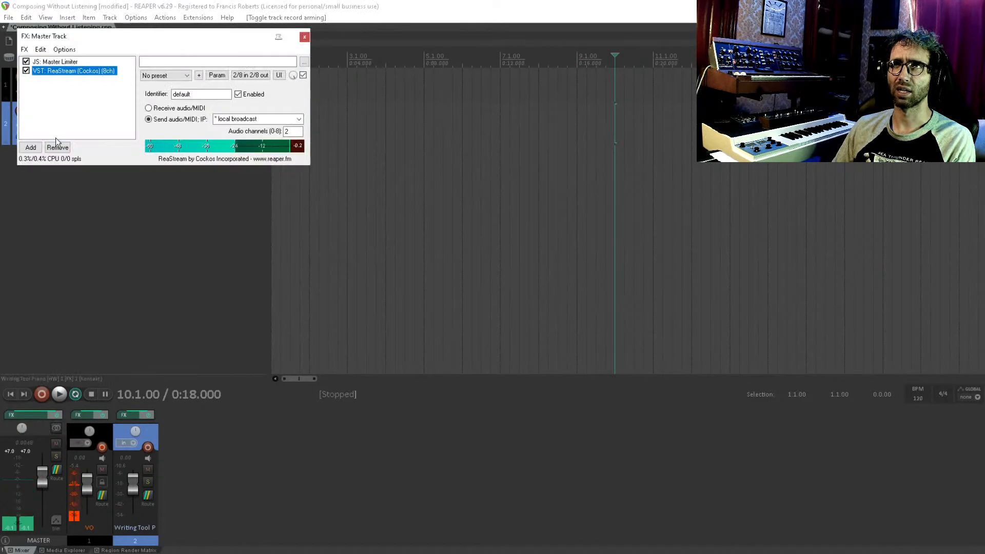
Step: Check the ReaStream effect in the master track's FX chain and the master track's hardware output routing
{"action": "left_click", "coordinate": [69, 115]}
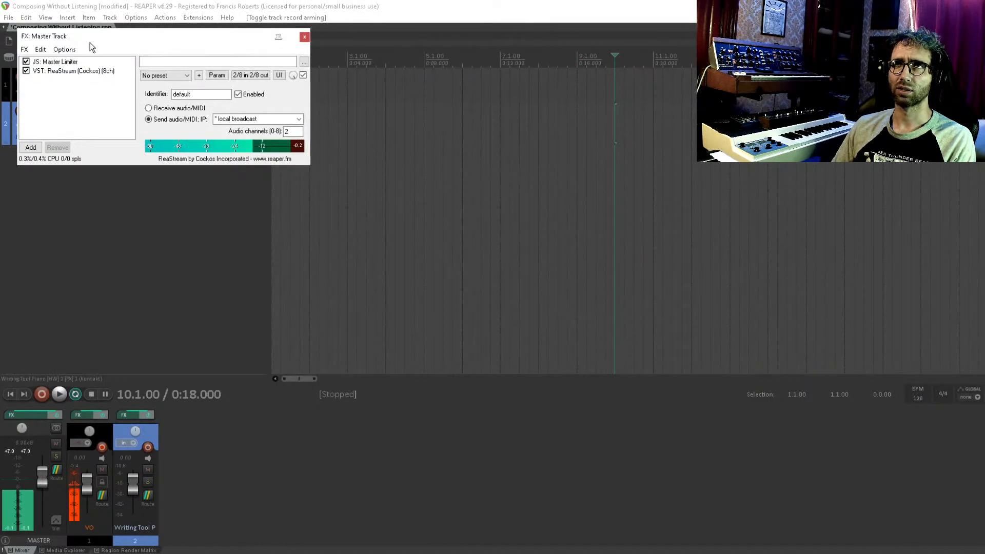
{"action": "left_click_drag", "start_coordinate": [90, 42], "coordinate": [154, 183]}
{"action": "left_click", "coordinate": [131, 217]}
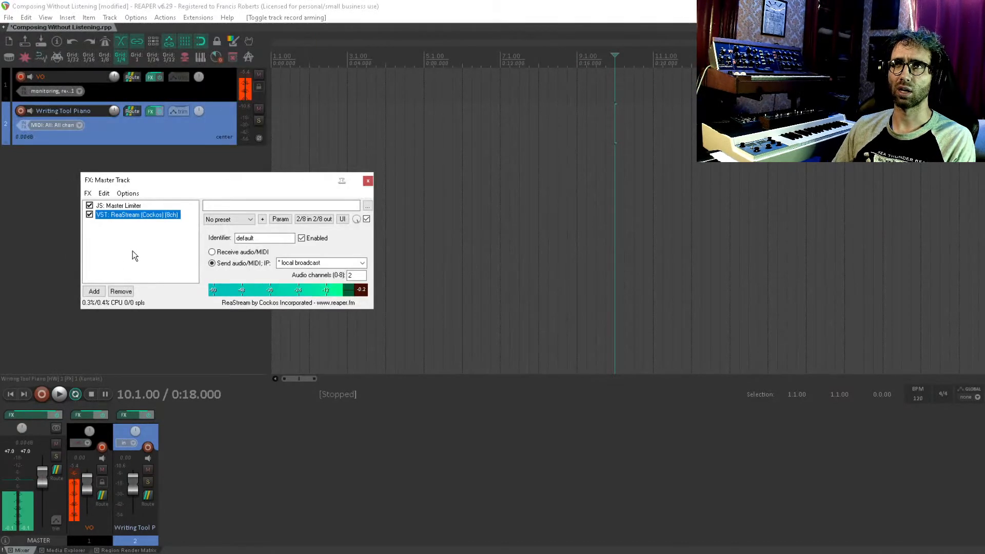
{"action": "left_click", "coordinate": [145, 226]}
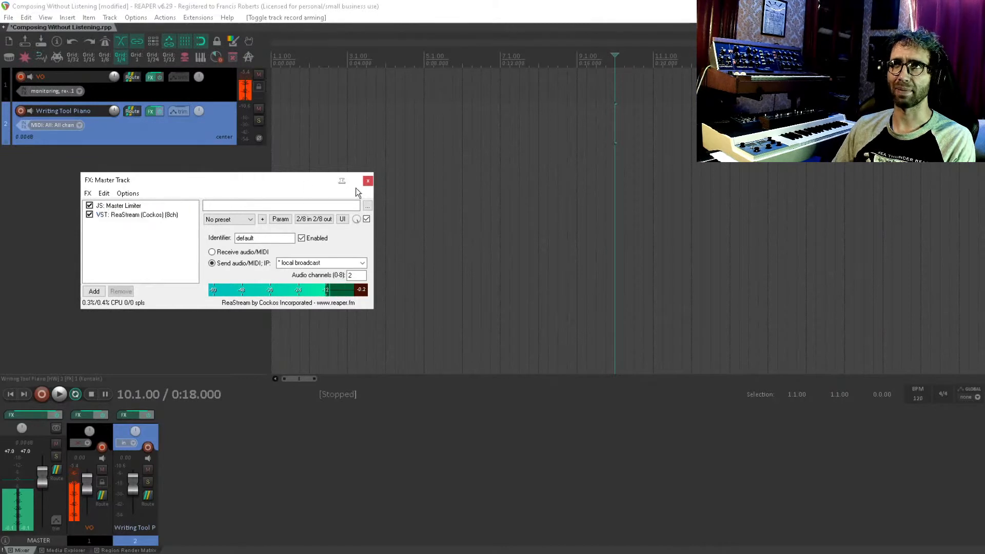
{"action": "left_click", "coordinate": [368, 180]}
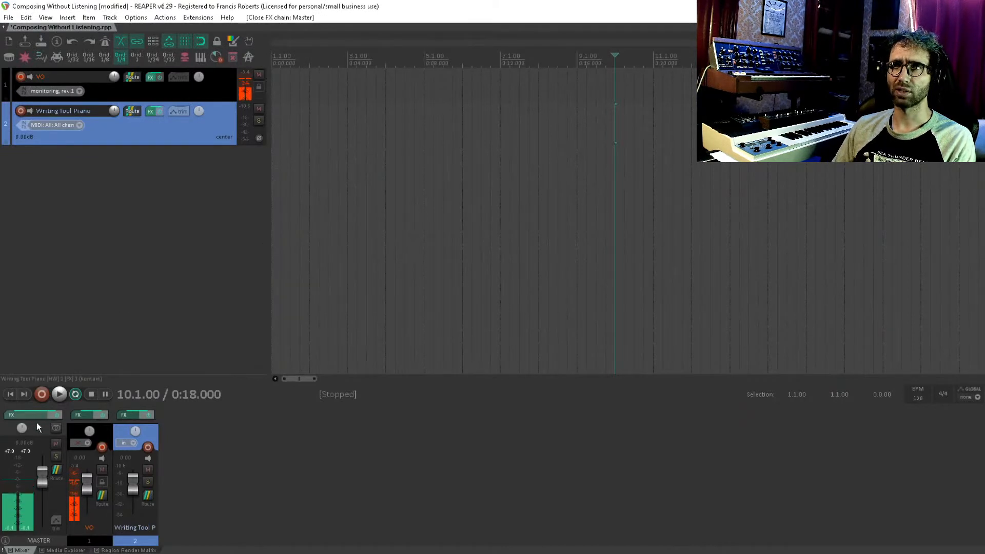
{"action": "left_click", "coordinate": [58, 468]}
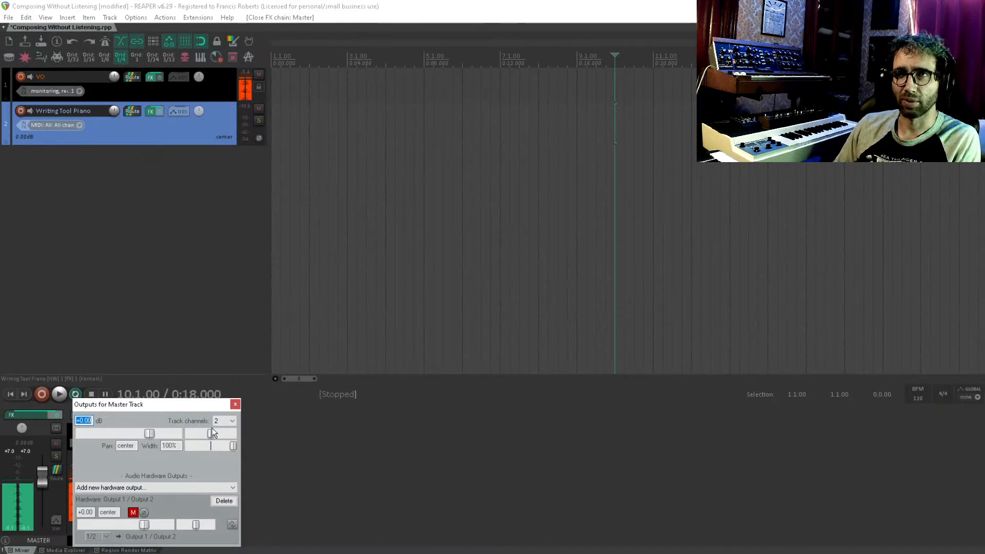
{"action": "left_click_drag", "start_coordinate": [212, 402], "coordinate": [368, 379]}
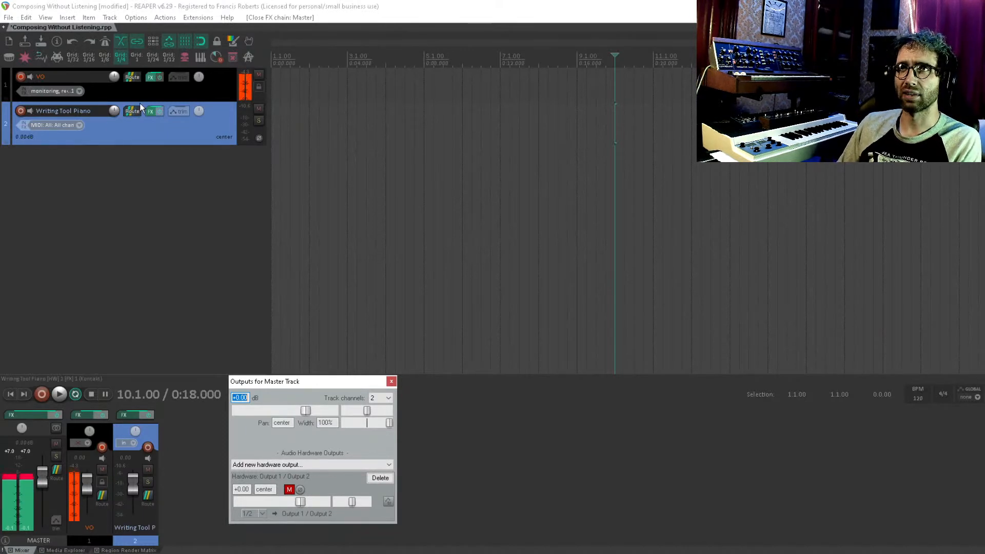
Step: Record-arm the Writing Tool Piano track and delete its Output 1 / Output 2 hardware output
{"action": "left_click", "coordinate": [21, 111]}
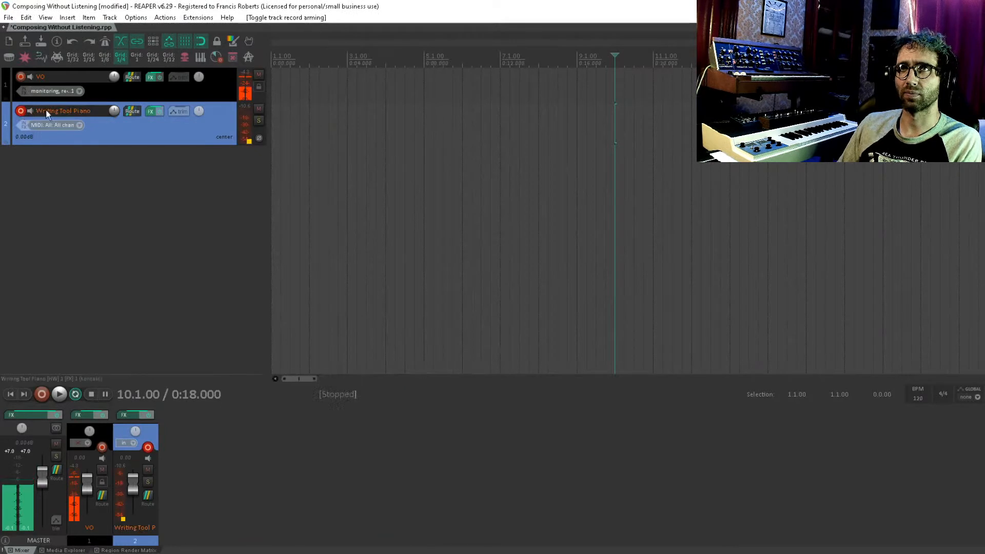
{"action": "left_click", "coordinate": [130, 111]}
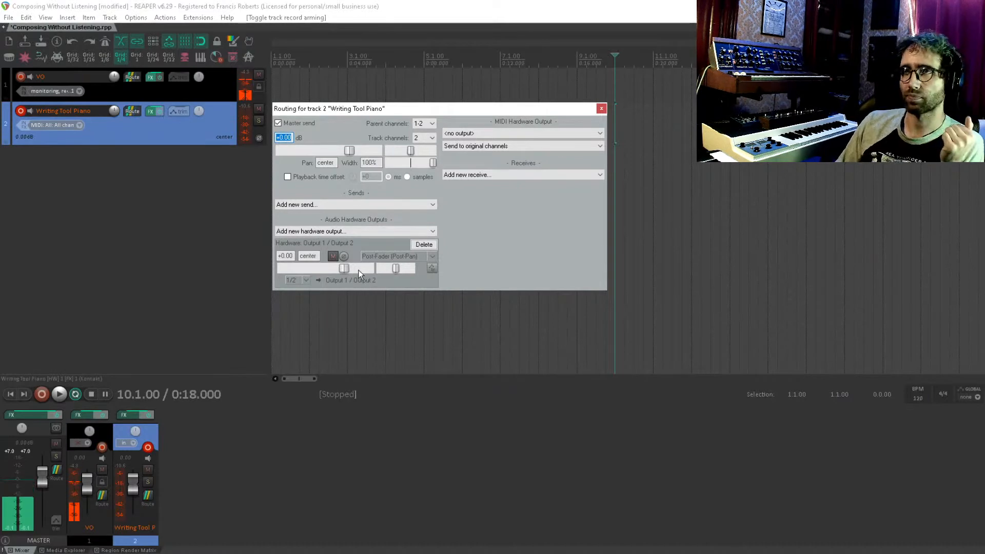
{"action": "left_click", "coordinate": [423, 244]}
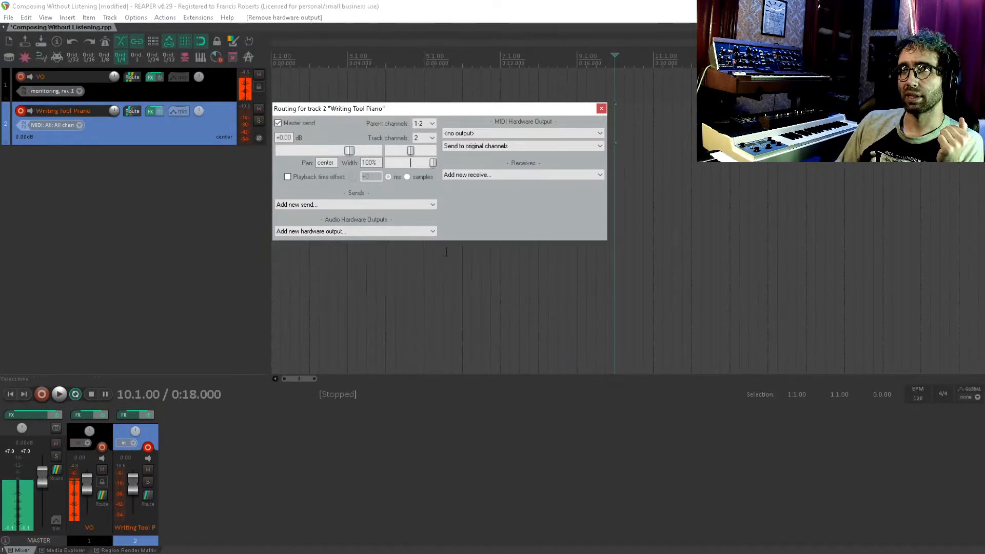
{"action": "left_click", "coordinate": [602, 108]}
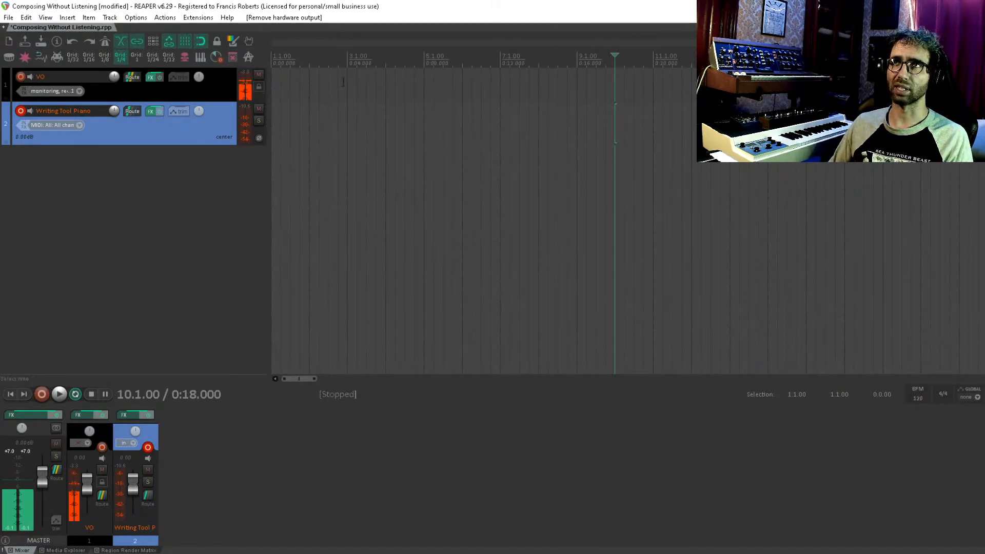
{"action": "left_click", "coordinate": [333, 121]}
{"action": "left_click", "coordinate": [346, 117]}
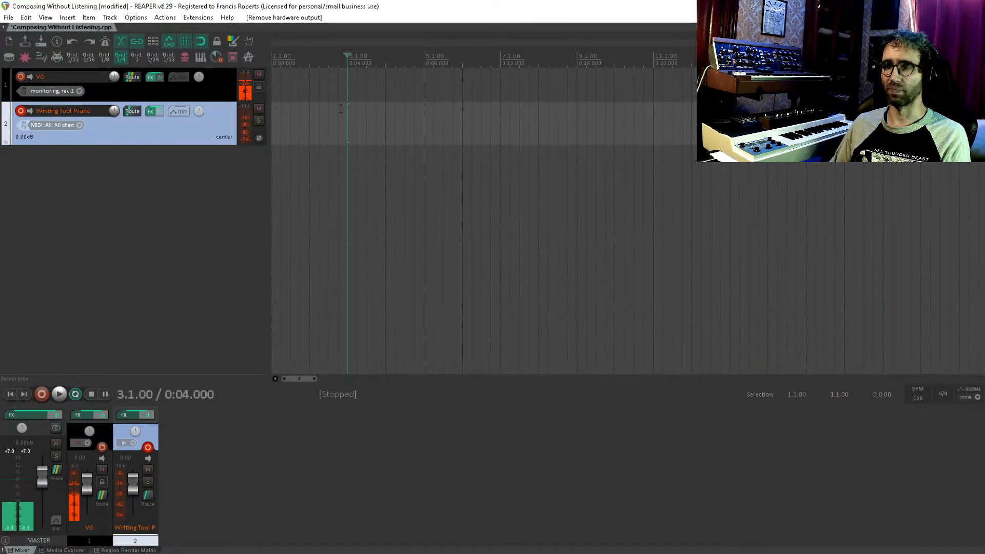
{"action": "key", "text": "Home"}
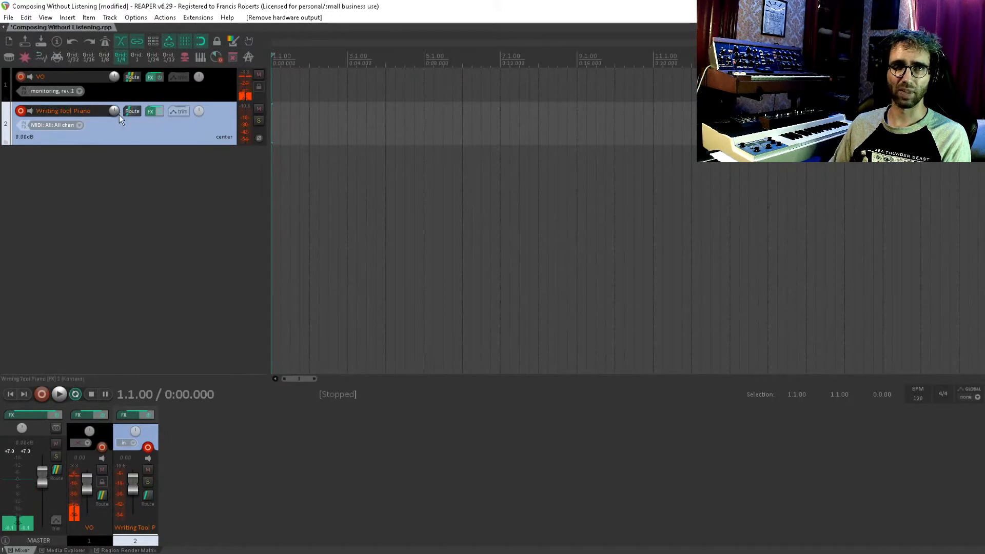
{"action": "left_click", "coordinate": [82, 262]}
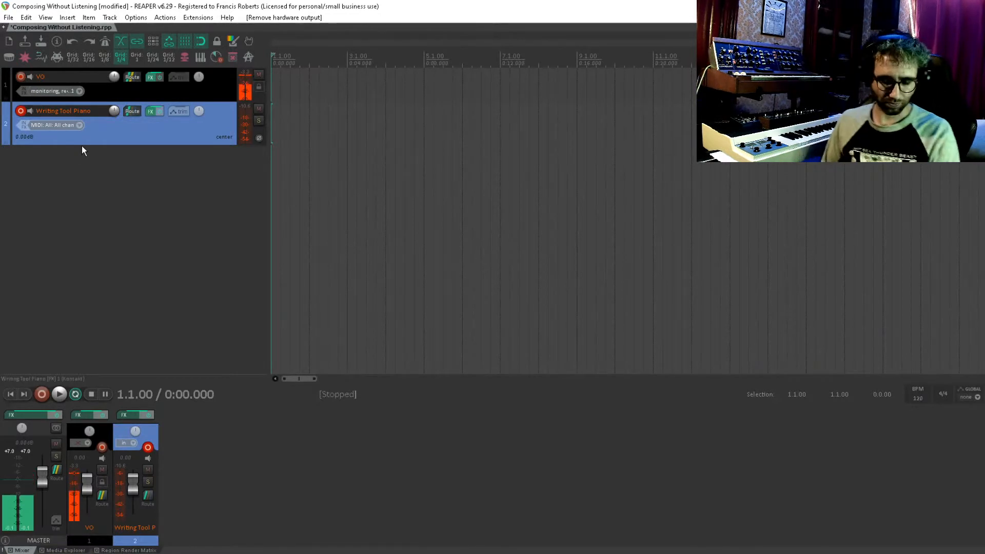
Step: Disarm the Writing Tool Piano track and draw an empty MIDI item on it from 3.1.00 to 5.1.00
{"action": "left_click", "coordinate": [22, 111]}
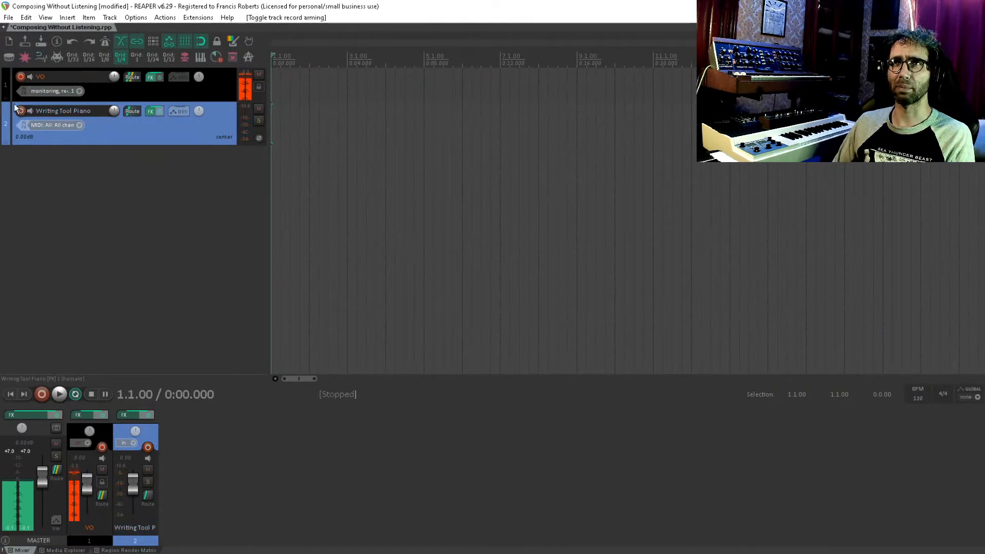
{"action": "left_click", "coordinate": [154, 139]}
{"action": "left_click", "coordinate": [283, 121]}
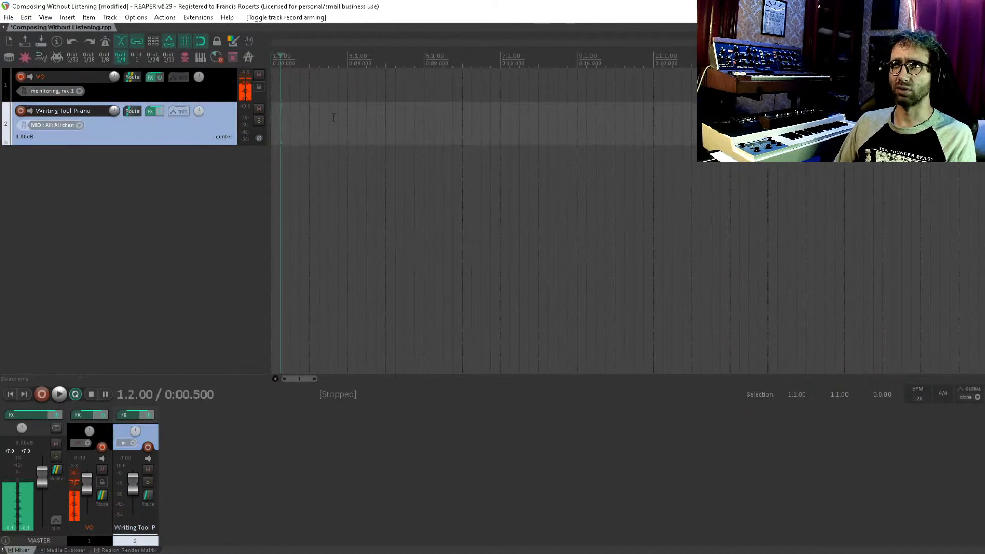
{"action": "left_click", "coordinate": [330, 123]}
{"action": "left_click", "coordinate": [351, 123]}
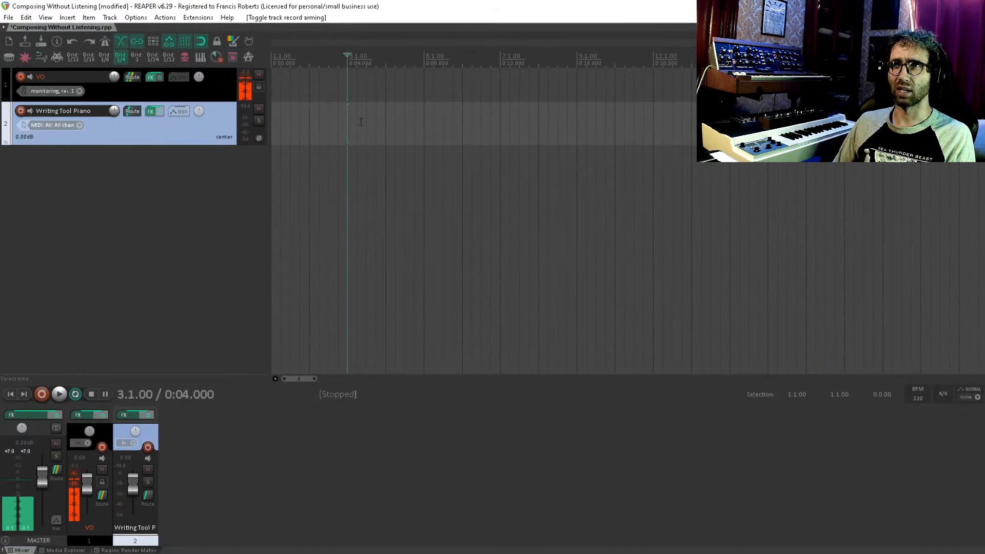
{"action": "left_click_drag", "start_coordinate": [348, 130], "coordinate": [429, 132]}
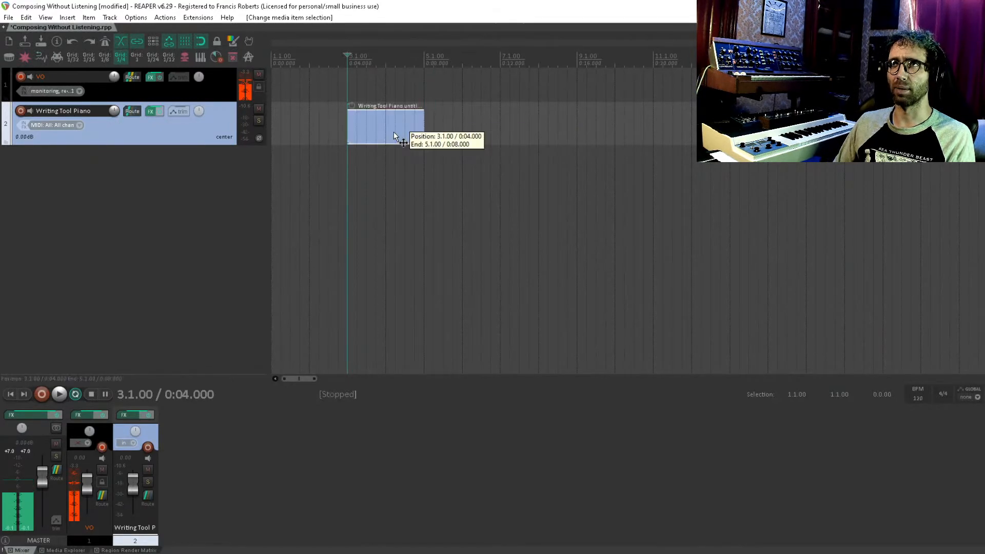
Step: Open the new MIDI item for editing, turn off key snap and set the 1/8 grid to straight
{"action": "double_click", "coordinate": [397, 136]}
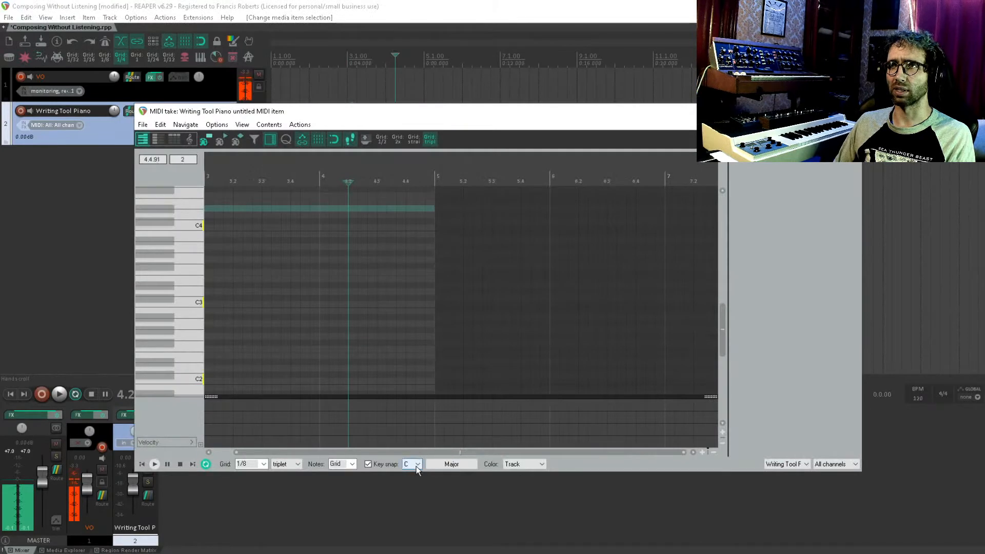
{"action": "left_click", "coordinate": [389, 464]}
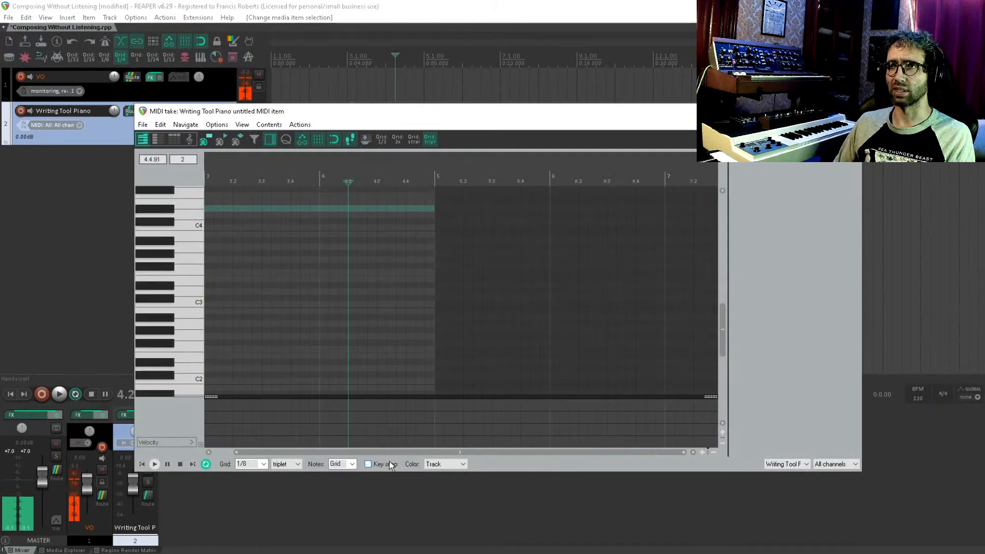
{"action": "left_click", "coordinate": [300, 460]}
{"action": "left_click", "coordinate": [291, 476]}
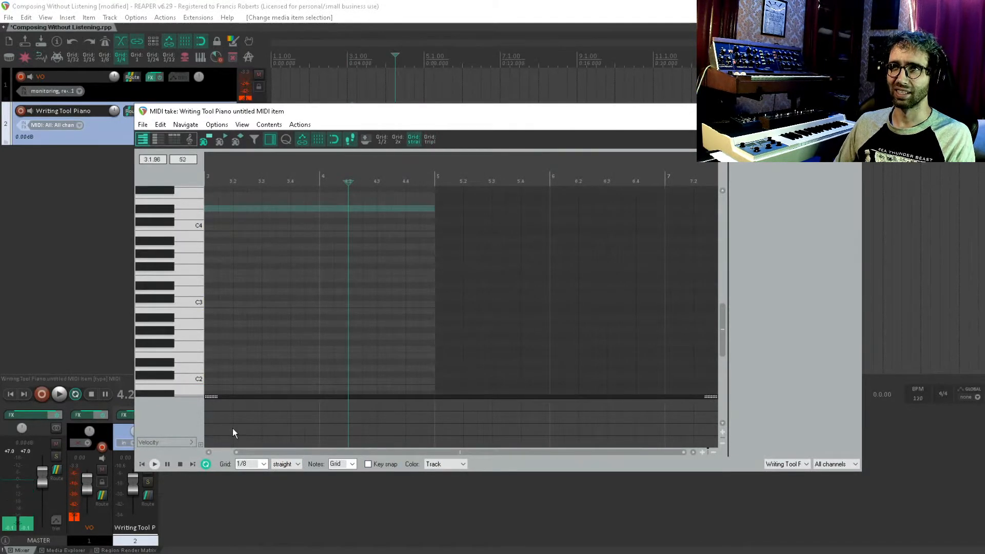
Step: Draw four consecutive one-beat notes, G#3, C4, D4 and D#4, starting at bar 3
{"action": "left_click_drag", "start_coordinate": [269, 271], "coordinate": [352, 252]}
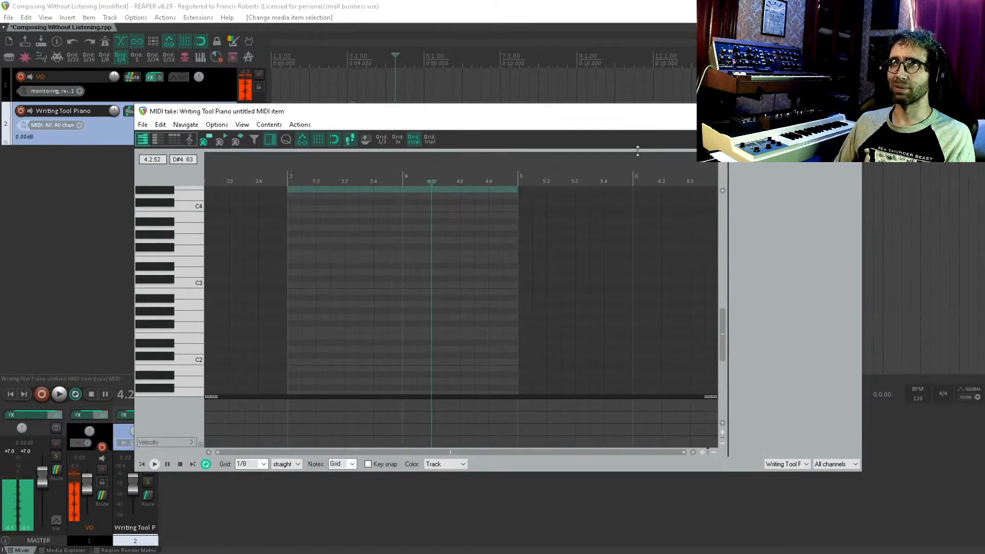
{"action": "left_click_drag", "start_coordinate": [644, 105], "coordinate": [615, 94]}
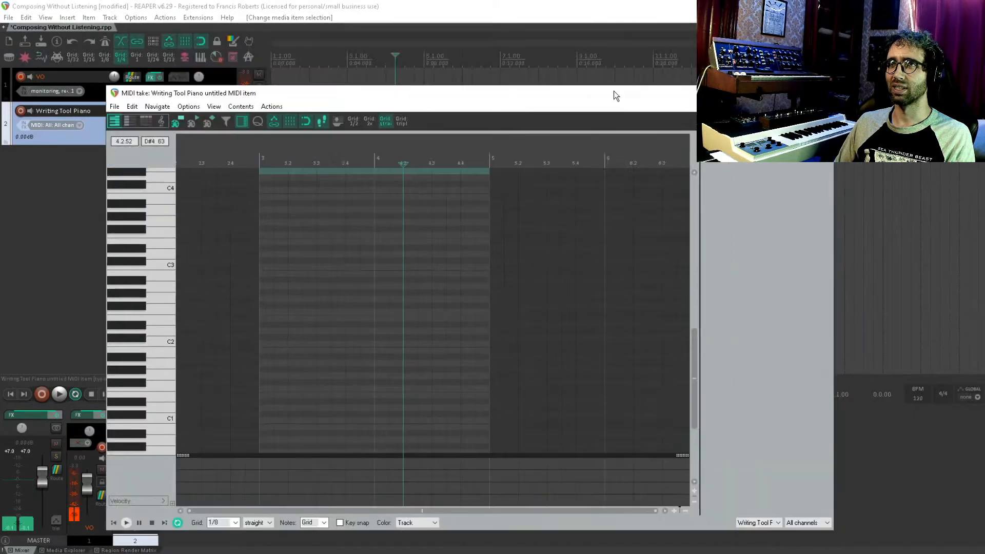
{"action": "scroll", "coordinate": [241, 345], "scroll_direction": "up", "scroll_amount": 4}
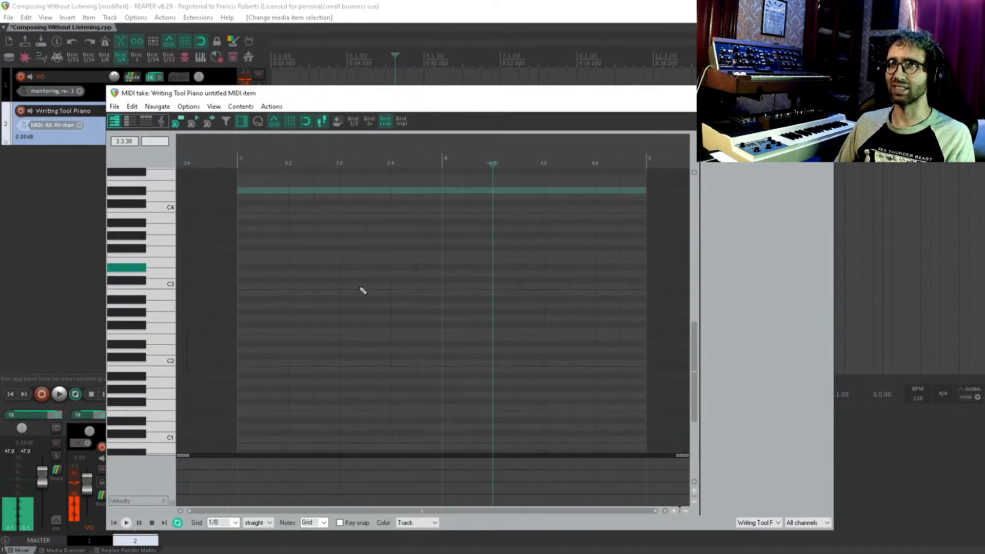
{"action": "left_click", "coordinate": [359, 282]}
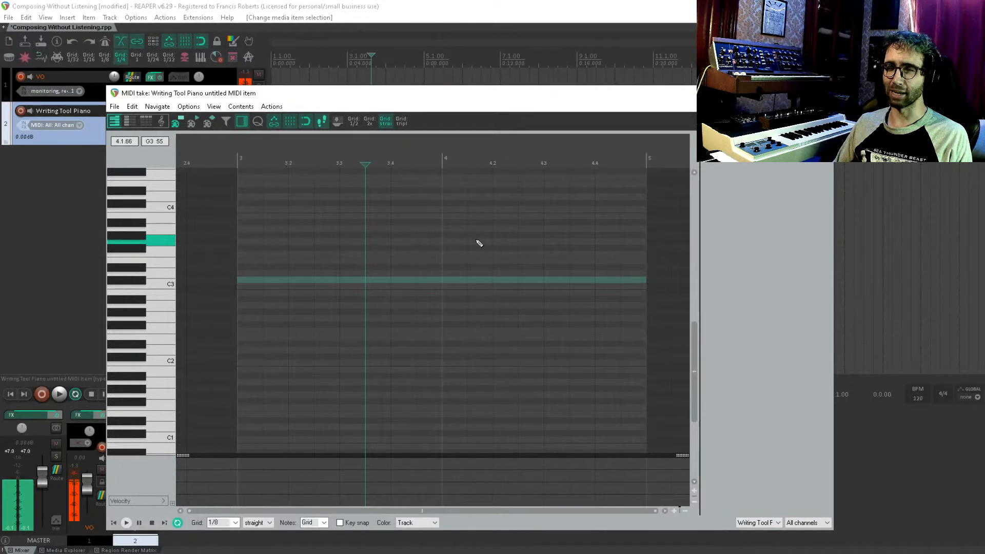
{"action": "left_click_drag", "start_coordinate": [476, 240], "coordinate": [493, 267]}
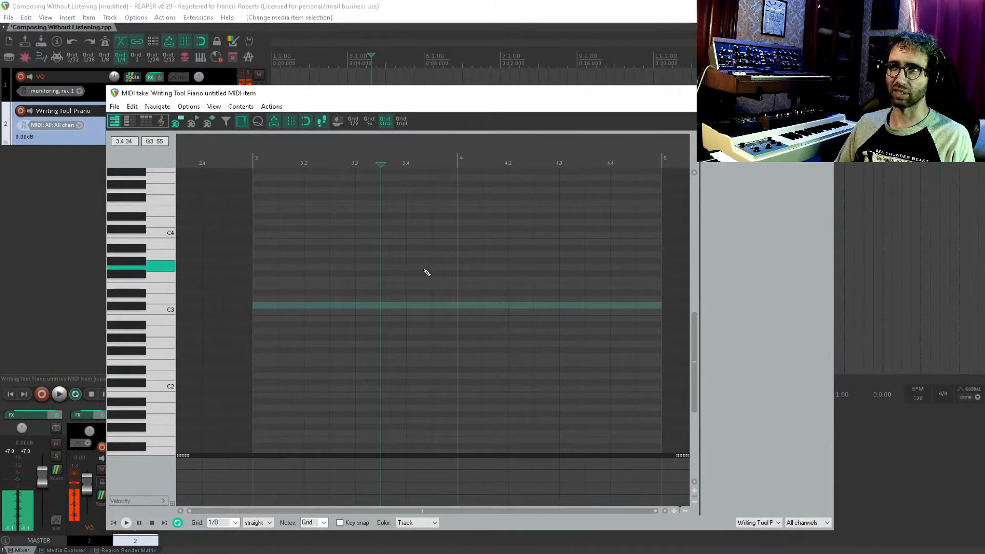
{"action": "left_click_drag", "start_coordinate": [425, 271], "coordinate": [421, 287]}
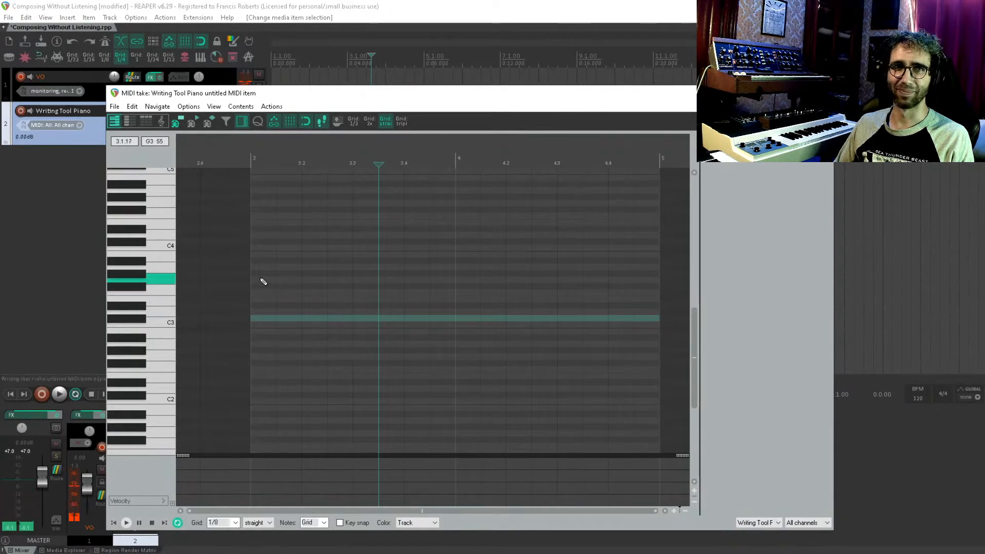
{"action": "left_click_drag", "start_coordinate": [263, 281], "coordinate": [309, 281]}
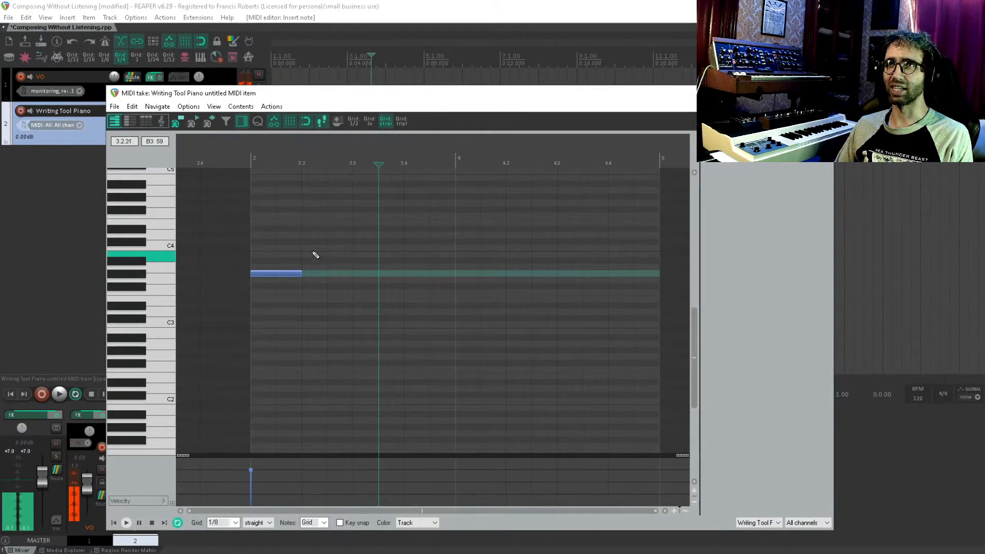
{"action": "left_click_drag", "start_coordinate": [310, 250], "coordinate": [359, 250]}
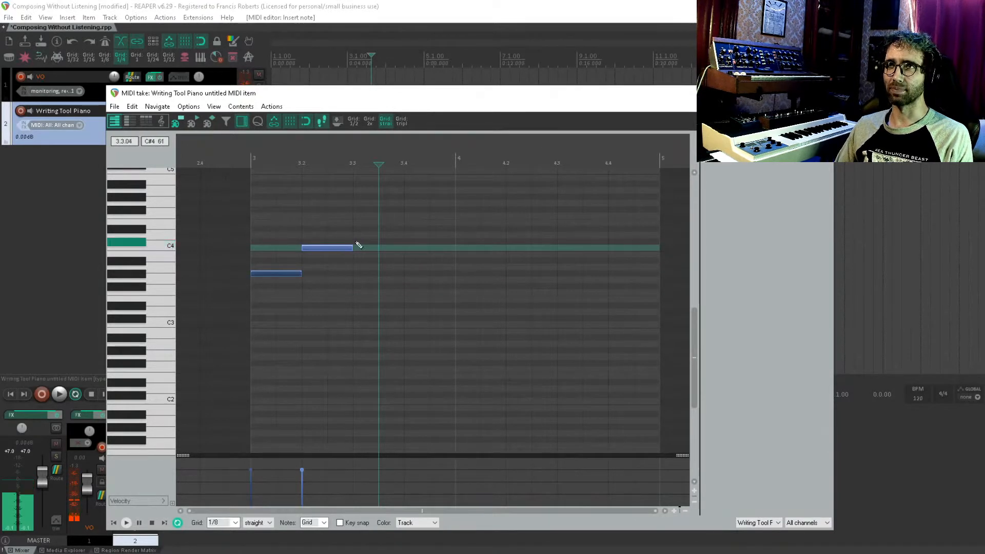
{"action": "left_click", "coordinate": [369, 235]}
{"action": "left_click", "coordinate": [410, 228]}
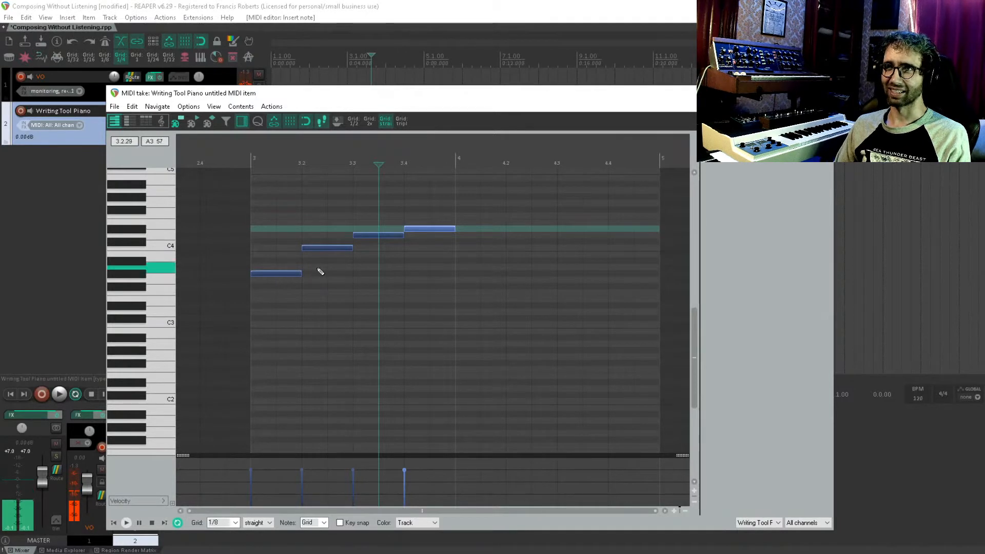
Step: Audition the four drawn notes one by one in ascending order, starting again from G#3
{"action": "left_click", "coordinate": [287, 276]}
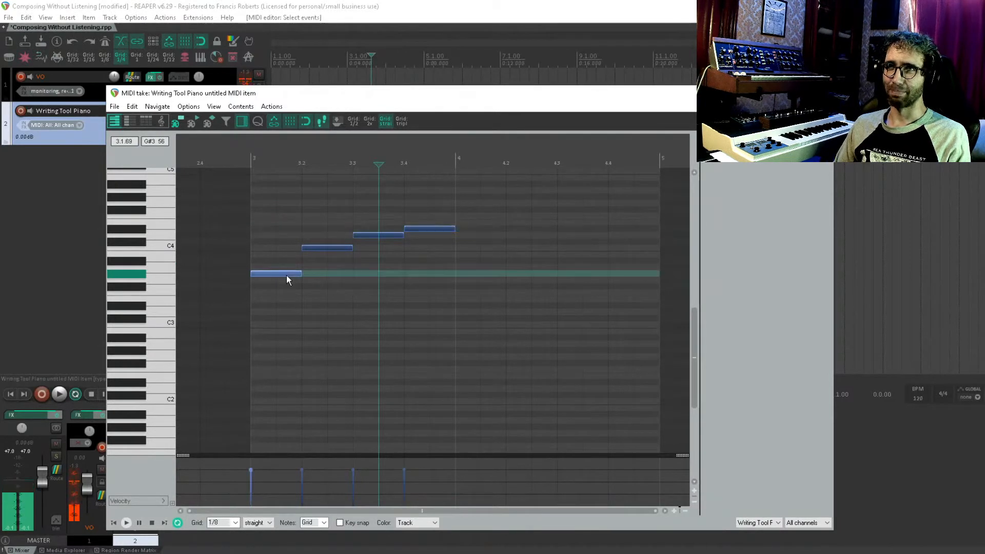
{"action": "left_click", "coordinate": [333, 248]}
{"action": "left_click", "coordinate": [365, 236]}
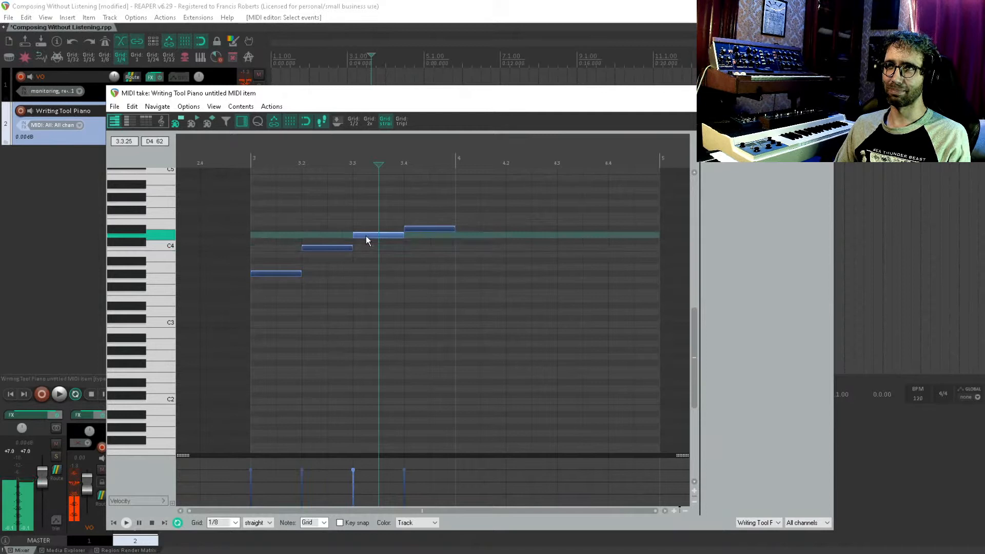
{"action": "left_click", "coordinate": [426, 229]}
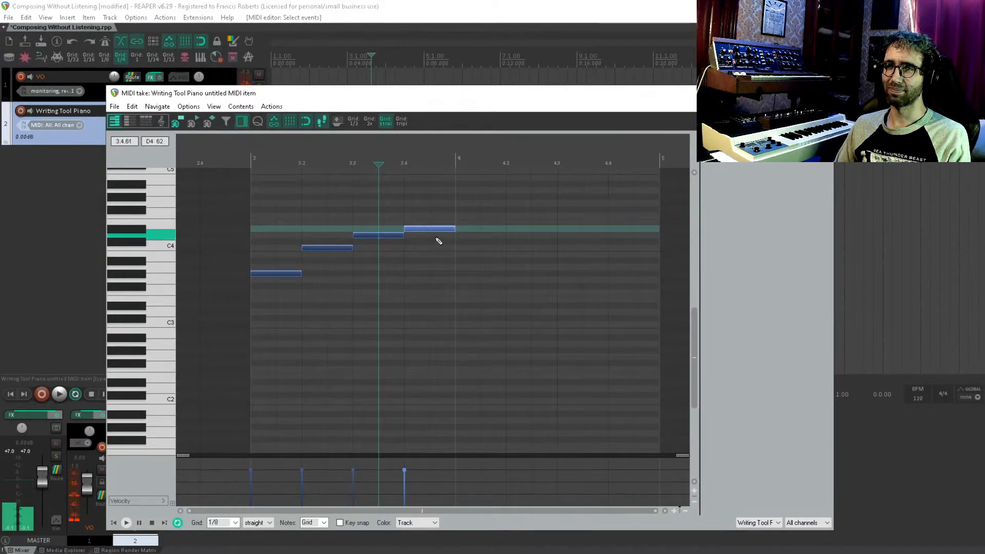
{"action": "left_click", "coordinate": [286, 274]}
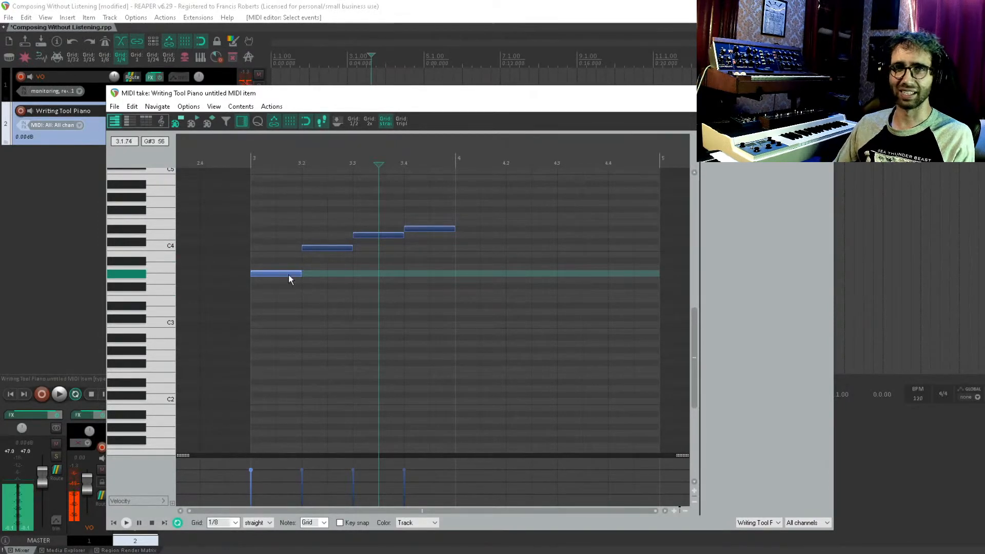
{"action": "left_click_drag", "start_coordinate": [368, 279], "coordinate": [395, 340]}
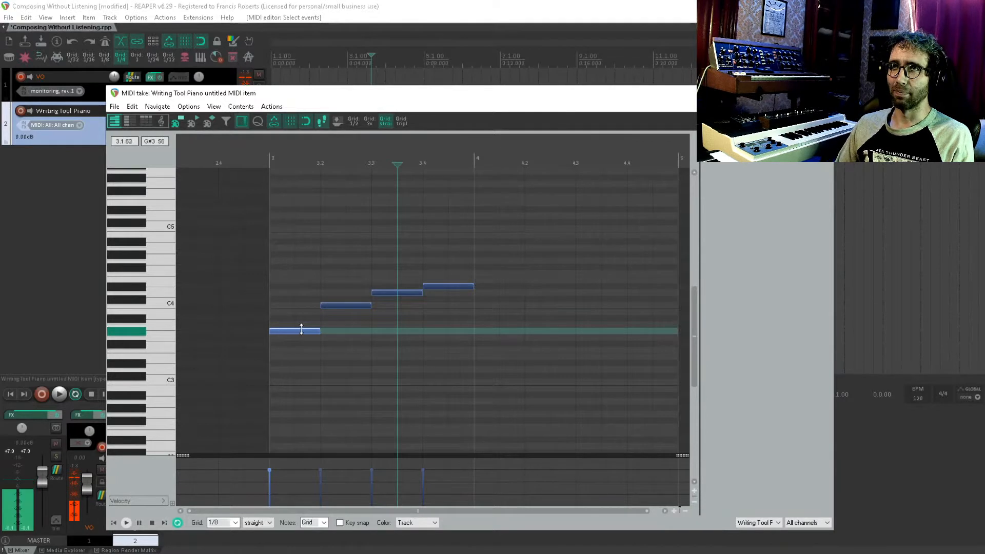
{"action": "left_click", "coordinate": [353, 306]}
{"action": "left_click", "coordinate": [409, 293]}
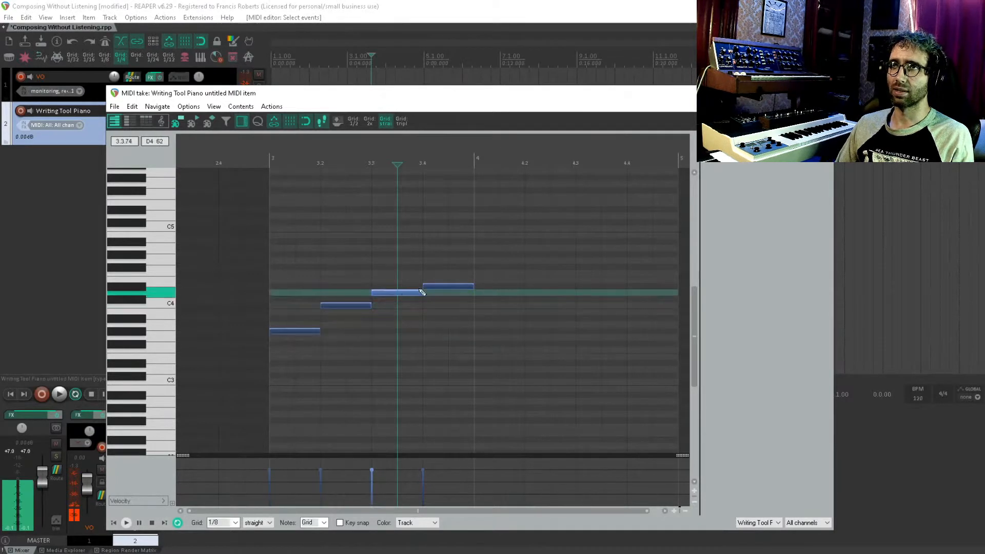
Step: Continue the melody through bar 4 with a one-beat F4, a two-beat D4 and a one-beat C4
{"action": "left_click", "coordinate": [438, 287]}
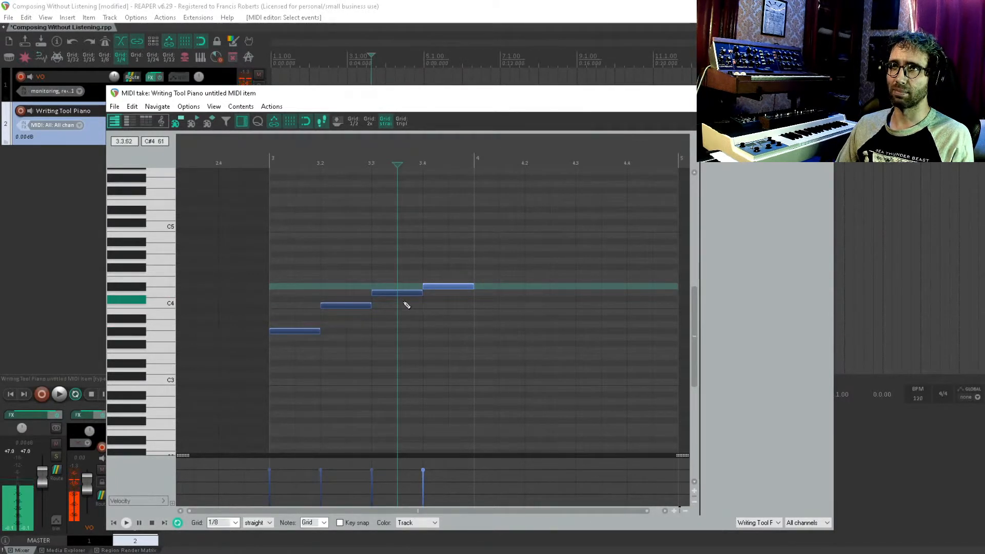
{"action": "left_click_drag", "start_coordinate": [556, 270], "coordinate": [472, 288]}
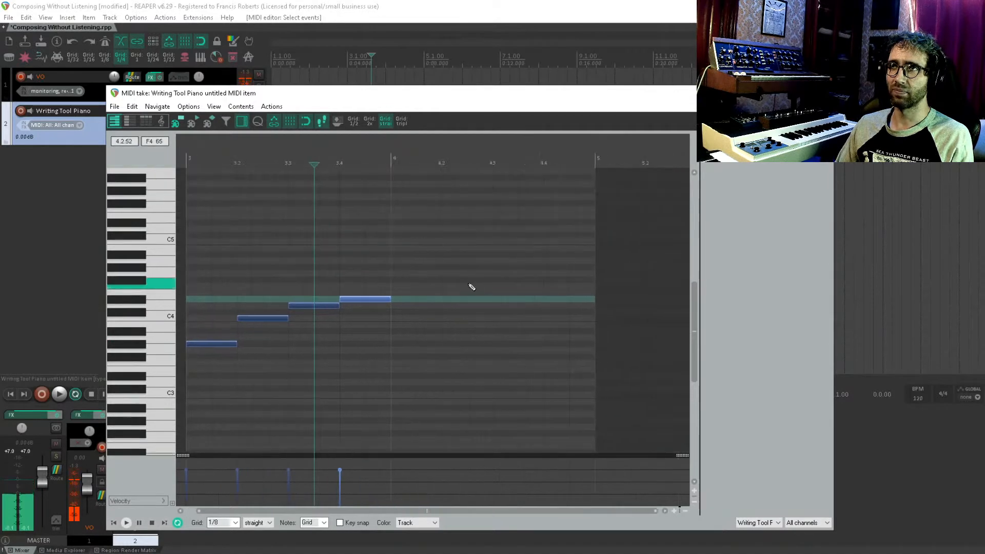
{"action": "left_click", "coordinate": [408, 286]}
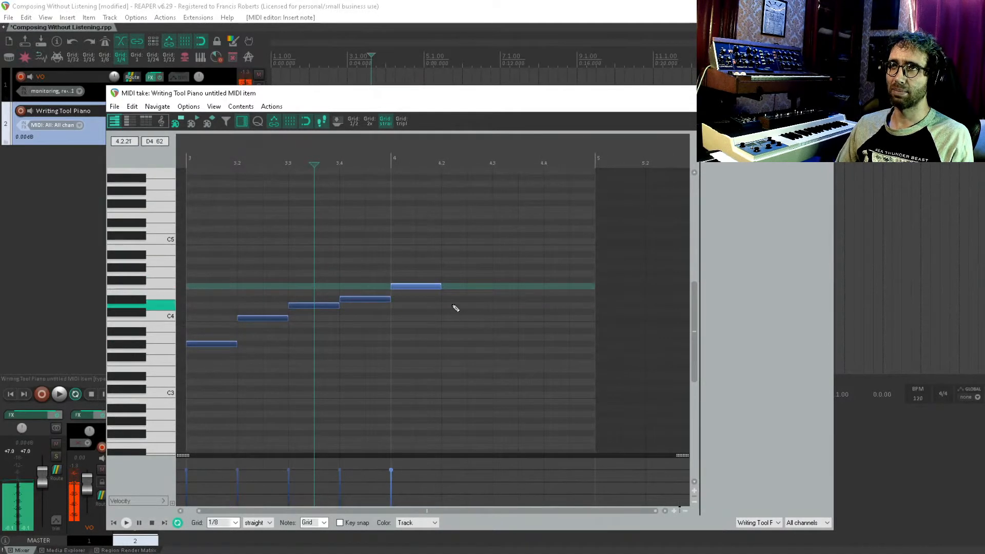
{"action": "left_click", "coordinate": [456, 307]}
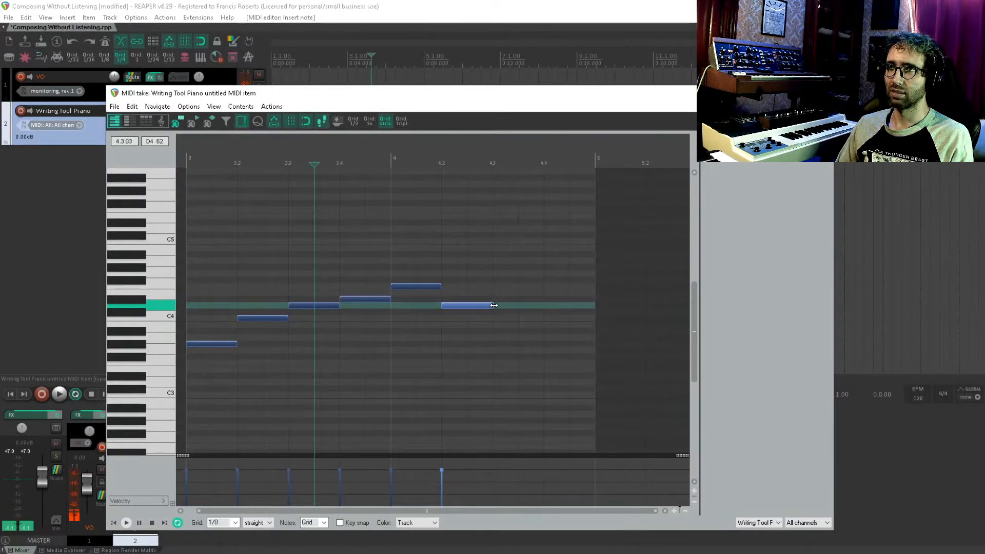
{"action": "mouse_move", "coordinate": [519, 304]}
{"action": "left_mouse_down"}
{"action": "mouse_move", "coordinate": [580, 322]}
{"action": "mouse_move", "coordinate": [565, 317]}
{"action": "left_mouse_up"}
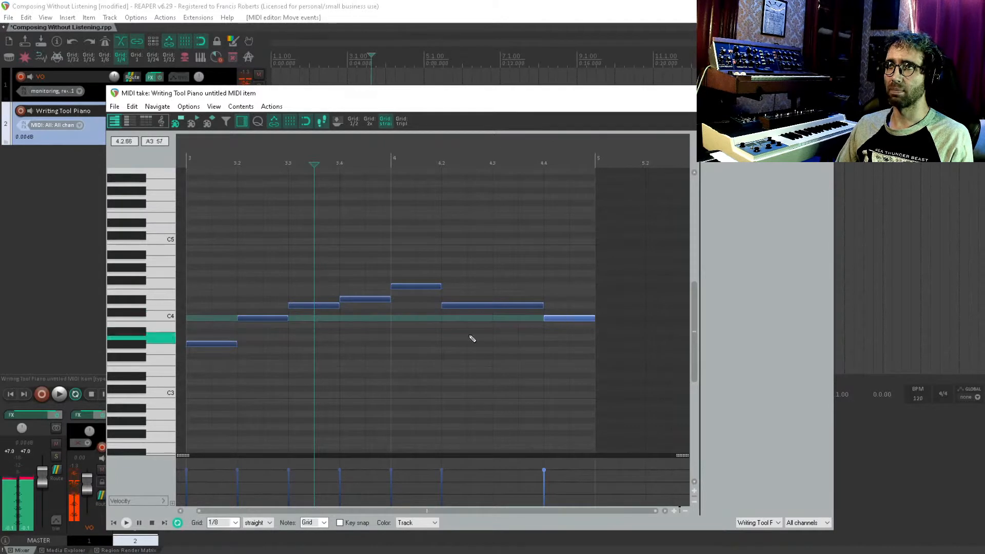
Step: Lengthen the D4 at 3.3 to one and a half beats and shorten the following D#4 to half a beat
{"action": "scroll", "coordinate": [456, 350], "scroll_direction": "down", "scroll_amount": 2}
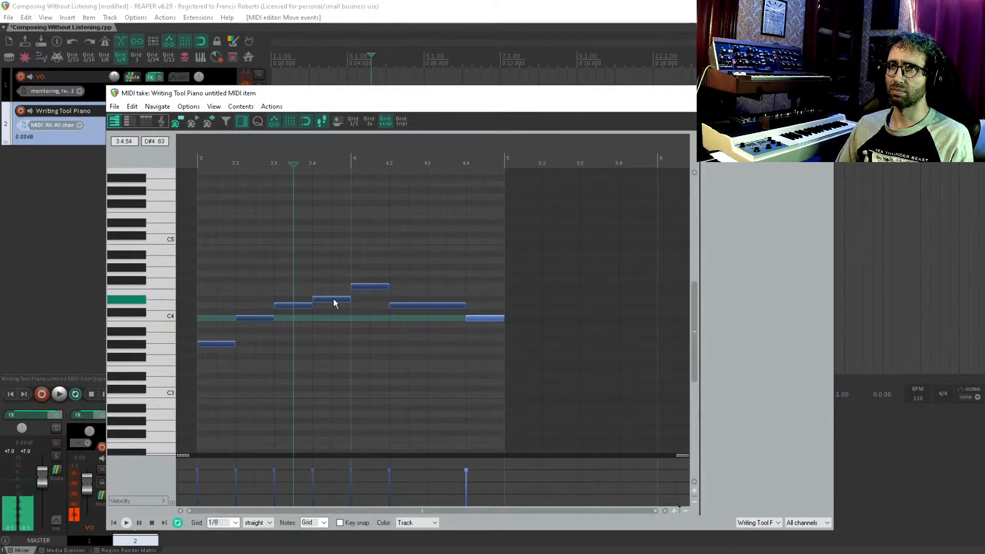
{"action": "left_click_drag", "start_coordinate": [307, 305], "coordinate": [332, 299]}
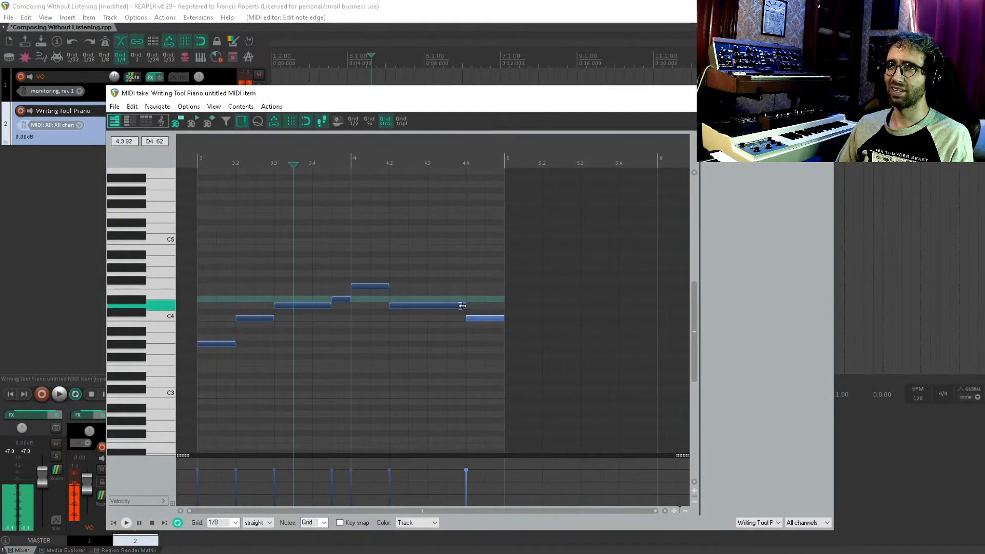
Step: Extend the Writing Tool Piano MIDI item so it ends at 7.1.00 and reopen it for note editing
{"action": "key", "text": "Escape"}
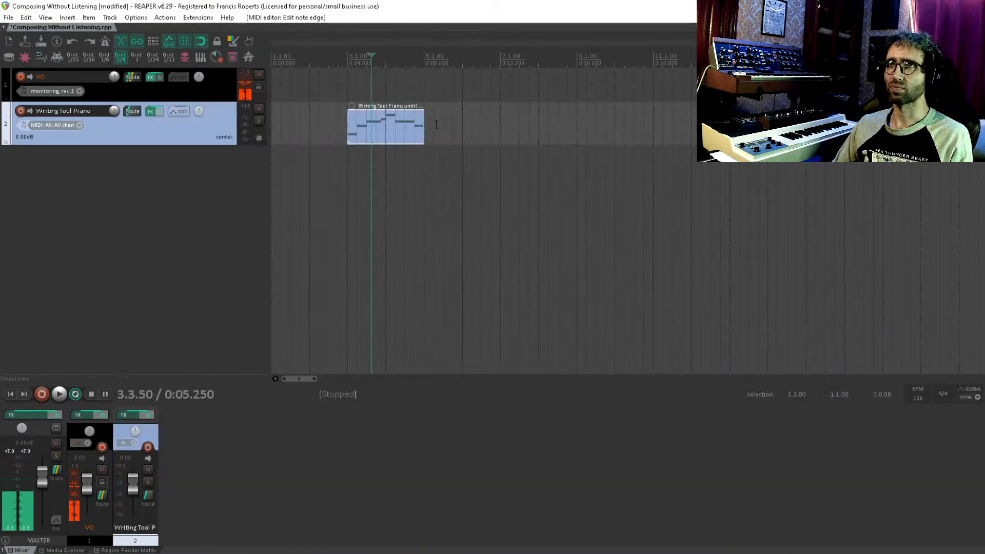
{"action": "left_click_drag", "start_coordinate": [425, 130], "coordinate": [501, 129]}
{"action": "double_click", "coordinate": [468, 125]}
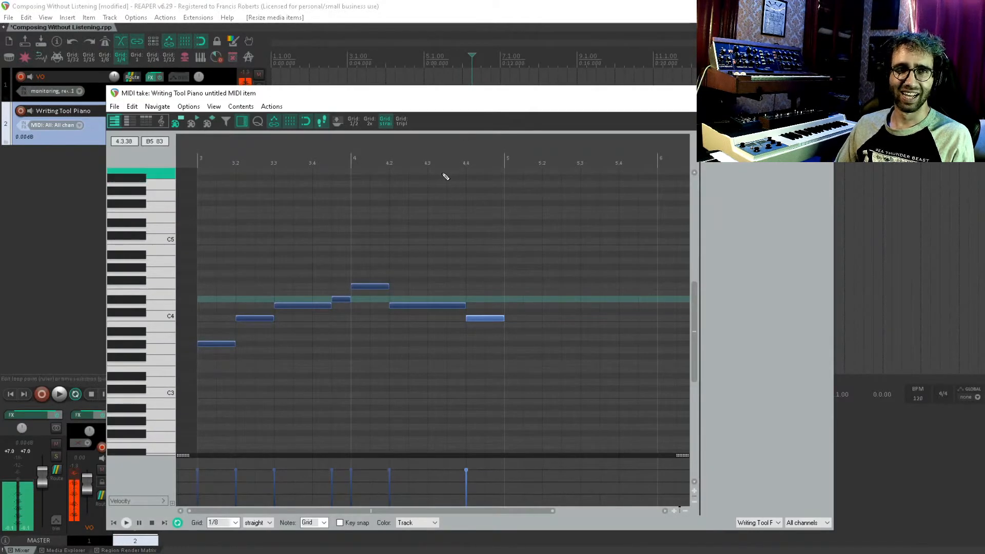
{"action": "left_click_drag", "start_coordinate": [309, 229], "coordinate": [332, 262]}
{"action": "left_click_drag", "start_coordinate": [480, 287], "coordinate": [477, 227]}
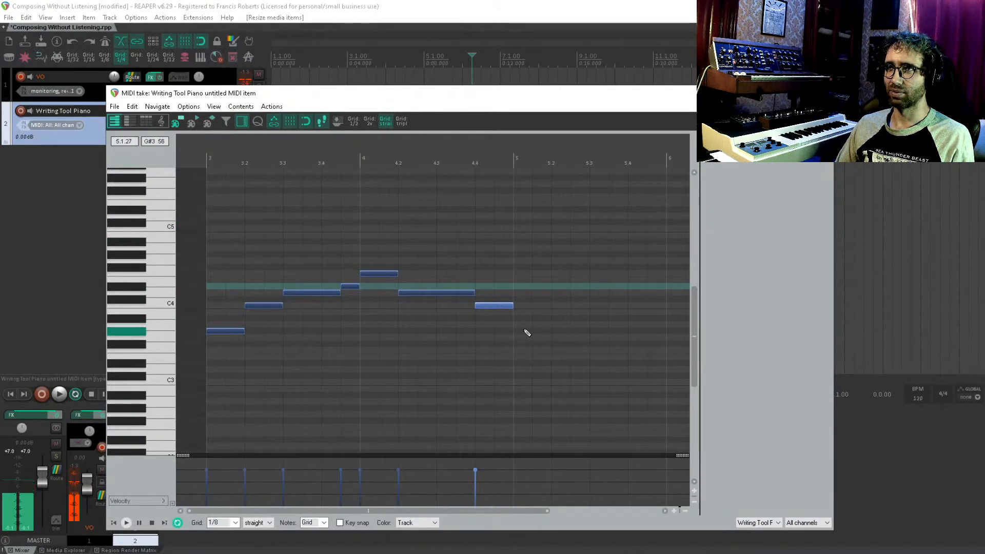
{"action": "left_click_drag", "start_coordinate": [521, 336], "coordinate": [540, 336]}
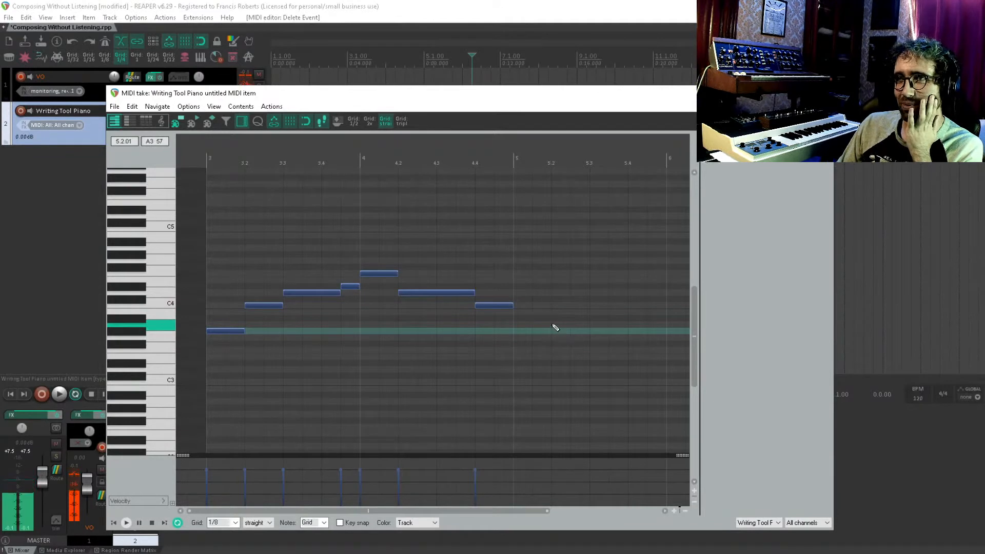
{"action": "mouse_move", "coordinate": [554, 325]}
{"action": "left_mouse_down"}
{"action": "mouse_move", "coordinate": [423, 325]}
{"action": "mouse_move", "coordinate": [551, 333]}
{"action": "left_mouse_up"}
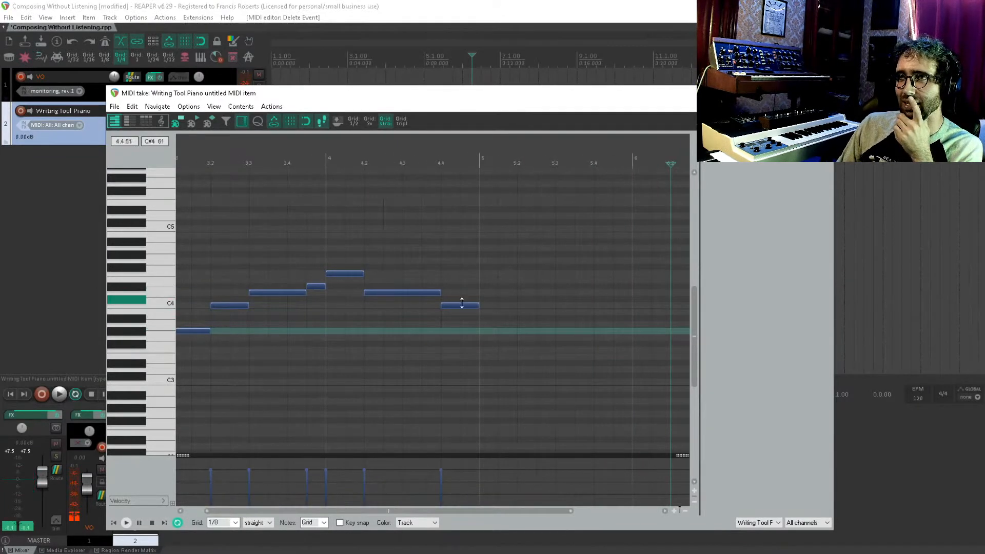
Step: Select all the notes in bars 3 and 4 and copy the phrase to start at bar 5
{"action": "left_click_drag", "start_coordinate": [535, 409], "coordinate": [177, 154]}
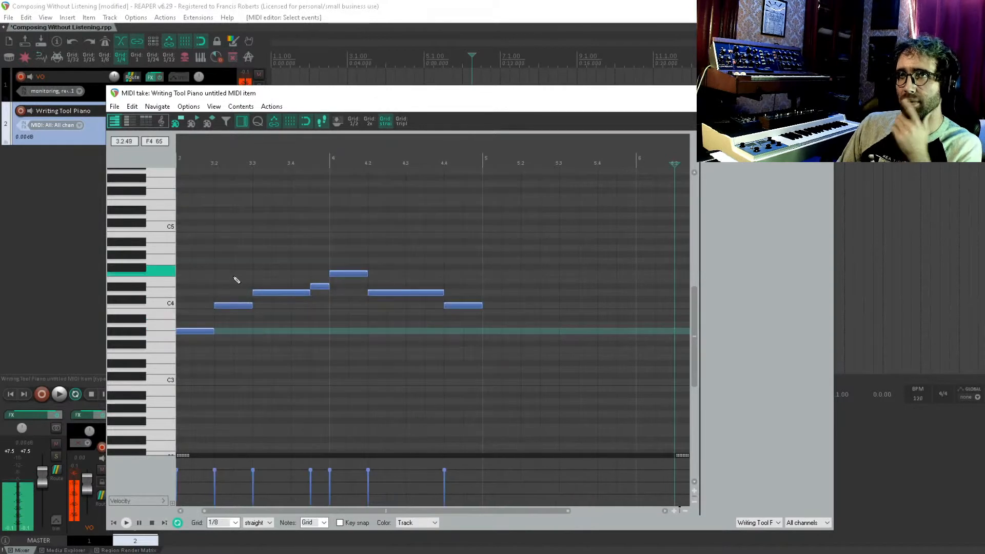
{"action": "left_click_drag", "start_coordinate": [195, 335], "coordinate": [537, 331]}
{"action": "left_click_drag", "start_coordinate": [438, 315], "coordinate": [567, 292]}
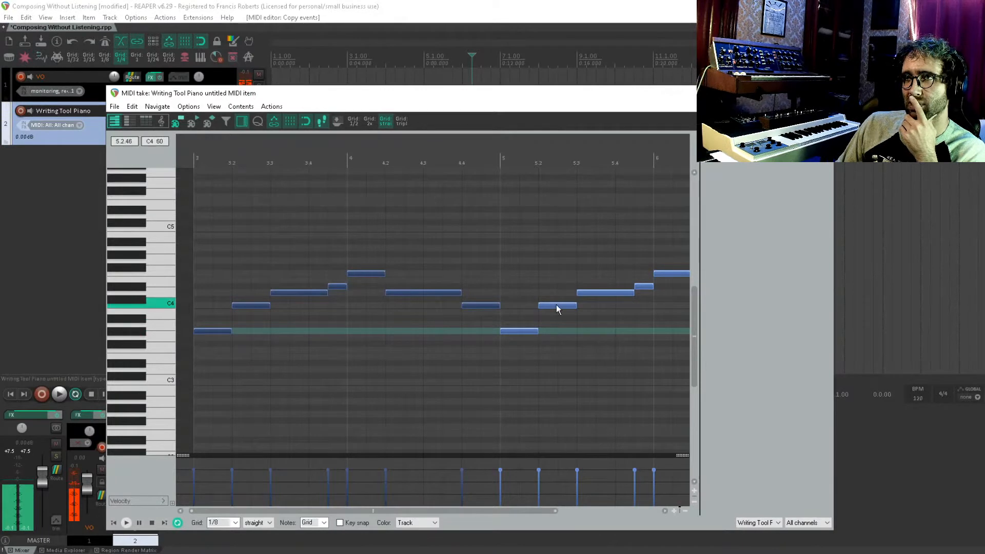
Step: Lower the copied D4 at 5.3 to A#3 and the short D#4 after it to G#3
{"action": "left_click_drag", "start_coordinate": [556, 305], "coordinate": [368, 313]}
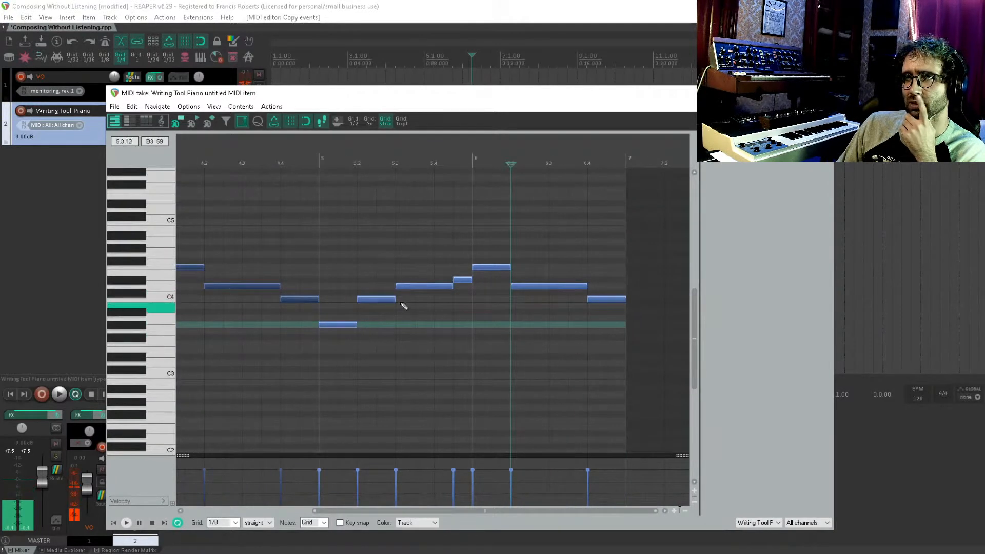
{"action": "left_click", "coordinate": [426, 286]}
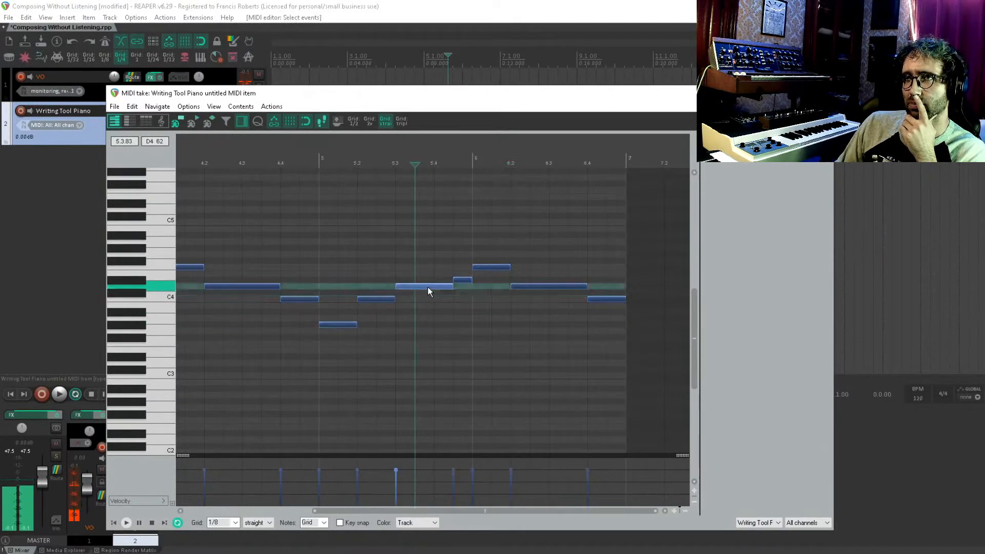
{"action": "left_click_drag", "start_coordinate": [427, 285], "coordinate": [433, 314]}
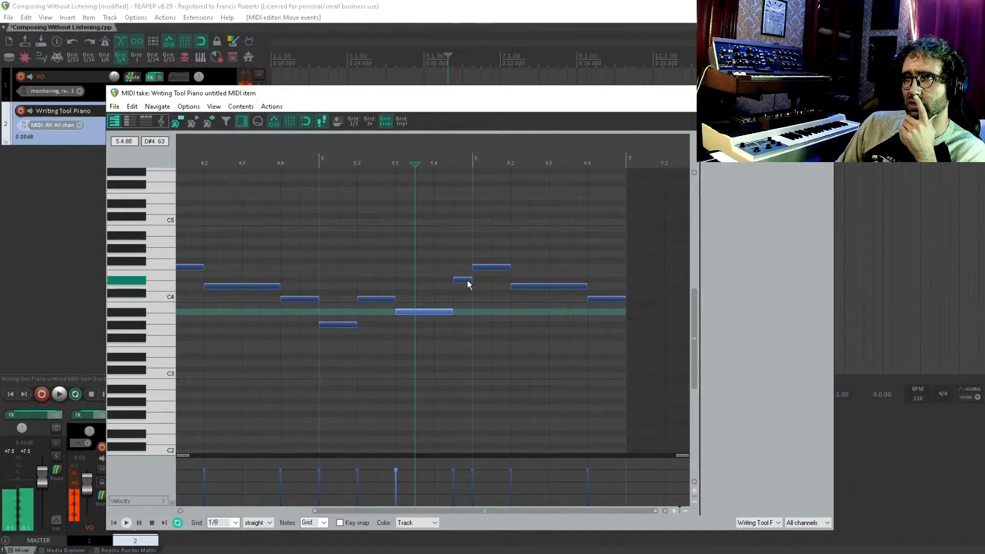
{"action": "left_click_drag", "start_coordinate": [467, 280], "coordinate": [468, 324]}
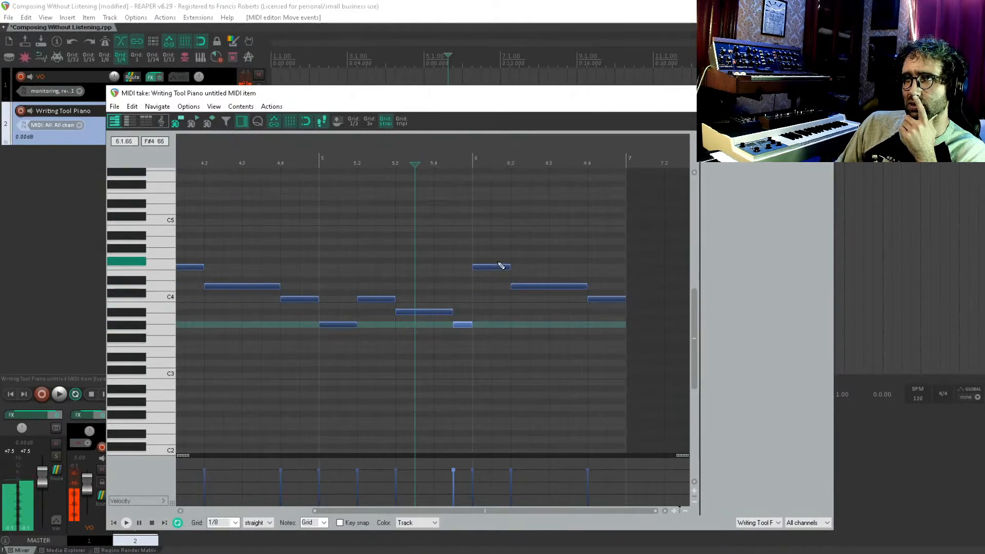
Step: Lower the F4 at 6.1 to G3 and replace the two-beat D4 at 6.2 with one-beat G#3 and A#3 notes
{"action": "mouse_move", "coordinate": [493, 267]}
{"action": "left_mouse_down"}
{"action": "mouse_move", "coordinate": [494, 331]}
{"action": "mouse_move", "coordinate": [580, 313]}
{"action": "left_mouse_up"}
{"action": "double_click", "coordinate": [530, 286]}
{"action": "left_click", "coordinate": [601, 299]}
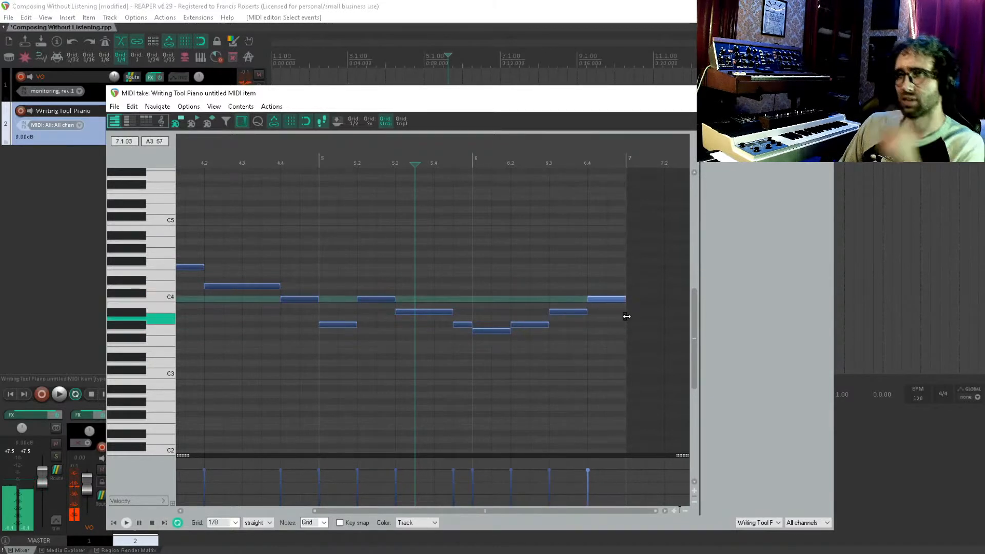
Step: Shorten the G3 at 6.1 to half a beat and follow it with half-beat G#3, A#3 and C#4 notes, replacing the one-beat G#3
{"action": "scroll", "coordinate": [546, 379], "scroll_direction": "down", "scroll_amount": 3}
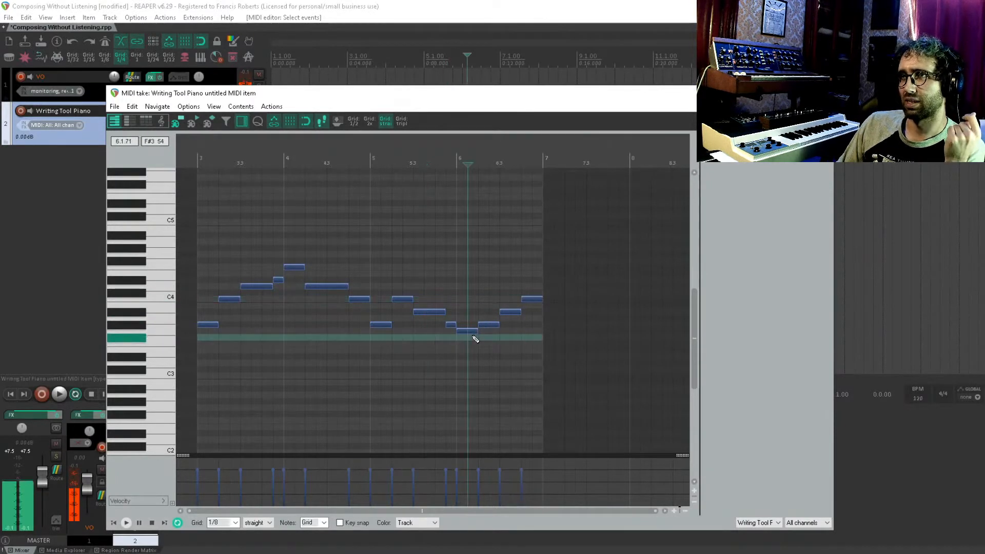
{"action": "scroll", "coordinate": [464, 338], "scroll_direction": "up", "scroll_amount": 3}
{"action": "left_click_drag", "start_coordinate": [459, 334], "coordinate": [435, 331]}
{"action": "left_click", "coordinate": [487, 329]}
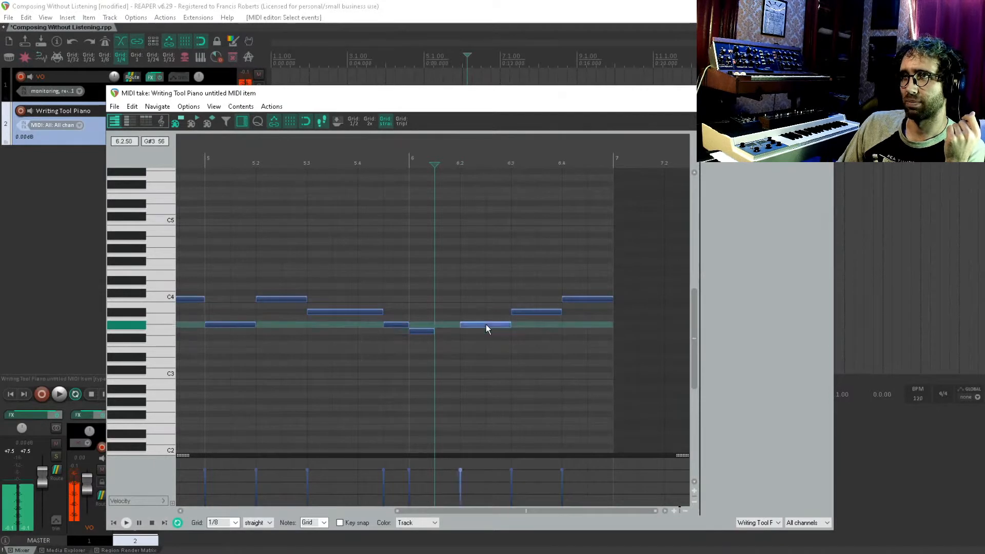
{"action": "left_click", "coordinate": [446, 325]}
{"action": "left_click", "coordinate": [472, 311]}
{"action": "left_click", "coordinate": [497, 293]}
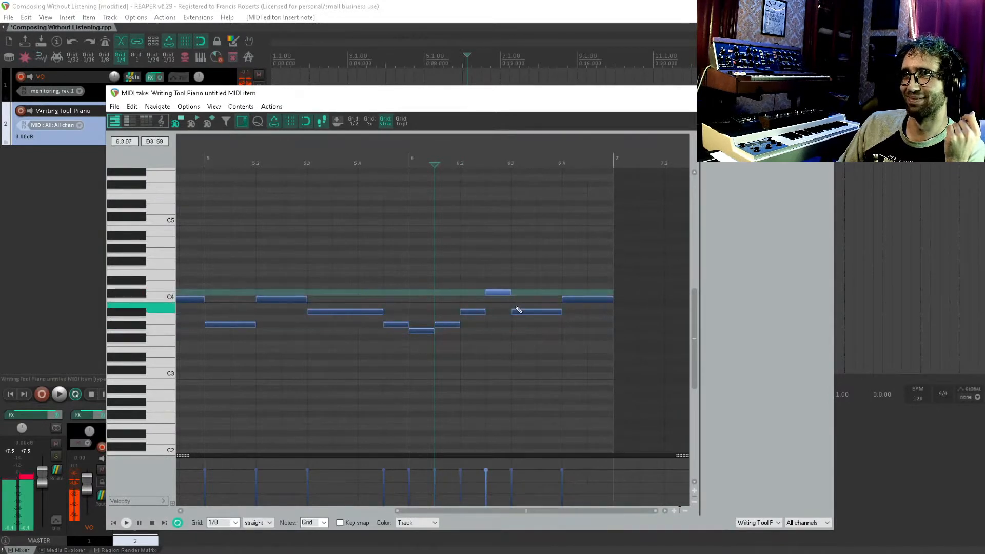
Step: Replace the A#3 at 6.3 and the C4 at 6.4 with a single two-beat E3 ending at bar 7
{"action": "double_click", "coordinate": [521, 312]}
{"action": "left_click", "coordinate": [522, 331]}
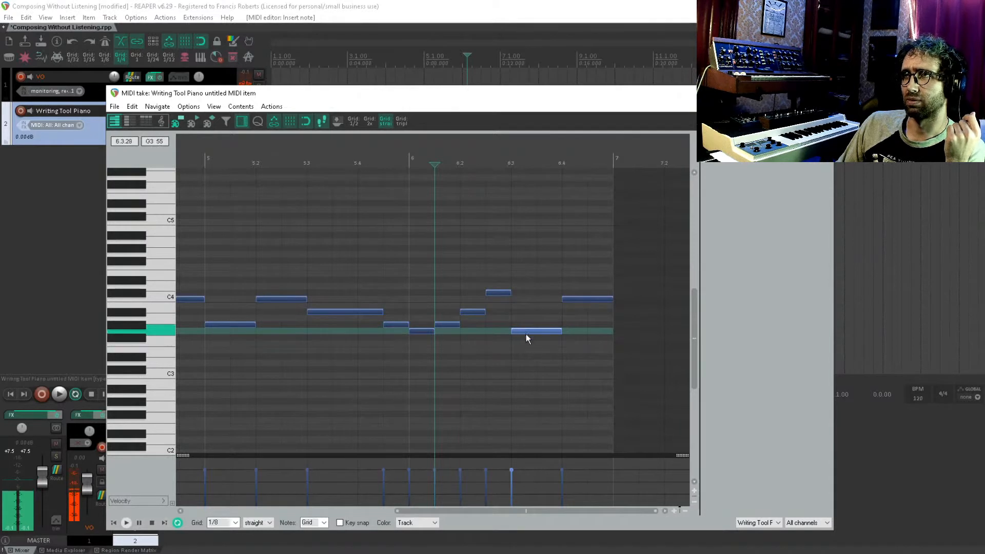
{"action": "left_click_drag", "start_coordinate": [525, 332], "coordinate": [616, 351]}
{"action": "double_click", "coordinate": [578, 299]}
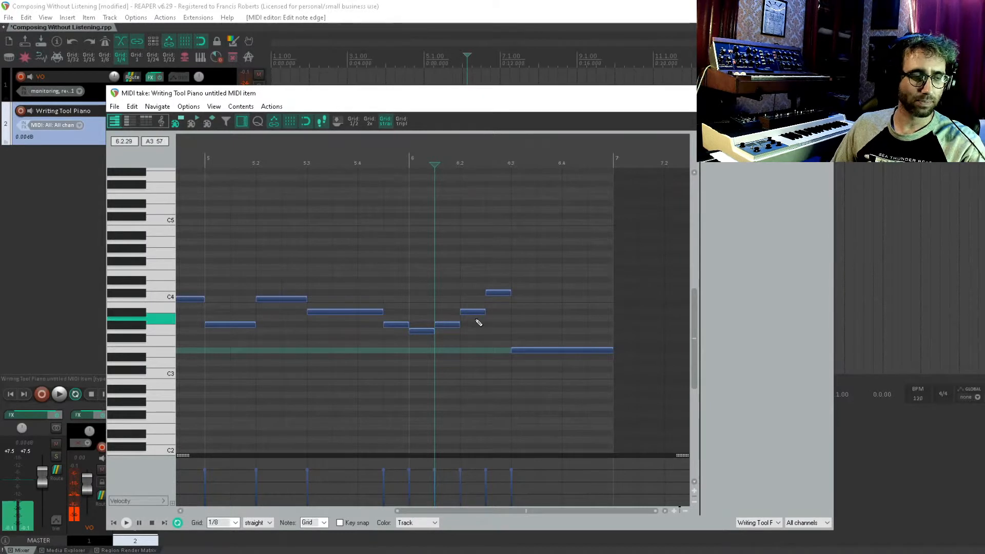
Step: Review the shape of the complete melody across bars 3 to 6
{"action": "scroll", "coordinate": [543, 356], "scroll_direction": "down", "scroll_amount": 3}
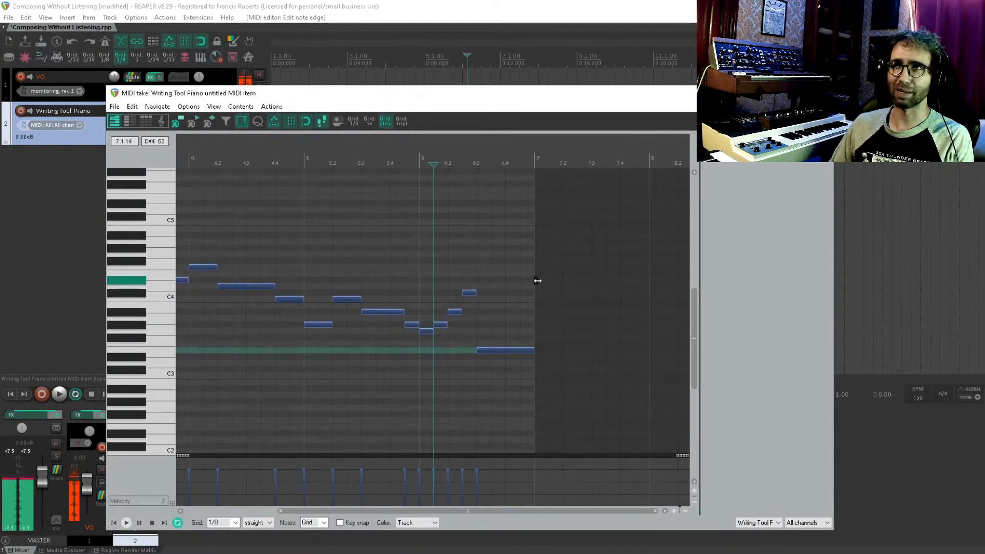
{"action": "left_click_drag", "start_coordinate": [508, 306], "coordinate": [654, 299]}
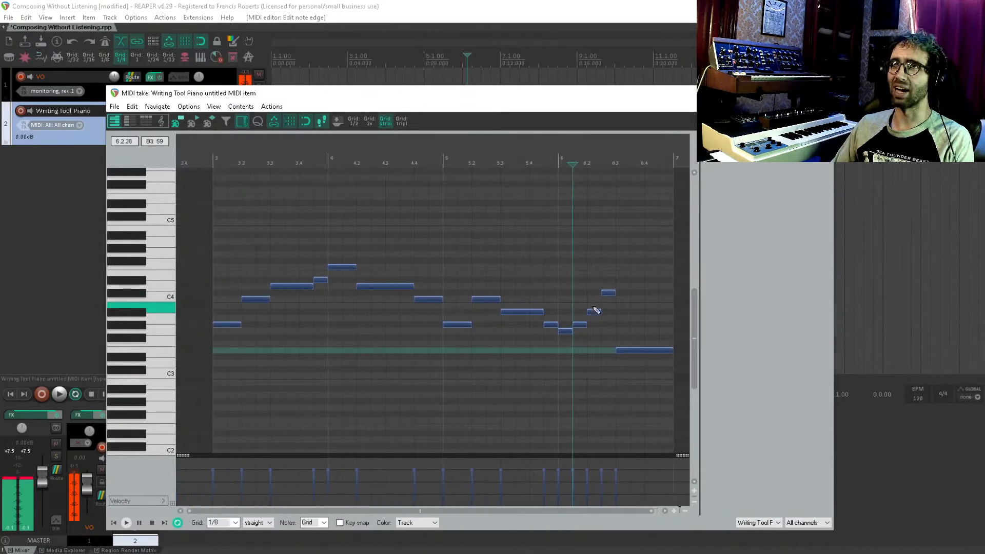
{"action": "left_click", "coordinate": [444, 361]}
{"action": "scroll", "coordinate": [451, 356], "scroll_direction": "down", "scroll_amount": 3}
{"action": "scroll", "coordinate": [455, 353], "scroll_direction": "up", "scroll_amount": 2}
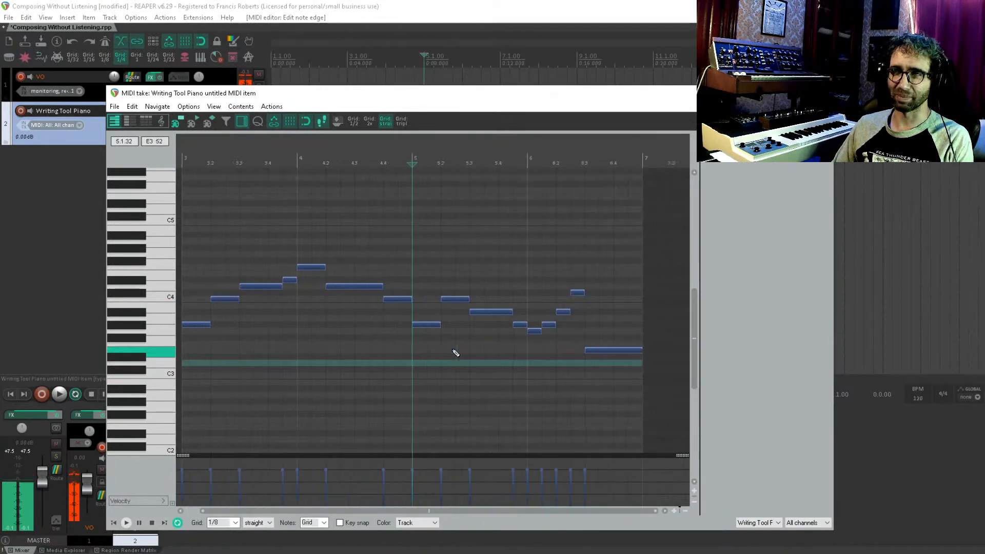
{"action": "left_click_drag", "start_coordinate": [455, 353], "coordinate": [489, 350]}
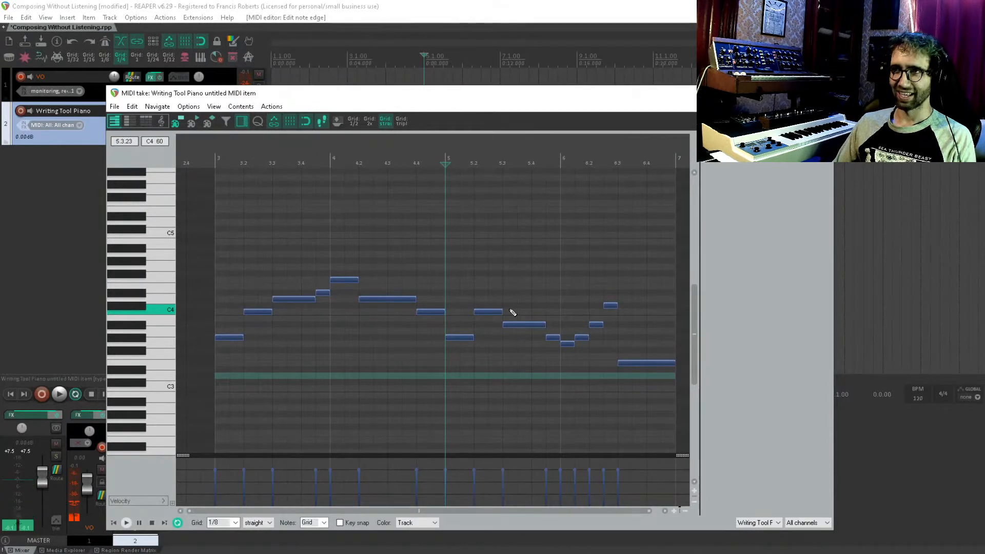
{"action": "scroll", "coordinate": [511, 311], "scroll_direction": "down", "scroll_amount": 1}
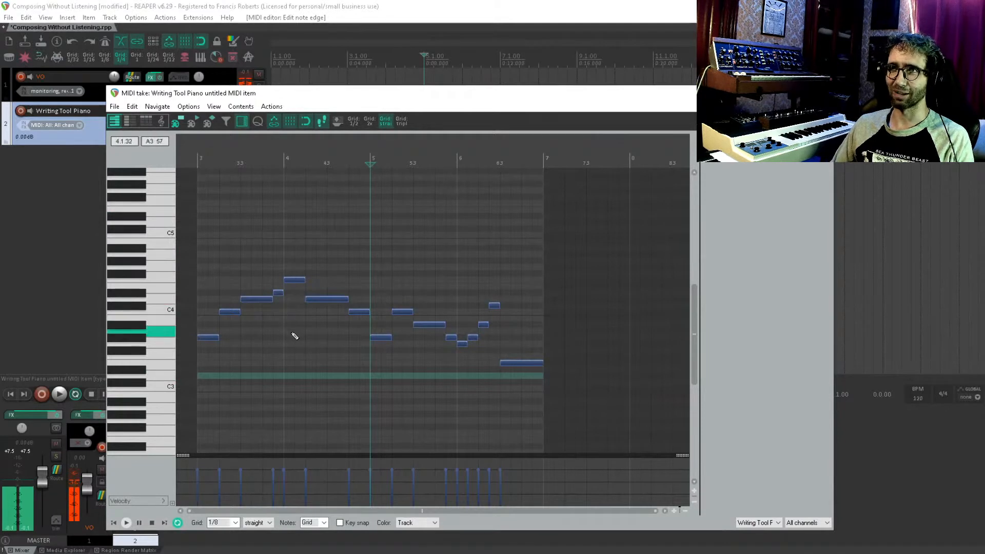
Step: Close the MIDI editor, play the project from 3.1.00 to hear the melody, and stop playback
{"action": "key", "text": "Escape"}
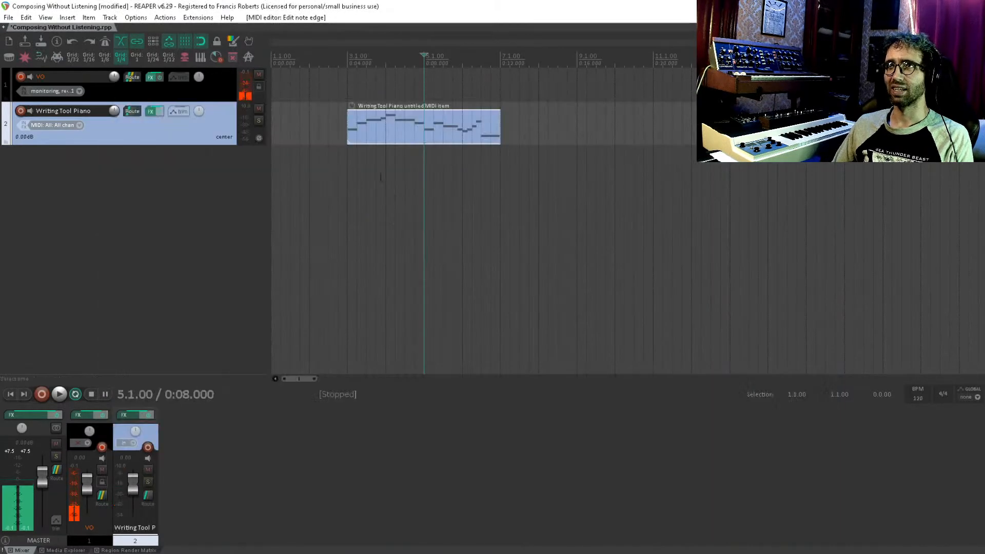
{"action": "left_click", "coordinate": [346, 172]}
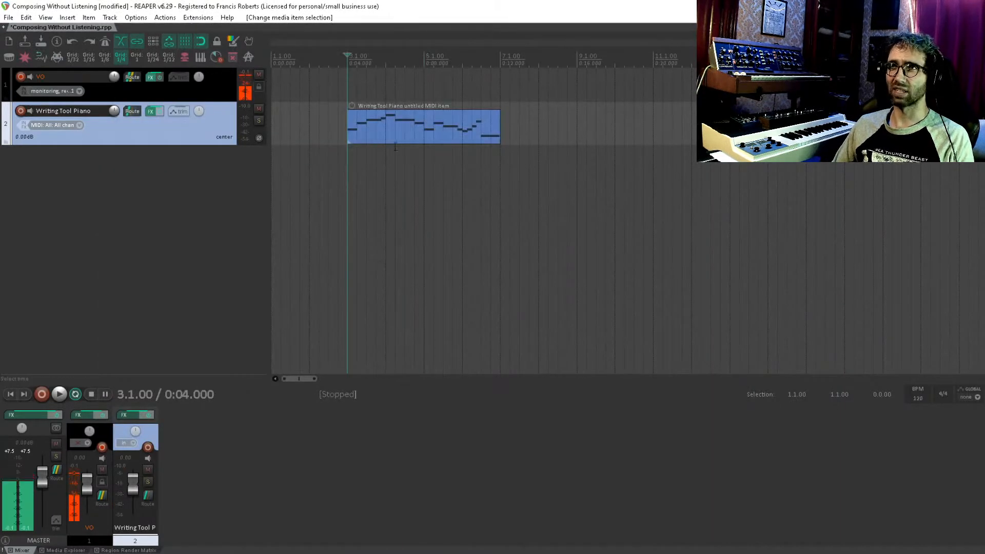
{"action": "key", "text": "space"}
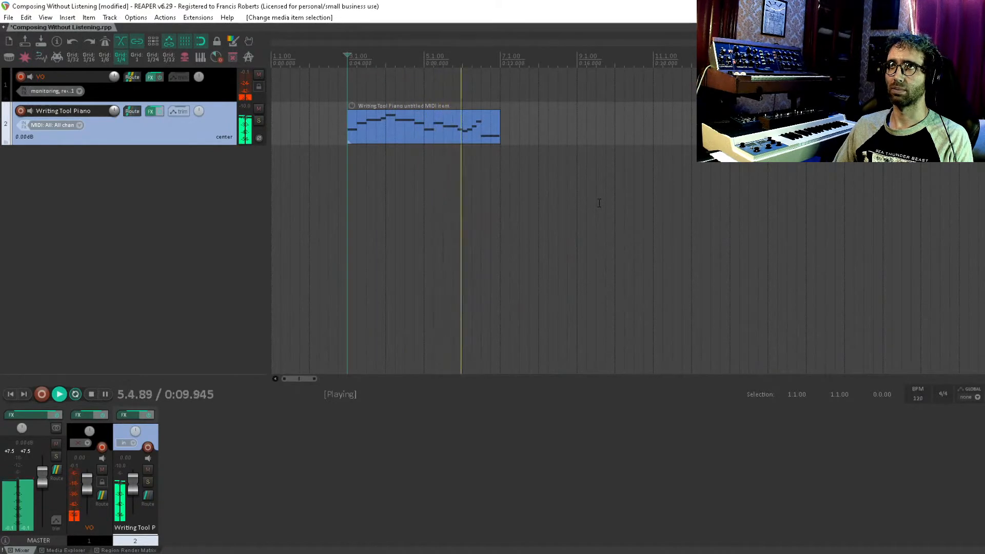
{"action": "key", "text": "space"}
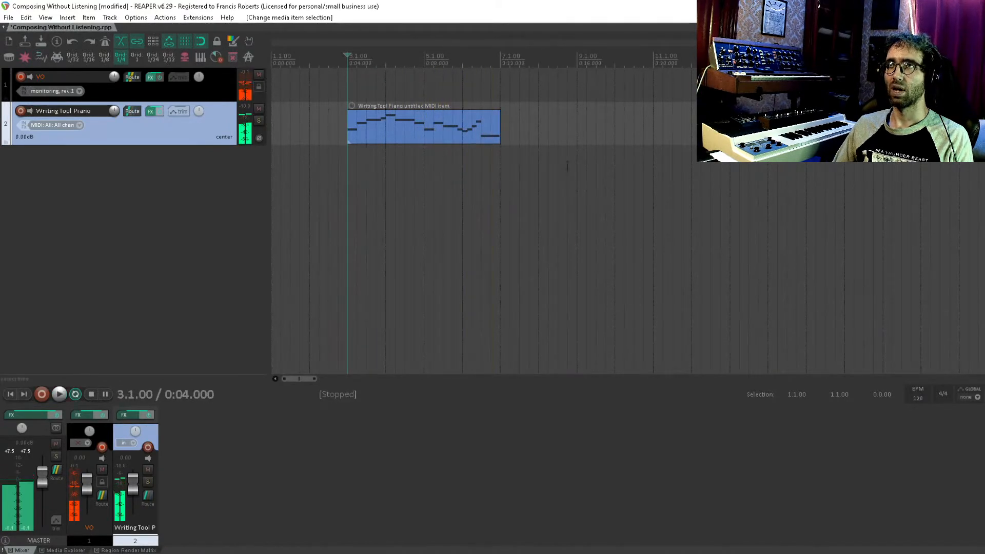
Step: Select the melody item and move the edit cursor to its end at 7.1.00
{"action": "left_click", "coordinate": [373, 139]}
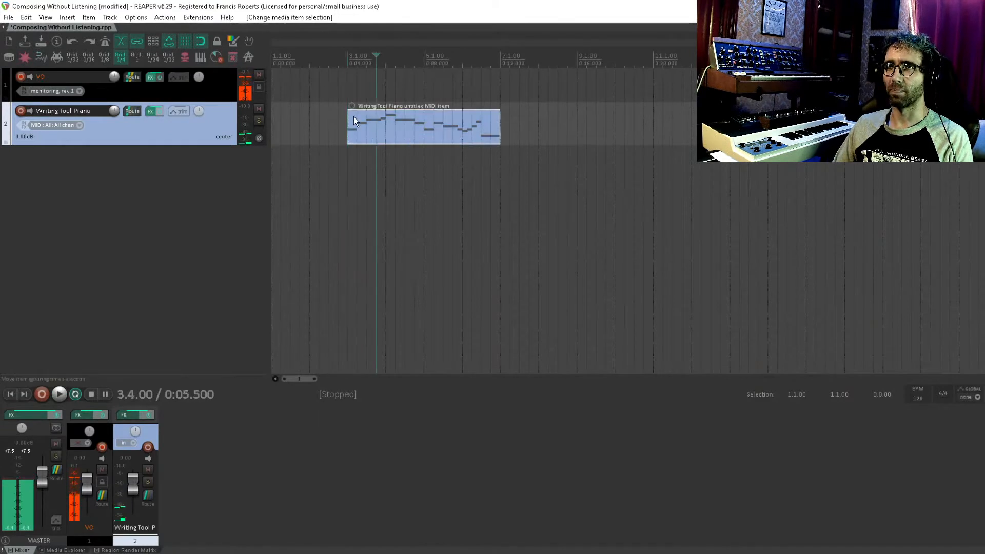
{"action": "left_click", "coordinate": [423, 135]}
{"action": "key", "text": "Right"}
{"action": "key", "text": "Right"}
{"action": "key", "text": "Right"}
{"action": "key", "text": "Right"}
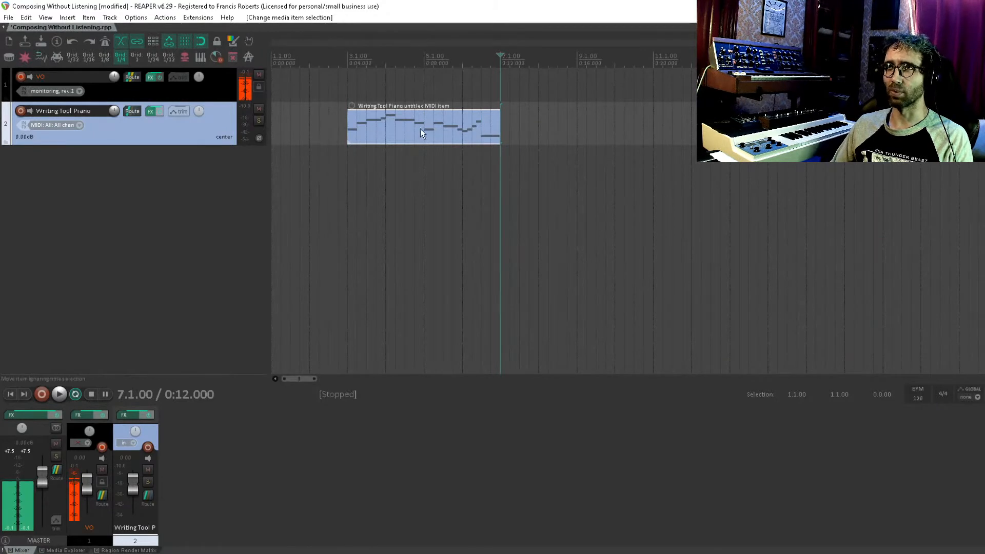
{"action": "left_click", "coordinate": [376, 143]}
{"action": "left_click", "coordinate": [365, 133]}
{"action": "left_click", "coordinate": [349, 153]}
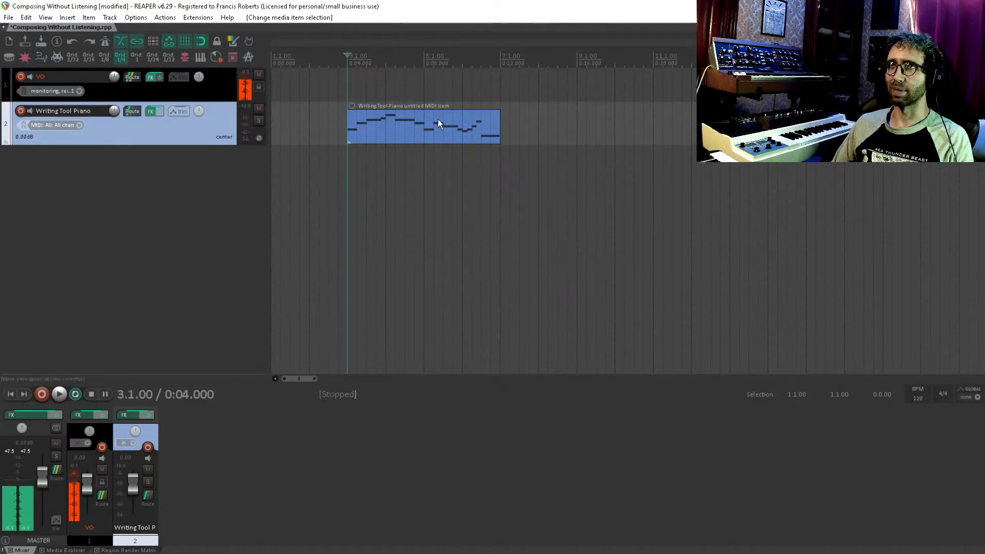
{"action": "left_click", "coordinate": [390, 136]}
{"action": "left_click", "coordinate": [350, 173]}
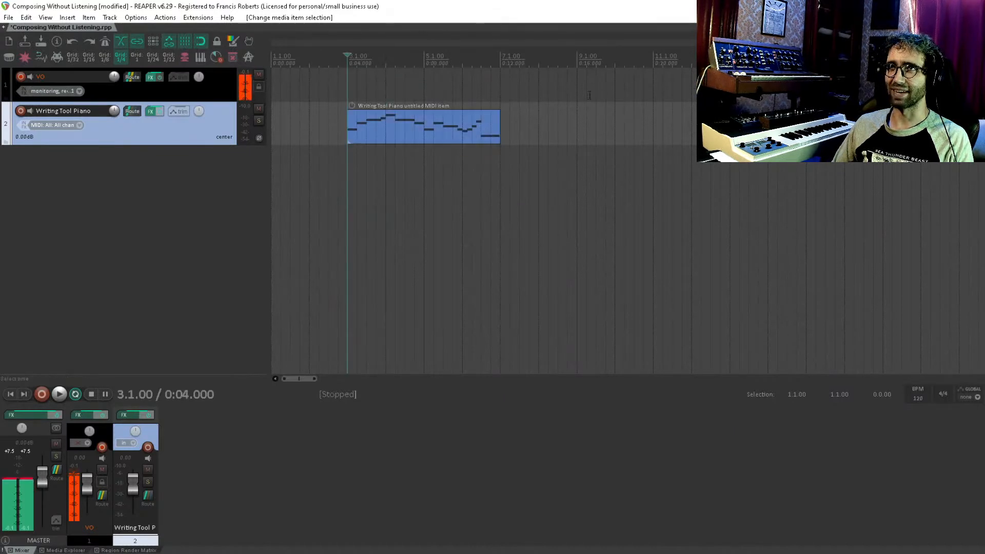
{"action": "left_click", "coordinate": [442, 130]}
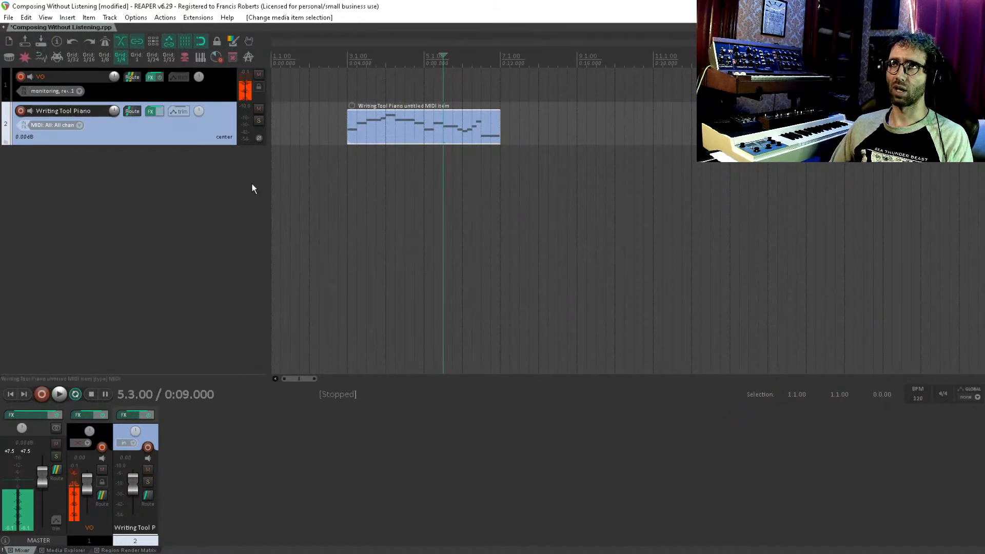
Step: Open the melody item in the MIDI editor, review its notes and close the editor
{"action": "double_click", "coordinate": [358, 124]}
{"action": "scroll", "coordinate": [308, 226], "scroll_direction": "down", "scroll_amount": 2}
{"action": "left_click_drag", "start_coordinate": [364, 239], "coordinate": [441, 208]}
{"action": "scroll", "coordinate": [359, 307], "scroll_direction": "up", "scroll_amount": 2}
{"action": "key", "text": "Escape"}
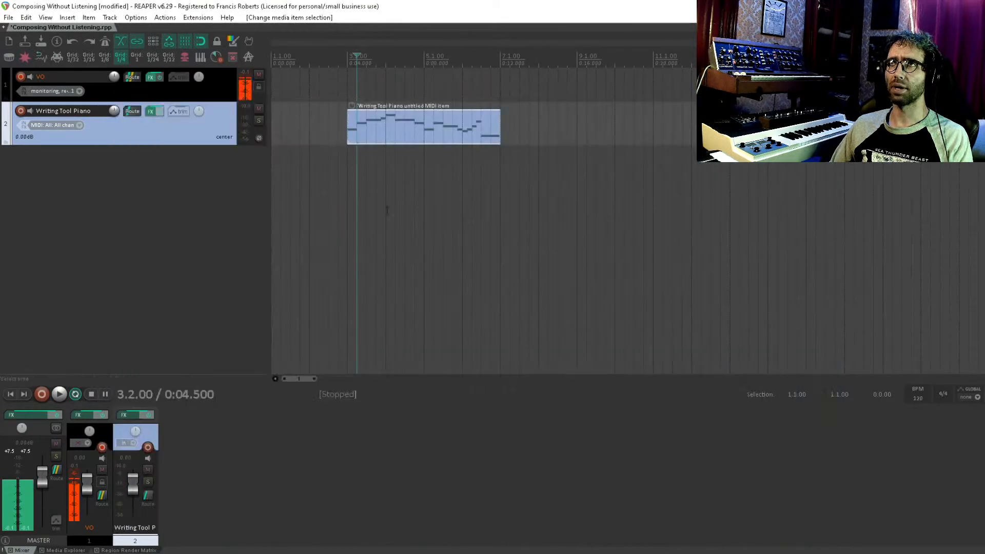
{"action": "left_click", "coordinate": [395, 133]}
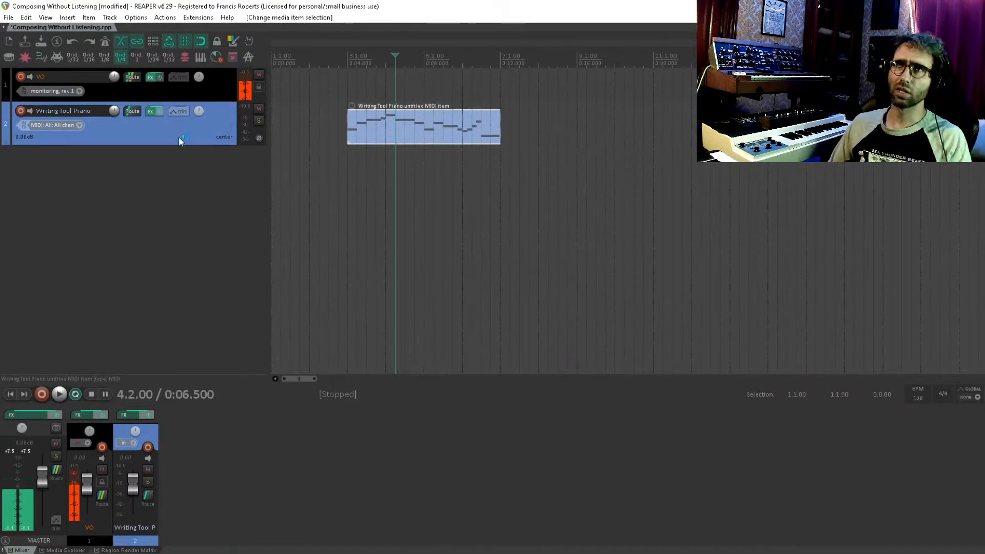
Step: Add a new track below the Writing Tool Piano track
{"action": "double_click", "coordinate": [153, 178]}
{"action": "left_click", "coordinate": [73, 171]}
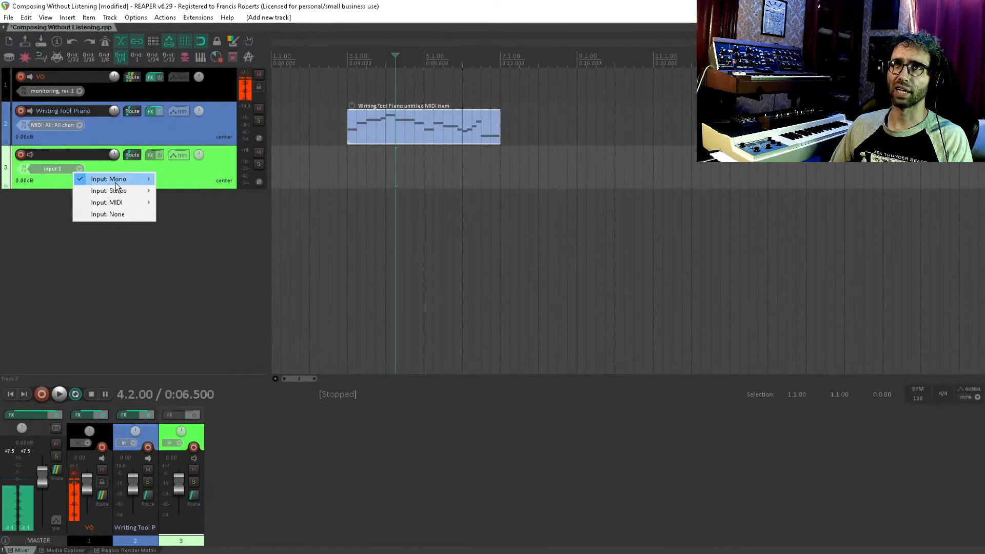
{"action": "left_click", "coordinate": [82, 170]}
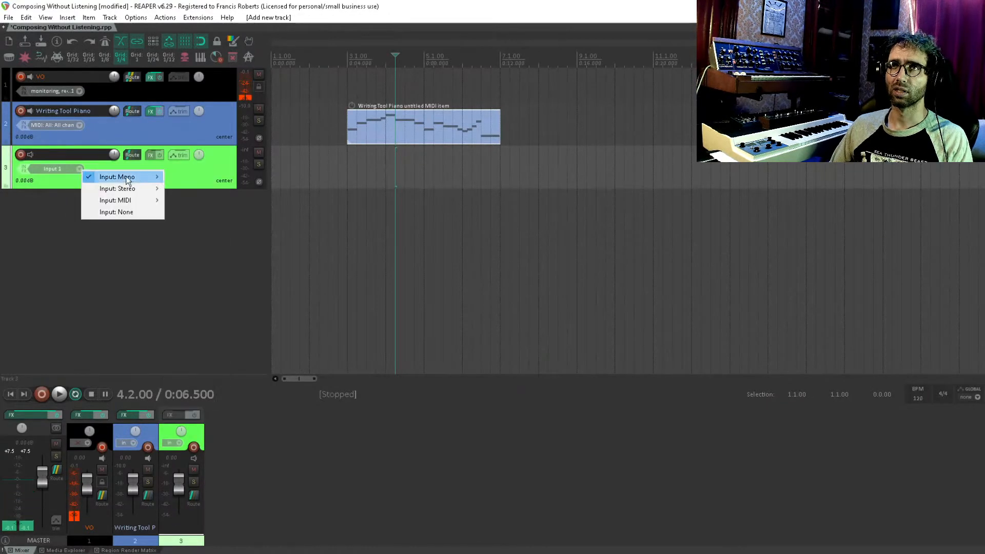
Step: Add the Xpand!2 instrument to track 3, filtering the plugins by "xpan"
{"action": "left_click", "coordinate": [154, 156]}
{"action": "type", "text": "xpan"}
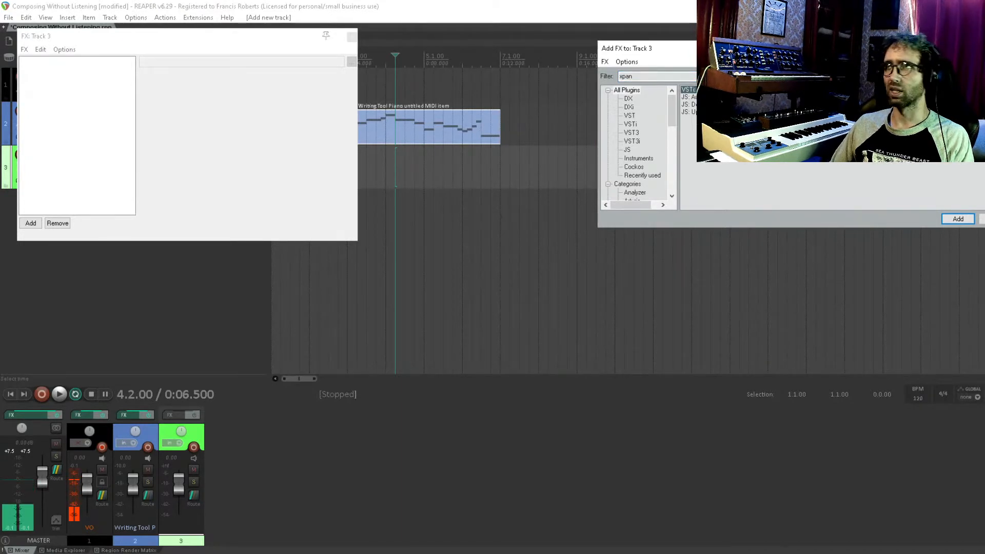
{"action": "key", "text": "Return"}
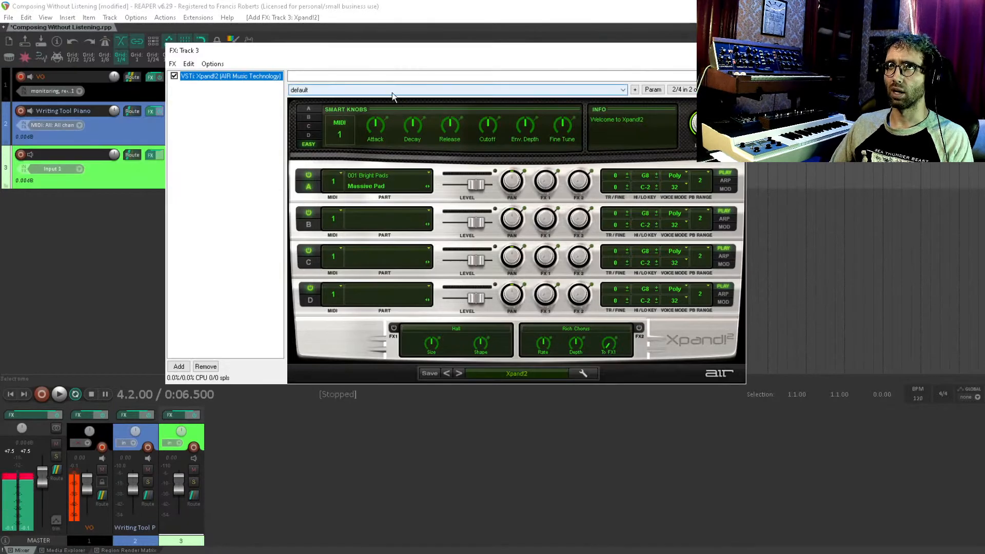
Step: Reset Xpand!2 to its factory default, browse part A's sound categories, and remove the plugin from track 3
{"action": "left_click", "coordinate": [392, 92]}
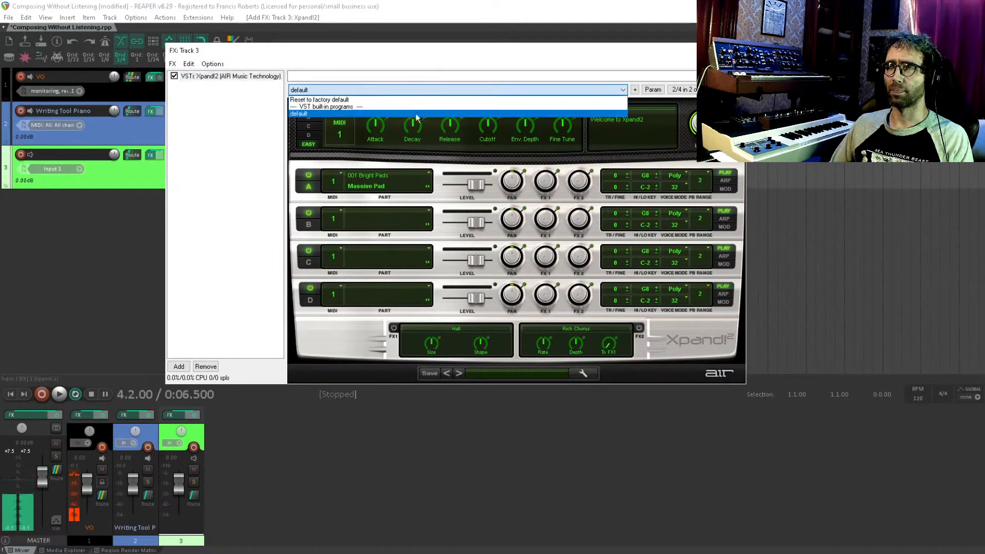
{"action": "left_click", "coordinate": [389, 102]}
{"action": "left_click", "coordinate": [394, 187]}
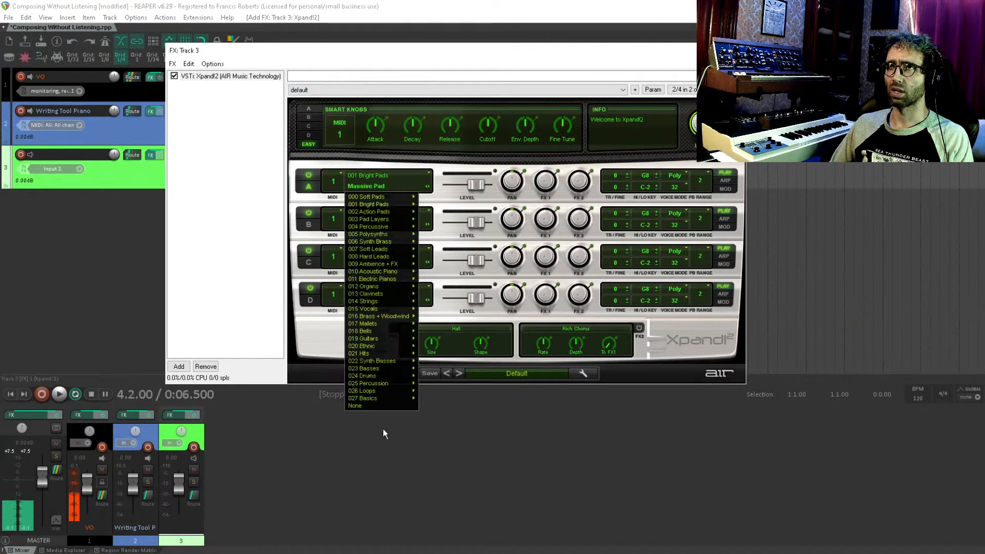
{"action": "mouse_move", "coordinate": [383, 288]}
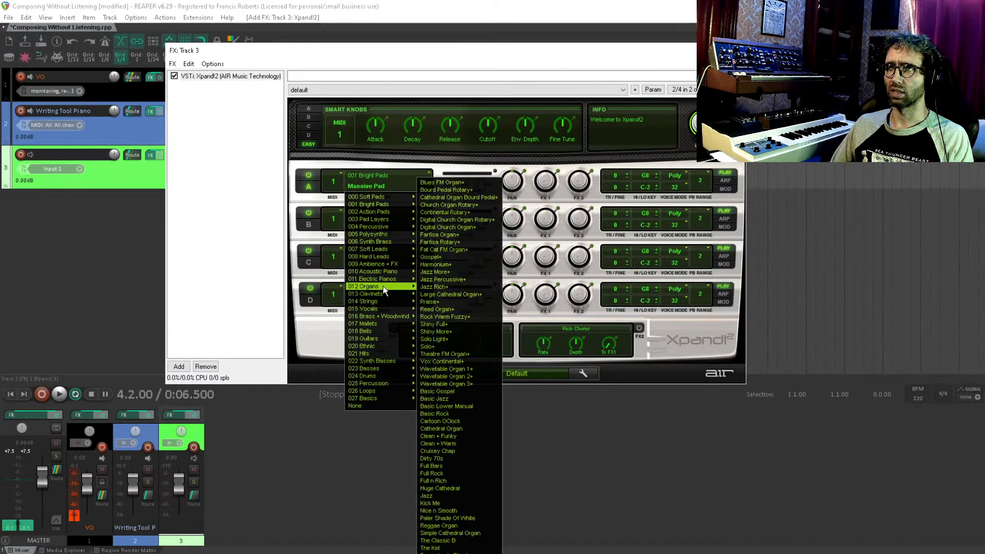
{"action": "mouse_move", "coordinate": [403, 264]}
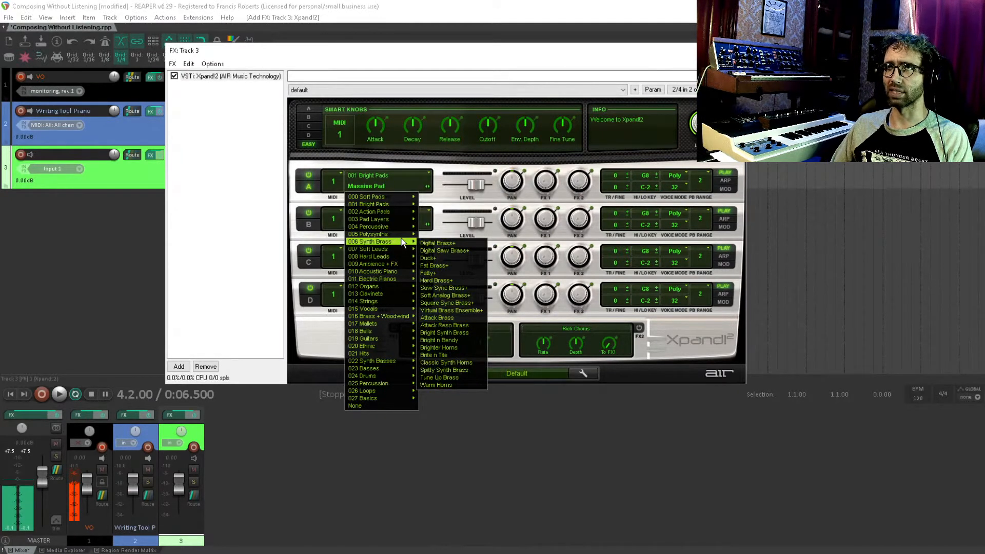
{"action": "mouse_move", "coordinate": [403, 230]}
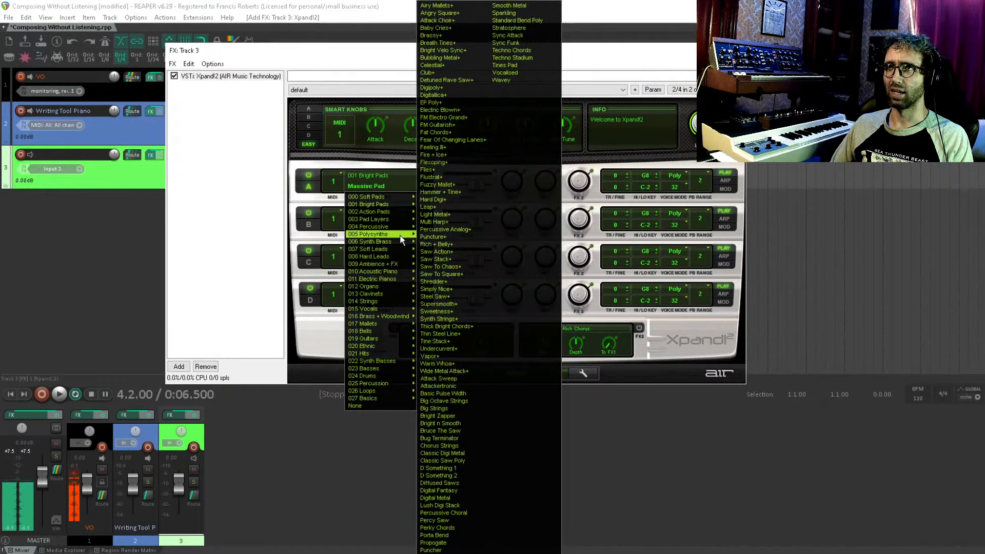
{"action": "mouse_move", "coordinate": [402, 206]}
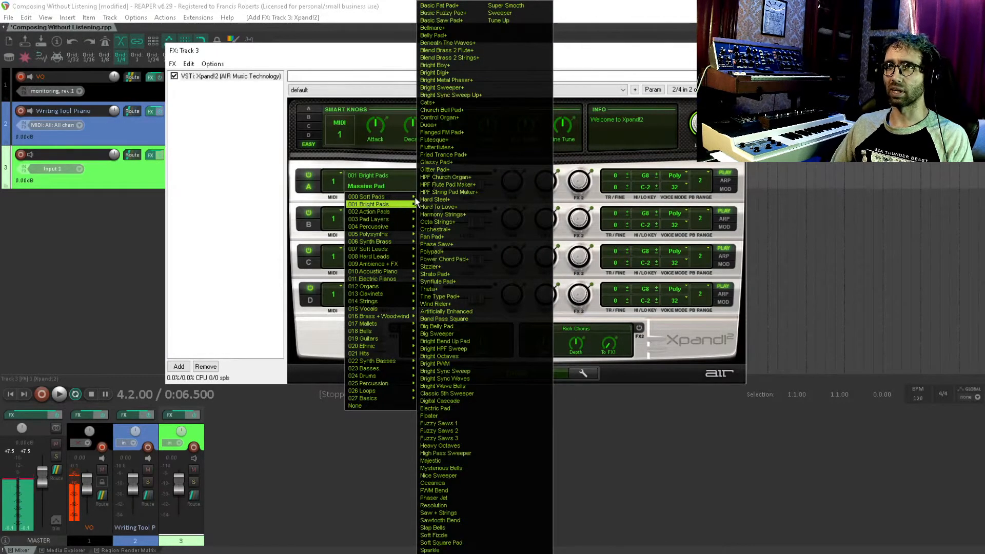
{"action": "left_click", "coordinate": [198, 203]}
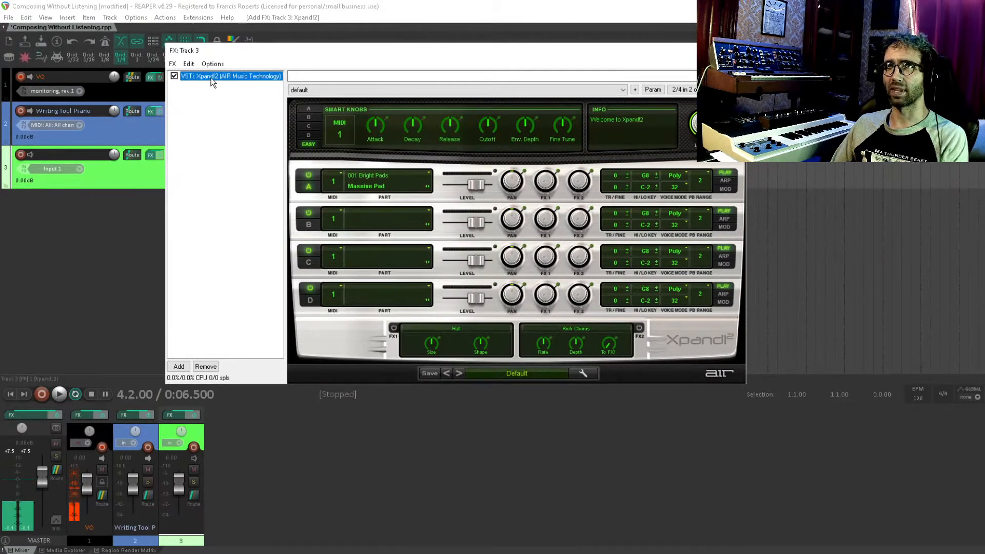
{"action": "key", "text": "Delete"}
Step: Add the ReaSynth instrument to track 3, filtering the plugins by "reas"
{"action": "double_click", "coordinate": [220, 109]}
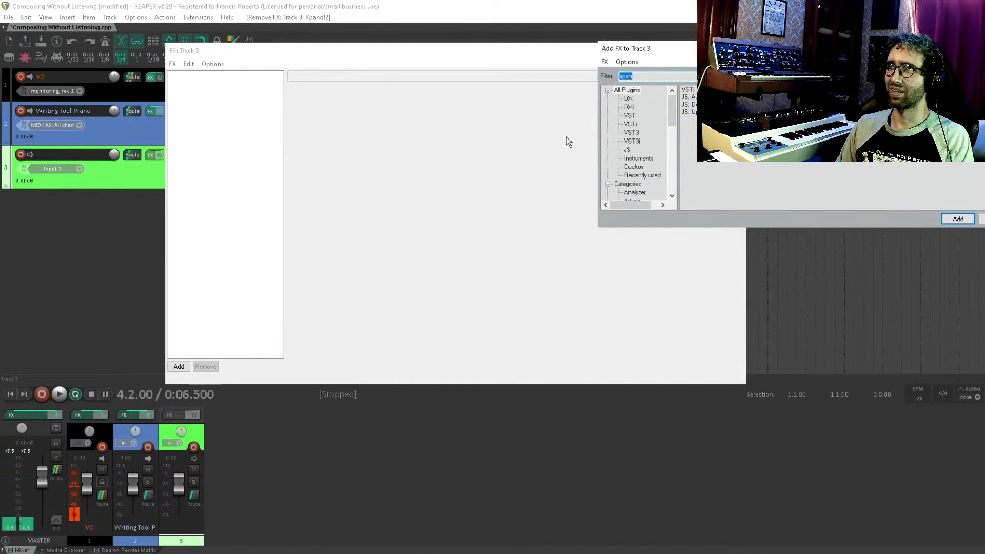
{"action": "type", "text": "reas"}
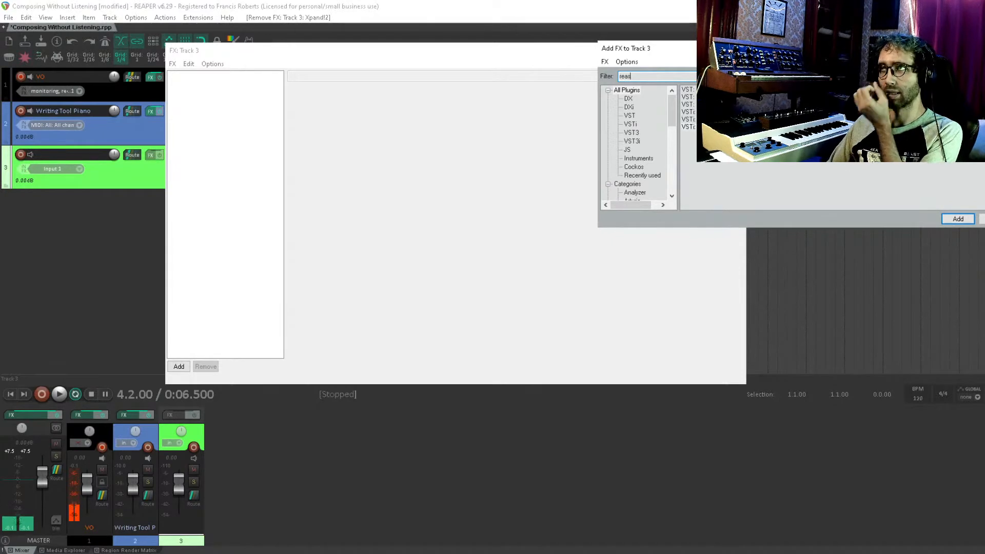
{"action": "key", "text": "Return"}
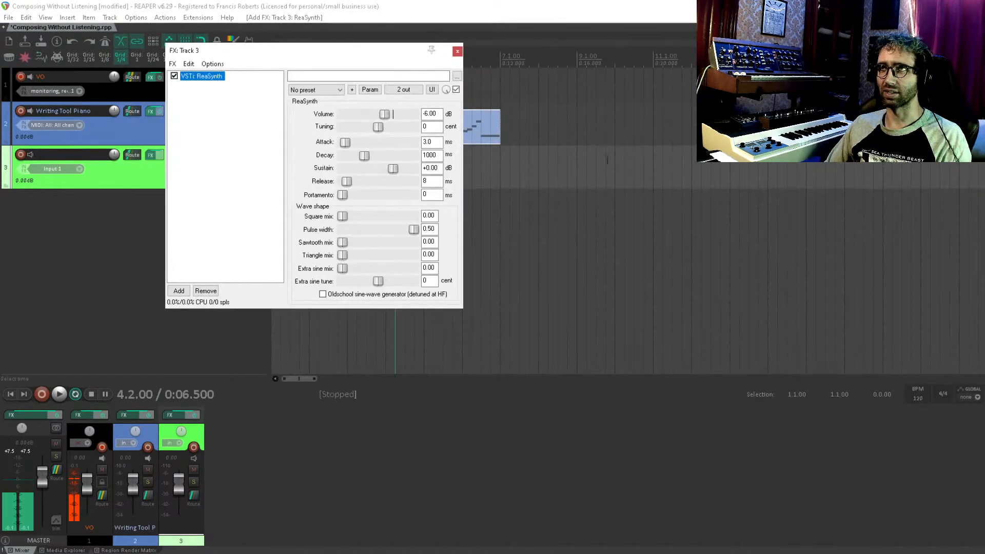
Step: Set ReaSynth to attack 258.9 ms, decay 443 ms, sustain -13.76 dB, release 242 ms, square mix 0.72 and pulse width 0.27
{"action": "left_click_drag", "start_coordinate": [353, 141], "coordinate": [362, 182]}
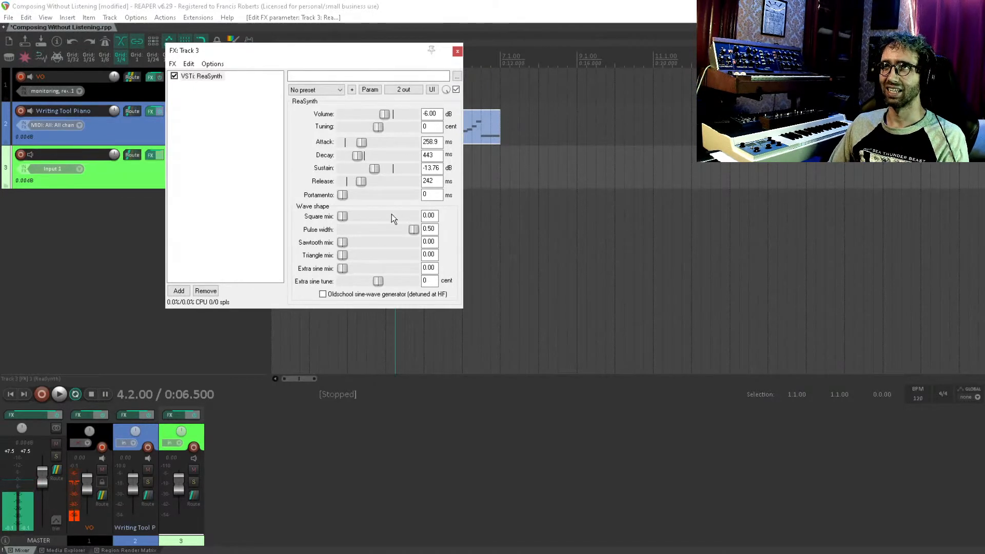
{"action": "left_click_drag", "start_coordinate": [414, 229], "coordinate": [375, 230]}
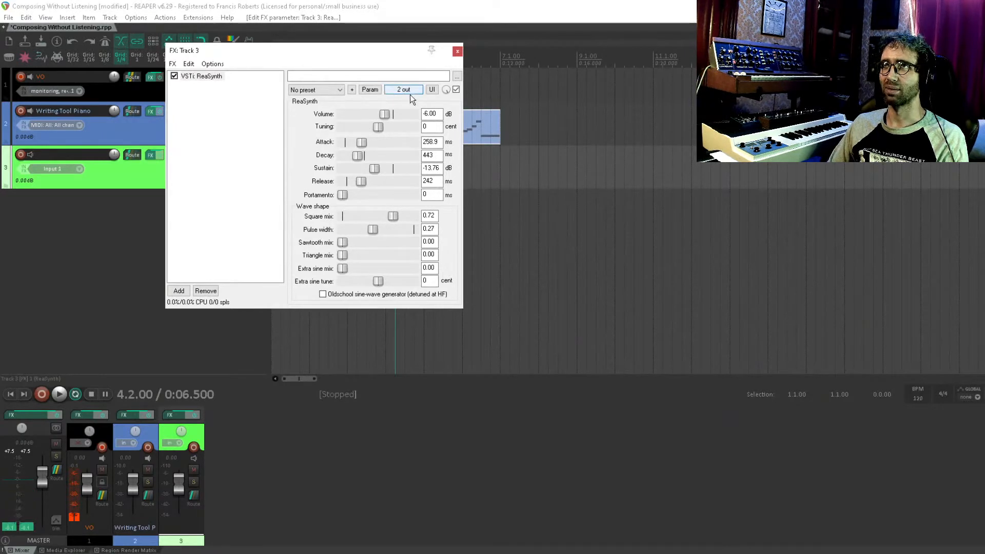
Step: Enable parameter modulation on ReaSynth's pulse width and turn on its sine LFO
{"action": "left_click", "coordinate": [436, 89]}
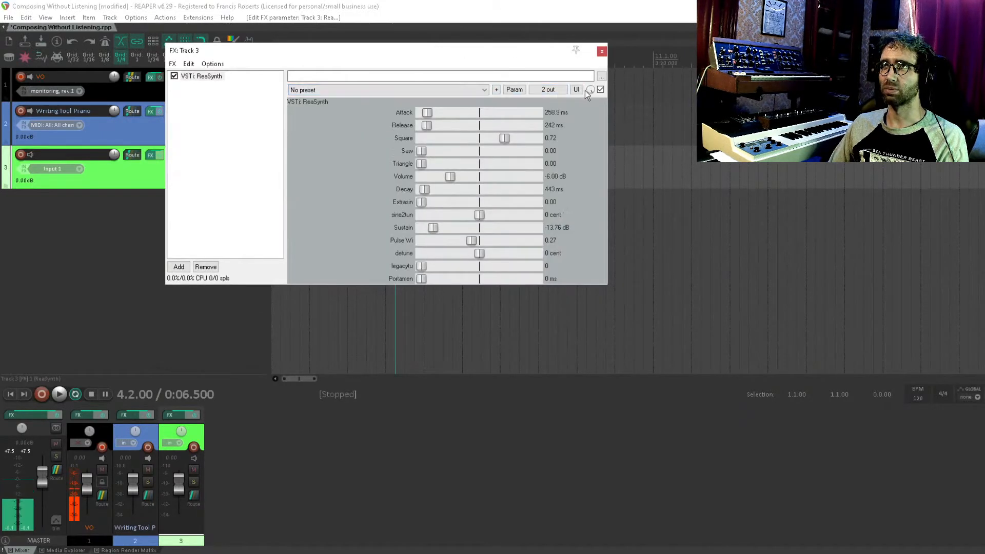
{"action": "left_click", "coordinate": [577, 89]}
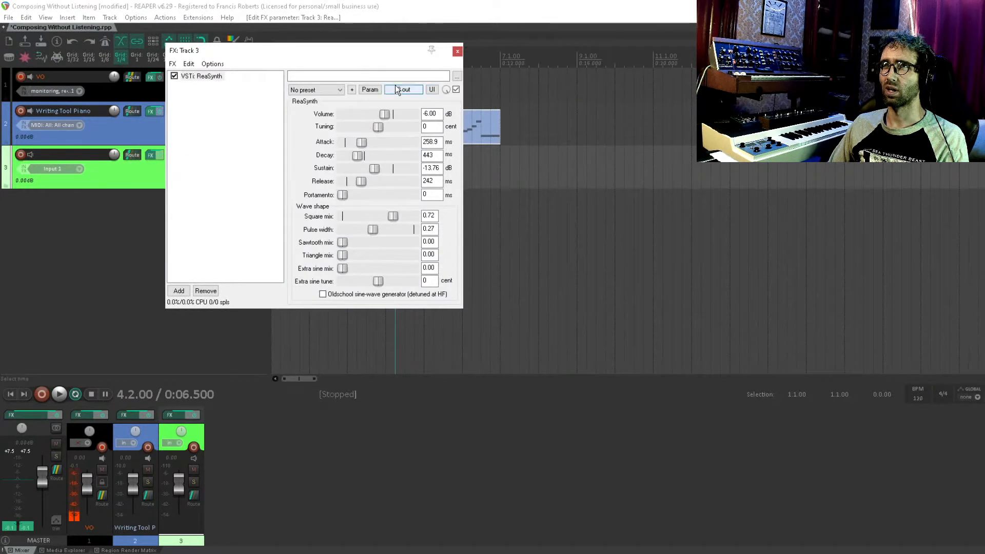
{"action": "left_click", "coordinate": [370, 90]}
{"action": "left_click", "coordinate": [429, 140]}
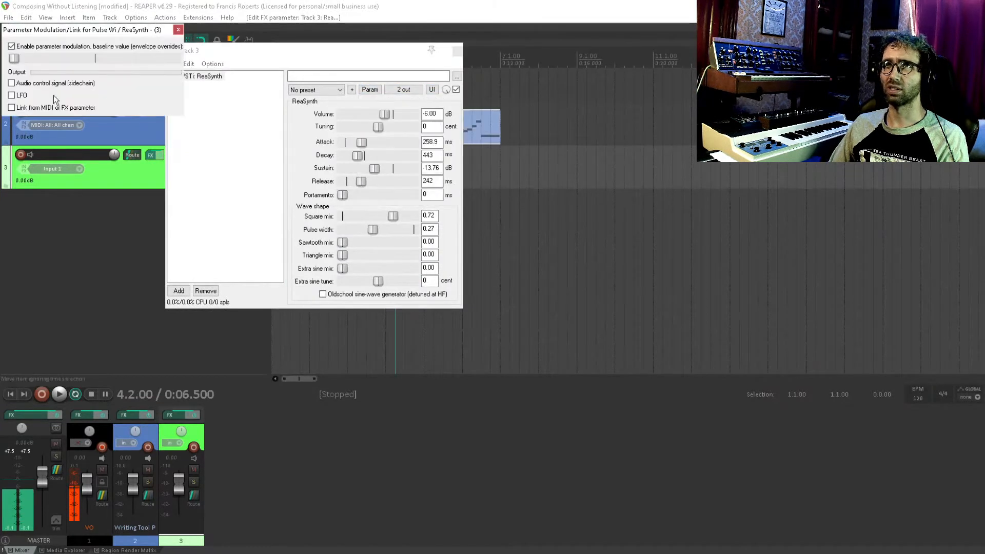
{"action": "left_click", "coordinate": [21, 95]}
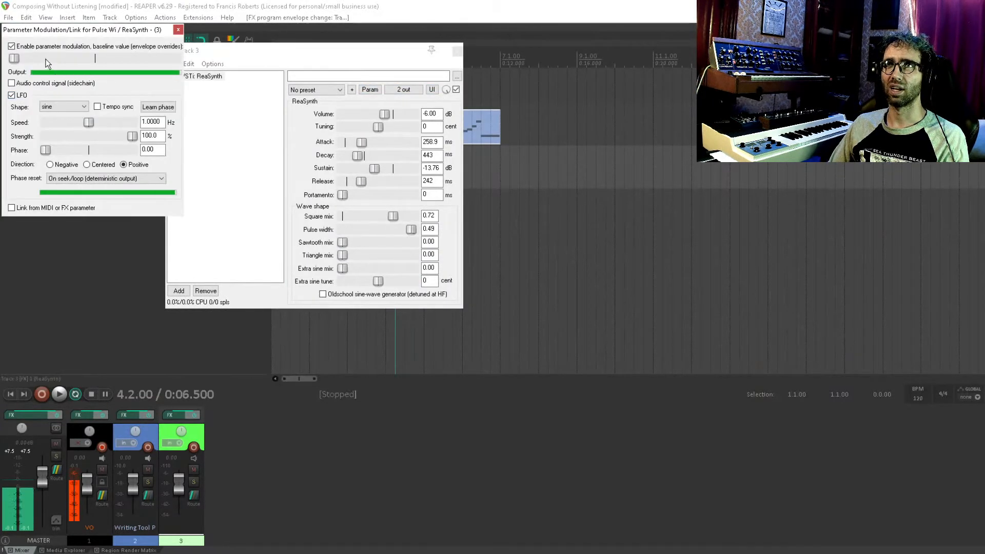
Step: Centre the pulse-width modulation's baseline, set the LFO to 0.7059 Hz speed and 11.0% strength, and close the modulation window
{"action": "left_click_drag", "start_coordinate": [89, 122], "coordinate": [54, 121]}
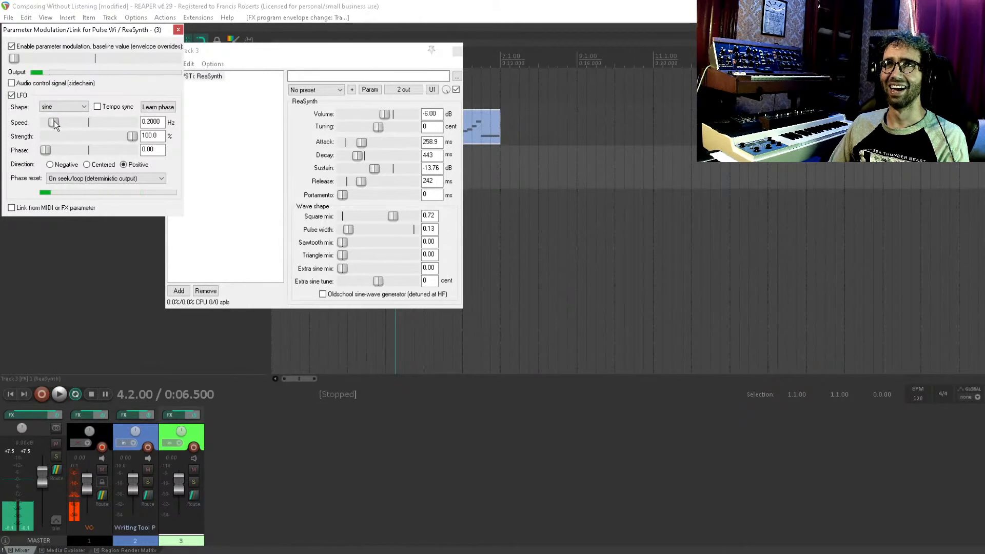
{"action": "left_click_drag", "start_coordinate": [14, 58], "coordinate": [93, 59]}
{"action": "left_click_drag", "start_coordinate": [93, 141], "coordinate": [55, 140]}
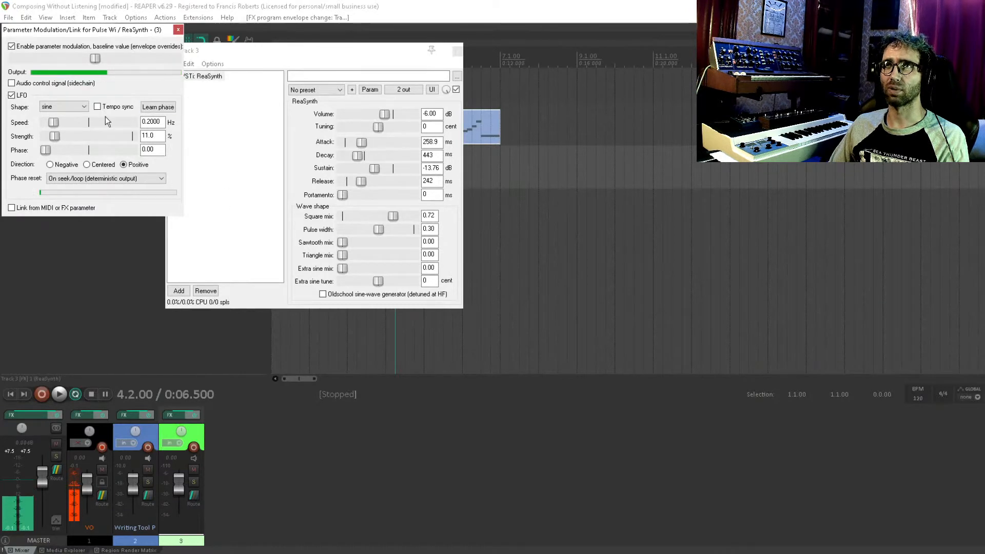
{"action": "left_click_drag", "start_coordinate": [62, 126], "coordinate": [75, 127]}
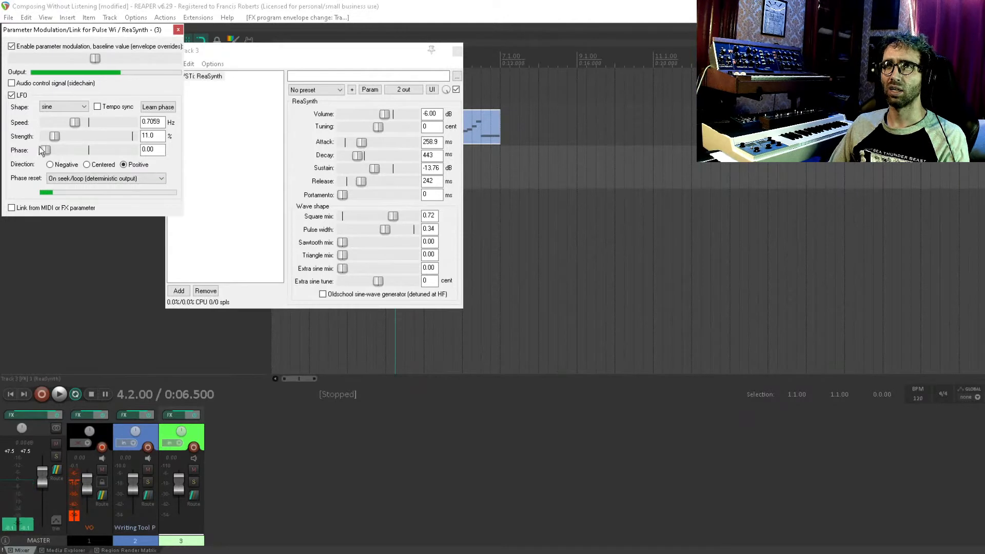
{"action": "left_click", "coordinate": [178, 29]}
Step: Add the ReaEQ plugin after ReaSynth on track 3, filtering the plugins by "reae"
{"action": "double_click", "coordinate": [192, 143]}
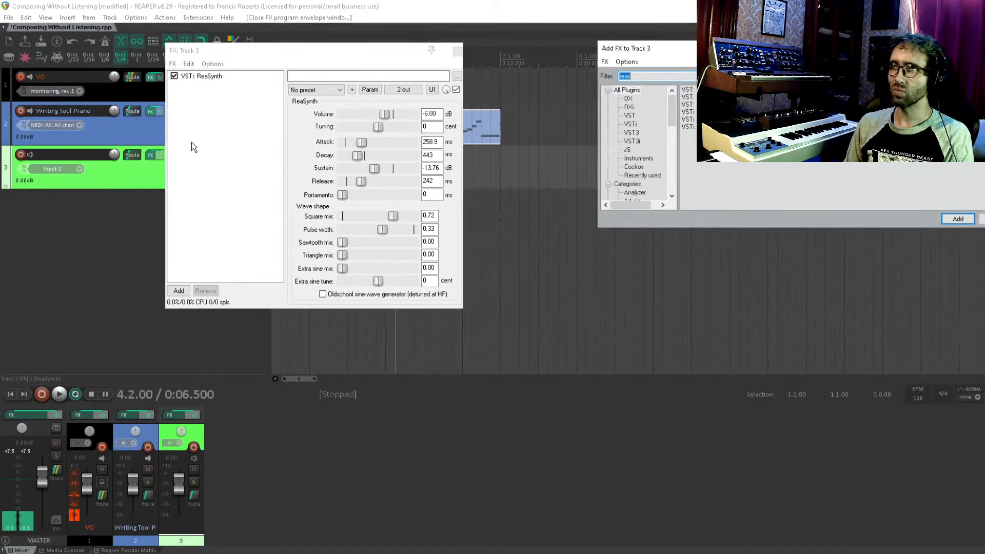
{"action": "key", "text": "BackSpace"}
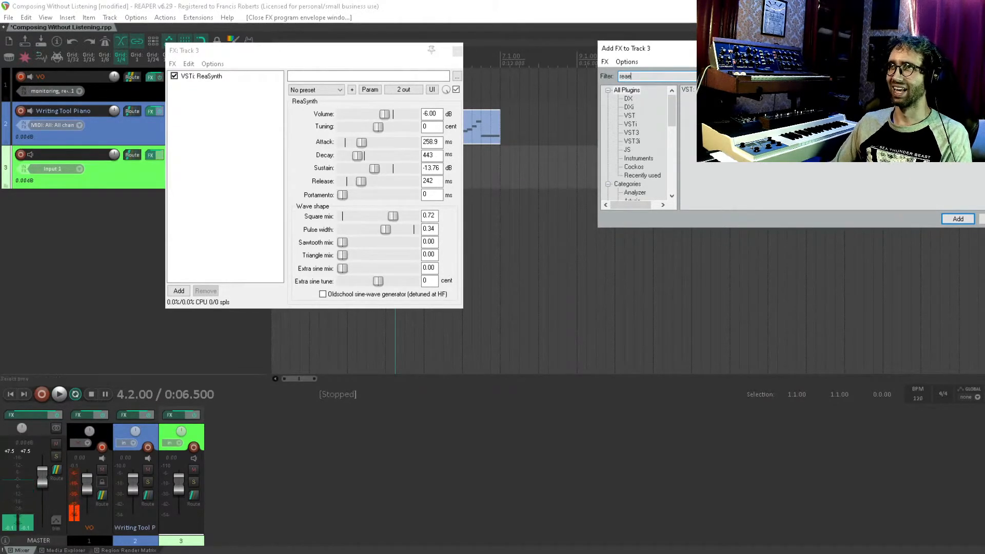
{"action": "key", "text": "Return"}
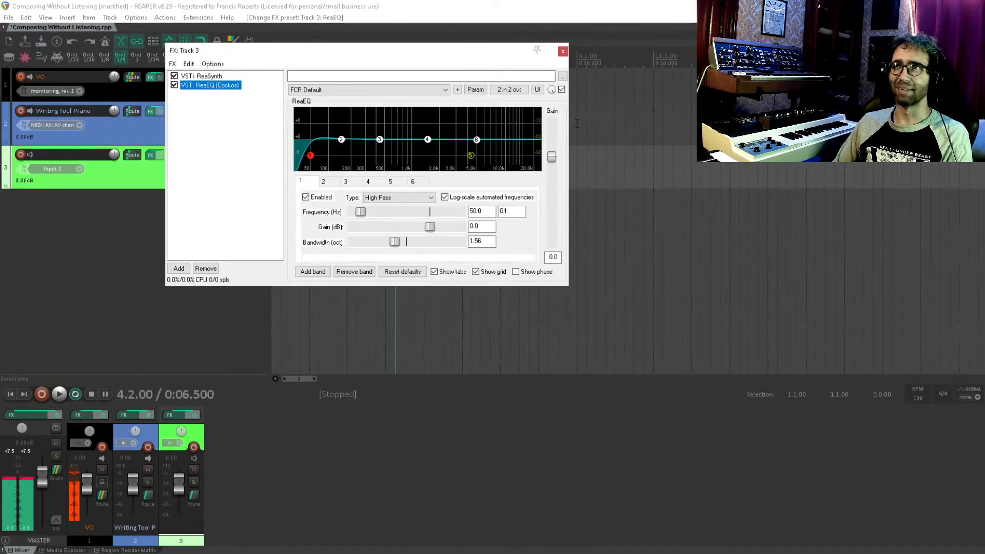
Step: Set ReaEQ's high-pass to 324.4 Hz, and try band 5's low-pass at 5346.1 Hz with 0.80 octave bandwidth before disabling that band
{"action": "left_click_drag", "start_coordinate": [311, 155], "coordinate": [367, 157]}
{"action": "mouse_move", "coordinate": [470, 155]}
{"action": "left_mouse_down"}
{"action": "mouse_move", "coordinate": [492, 156]}
{"action": "mouse_move", "coordinate": [434, 160]}
{"action": "mouse_move", "coordinate": [479, 162]}
{"action": "left_mouse_up"}
{"action": "scroll", "coordinate": [492, 158], "scroll_direction": "down", "scroll_amount": 10}
{"action": "left_click", "coordinate": [243, 144]}
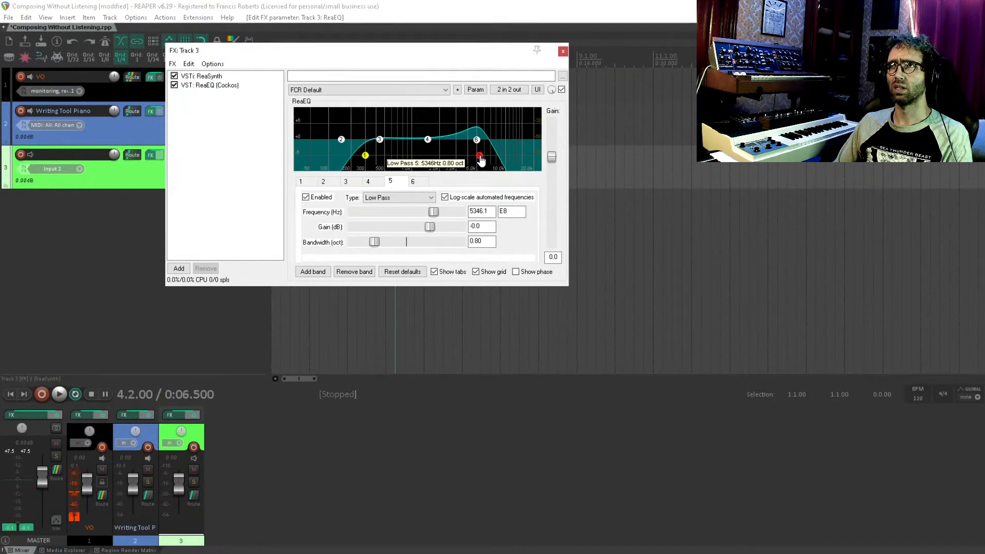
{"action": "double_click", "coordinate": [480, 155]}
{"action": "left_click_drag", "start_coordinate": [365, 156], "coordinate": [368, 156]}
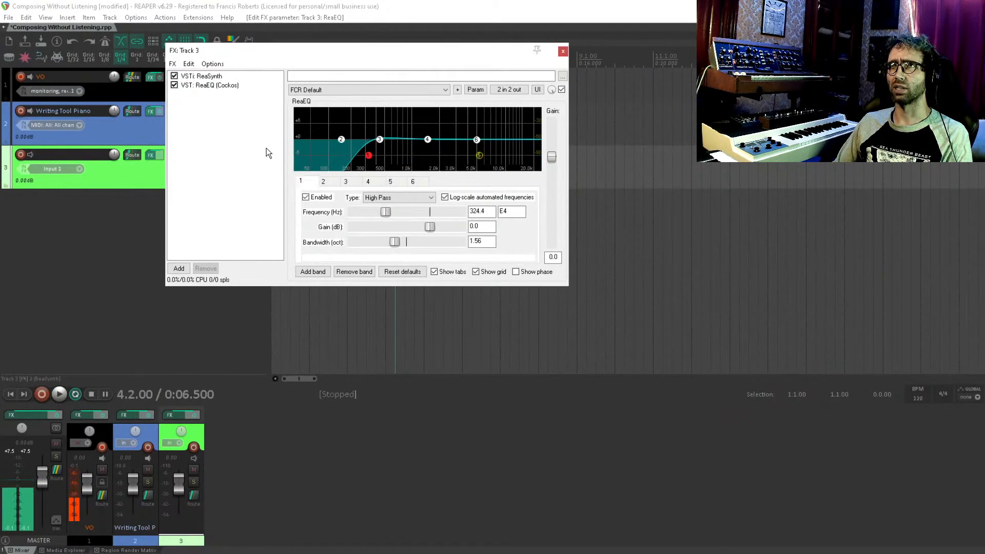
Step: Add the JS Moog 4-Pole Filter after ReaEQ on track 3
{"action": "double_click", "coordinate": [262, 148]}
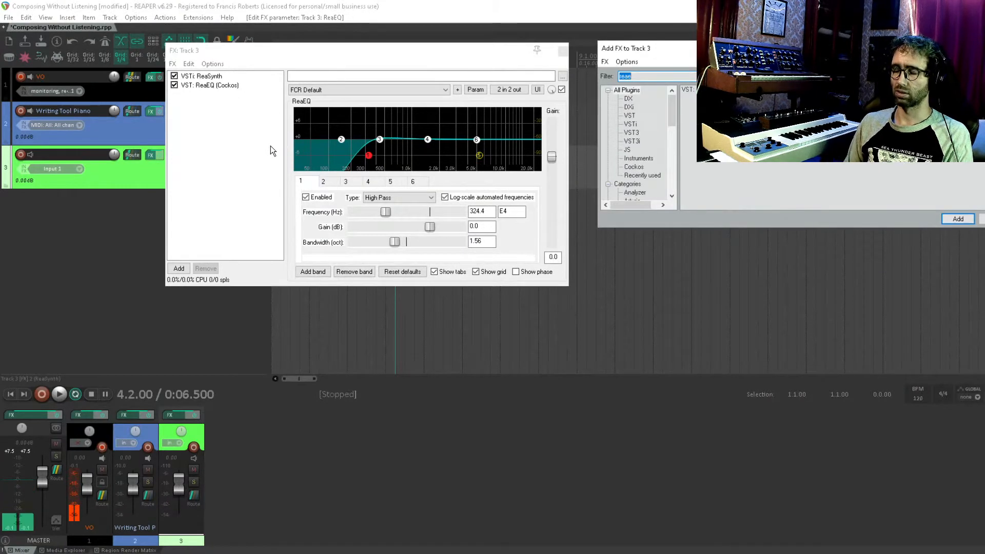
{"action": "key", "text": "Return"}
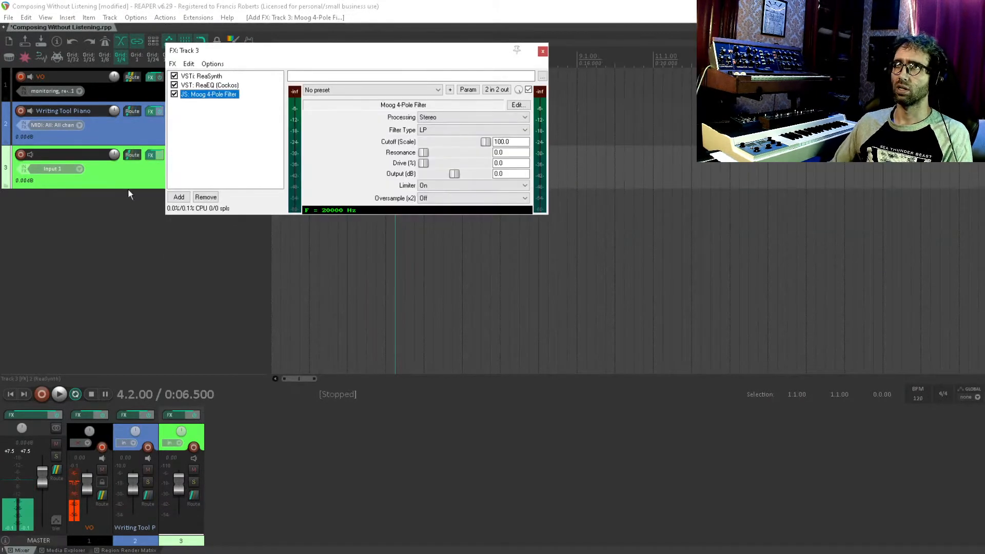
Step: Set the Moog filter's resonance to 0.334, drive to 16.2% and cutoff to 68.35
{"action": "left_click", "coordinate": [445, 153]}
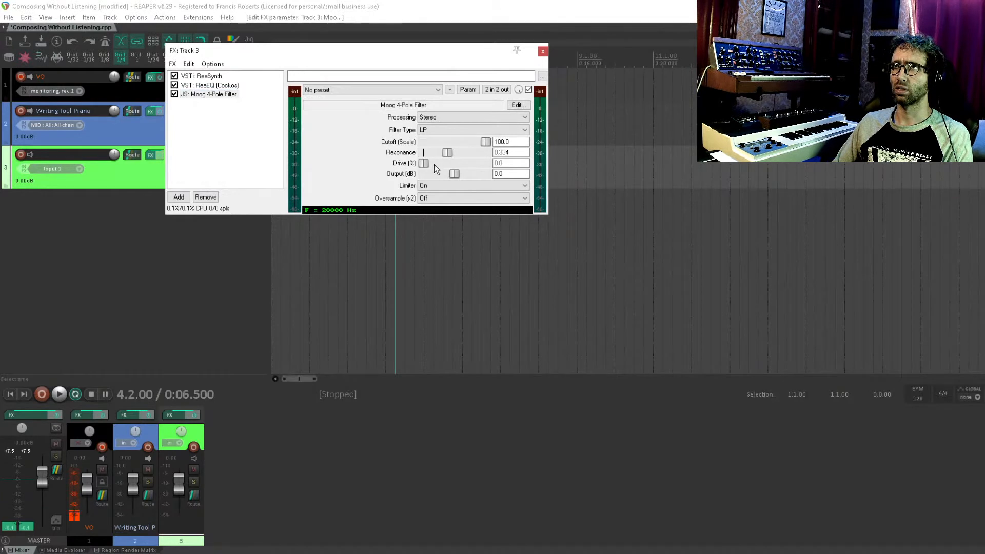
{"action": "left_click", "coordinate": [434, 163]}
{"action": "mouse_move", "coordinate": [480, 144]}
{"action": "left_mouse_down"}
{"action": "mouse_move", "coordinate": [442, 145]}
{"action": "mouse_move", "coordinate": [473, 143]}
{"action": "mouse_move", "coordinate": [462, 145]}
{"action": "left_mouse_up"}
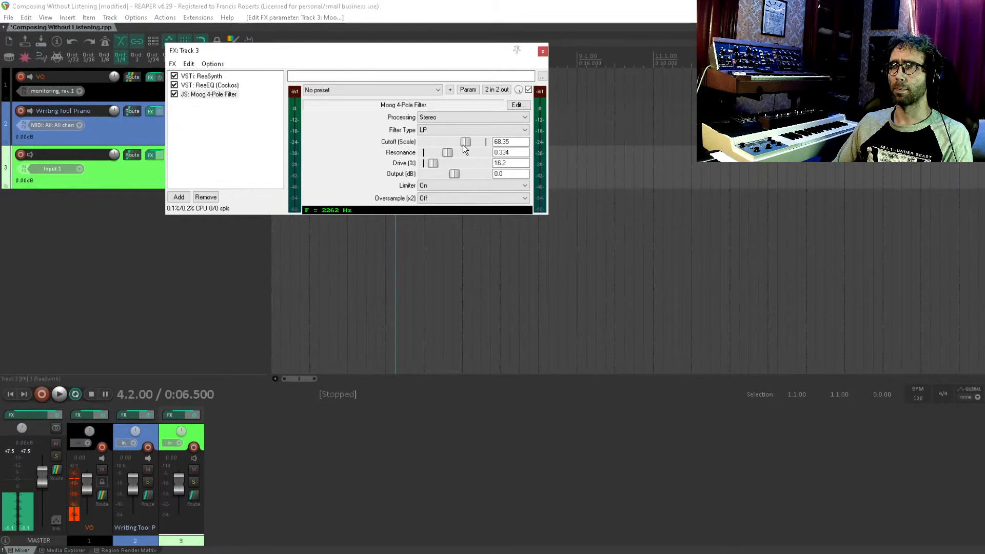
Step: Add the JS Frequency Spectrum Analyzer Meter after the Moog filter, filtering by "fre", and float its window beside the FX window
{"action": "double_click", "coordinate": [269, 151]}
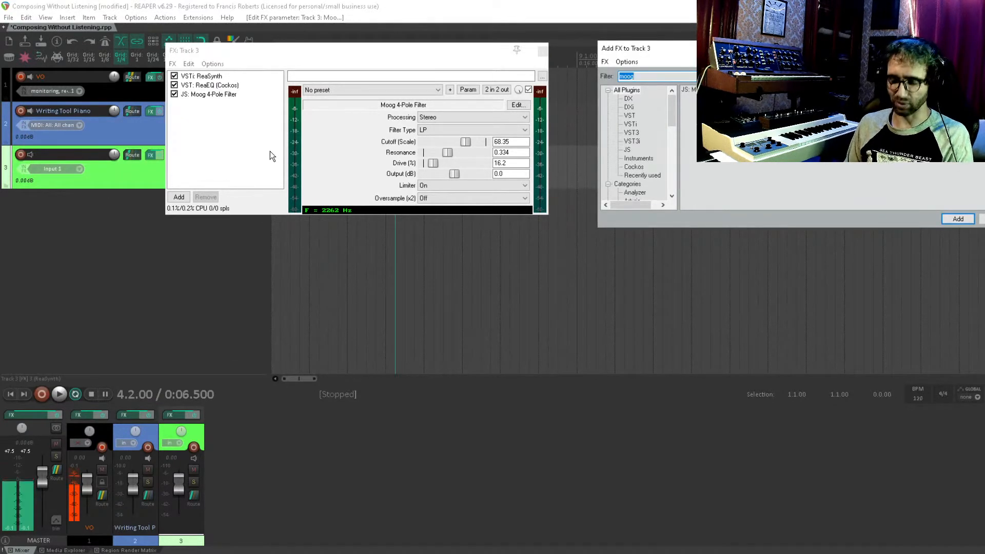
{"action": "type", "text": "rea"}
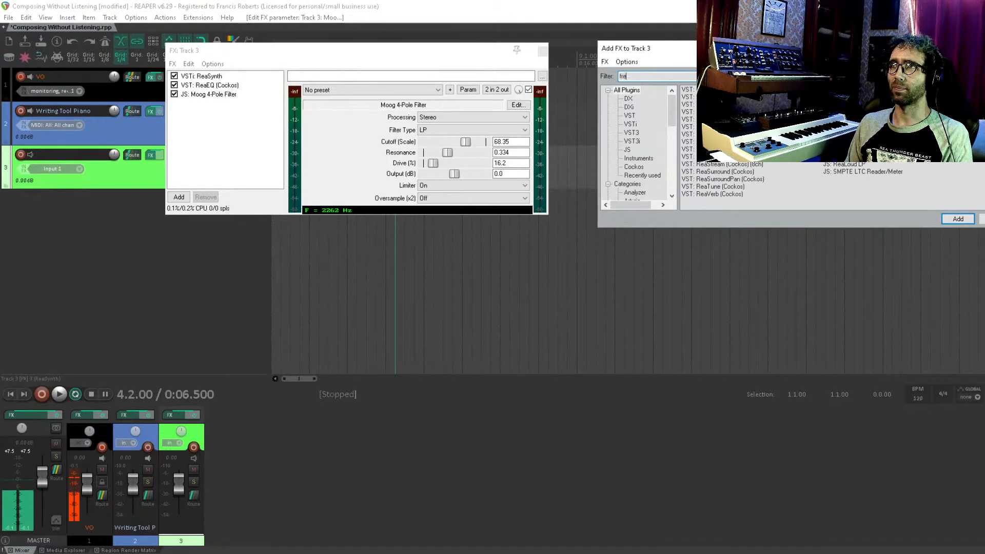
{"action": "key", "text": "Return"}
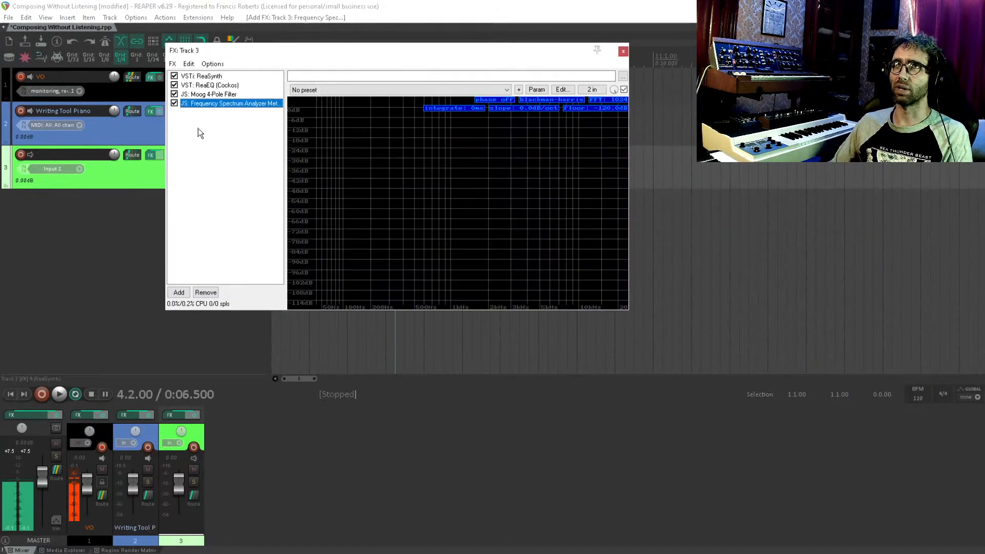
{"action": "double_click", "coordinate": [229, 105]}
{"action": "left_click_drag", "start_coordinate": [263, 49], "coordinate": [275, 252]}
{"action": "left_click_drag", "start_coordinate": [305, 75], "coordinate": [528, 56]}
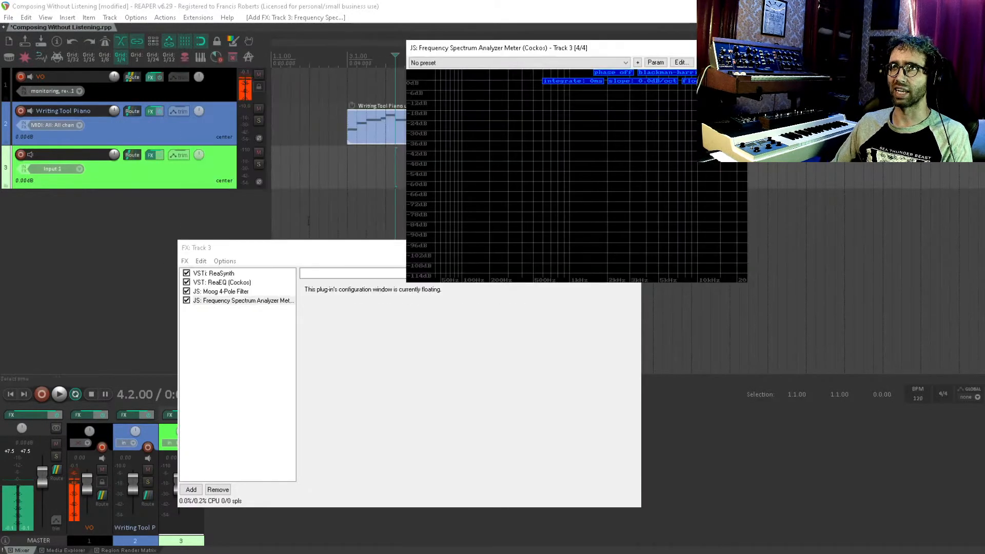
Step: Copy the Writing Tool Piano MIDI item onto track 3 and open the copy for editing
{"action": "scroll", "coordinate": [347, 154], "scroll_direction": "down", "scroll_amount": 1}
{"action": "left_click_drag", "start_coordinate": [348, 128], "coordinate": [358, 171]}
{"action": "double_click", "coordinate": [357, 170]}
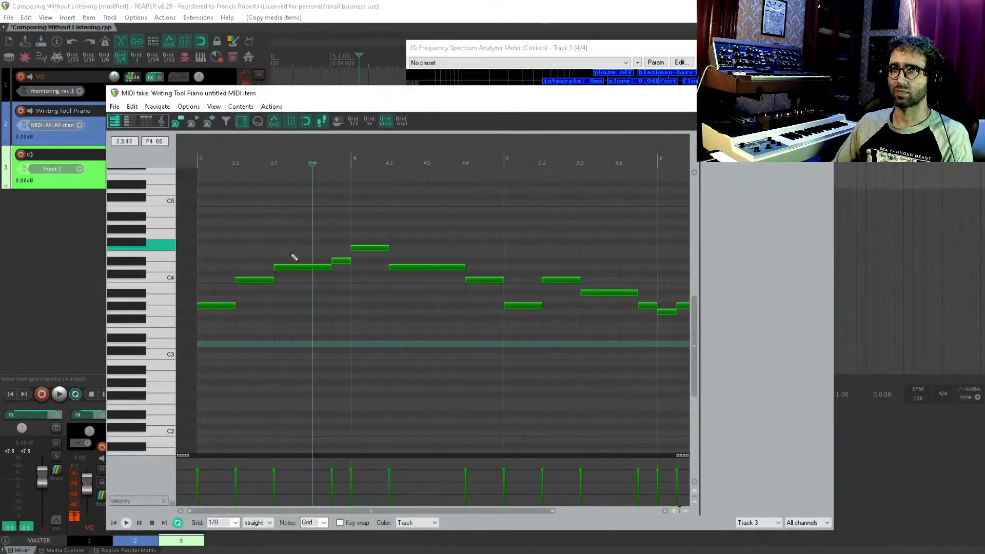
Step: Copy the first note, G#3, one octave down to G#2 and delete all the other melody notes
{"action": "left_click", "coordinate": [293, 291]}
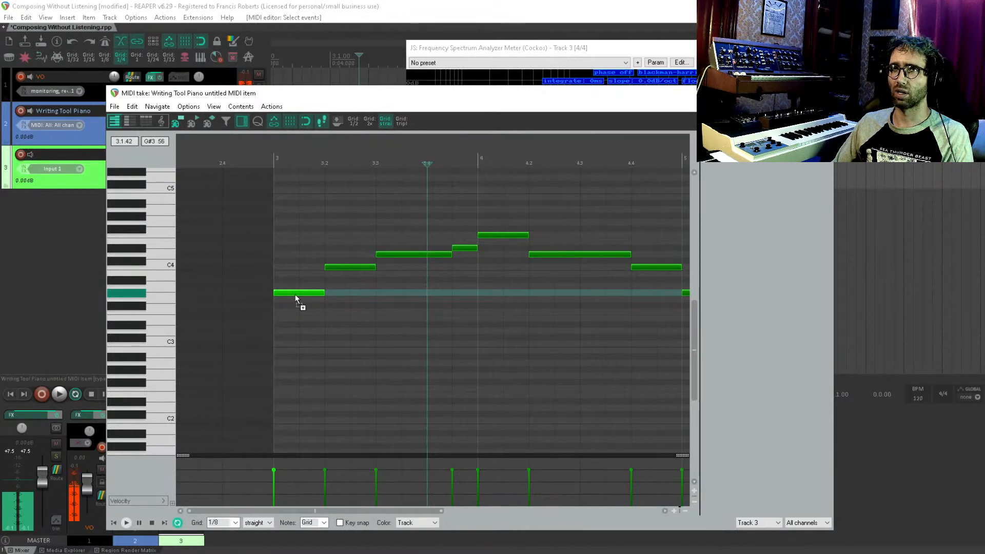
{"action": "left_click_drag", "start_coordinate": [295, 298], "coordinate": [296, 368]}
{"action": "scroll", "coordinate": [396, 312], "scroll_direction": "down", "scroll_amount": 1}
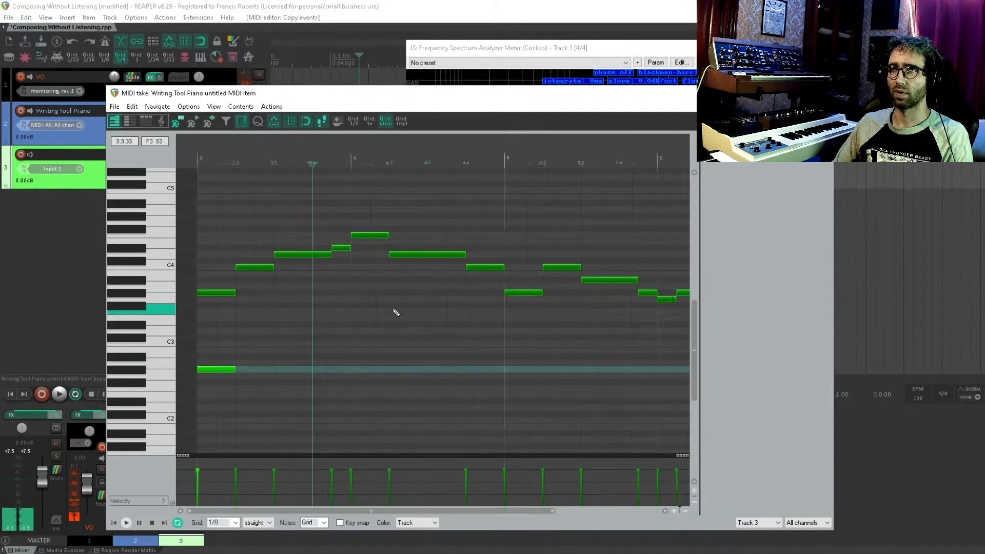
{"action": "scroll", "coordinate": [396, 312], "scroll_direction": "down", "scroll_amount": 1}
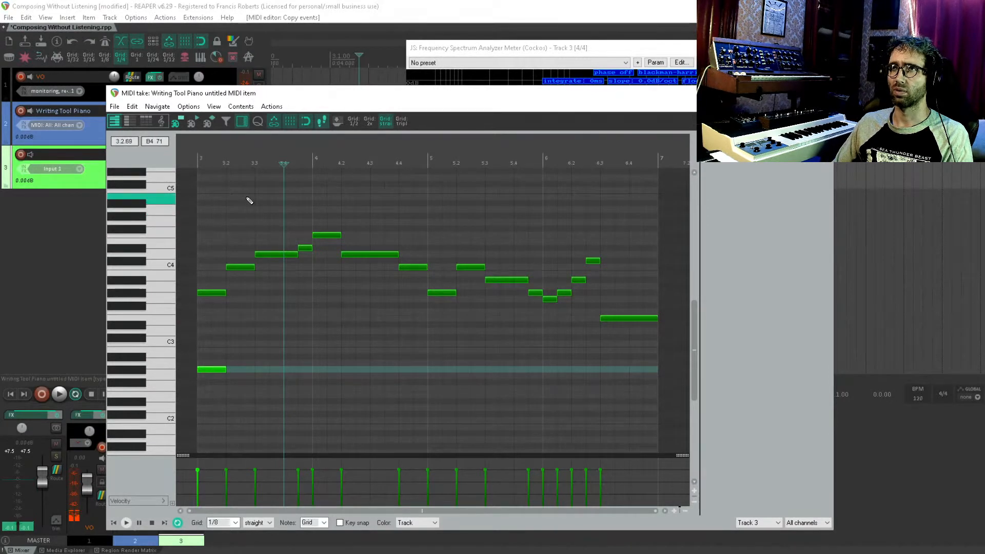
{"action": "left_click_drag", "start_coordinate": [249, 200], "coordinate": [691, 325]}
{"action": "key", "text": "Delete"}
Step: Extend both G# notes to the item's end at bar 7 and close the MIDI editor
{"action": "scroll", "coordinate": [200, 357], "scroll_direction": "down", "scroll_amount": 1}
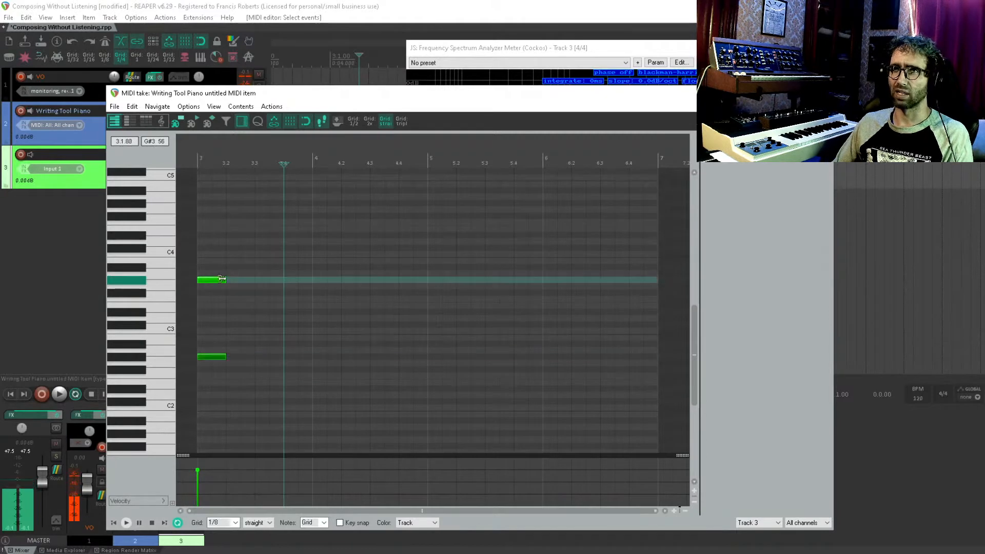
{"action": "scroll", "coordinate": [229, 359], "scroll_direction": "down", "scroll_amount": 2}
{"action": "left_click_drag", "start_coordinate": [225, 331], "coordinate": [694, 315]}
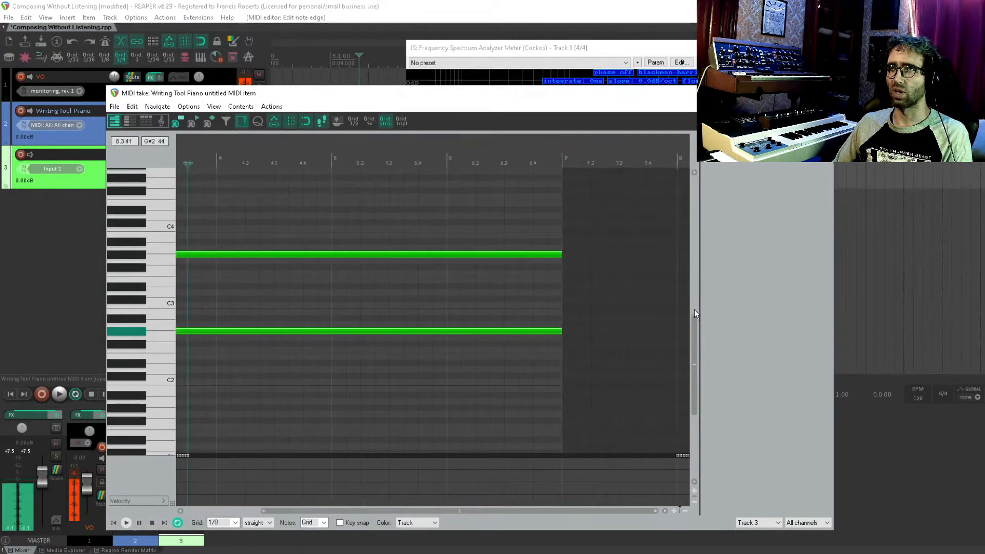
{"action": "key", "text": "Escape"}
Step: Solo track 3 and play from bar 3 while setting the Moog filter's cutoff to 76.8 and resonance to 0.594
{"action": "left_click", "coordinate": [332, 201]}
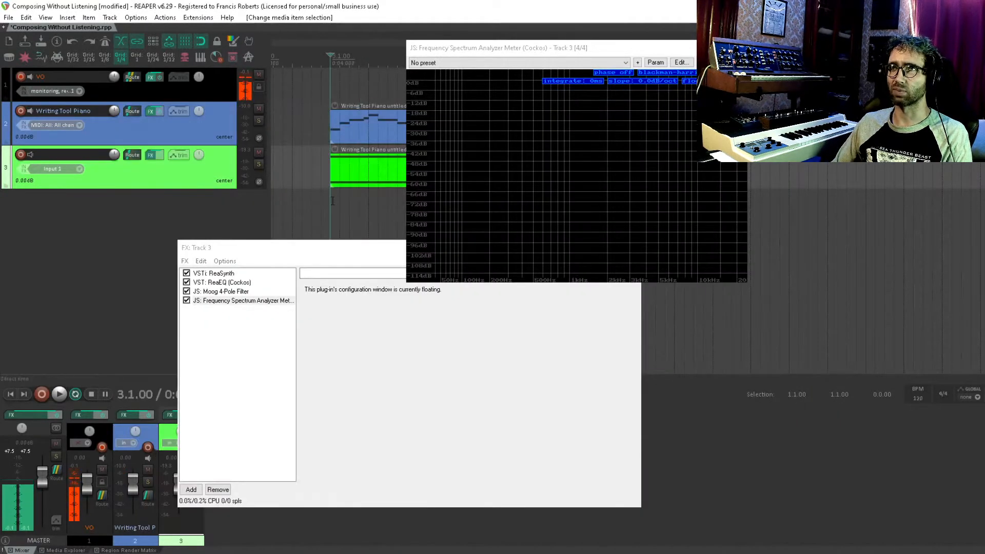
{"action": "left_click", "coordinate": [259, 163]}
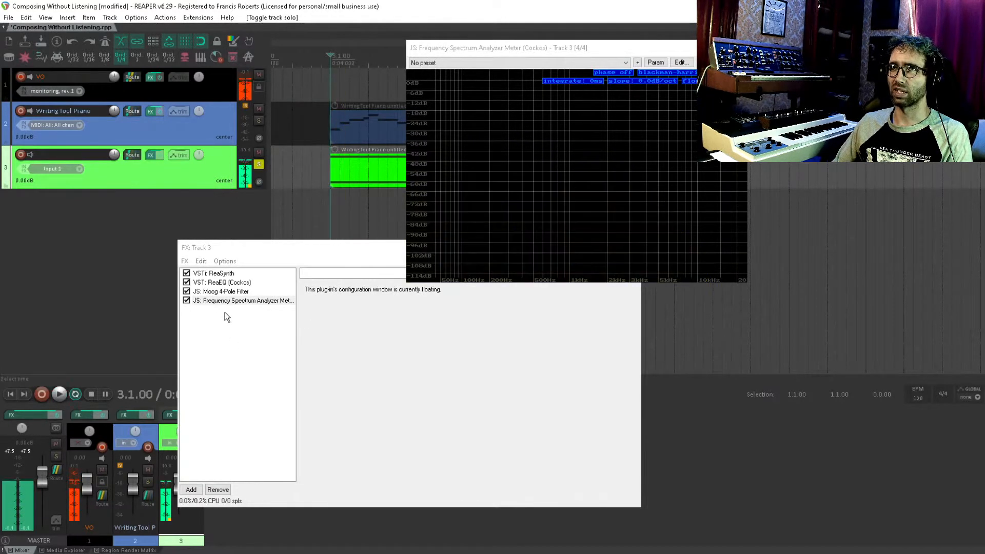
{"action": "left_click", "coordinate": [230, 293]}
{"action": "double_click", "coordinate": [230, 293]}
{"action": "key", "text": "space"}
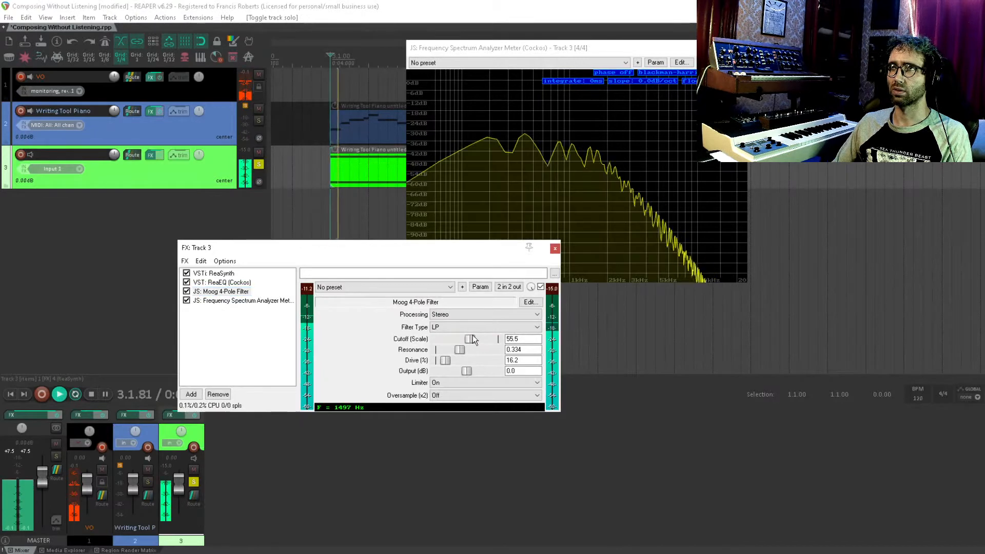
{"action": "left_click_drag", "start_coordinate": [454, 340], "coordinate": [484, 340]}
{"action": "key", "text": "space"}
{"action": "key", "text": "space"}
{"action": "key", "text": "space"}
{"action": "key", "text": "space"}
{"action": "key", "text": "space"}
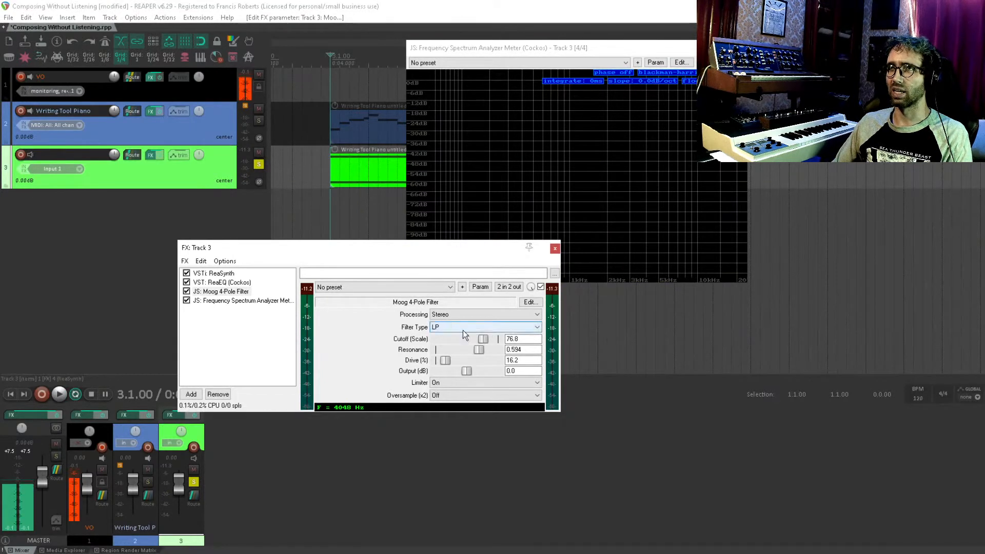
Step: Select the time range from bar 3 to bar 7 and lower the Moog filter's cutoff to 69.1 during playback
{"action": "left_click_drag", "start_coordinate": [507, 49], "coordinate": [629, 59]}
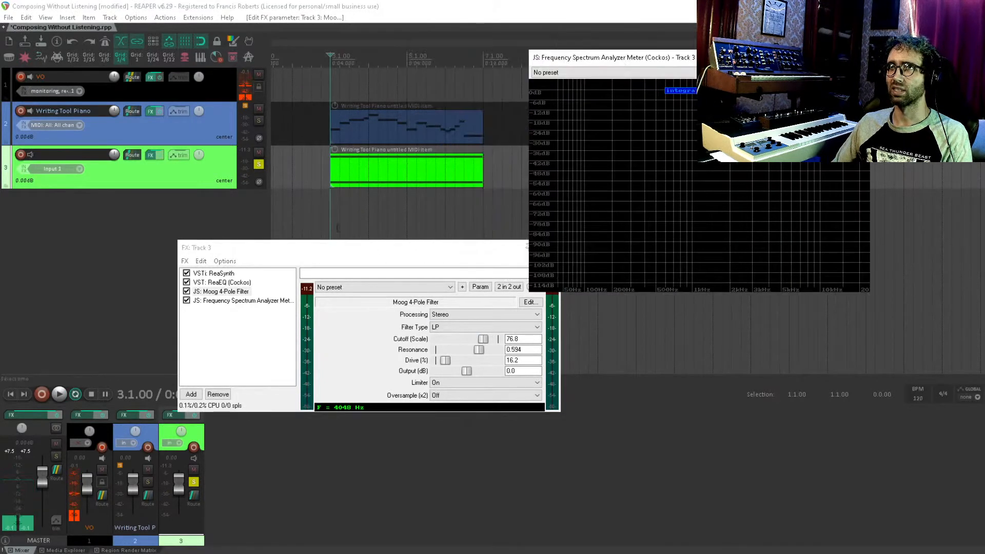
{"action": "left_click_drag", "start_coordinate": [327, 200], "coordinate": [485, 198]}
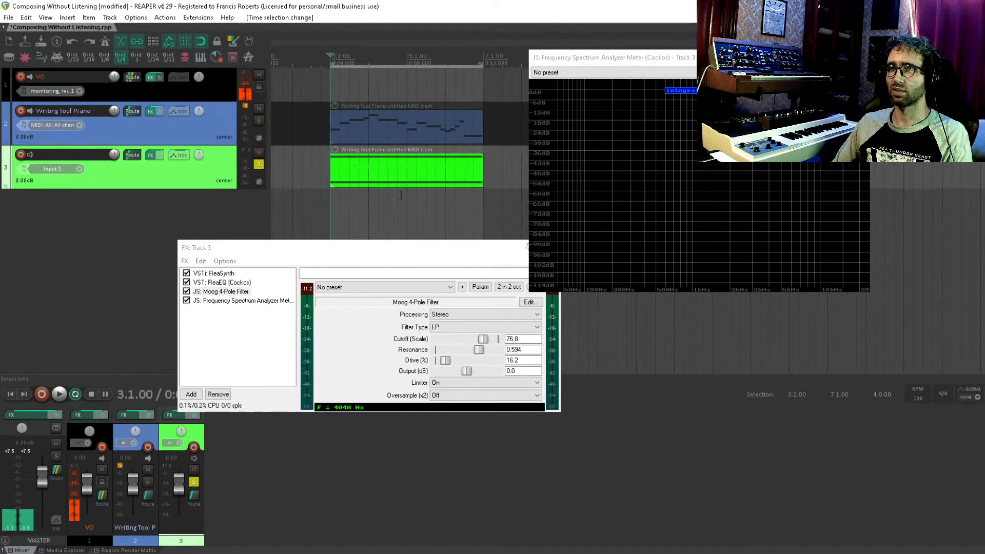
{"action": "key", "text": "space"}
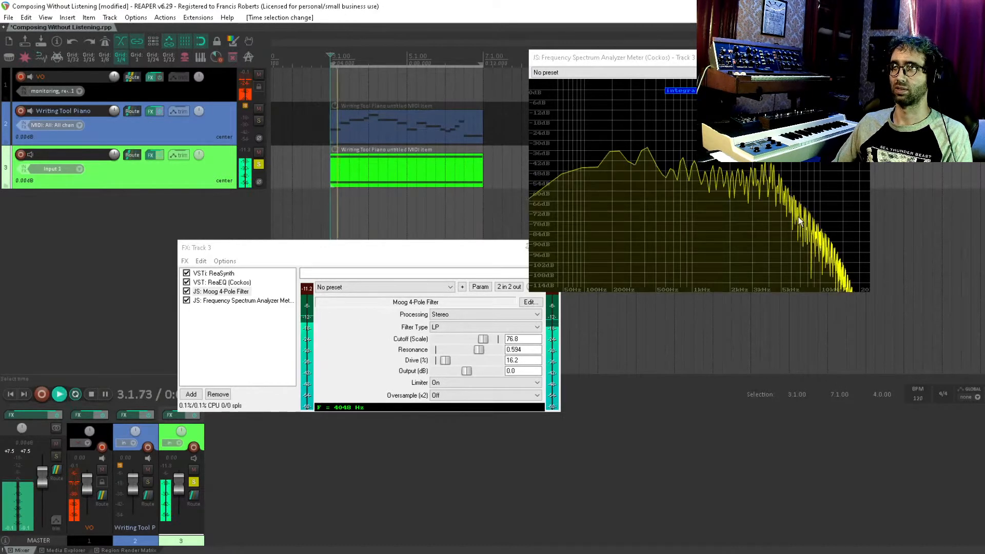
{"action": "left_click_drag", "start_coordinate": [485, 344], "coordinate": [480, 344]}
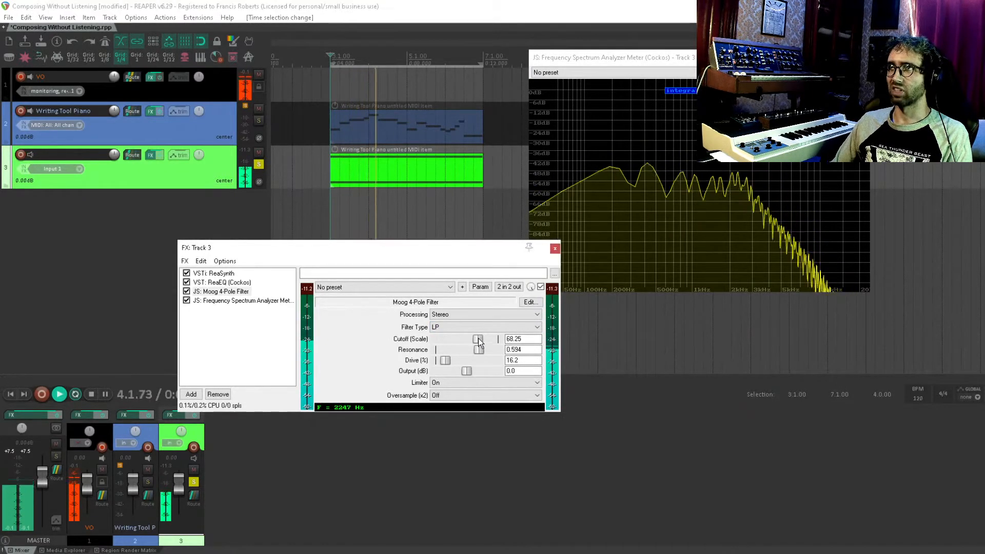
{"action": "key", "text": "space"}
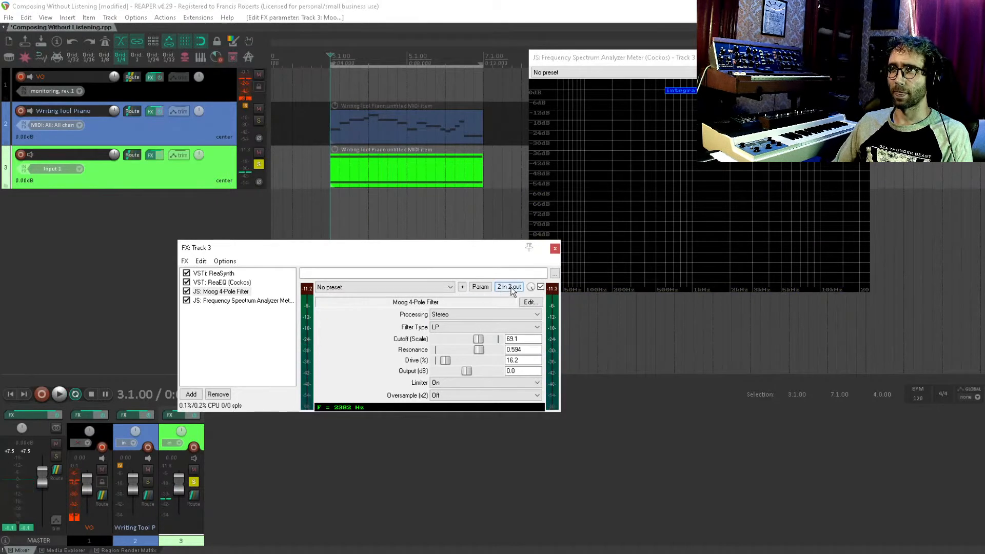
Step: Duplicate the Moog 4-Pole Filter below the original and route the first filter's outputs to channel 1 only
{"action": "left_click_drag", "start_coordinate": [230, 296], "coordinate": [238, 340]}
{"action": "left_click", "coordinate": [226, 291]}
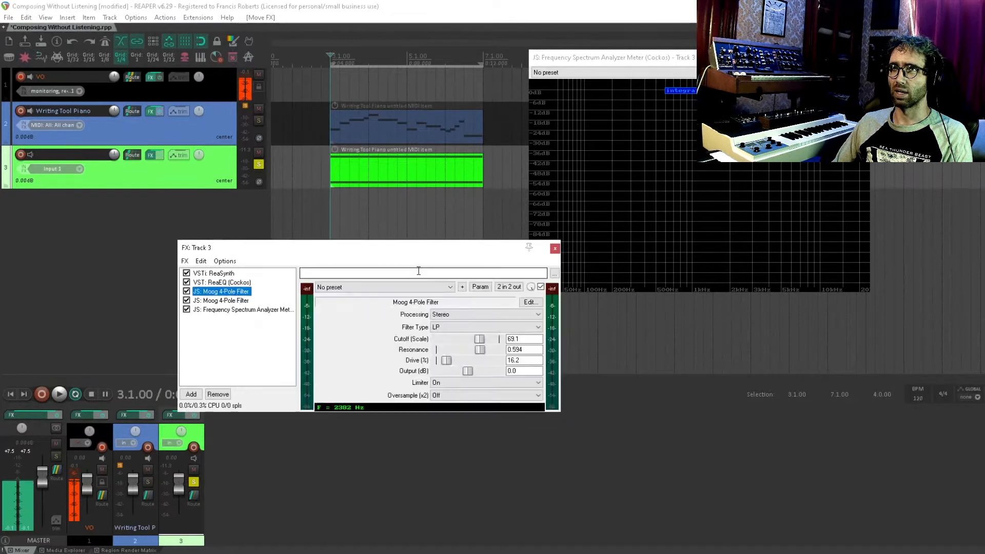
{"action": "left_click", "coordinate": [509, 287]}
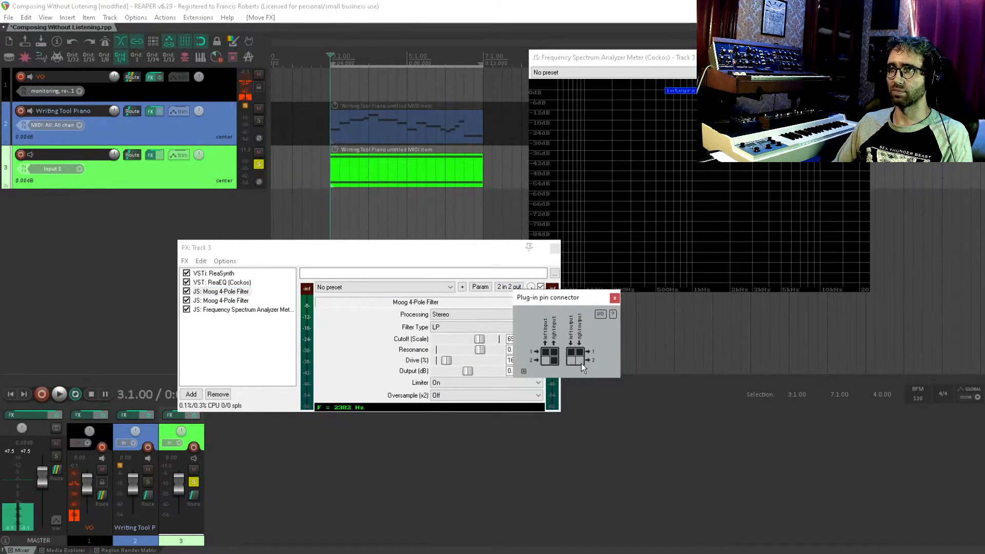
{"action": "left_click", "coordinate": [614, 298]}
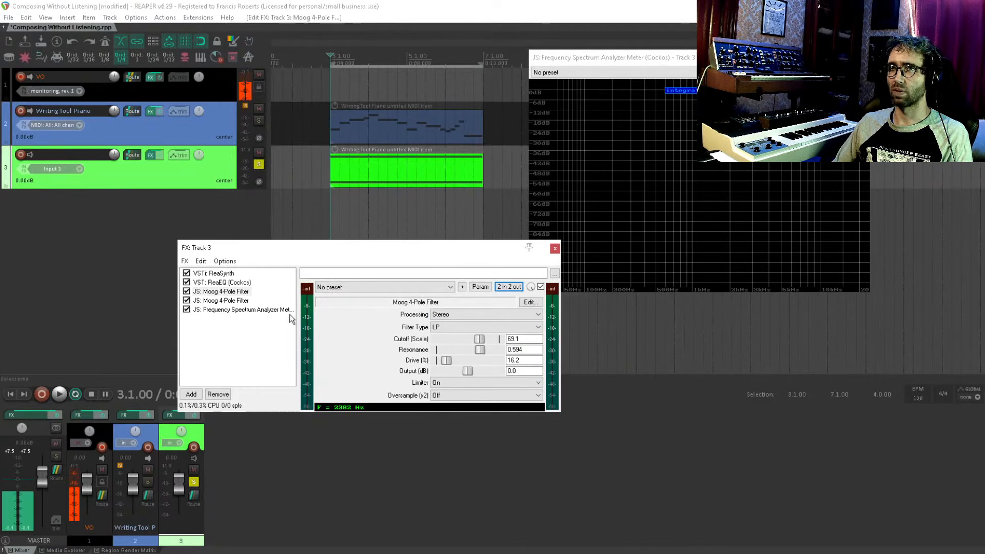
Step: Route the second Moog filter's inputs and outputs to channel 2 only
{"action": "left_click", "coordinate": [228, 303]}
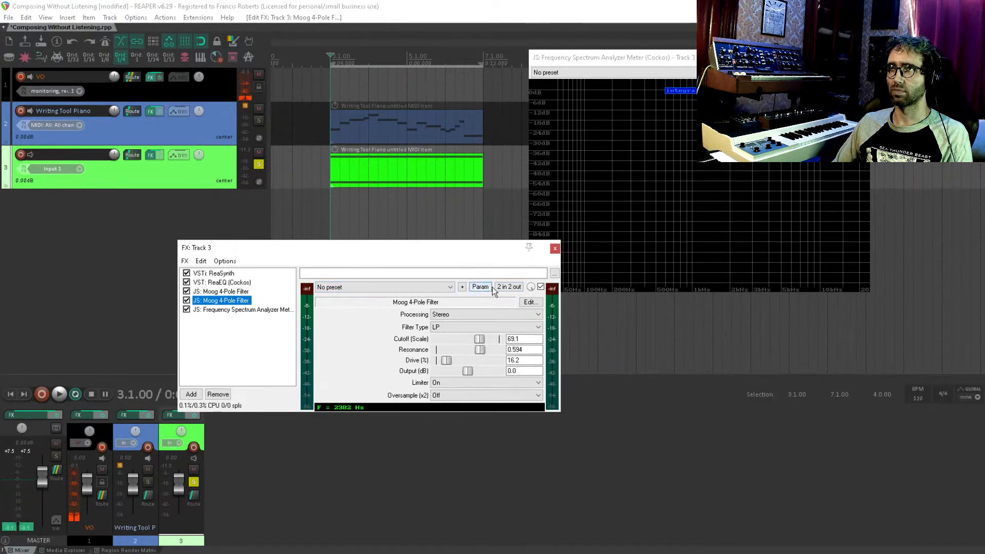
{"action": "left_click", "coordinate": [500, 289]}
{"action": "left_click", "coordinate": [537, 349]}
{"action": "left_click", "coordinate": [538, 357]}
{"action": "left_click", "coordinate": [564, 350]}
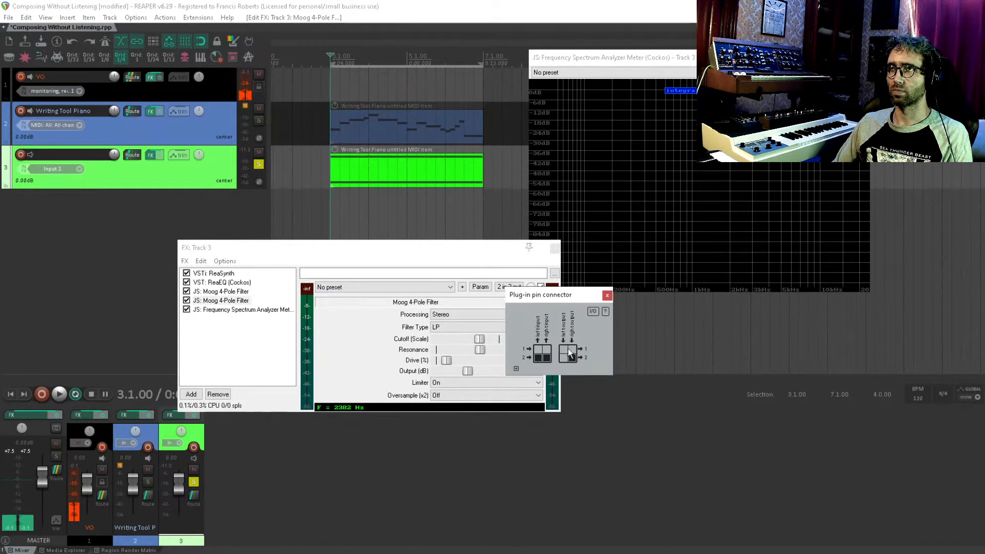
{"action": "left_click", "coordinate": [607, 295]}
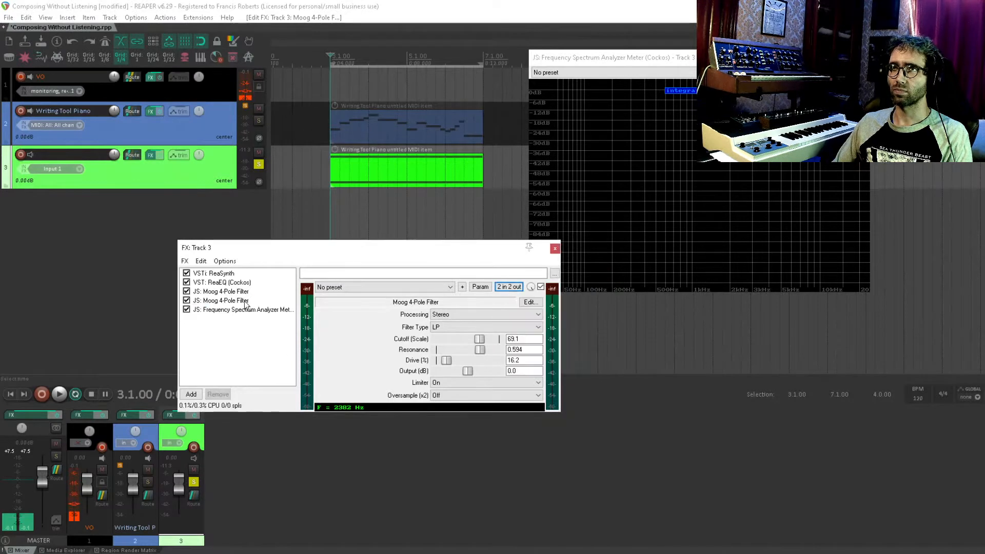
Step: Modulate the first Moog filter's cutoff with a 1.0000 Hz sine LFO at 9.2% strength and a centred baseline
{"action": "left_click", "coordinate": [237, 283]}
{"action": "left_click", "coordinate": [239, 291]}
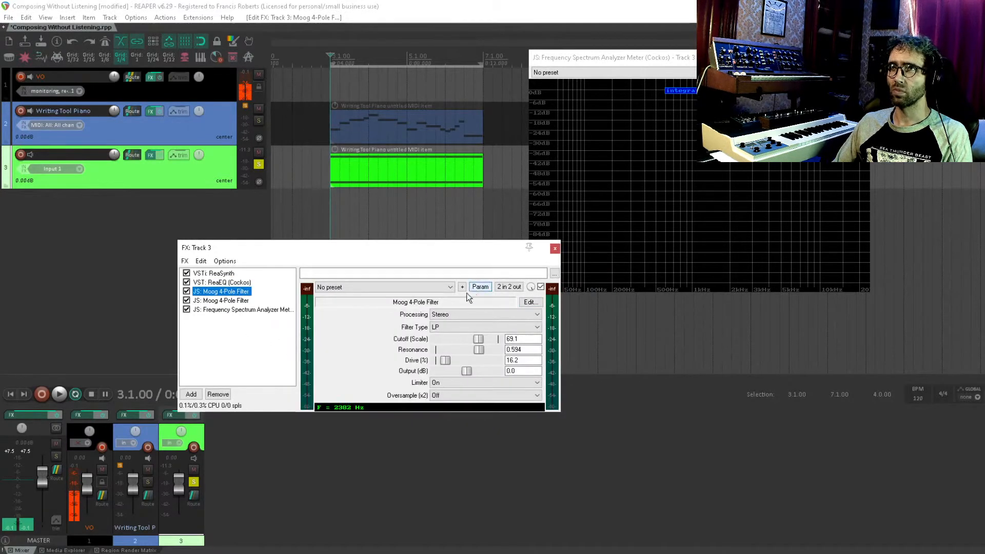
{"action": "left_click_drag", "start_coordinate": [488, 342], "coordinate": [478, 344]}
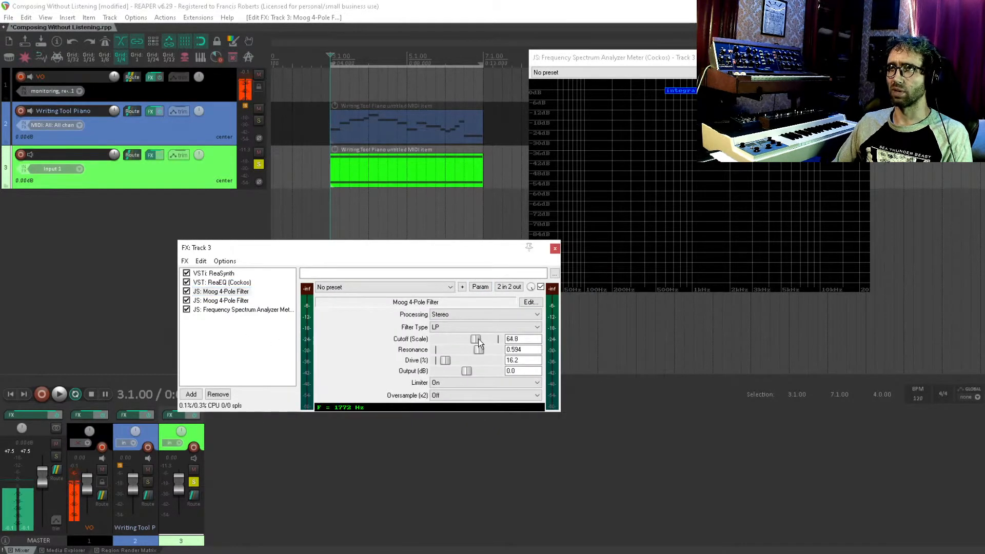
{"action": "left_click", "coordinate": [484, 288]}
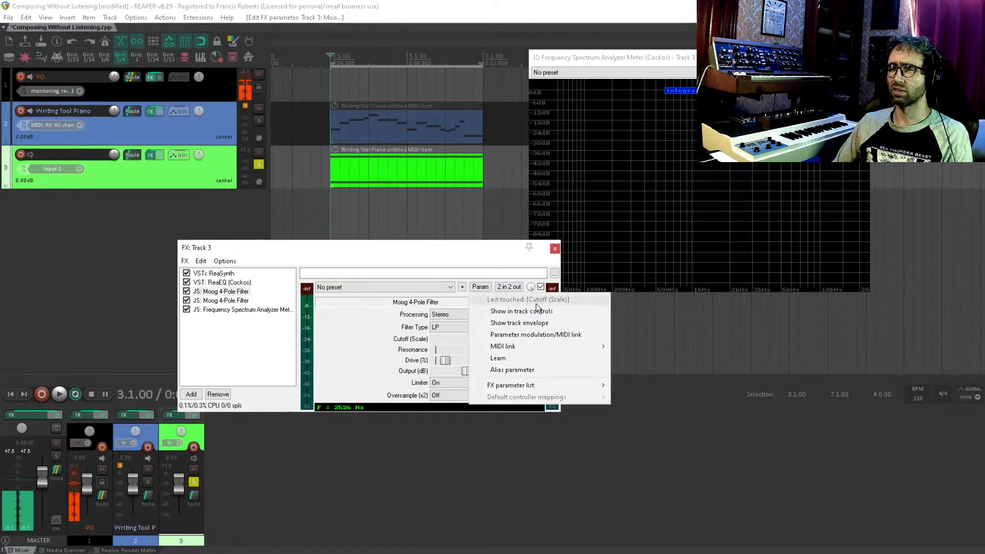
{"action": "left_click", "coordinate": [556, 343]}
{"action": "left_click", "coordinate": [11, 95]}
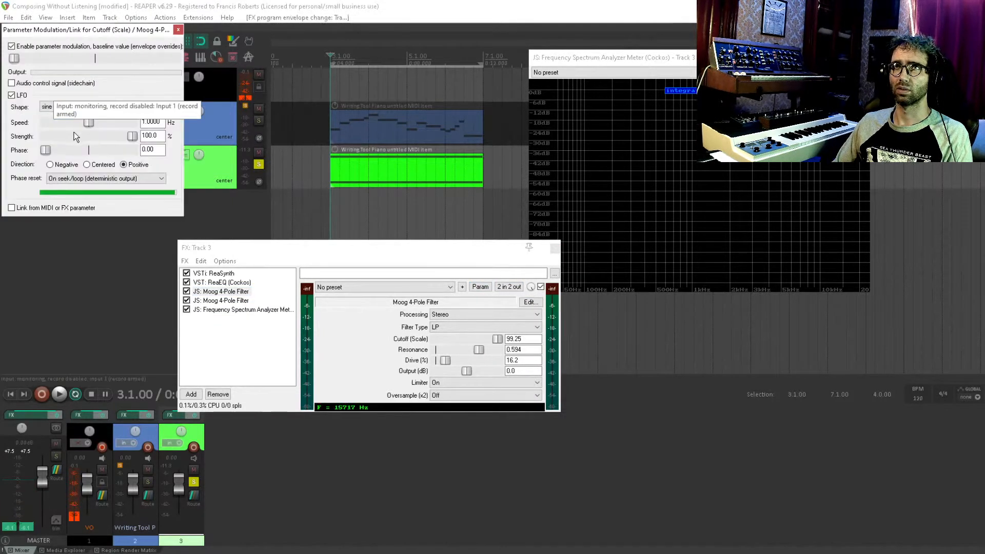
{"action": "left_click_drag", "start_coordinate": [64, 136], "coordinate": [53, 137]}
{"action": "double_click", "coordinate": [84, 58]}
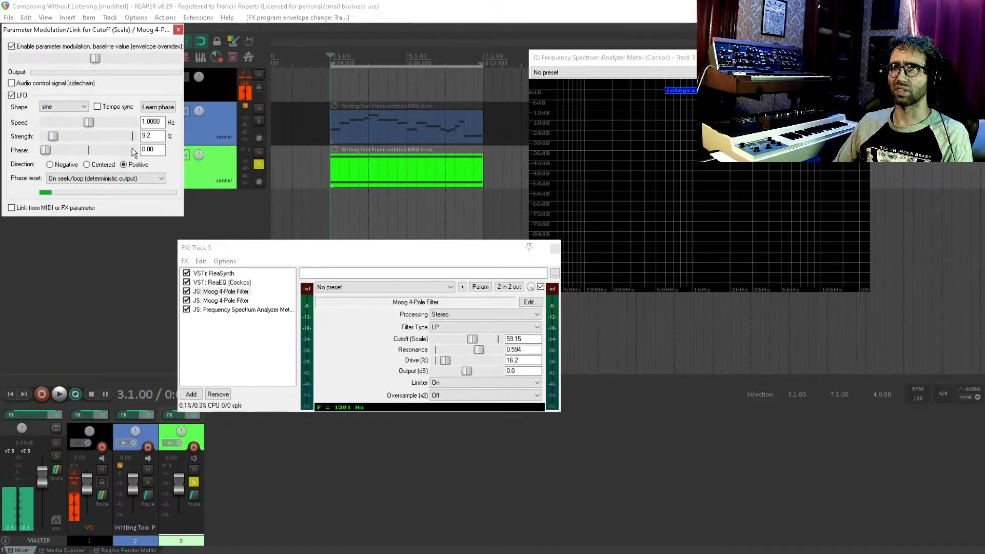
{"action": "left_click", "coordinate": [229, 301]}
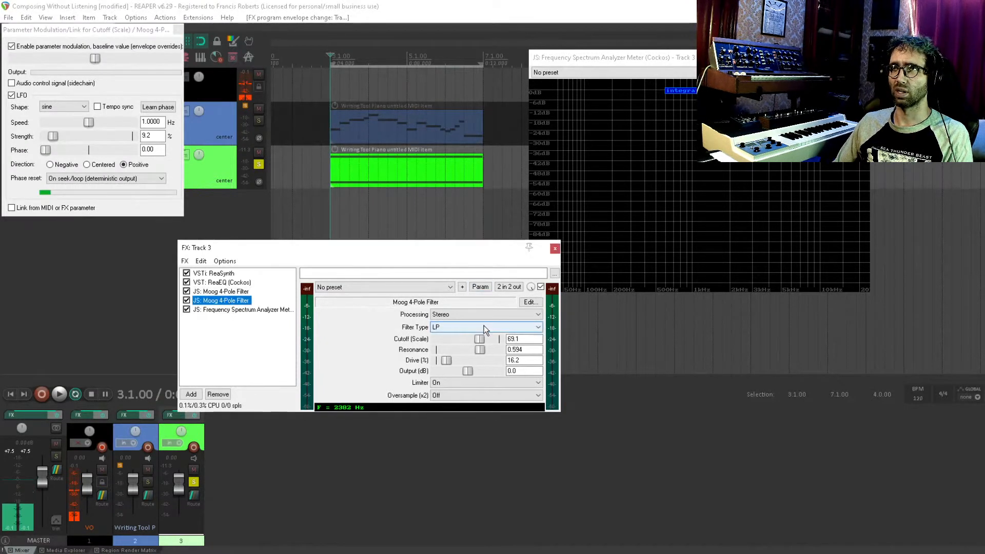
{"action": "left_click_drag", "start_coordinate": [477, 339], "coordinate": [476, 340]}
{"action": "left_click", "coordinate": [478, 287]}
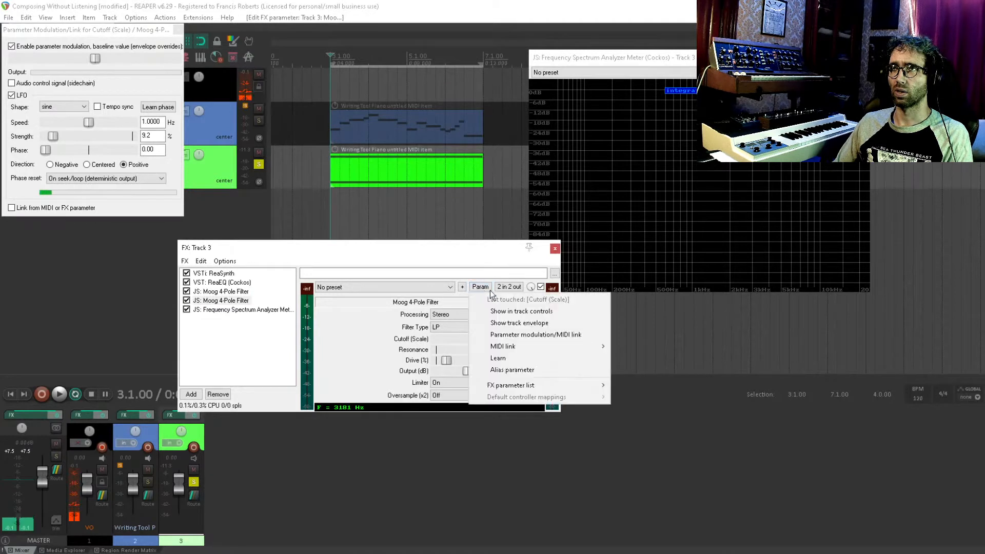
{"action": "left_click", "coordinate": [531, 332]}
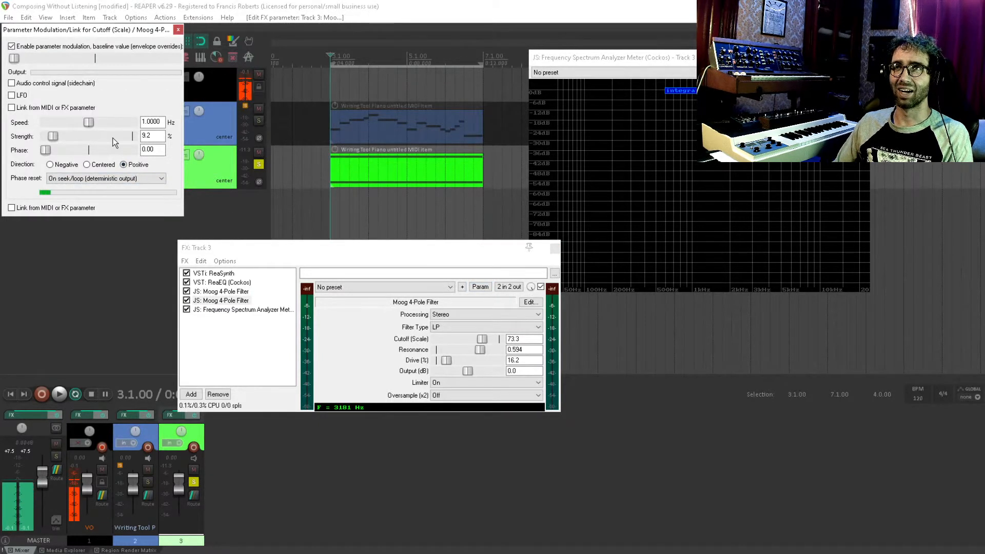
{"action": "left_click", "coordinate": [231, 290]}
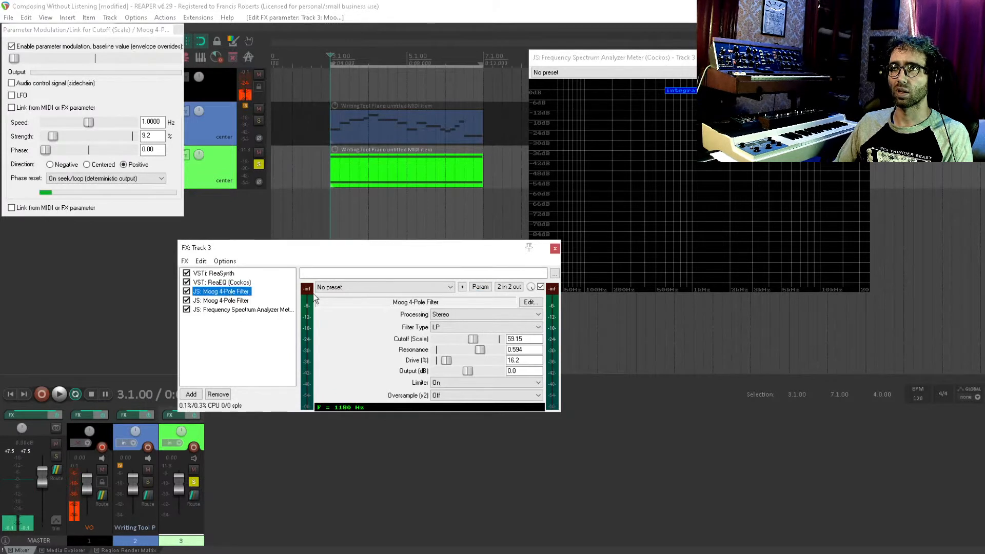
{"action": "left_click", "coordinate": [244, 301]}
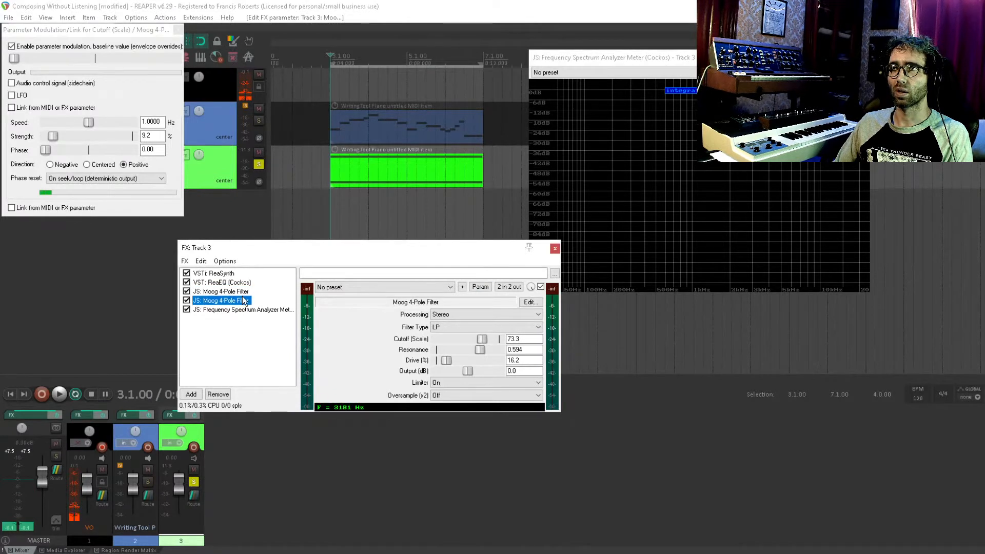
{"action": "left_click", "coordinate": [178, 31]}
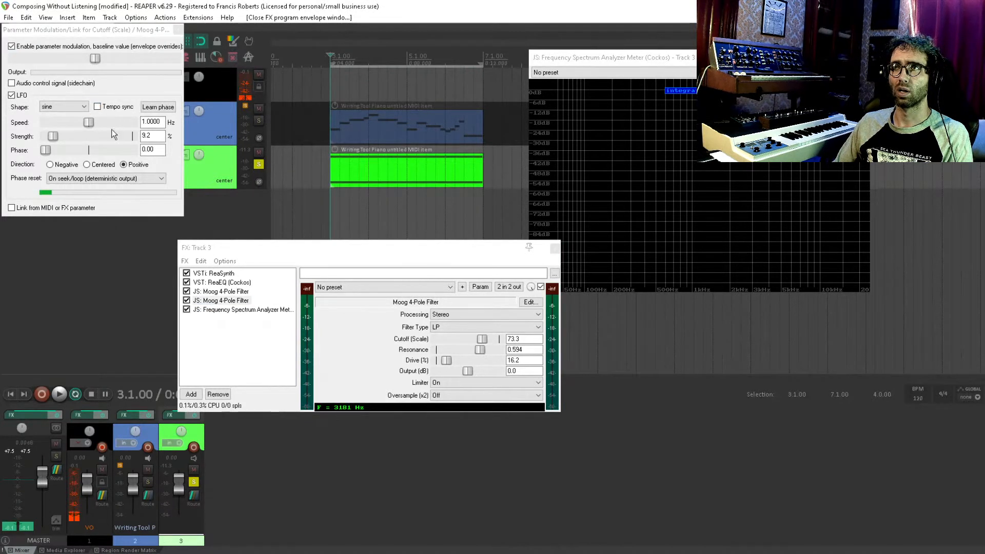
{"action": "left_click", "coordinate": [225, 301]}
{"action": "left_click", "coordinate": [225, 292]}
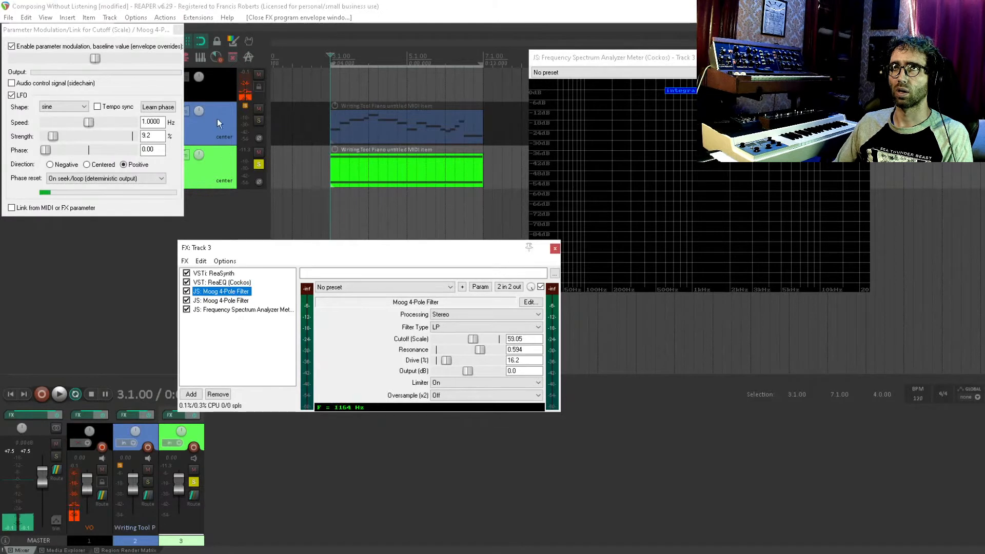
{"action": "left_click", "coordinate": [178, 30]}
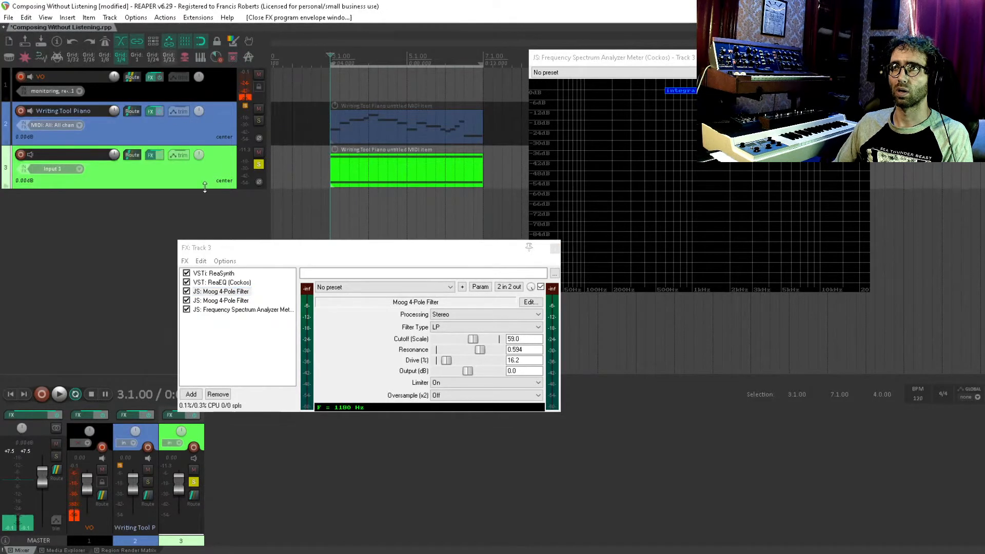
Step: Modulate the second Moog filter's cutoff with a 1.0000 Hz sine LFO at 9.2% strength, phase 0.50 and a centred baseline
{"action": "left_click", "coordinate": [235, 301]}
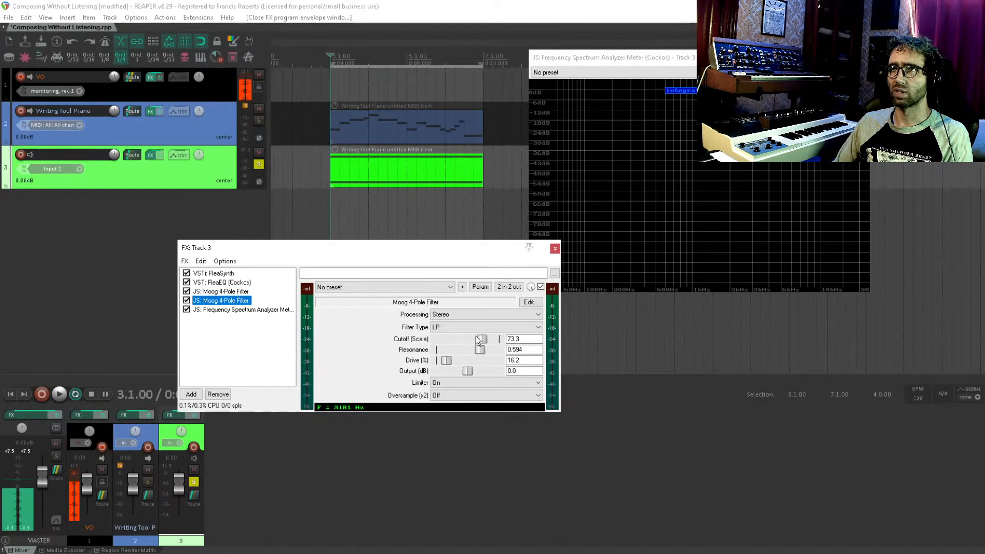
{"action": "left_click_drag", "start_coordinate": [477, 340], "coordinate": [467, 340]}
{"action": "left_click", "coordinate": [480, 286]}
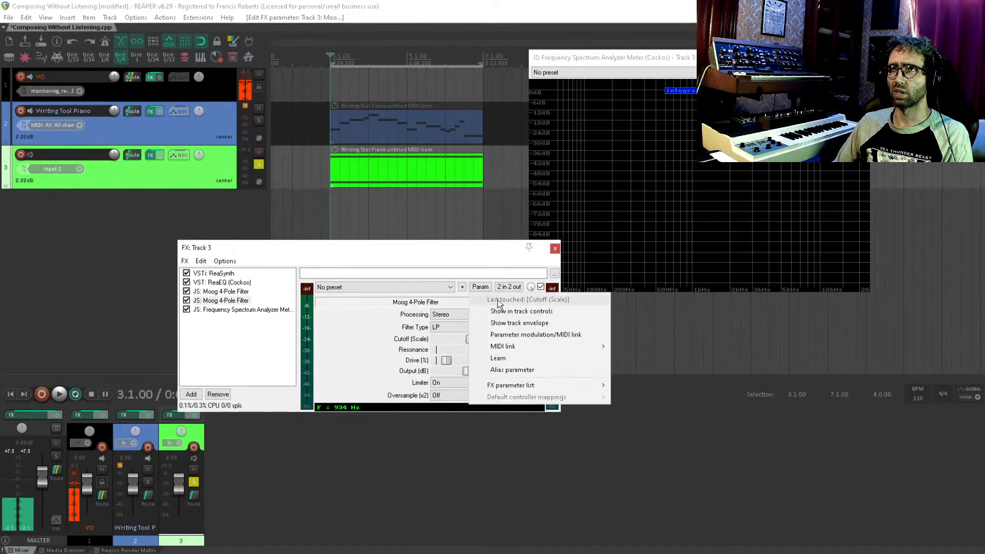
{"action": "left_click", "coordinate": [514, 335]}
{"action": "left_click", "coordinate": [21, 95]}
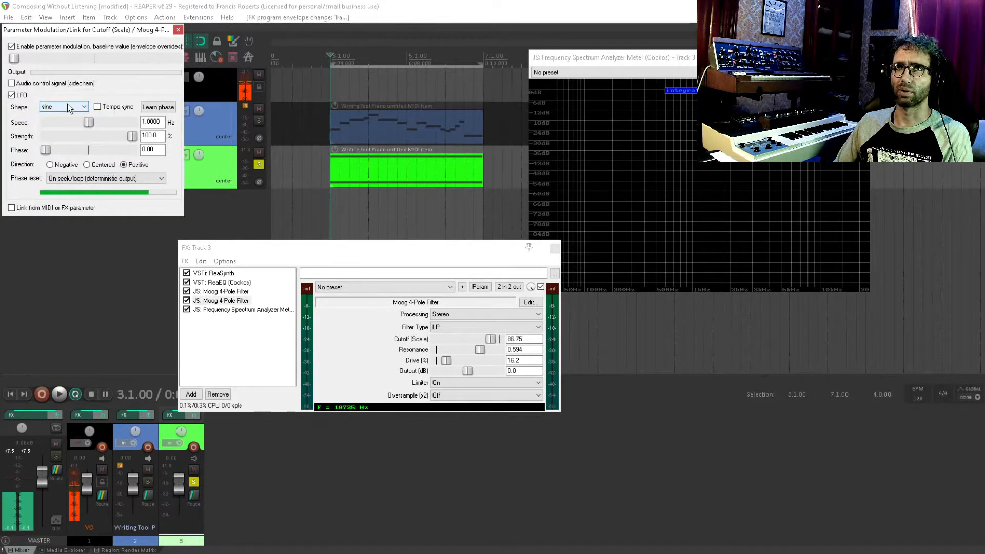
{"action": "left_click_drag", "start_coordinate": [49, 136], "coordinate": [89, 150]}
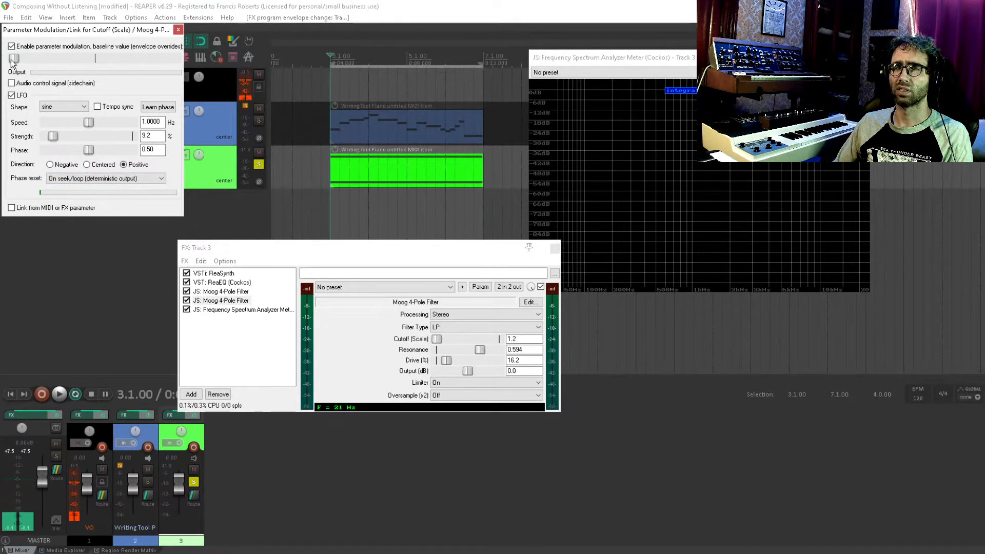
{"action": "double_click", "coordinate": [79, 61]}
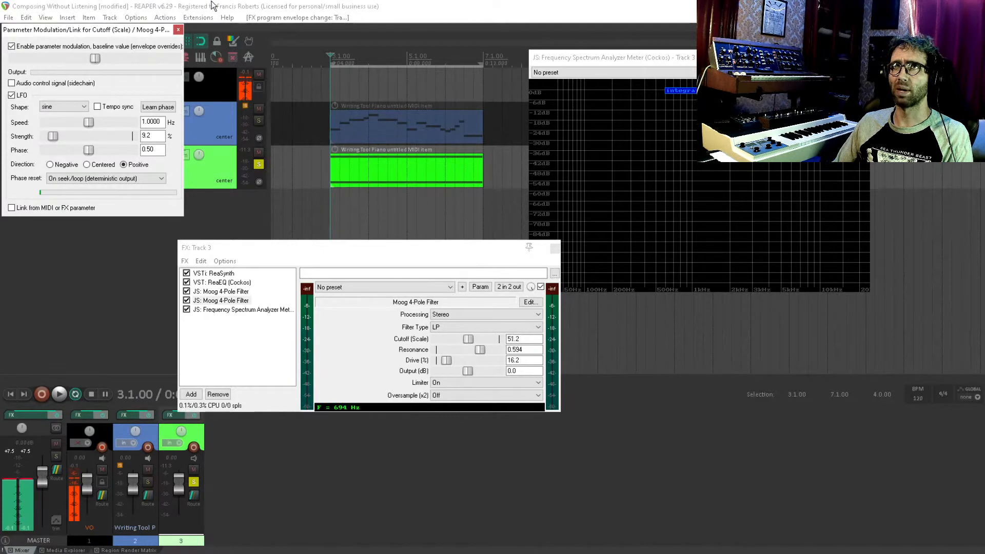
{"action": "left_click", "coordinate": [178, 29]}
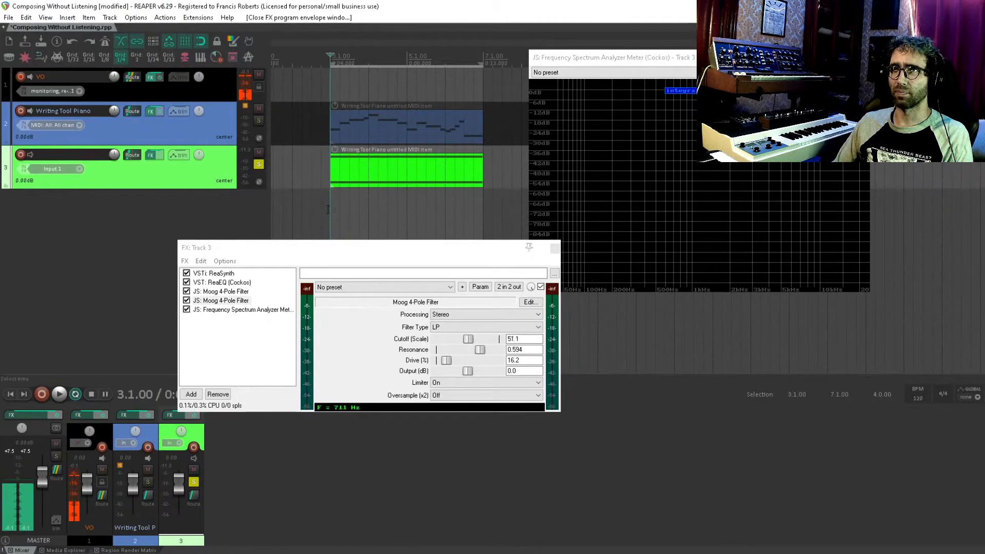
Step: Audition the track and raise the baseline of the second Moog filter's cutoff modulation slightly above centre
{"action": "key", "text": "space"}
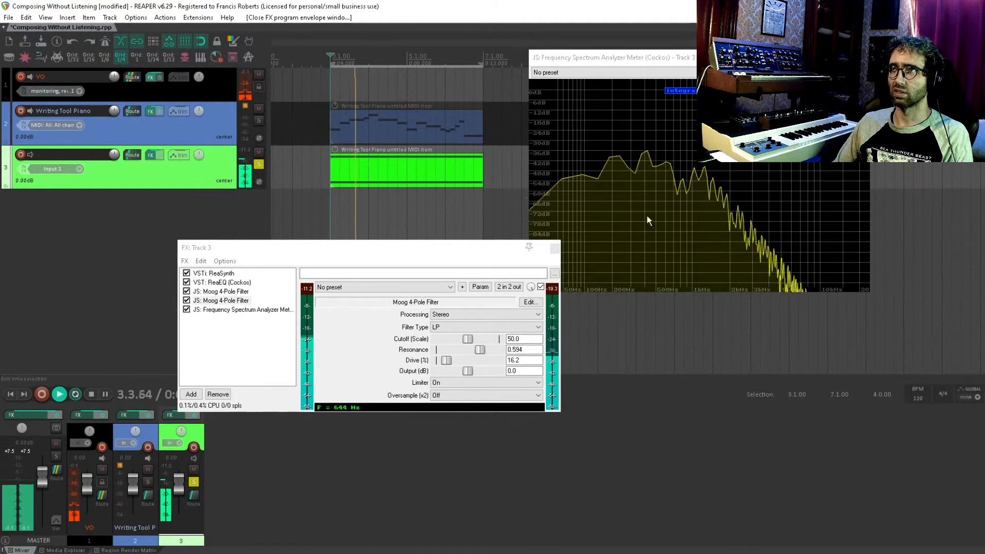
{"action": "key", "text": "space"}
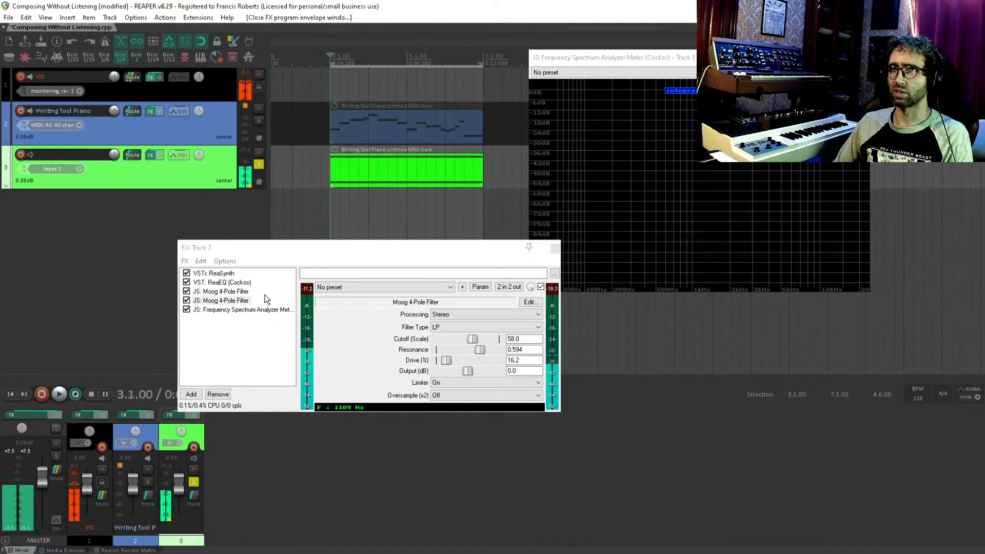
{"action": "left_click", "coordinate": [480, 287]}
{"action": "left_click", "coordinate": [522, 331]}
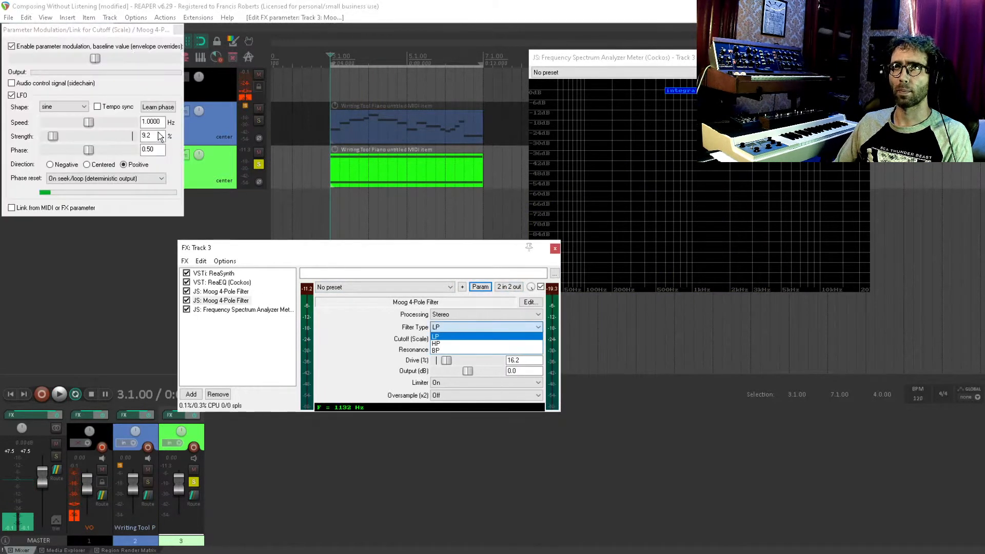
{"action": "left_click_drag", "start_coordinate": [96, 59], "coordinate": [114, 58]}
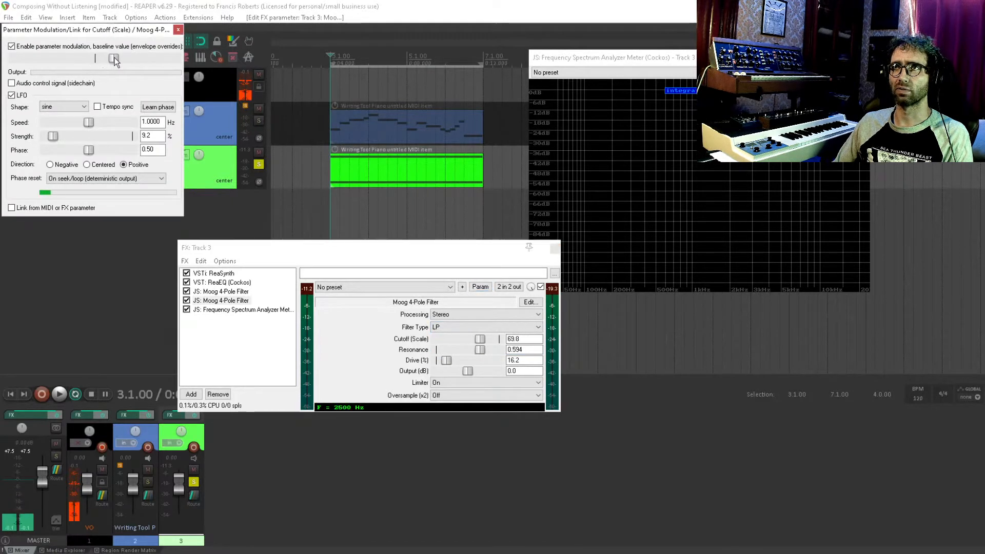
{"action": "left_click", "coordinate": [178, 29]}
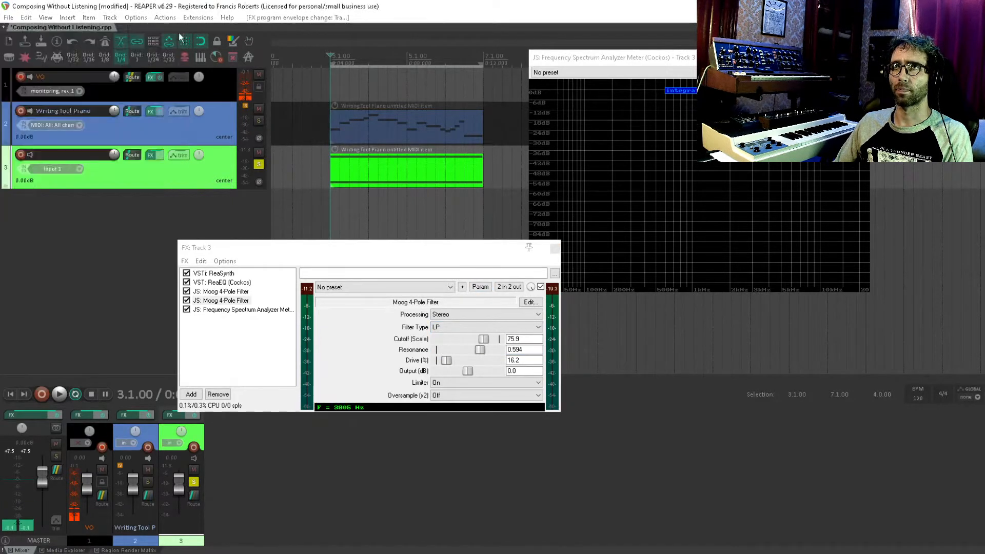
Step: Raise the first Moog filter's cutoff modulation baseline by a similar amount above centre and play the section to check the spectrum
{"action": "left_click", "coordinate": [221, 292]}
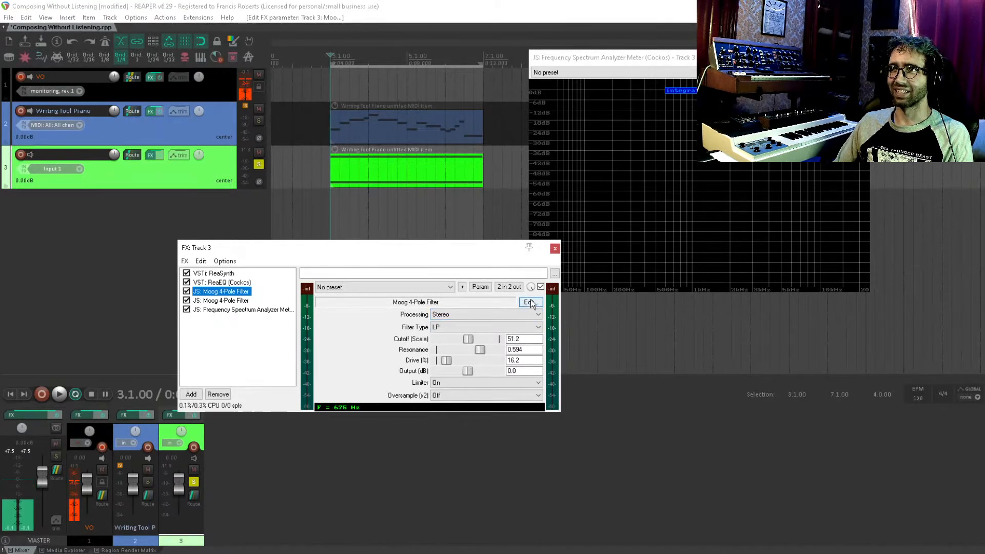
{"action": "left_click", "coordinate": [480, 287]}
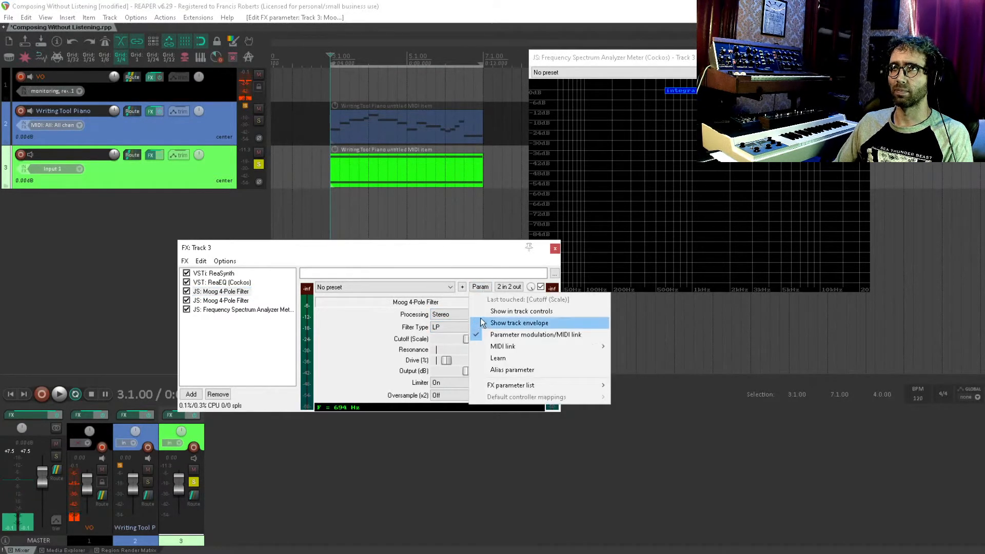
{"action": "left_click", "coordinate": [508, 335]}
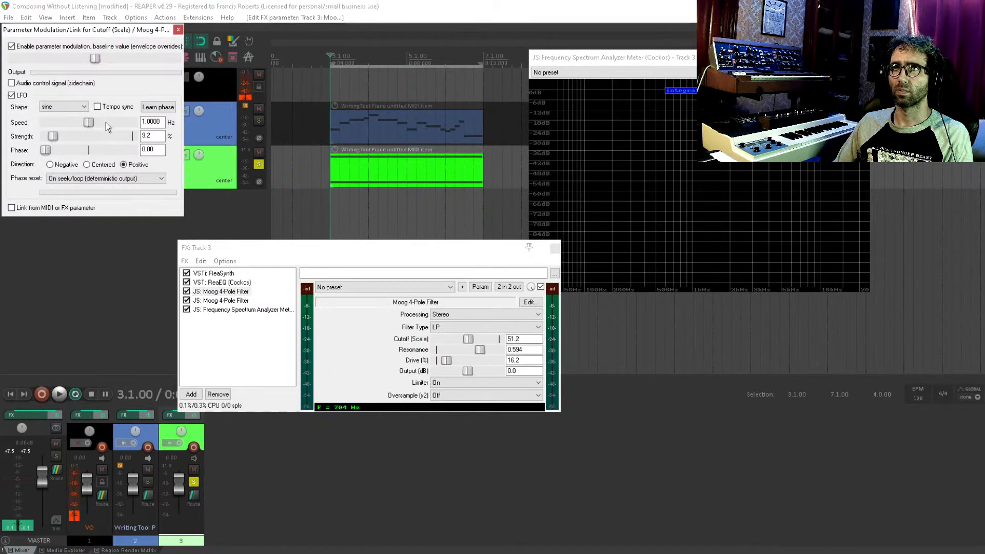
{"action": "left_click_drag", "start_coordinate": [95, 58], "coordinate": [121, 56]}
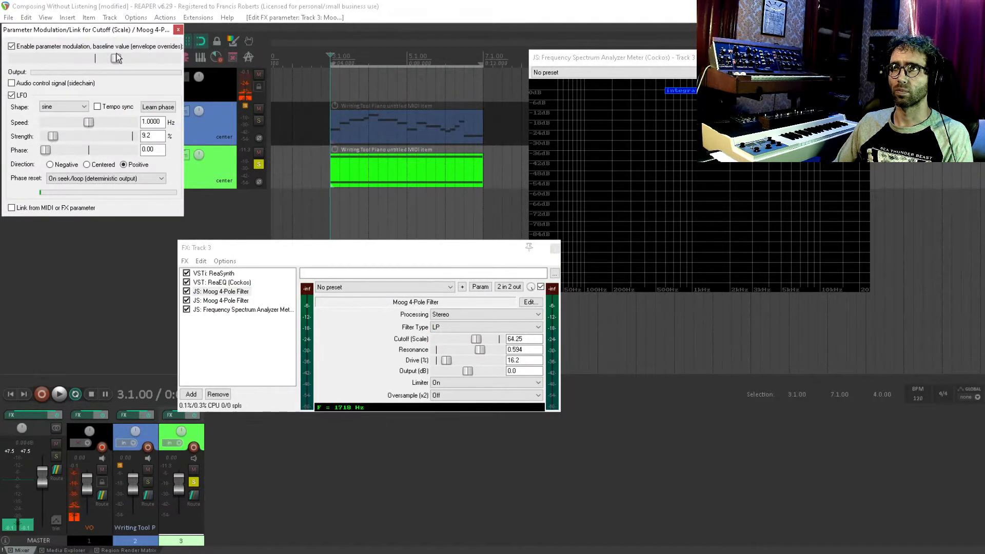
{"action": "left_click", "coordinate": [178, 29]}
{"action": "key", "text": "space"}
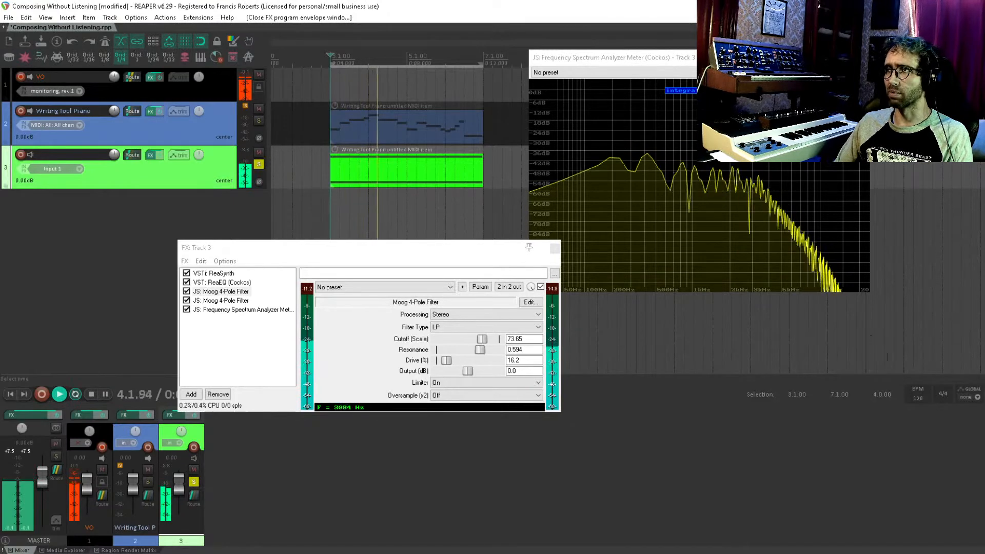
{"action": "key", "text": "space"}
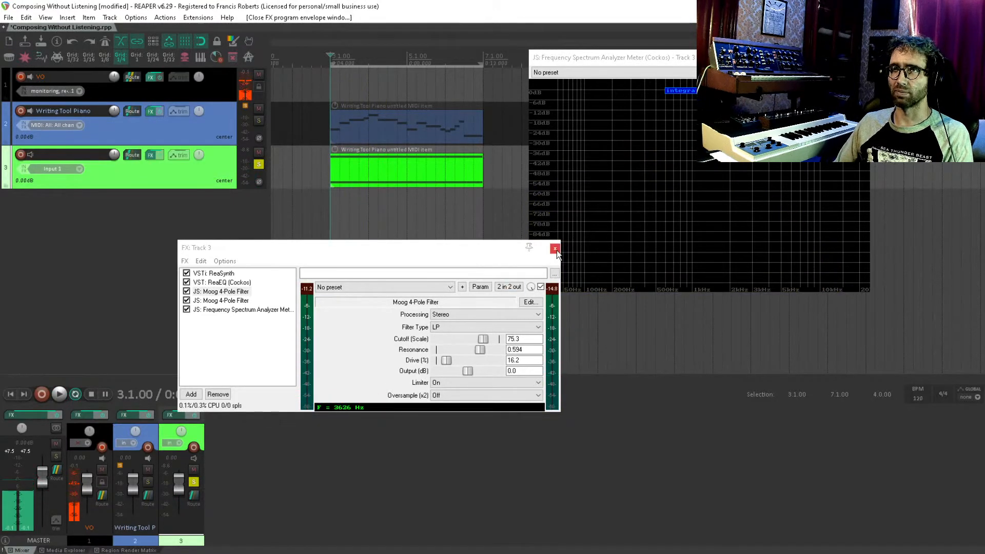
Step: Set the high-pass frequency of ReaEQ band 1 to 449.4 Hz and close the effects and spectrum analyzer windows
{"action": "left_click", "coordinate": [222, 282]}
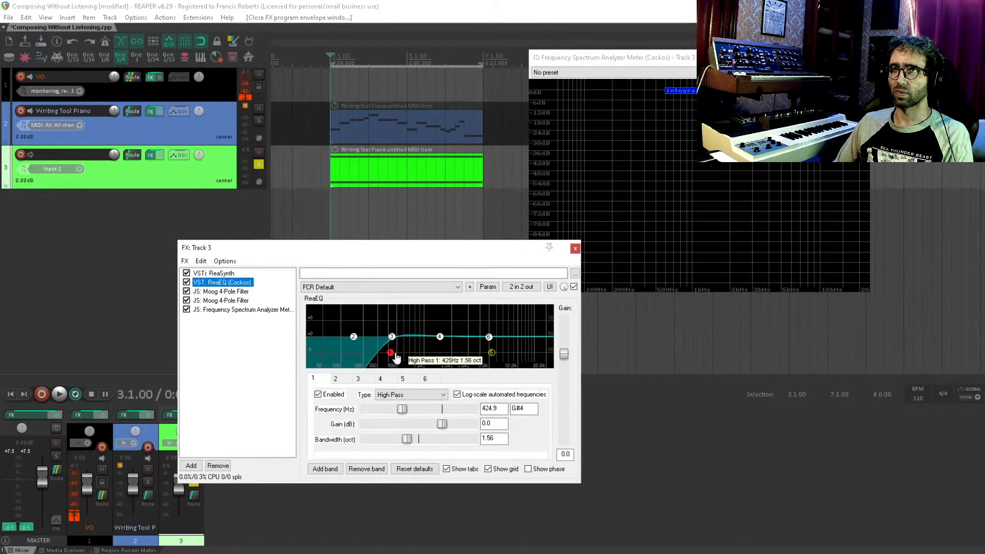
{"action": "left_click_drag", "start_coordinate": [396, 358], "coordinate": [399, 357]}
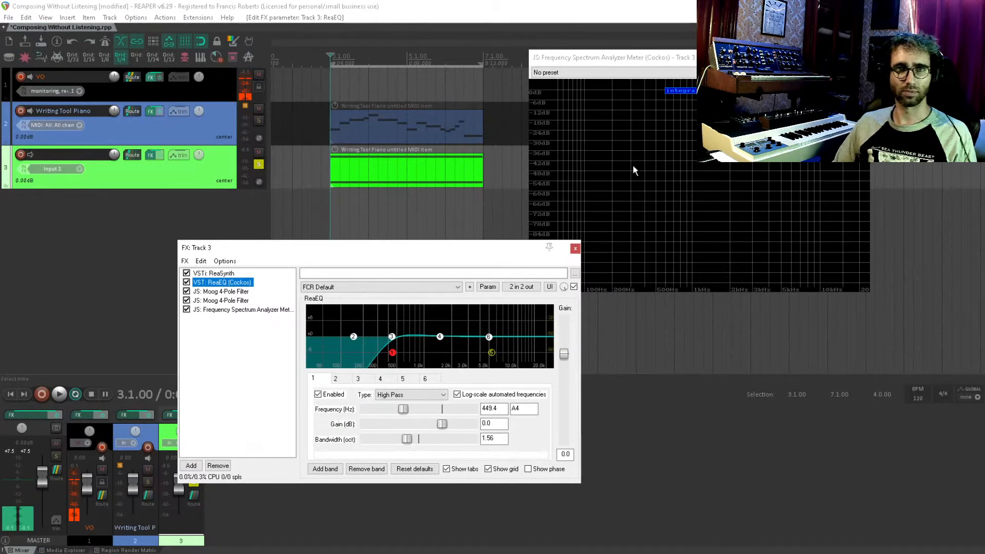
{"action": "left_click", "coordinate": [202, 395]}
{"action": "key", "text": "Escape"}
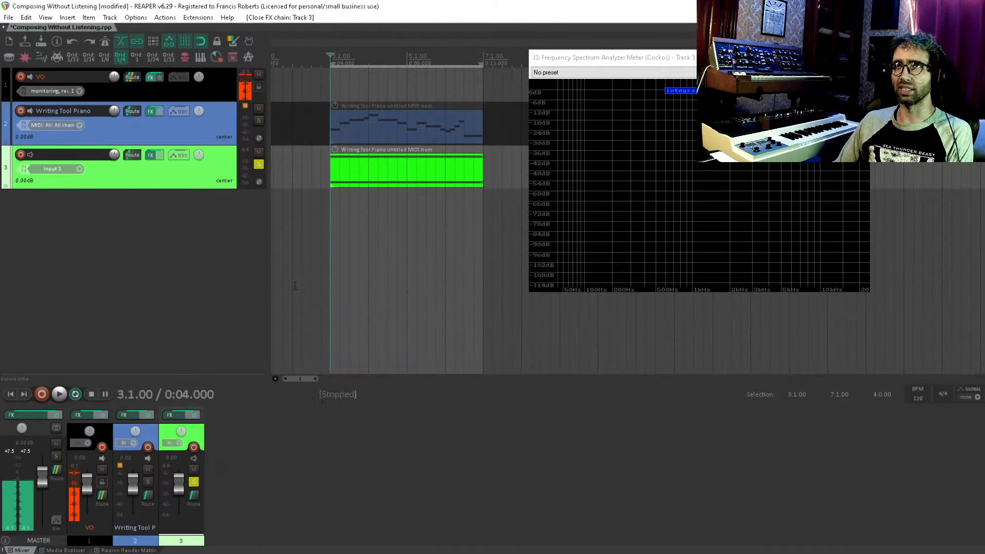
{"action": "left_click", "coordinate": [202, 266]}
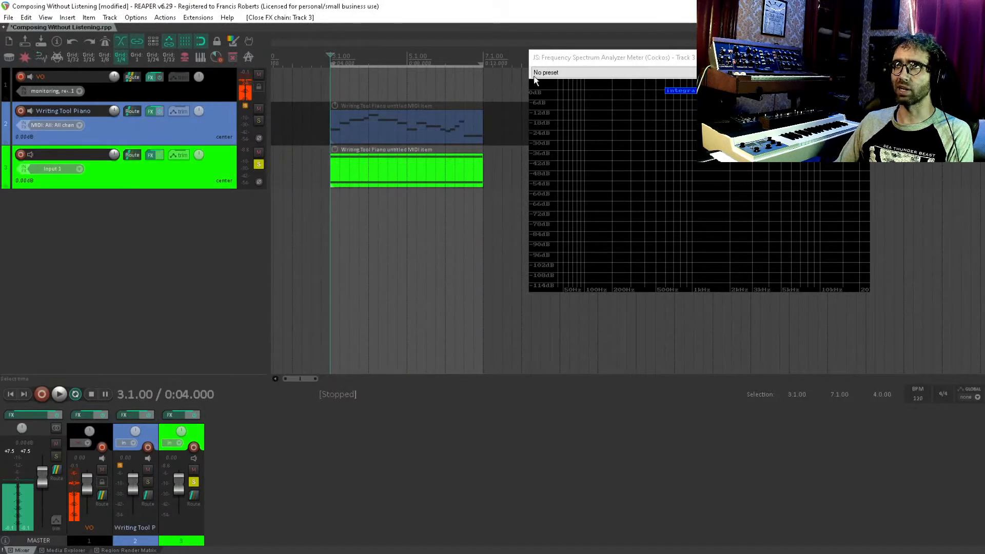
{"action": "key", "text": "Escape"}
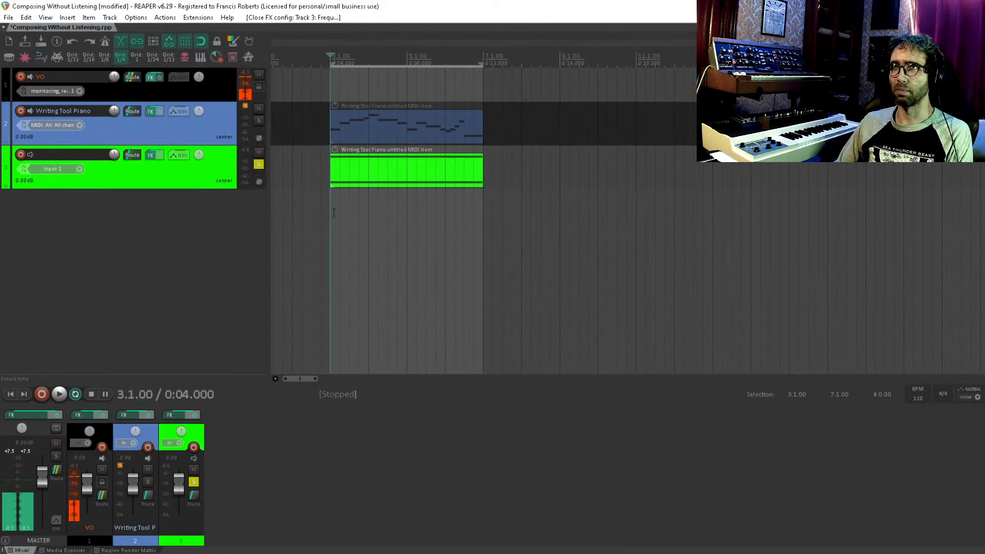
Step: Unsolo track 3 and play it together with the piano track
{"action": "left_click", "coordinate": [259, 164]}
{"action": "key", "text": "space"}
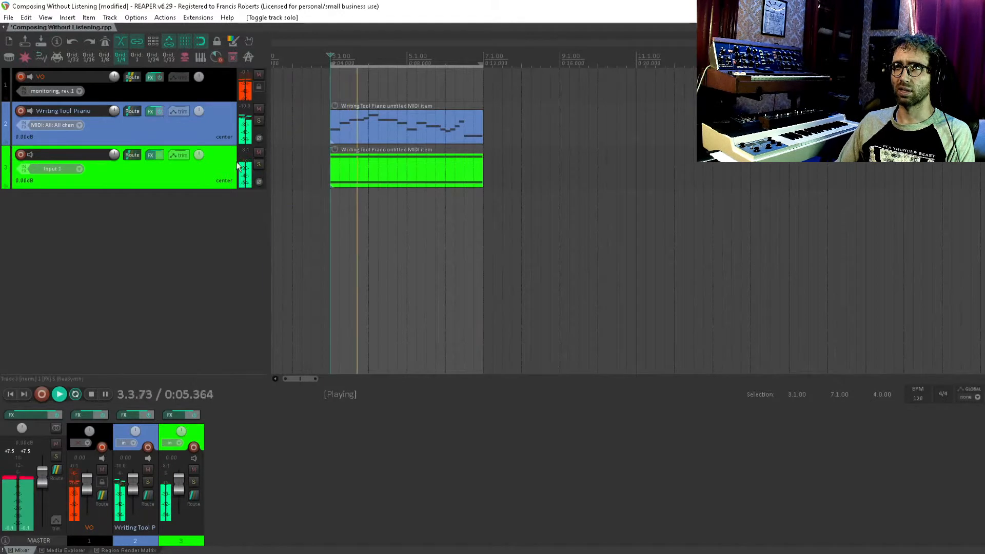
{"action": "key", "text": "space"}
Step: Name track 3 "Synth Pad"
{"action": "double_click", "coordinate": [82, 153]}
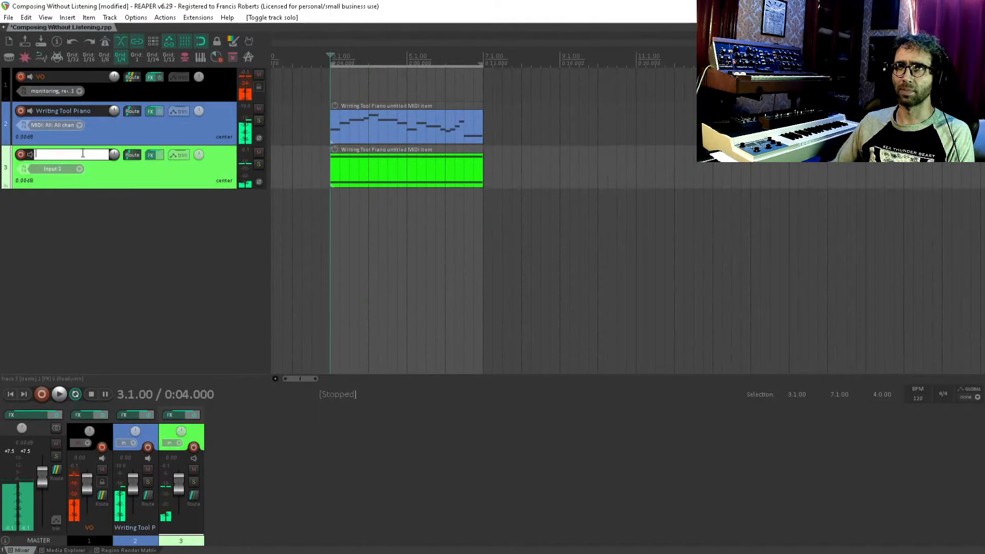
{"action": "type", "text": "Synth Pad"}
{"action": "key", "text": "Return"}
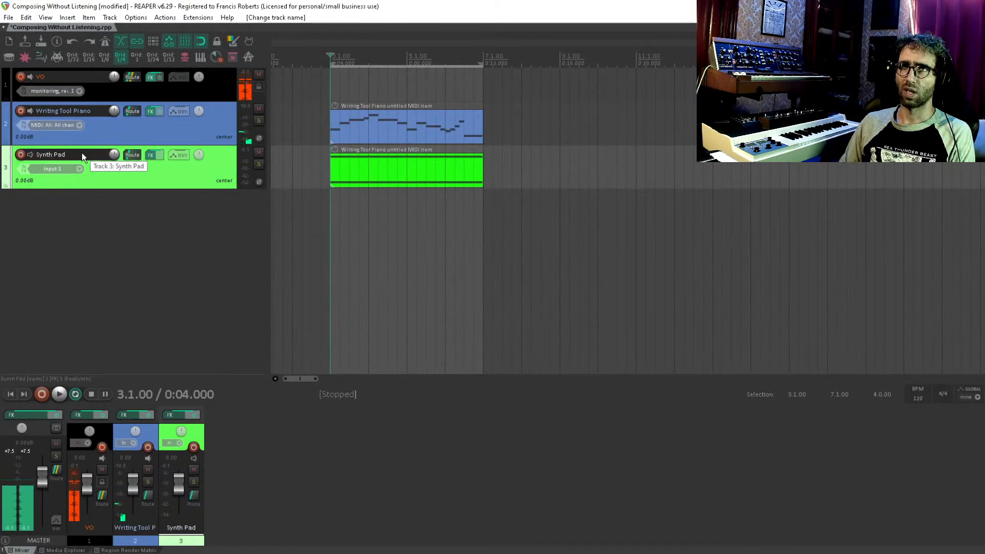
Step: Add the ReaVerb reverb to the end of the Synth Pad track's effects chain
{"action": "left_click", "coordinate": [158, 155]}
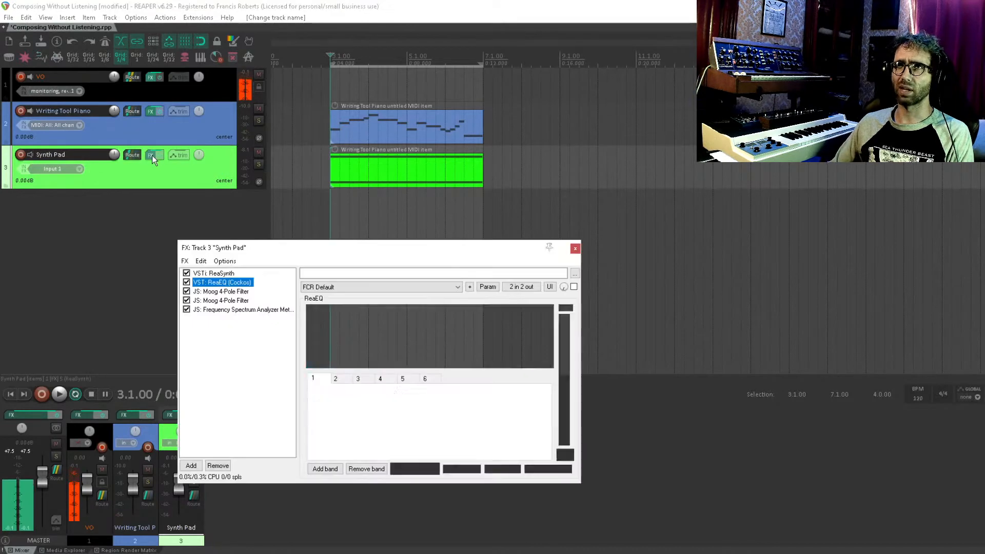
{"action": "double_click", "coordinate": [260, 386]}
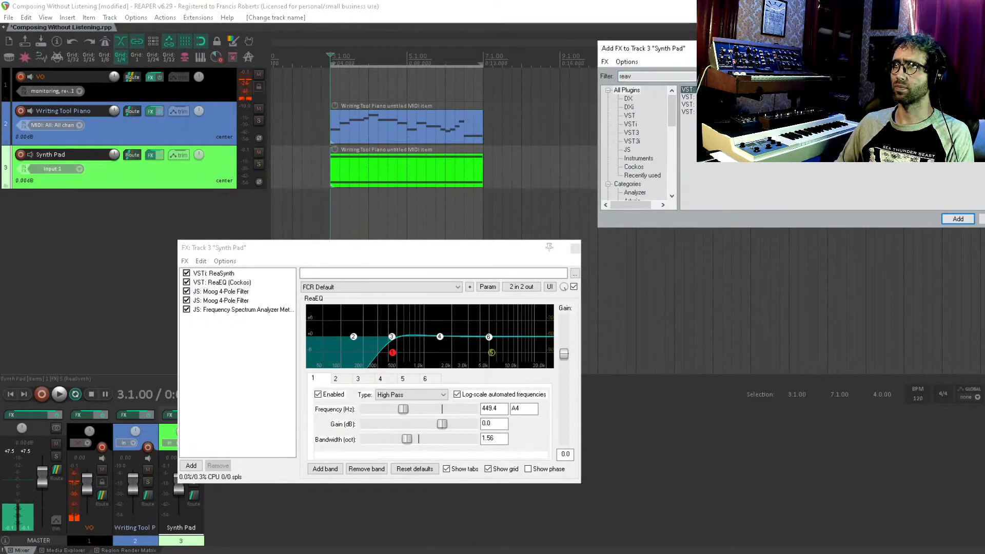
{"action": "key", "text": "Return"}
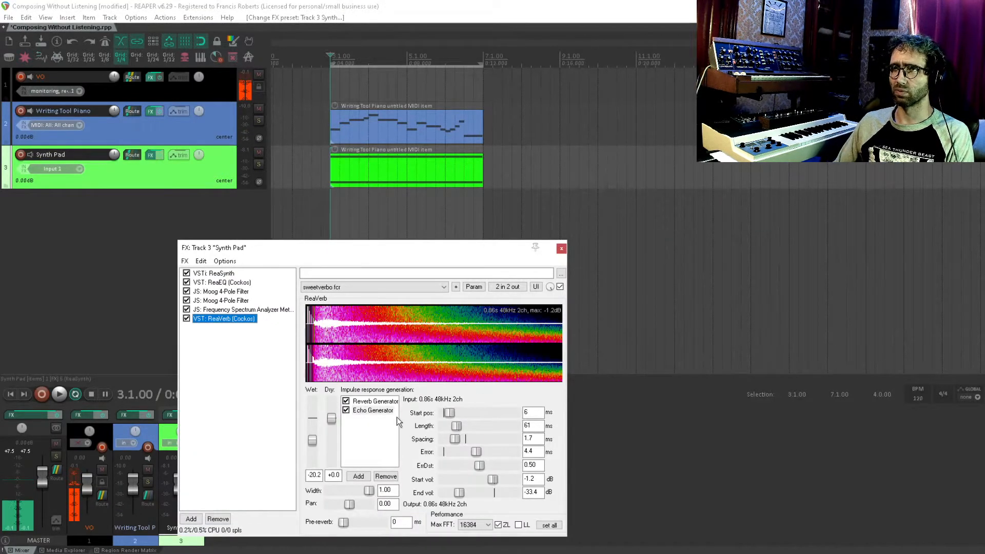
Step: Add a lowpass/highpass filter to ReaVerb with the highpass at 559, close the effects window and play the section
{"action": "left_click", "coordinate": [386, 440]}
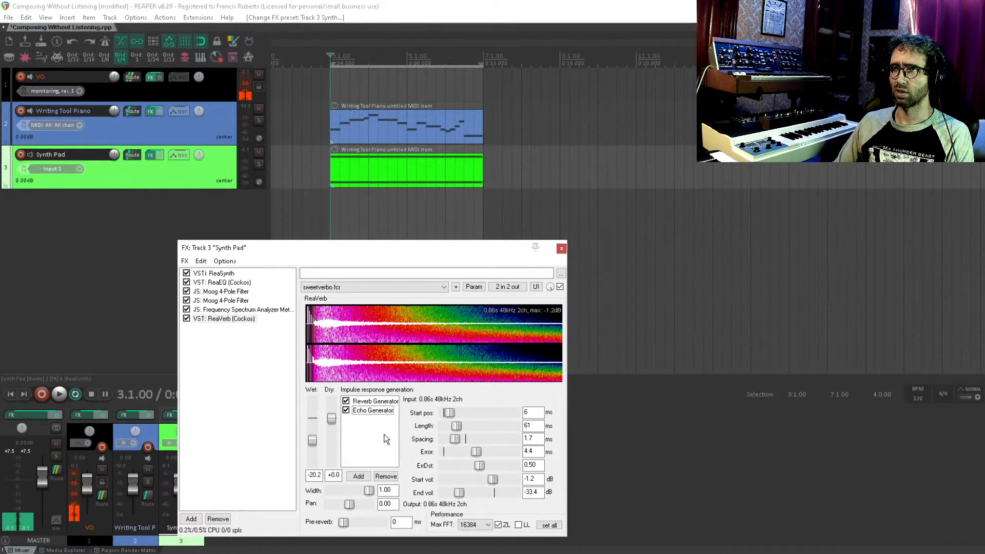
{"action": "left_click", "coordinate": [359, 477]}
{"action": "left_click", "coordinate": [452, 428]}
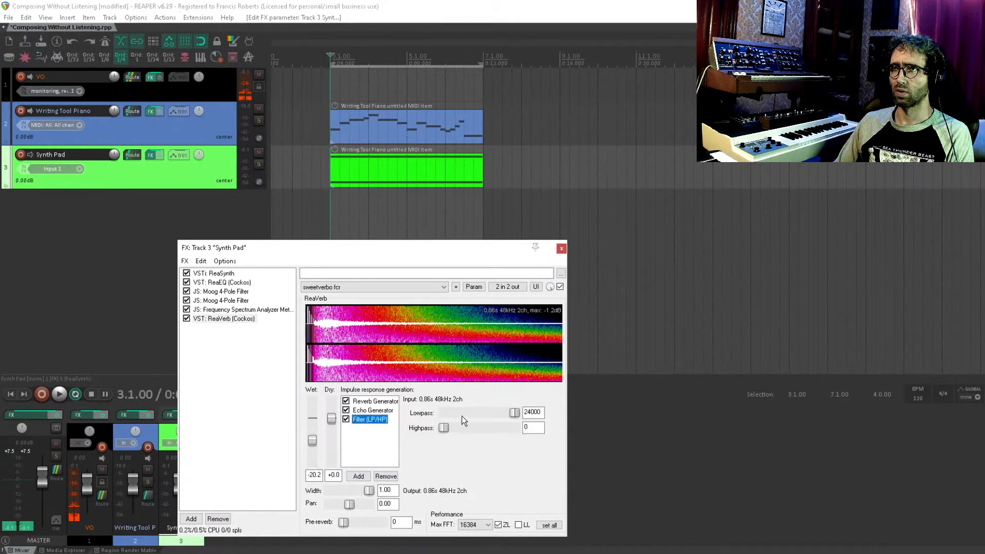
{"action": "left_click_drag", "start_coordinate": [444, 428], "coordinate": [467, 428]}
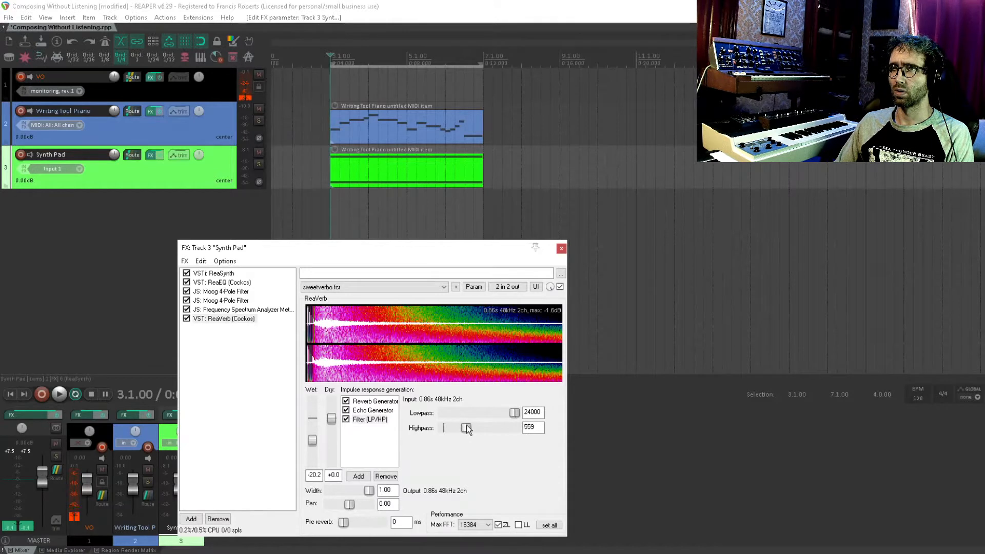
{"action": "left_click", "coordinate": [218, 397]}
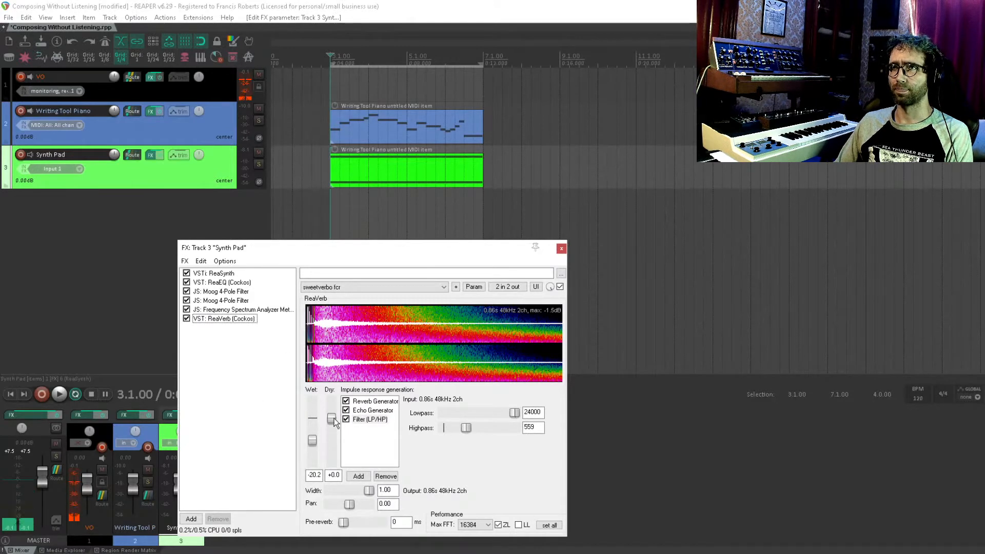
{"action": "key", "text": "Escape"}
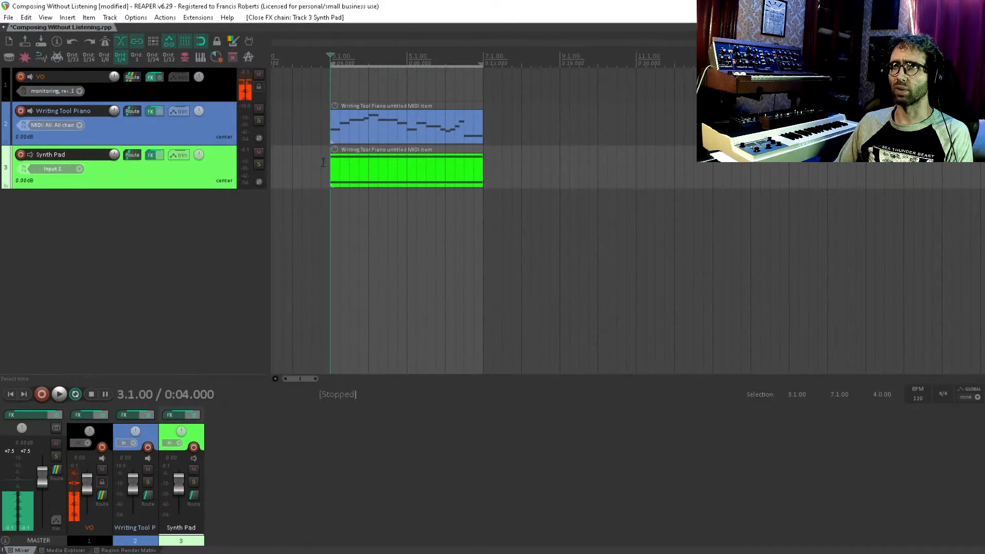
{"action": "key", "text": "space"}
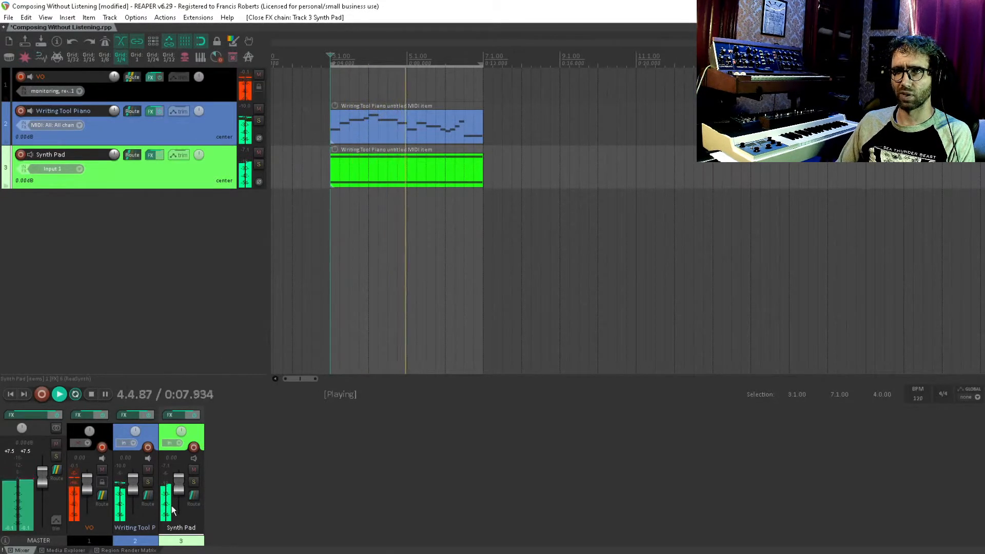
{"action": "key", "text": "space"}
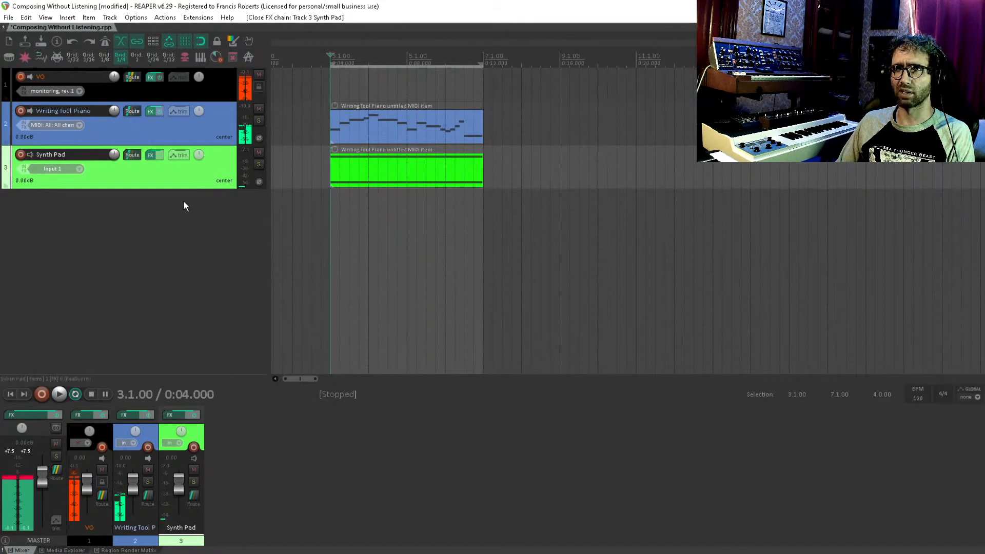
Step: Set ReaSynth's pulse width to 0.30 and lower its volume slightly while playing the section, then close the effects window
{"action": "left_click", "coordinate": [151, 155]}
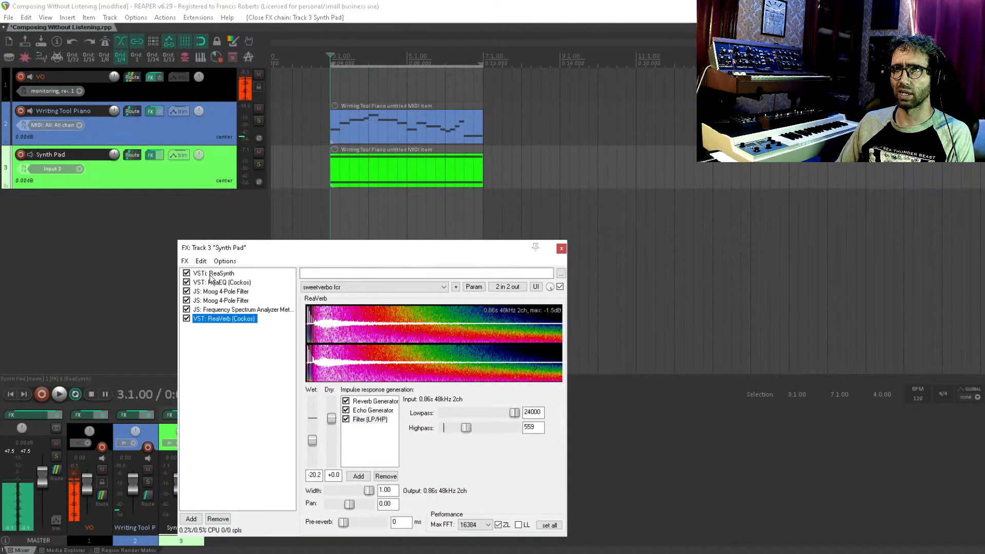
{"action": "left_click_drag", "start_coordinate": [393, 314], "coordinate": [392, 313]}
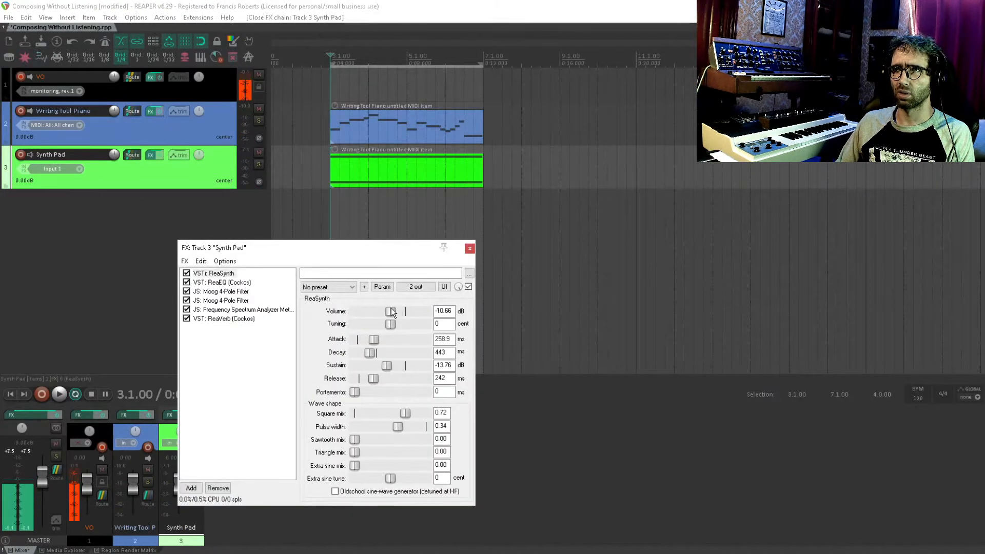
{"action": "key", "text": "space"}
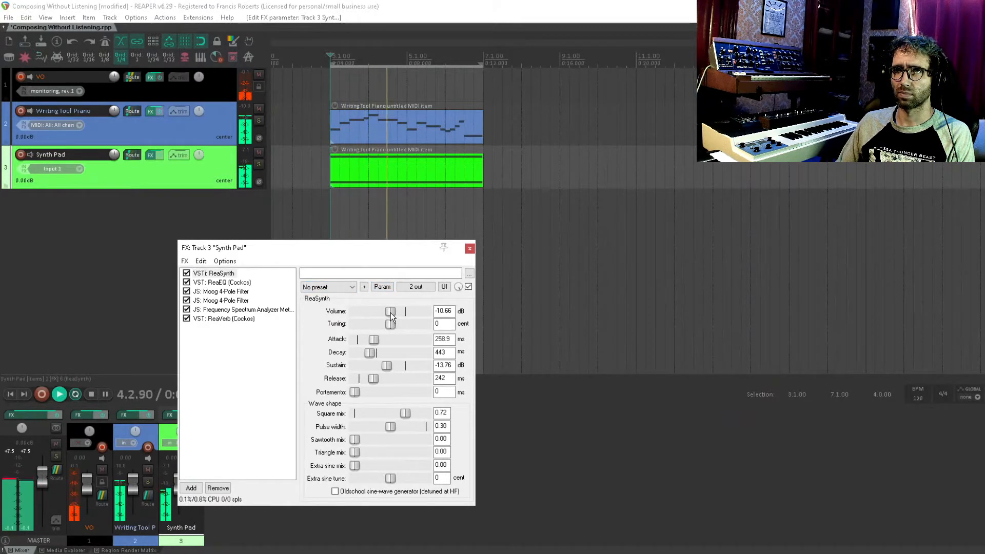
{"action": "left_click_drag", "start_coordinate": [391, 312], "coordinate": [388, 317]}
{"action": "key", "text": "Escape"}
{"action": "key", "text": "space"}
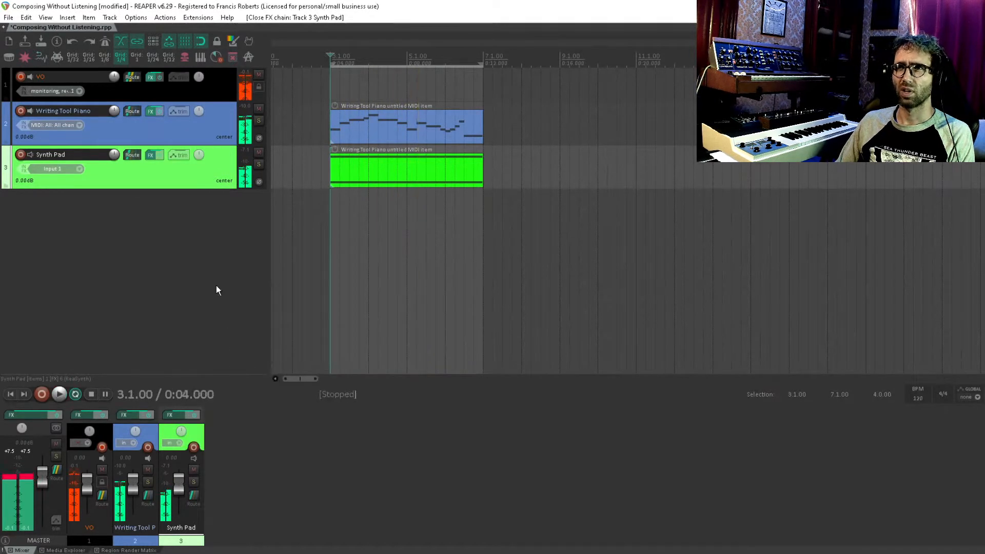
Step: Raise the final note of the piano melody by one semitone in the MIDI editor and close the editor
{"action": "double_click", "coordinate": [354, 127]}
{"action": "left_click_drag", "start_coordinate": [325, 281], "coordinate": [398, 314]}
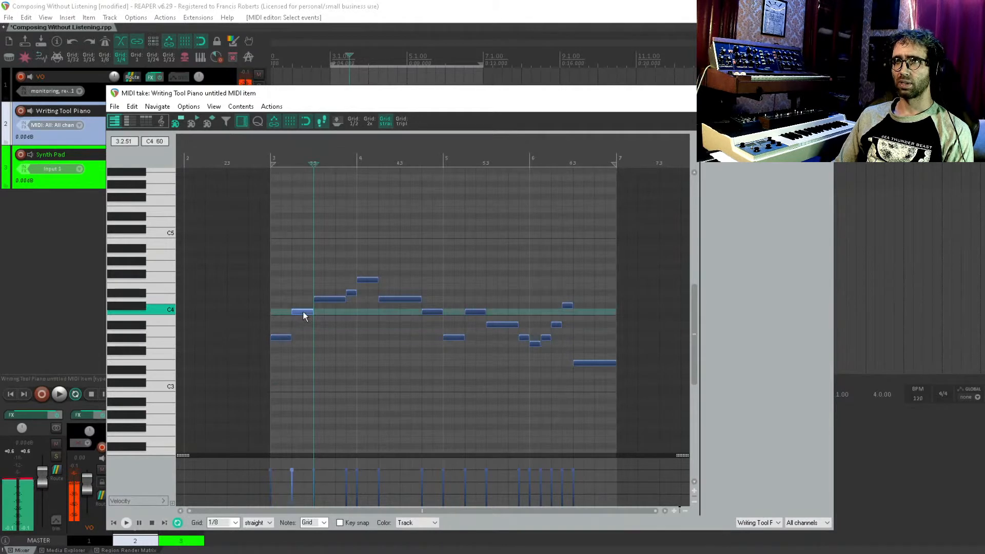
{"action": "left_click", "coordinate": [324, 302]}
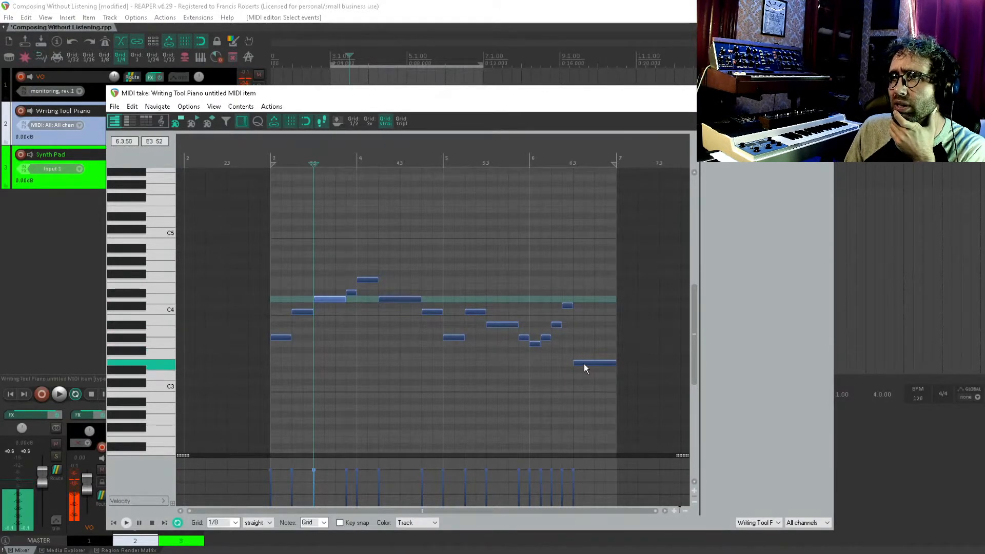
{"action": "left_click_drag", "start_coordinate": [579, 362], "coordinate": [580, 356]}
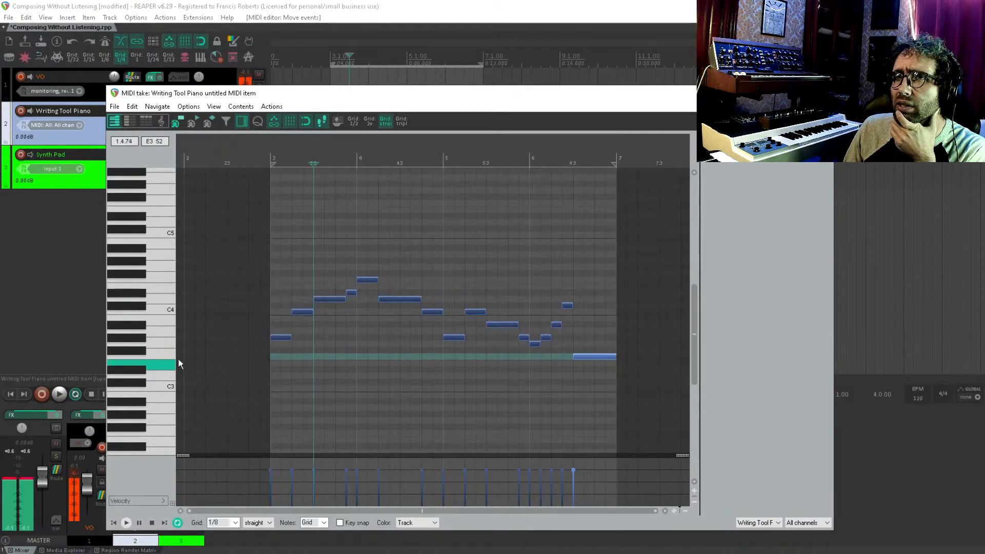
{"action": "key", "text": "Escape"}
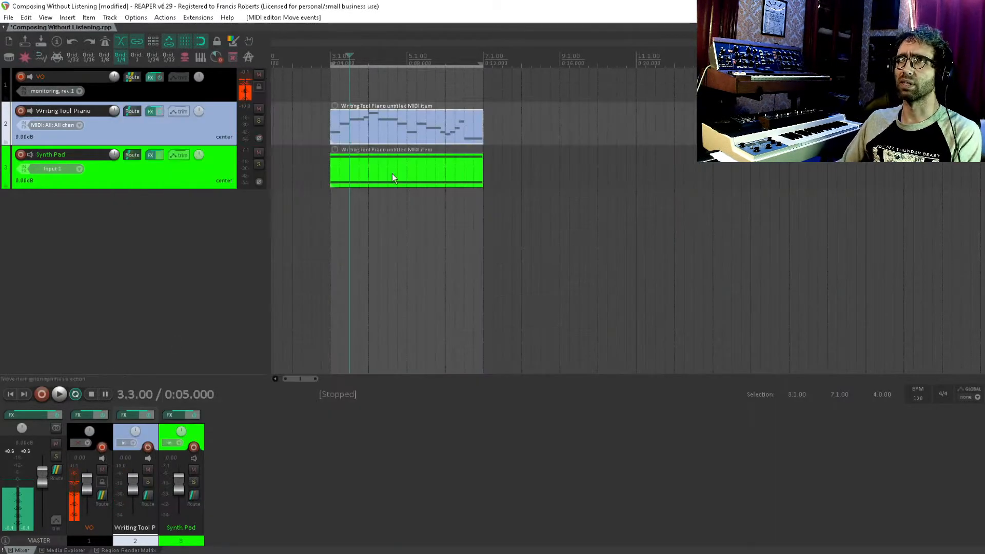
Step: End both Synth Pad notes at bar 5 and copy them three semitones lower to fill bars 5 and 6
{"action": "double_click", "coordinate": [405, 167]}
{"action": "left_click_drag", "start_coordinate": [466, 213], "coordinate": [558, 376]}
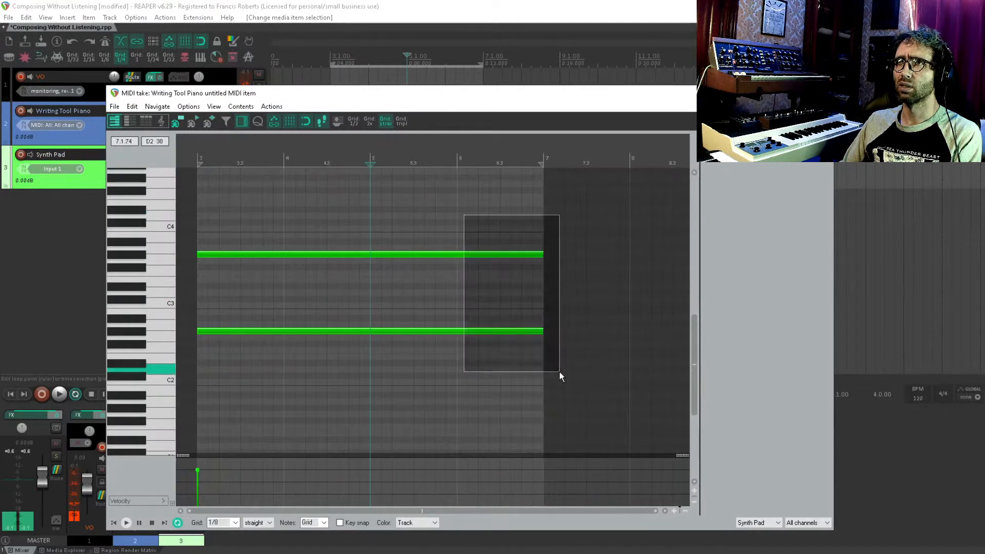
{"action": "left_click_drag", "start_coordinate": [542, 254], "coordinate": [556, 277]}
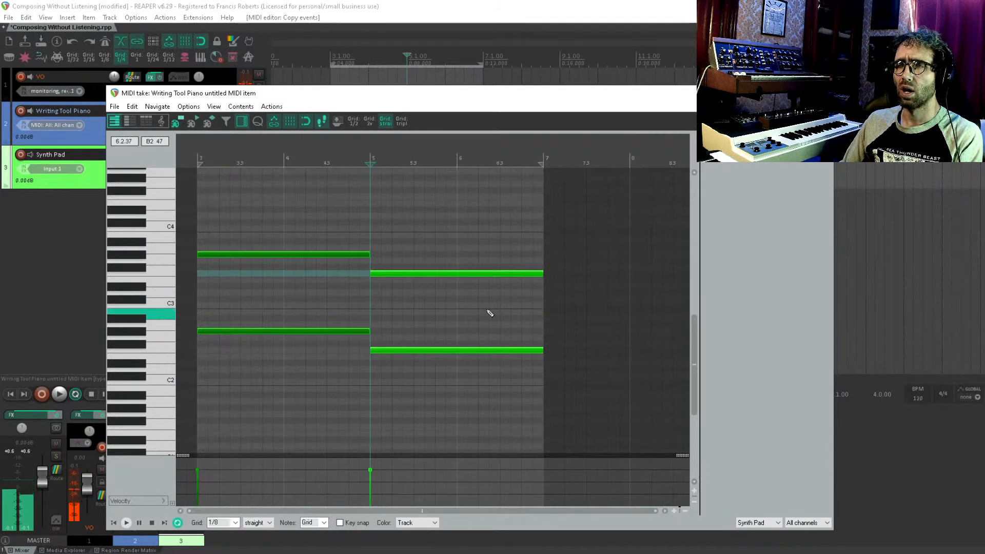
{"action": "left_click_drag", "start_coordinate": [261, 288], "coordinate": [357, 346]}
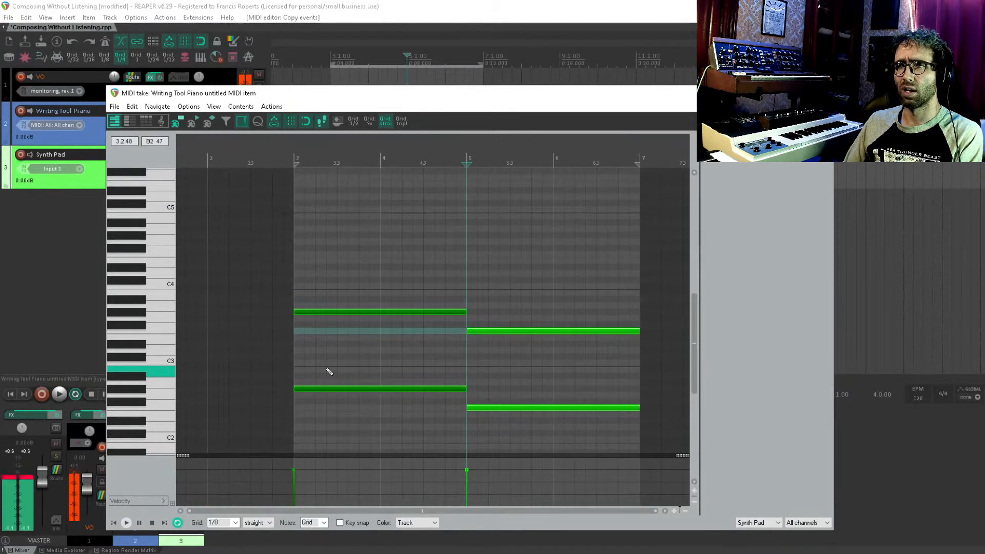
{"action": "key", "text": "Escape"}
Step: Add a new track below Synth Pad and load the Xpand!2 instrument on it
{"action": "left_click", "coordinate": [161, 204]}
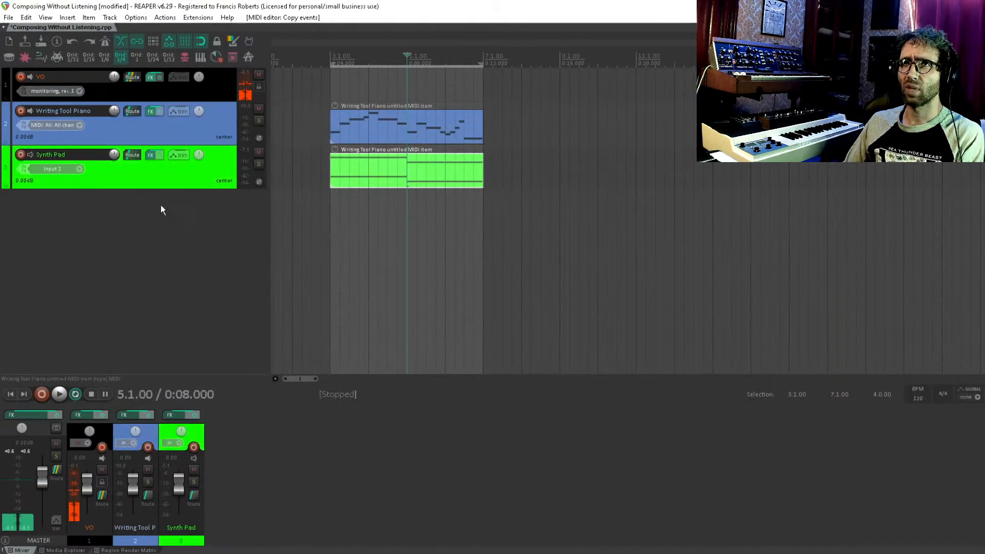
{"action": "left_click", "coordinate": [162, 183]}
{"action": "double_click", "coordinate": [131, 247]}
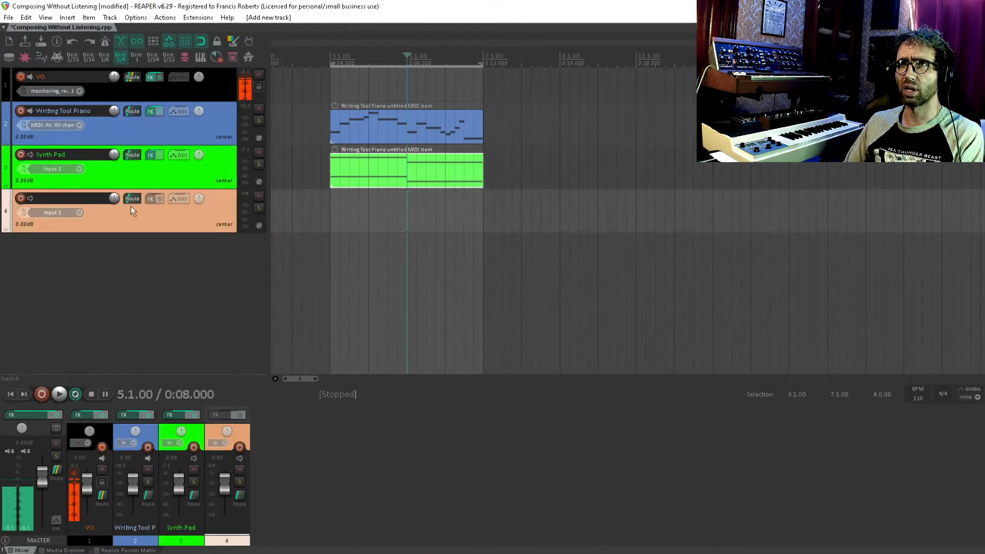
{"action": "left_click", "coordinate": [151, 199]}
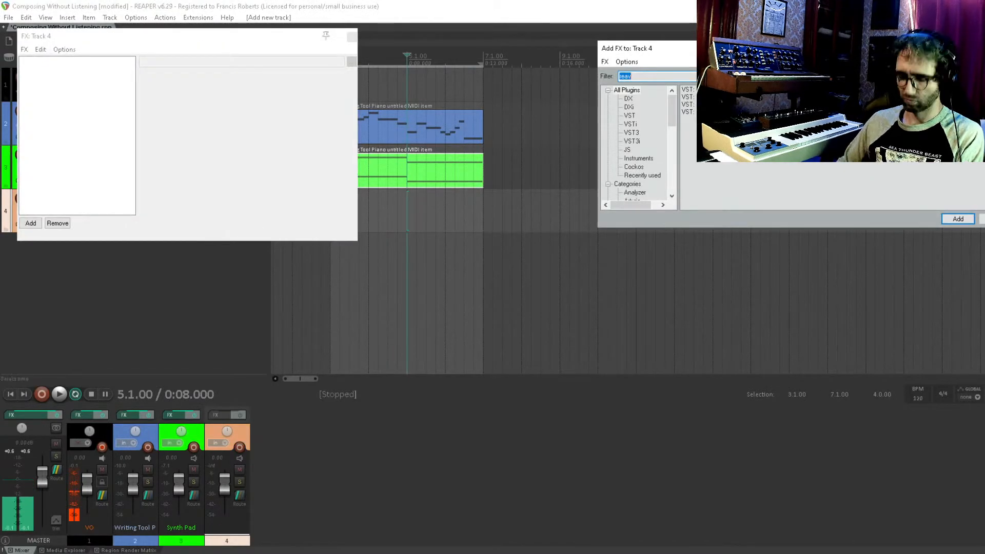
{"action": "type", "text": "xpand"}
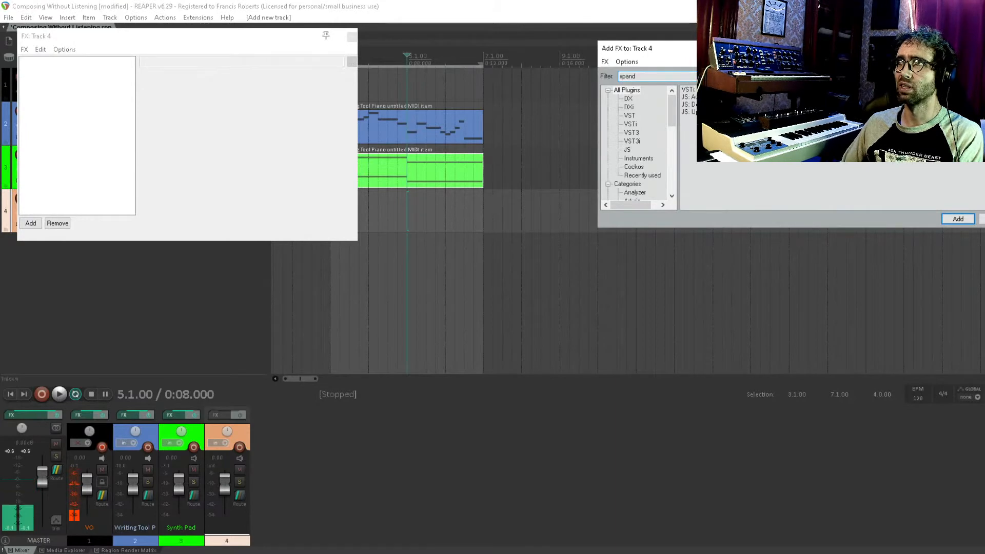
{"action": "key", "text": "Return"}
Step: Choose the Oboe+ sound from 016 Brass + Woodwind for part A of Xpand!2 and close the effects window
{"action": "left_click", "coordinate": [288, 75]}
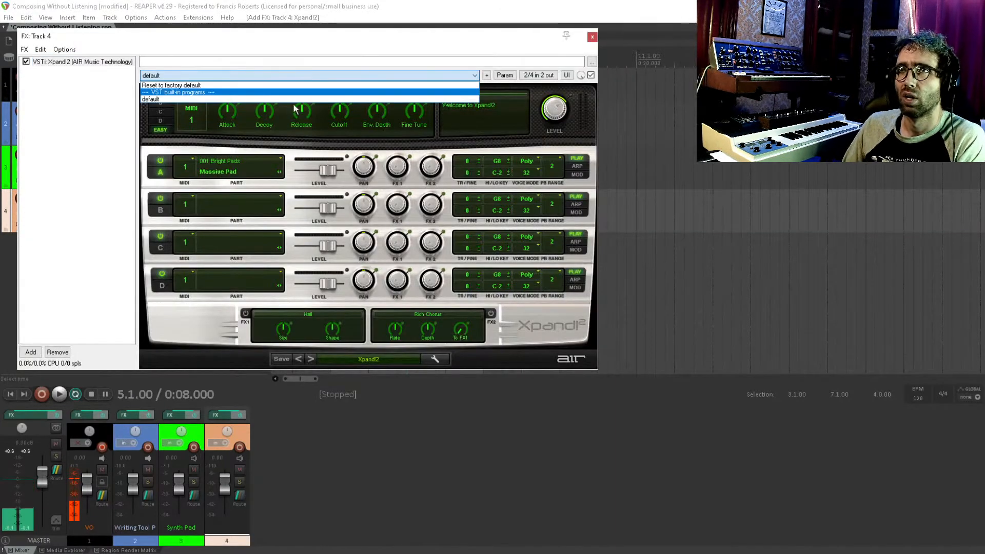
{"action": "left_click", "coordinate": [252, 170]}
{"action": "left_click", "coordinate": [253, 171]}
{"action": "mouse_move", "coordinate": [232, 280]}
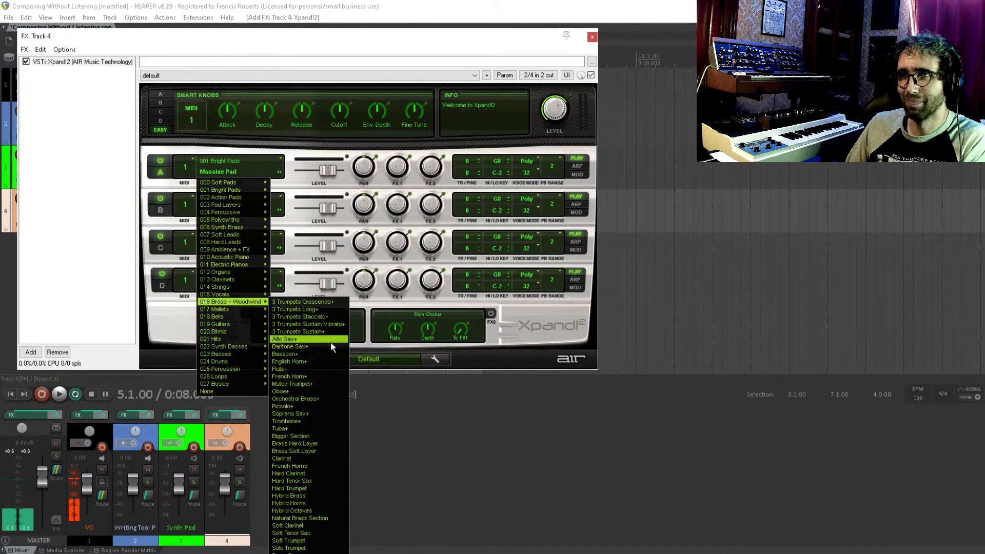
{"action": "left_click", "coordinate": [299, 391]}
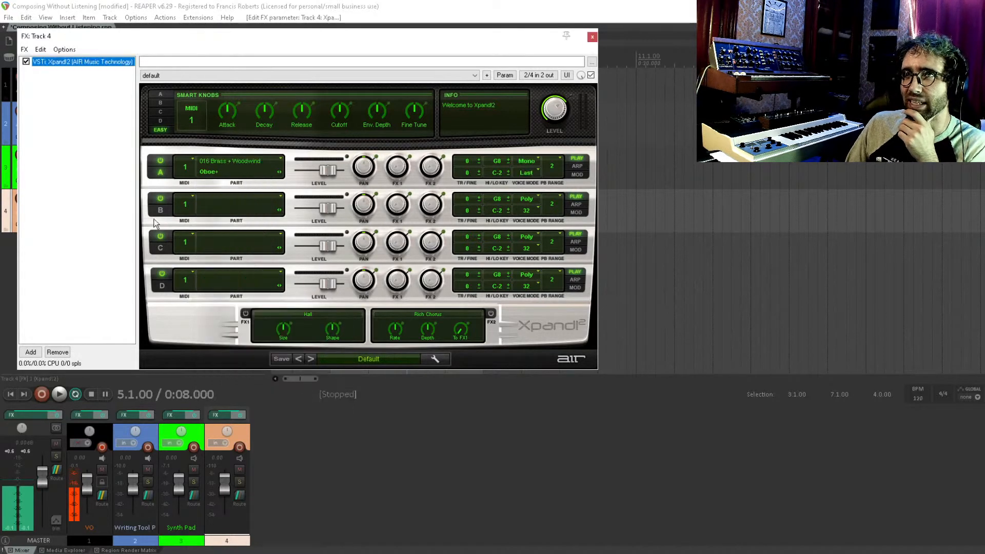
{"action": "left_click", "coordinate": [118, 167]}
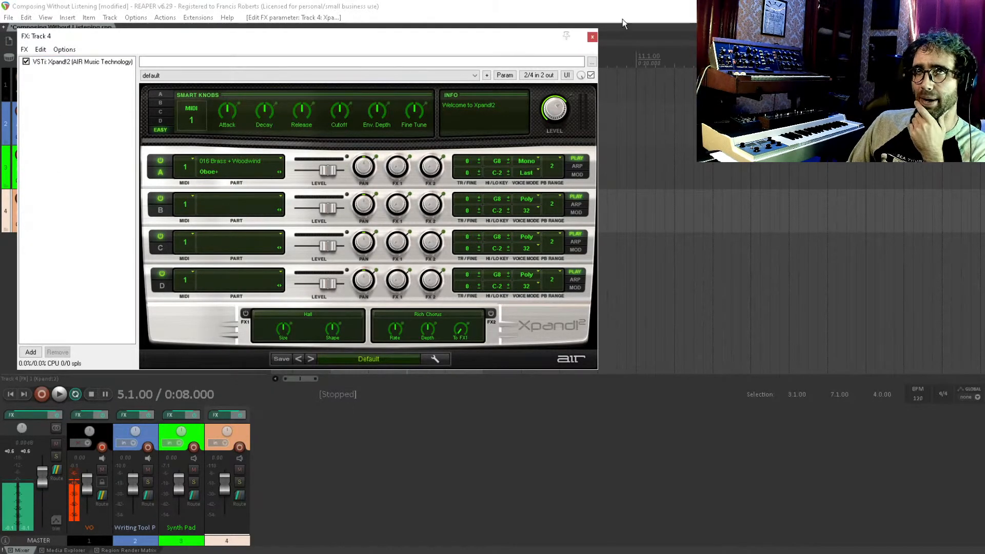
{"action": "left_click", "coordinate": [592, 37]}
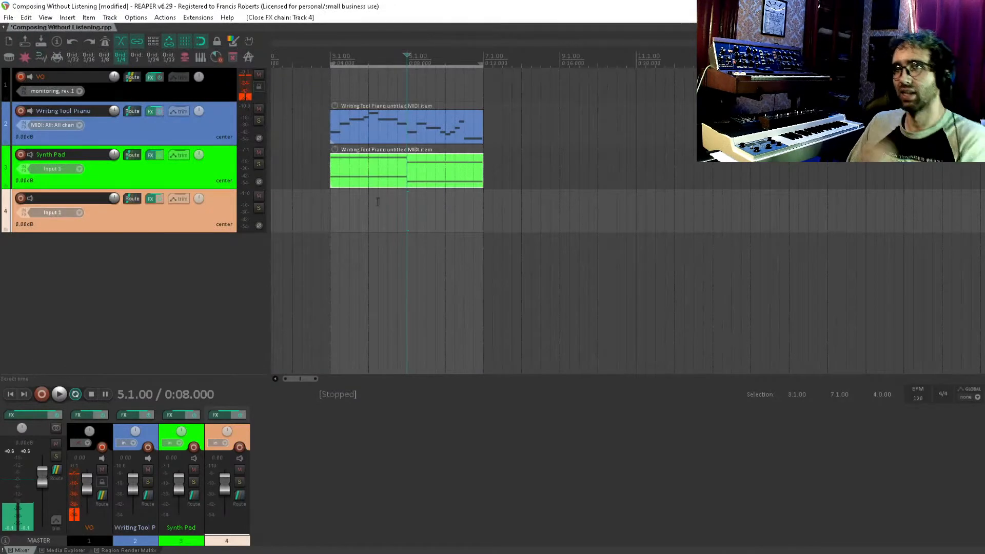
Step: Review the piano melody's notes, then duplicate the piano and Synth Pad items so the copies start at bar 7
{"action": "double_click", "coordinate": [364, 117]}
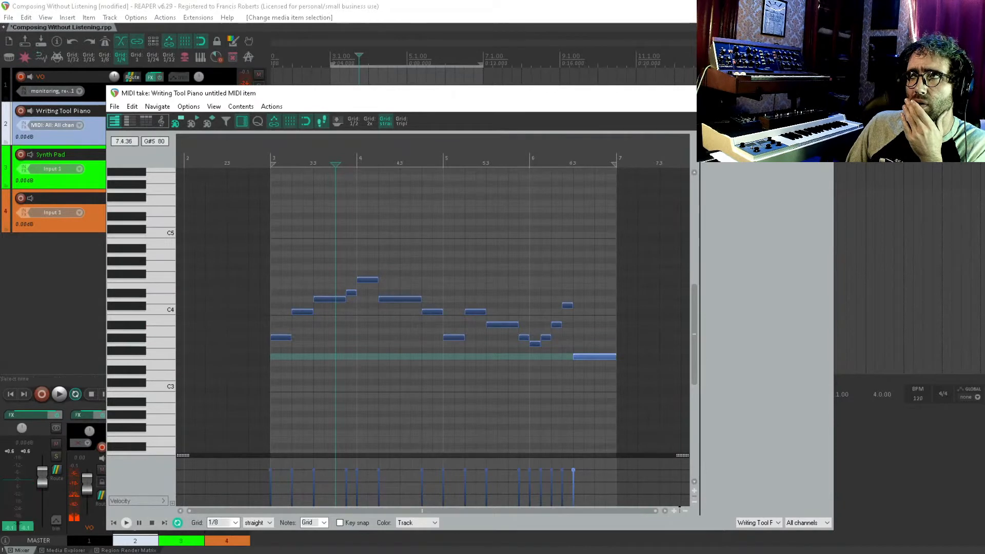
{"action": "key", "text": "Escape"}
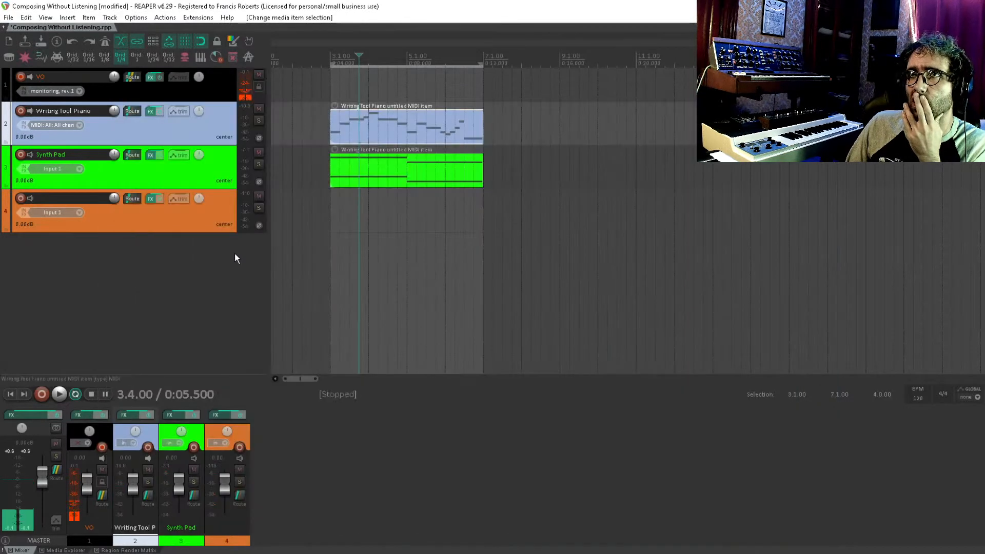
{"action": "left_click_drag", "start_coordinate": [420, 106], "coordinate": [507, 207]}
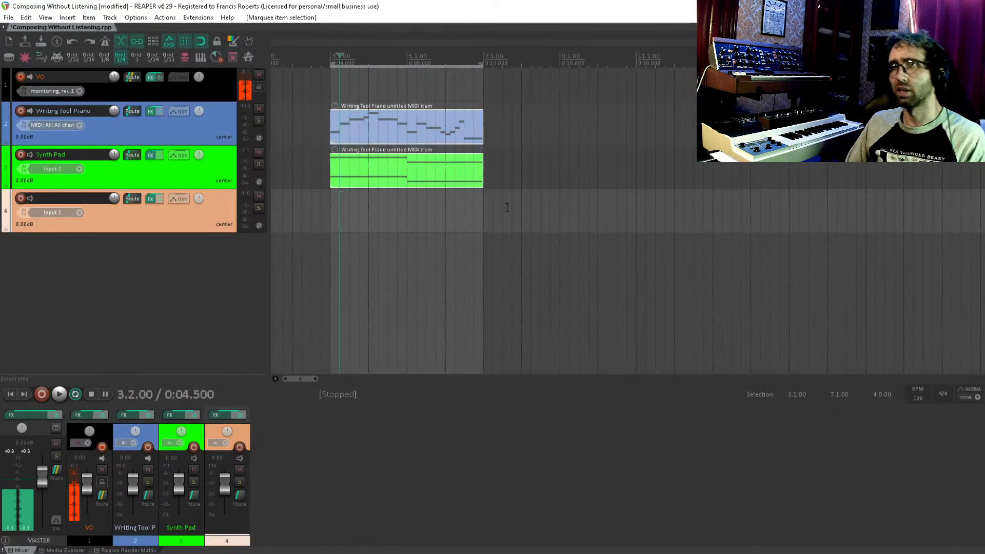
{"action": "key", "text": "ctrl+d"}
{"action": "left_click", "coordinate": [356, 220]}
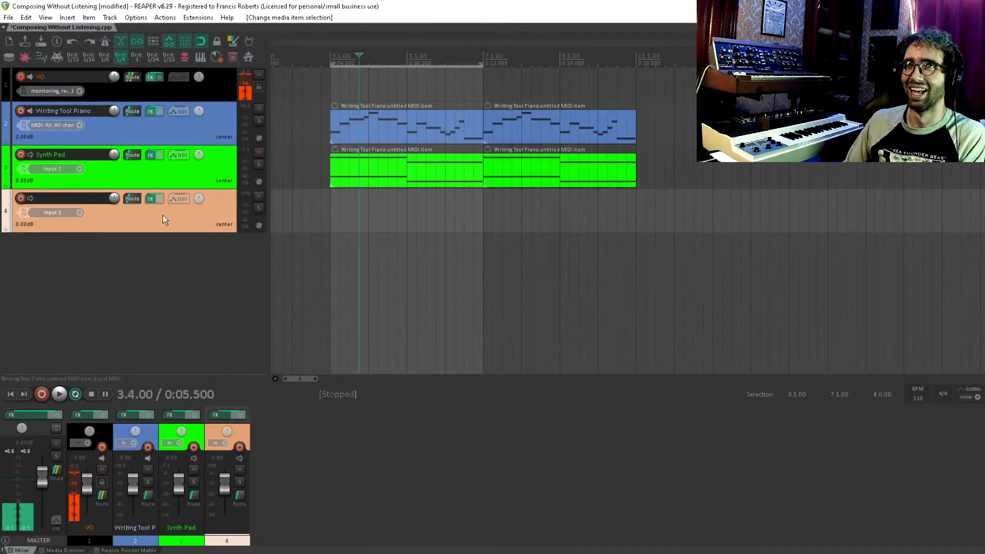
Step: Name the new track Oboe and create an empty MIDI item on it from bar 3 to bar 11
{"action": "double_click", "coordinate": [99, 197]}
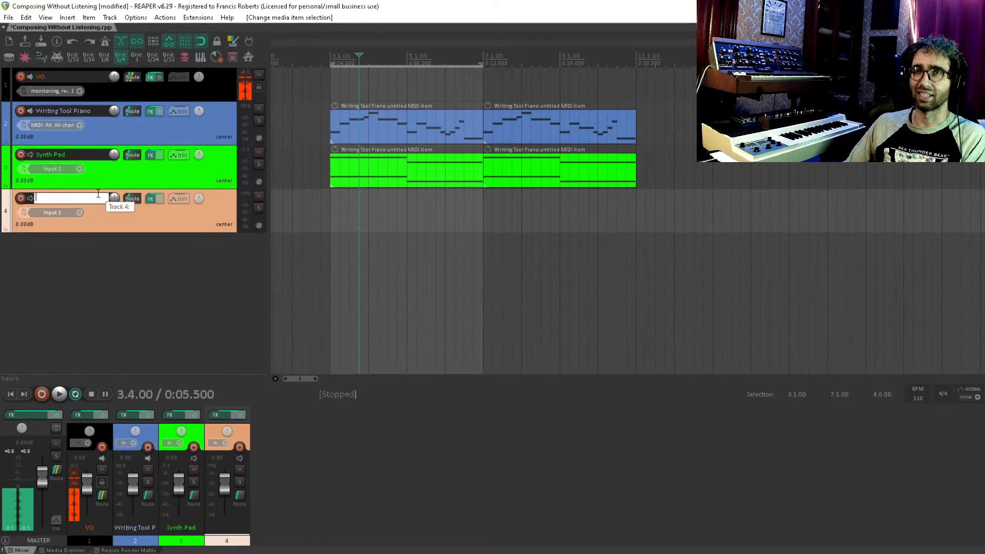
{"action": "key", "text": "Return"}
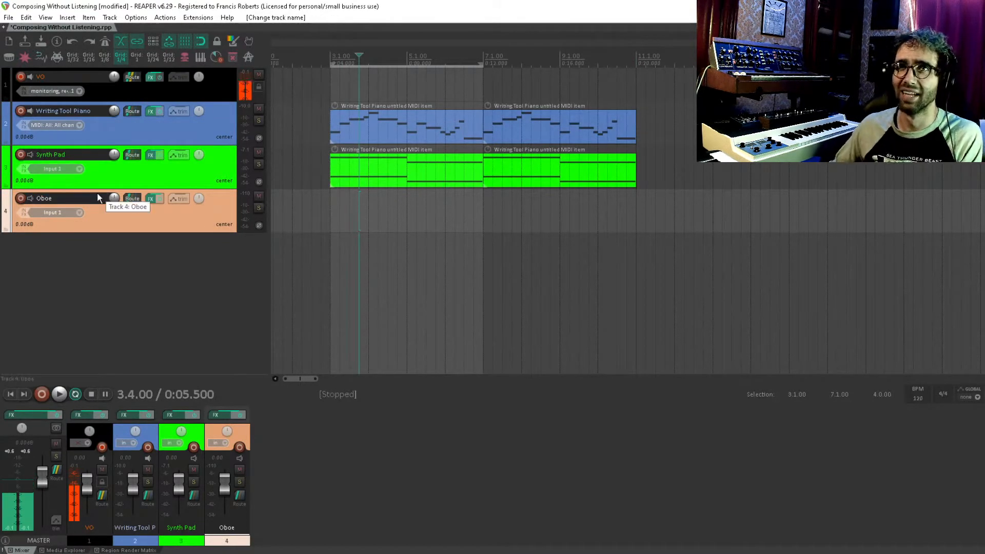
{"action": "left_click", "coordinate": [333, 208]}
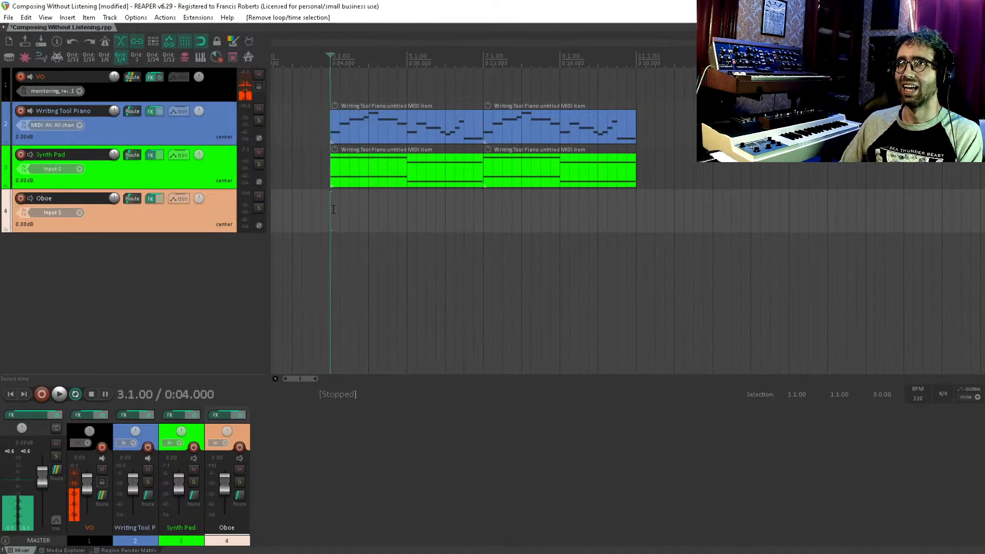
{"action": "left_click_drag", "start_coordinate": [332, 208], "coordinate": [636, 206]}
{"action": "double_click", "coordinate": [478, 216]}
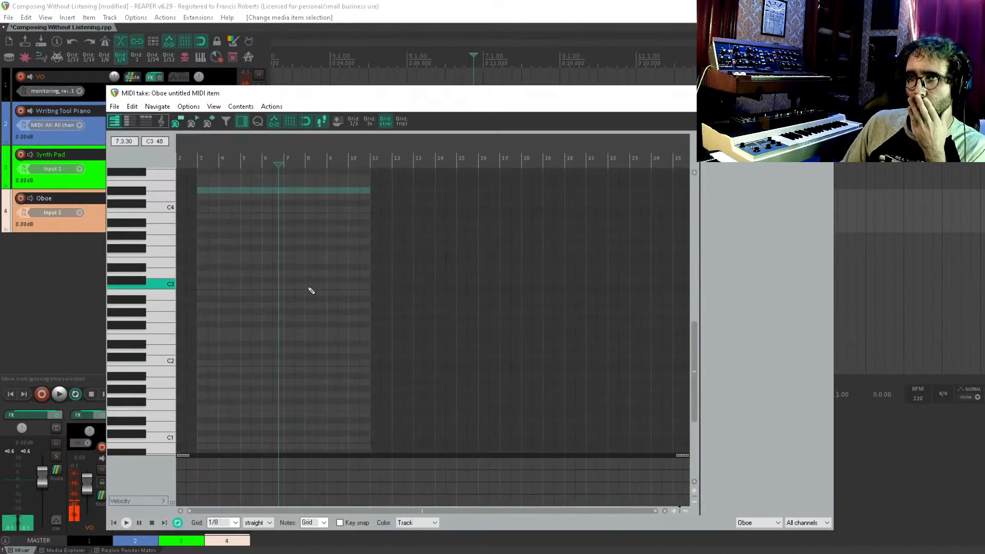
{"action": "left_click_drag", "start_coordinate": [308, 288], "coordinate": [331, 332]}
{"action": "scroll", "coordinate": [329, 332], "scroll_direction": "up", "scroll_amount": 5}
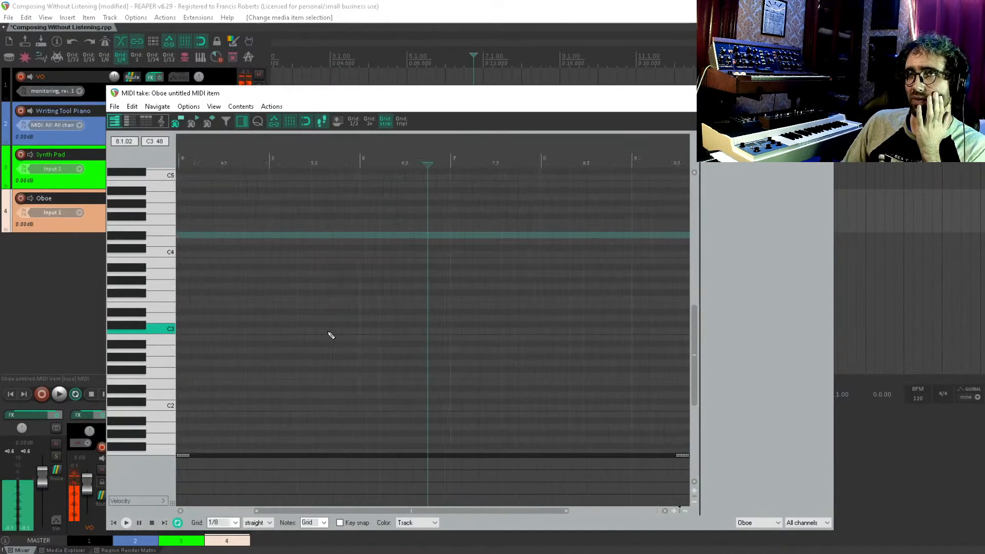
{"action": "scroll", "coordinate": [328, 331], "scroll_direction": "down", "scroll_amount": 2}
{"action": "scroll", "coordinate": [329, 333], "scroll_direction": "up", "scroll_amount": 2}
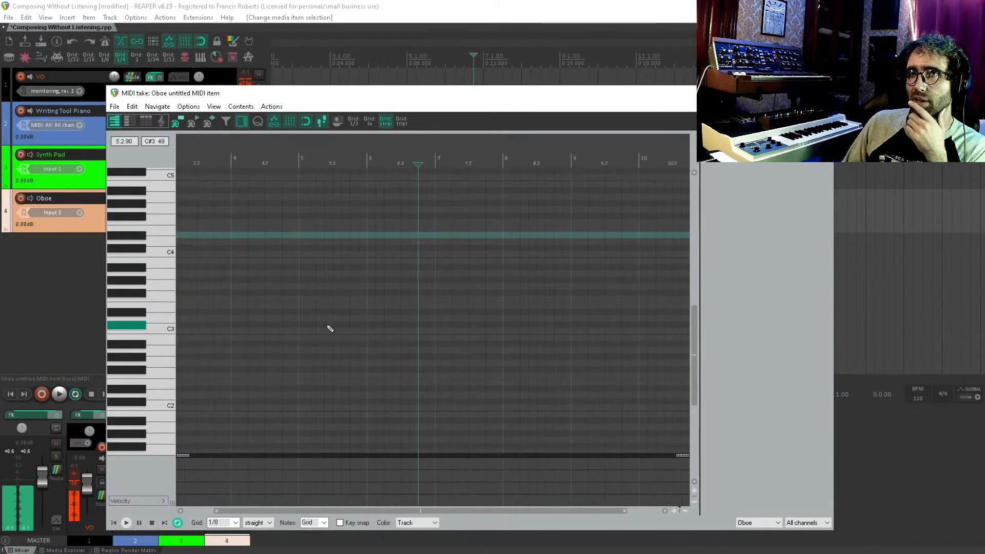
{"action": "scroll", "coordinate": [376, 316], "scroll_direction": "up", "scroll_amount": 2}
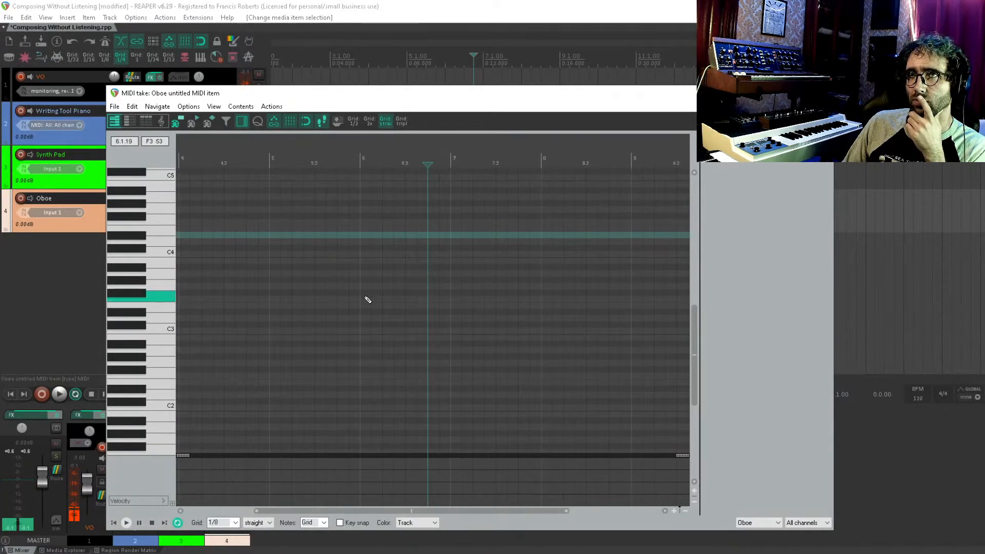
{"action": "mouse_move", "coordinate": [368, 300]}
{"action": "left_mouse_down"}
{"action": "mouse_move", "coordinate": [609, 314]}
{"action": "mouse_move", "coordinate": [494, 325]}
{"action": "mouse_move", "coordinate": [430, 348]}
{"action": "left_mouse_up"}
{"action": "left_click", "coordinate": [822, 93]}
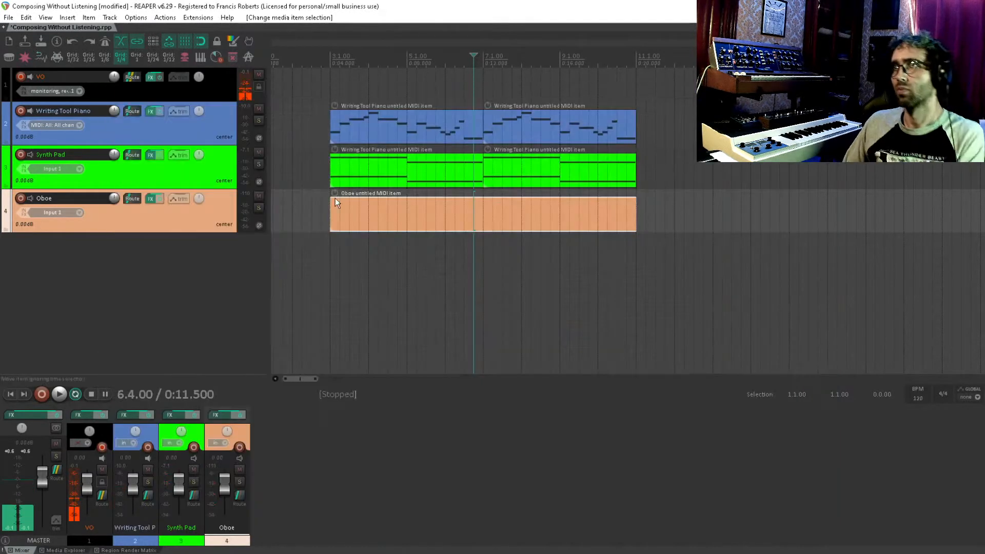
Step: Split the empty Oboe item at bar 7
{"action": "left_click", "coordinate": [479, 207]}
{"action": "key", "text": "s"}
{"action": "left_click", "coordinate": [454, 213]}
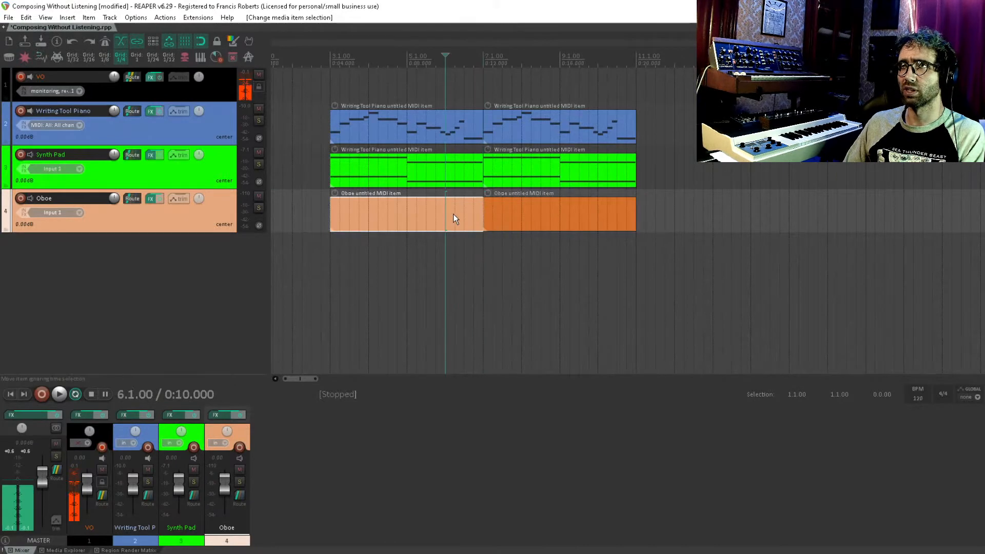
Step: Fill bar 7 of the second Oboe item with D5 lasting two and a half beats, followed by eighth notes C5, A#4 and G#4
{"action": "double_click", "coordinate": [501, 214]}
{"action": "left_click_drag", "start_coordinate": [388, 284], "coordinate": [546, 297]}
{"action": "scroll", "coordinate": [365, 294], "scroll_direction": "up", "scroll_amount": 5}
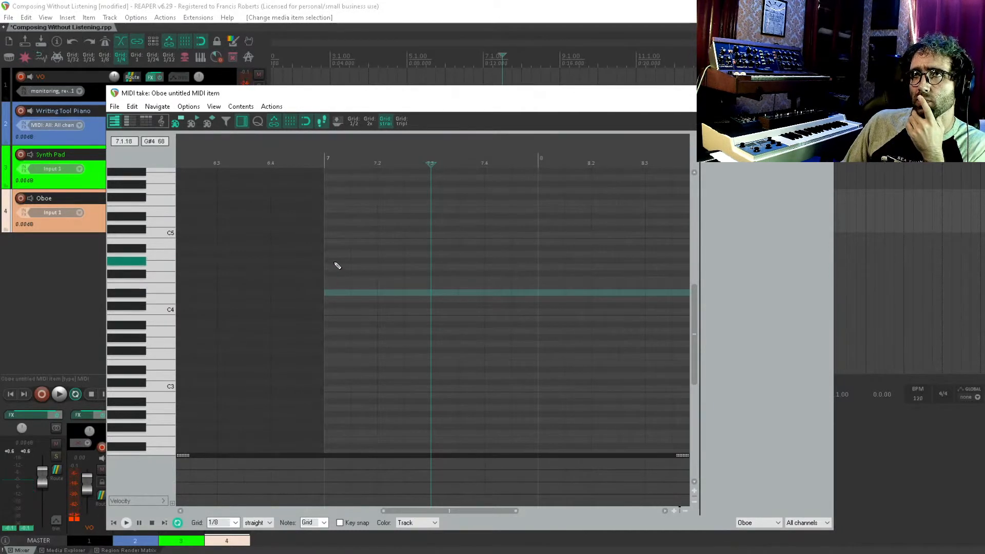
{"action": "left_click_drag", "start_coordinate": [339, 262], "coordinate": [345, 282]}
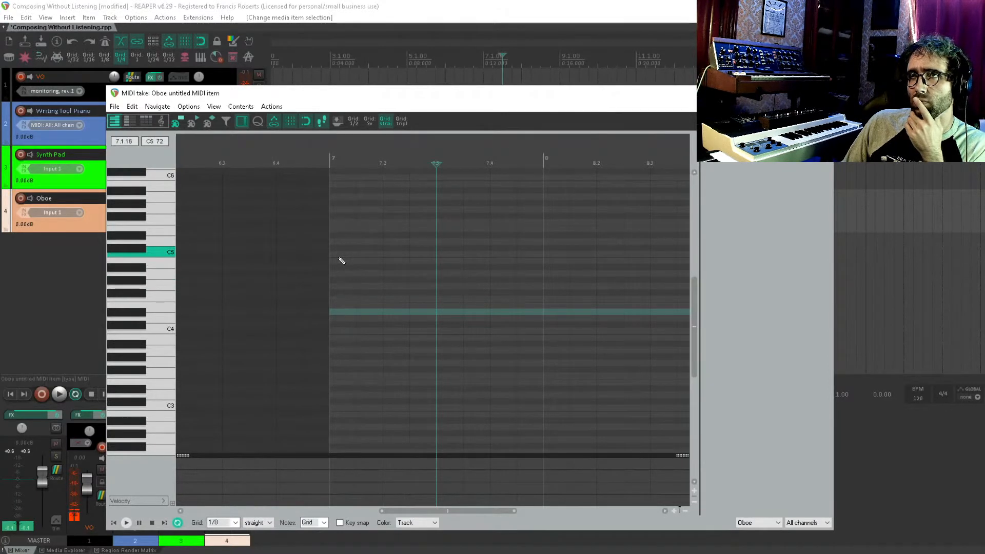
{"action": "left_click_drag", "start_coordinate": [334, 241], "coordinate": [381, 242]}
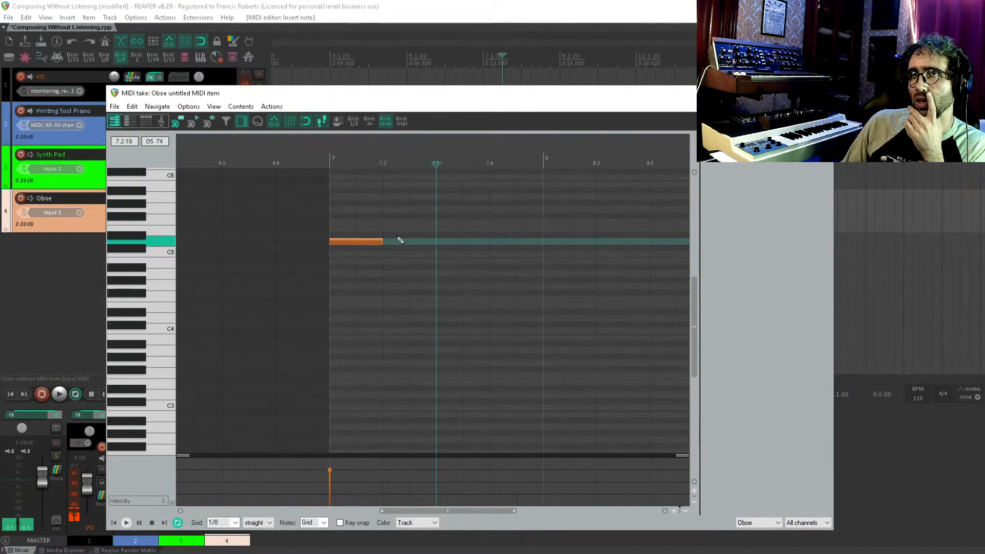
{"action": "scroll", "coordinate": [436, 248], "scroll_direction": "down", "scroll_amount": 2}
{"action": "mouse_move", "coordinate": [436, 248]}
{"action": "left_mouse_down"}
{"action": "mouse_move", "coordinate": [386, 299]}
{"action": "mouse_move", "coordinate": [469, 330]}
{"action": "left_mouse_up"}
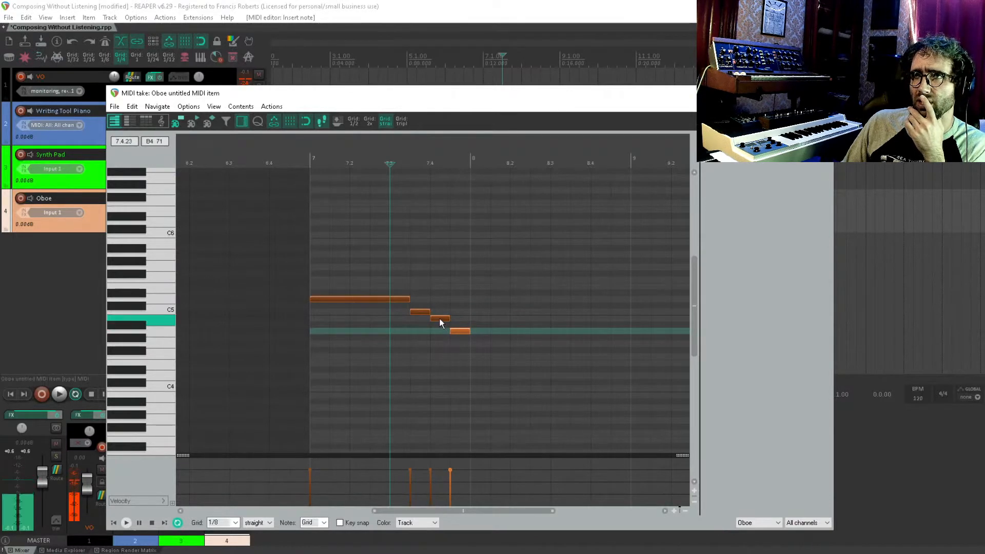
{"action": "left_click_drag", "start_coordinate": [439, 318], "coordinate": [464, 337]}
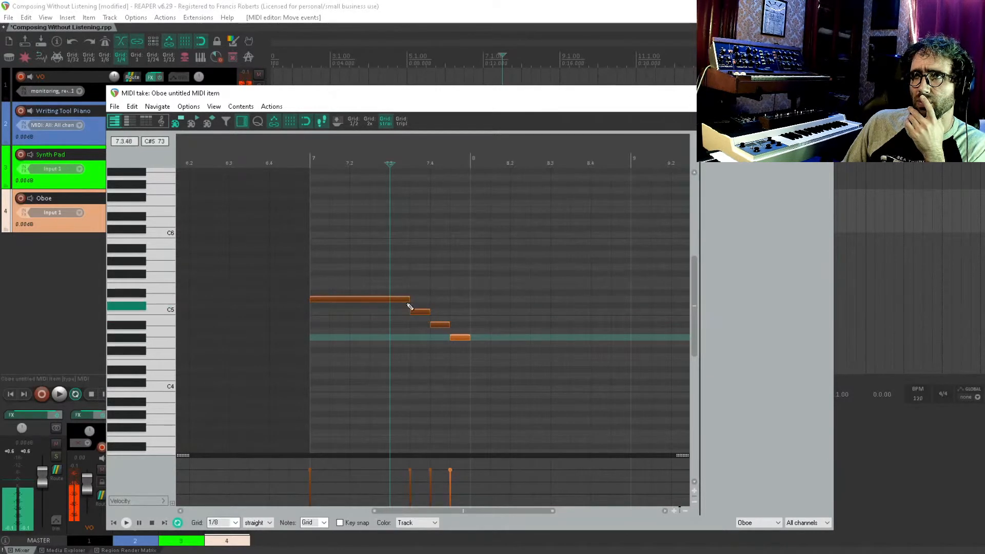
Step: Fill bar 8 of the oboe line with eighth notes A#4, G#4, A#4, C5, D5 and D#5, ending on a quarter-note F5
{"action": "left_click_drag", "start_coordinate": [534, 277], "coordinate": [425, 266]}
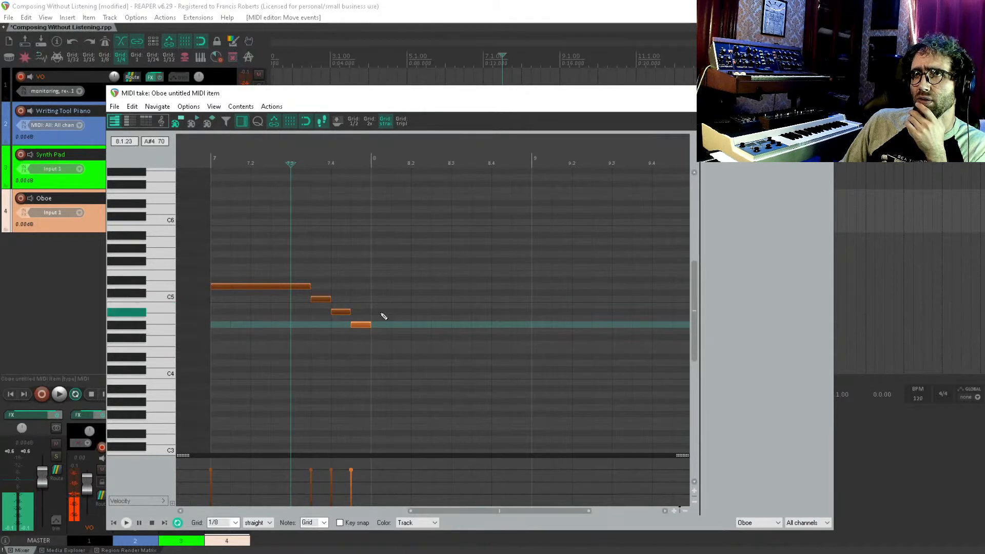
{"action": "left_click_drag", "start_coordinate": [414, 303], "coordinate": [365, 367]}
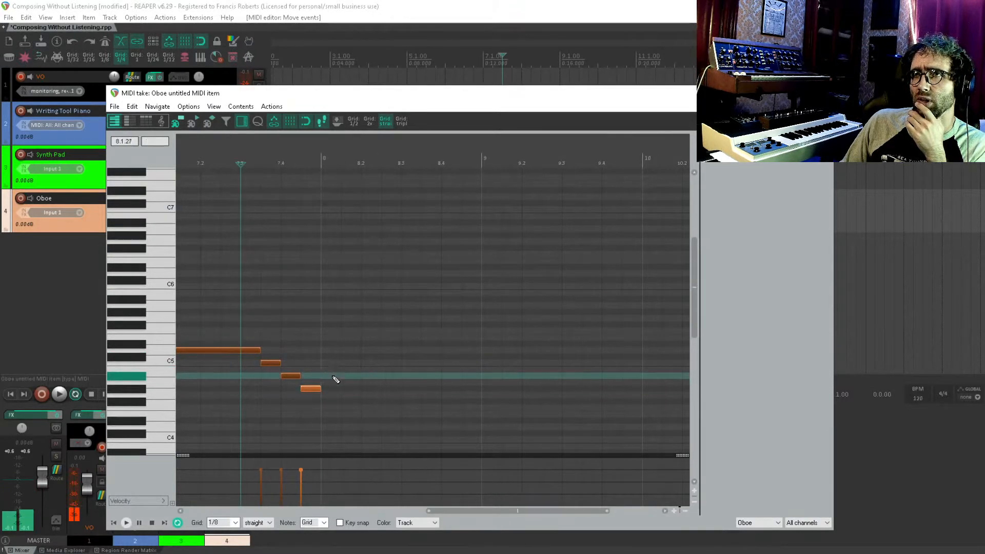
{"action": "left_click", "coordinate": [332, 376]}
{"action": "left_click", "coordinate": [354, 389]}
{"action": "left_click", "coordinate": [369, 377]}
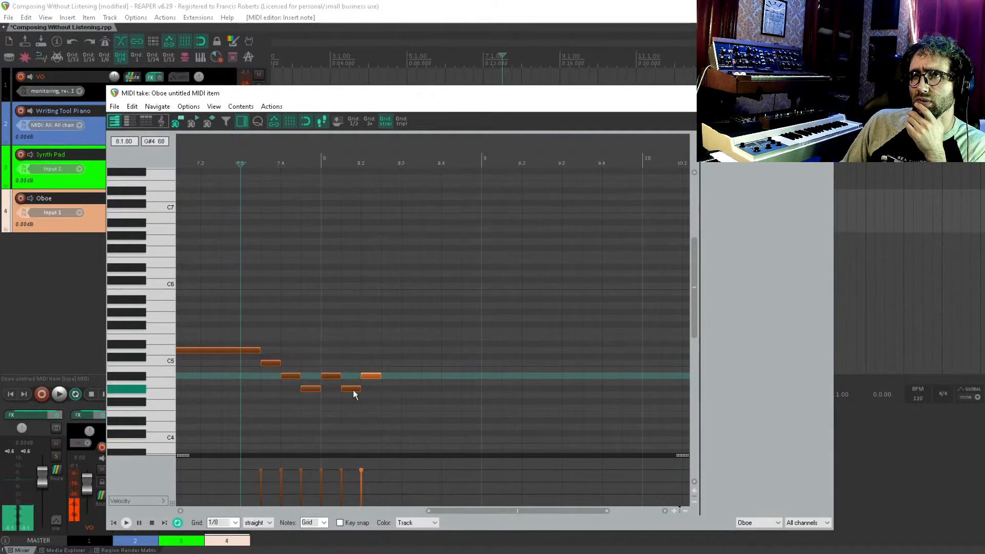
{"action": "scroll", "coordinate": [354, 388], "scroll_direction": "left", "scroll_amount": 3}
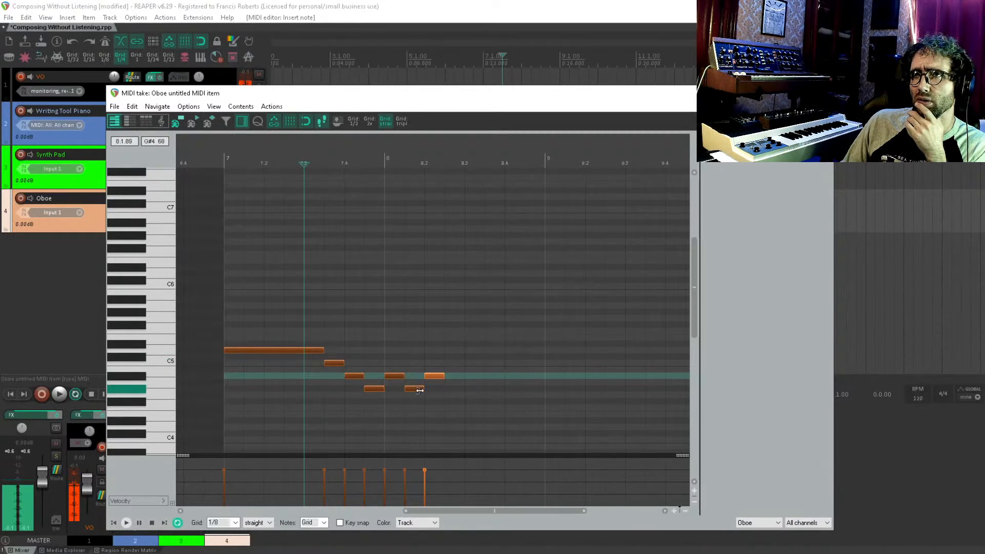
{"action": "left_click", "coordinate": [457, 364]}
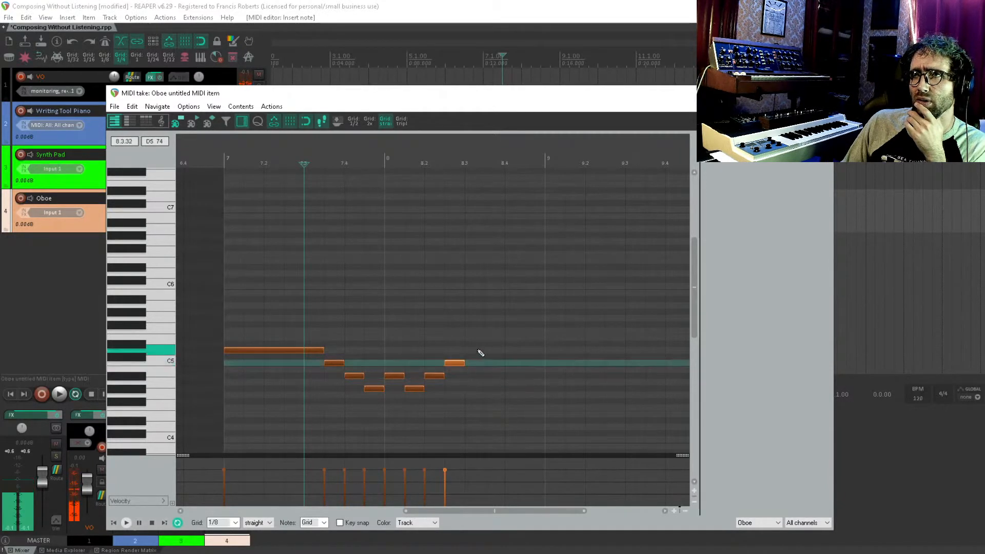
{"action": "left_click", "coordinate": [474, 350]}
{"action": "left_click", "coordinate": [495, 343]}
{"action": "left_click_drag", "start_coordinate": [511, 332], "coordinate": [538, 334]}
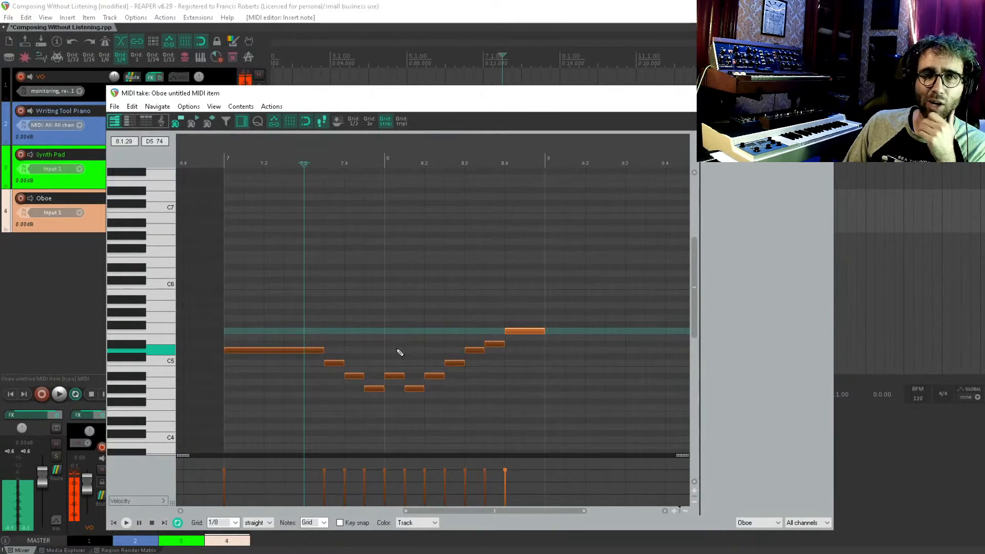
Step: Select all oboe notes in bars 7 and 8 and copy them to start at bar 9
{"action": "scroll", "coordinate": [491, 330], "scroll_direction": "down", "scroll_amount": 3}
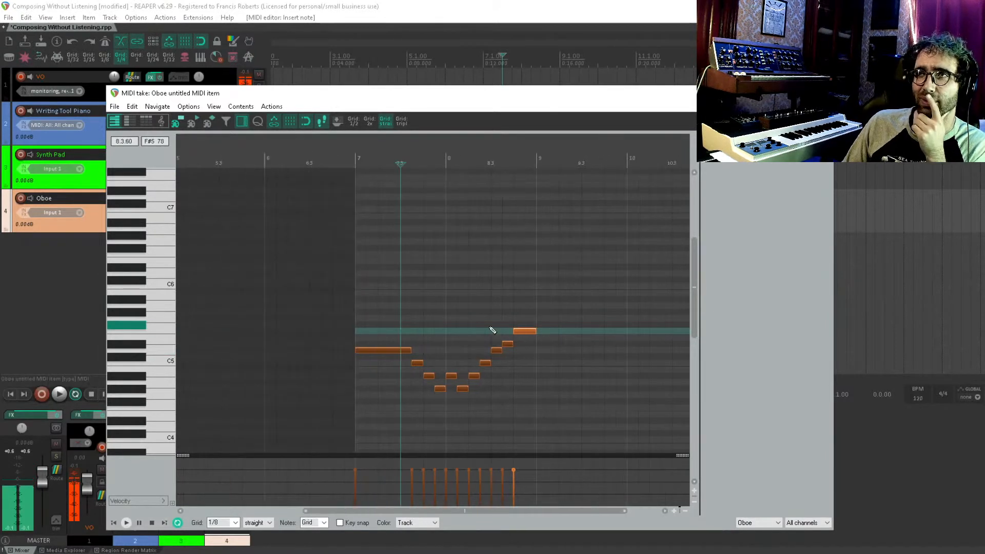
{"action": "left_click_drag", "start_coordinate": [491, 330], "coordinate": [374, 278]}
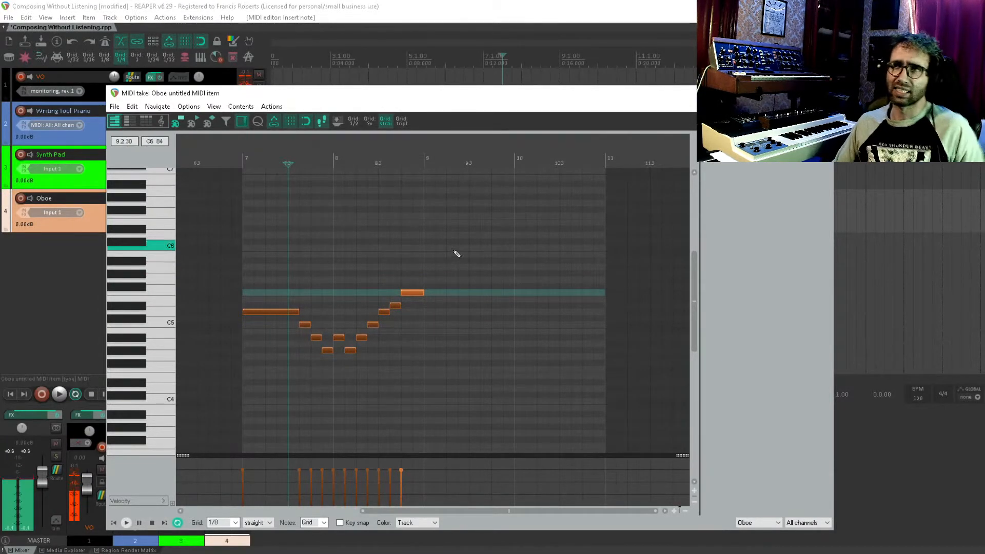
{"action": "left_click_drag", "start_coordinate": [456, 251], "coordinate": [205, 443]}
{"action": "left_click_drag", "start_coordinate": [258, 300], "coordinate": [469, 298]}
Step: Replace the long D5 at bar 9 with quarter notes G#5 and F5 and an eighth-note D5, and close the MIDI editor
{"action": "scroll", "coordinate": [428, 333], "scroll_direction": "up", "scroll_amount": 3}
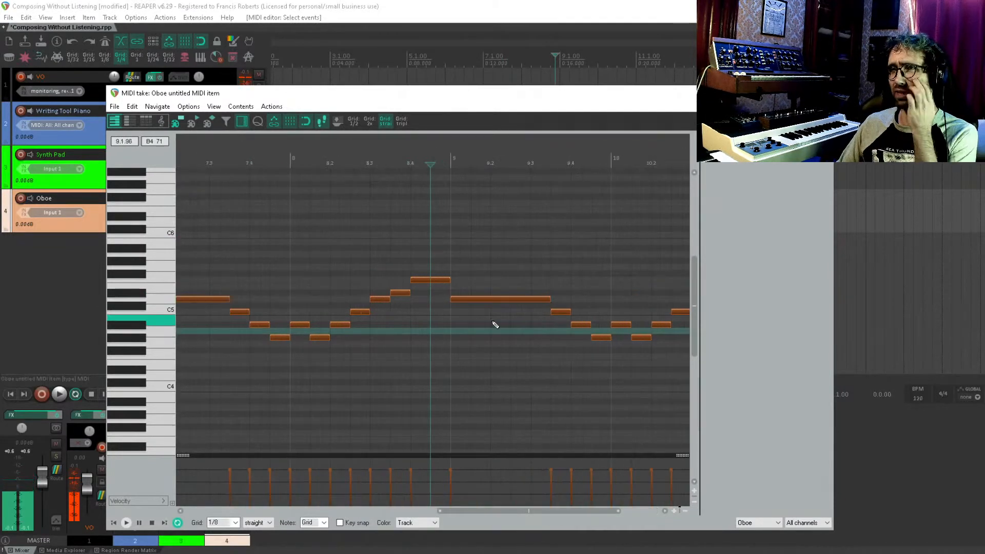
{"action": "left_click_drag", "start_coordinate": [477, 325], "coordinate": [324, 341]}
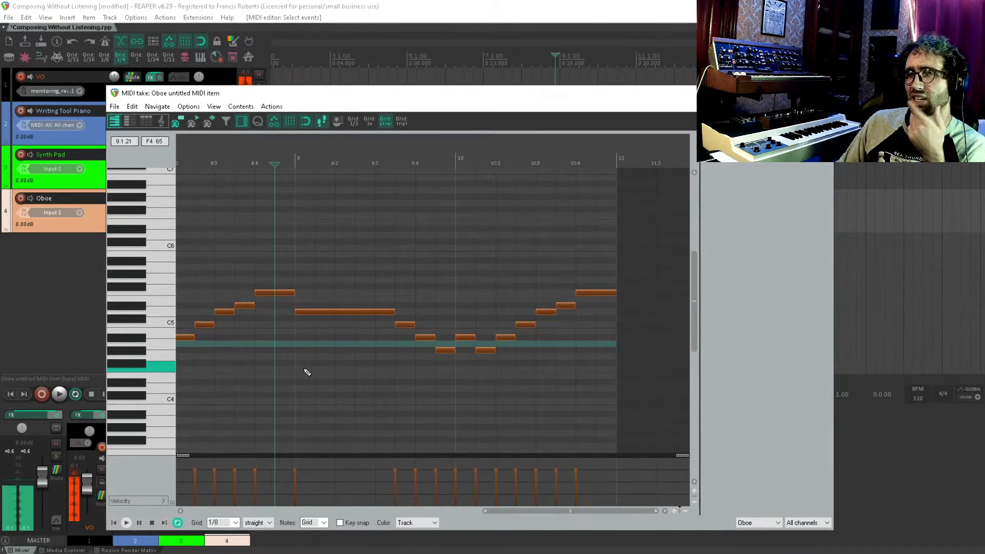
{"action": "left_click", "coordinate": [312, 296]}
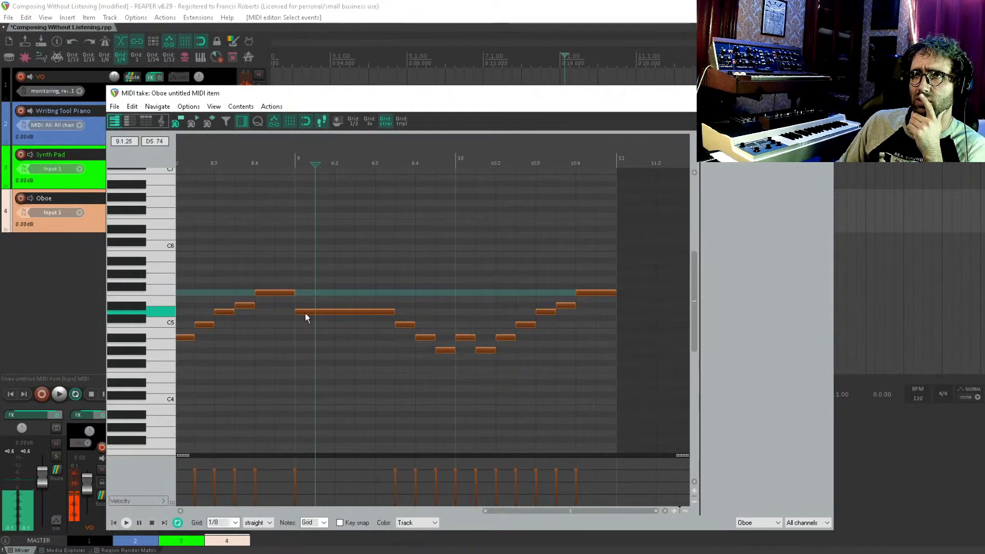
{"action": "left_click_drag", "start_coordinate": [305, 312], "coordinate": [308, 273]}
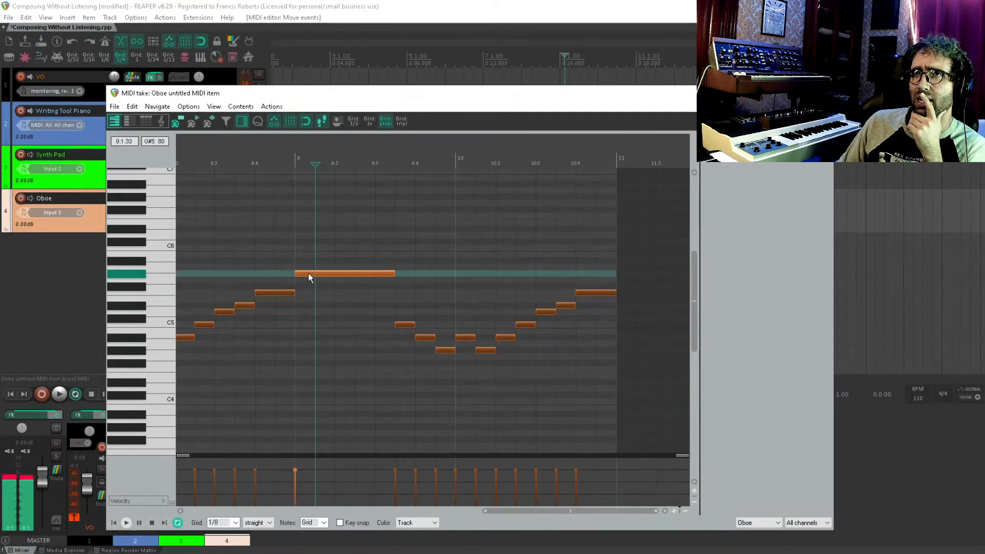
{"action": "mouse_move", "coordinate": [370, 272]}
{"action": "left_mouse_down"}
{"action": "mouse_move", "coordinate": [315, 272]}
{"action": "mouse_move", "coordinate": [367, 292]}
{"action": "left_mouse_up"}
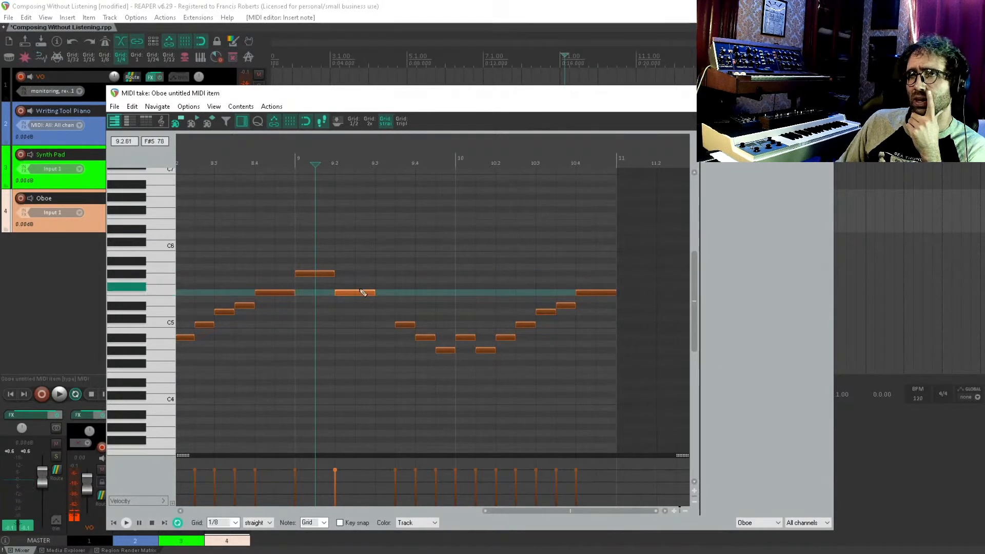
{"action": "left_click", "coordinate": [389, 313]}
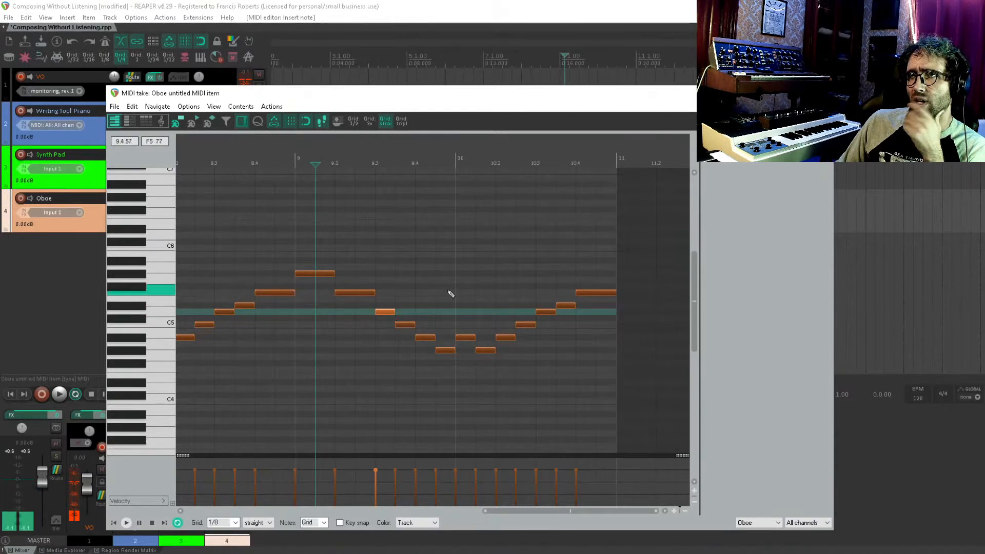
{"action": "scroll", "coordinate": [494, 283], "scroll_direction": "down", "scroll_amount": 3}
{"action": "scroll", "coordinate": [494, 282], "scroll_direction": "down", "scroll_amount": 3}
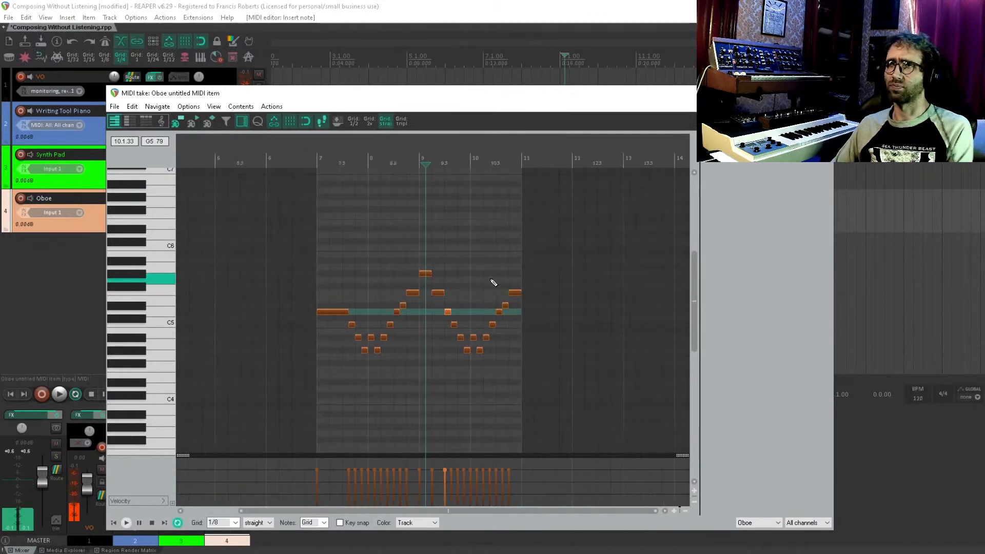
{"action": "key", "text": "Escape"}
{"action": "left_click", "coordinate": [577, 226]}
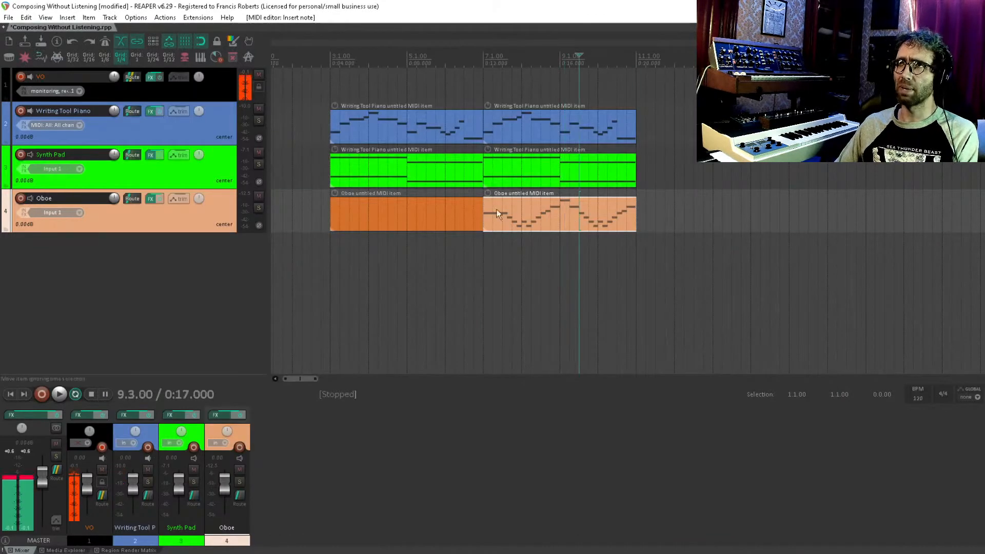
Step: Add a pickup of eighth notes F3, G3, G#3 and A#3 from beat 3 of bar 6 in the first Oboe item, and close the editor
{"action": "double_click", "coordinate": [466, 217]}
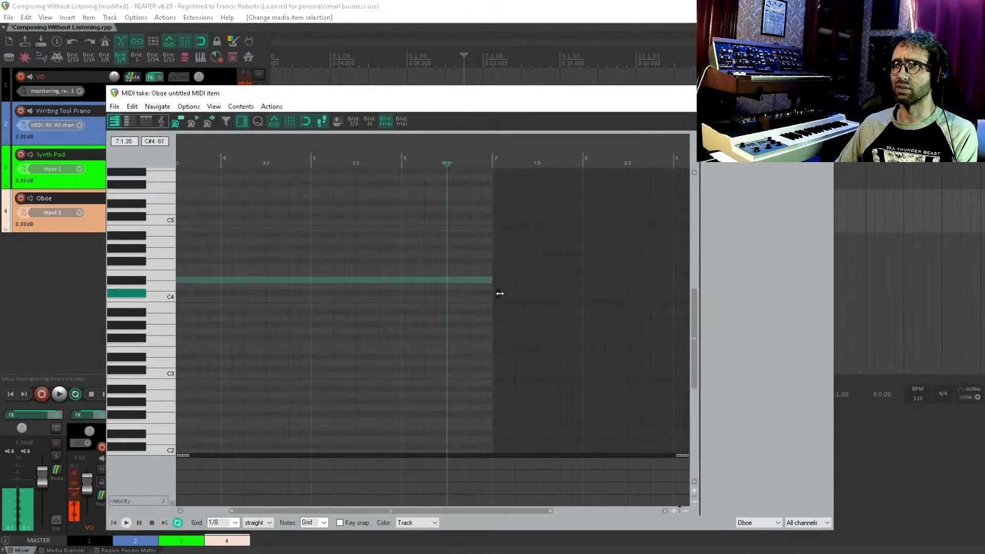
{"action": "scroll", "coordinate": [495, 299], "scroll_direction": "up", "scroll_amount": 2}
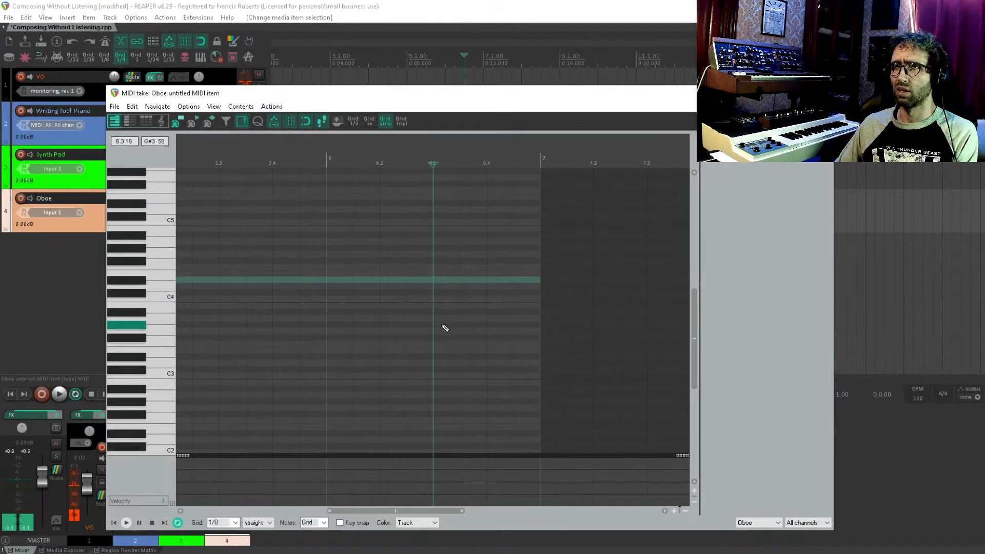
{"action": "left_click_drag", "start_coordinate": [445, 350], "coordinate": [483, 331]}
{"action": "left_click", "coordinate": [471, 337]}
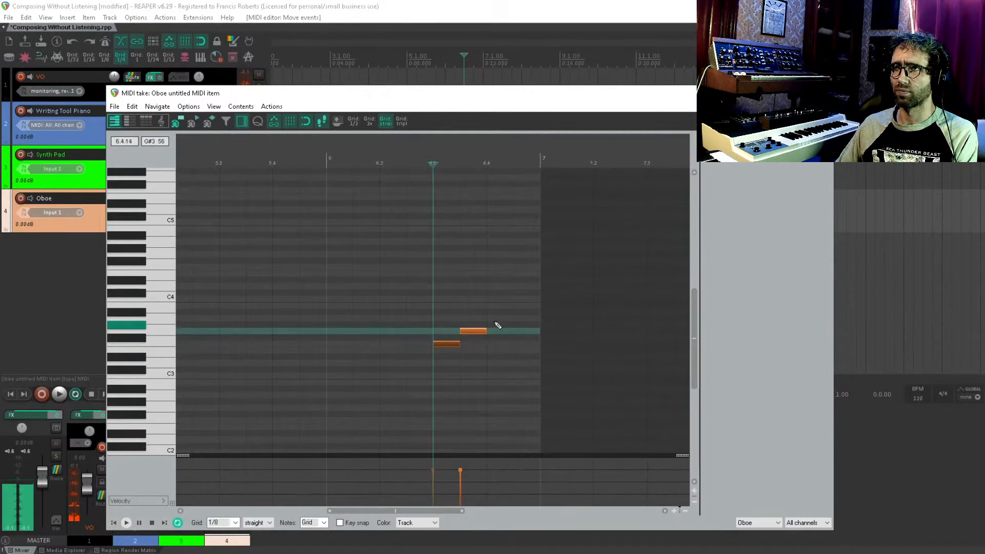
{"action": "left_click", "coordinate": [497, 324]}
{"action": "left_click", "coordinate": [529, 314]}
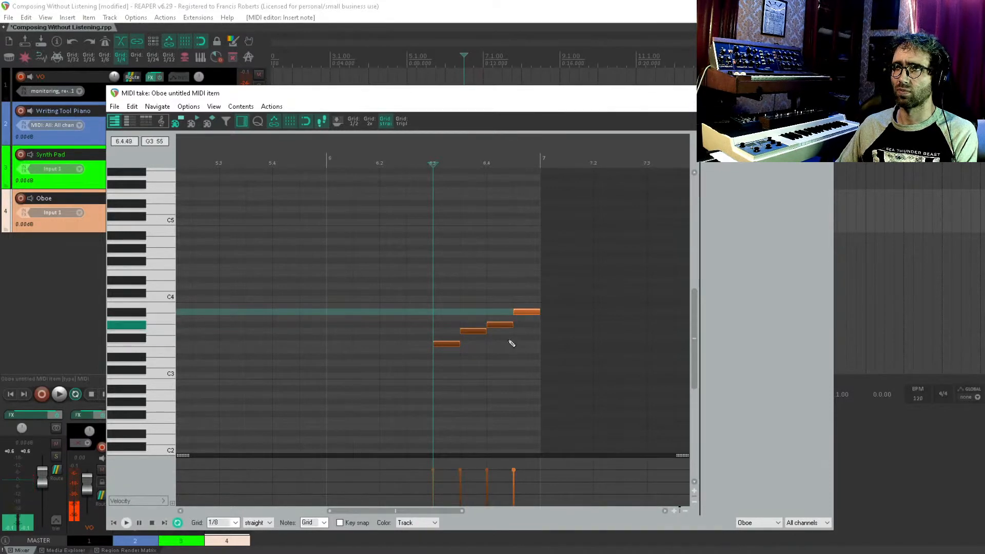
{"action": "key", "text": "Escape"}
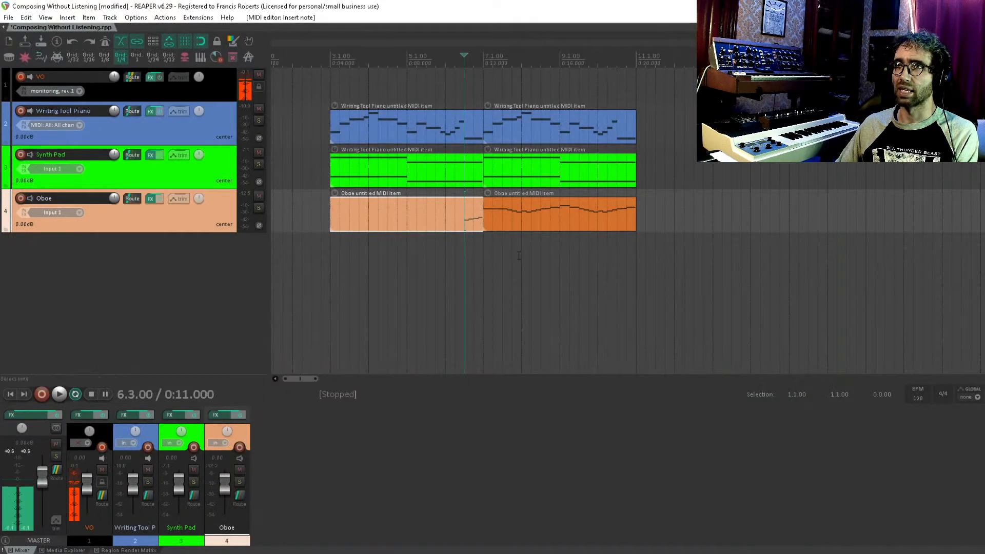
Step: Replace the pickup in the first Oboe item with eighth notes G#3, A#3, C4 and D4 from beat 3 of bar 6, and close the editor
{"action": "double_click", "coordinate": [472, 223]}
{"action": "scroll", "coordinate": [473, 357], "scroll_direction": "up", "scroll_amount": 2}
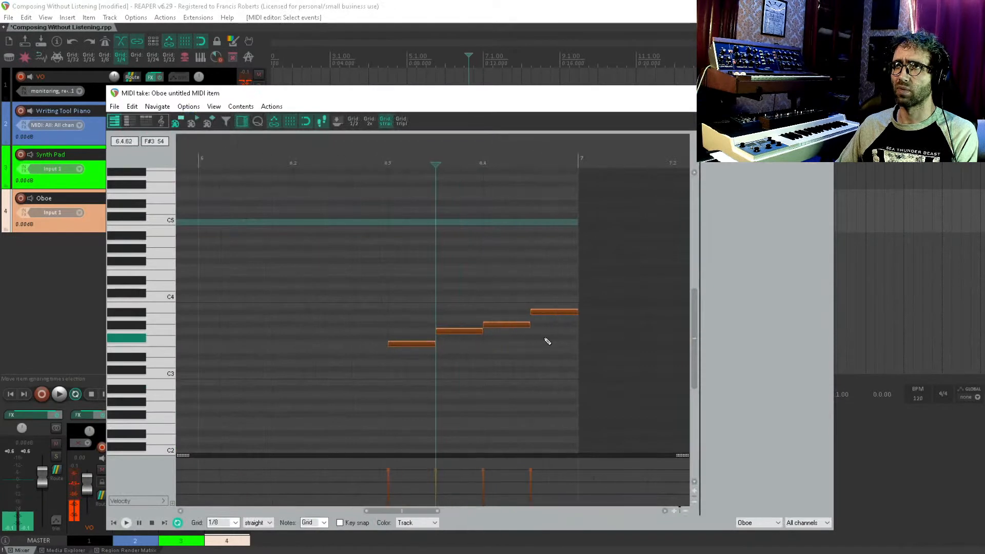
{"action": "scroll", "coordinate": [534, 334], "scroll_direction": "down", "scroll_amount": 1}
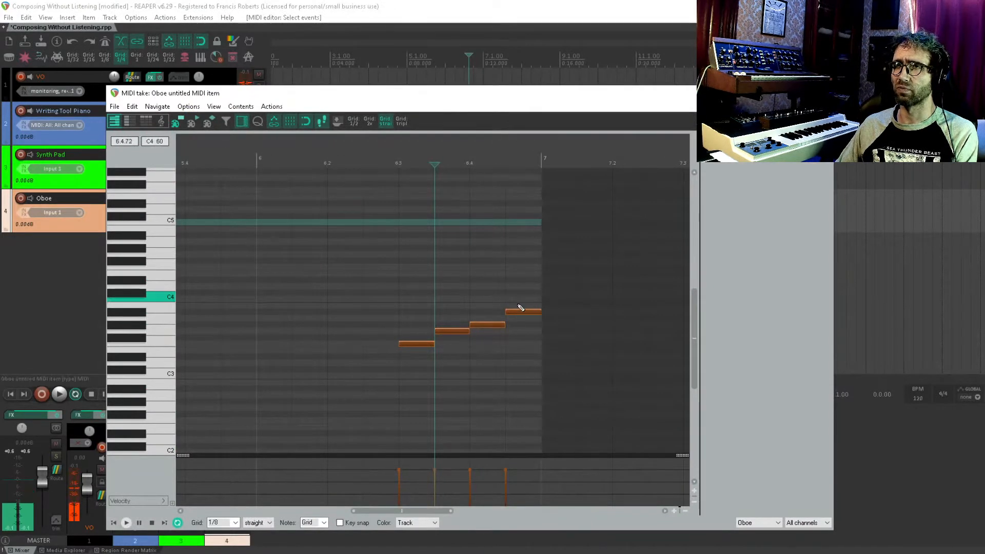
{"action": "left_click_drag", "start_coordinate": [390, 248], "coordinate": [605, 363]}
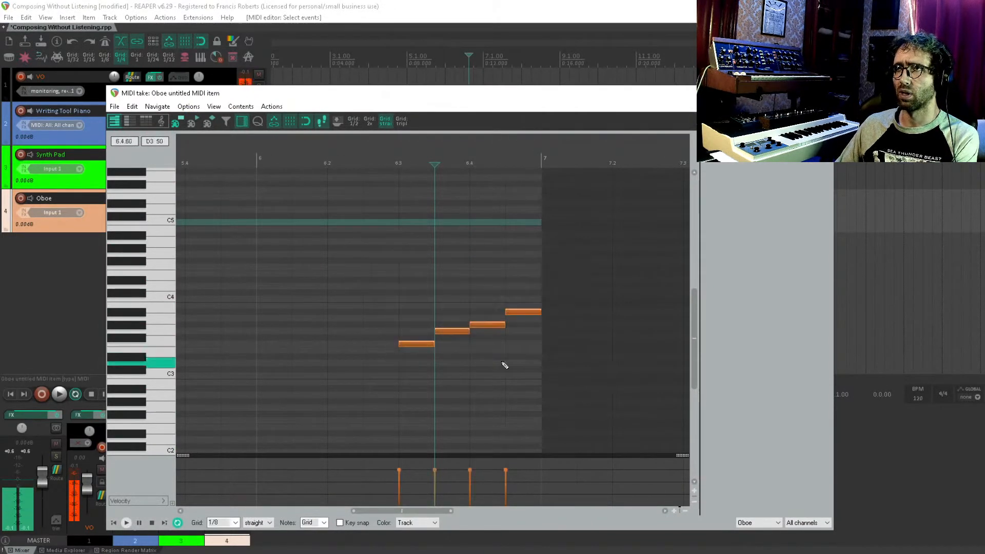
{"action": "key", "text": "Delete"}
{"action": "left_click", "coordinate": [427, 324]}
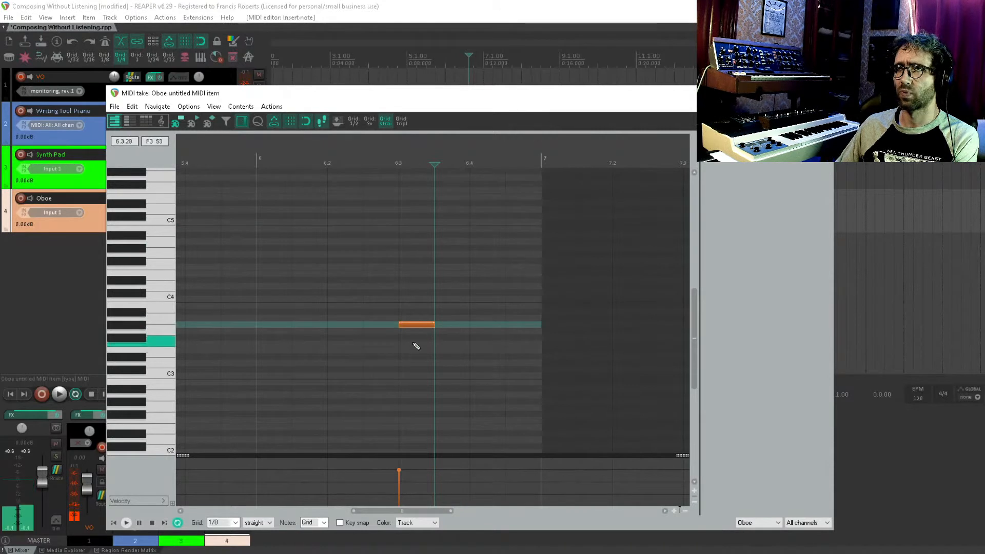
{"action": "left_click", "coordinate": [454, 311]}
{"action": "left_click", "coordinate": [495, 298]}
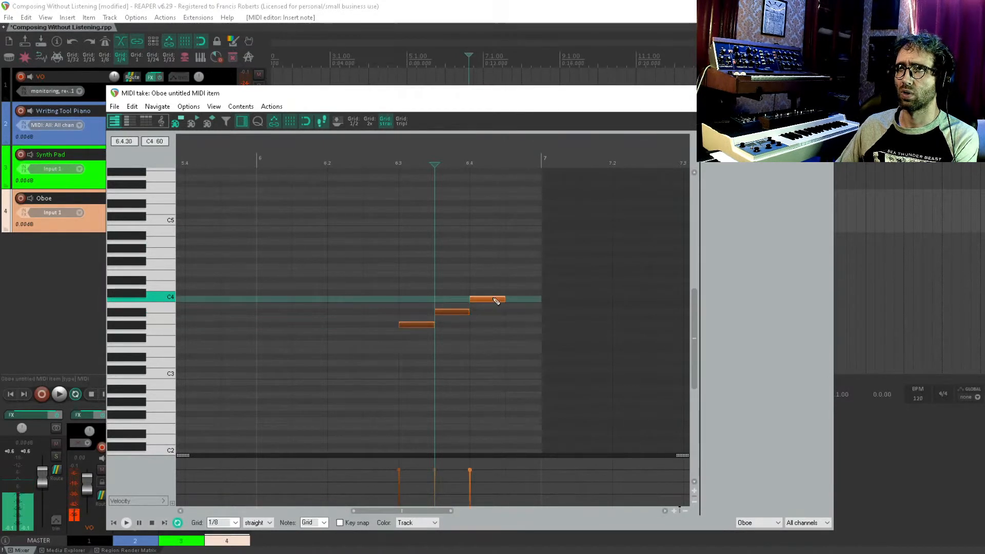
{"action": "left_click", "coordinate": [531, 286]}
{"action": "key", "text": "Escape"}
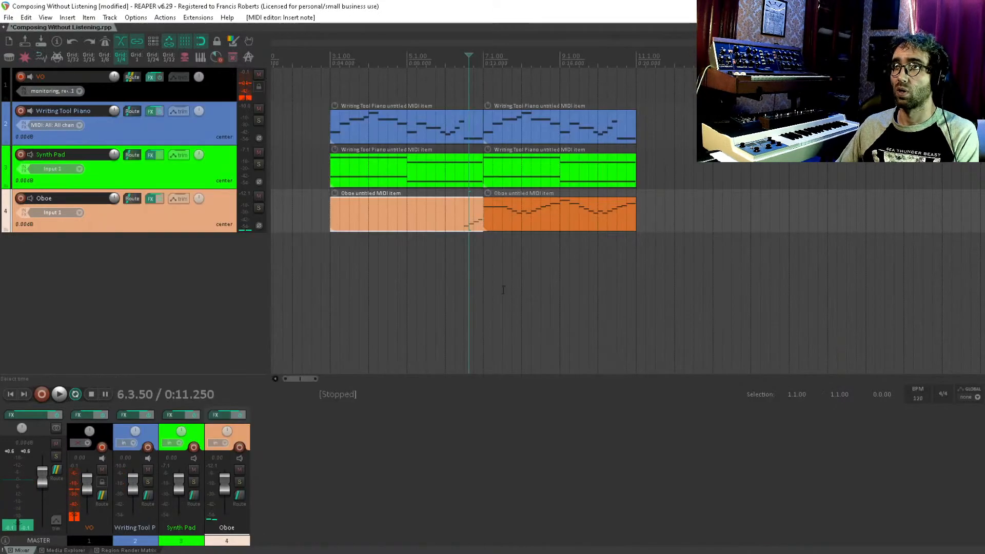
Step: Move all four oboe pickup notes up one octave to G#4, A#4, C5 and D5, and close the MIDI editor
{"action": "double_click", "coordinate": [460, 200]}
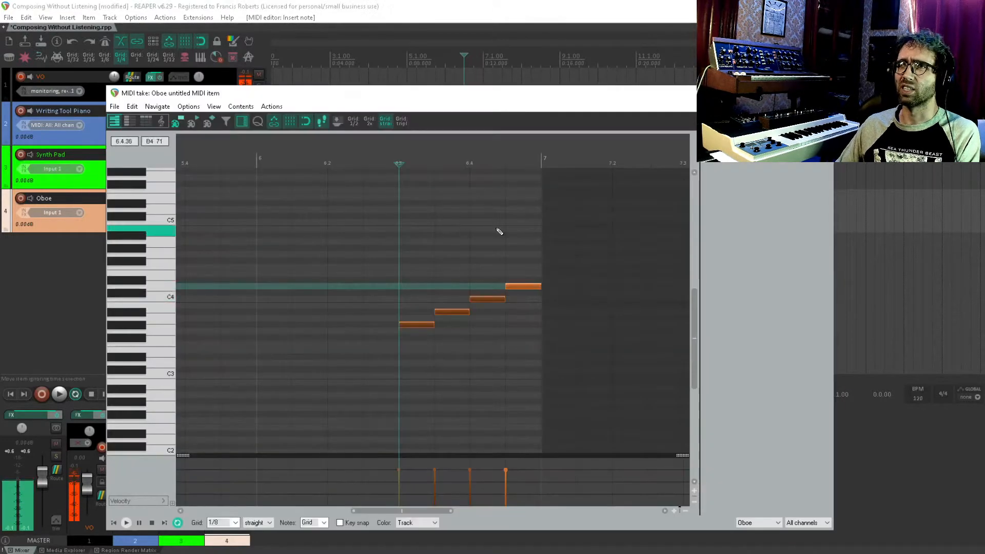
{"action": "left_click_drag", "start_coordinate": [429, 389], "coordinate": [439, 318]}
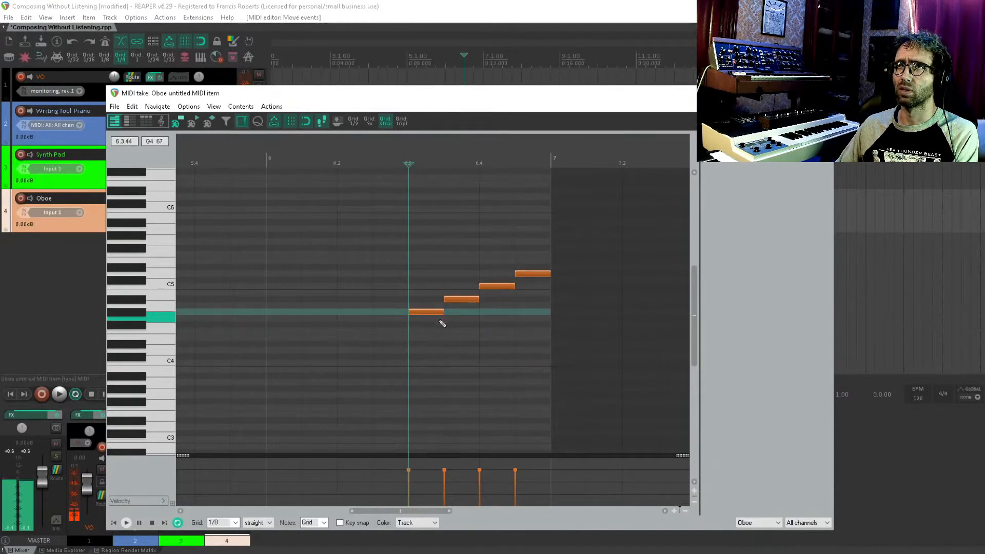
{"action": "key", "text": "Escape"}
{"action": "double_click", "coordinate": [476, 217]}
{"action": "key", "text": "Escape"}
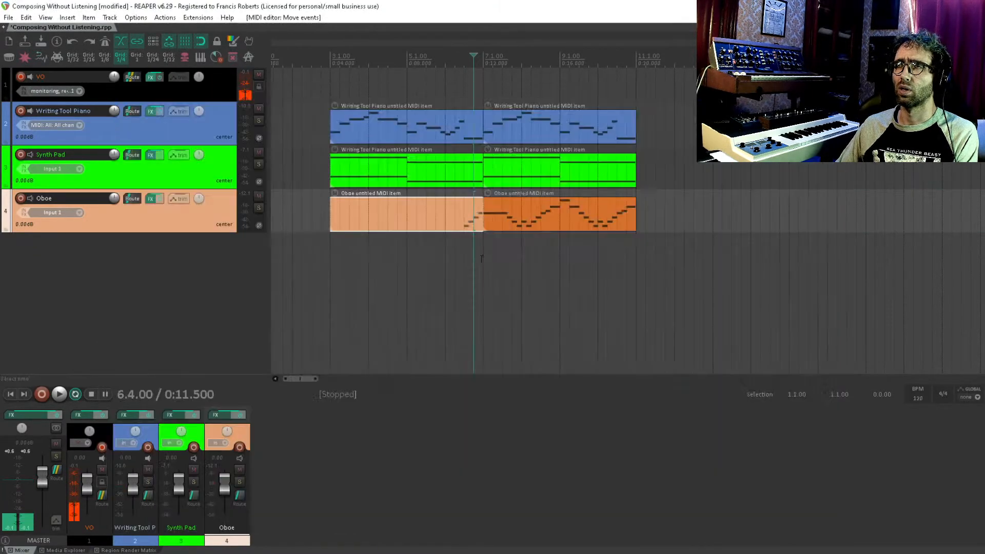
Step: Delete the last D5 of the oboe pickup and move the remaining three notes one eighth note later, up to bar 7
{"action": "scroll", "coordinate": [494, 279], "scroll_direction": "up", "scroll_amount": 5}
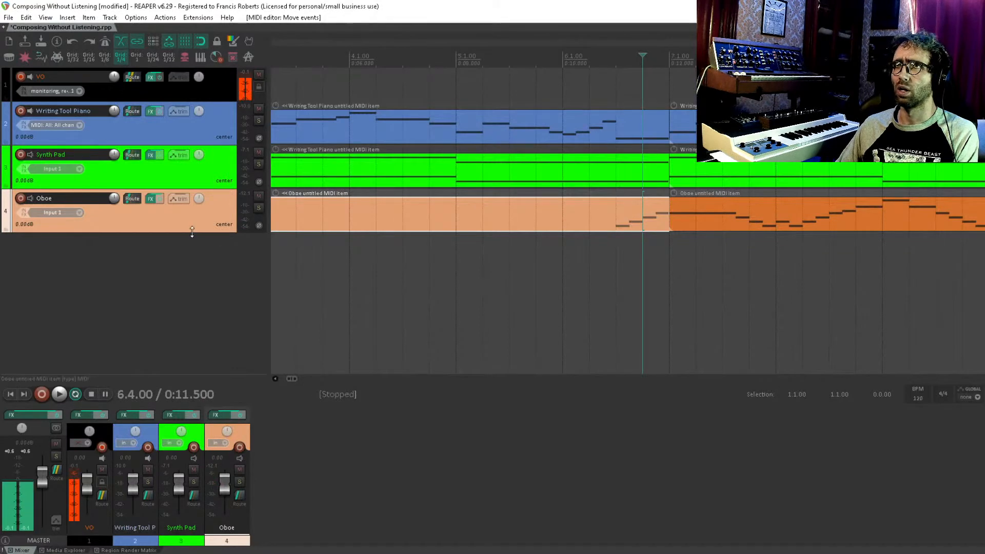
{"action": "left_click_drag", "start_coordinate": [192, 232], "coordinate": [194, 290]}
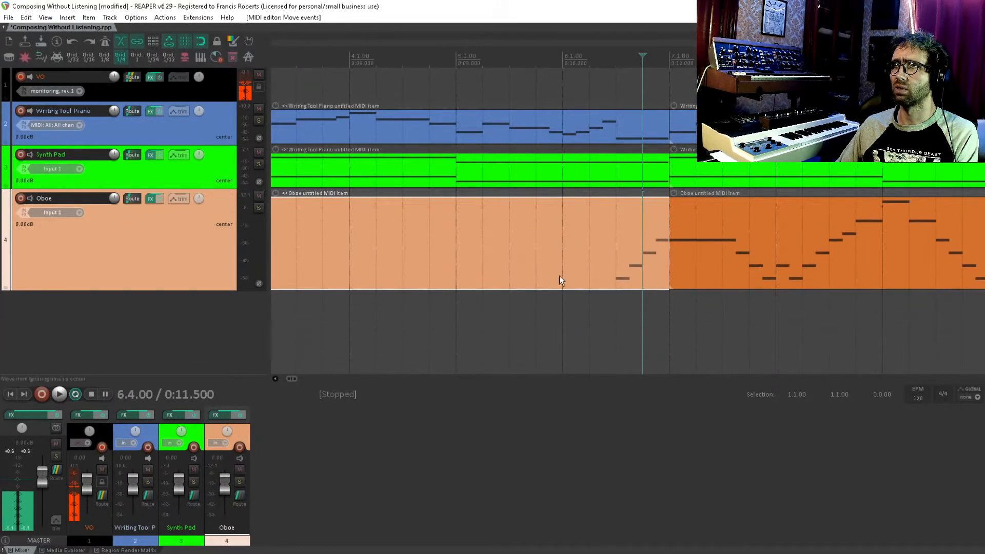
{"action": "double_click", "coordinate": [651, 235]}
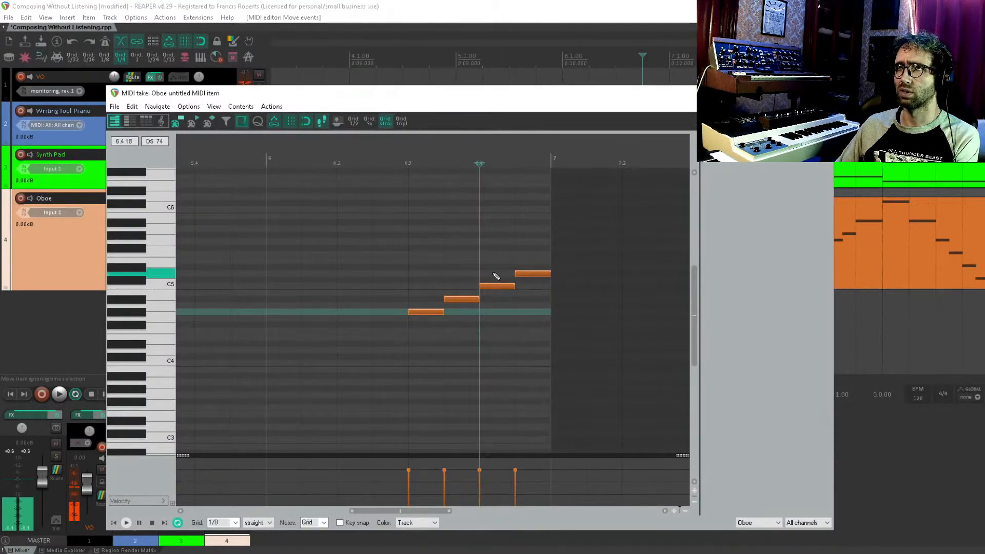
{"action": "double_click", "coordinate": [531, 273]}
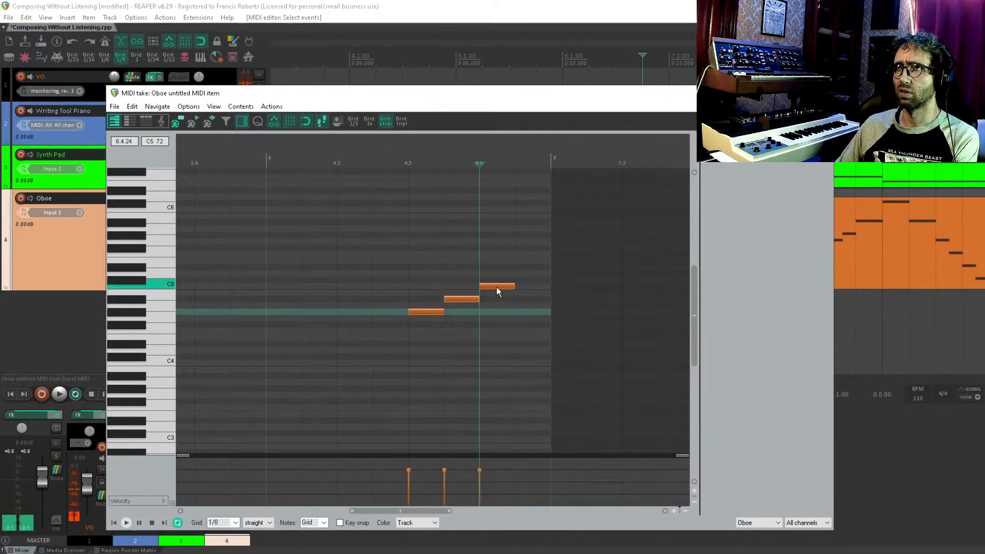
{"action": "left_click_drag", "start_coordinate": [496, 287], "coordinate": [525, 290]}
{"action": "key", "text": "Escape"}
{"action": "left_click_drag", "start_coordinate": [746, 313], "coordinate": [595, 310]}
{"action": "scroll", "coordinate": [631, 306], "scroll_direction": "down", "scroll_amount": 4}
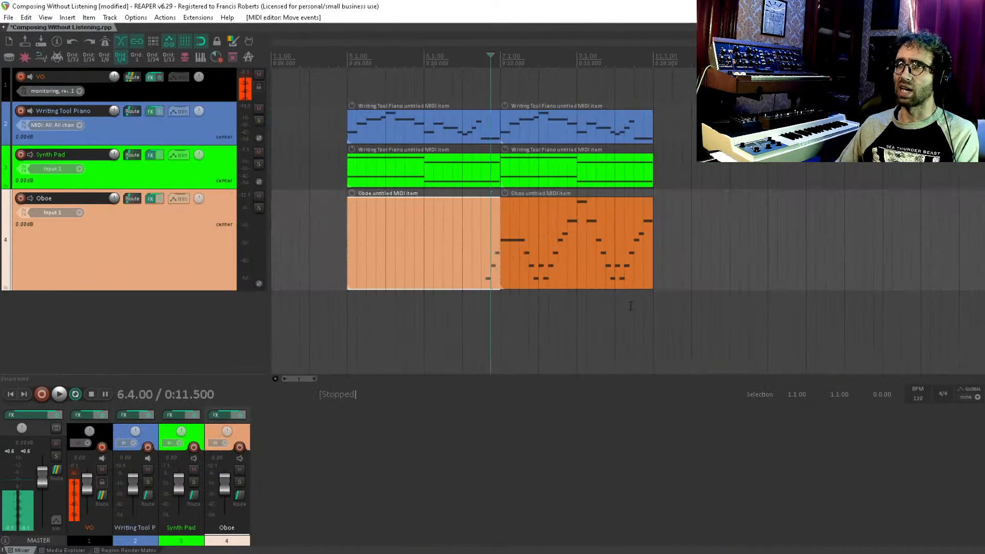
Step: Save the project and play the whole arrangement from bar 3
{"action": "left_click", "coordinate": [632, 306]}
{"action": "key", "text": "ctrl+s"}
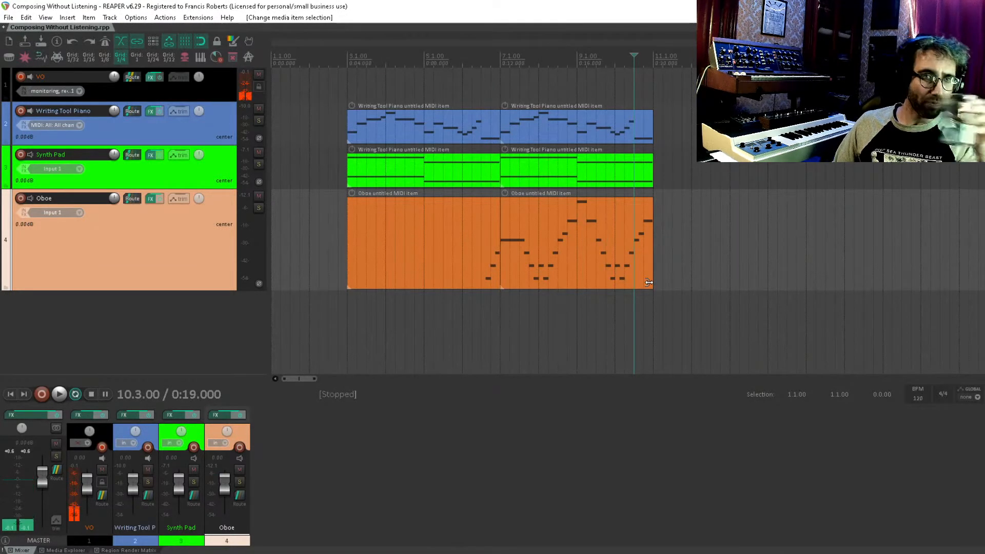
{"action": "left_click", "coordinate": [348, 85]}
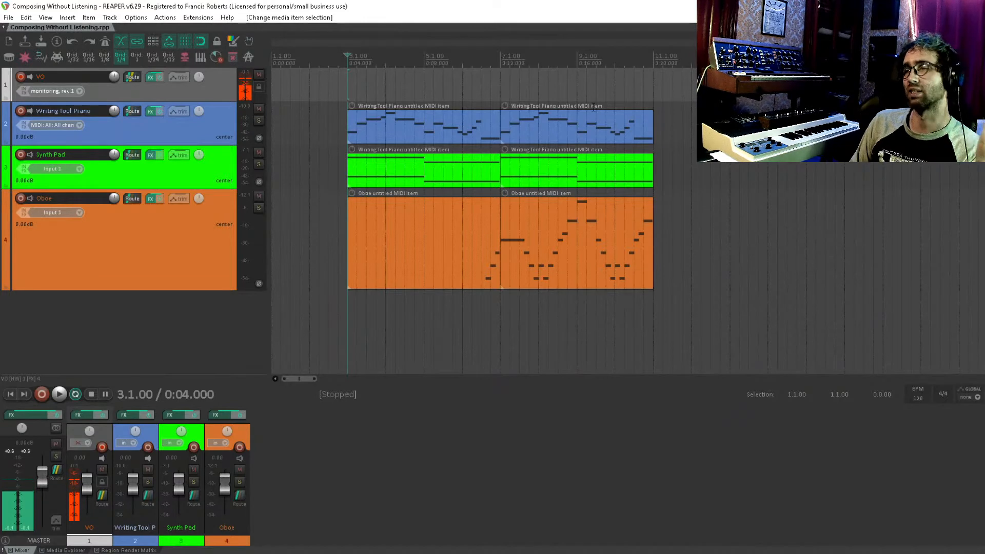
{"action": "key", "text": "space"}
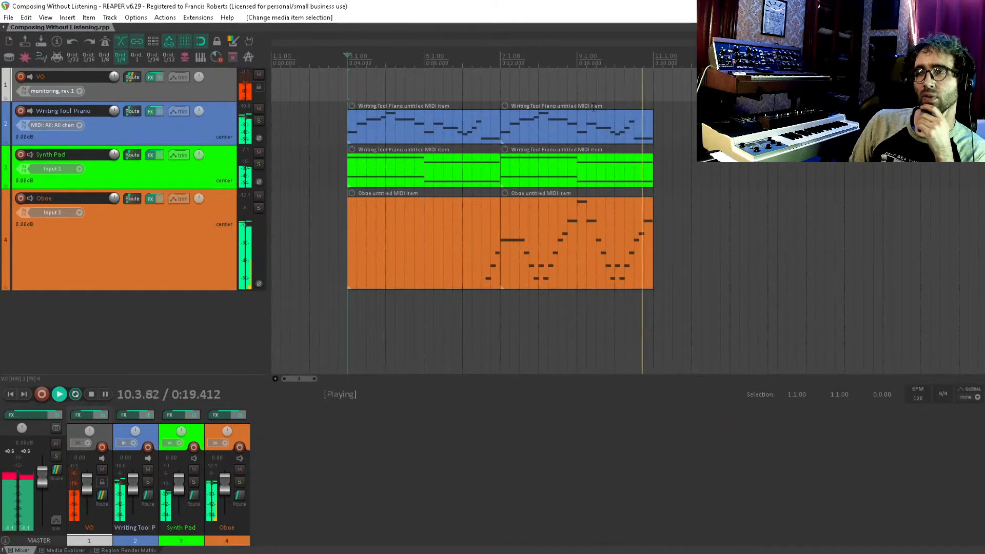
{"action": "key", "text": "space"}
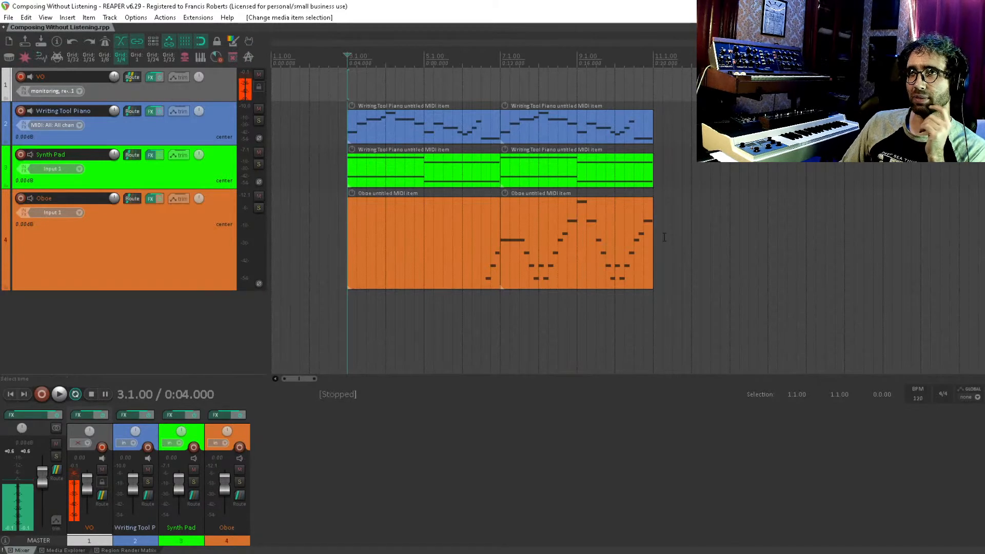
Step: Reduce the height of the Oboe track
{"action": "left_click_drag", "start_coordinate": [641, 220], "coordinate": [594, 218]}
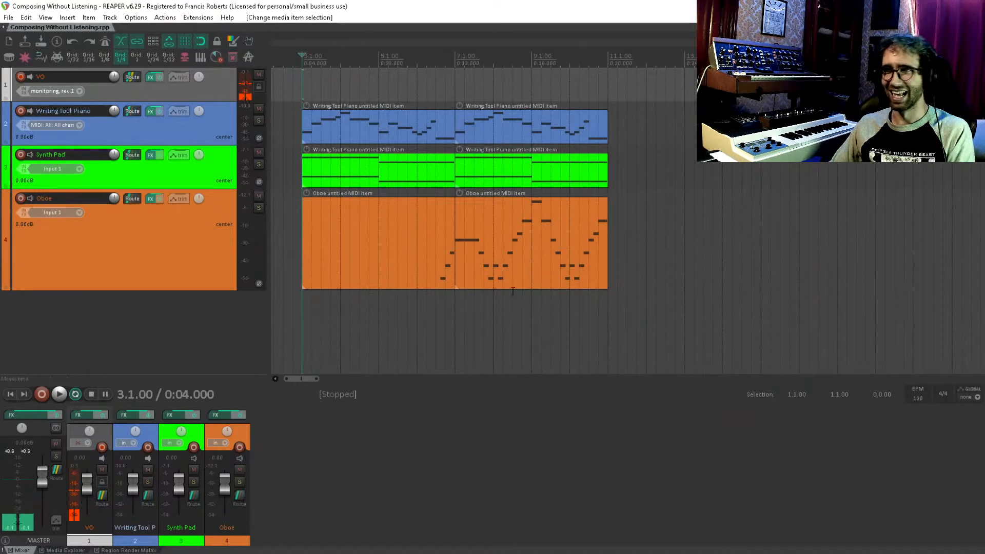
{"action": "scroll", "coordinate": [487, 231], "scroll_direction": "left", "scroll_amount": 1}
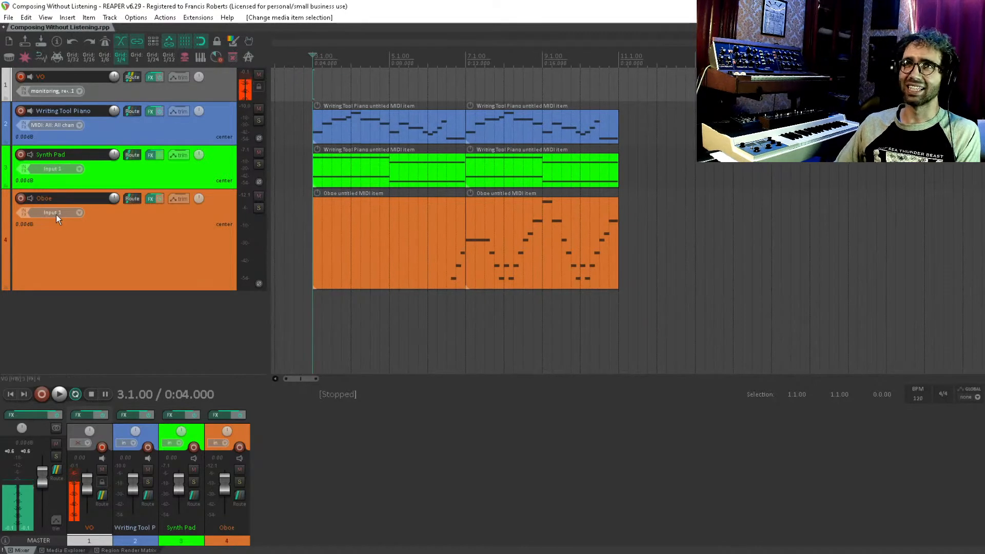
{"action": "left_click", "coordinate": [100, 279]}
{"action": "left_click_drag", "start_coordinate": [102, 291], "coordinate": [184, 243]}
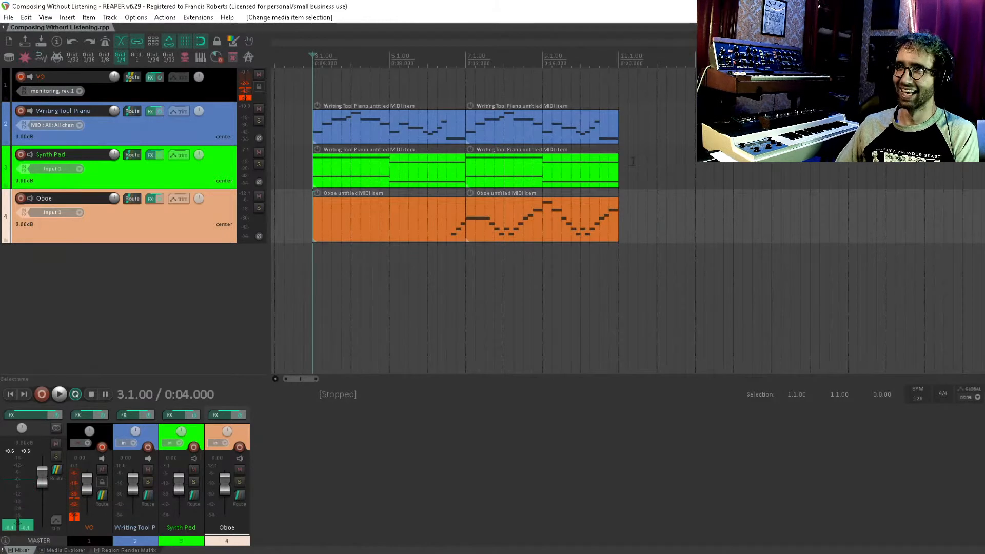
{"action": "left_click", "coordinate": [632, 161]}
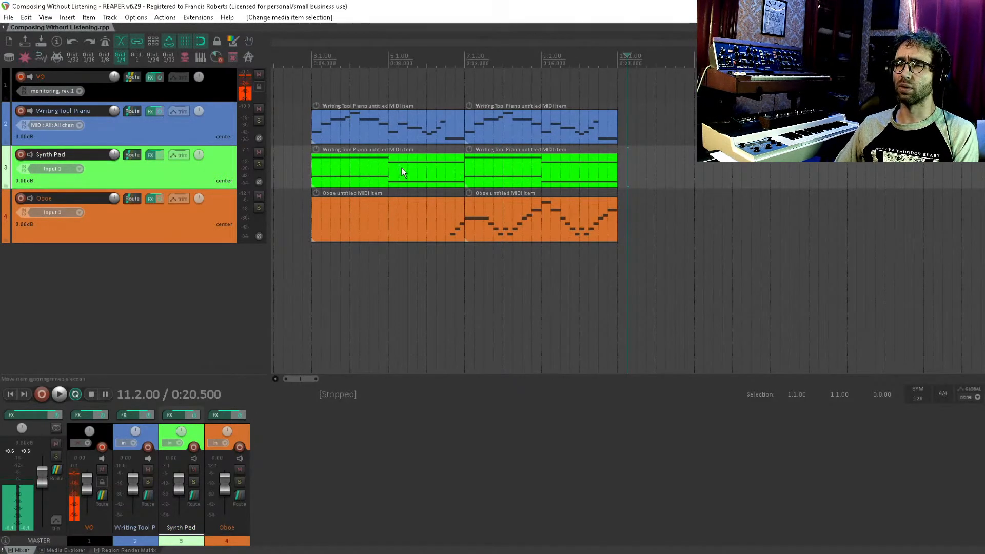
{"action": "left_click", "coordinate": [340, 167]}
{"action": "left_click", "coordinate": [320, 171]}
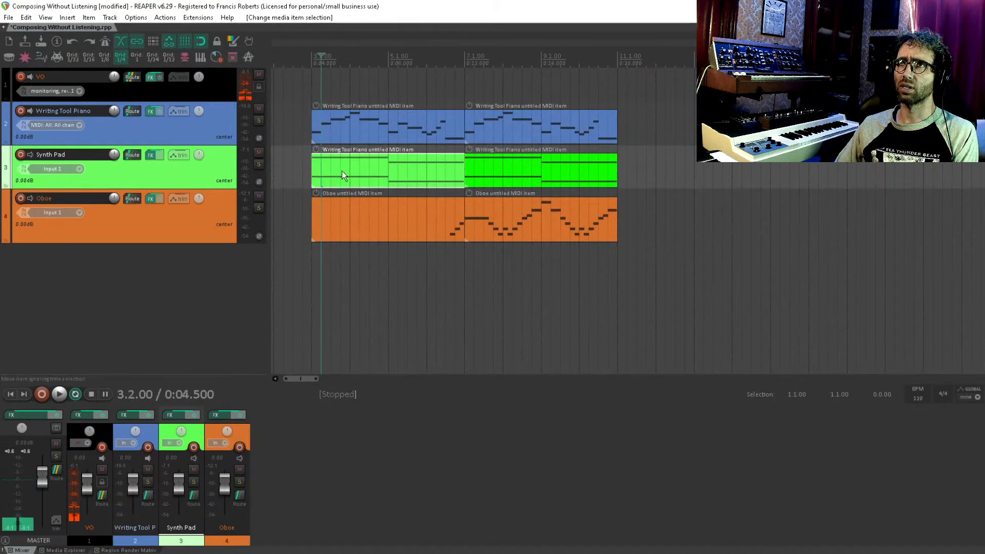
{"action": "left_click", "coordinate": [331, 170]}
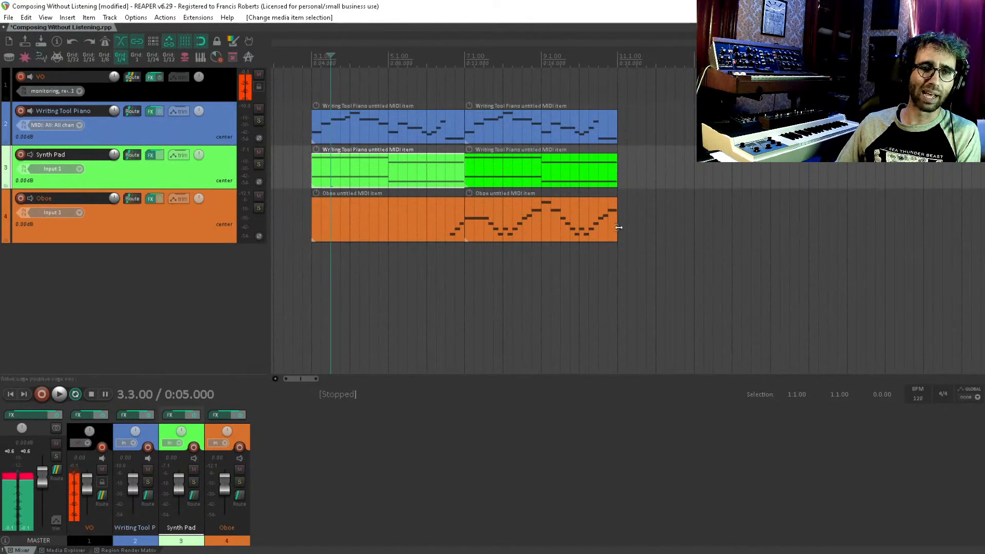
{"action": "scroll", "coordinate": [550, 212], "scroll_direction": "right", "scroll_amount": 3}
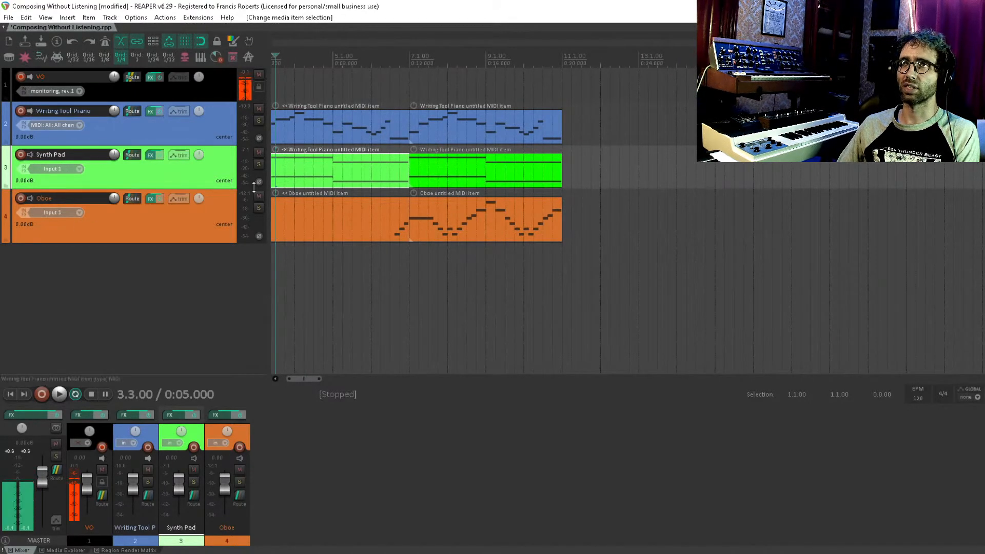
Step: Mute the Oboe track and copy the second Synth Pad item to start at bar 11
{"action": "left_click", "coordinate": [260, 196]}
{"action": "scroll", "coordinate": [621, 137], "scroll_direction": "left", "scroll_amount": 2}
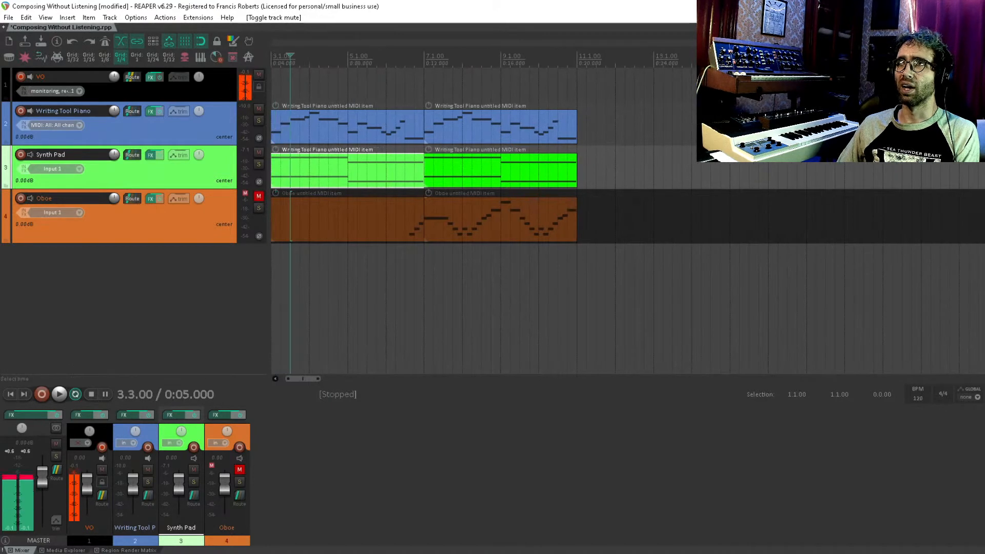
{"action": "left_click", "coordinate": [511, 169]}
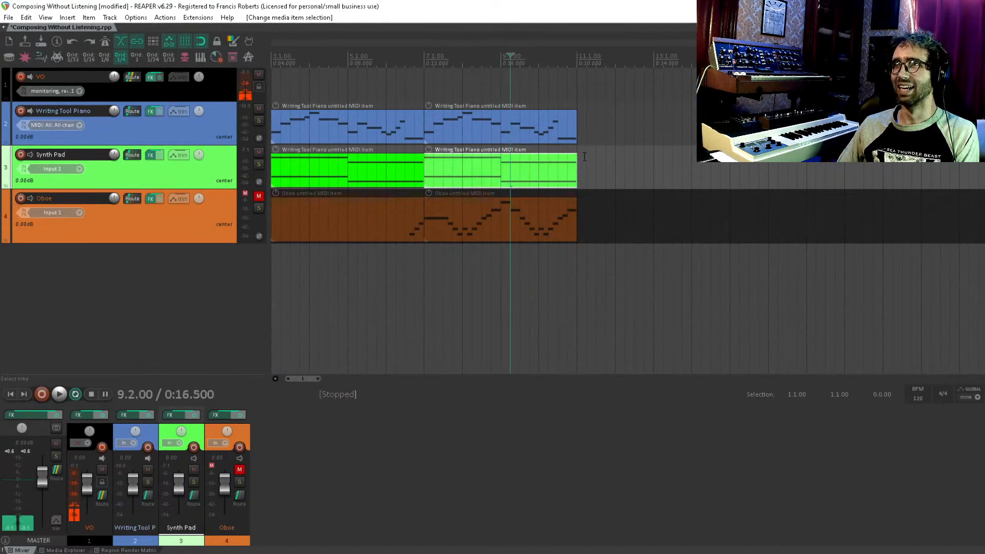
{"action": "left_click", "coordinate": [584, 157]}
{"action": "left_click", "coordinate": [570, 179]}
{"action": "left_click_drag", "start_coordinate": [476, 180], "coordinate": [604, 175]}
{"action": "double_click", "coordinate": [599, 171]}
{"action": "key", "text": "Escape"}
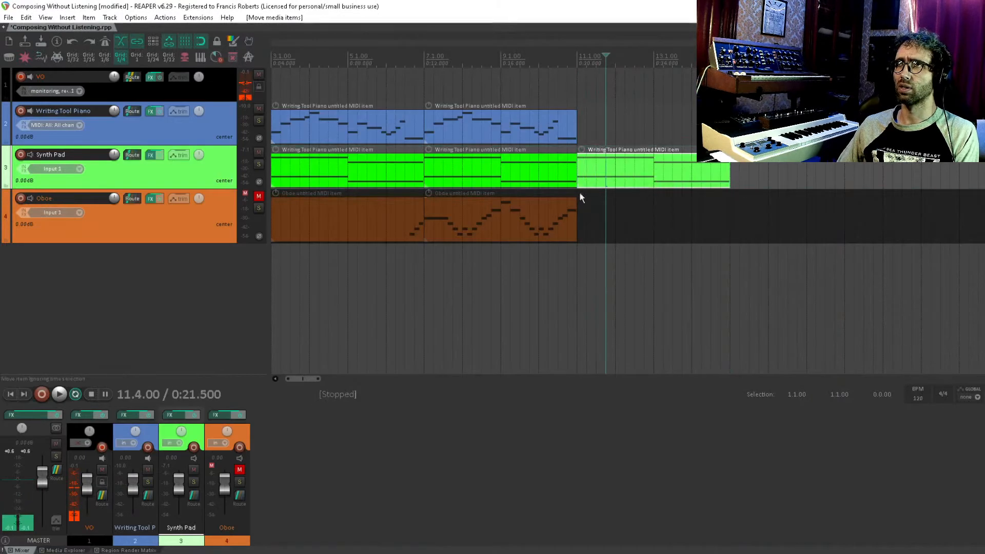
Step: Raise the notes of the Synth Pad item at bar 11 by four semitones, G#3 to C4, and duplicate the item to bar 15
{"action": "double_click", "coordinate": [585, 182]}
{"action": "scroll", "coordinate": [588, 240], "scroll_direction": "up", "scroll_amount": 2}
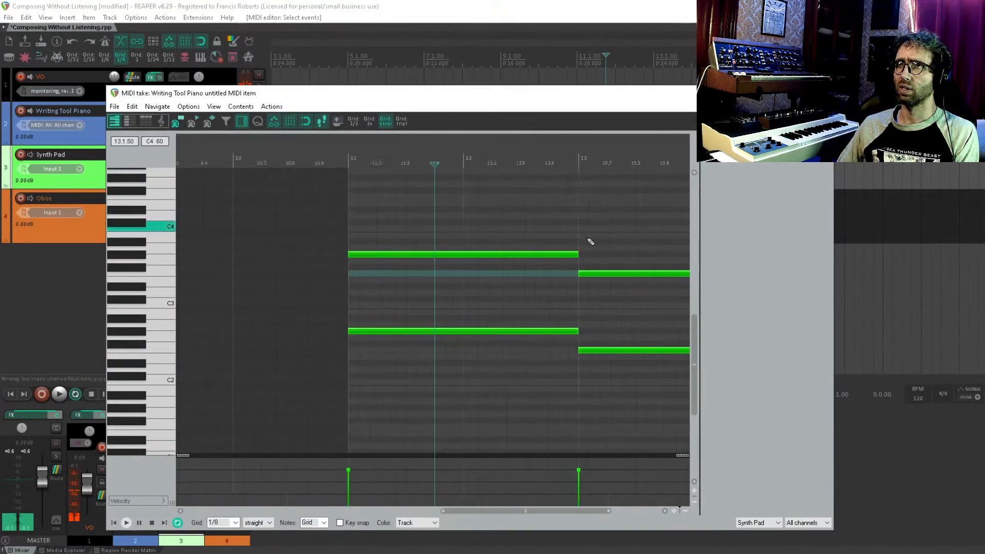
{"action": "left_click_drag", "start_coordinate": [389, 205], "coordinate": [395, 283]}
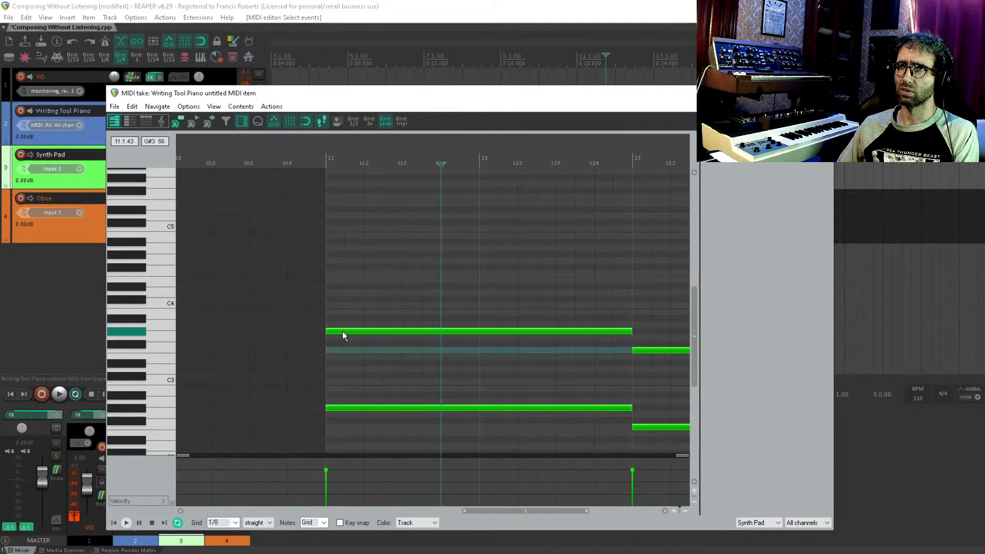
{"action": "left_click_drag", "start_coordinate": [343, 331], "coordinate": [344, 305]}
{"action": "key", "text": "Escape"}
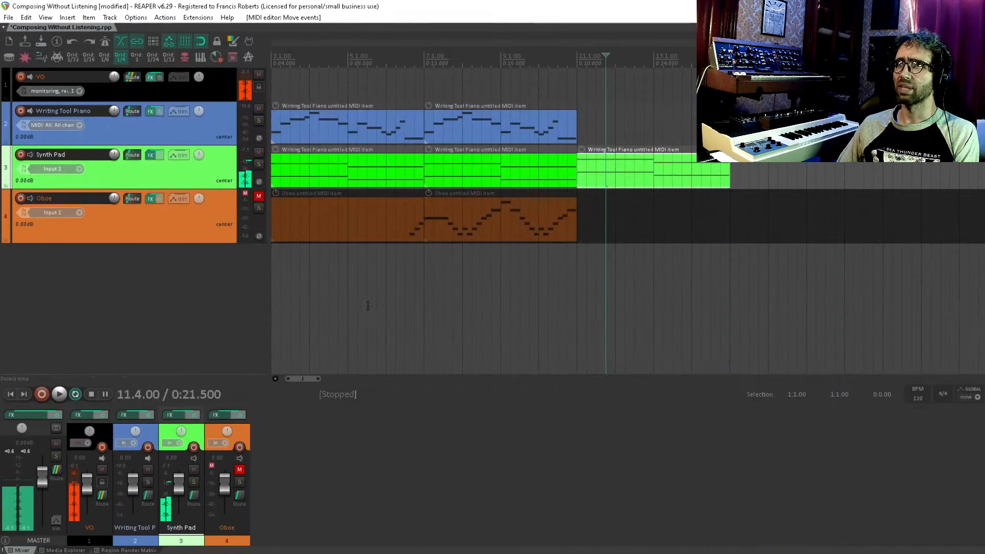
{"action": "left_click", "coordinate": [651, 177]}
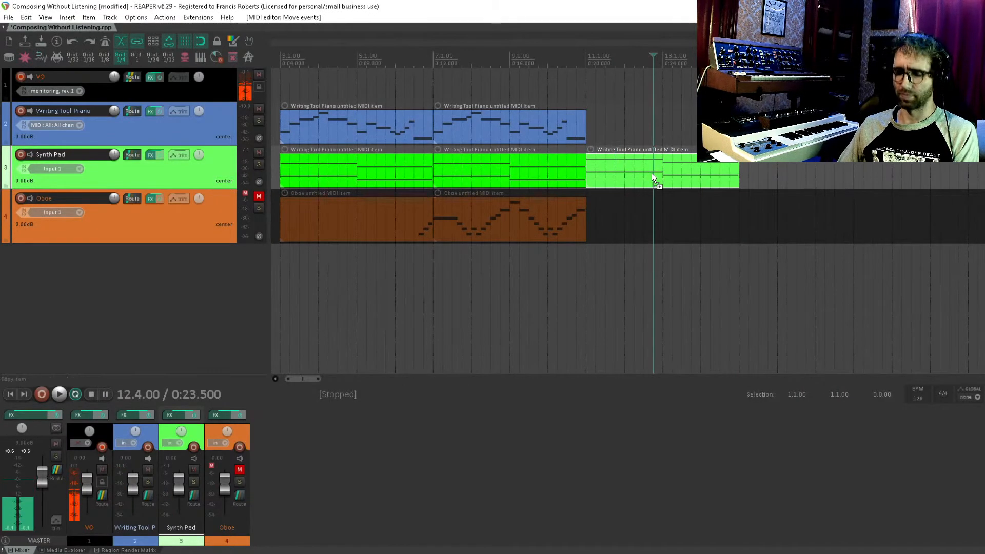
{"action": "key", "text": "ctrl+d"}
Step: Copy the second Writing Tool Piano item to start at bar 11 and glue the copy
{"action": "left_click_drag", "start_coordinate": [492, 115], "coordinate": [693, 125]}
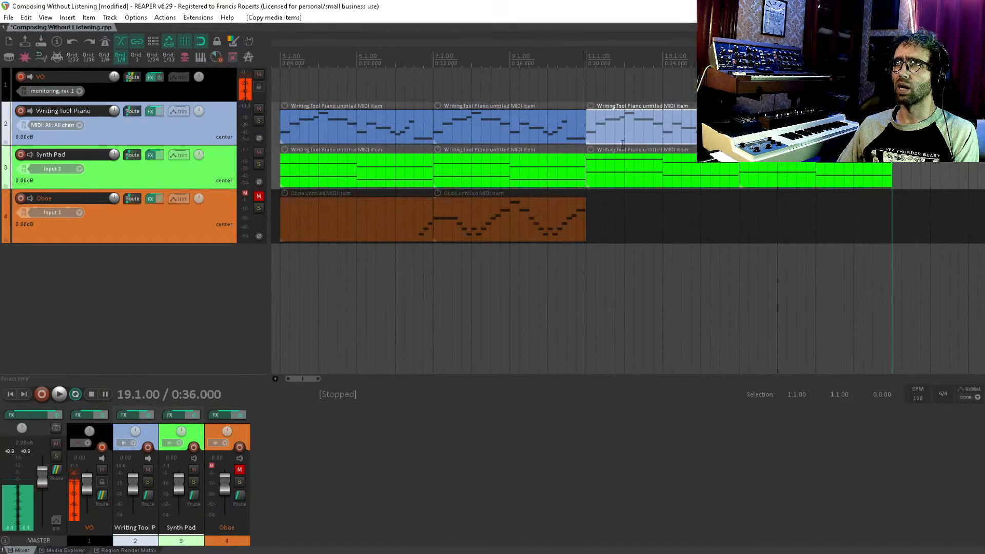
{"action": "key", "text": "ctrl+g"}
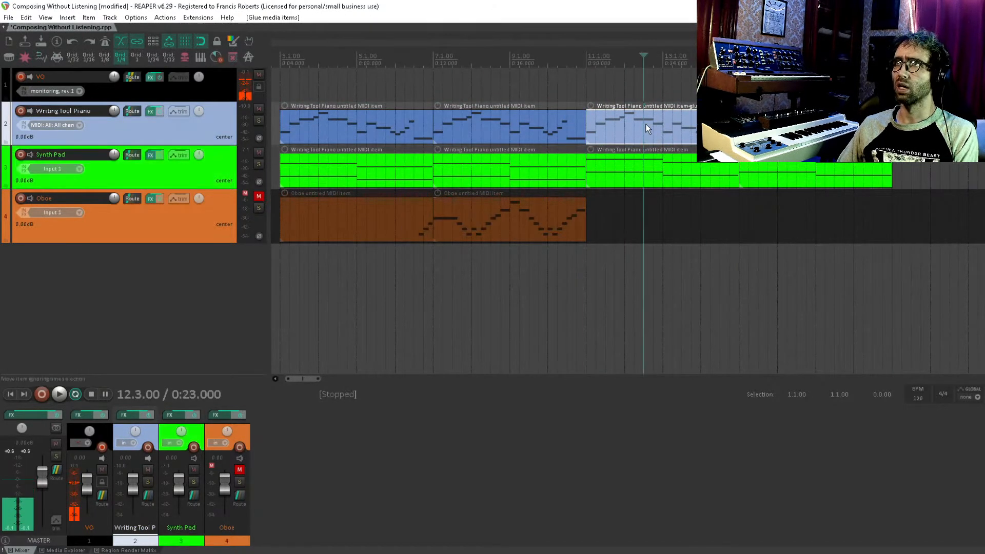
Step: Raise all notes of the Writing Tool Piano item at bar 11 by four semitones, so its first note is C4
{"action": "double_click", "coordinate": [645, 124]}
{"action": "left_click_drag", "start_coordinate": [605, 362], "coordinate": [353, 236]}
{"action": "scroll", "coordinate": [378, 288], "scroll_direction": "up", "scroll_amount": 7}
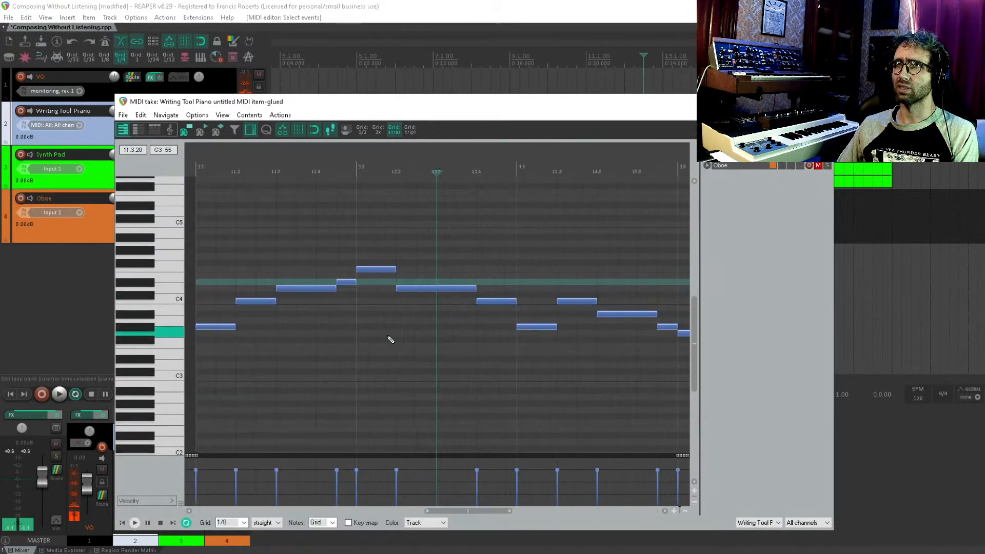
{"action": "left_click_drag", "start_coordinate": [328, 315], "coordinate": [480, 341]}
{"action": "left_click_drag", "start_coordinate": [361, 353], "coordinate": [363, 326]}
{"action": "key", "text": "Escape"}
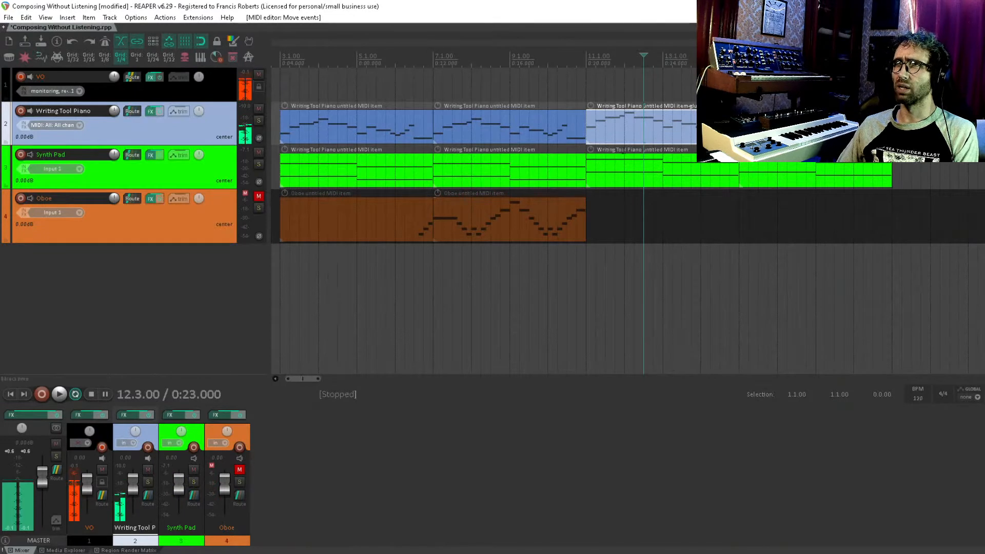
Step: Delete both Oboe items at bars 3 and 7 and save the project
{"action": "scroll", "coordinate": [648, 177], "scroll_direction": "left", "scroll_amount": 1}
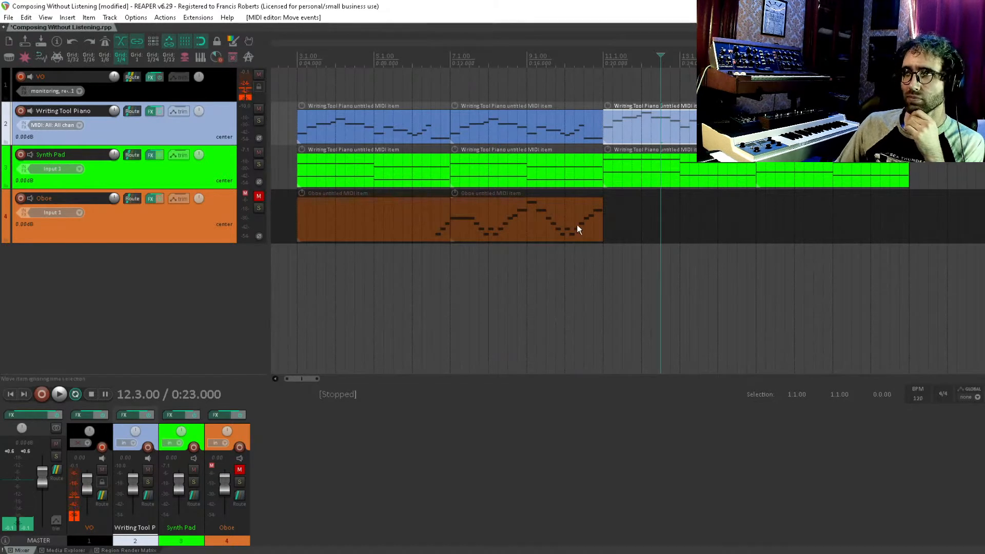
{"action": "left_click", "coordinate": [478, 224]}
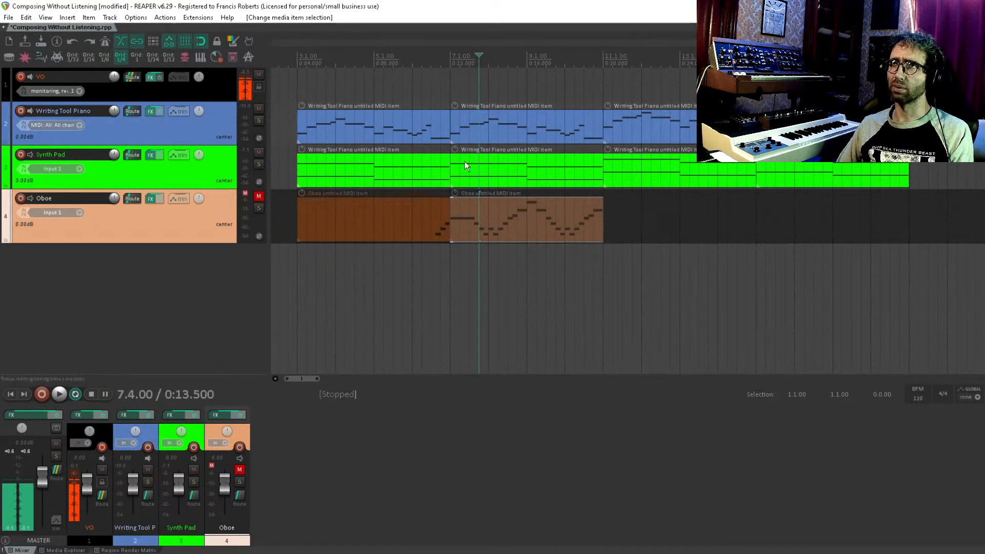
{"action": "left_click_drag", "start_coordinate": [522, 227], "coordinate": [415, 228]}
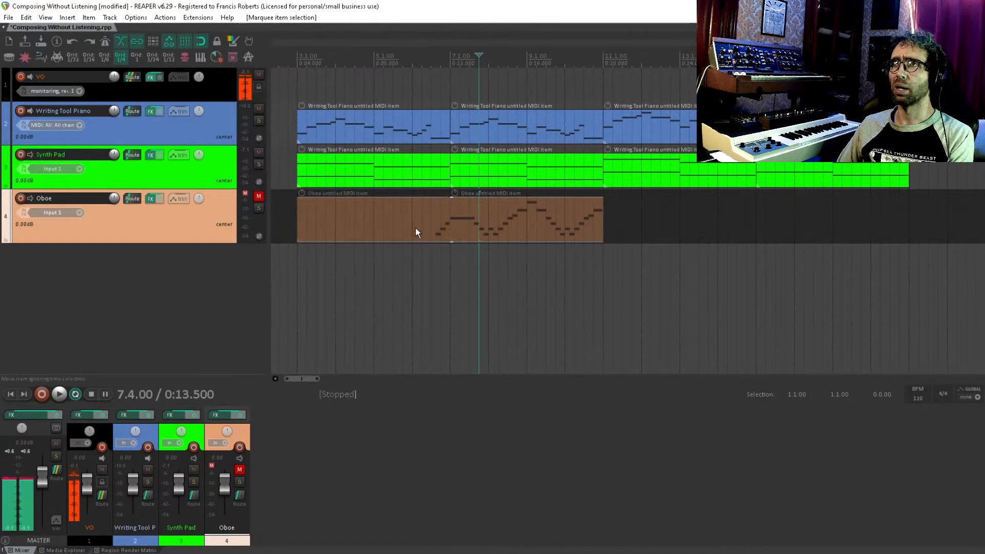
{"action": "key", "text": "Delete"}
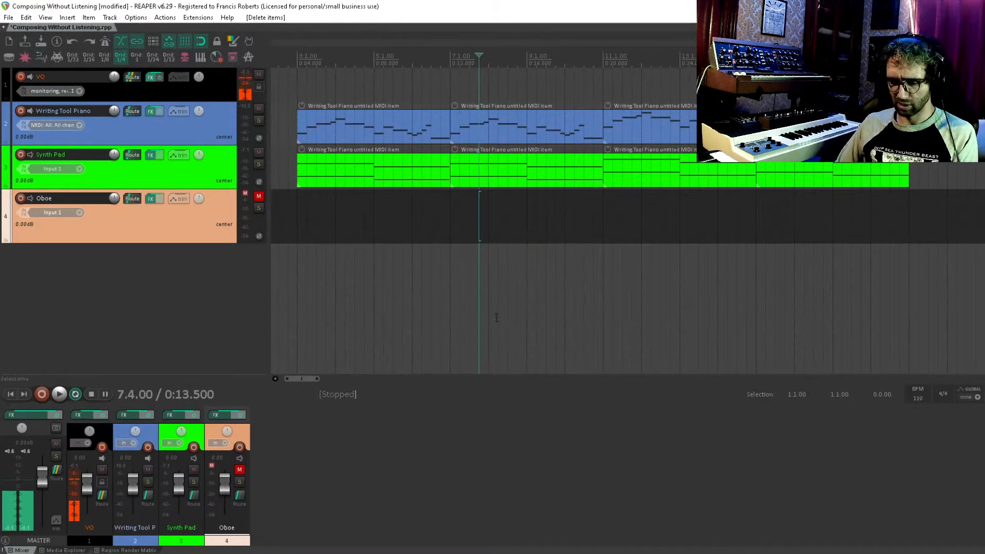
{"action": "key", "text": "ctrl+s"}
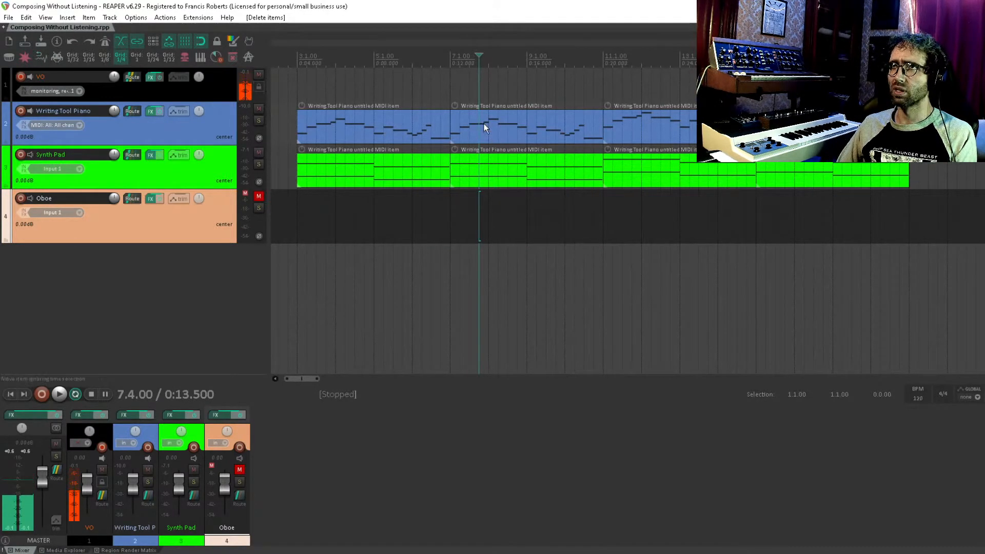
Step: Copy the Writing Tool Piano item at bar 11 onto the Oboe track at the same bar and unmute the Oboe track
{"action": "left_click", "coordinate": [698, 126]}
{"action": "left_click_drag", "start_coordinate": [668, 127], "coordinate": [650, 234]}
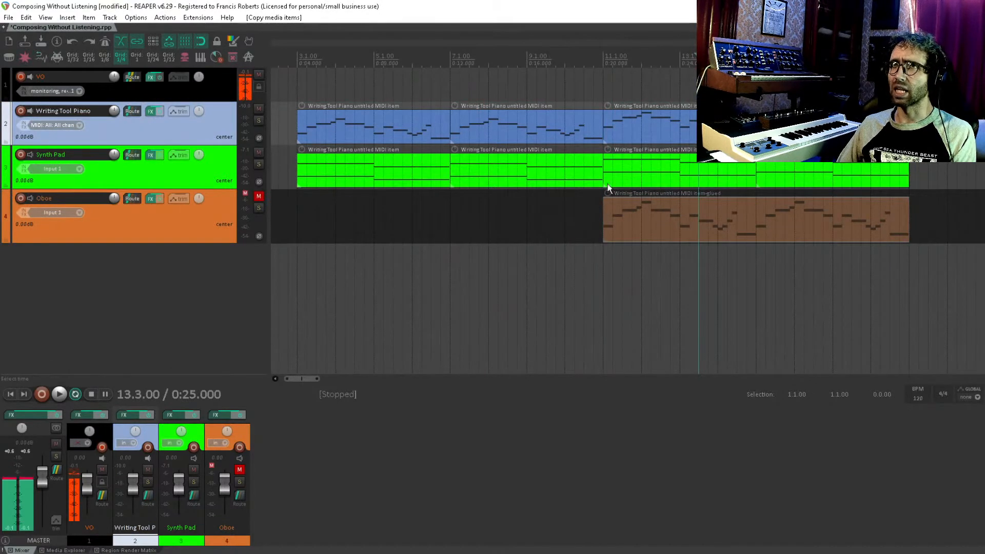
{"action": "left_click", "coordinate": [205, 228]}
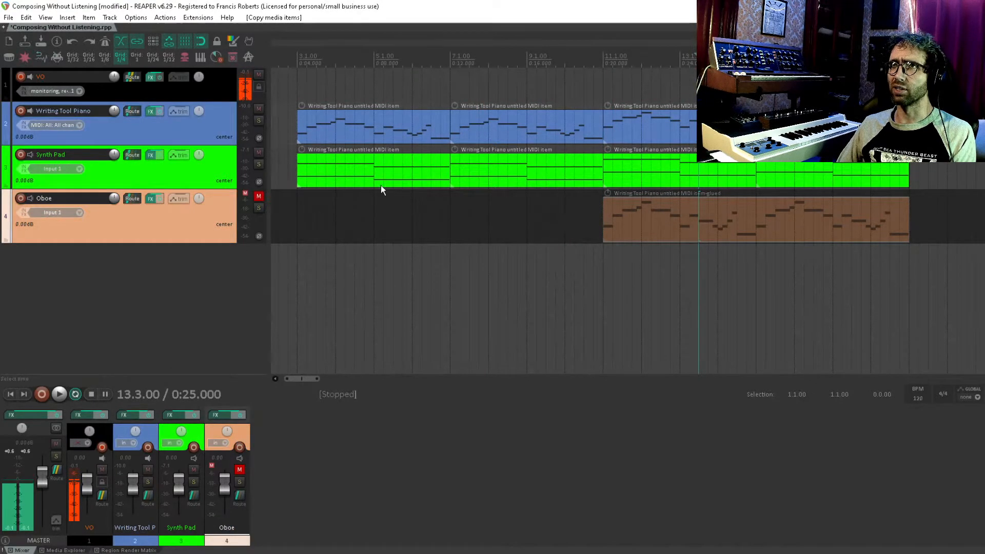
{"action": "left_click", "coordinate": [258, 197]}
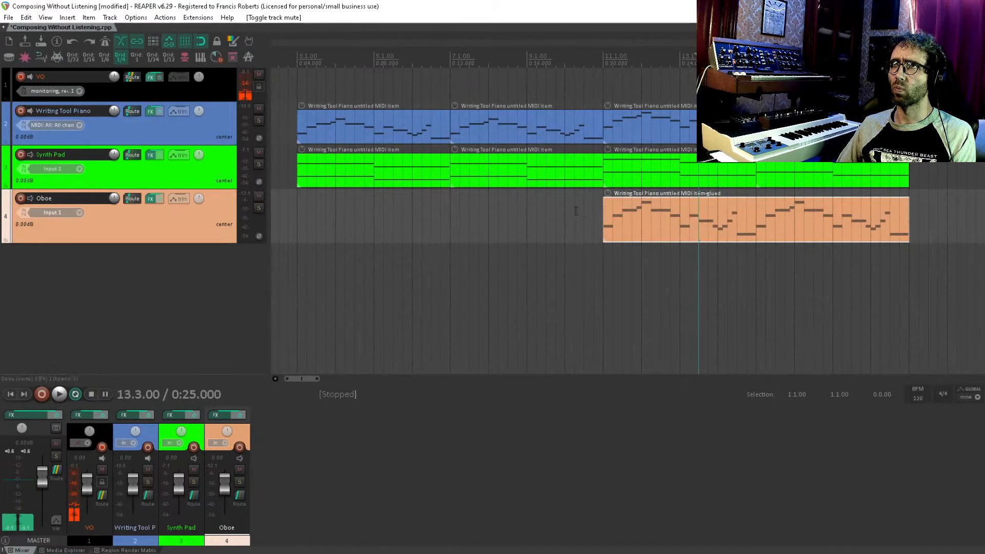
Step: Open the copied Oboe item for editing and examine its melody from bar 11 in both piano roll and musical notation
{"action": "double_click", "coordinate": [689, 208]}
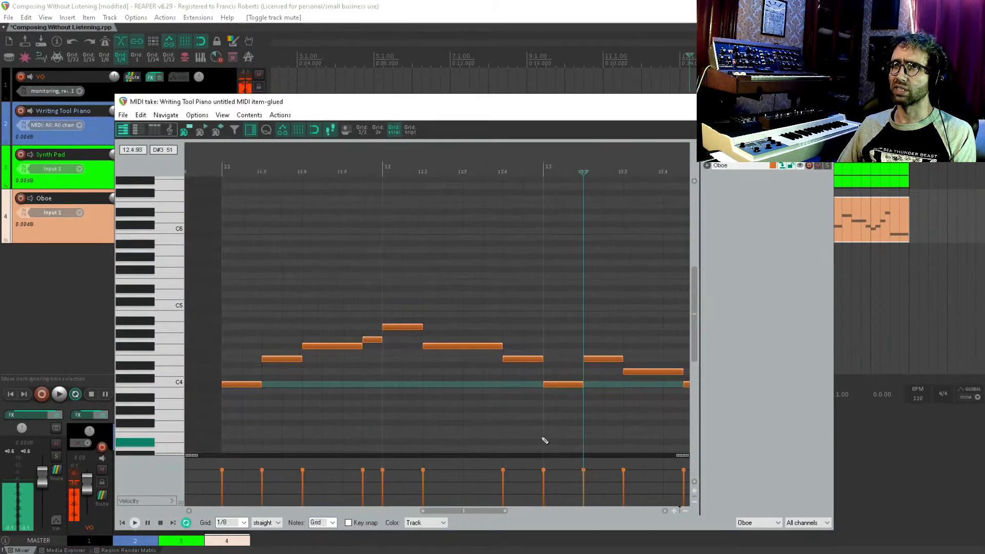
{"action": "scroll", "coordinate": [446, 385], "scroll_direction": "down", "scroll_amount": 4}
{"action": "scroll", "coordinate": [391, 330], "scroll_direction": "up", "scroll_amount": 2}
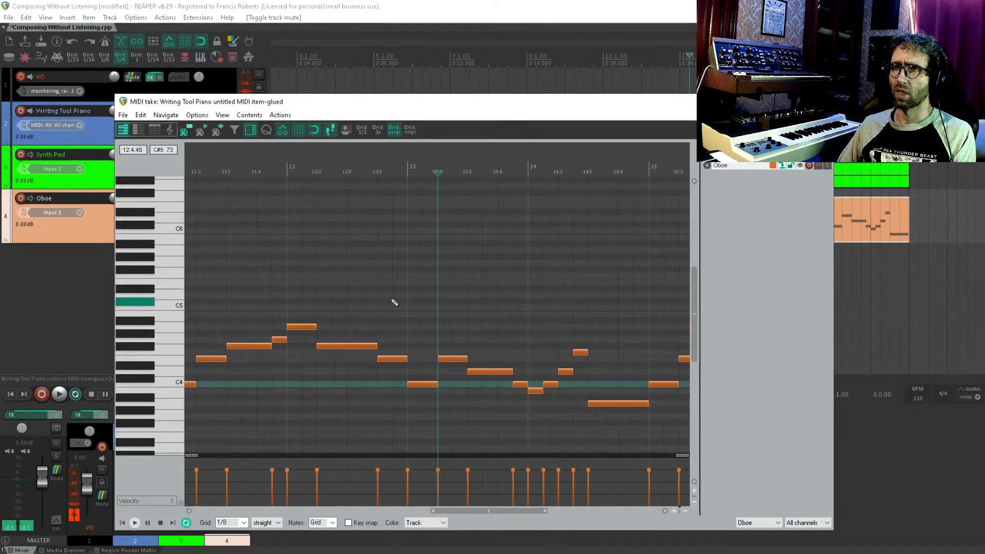
{"action": "left_click_drag", "start_coordinate": [328, 309], "coordinate": [529, 362]}
{"action": "scroll", "coordinate": [447, 422], "scroll_direction": "up", "scroll_amount": 2}
{"action": "left_click_drag", "start_coordinate": [447, 422], "coordinate": [649, 328]}
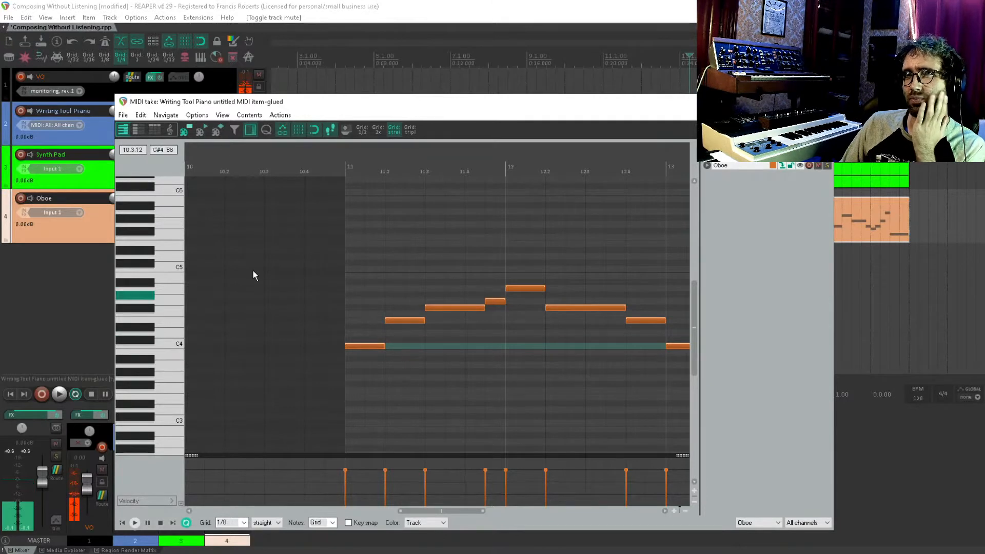
{"action": "left_click", "coordinate": [171, 130]}
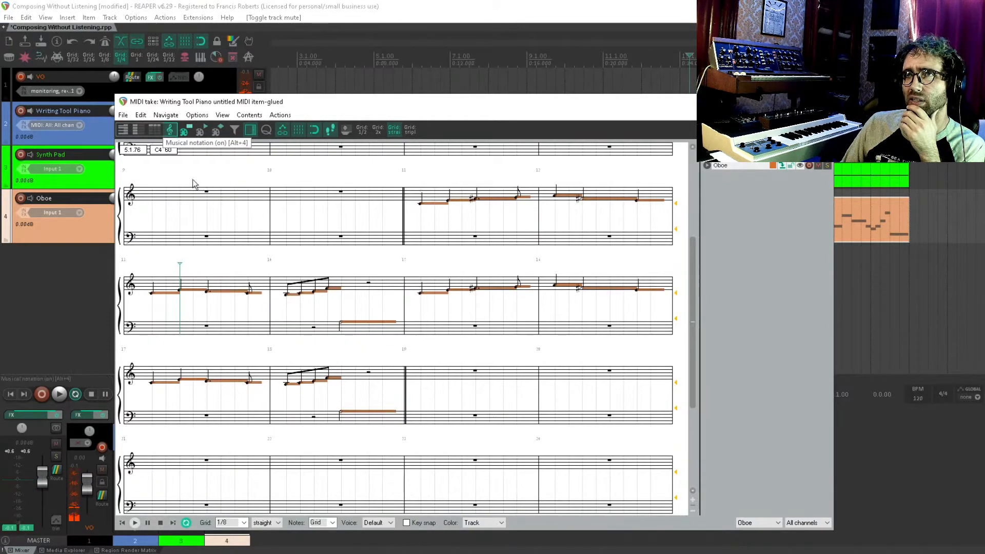
{"action": "scroll", "coordinate": [479, 271], "scroll_direction": "up", "scroll_amount": 3}
{"action": "scroll", "coordinate": [479, 271], "scroll_direction": "down", "scroll_amount": 2}
{"action": "mouse_move", "coordinate": [499, 237]}
{"action": "left_mouse_down"}
{"action": "mouse_move", "coordinate": [503, 311]}
{"action": "mouse_move", "coordinate": [503, 286]}
{"action": "mouse_move", "coordinate": [517, 344]}
{"action": "left_mouse_up"}
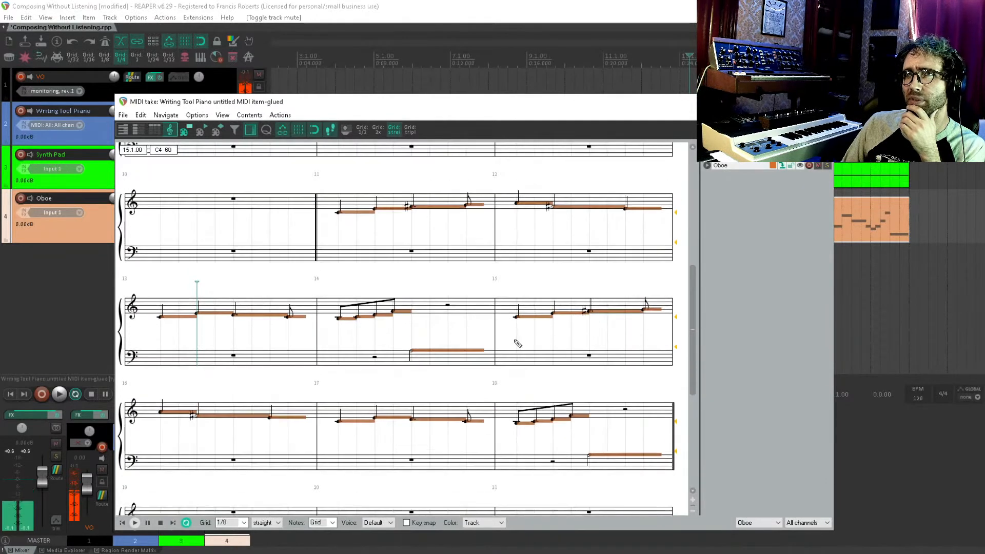
Step: Examine the copied melody's contour through bars 11 to 18 in the piano roll as reference for a counter-line
{"action": "left_click", "coordinate": [122, 131]}
{"action": "mouse_move", "coordinate": [548, 326]}
{"action": "left_mouse_down"}
{"action": "mouse_move", "coordinate": [379, 268]}
{"action": "mouse_move", "coordinate": [377, 286]}
{"action": "left_mouse_up"}
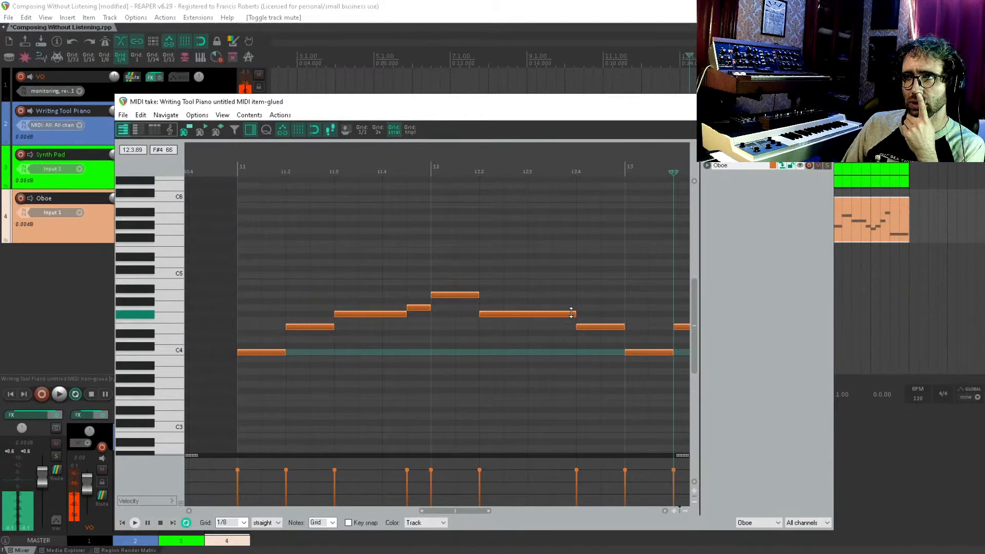
{"action": "left_click_drag", "start_coordinate": [571, 311], "coordinate": [453, 283]}
{"action": "left_click_drag", "start_coordinate": [650, 323], "coordinate": [427, 326]}
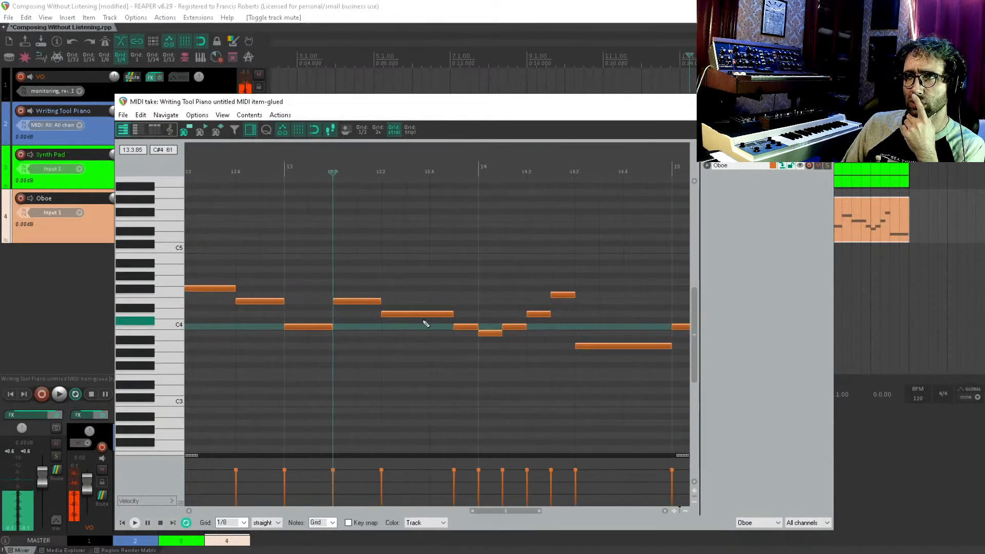
{"action": "left_click_drag", "start_coordinate": [622, 343], "coordinate": [541, 367]}
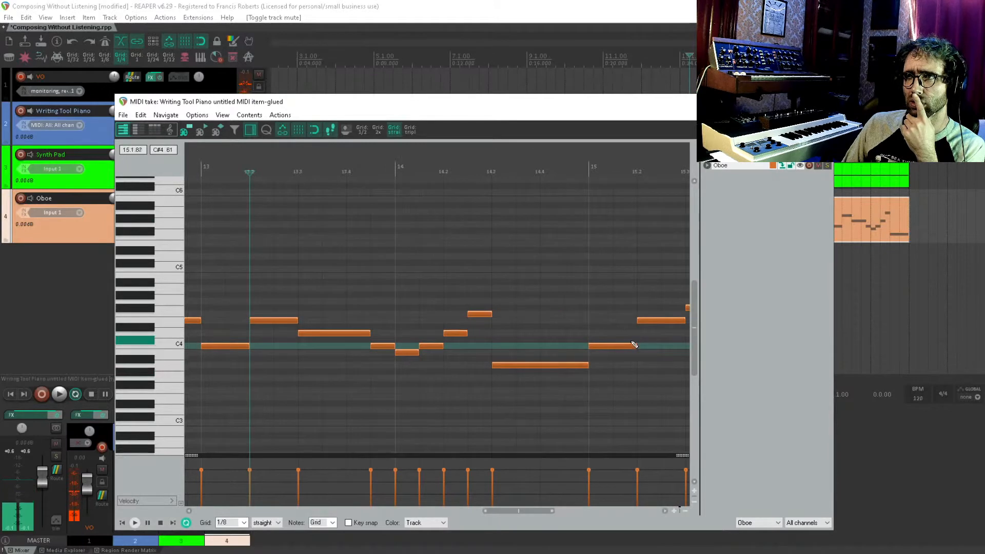
{"action": "left_click_drag", "start_coordinate": [593, 342], "coordinate": [338, 390]}
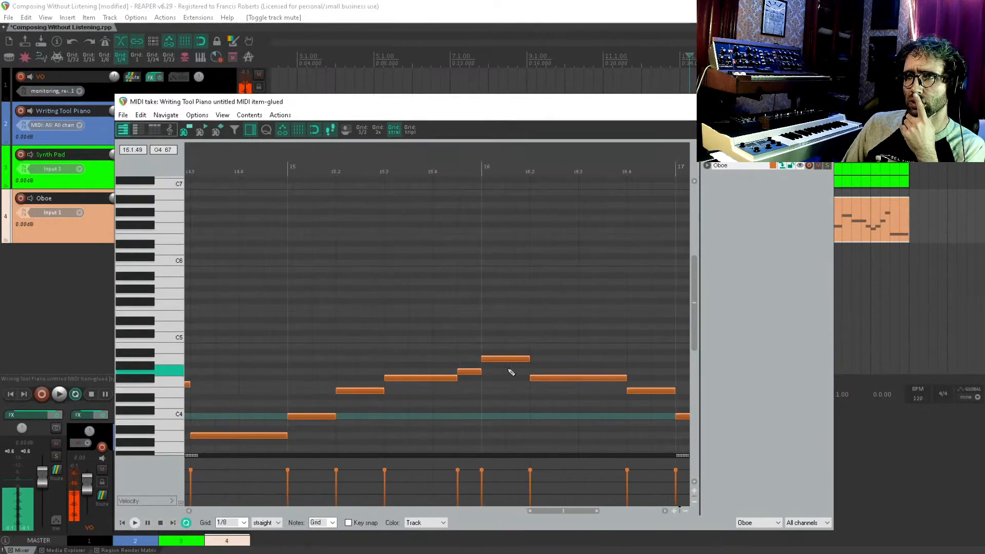
{"action": "left_click_drag", "start_coordinate": [541, 362], "coordinate": [371, 342]}
{"action": "left_click_drag", "start_coordinate": [508, 367], "coordinate": [374, 321]}
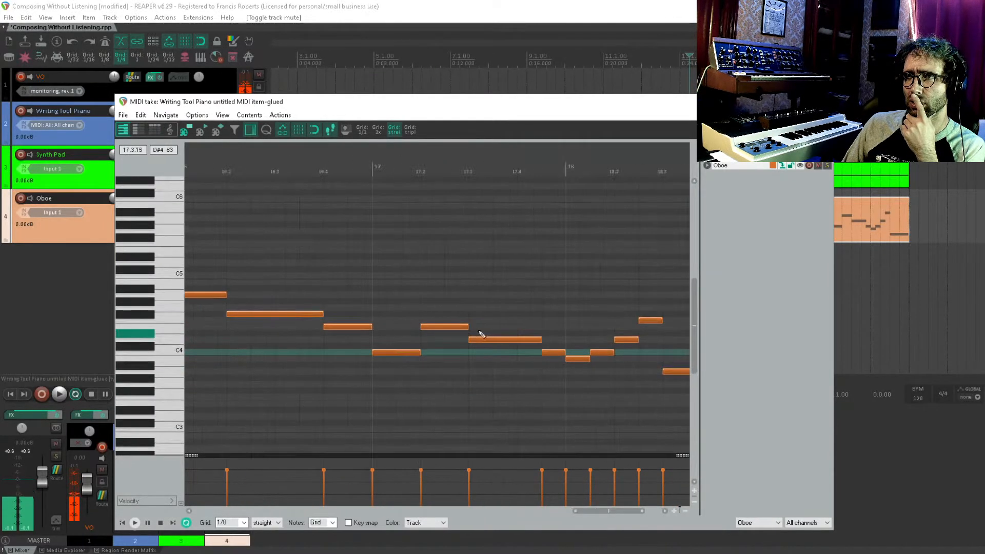
{"action": "mouse_move", "coordinate": [577, 359]}
{"action": "left_mouse_down"}
{"action": "mouse_move", "coordinate": [444, 352]}
{"action": "mouse_move", "coordinate": [572, 376]}
{"action": "left_mouse_up"}
{"action": "scroll", "coordinate": [637, 350], "scroll_direction": "down", "scroll_amount": 2}
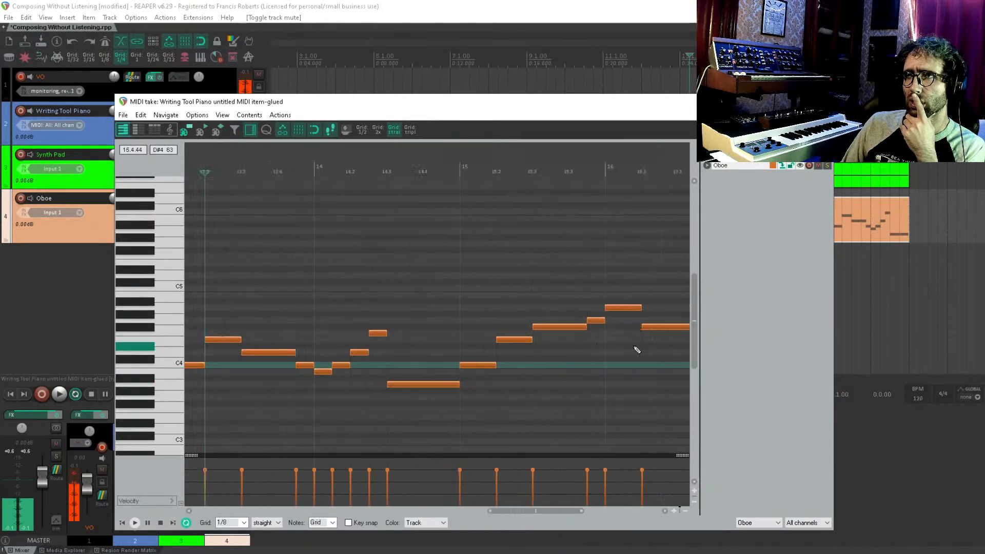
{"action": "scroll", "coordinate": [636, 349], "scroll_direction": "down", "scroll_amount": 3}
{"action": "left_click_drag", "start_coordinate": [490, 106], "coordinate": [527, 76]}
Step: Add three descending eighth notes from beat 3 of bar 11 in the Oboe item, D5, C5 and A#4, and raise the last to B4
{"action": "left_click", "coordinate": [309, 273]}
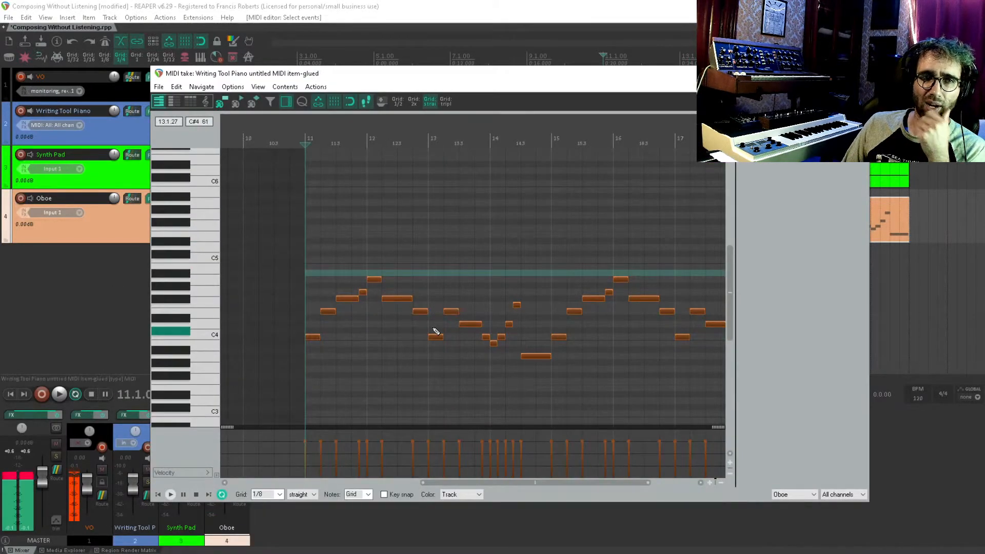
{"action": "scroll", "coordinate": [444, 321], "scroll_direction": "up", "scroll_amount": 3}
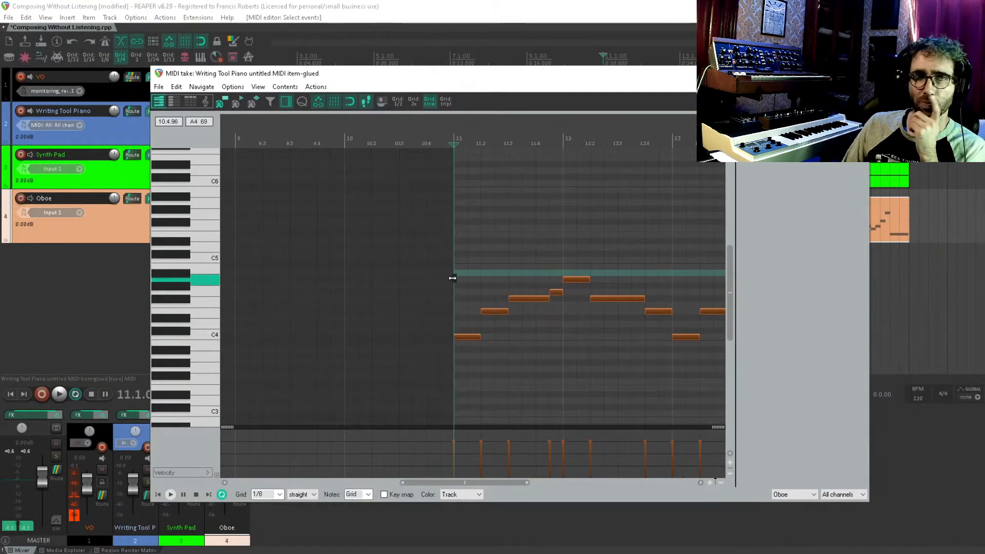
{"action": "left_click_drag", "start_coordinate": [546, 264], "coordinate": [413, 269]}
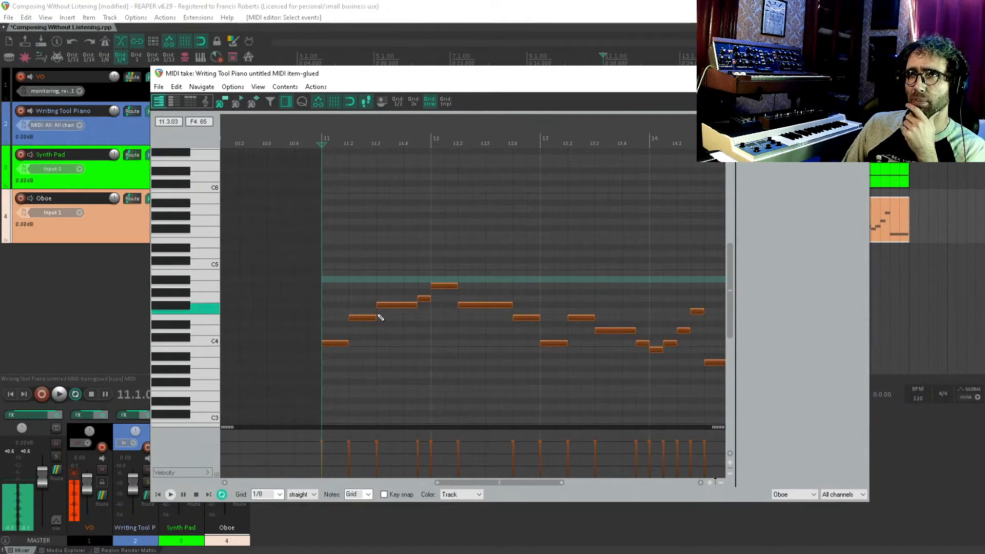
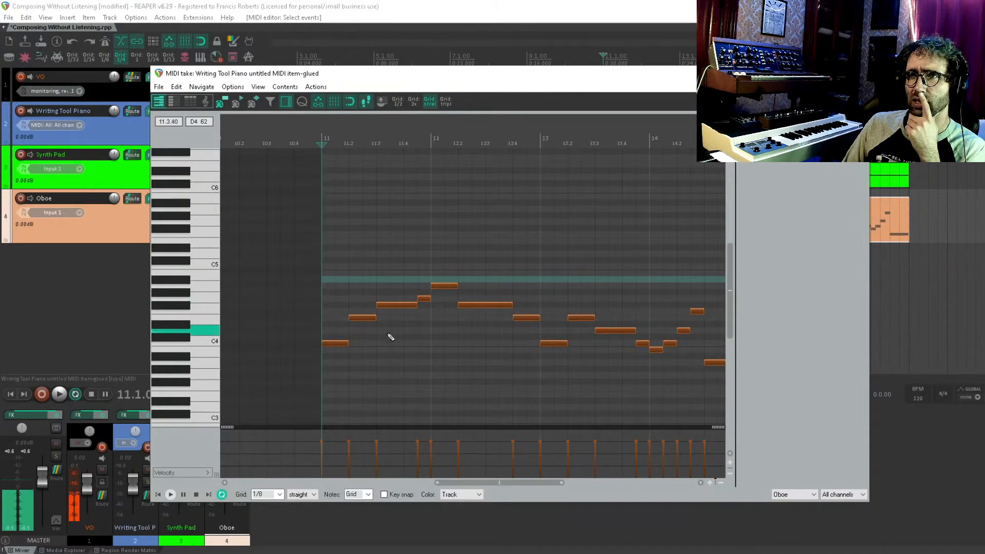
{"action": "left_click", "coordinate": [384, 255]}
{"action": "left_click", "coordinate": [401, 270]}
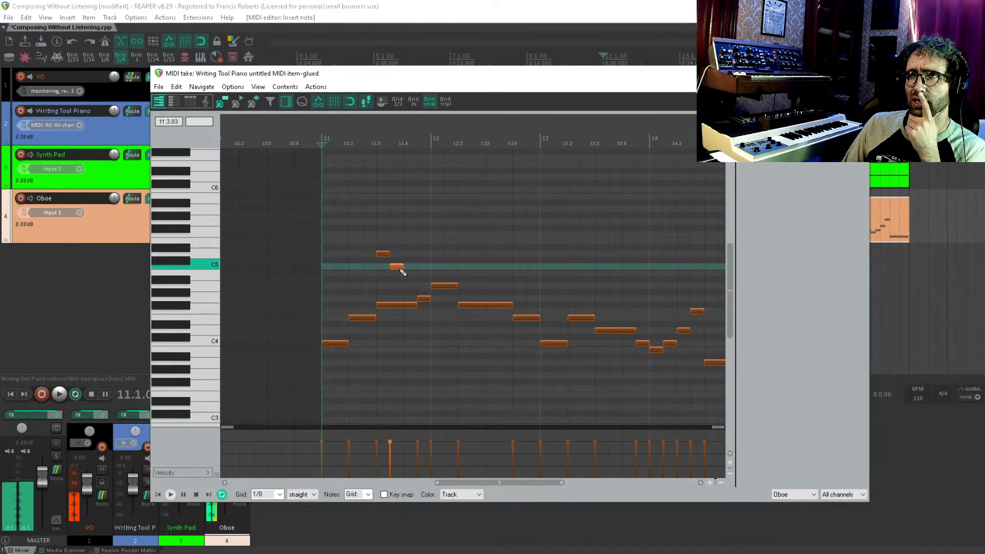
{"action": "left_click", "coordinate": [415, 280]}
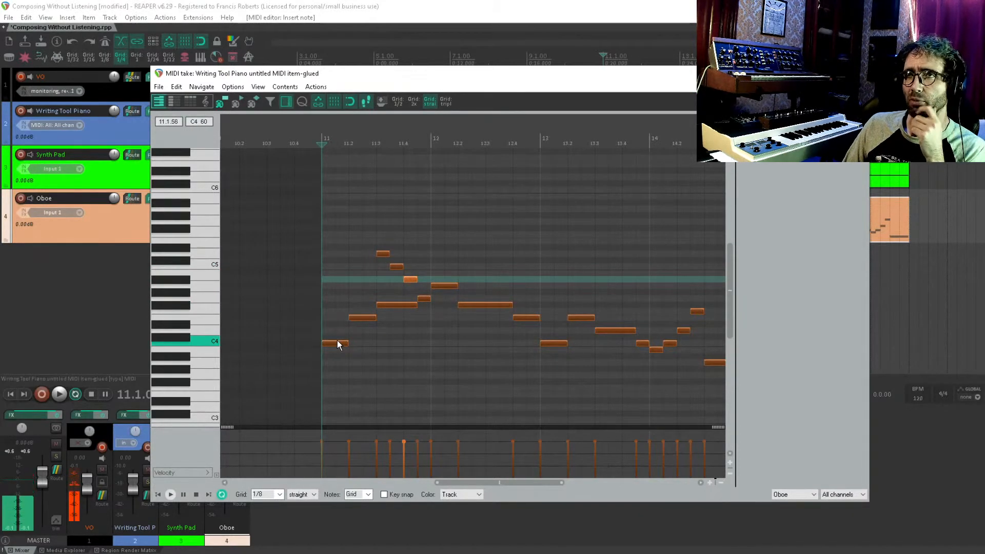
{"action": "left_click", "coordinate": [383, 255]}
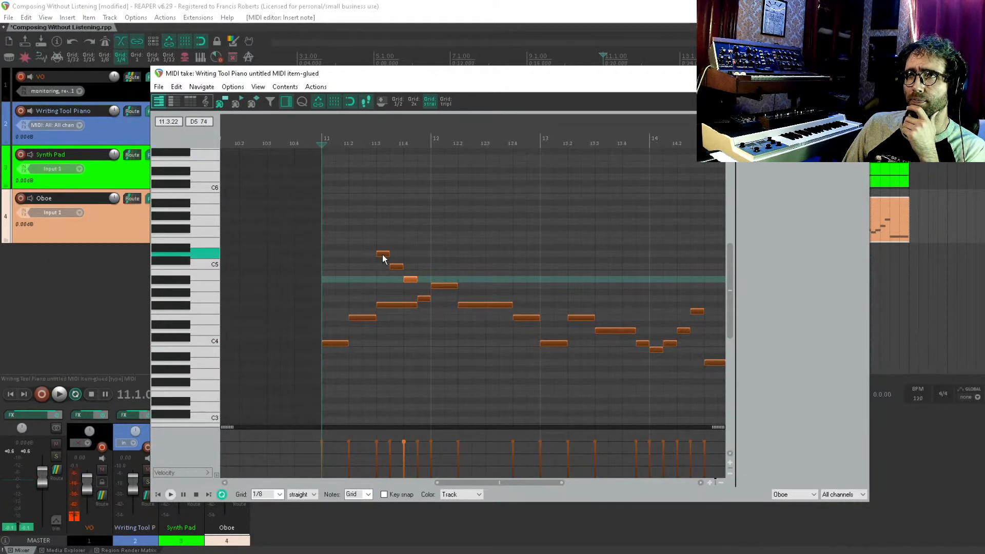
{"action": "left_click", "coordinate": [396, 266]}
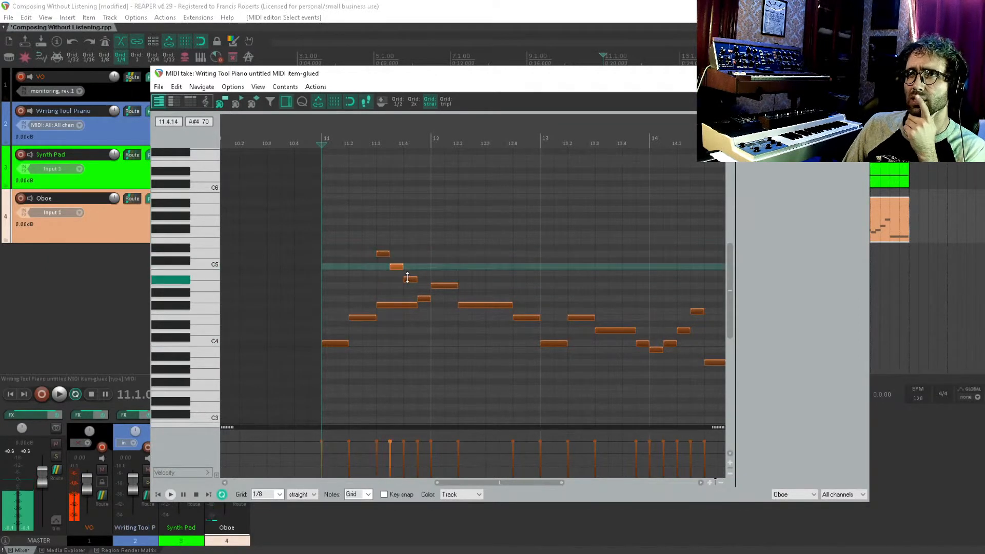
{"action": "left_click_drag", "start_coordinate": [411, 279], "coordinate": [411, 273]}
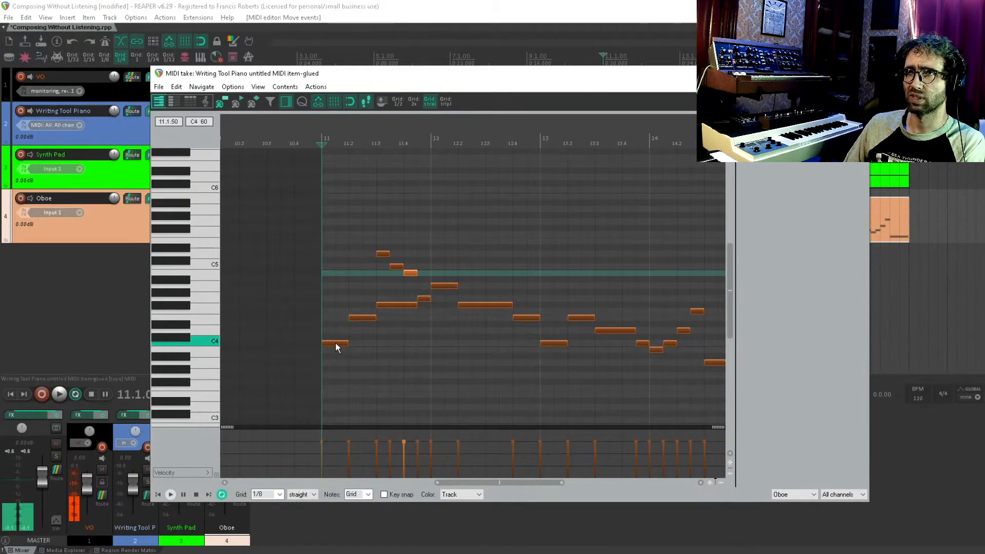
Step: Add a two-beat E5 at the start of bar 11 and delete the three copied melody notes beneath the new line
{"action": "left_click_drag", "start_coordinate": [329, 243], "coordinate": [376, 241]}
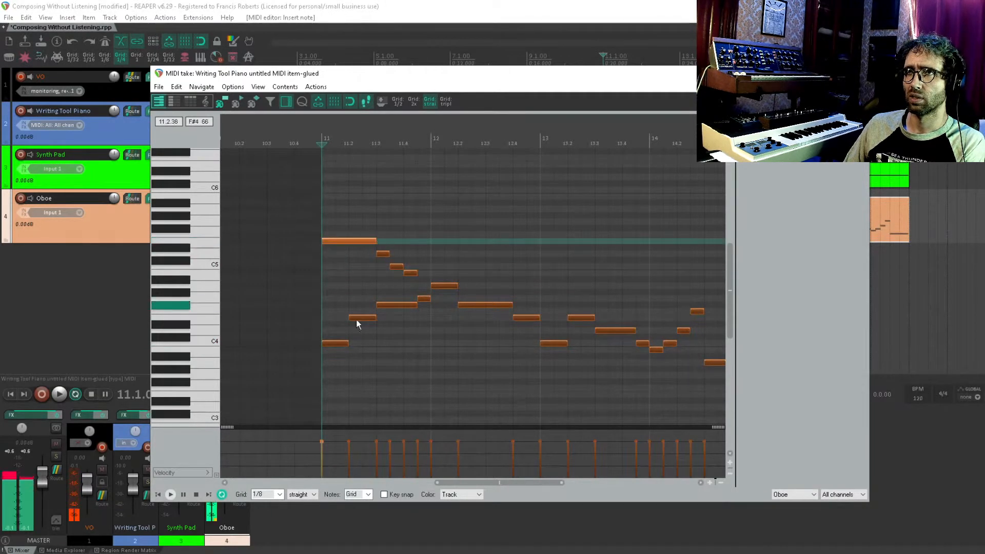
{"action": "left_click_drag", "start_coordinate": [333, 294], "coordinate": [414, 384]}
{"action": "scroll", "coordinate": [429, 275], "scroll_direction": "up", "scroll_amount": 2}
{"action": "key", "text": "Delete"}
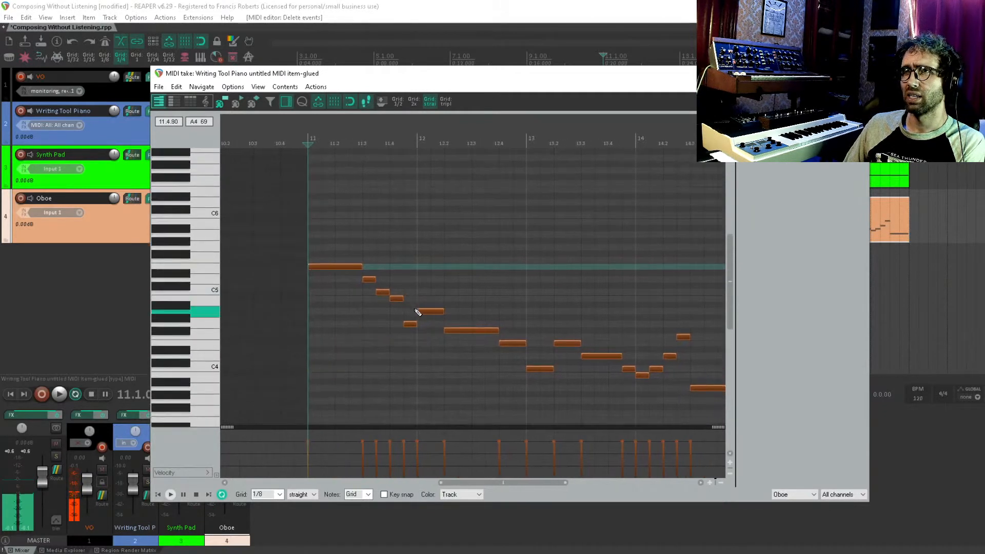
Step: Add an eighth-note D5 at the end of bar 11 and a two-beat C5 at the start of bar 12
{"action": "scroll", "coordinate": [418, 313], "scroll_direction": "up", "scroll_amount": 2}
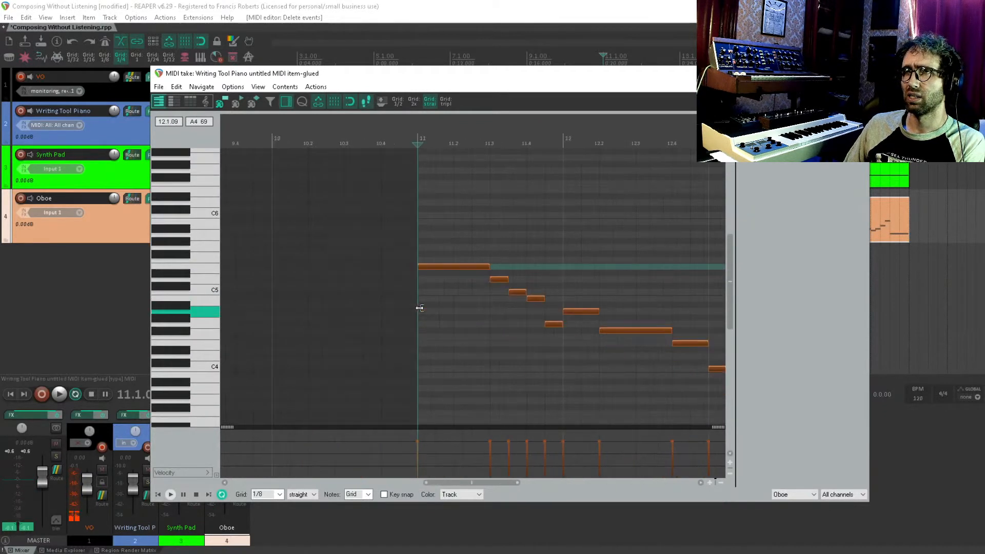
{"action": "left_click", "coordinate": [553, 279]}
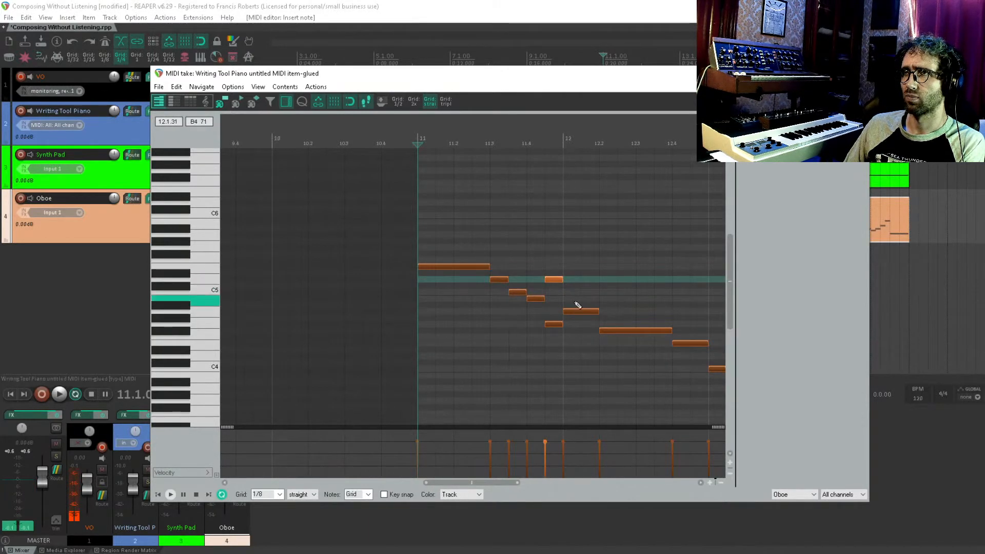
{"action": "left_click_drag", "start_coordinate": [571, 292], "coordinate": [597, 291]}
{"action": "left_click_drag", "start_coordinate": [629, 224], "coordinate": [455, 237]}
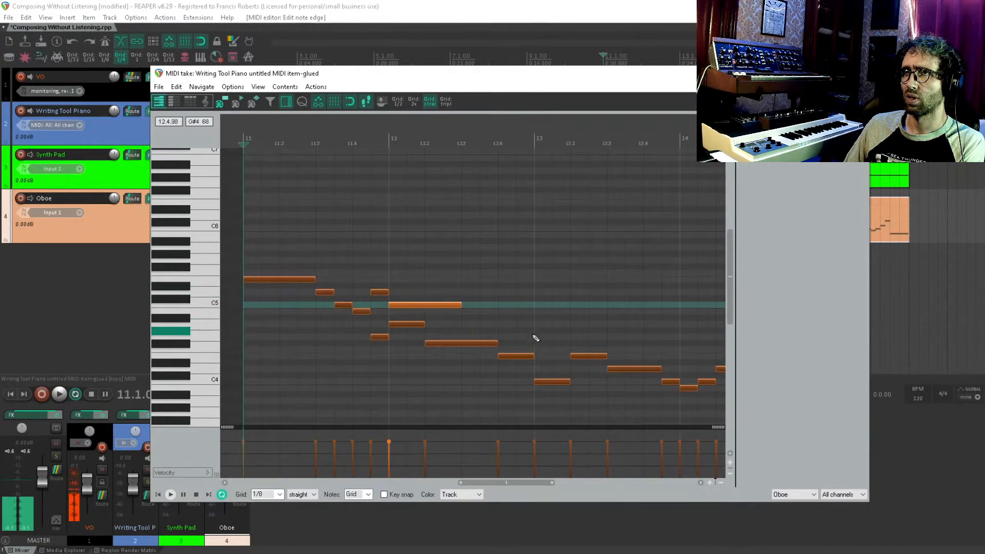
Step: Continue the oboe line with one-beat B4 and A4 in bar 12, B4, two-beat C5 and B4 in bar 13, and a full-bar A4 in bar 14
{"action": "mouse_move", "coordinate": [467, 311]}
{"action": "left_mouse_down"}
{"action": "mouse_move", "coordinate": [529, 325]}
{"action": "mouse_move", "coordinate": [565, 312]}
{"action": "left_mouse_up"}
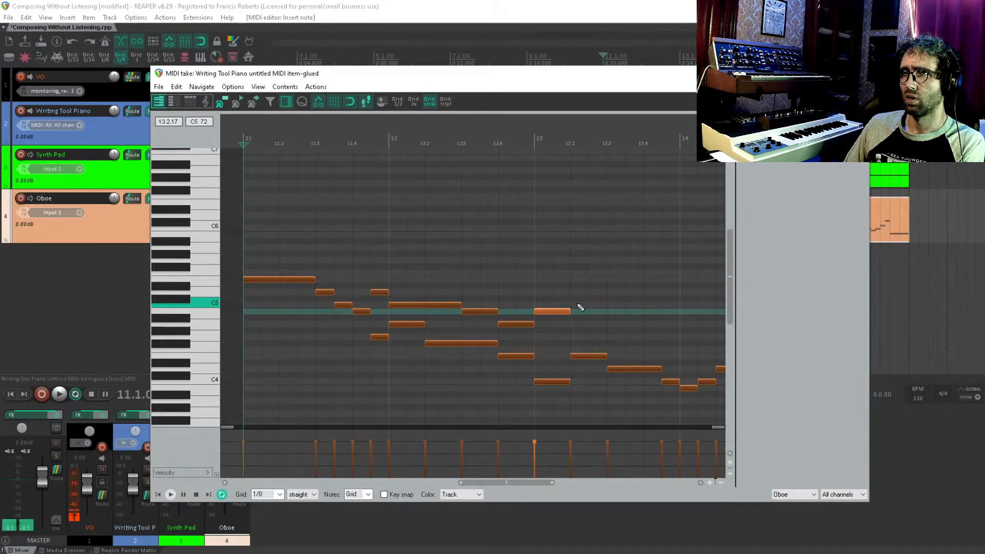
{"action": "mouse_move", "coordinate": [578, 305]}
{"action": "left_mouse_down"}
{"action": "mouse_move", "coordinate": [599, 305]}
{"action": "mouse_move", "coordinate": [546, 308]}
{"action": "left_mouse_up"}
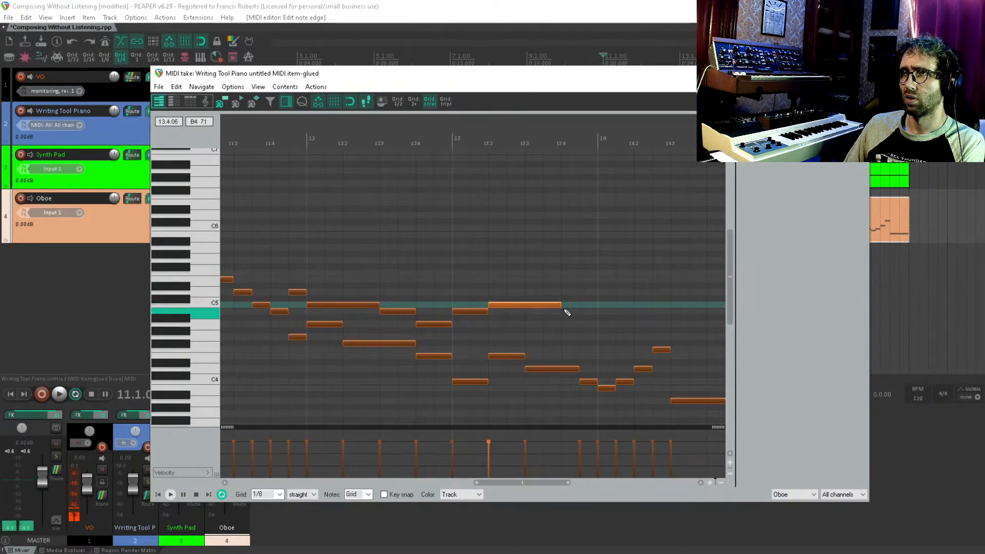
{"action": "left_click", "coordinate": [567, 311]}
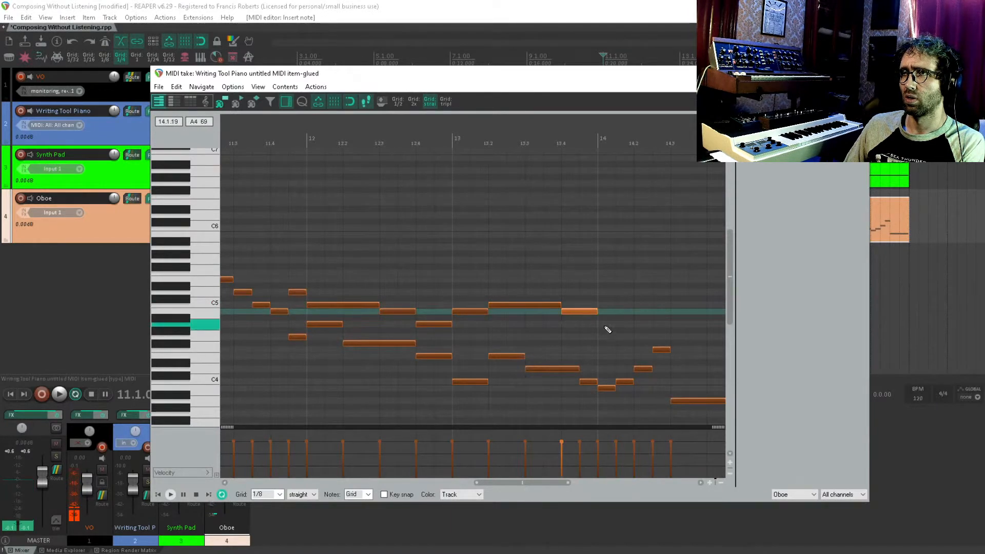
{"action": "mouse_move", "coordinate": [607, 329]}
{"action": "left_mouse_down"}
{"action": "mouse_move", "coordinate": [638, 329]}
{"action": "mouse_move", "coordinate": [537, 330]}
{"action": "mouse_move", "coordinate": [480, 298]}
{"action": "left_mouse_up"}
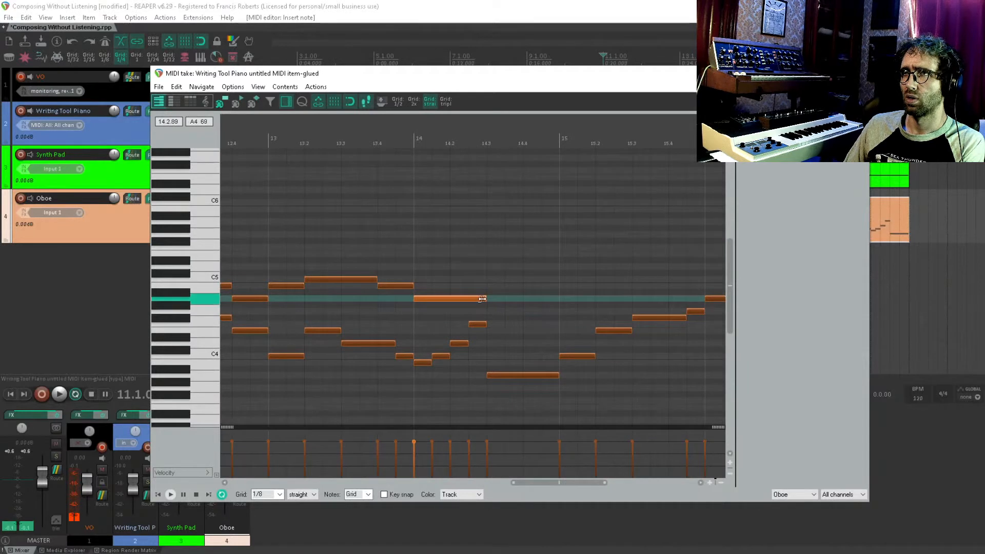
{"action": "left_click_drag", "start_coordinate": [549, 299], "coordinate": [550, 300]}
Step: Delete all remaining copied melody notes beneath and after the new oboe line through bar 18, and close the MIDI editor
{"action": "scroll", "coordinate": [542, 306], "scroll_direction": "down", "scroll_amount": 3}
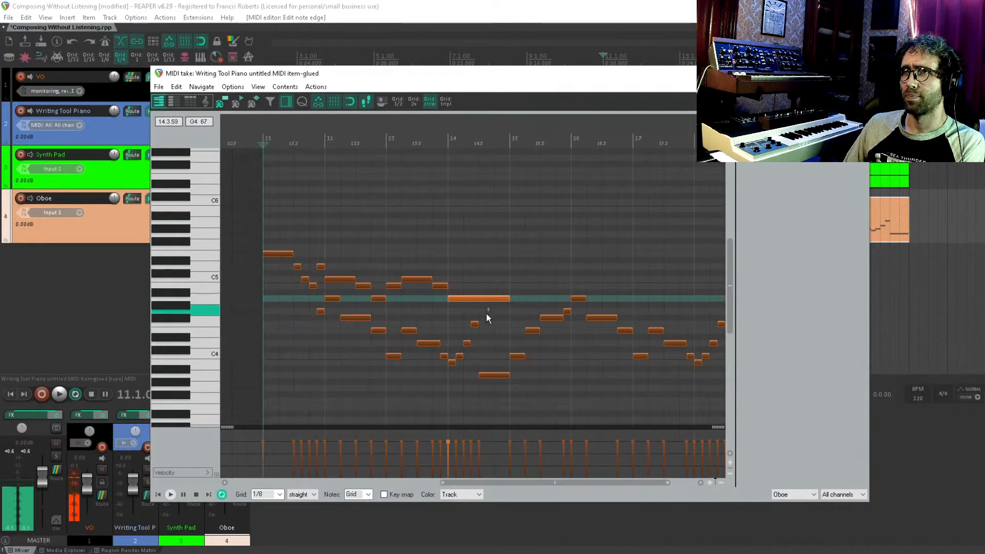
{"action": "left_click_drag", "start_coordinate": [488, 308], "coordinate": [362, 417]}
{"action": "key", "text": "Delete"}
{"action": "left_click_drag", "start_coordinate": [343, 297], "coordinate": [287, 357]}
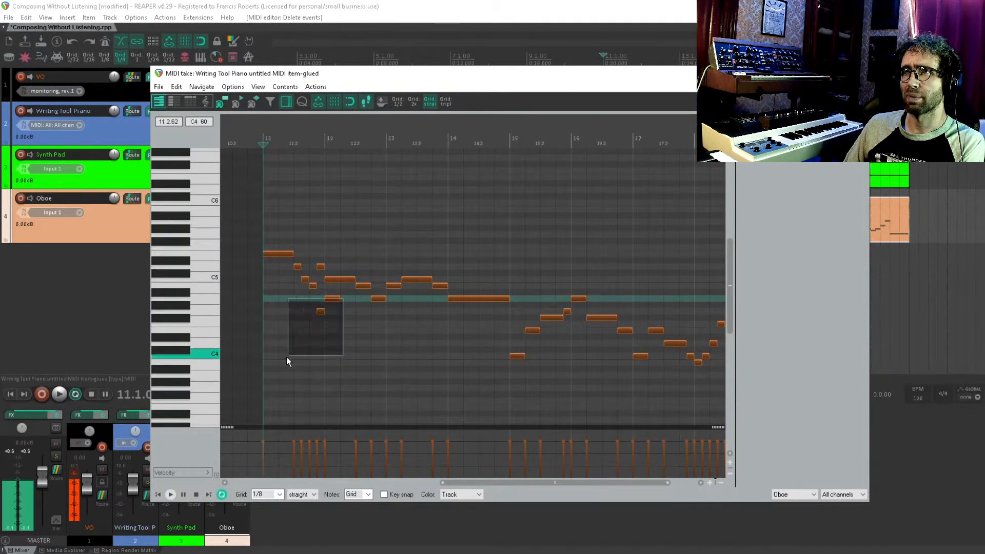
{"action": "key", "text": "Delete"}
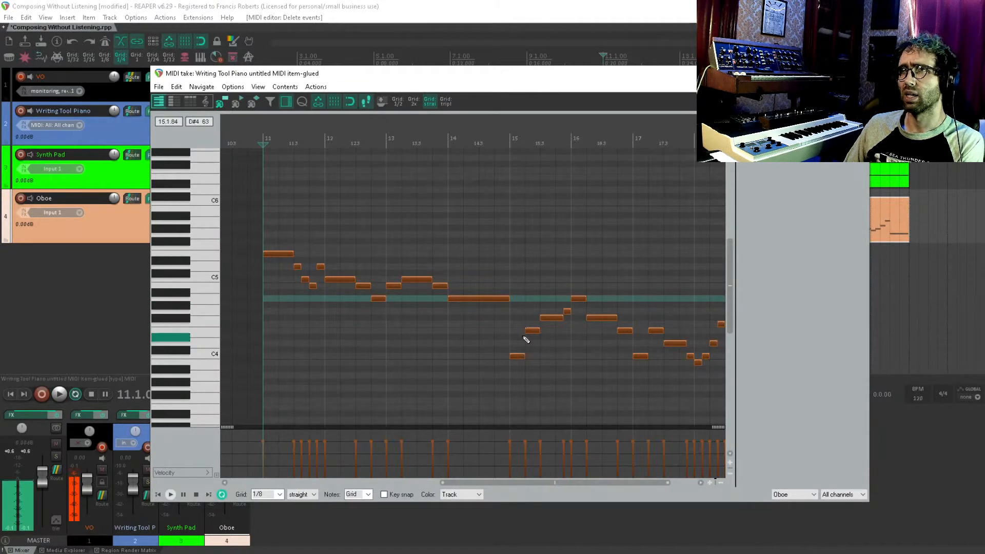
{"action": "left_click_drag", "start_coordinate": [546, 277], "coordinate": [667, 402]}
{"action": "key", "text": "Delete"}
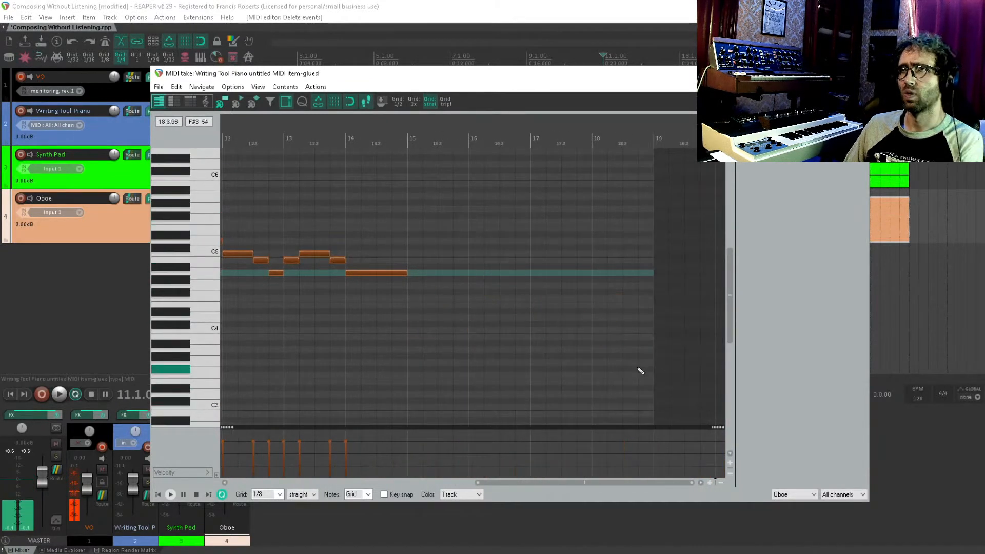
{"action": "key", "text": "Escape"}
Step: Save the project and play the arrangement from bar 11 through bar 14 to hear the oboe line
{"action": "left_click_drag", "start_coordinate": [633, 235], "coordinate": [659, 238]}
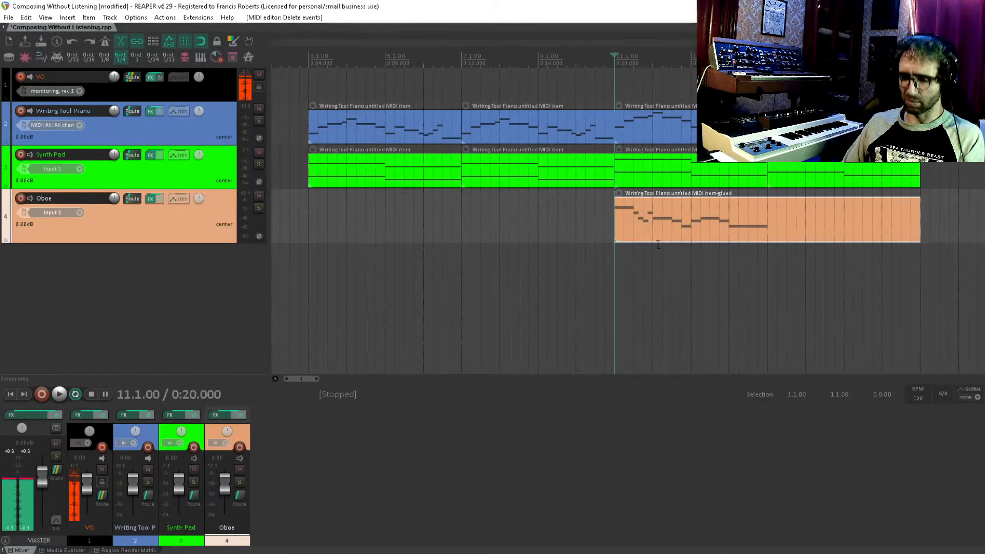
{"action": "key", "text": "ctrl+s"}
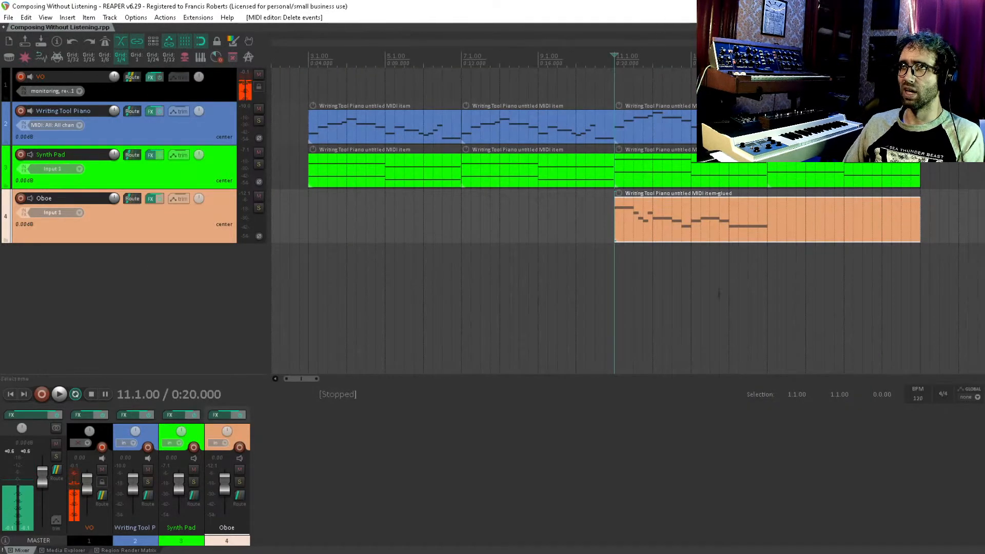
{"action": "key", "text": "space"}
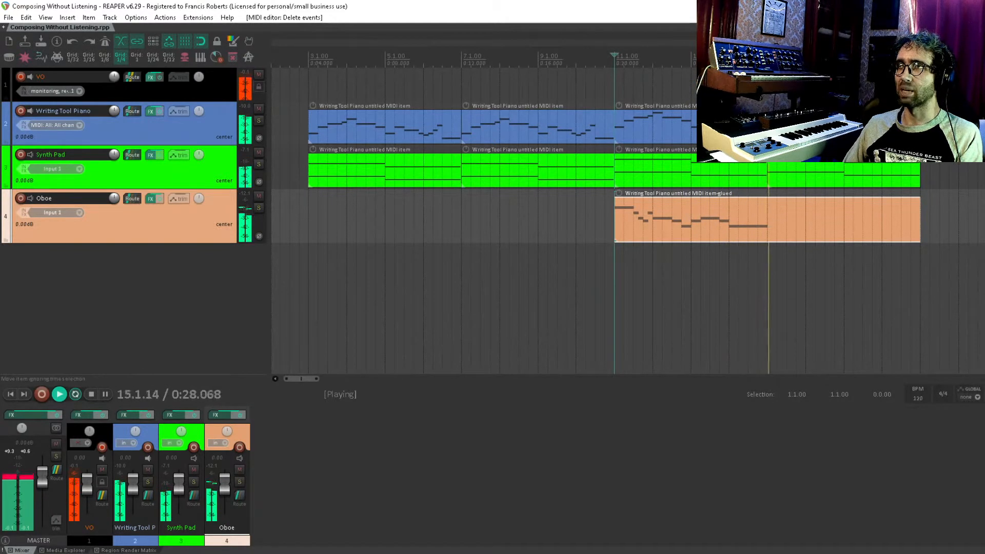
{"action": "key", "text": "space"}
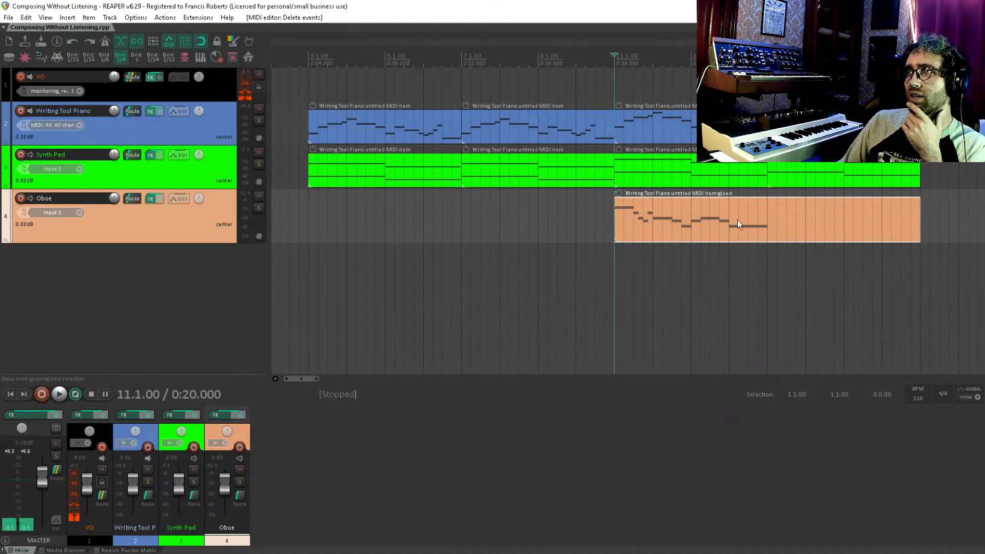
Step: Set the project tempo to 108 BPM and save the project
{"action": "left_click", "coordinate": [761, 203]}
{"action": "left_click", "coordinate": [766, 128]}
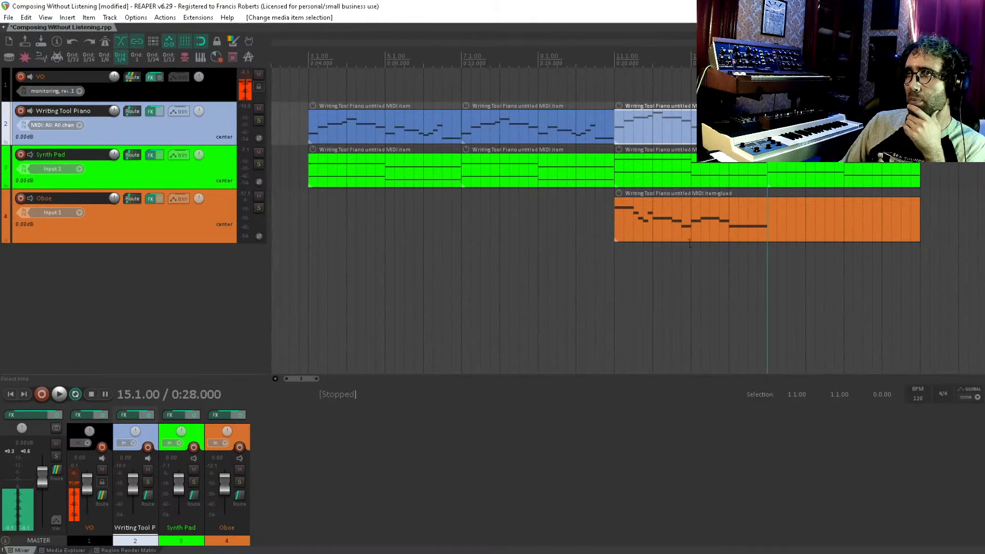
{"action": "left_click", "coordinate": [371, 196]}
{"action": "key", "text": "Home"}
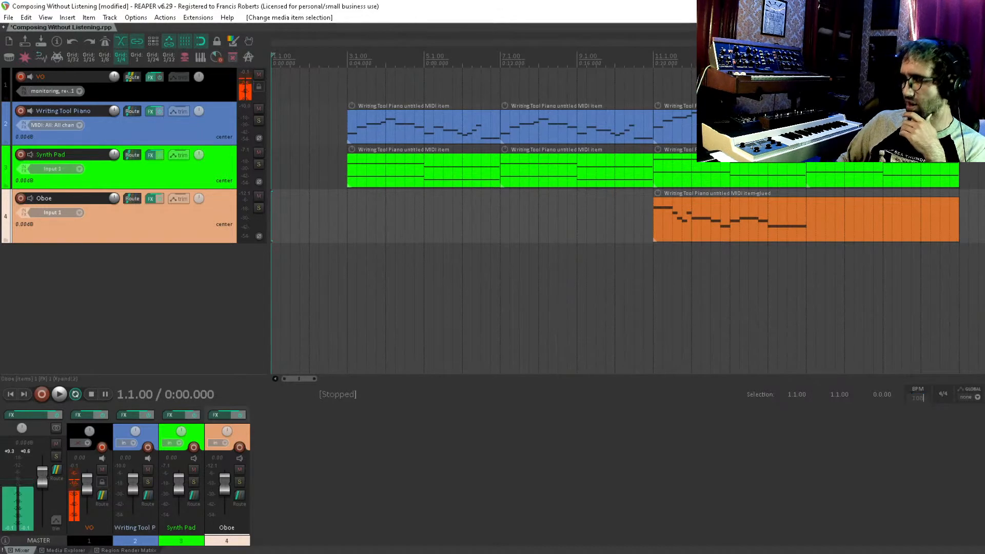
{"action": "key", "text": "Return"}
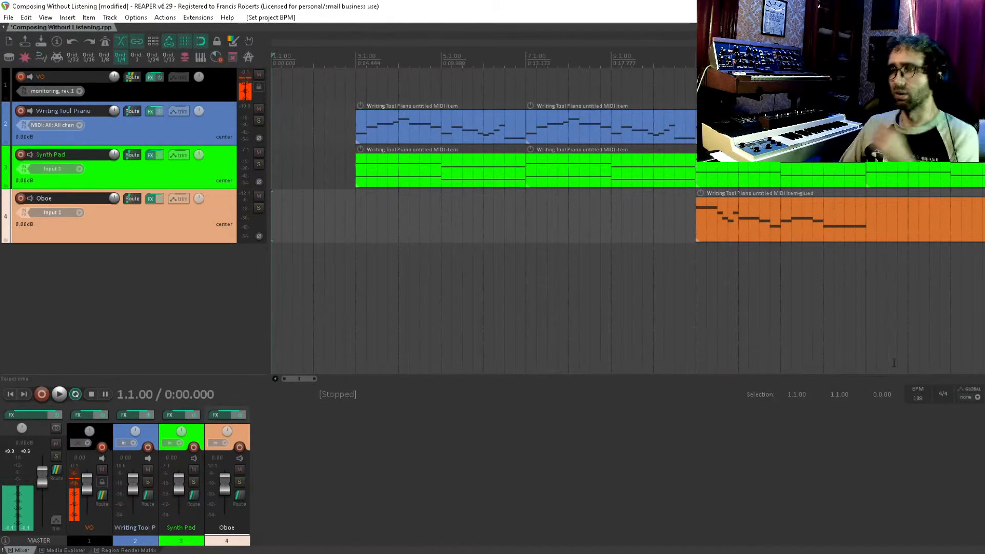
{"action": "left_click", "coordinate": [888, 308]}
{"action": "scroll", "coordinate": [891, 309], "scroll_direction": "down", "scroll_amount": 2}
{"action": "key", "text": "ctrl+s"}
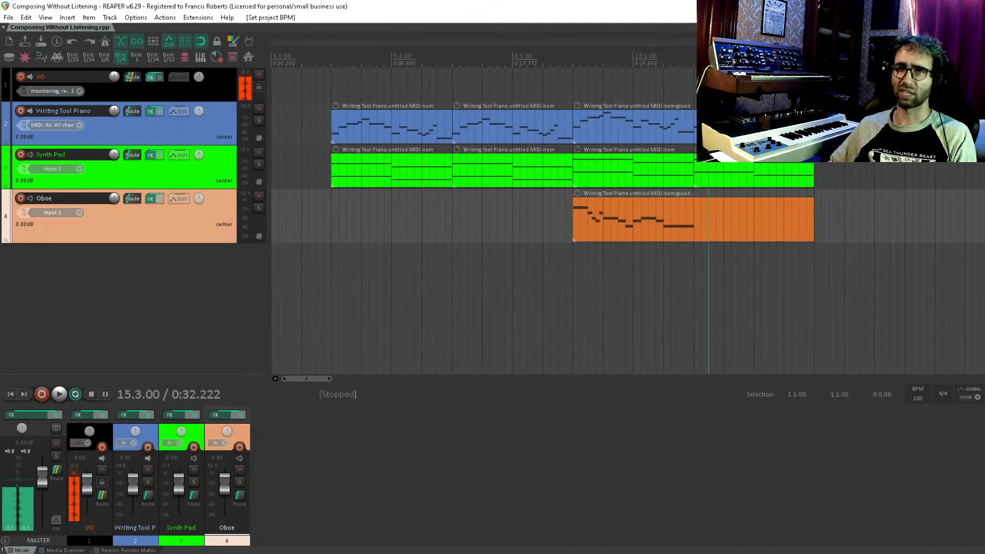
Step: Examine the oboe line against the piano and synth pad items from bar 11 onward in the arrangement
{"action": "left_click", "coordinate": [586, 127]}
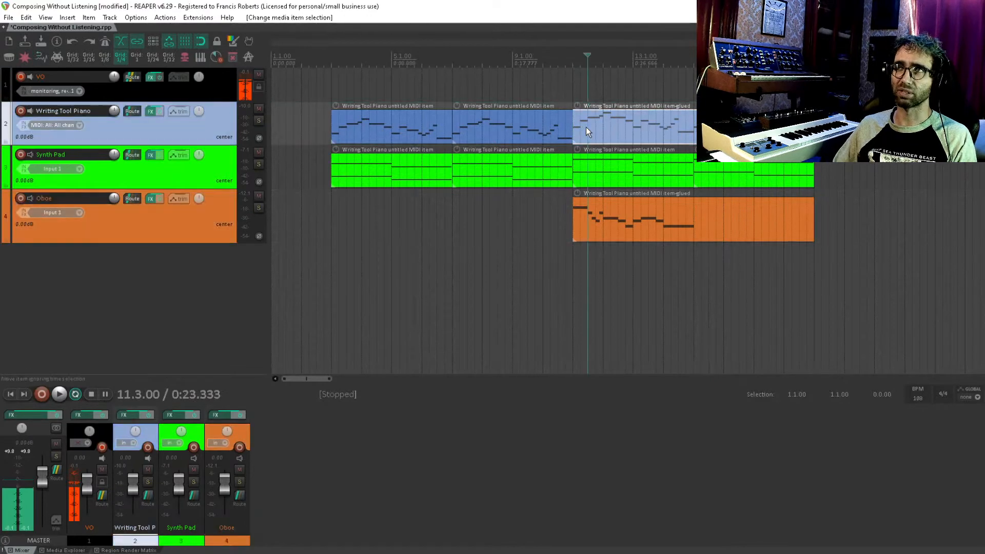
{"action": "scroll", "coordinate": [516, 242], "scroll_direction": "right", "scroll_amount": 3}
{"action": "left_click", "coordinate": [617, 181]}
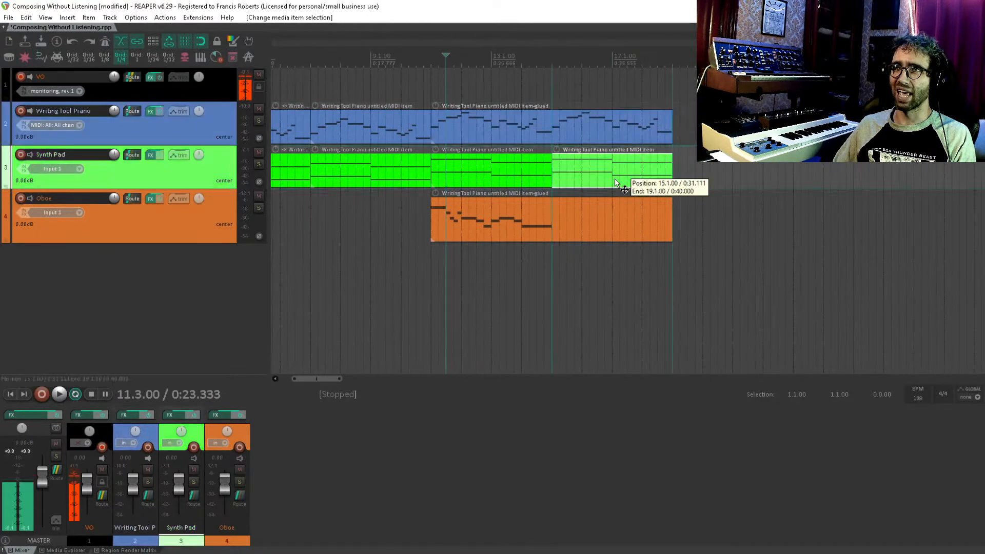
{"action": "left_click", "coordinate": [583, 226]}
{"action": "left_click", "coordinate": [539, 230]}
{"action": "left_click", "coordinate": [558, 218]}
{"action": "left_click", "coordinate": [552, 215]}
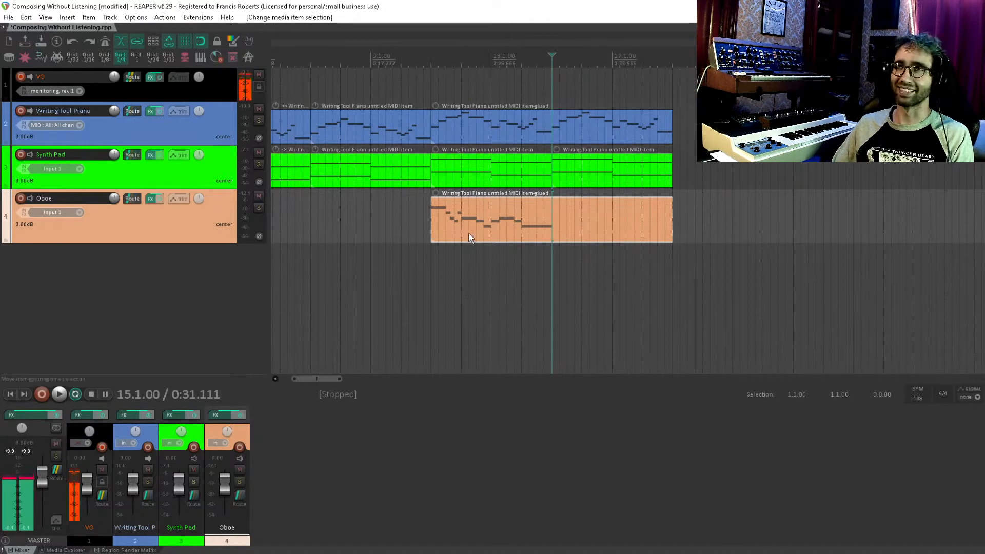
{"action": "left_click", "coordinate": [504, 223]}
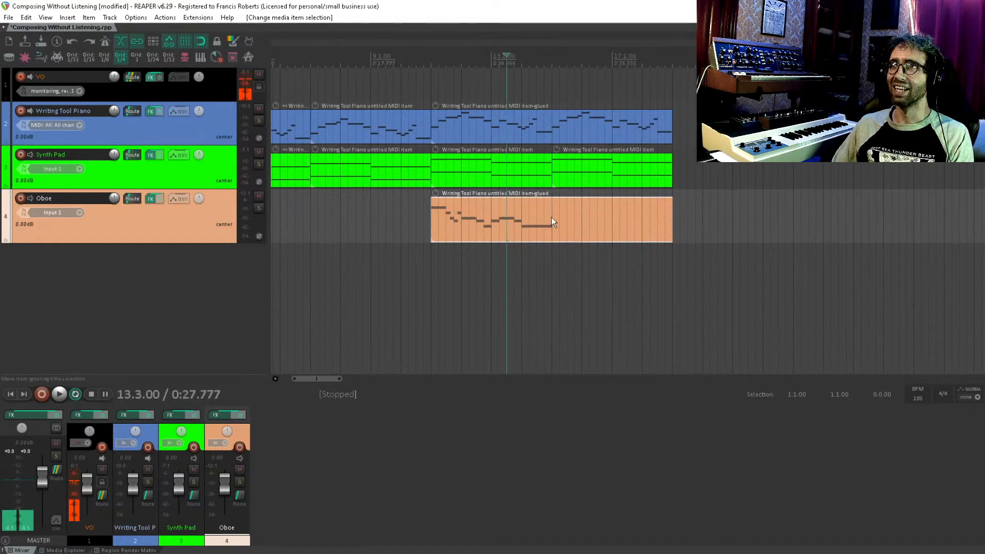
{"action": "left_click", "coordinate": [552, 217]}
{"action": "left_click", "coordinate": [491, 225]}
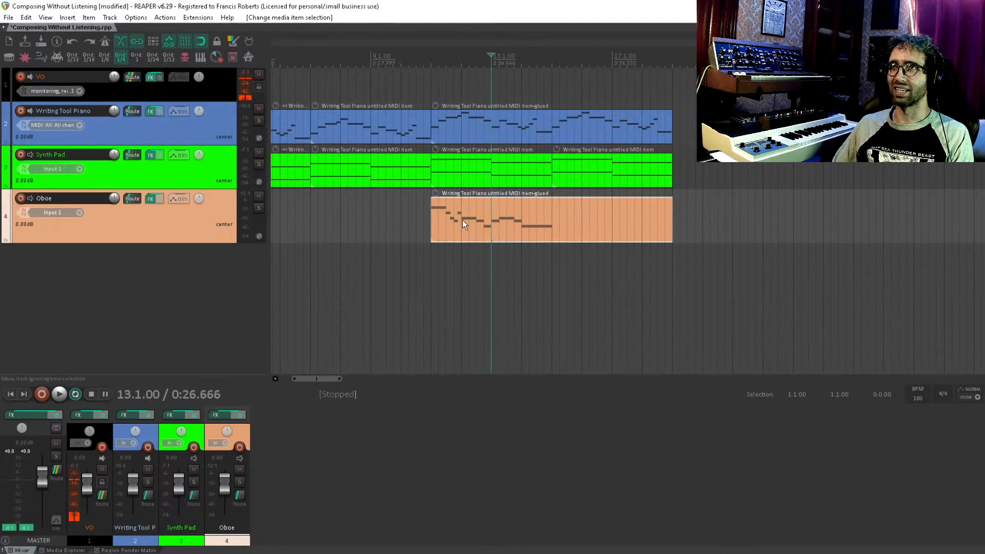
{"action": "left_click", "coordinate": [445, 223]}
{"action": "scroll", "coordinate": [445, 223], "scroll_direction": "down", "scroll_amount": 2}
{"action": "scroll", "coordinate": [454, 221], "scroll_direction": "down", "scroll_amount": 1}
{"action": "scroll", "coordinate": [461, 224], "scroll_direction": "up", "scroll_amount": 3}
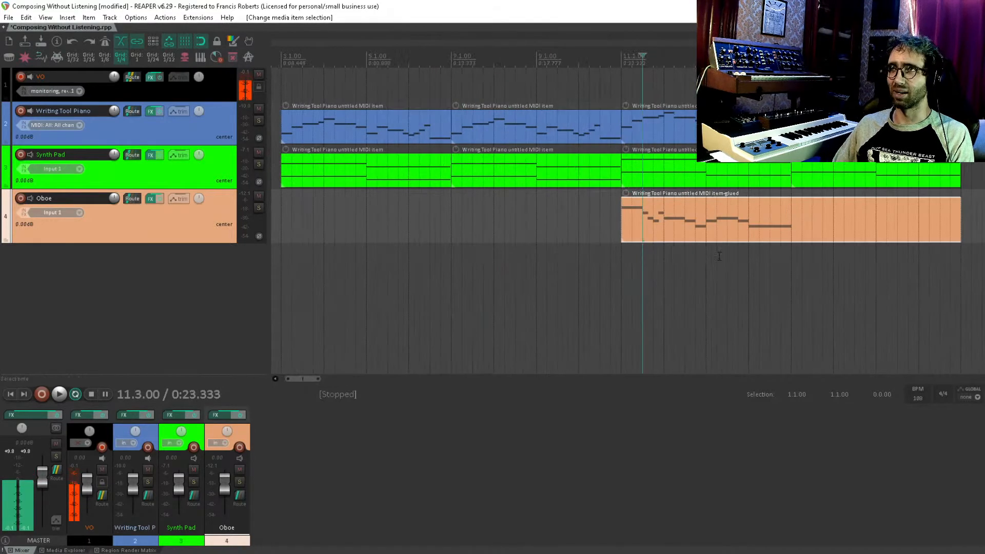
Step: Copy all the oboe notes of bars 11 to 14, paste them at bar 15 in the same item, and close the MIDI editor
{"action": "scroll", "coordinate": [718, 251], "scroll_direction": "right", "scroll_amount": 2}
{"action": "double_click", "coordinate": [721, 216]}
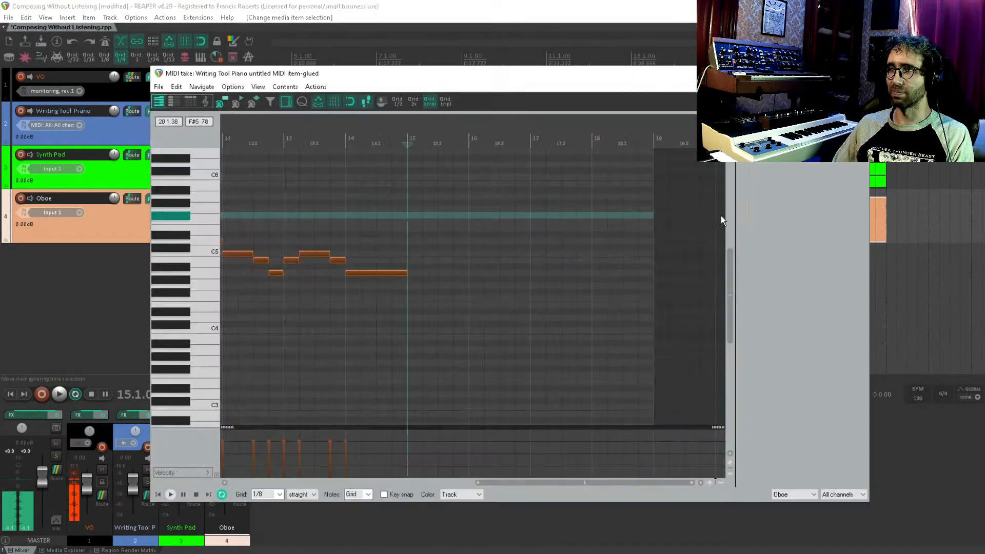
{"action": "left_click", "coordinate": [721, 215]}
{"action": "scroll", "coordinate": [474, 354], "scroll_direction": "down", "scroll_amount": 1}
{"action": "scroll", "coordinate": [474, 341], "scroll_direction": "right", "scroll_amount": 2}
{"action": "scroll", "coordinate": [474, 339], "scroll_direction": "up", "scroll_amount": 1}
{"action": "scroll", "coordinate": [359, 309], "scroll_direction": "left", "scroll_amount": 5}
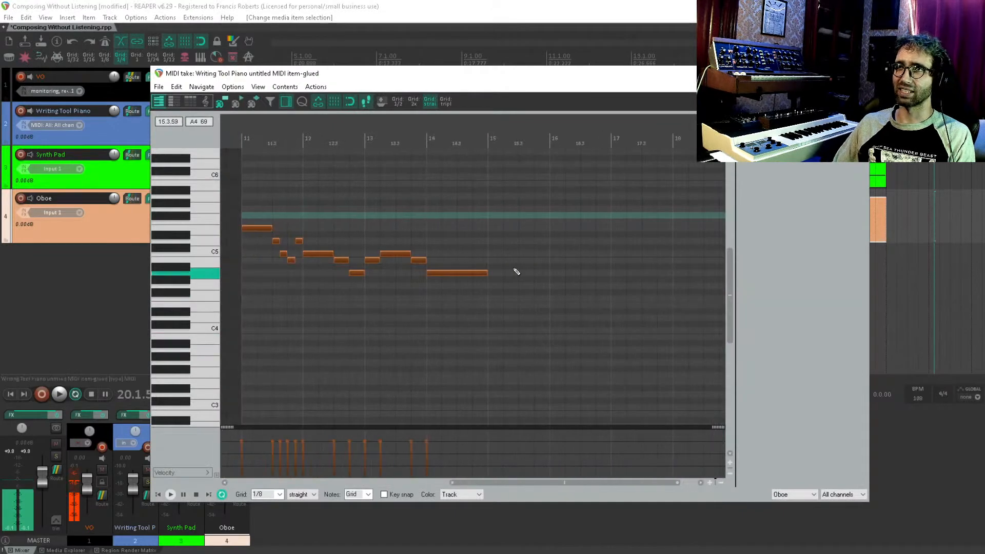
{"action": "scroll", "coordinate": [516, 270], "scroll_direction": "left", "scroll_amount": 2}
{"action": "scroll", "coordinate": [544, 277], "scroll_direction": "up", "scroll_amount": 2}
{"action": "scroll", "coordinate": [570, 328], "scroll_direction": "down", "scroll_amount": 1}
{"action": "scroll", "coordinate": [546, 334], "scroll_direction": "up", "scroll_amount": 1}
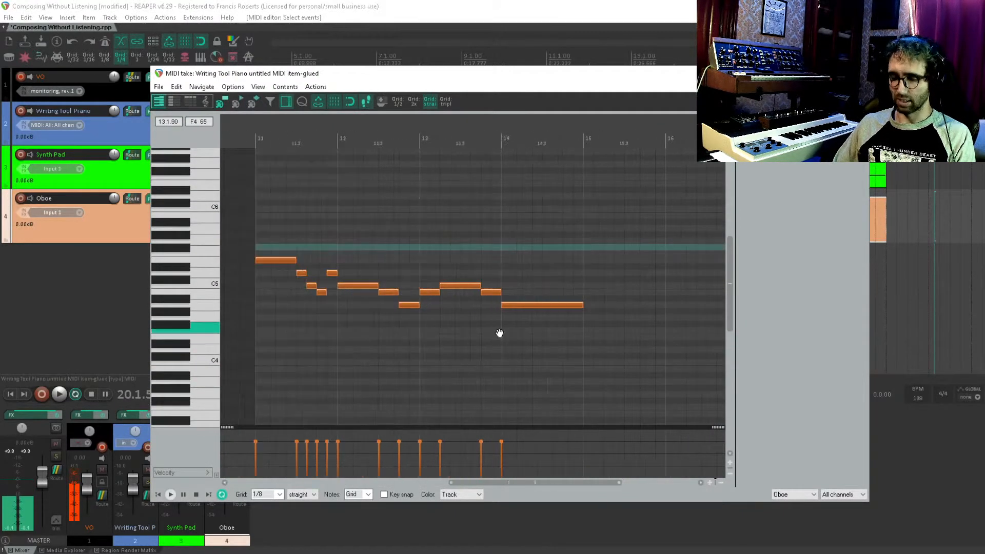
{"action": "scroll", "coordinate": [499, 334], "scroll_direction": "right", "scroll_amount": 2}
{"action": "left_click", "coordinate": [499, 336]}
{"action": "key", "text": "ctrl+v"}
{"action": "key", "text": "Escape"}
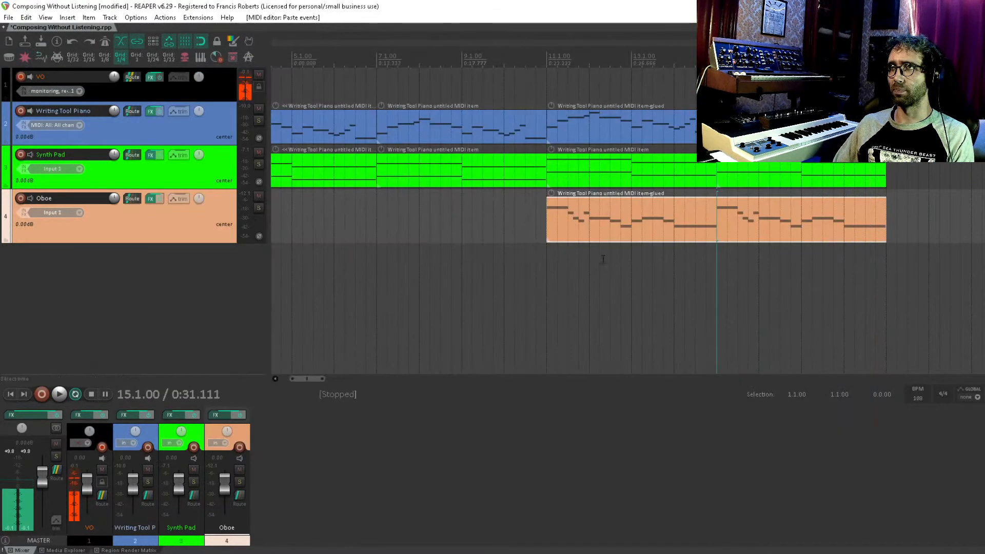
Step: Return the edit cursor to bar 11 and insert a Writing Tool Piano template track below the Oboe track
{"action": "left_click", "coordinate": [548, 276]}
{"action": "left_click", "coordinate": [154, 304]}
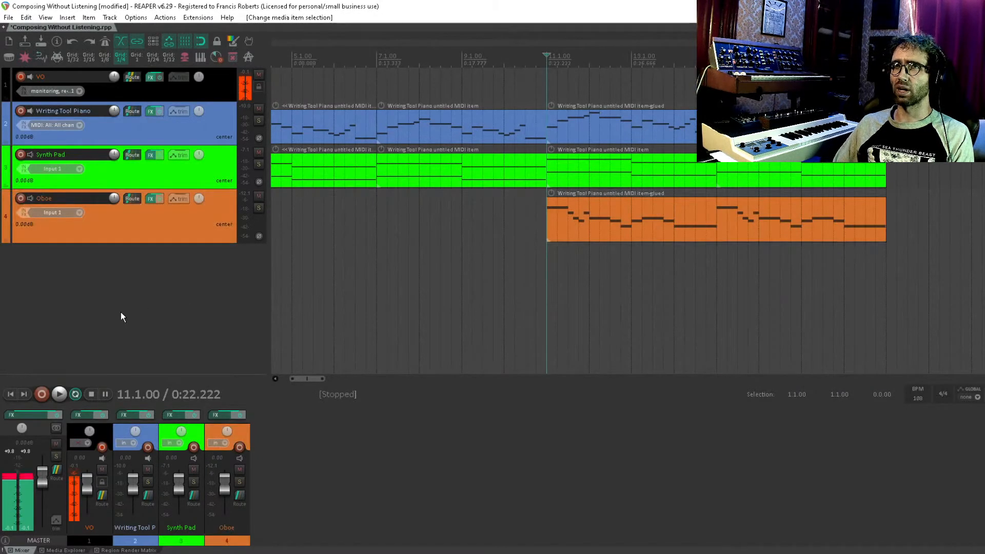
{"action": "left_click", "coordinate": [192, 238]}
{"action": "left_click", "coordinate": [183, 245]}
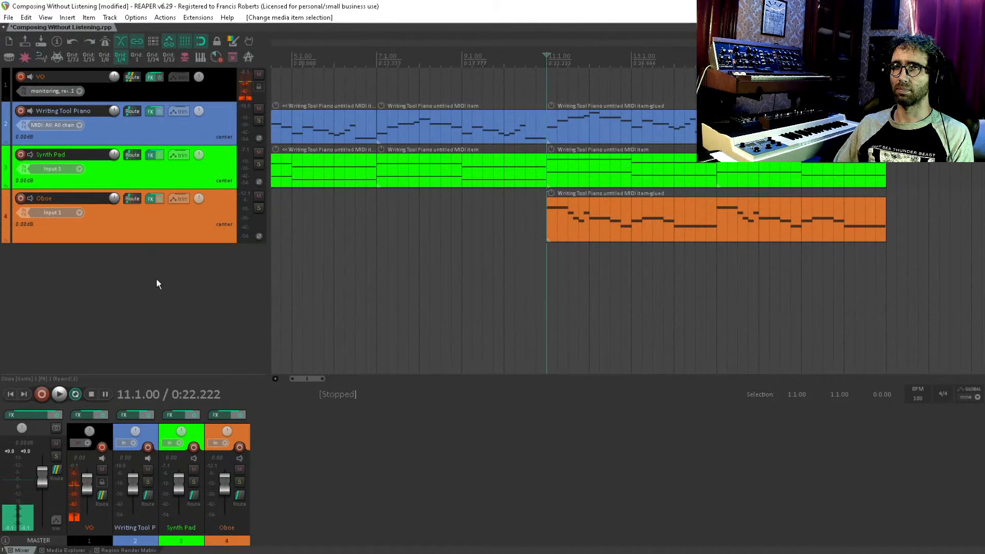
{"action": "left_click", "coordinate": [175, 230]}
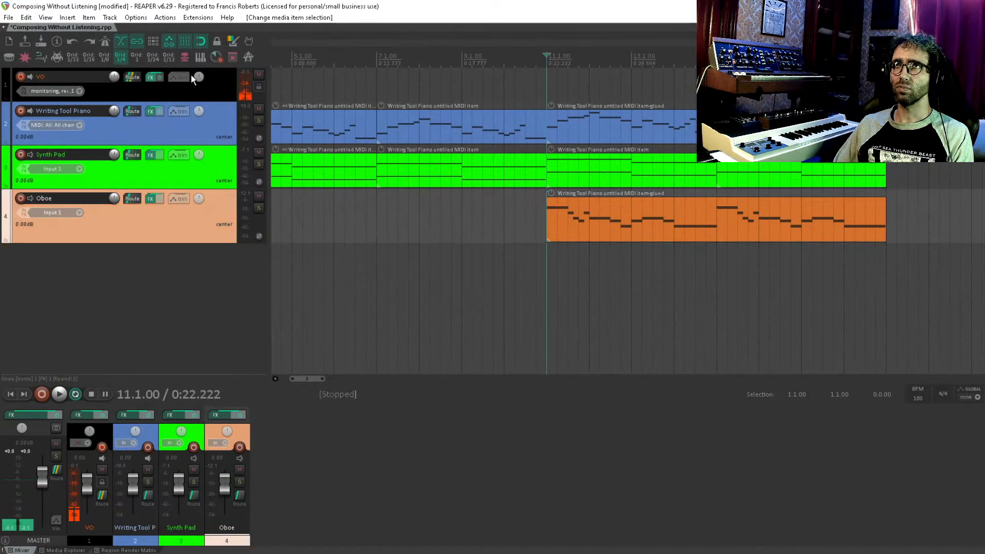
{"action": "left_click", "coordinate": [200, 58]}
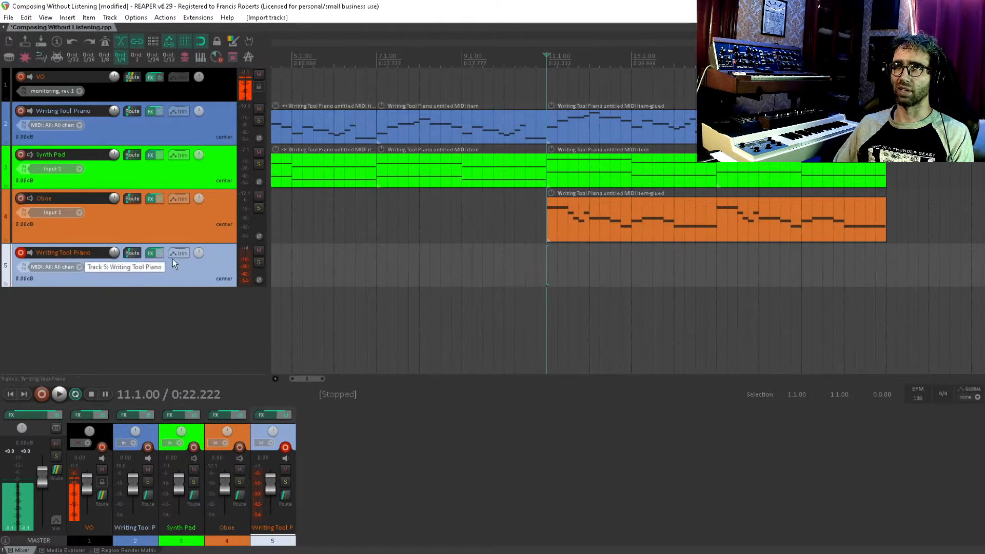
Step: Rename the new track Drum sounds and open its Kontakt instrument
{"action": "double_click", "coordinate": [77, 253]}
{"action": "type", "text": "Dru"}
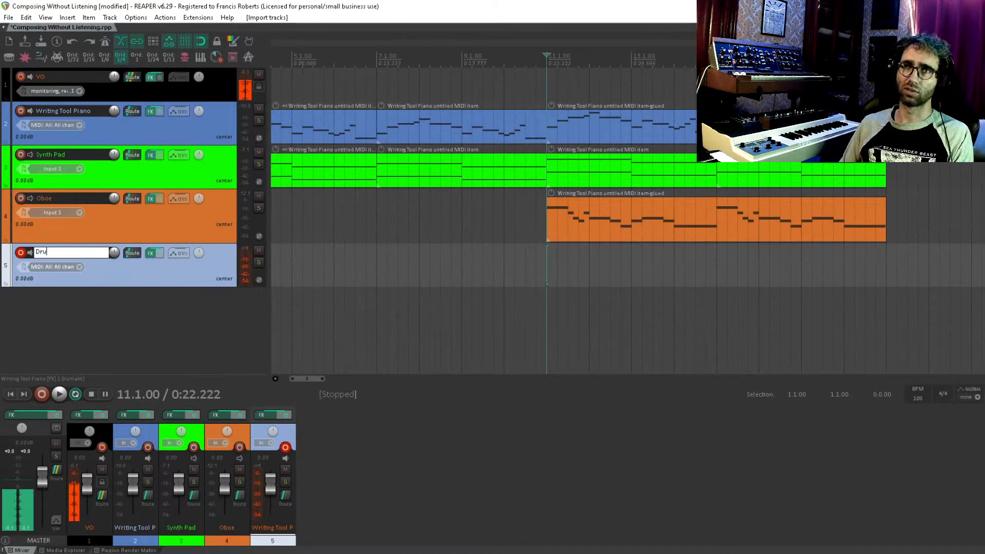
{"action": "type", "text": "m sounds"}
{"action": "key", "text": "Return"}
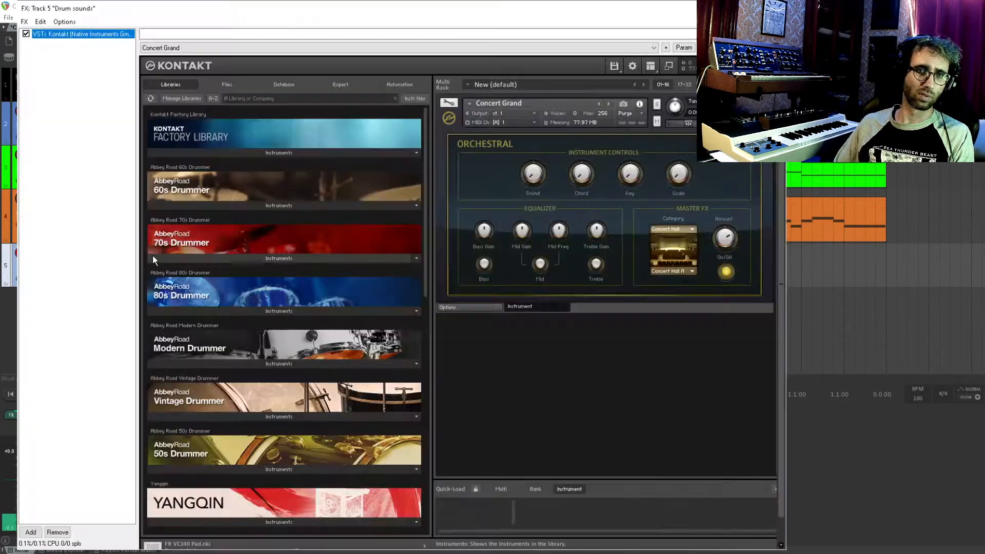
Step: Remove the Concert Grand instrument from the Kontakt rack and look through the instrument libraries for drum sounds
{"action": "left_click", "coordinate": [149, 252]}
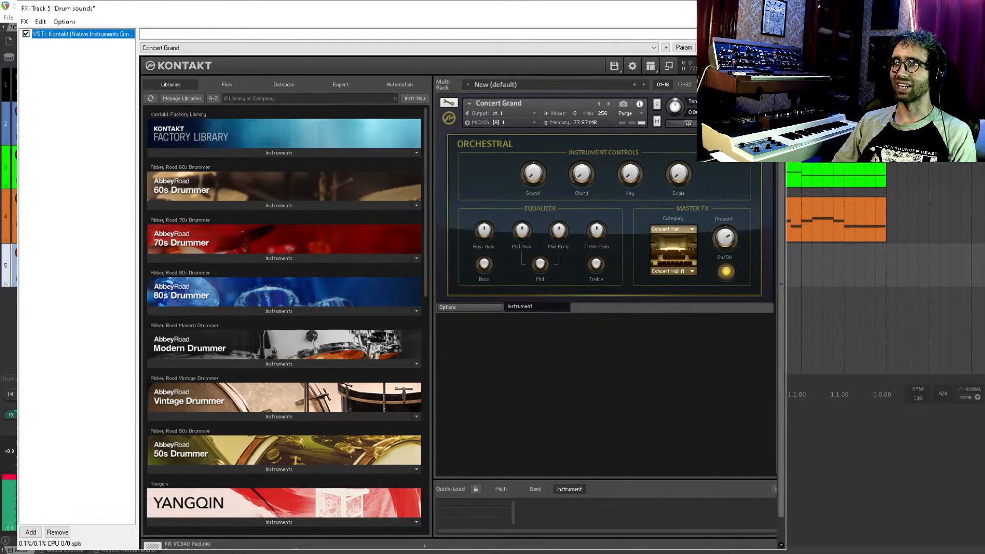
{"action": "left_click", "coordinate": [768, 101]}
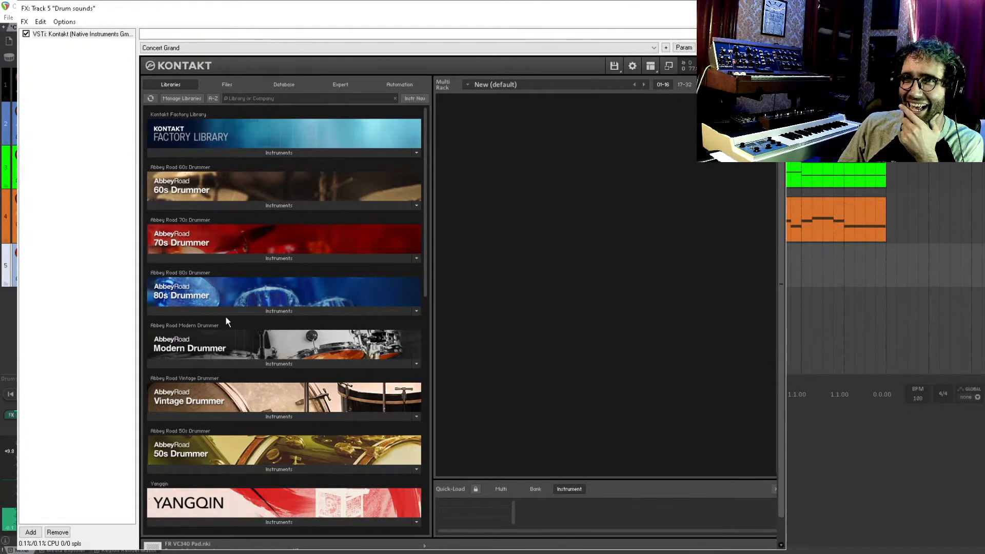
{"action": "scroll", "coordinate": [231, 349], "scroll_direction": "down", "scroll_amount": 8}
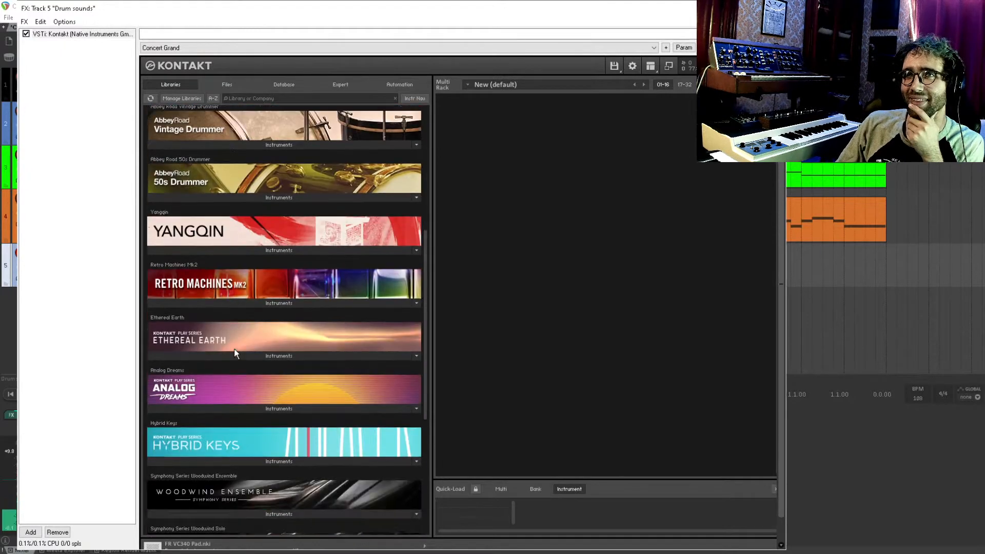
{"action": "scroll", "coordinate": [234, 349], "scroll_direction": "down", "scroll_amount": 2}
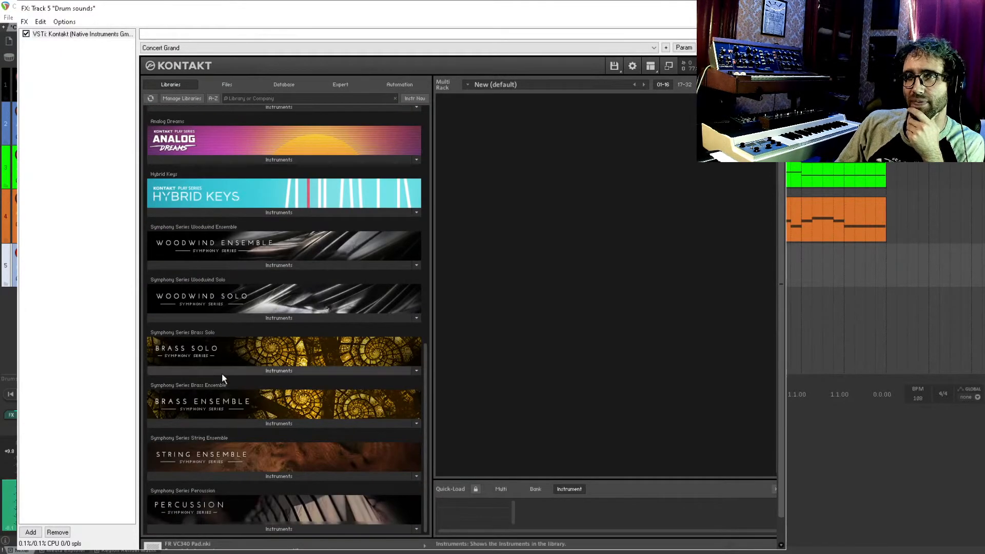
{"action": "scroll", "coordinate": [248, 390], "scroll_direction": "up", "scroll_amount": 1}
{"action": "scroll", "coordinate": [246, 400], "scroll_direction": "up", "scroll_amount": 2}
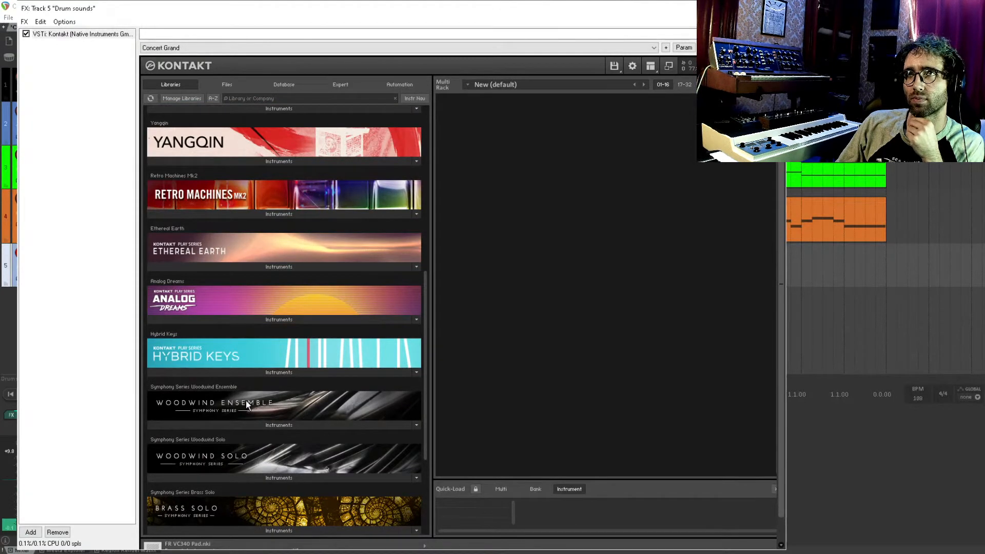
Step: Remove Kontakt from the Drum sounds track and replace that track with a new empty one
{"action": "left_click", "coordinate": [88, 35]}
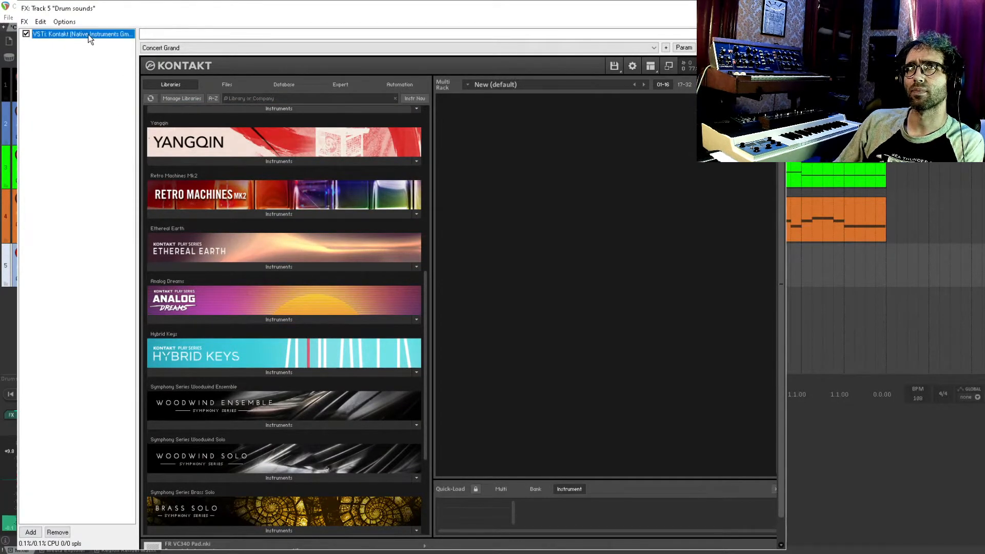
{"action": "key", "text": "Delete"}
{"action": "key", "text": "Escape"}
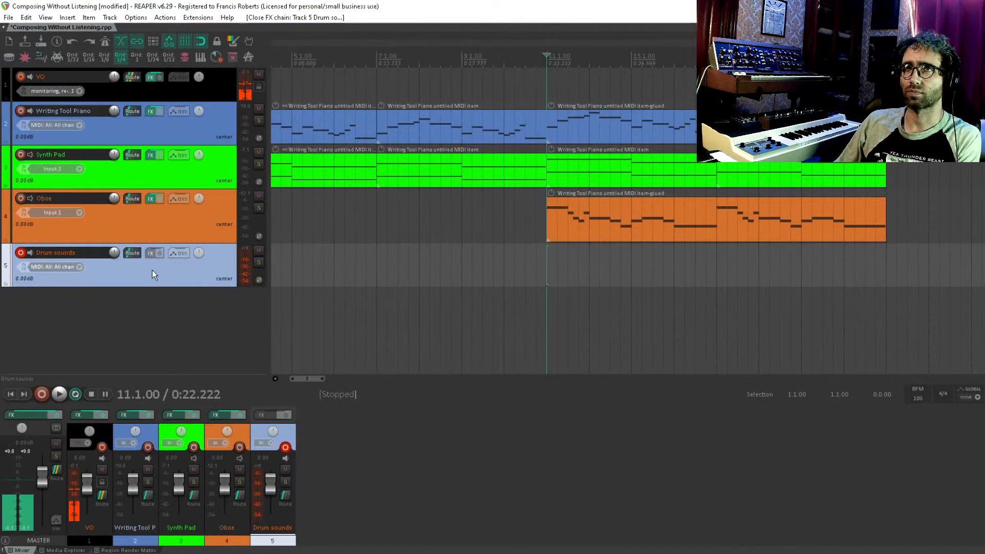
{"action": "key", "text": "Delete"}
{"action": "double_click", "coordinate": [151, 340]}
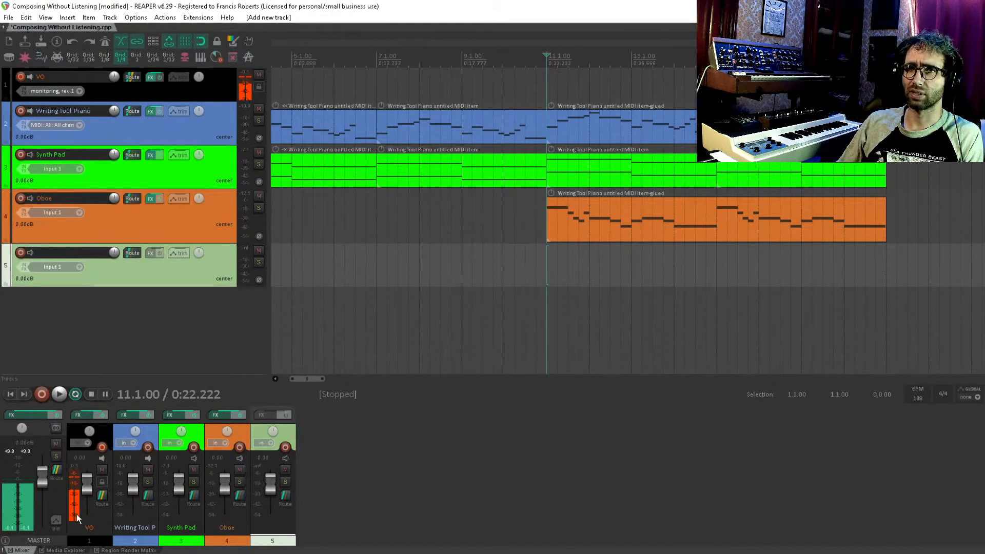
Step: Open the Media Explorer and browse to the folder F:\Samples From Mars\909_from_mars
{"action": "left_click", "coordinate": [60, 551]}
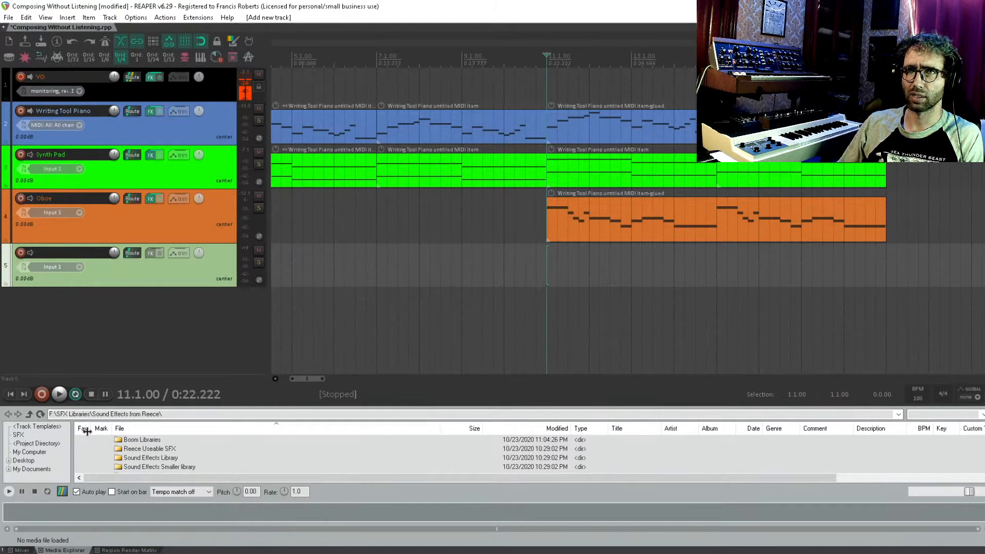
{"action": "left_click", "coordinate": [29, 415]}
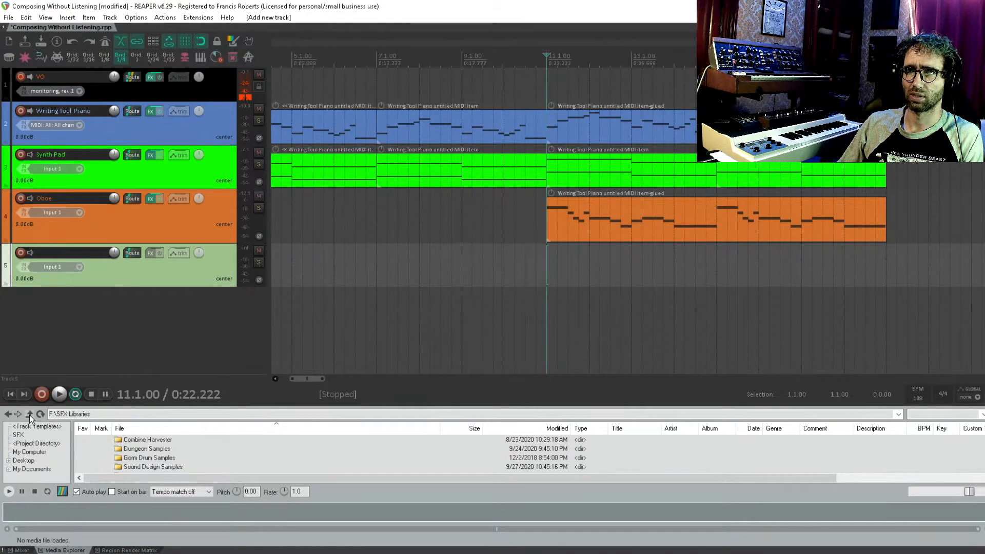
{"action": "left_click", "coordinate": [29, 415]}
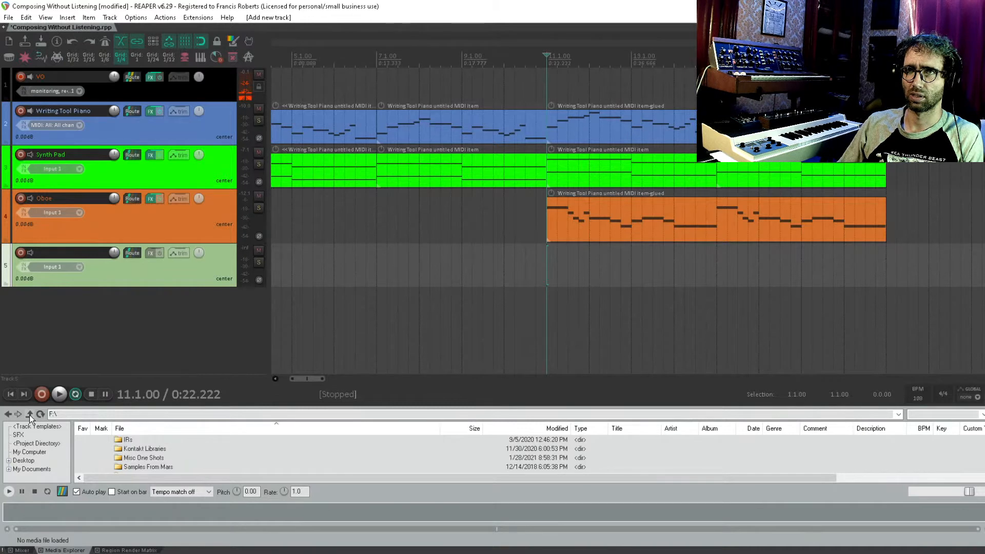
{"action": "double_click", "coordinate": [157, 466]}
{"action": "scroll", "coordinate": [153, 468], "scroll_direction": "down", "scroll_amount": 1}
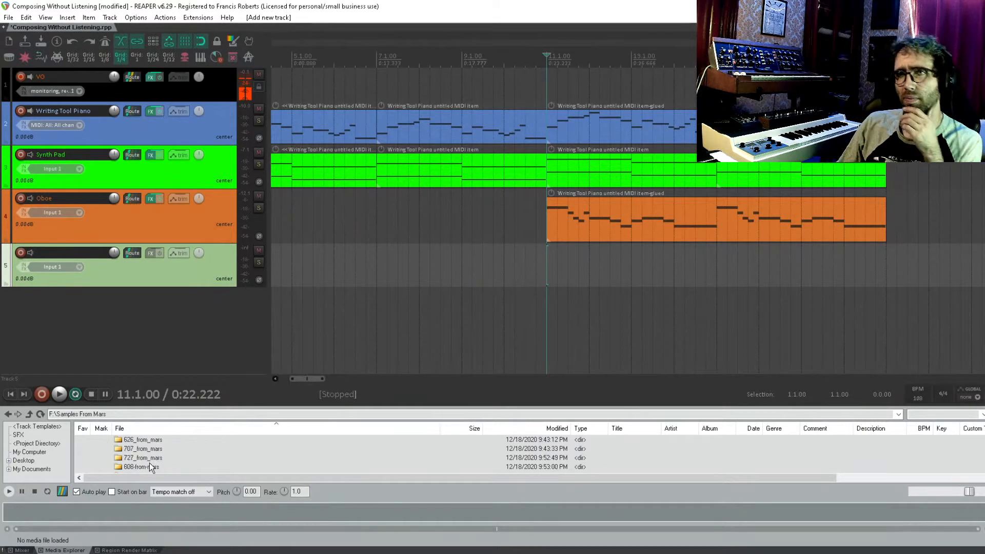
{"action": "scroll", "coordinate": [150, 463], "scroll_direction": "down", "scroll_amount": 1}
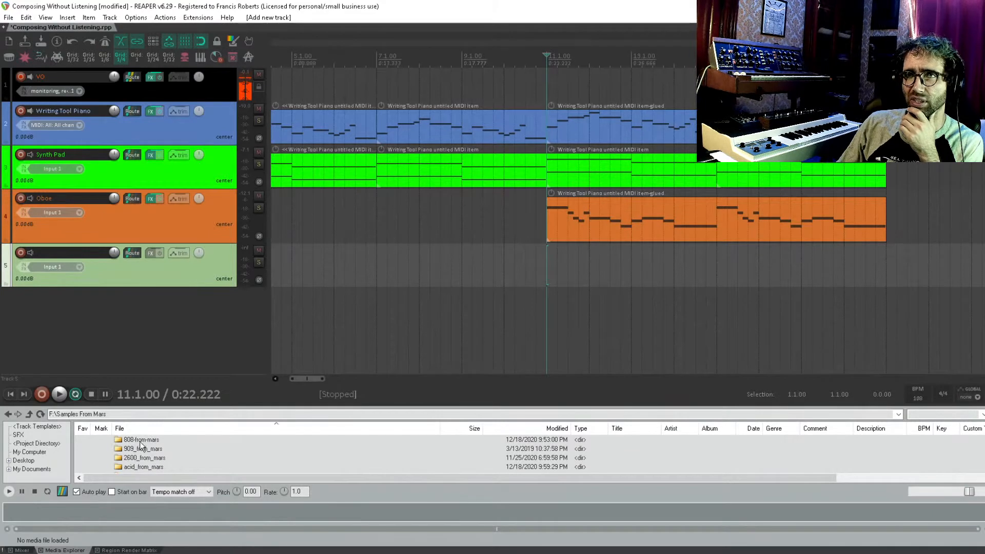
{"action": "double_click", "coordinate": [142, 449]}
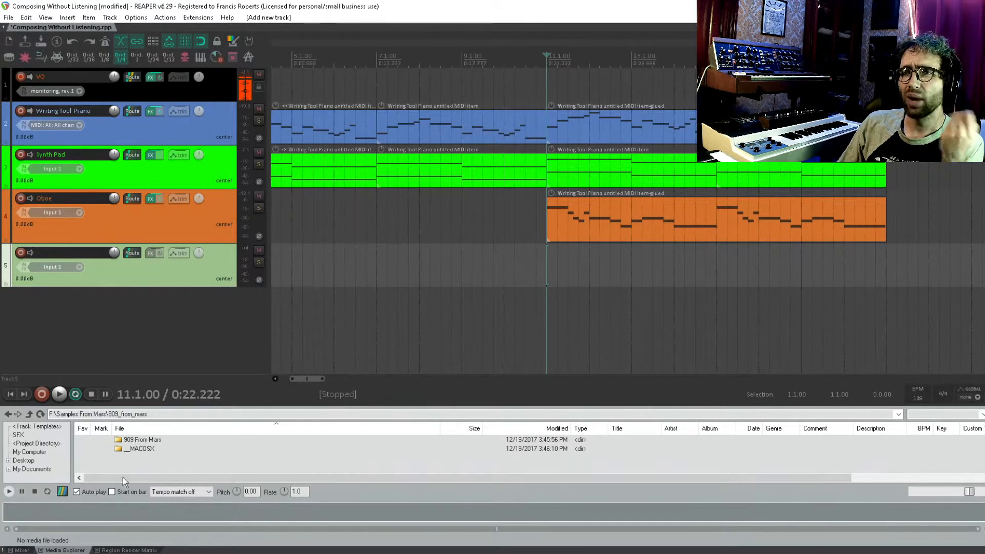
Step: Open the Individual Hits folder inside the WAV samples of 909 From Mars in the Media Explorer
{"action": "left_click", "coordinate": [22, 550]}
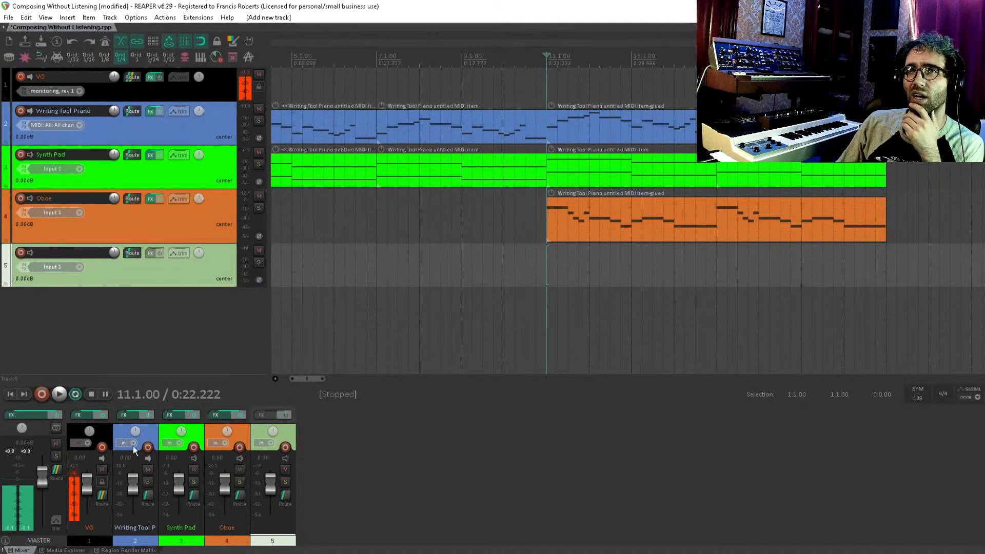
{"action": "left_click", "coordinate": [49, 550]}
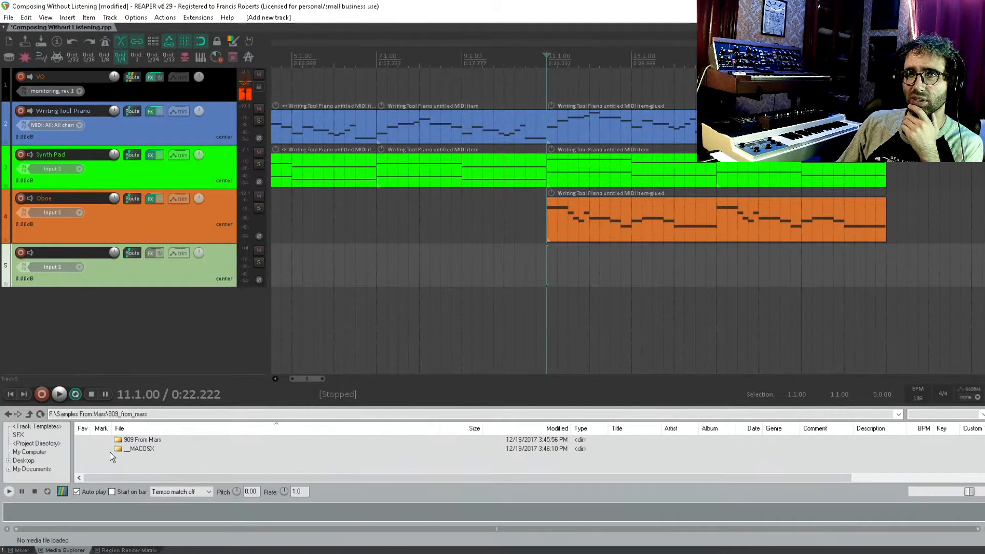
{"action": "double_click", "coordinate": [119, 442]}
{"action": "scroll", "coordinate": [134, 453], "scroll_direction": "down", "scroll_amount": 1}
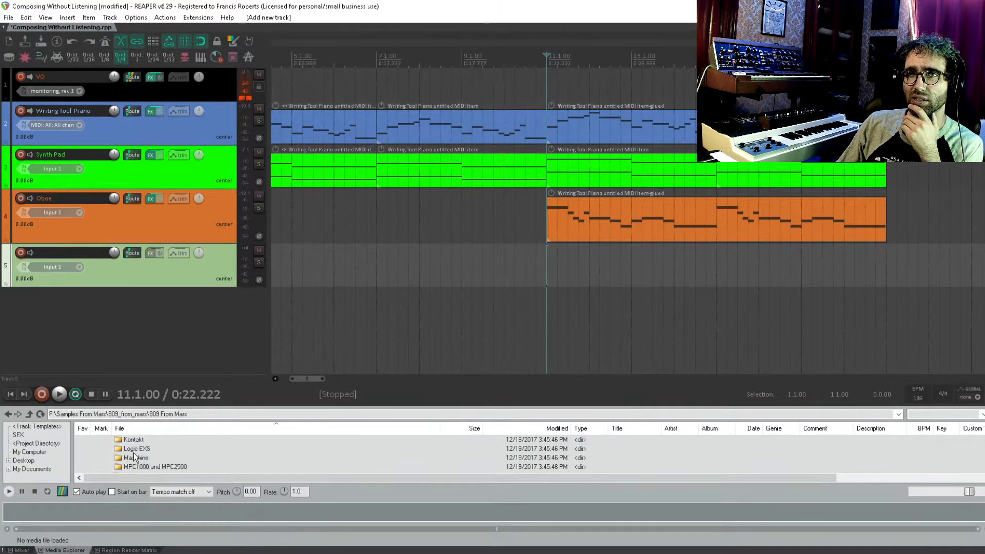
{"action": "scroll", "coordinate": [154, 460], "scroll_direction": "down", "scroll_amount": 1}
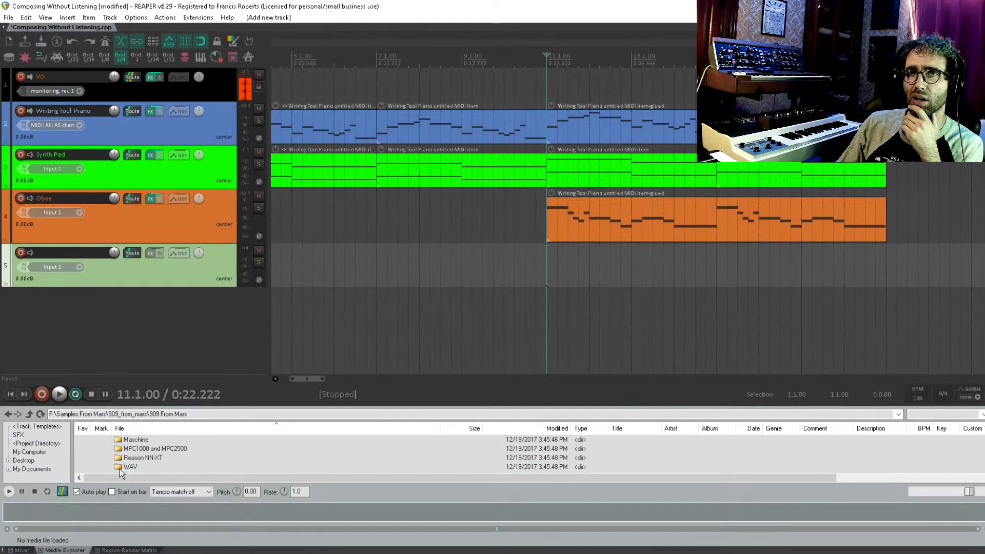
{"action": "double_click", "coordinate": [132, 468]}
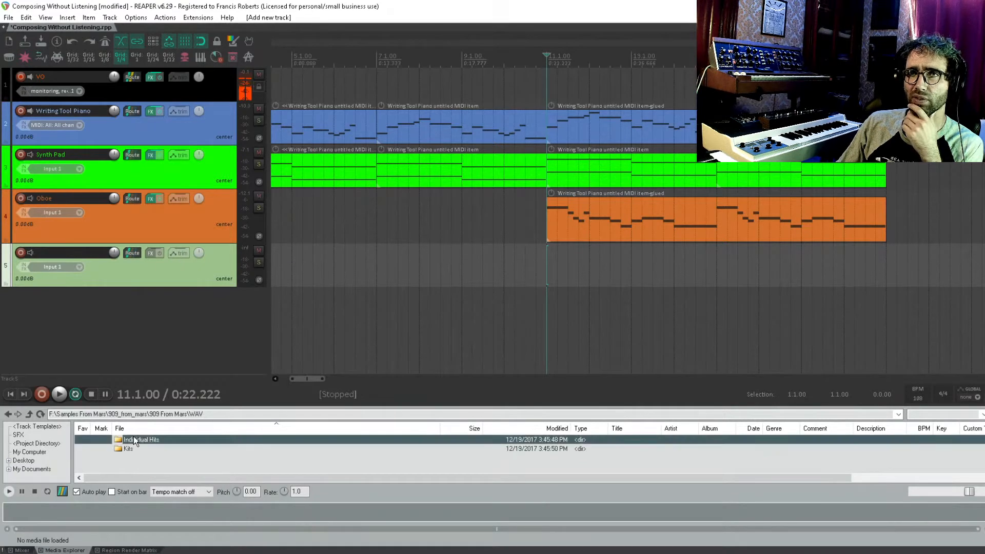
{"action": "double_click", "coordinate": [136, 443]}
Step: Insert BD 909 Tube Short A 02.wav from the bass drum Tube Short folder on the empty track at 11.1.00
{"action": "double_click", "coordinate": [153, 440]}
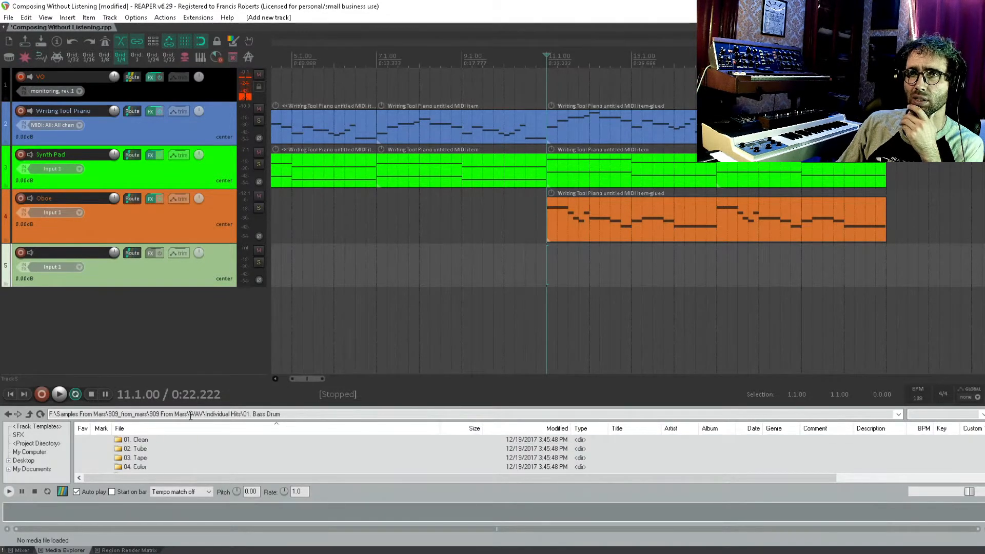
{"action": "double_click", "coordinate": [143, 449]}
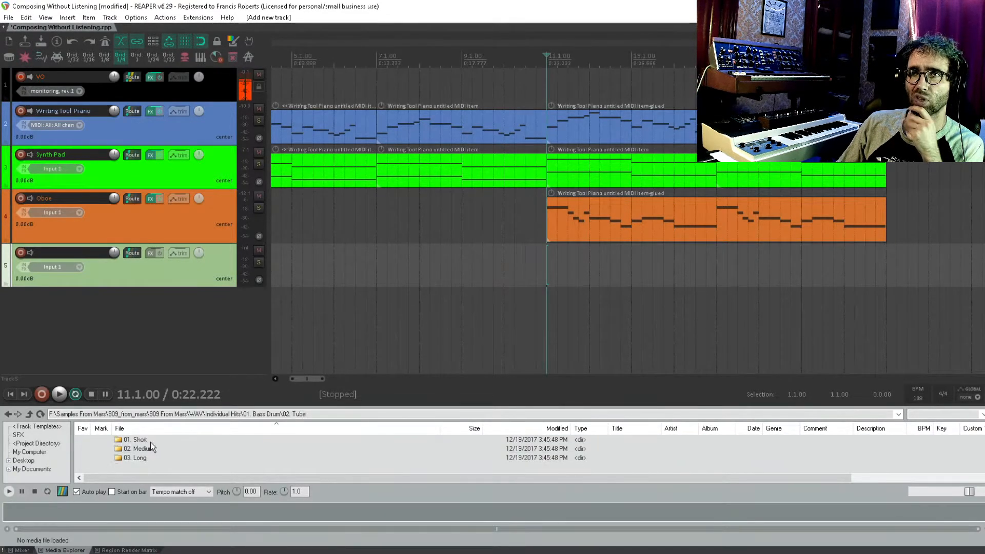
{"action": "left_click", "coordinate": [137, 440]}
{"action": "double_click", "coordinate": [142, 443]}
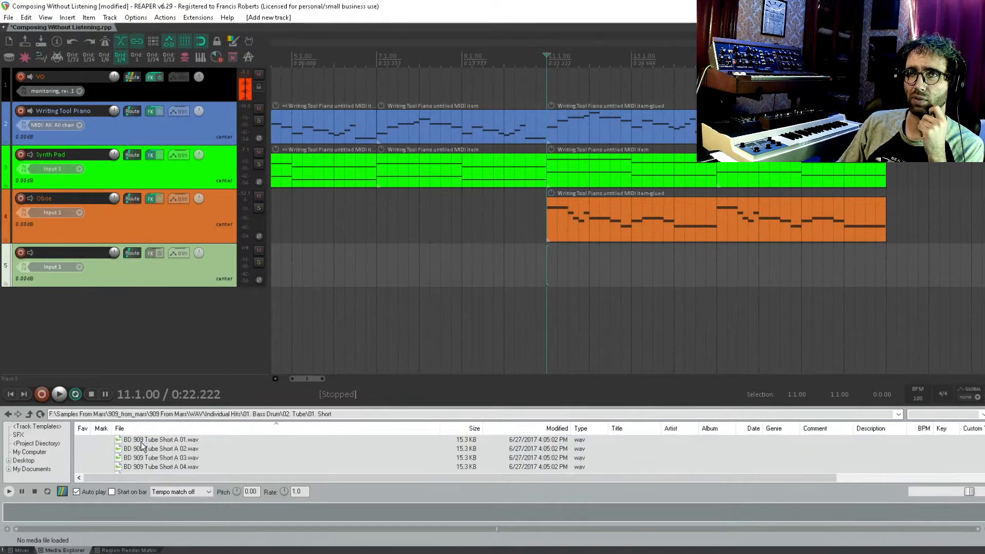
{"action": "left_click_drag", "start_coordinate": [167, 451], "coordinate": [550, 276]}
{"action": "scroll", "coordinate": [549, 277], "scroll_direction": "up", "scroll_amount": 6}
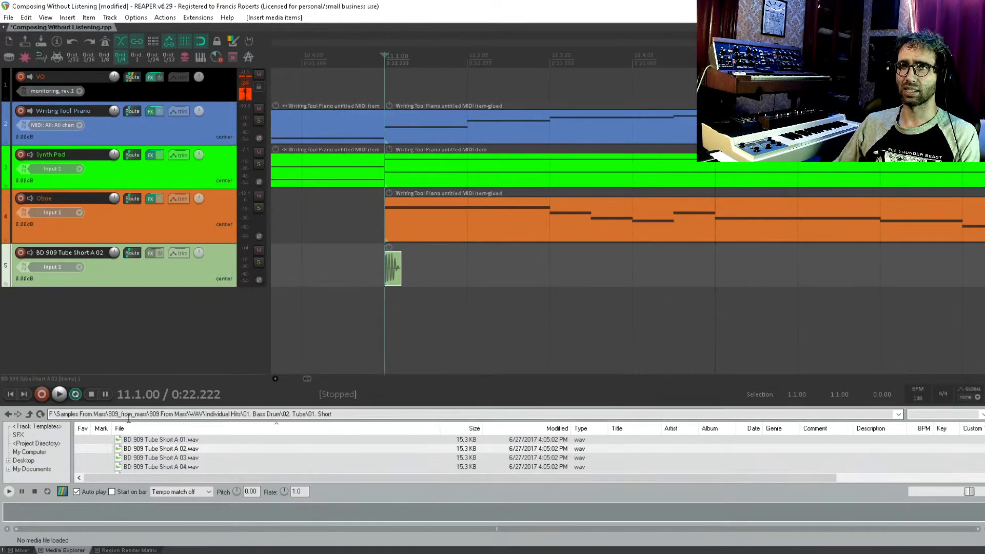
Step: Insert SD 909 Clean A 02.wav from the snare drum Clean folder on a new track, one beat after the bass drum hit
{"action": "left_click", "coordinate": [29, 414]}
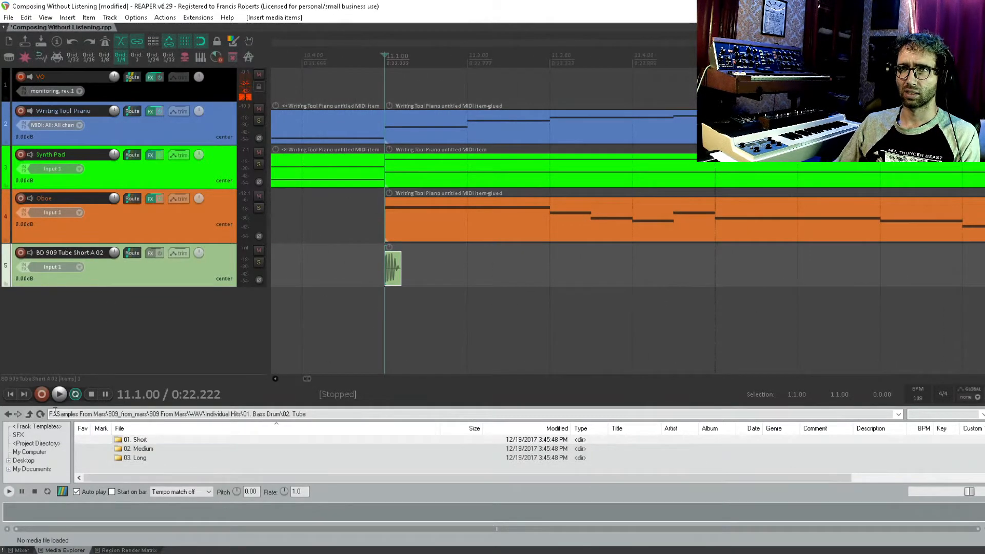
{"action": "left_click", "coordinate": [30, 414]}
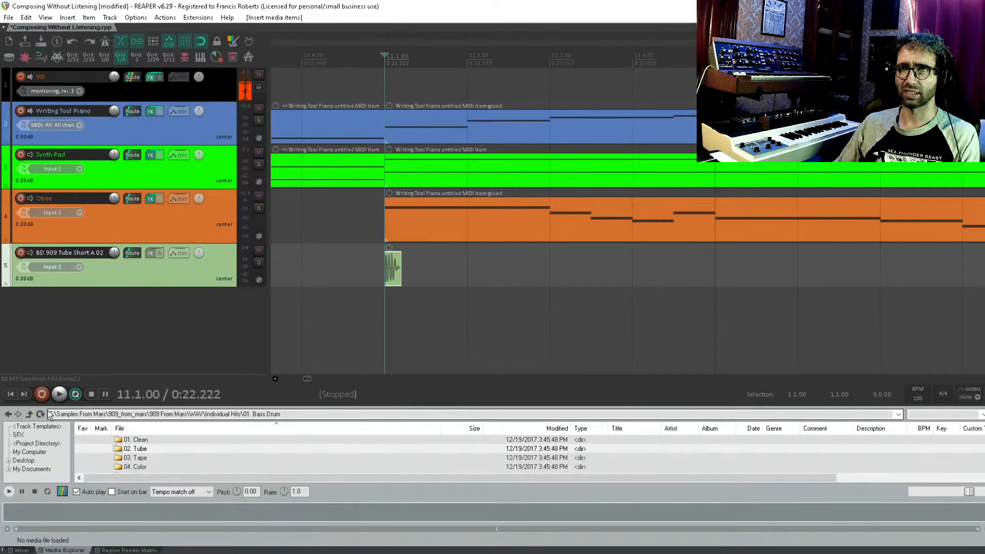
{"action": "left_click", "coordinate": [30, 415]}
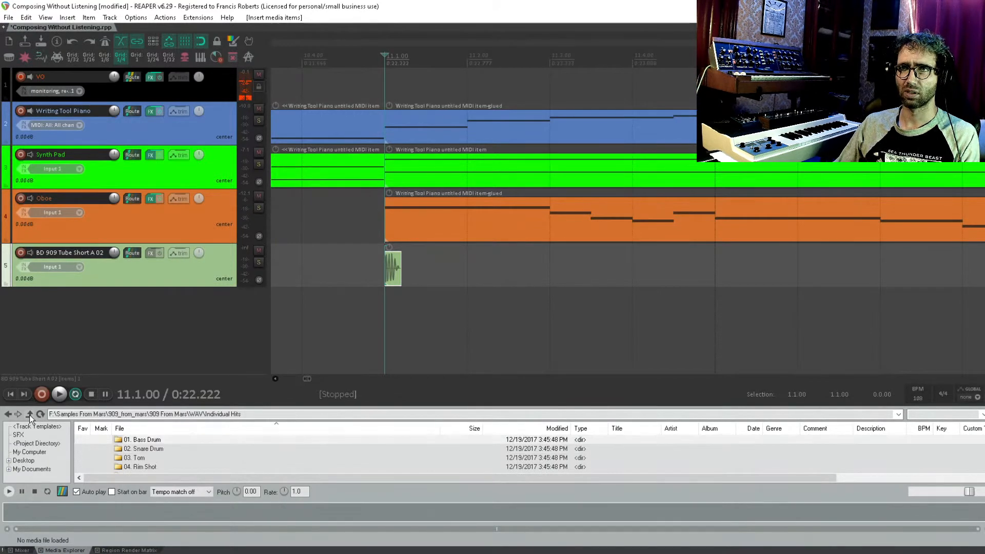
{"action": "double_click", "coordinate": [161, 448]}
{"action": "double_click", "coordinate": [145, 440]}
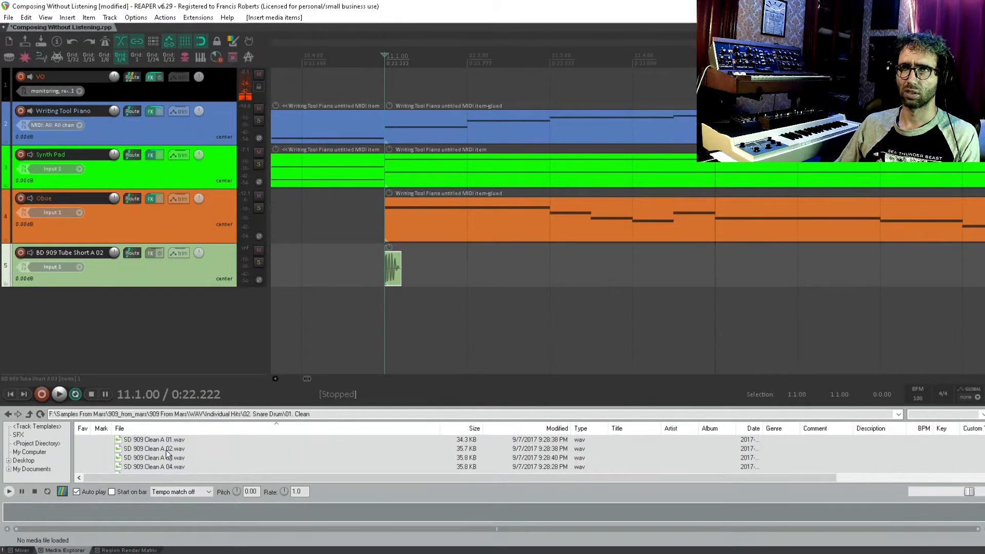
{"action": "left_click_drag", "start_coordinate": [167, 453], "coordinate": [491, 303]}
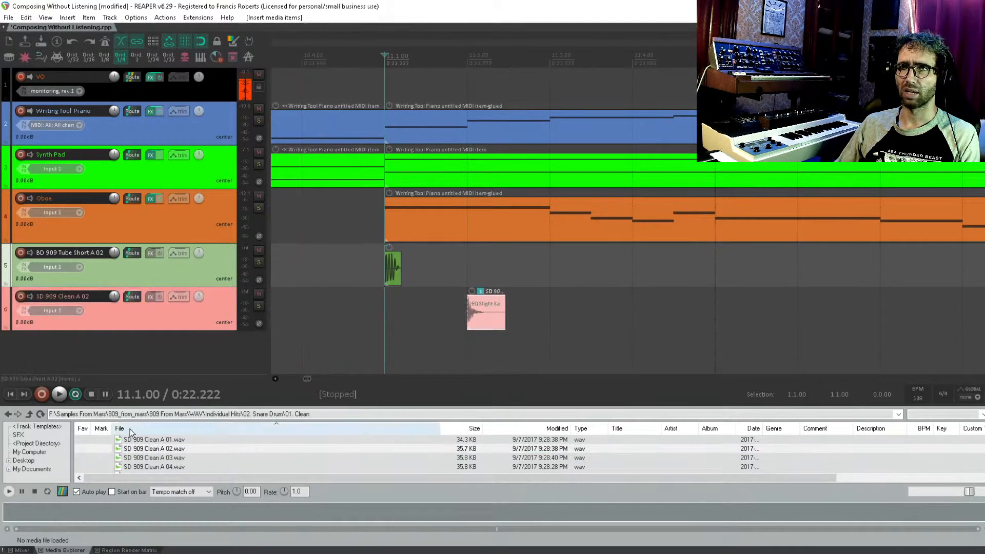
Step: Insert CH 909 Clean 03.wav from the Hi Hat CH Clean folder on a new track at 11.1.00
{"action": "left_click", "coordinate": [29, 414]}
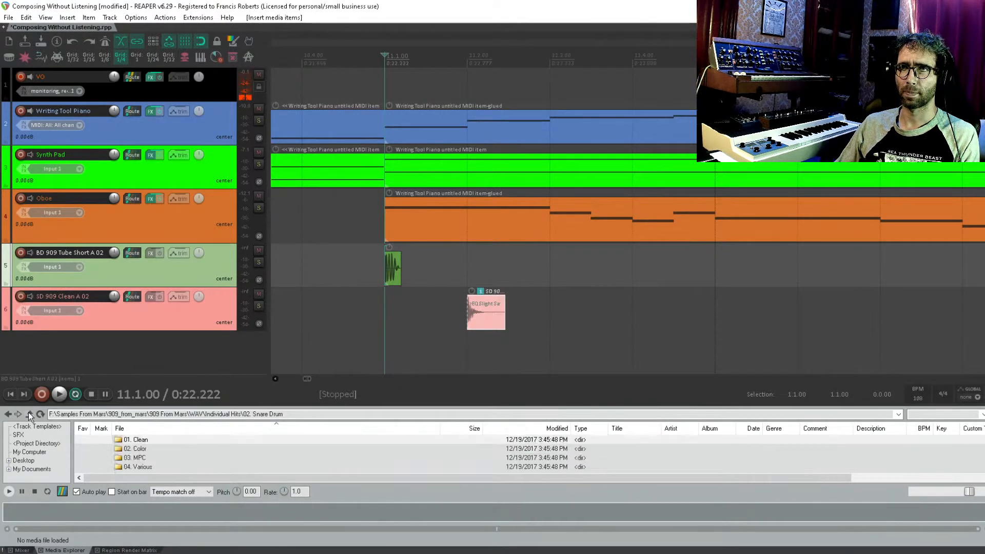
{"action": "left_click", "coordinate": [30, 414]}
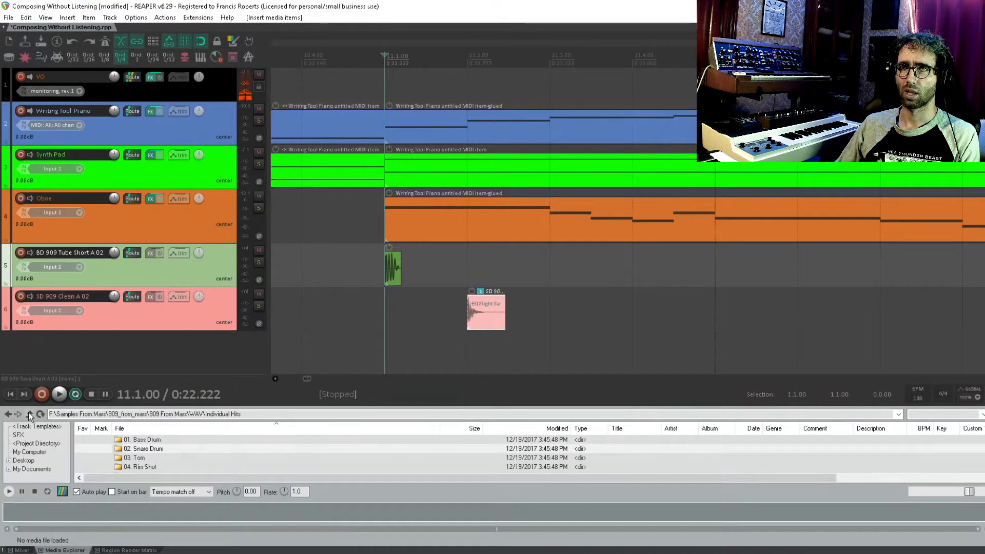
{"action": "left_click", "coordinate": [29, 414]}
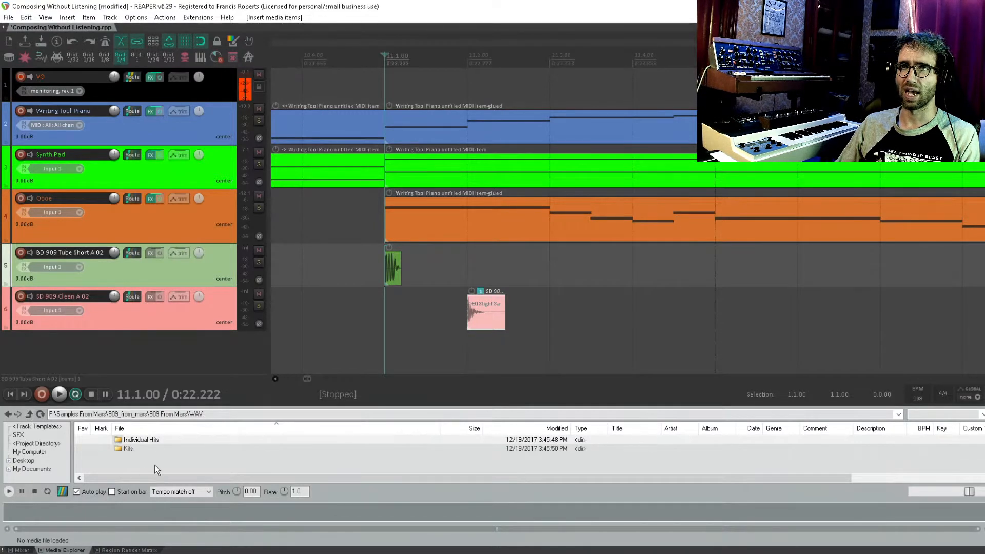
{"action": "double_click", "coordinate": [150, 441]}
{"action": "scroll", "coordinate": [148, 452], "scroll_direction": "down", "scroll_amount": 1}
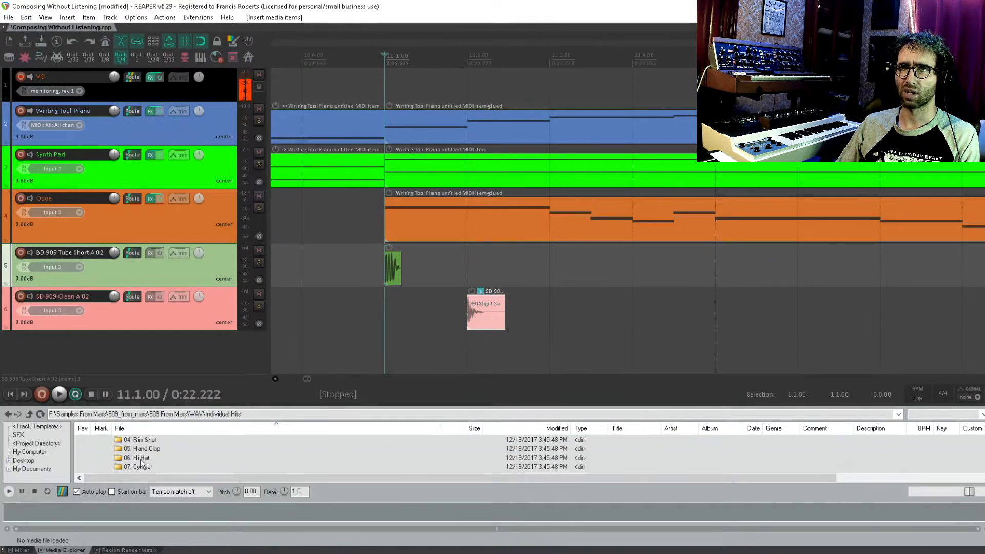
{"action": "double_click", "coordinate": [142, 458]}
{"action": "double_click", "coordinate": [137, 440]}
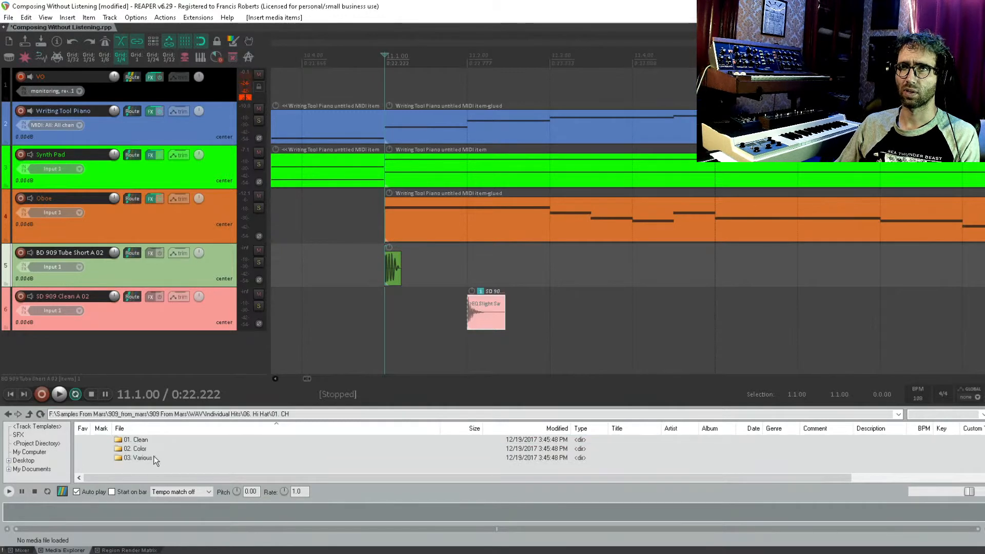
{"action": "double_click", "coordinate": [137, 440]}
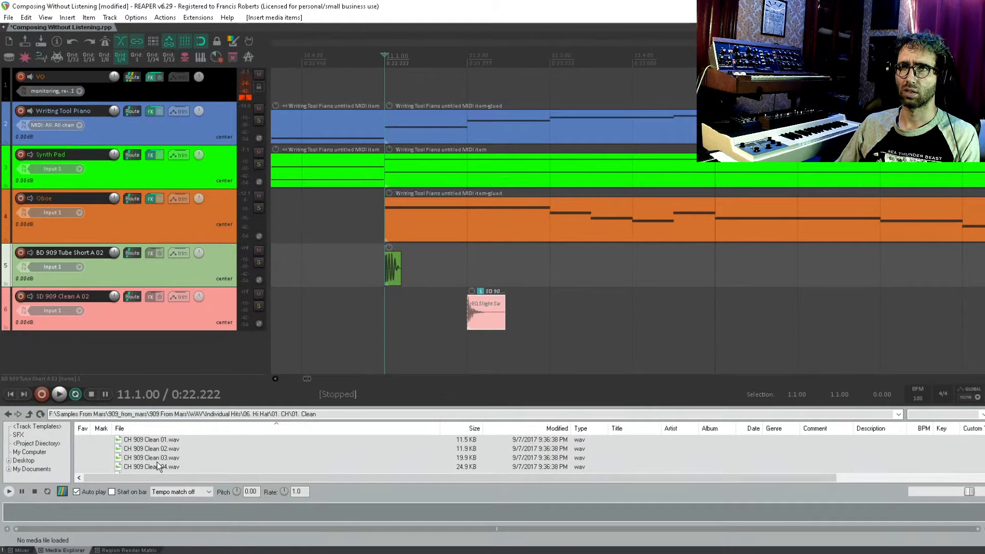
{"action": "left_click_drag", "start_coordinate": [157, 462], "coordinate": [314, 253]}
Step: Set the arrangement grid to 1/16
{"action": "left_click", "coordinate": [87, 57]}
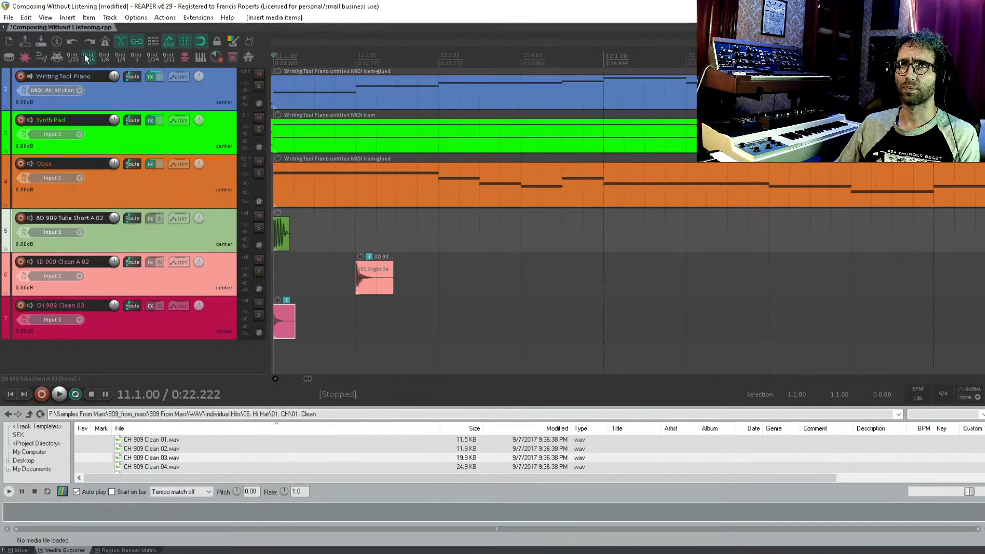
Step: Copy the hi-hat hit at eighth-note spacing to make four hits starting at 11.1.00
{"action": "left_click_drag", "start_coordinate": [285, 325], "coordinate": [334, 325]}
{"action": "left_click_drag", "start_coordinate": [330, 324], "coordinate": [412, 319]}
{"action": "left_click_drag", "start_coordinate": [428, 275], "coordinate": [516, 314]}
{"action": "left_click_drag", "start_coordinate": [467, 276], "coordinate": [336, 348]}
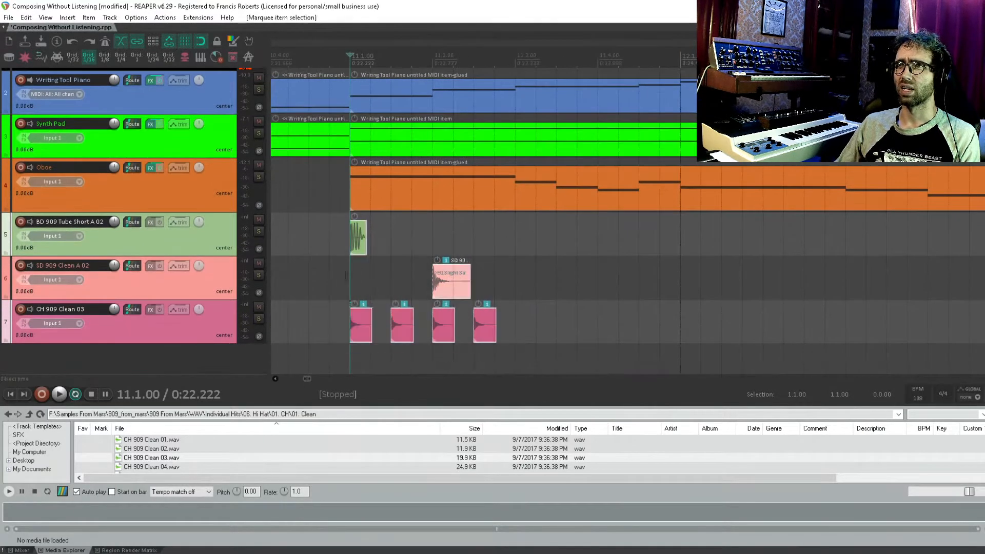
Step: Lower the volume of the bass drum, snare and hi-hat tracks together to -9.97 dB
{"action": "left_click", "coordinate": [208, 239]}
{"action": "left_click", "coordinate": [199, 337], "text": "shift"}
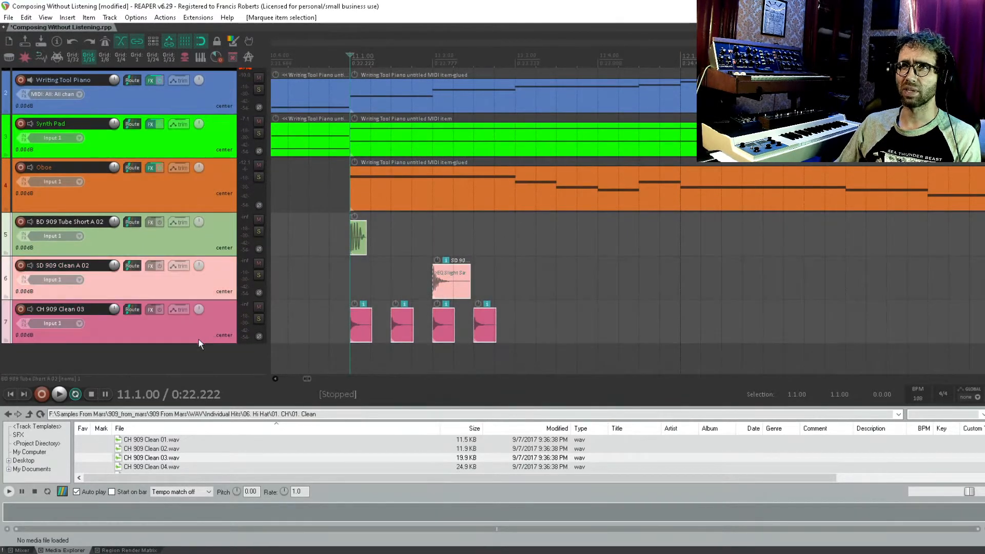
{"action": "left_click", "coordinate": [21, 550]}
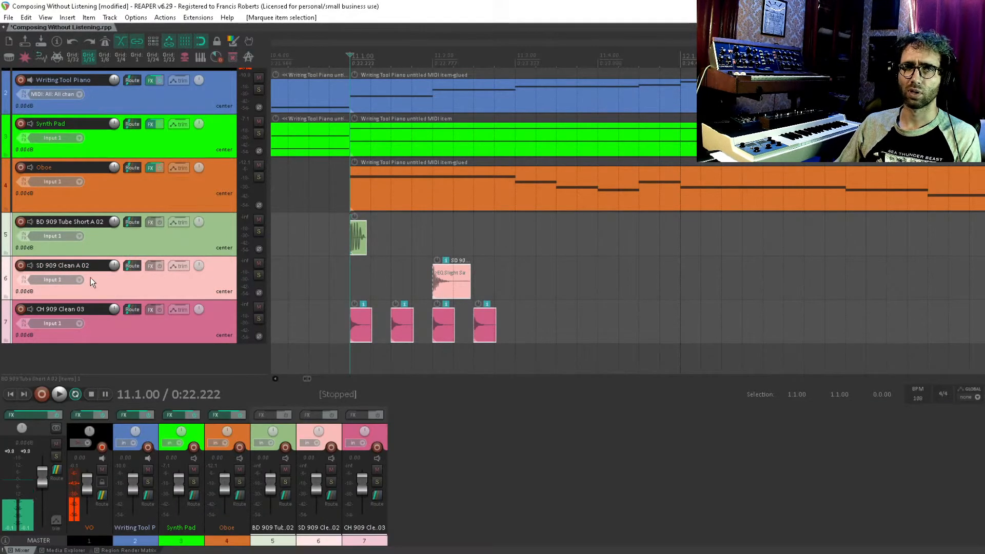
{"action": "left_click", "coordinate": [201, 320]}
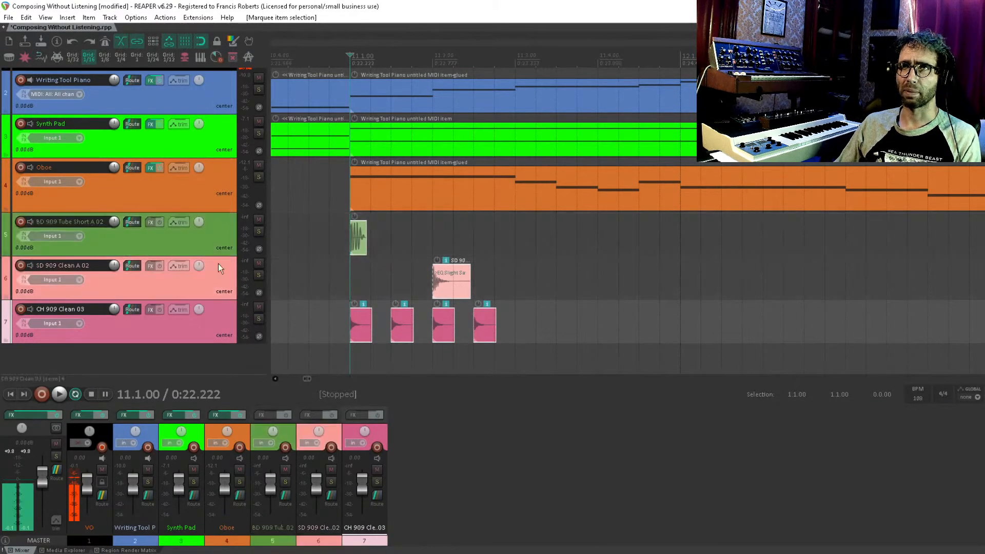
{"action": "left_click", "coordinate": [223, 234], "text": "shift"}
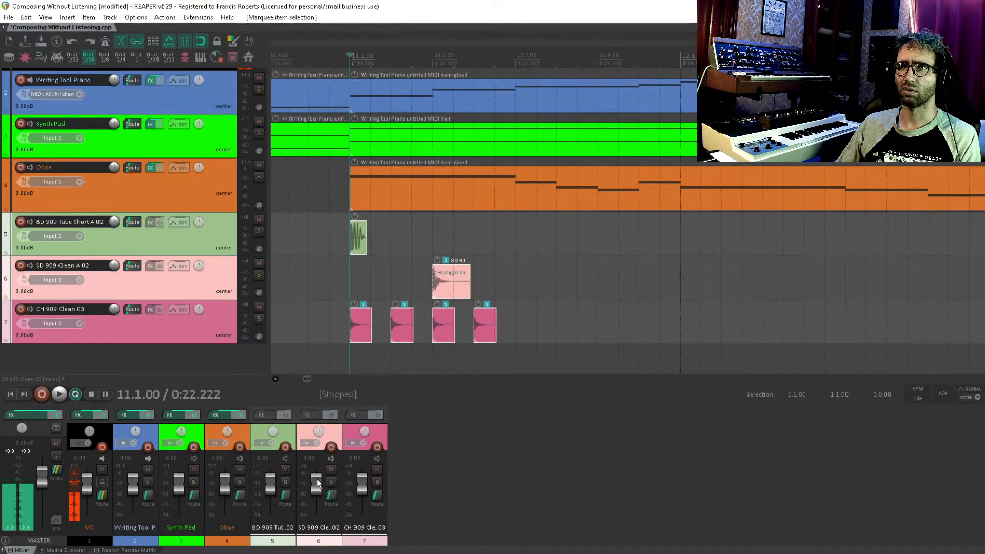
{"action": "left_click_drag", "start_coordinate": [361, 480], "coordinate": [361, 494]}
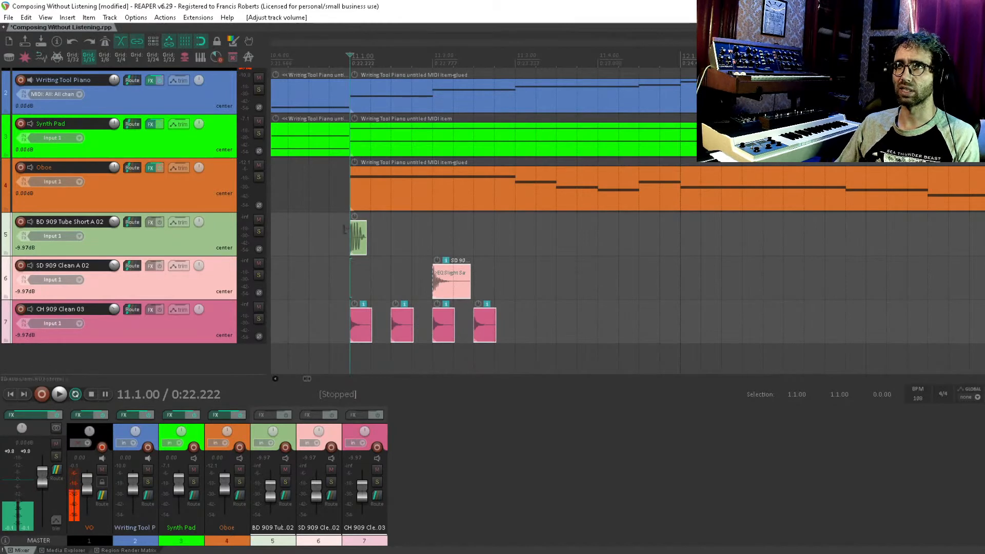
Step: Duplicate the two-beat kick, snare and hi-hat pattern and align the copy to start on beat 3 of bar 11
{"action": "left_click_drag", "start_coordinate": [345, 229], "coordinate": [512, 373]}
{"action": "left_click_drag", "start_coordinate": [576, 318], "coordinate": [556, 349]}
{"action": "key", "text": "ctrl+d"}
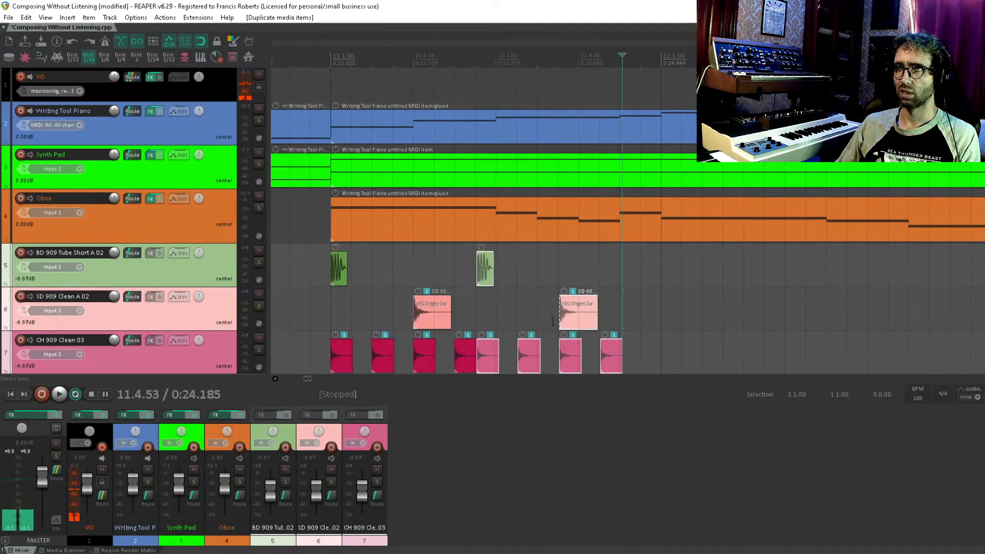
{"action": "scroll", "coordinate": [553, 321], "scroll_direction": "down", "scroll_amount": 1}
{"action": "scroll", "coordinate": [534, 341], "scroll_direction": "up", "scroll_amount": 2}
{"action": "left_click_drag", "start_coordinate": [477, 281], "coordinate": [605, 266]}
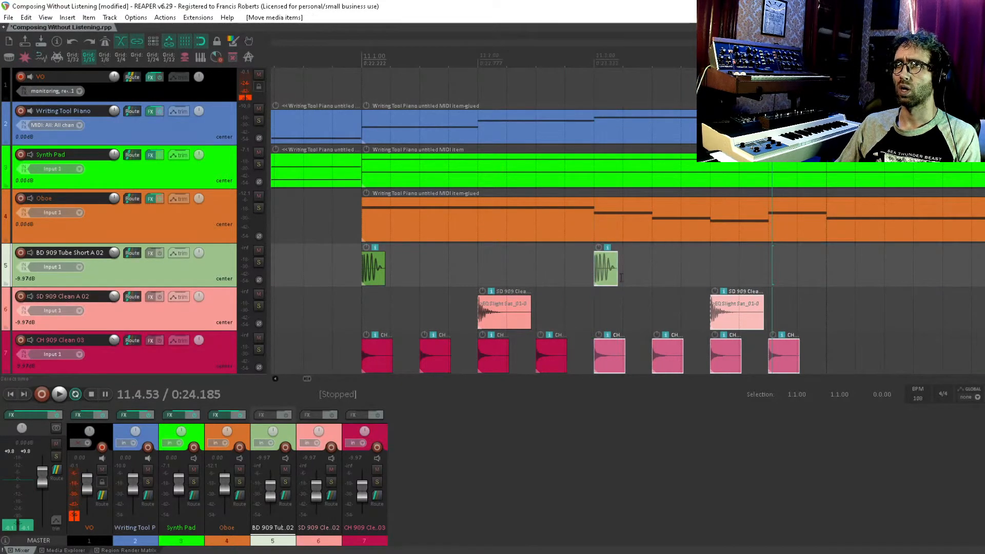
Step: Copy the drum pattern repeatedly so that it fills the four bars from 11.1.00 up to 15.1.00
{"action": "scroll", "coordinate": [589, 301], "scroll_direction": "down", "scroll_amount": 1}
{"action": "left_click_drag", "start_coordinate": [711, 250], "coordinate": [406, 374]}
{"action": "left_click_drag", "start_coordinate": [442, 264], "coordinate": [676, 264]}
{"action": "scroll", "coordinate": [677, 316], "scroll_direction": "down", "scroll_amount": 1}
{"action": "left_click_drag", "start_coordinate": [678, 316], "coordinate": [583, 312]}
{"action": "left_click_drag", "start_coordinate": [609, 265], "coordinate": [268, 390]}
{"action": "left_click_drag", "start_coordinate": [403, 241], "coordinate": [642, 230]}
{"action": "scroll", "coordinate": [756, 231], "scroll_direction": "down", "scroll_amount": 1}
{"action": "scroll", "coordinate": [756, 231], "scroll_direction": "down", "scroll_amount": 1}
{"action": "left_click_drag", "start_coordinate": [756, 231], "coordinate": [544, 268]}
Step: Copy the entire four-bar drum pattern and align the copy to start at 15.1.00
{"action": "left_click_drag", "start_coordinate": [644, 264], "coordinate": [340, 379]}
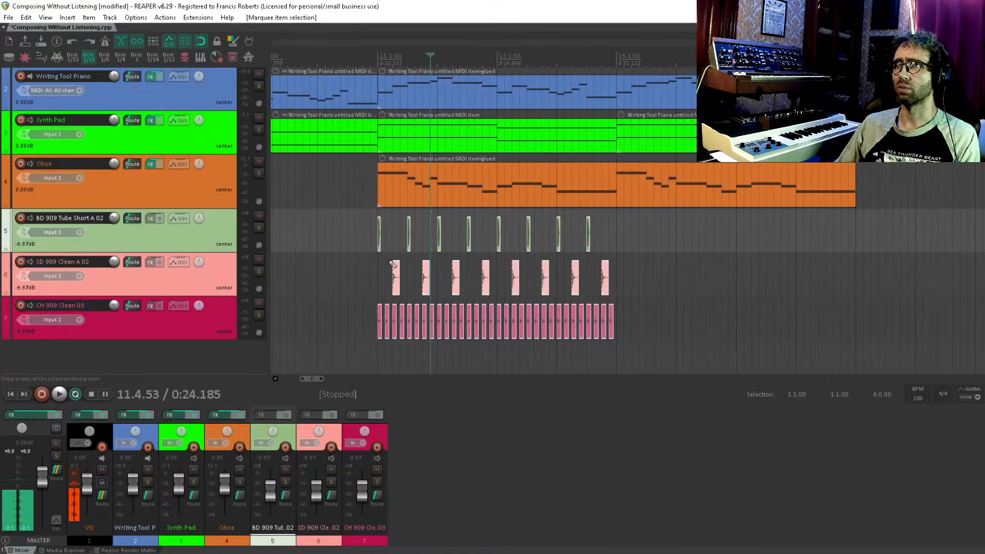
{"action": "left_click_drag", "start_coordinate": [398, 274], "coordinate": [654, 278]}
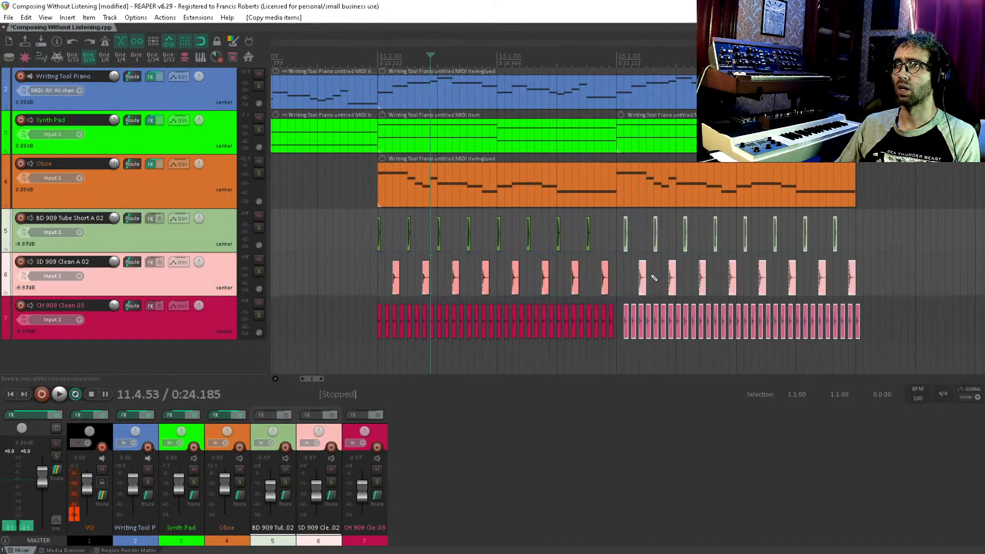
{"action": "scroll", "coordinate": [654, 278], "scroll_direction": "up", "scroll_amount": 2}
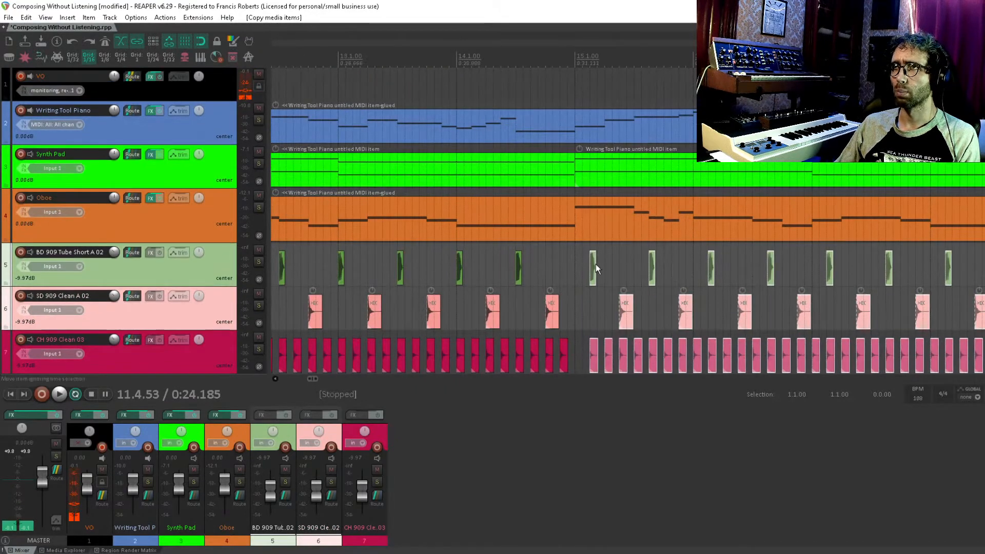
{"action": "left_click_drag", "start_coordinate": [596, 264], "coordinate": [581, 265]}
{"action": "scroll", "coordinate": [481, 272], "scroll_direction": "down", "scroll_amount": 2}
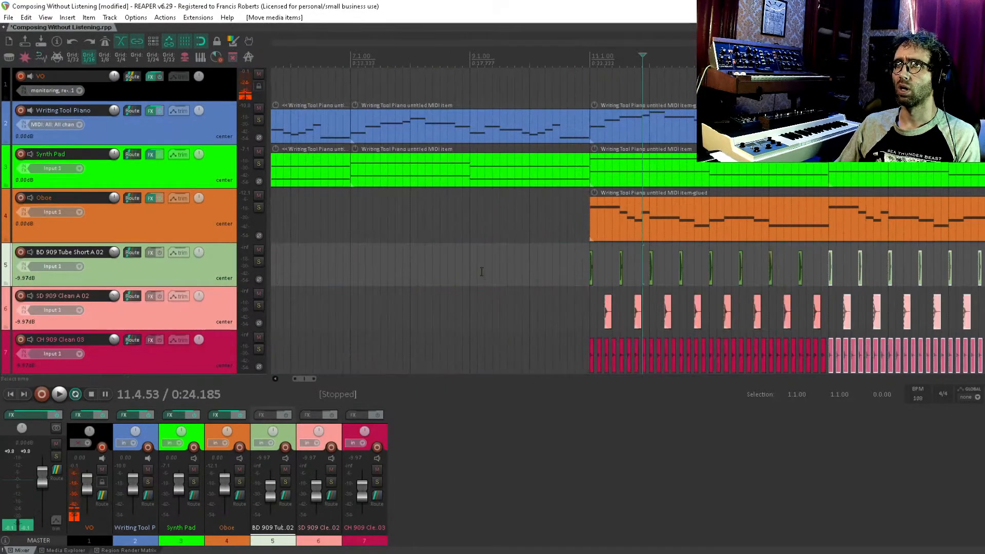
Step: Add a new track below the Oboe track and nest the three 909 drum tracks inside it as a folder
{"action": "left_click", "coordinate": [585, 264]}
{"action": "left_click", "coordinate": [186, 211]}
{"action": "key", "text": "ctrl+t"}
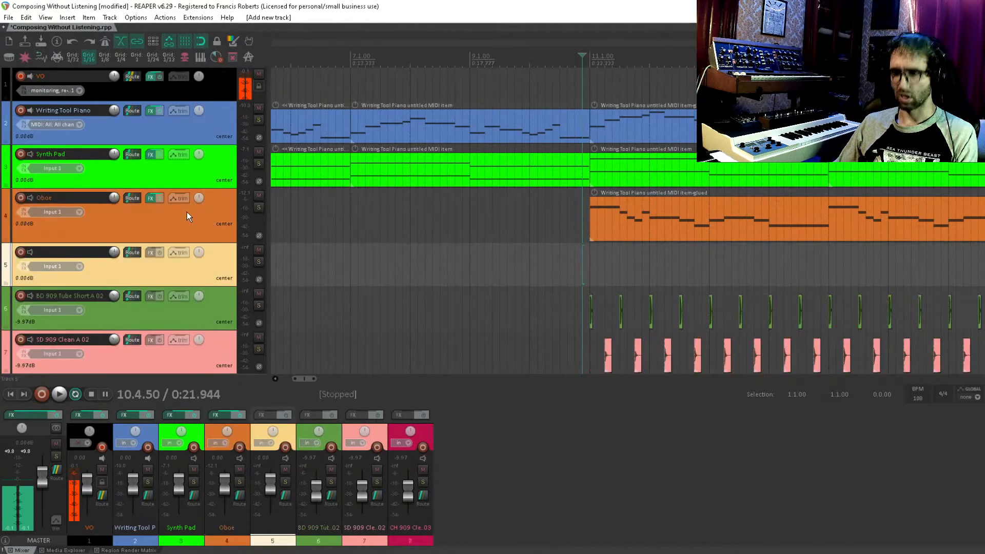
{"action": "left_click", "coordinate": [199, 316]}
{"action": "scroll", "coordinate": [199, 316], "scroll_direction": "down", "scroll_amount": 2}
{"action": "left_click", "coordinate": [193, 313], "text": "shift"}
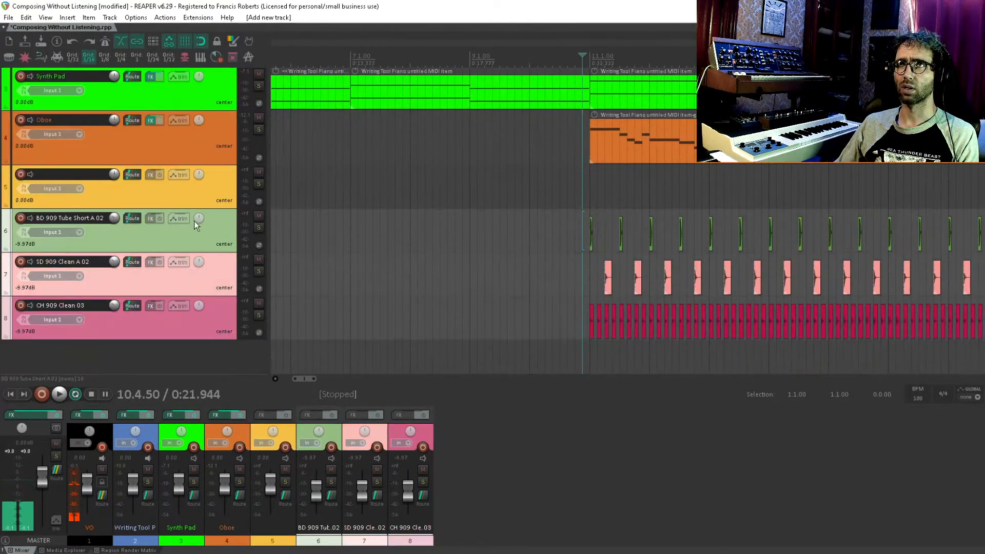
{"action": "left_click_drag", "start_coordinate": [194, 221], "coordinate": [201, 199]}
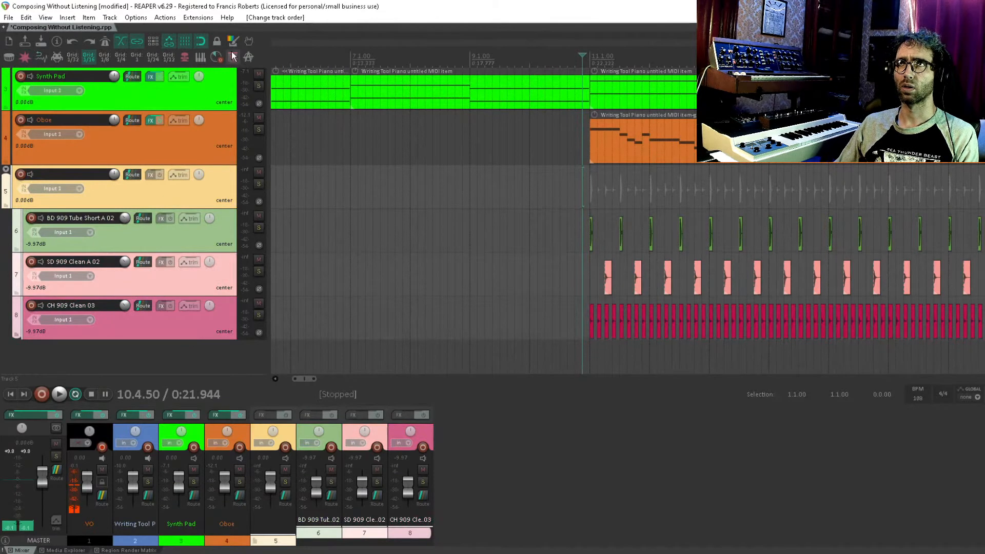
Step: Color the drum folder and its child tracks purple and name the folder track "Drum bus"
{"action": "left_click", "coordinate": [233, 56]}
{"action": "double_click", "coordinate": [68, 172]}
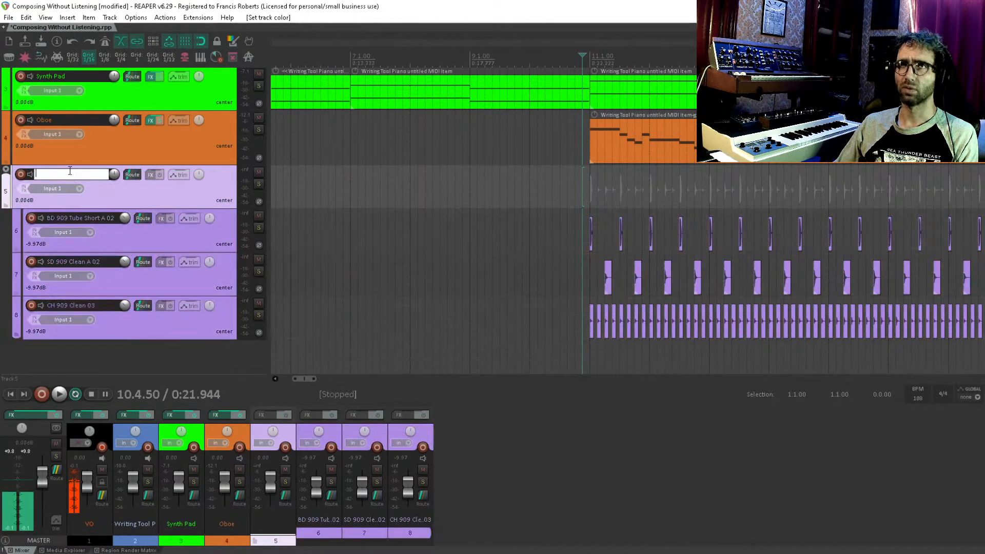
{"action": "type", "text": "Drum bus"}
{"action": "key", "text": "Return"}
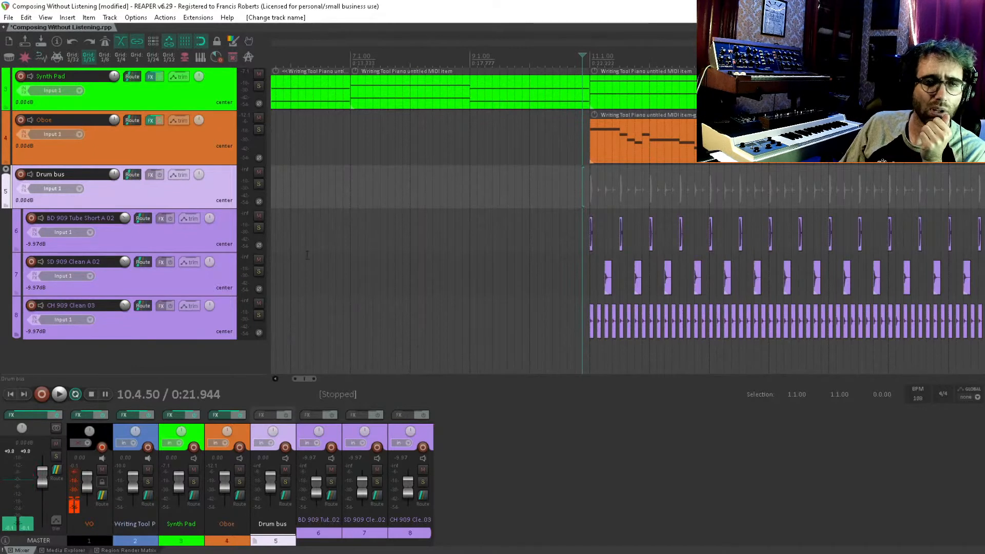
Step: Play the arrangement from 11.1.00 to check the drums against the other parts
{"action": "scroll", "coordinate": [474, 256], "scroll_direction": "right", "scroll_amount": 3}
{"action": "left_click", "coordinate": [410, 276]}
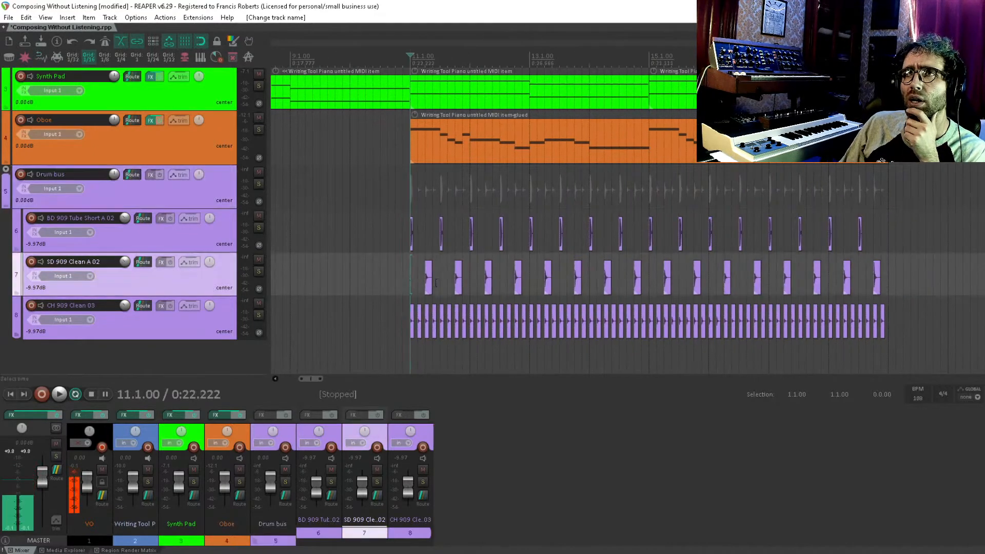
{"action": "scroll", "coordinate": [433, 218], "scroll_direction": "right", "scroll_amount": 2}
{"action": "scroll", "coordinate": [488, 257], "scroll_direction": "right", "scroll_amount": 1}
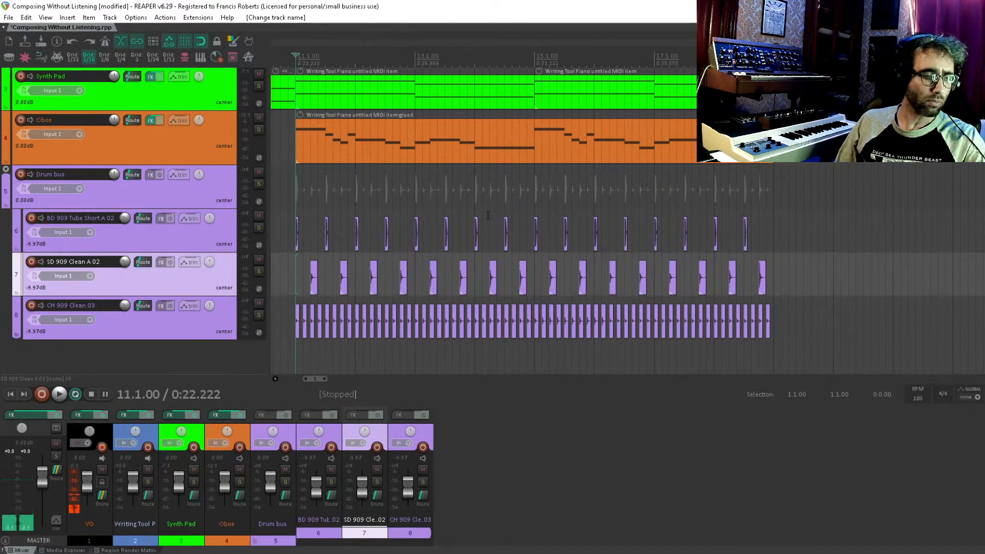
{"action": "left_click_drag", "start_coordinate": [472, 212], "coordinate": [494, 211]}
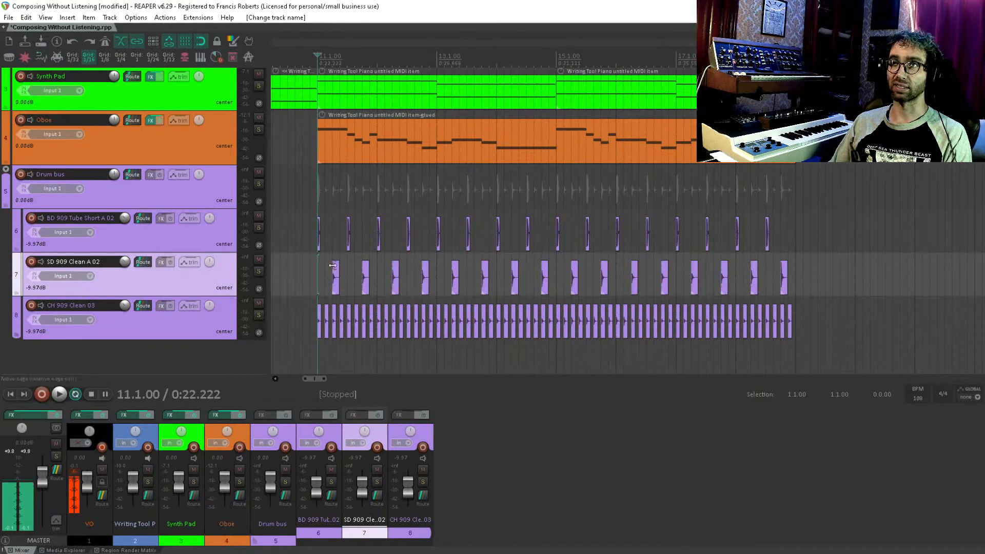
{"action": "left_click_drag", "start_coordinate": [448, 249], "coordinate": [511, 258]}
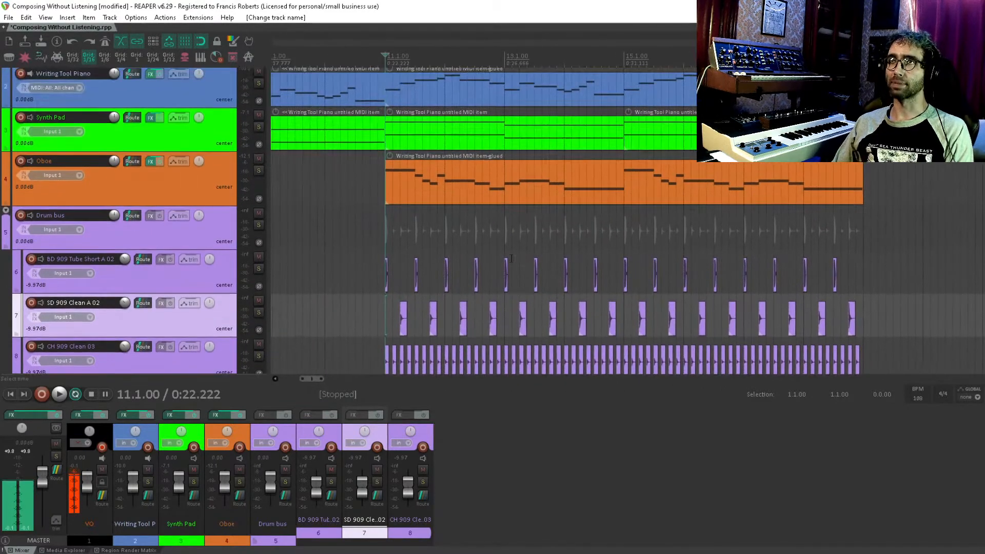
{"action": "key", "text": "space"}
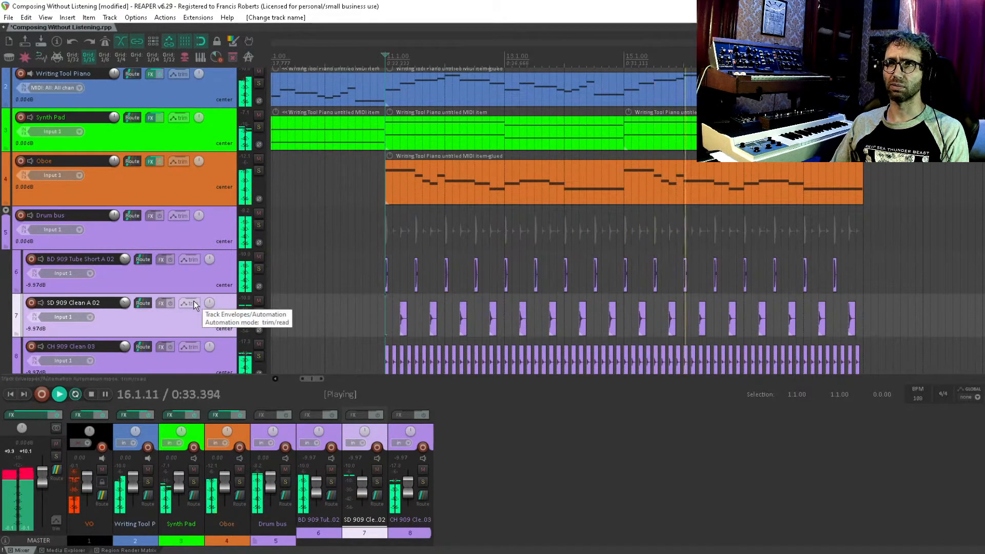
{"action": "key", "text": "space"}
Step: Add the AR TG Mastering Live Stereo plug-in to the Drum bus and load its Mix or Drum Buss preset
{"action": "left_click", "coordinate": [171, 239]}
{"action": "left_click", "coordinate": [150, 217]}
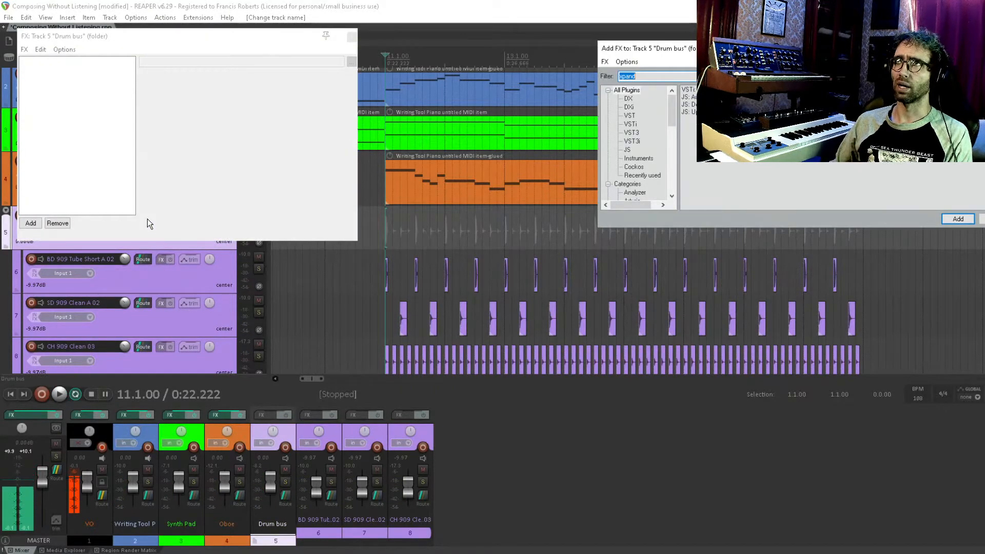
{"action": "key", "text": "BackSpace"}
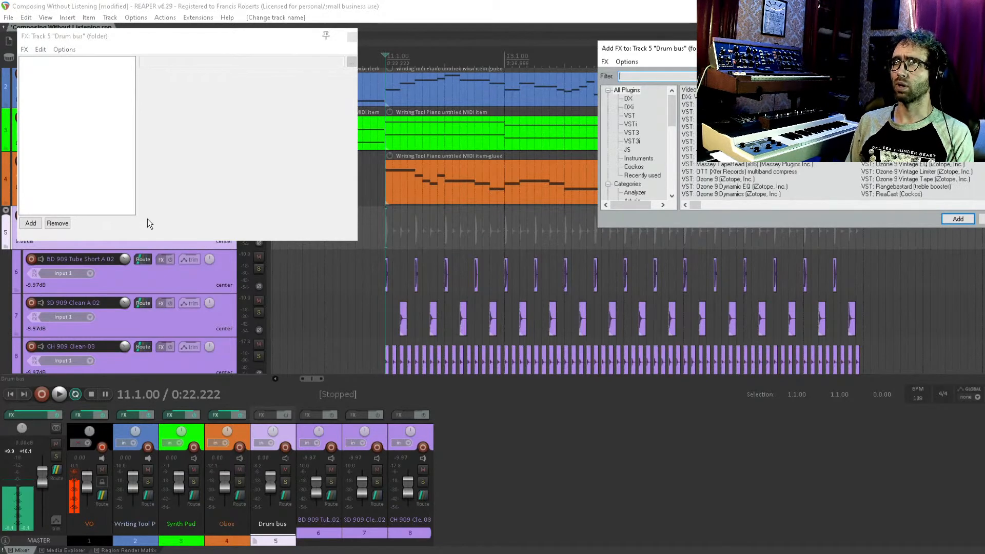
{"action": "type", "text": "ar tg"}
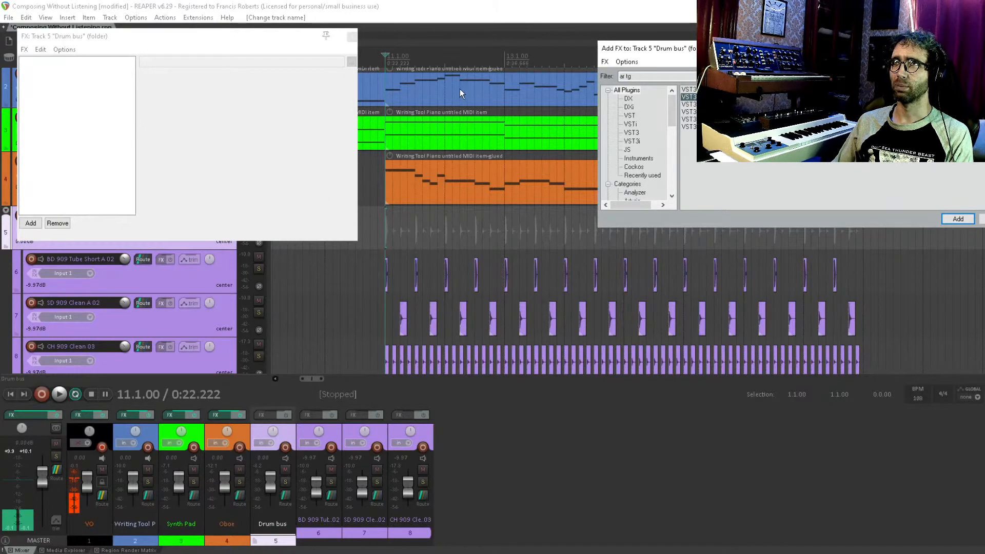
{"action": "key", "text": "Return"}
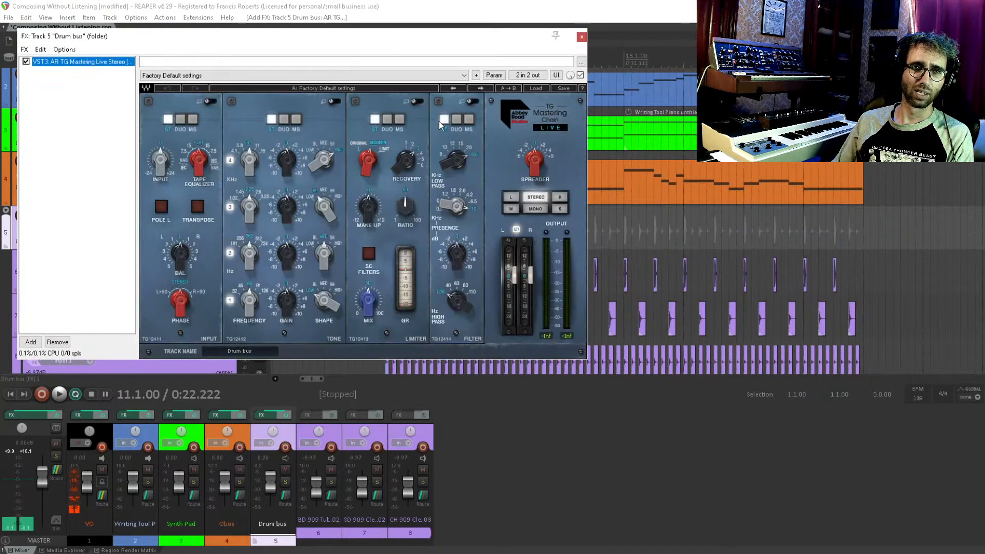
{"action": "left_click", "coordinate": [373, 76]}
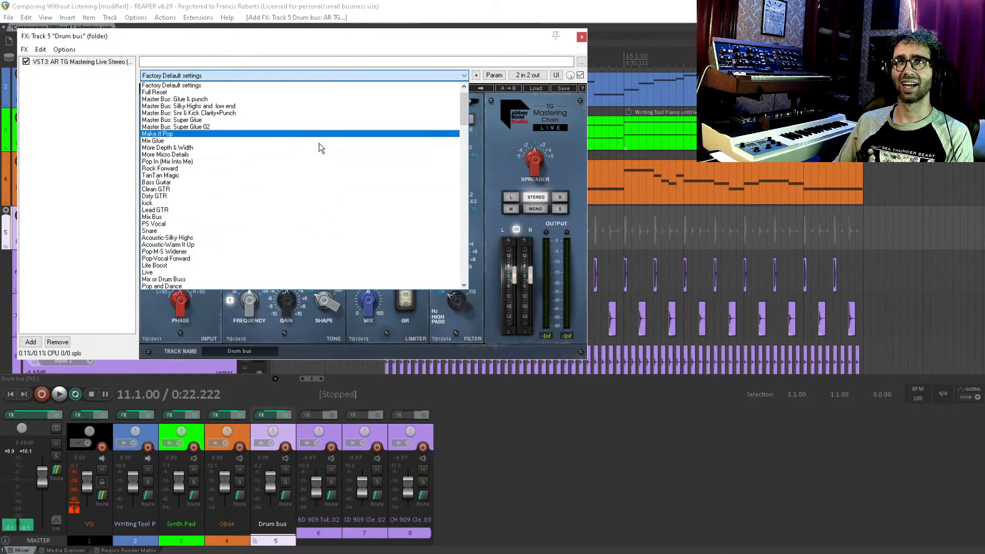
{"action": "left_click", "coordinate": [297, 279]}
{"action": "key", "text": "Escape"}
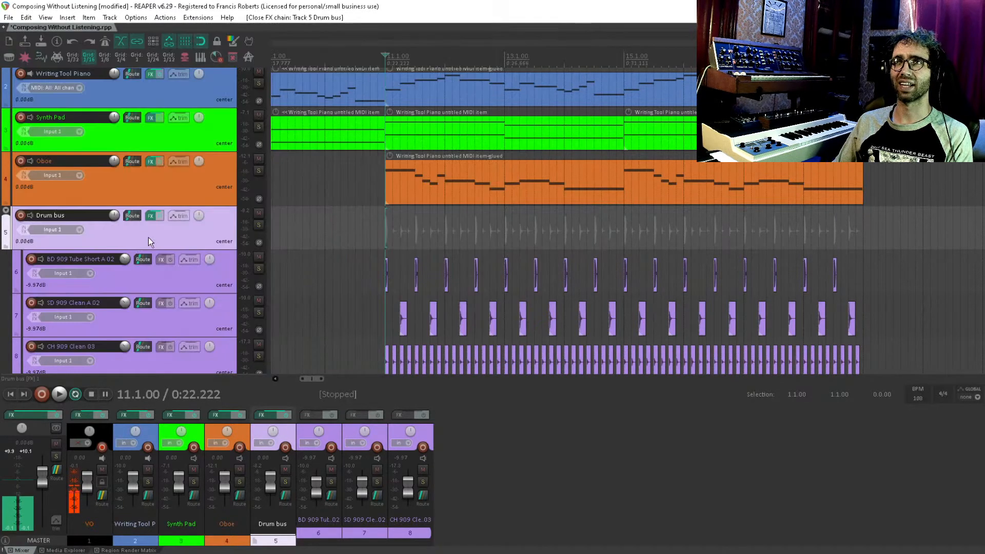
Step: Lower the Drum bus volume to -7.99 dB and play the arrangement briefly to check the balance
{"action": "left_click_drag", "start_coordinate": [114, 216], "coordinate": [114, 233]}
{"action": "key", "text": "space"}
{"action": "key", "text": "space"}
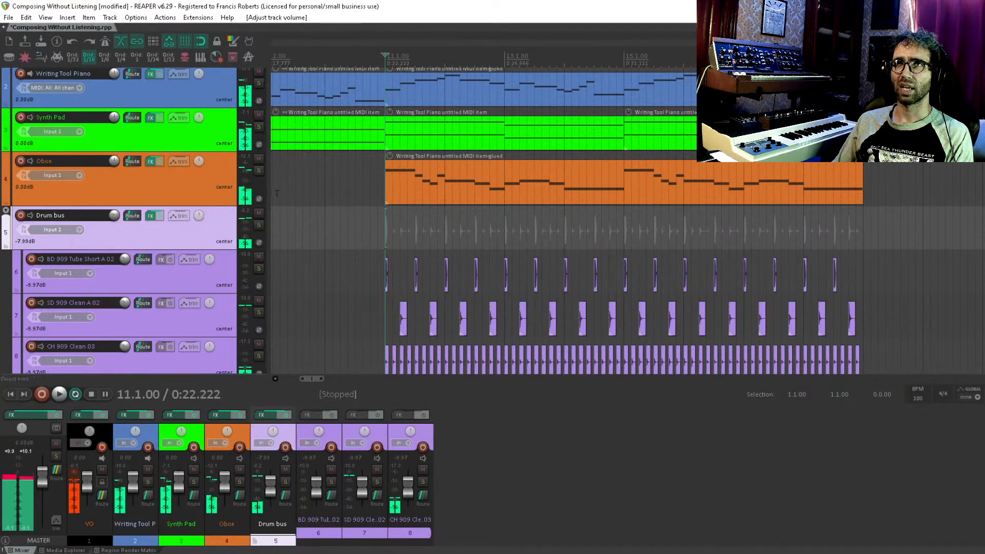
Step: Add ReaEQ after the mastering plug-in on the Drum bus and adjust its low-pass band 5 and its lowest band 1
{"action": "left_click", "coordinate": [150, 216]}
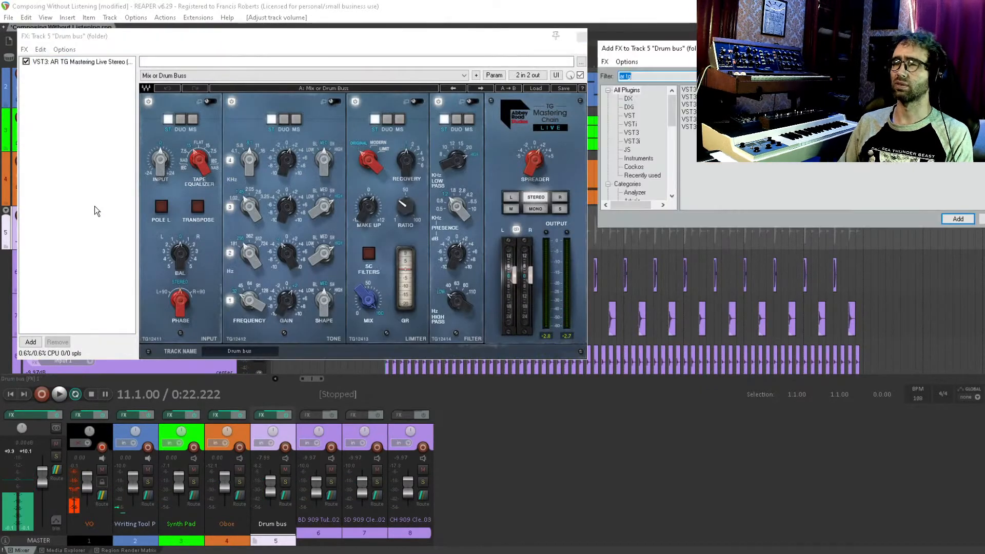
{"action": "type", "text": "reae"}
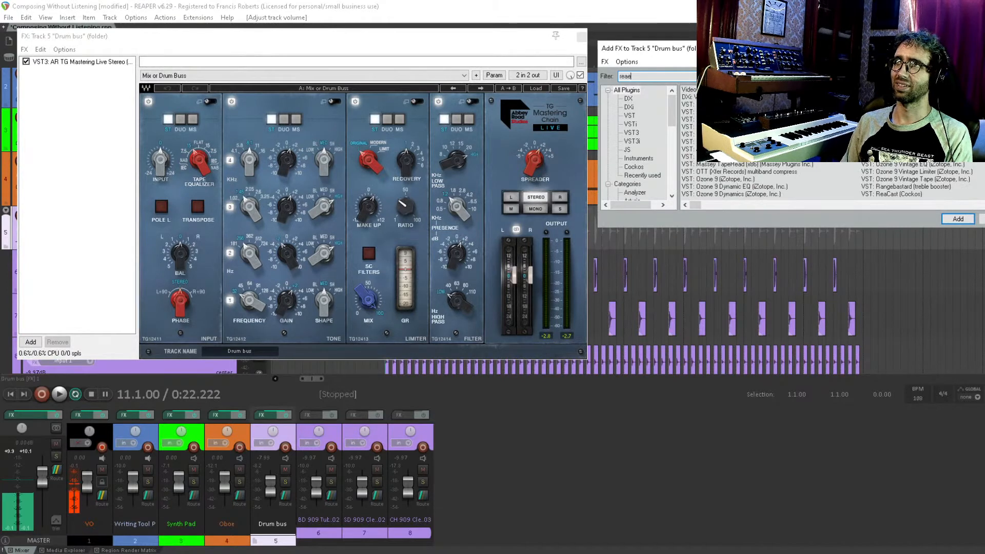
{"action": "type", "text": "q"}
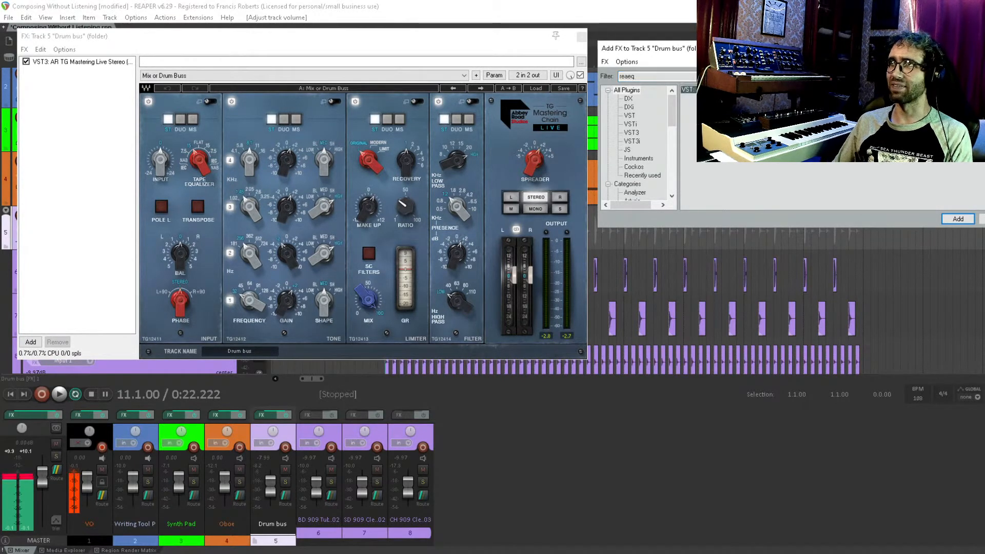
{"action": "key", "text": "Return"}
{"action": "double_click", "coordinate": [323, 142]}
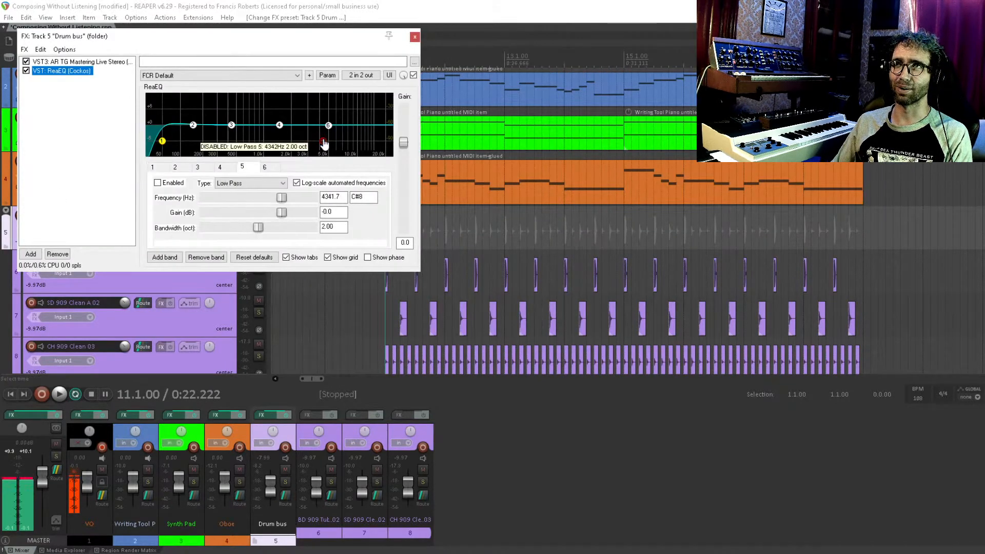
{"action": "left_click_drag", "start_coordinate": [323, 141], "coordinate": [328, 142]}
{"action": "left_click_drag", "start_coordinate": [162, 142], "coordinate": [167, 143]}
{"action": "left_click", "coordinate": [92, 124]}
{"action": "key", "text": "Escape"}
{"action": "scroll", "coordinate": [406, 235], "scroll_direction": "up", "scroll_amount": 2}
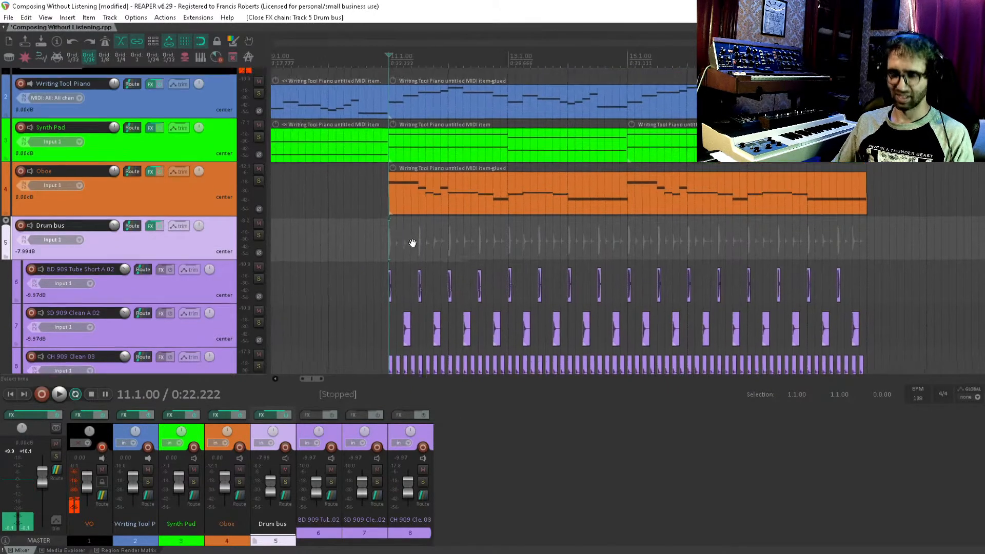
{"action": "scroll", "coordinate": [426, 240], "scroll_direction": "right", "scroll_amount": 1}
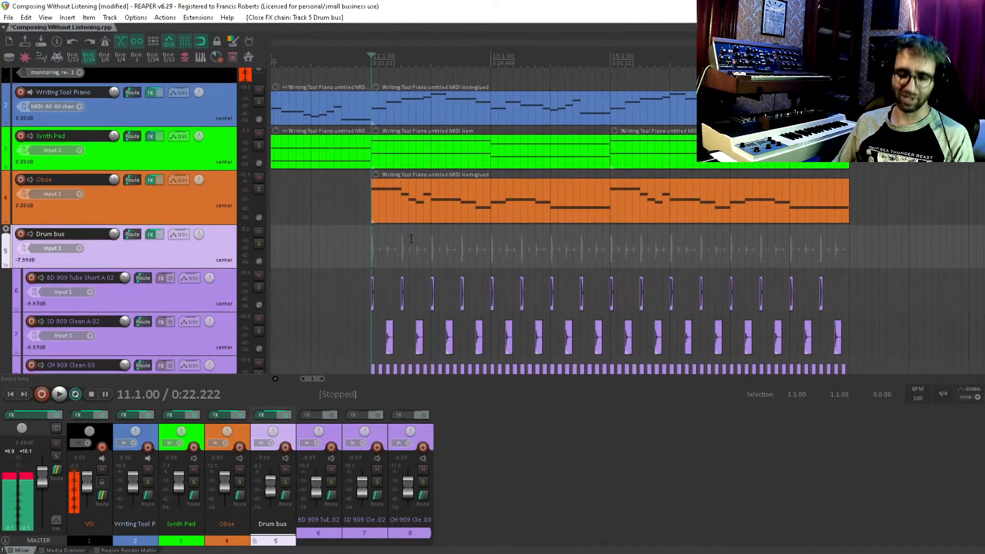
Step: Save the project
{"action": "key", "text": "ctrl+s"}
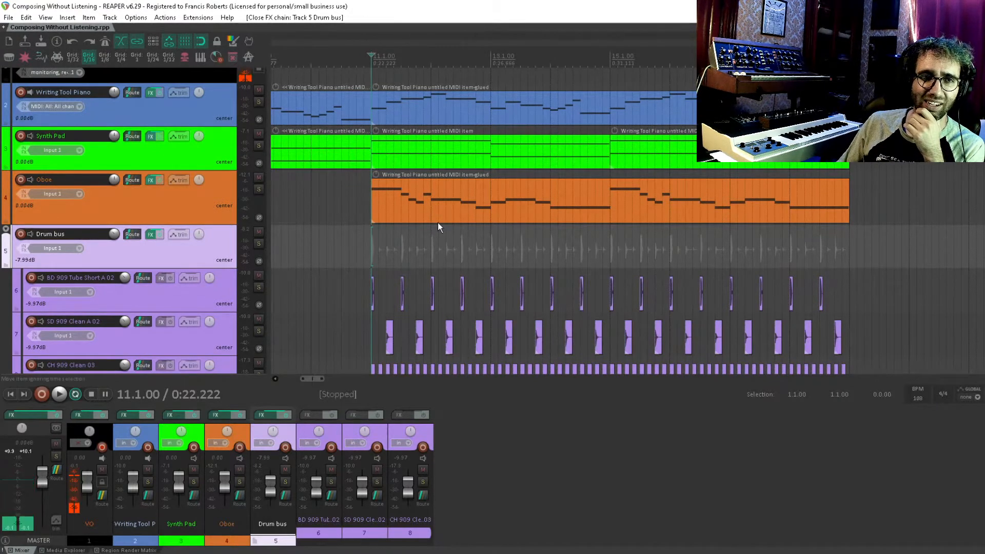
{"action": "scroll", "coordinate": [433, 224], "scroll_direction": "down", "scroll_amount": 2}
{"action": "left_click_drag", "start_coordinate": [600, 153], "coordinate": [380, 115]}
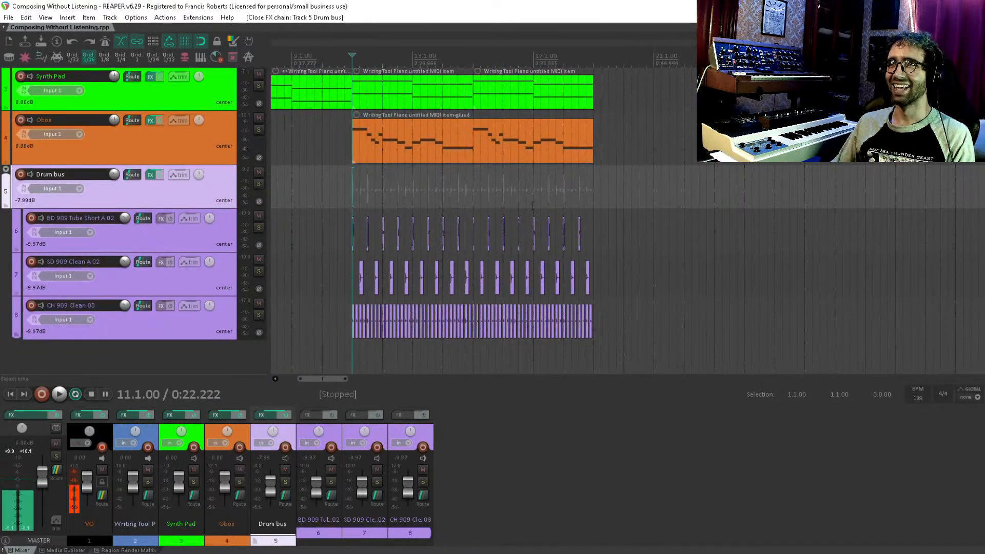
{"action": "left_click_drag", "start_coordinate": [544, 236], "coordinate": [594, 315]}
{"action": "left_click_drag", "start_coordinate": [534, 195], "coordinate": [740, 218]}
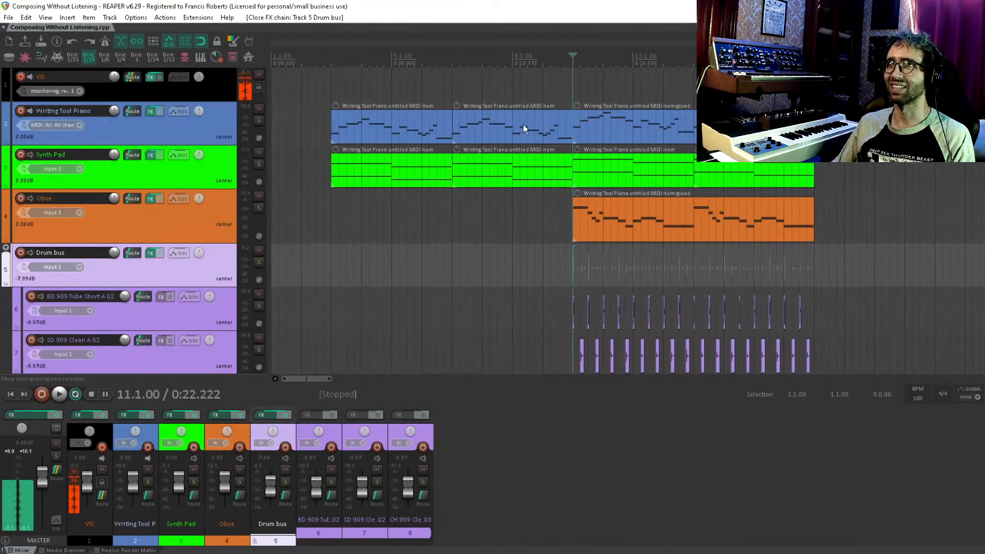
{"action": "left_click_drag", "start_coordinate": [524, 124], "coordinate": [368, 183]}
{"action": "left_click_drag", "start_coordinate": [396, 132], "coordinate": [879, 132]}
{"action": "key", "text": "Delete"}
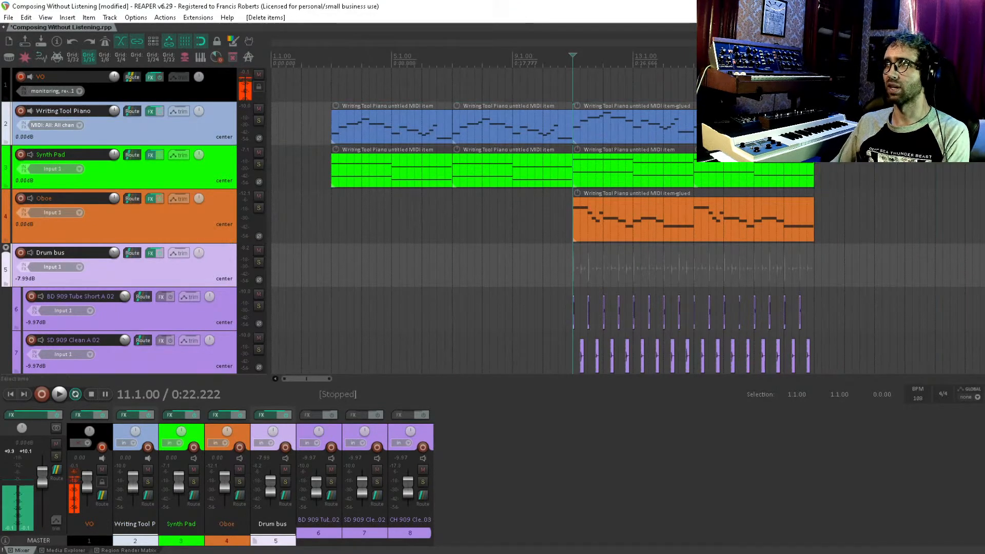
{"action": "left_click", "coordinate": [823, 132]}
{"action": "scroll", "coordinate": [824, 148], "scroll_direction": "up", "scroll_amount": 3}
{"action": "left_click_drag", "start_coordinate": [841, 169], "coordinate": [817, 171]}
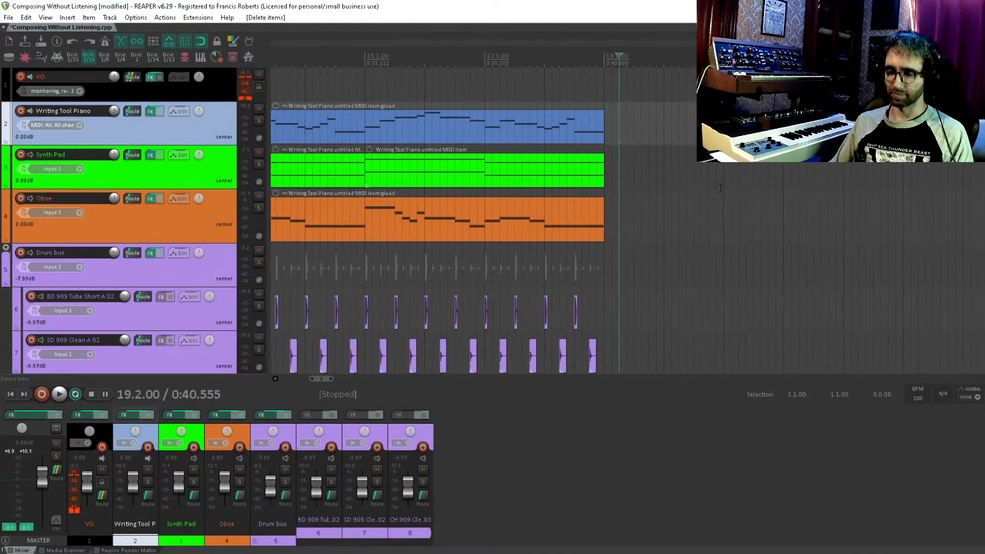
Step: Copy the first two Writing Tool Piano MIDI items to the end of the arrangement, starting at bar 19
{"action": "key", "text": "ctrl+s"}
{"action": "left_click", "coordinate": [611, 129]}
{"action": "left_click_drag", "start_coordinate": [612, 132], "coordinate": [656, 154]}
{"action": "left_click", "coordinate": [506, 127]}
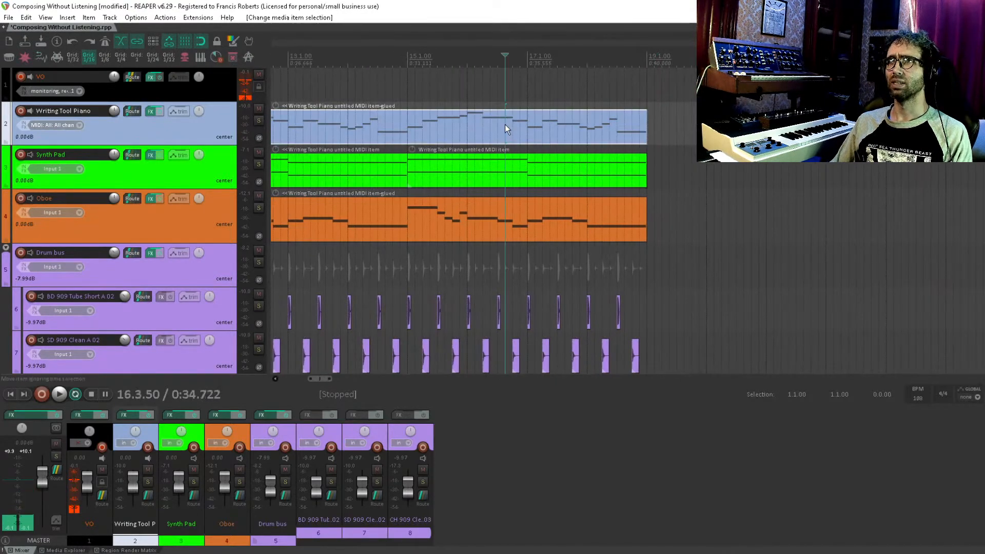
{"action": "scroll", "coordinate": [549, 125], "scroll_direction": "down", "scroll_amount": 3}
{"action": "left_click", "coordinate": [674, 142]}
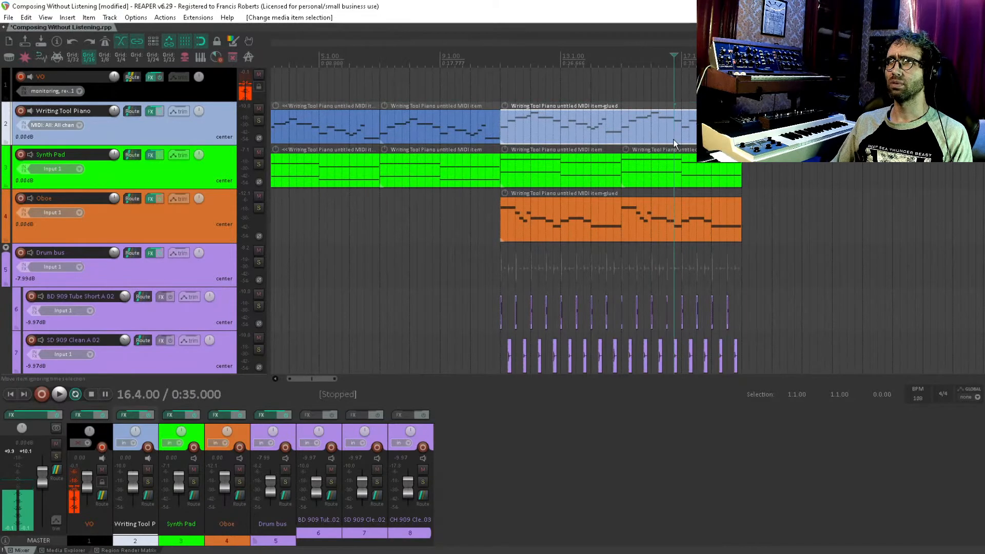
{"action": "left_click_drag", "start_coordinate": [399, 125], "coordinate": [886, 130]}
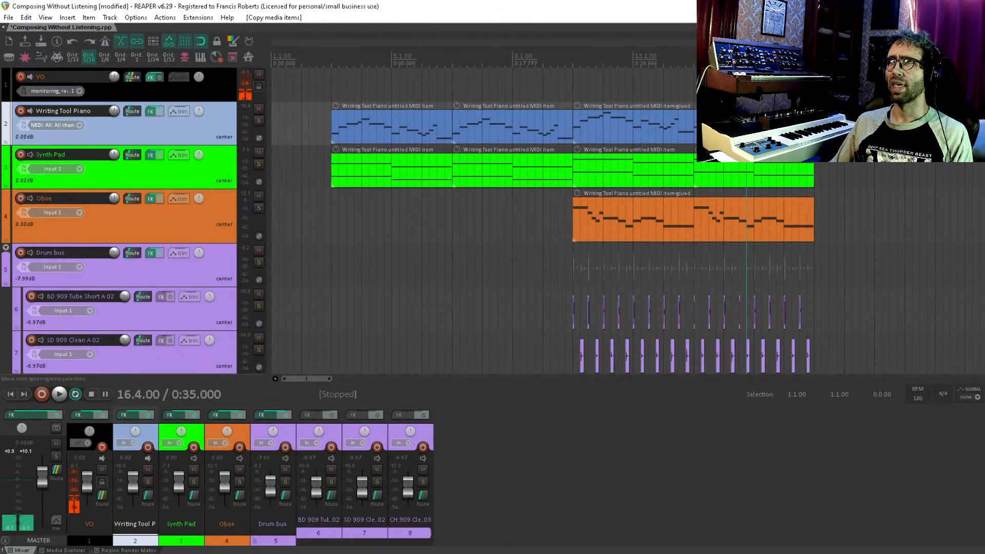
Step: Insert a new track below Synth Pad and move the two copied piano items from bar 19 onto it
{"action": "left_click", "coordinate": [184, 174]}
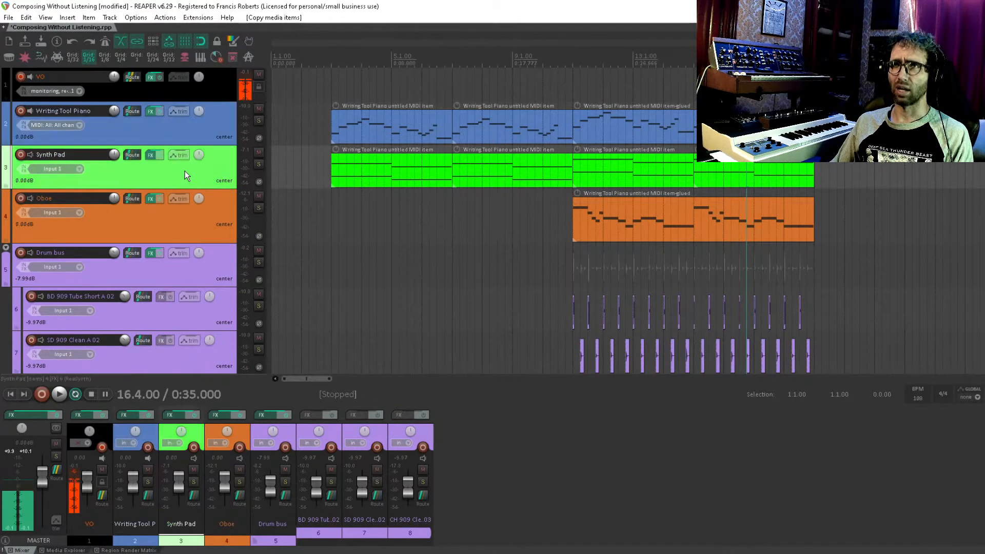
{"action": "key", "text": "ctrl+t"}
{"action": "scroll", "coordinate": [425, 164], "scroll_direction": "right", "scroll_amount": 5}
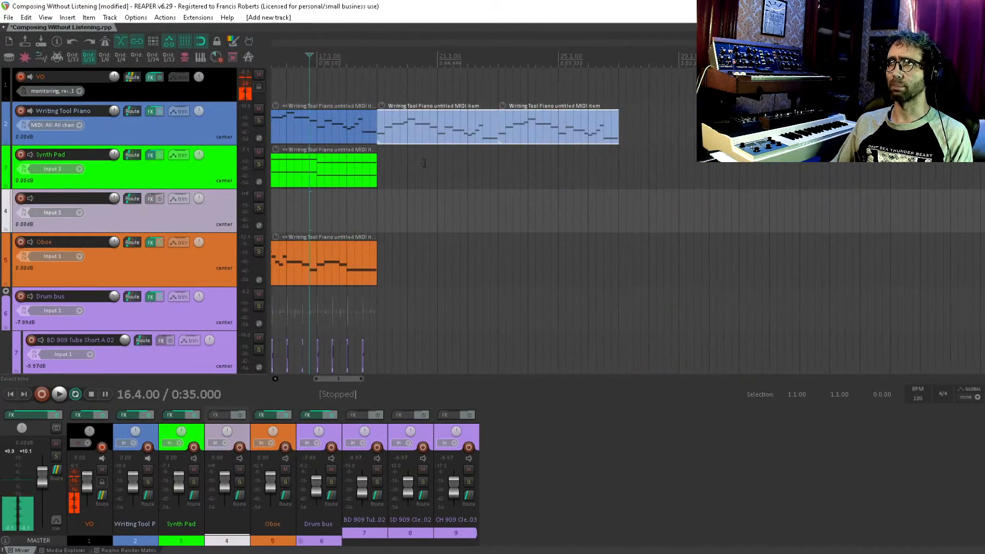
{"action": "left_click_drag", "start_coordinate": [409, 128], "coordinate": [409, 215]}
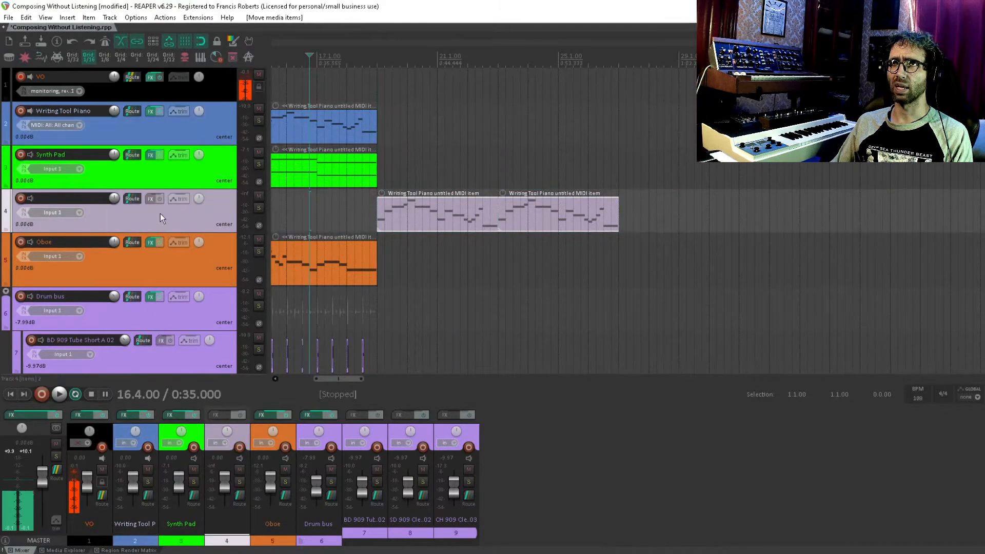
Step: Name the new track Bass
{"action": "type", "text": "Ba"}
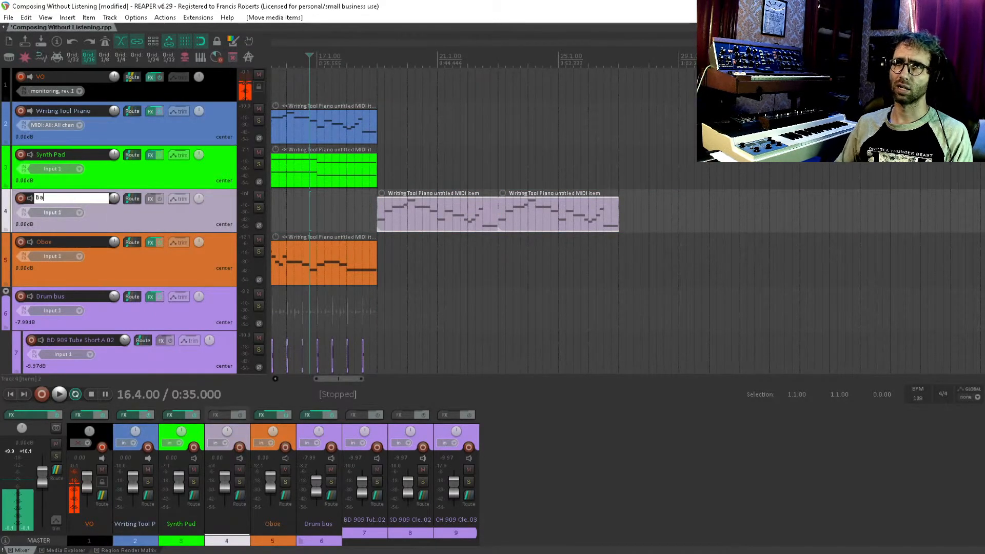
{"action": "type", "text": "ss"}
{"action": "key", "text": "Return"}
Step: Add the Xpand!2 instrument to the Bass track and load Hard Double Bass from 023 Basses into part A
{"action": "left_click", "coordinate": [150, 199]}
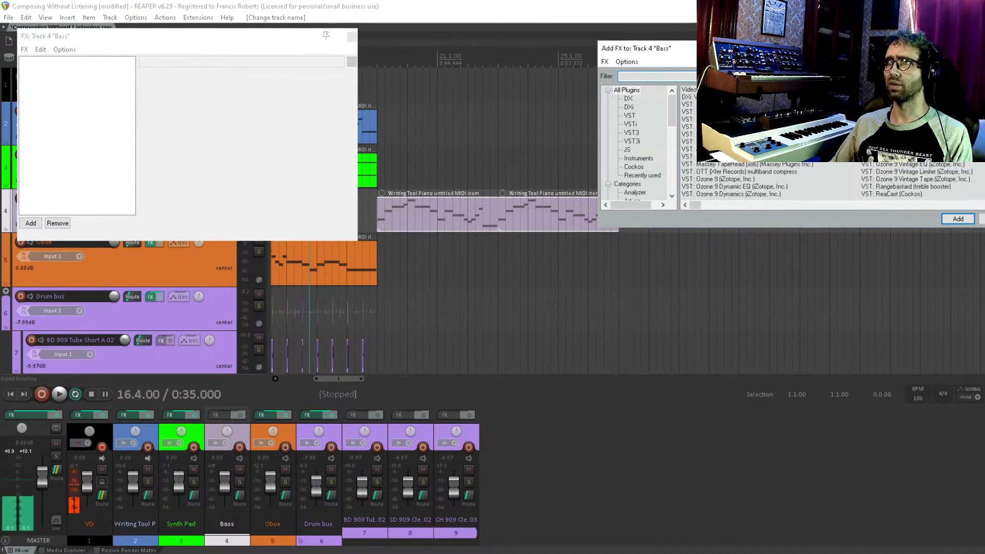
{"action": "left_click", "coordinate": [631, 124]}
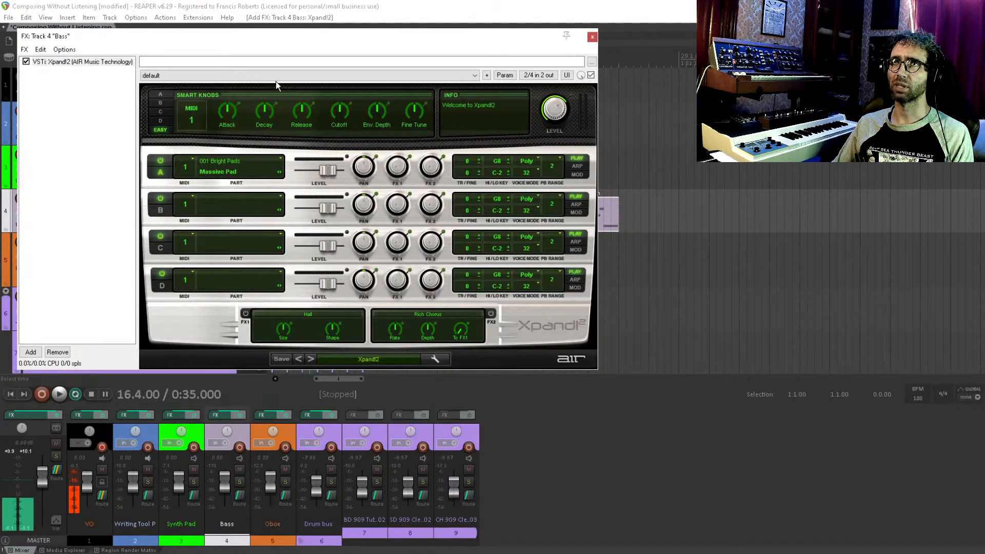
{"action": "left_click", "coordinate": [249, 173]}
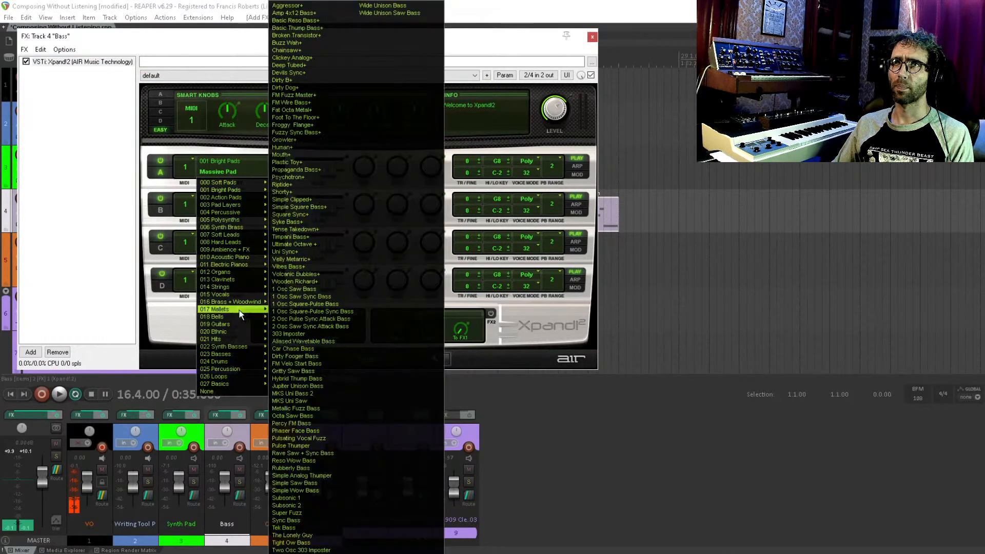
{"action": "mouse_move", "coordinate": [242, 368]}
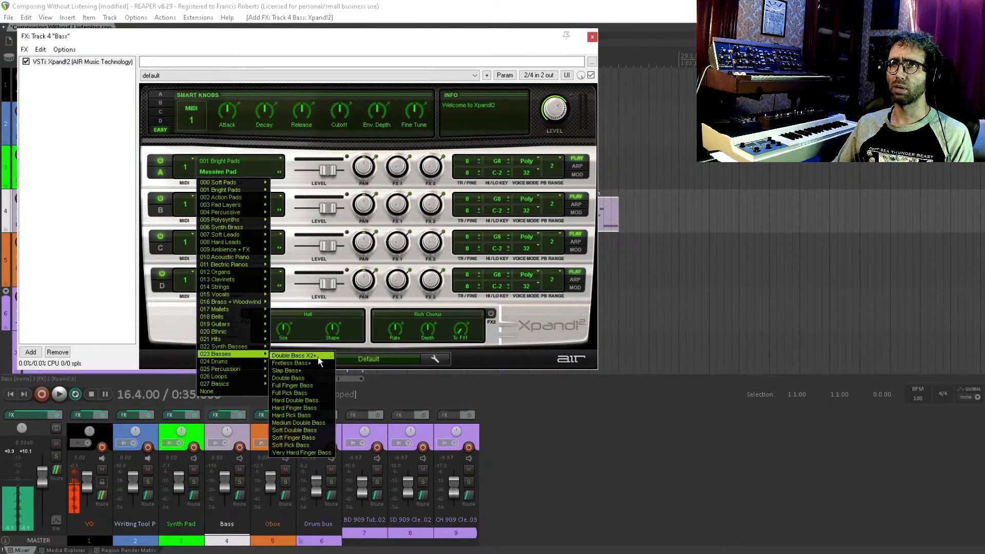
{"action": "left_click", "coordinate": [315, 398]}
{"action": "key", "text": "Escape"}
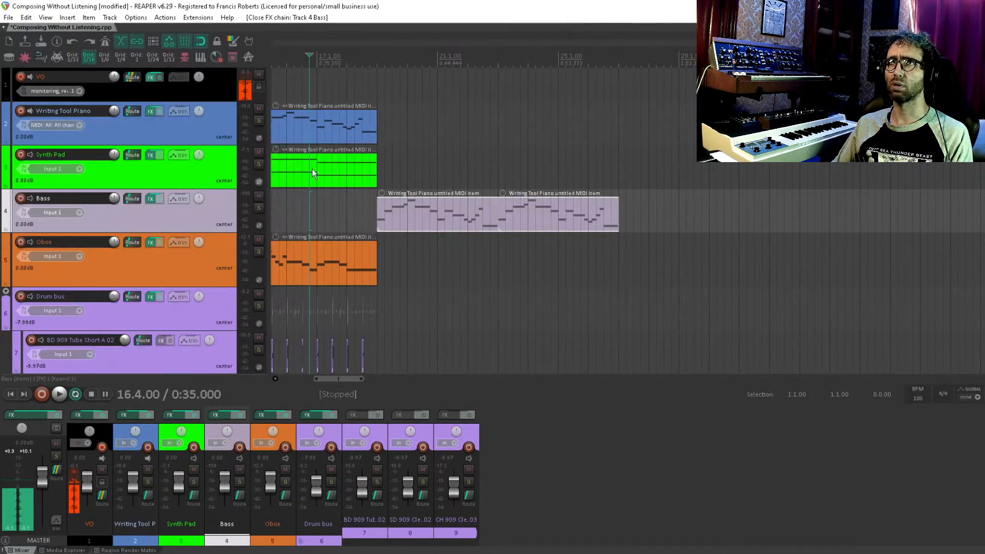
Step: Open the first Bass MIDI item for editing and even out the bar 19 notes to one beat each
{"action": "double_click", "coordinate": [409, 210]}
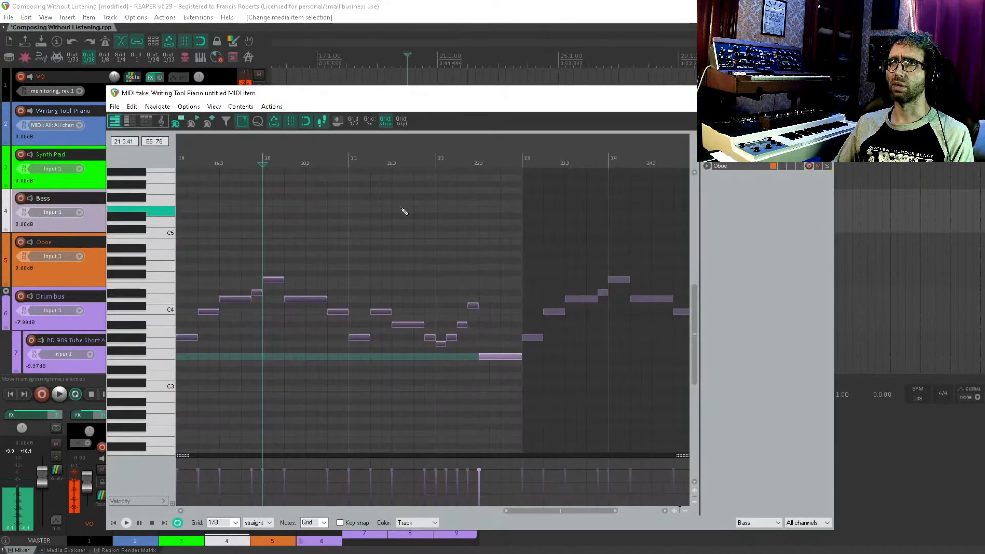
{"action": "scroll", "coordinate": [468, 234], "scroll_direction": "up", "scroll_amount": 2}
{"action": "left_click_drag", "start_coordinate": [506, 245], "coordinate": [397, 214]}
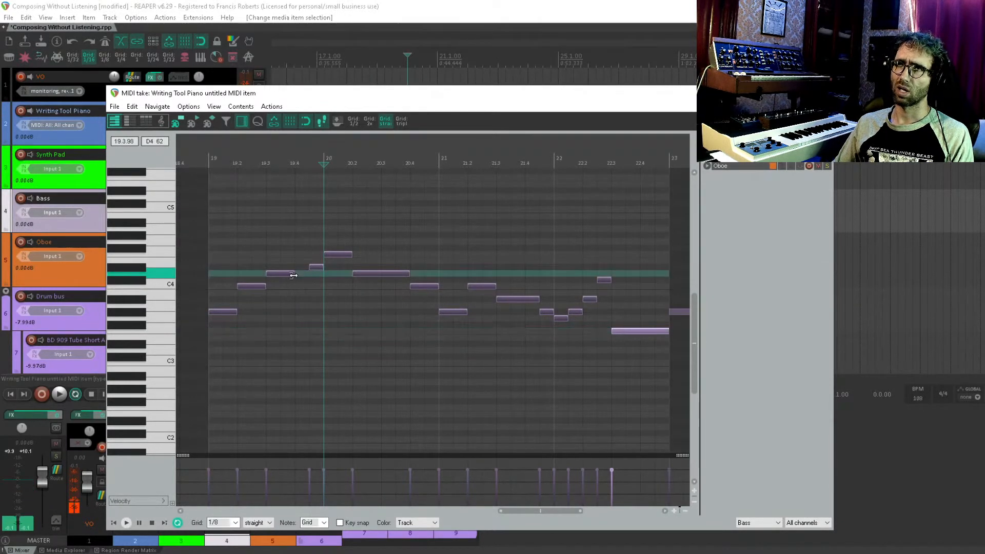
{"action": "left_click_drag", "start_coordinate": [311, 268], "coordinate": [297, 268]}
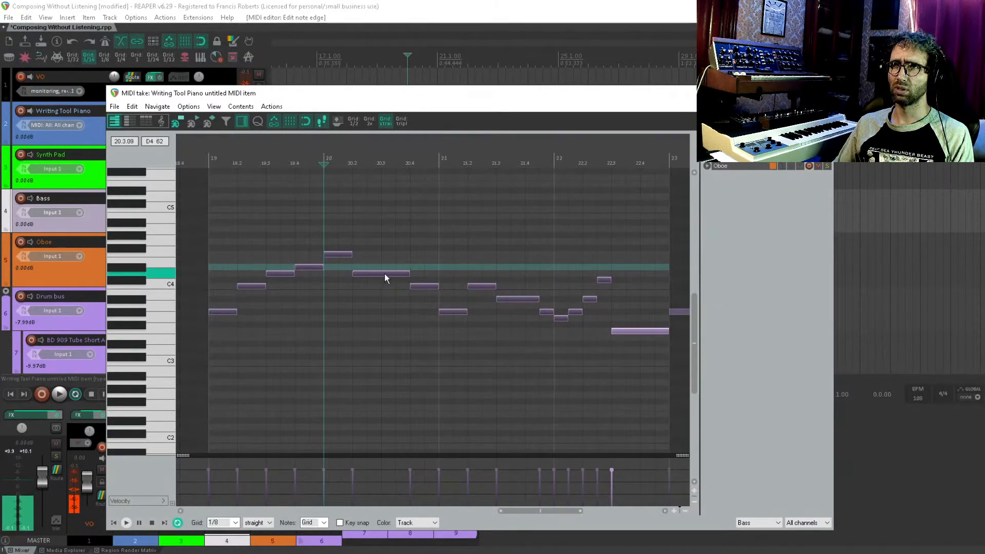
Step: Shorten the D4 note at 20.2 to one beat, add a C4 at 20.3 and lower the note at 20.4 to A#3
{"action": "left_click_drag", "start_coordinate": [408, 271], "coordinate": [388, 272]}
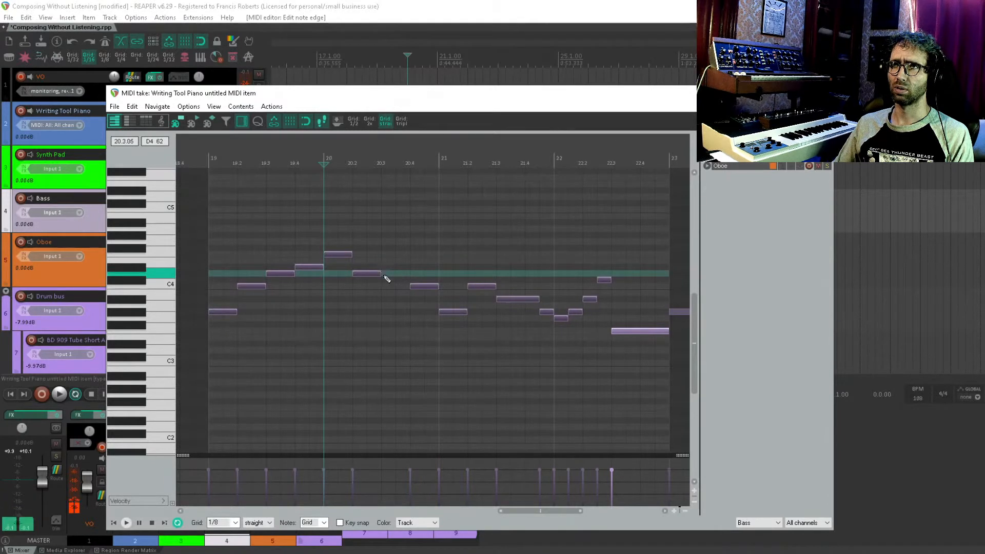
{"action": "left_click", "coordinate": [391, 287]}
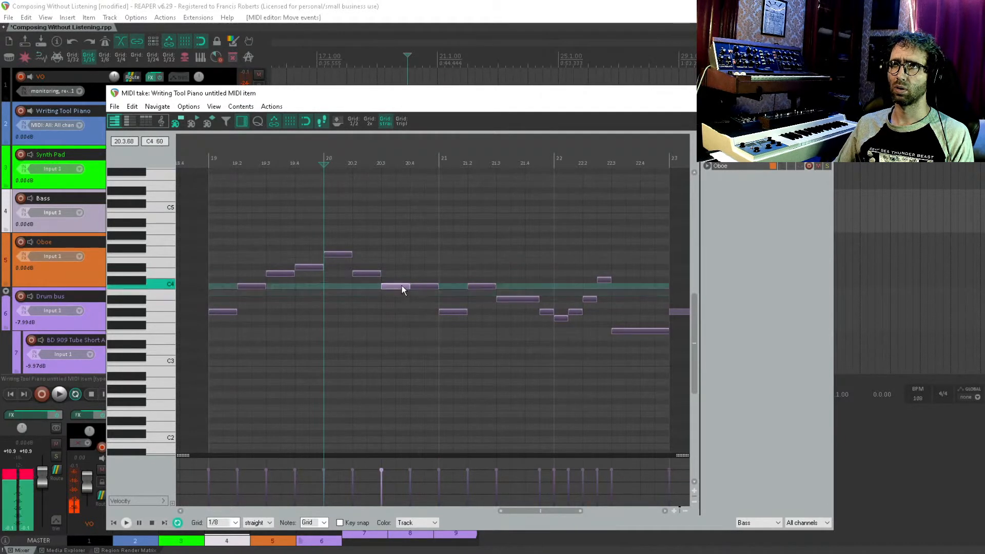
{"action": "left_click_drag", "start_coordinate": [424, 288], "coordinate": [423, 300]}
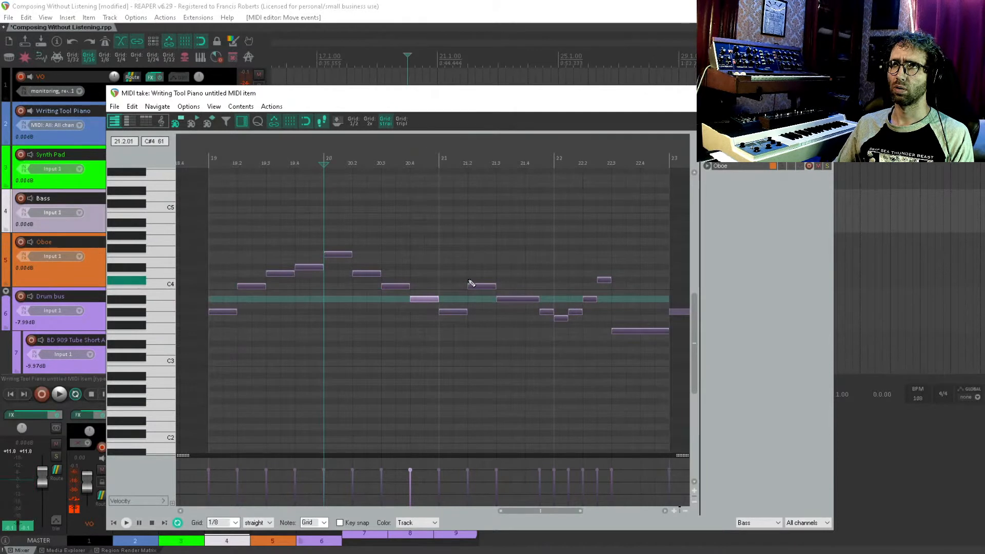
Step: Resize the bass notes from 21.3 to 22.2 to one beat each, deleting the superfluous short notes in bar 22
{"action": "scroll", "coordinate": [470, 283], "scroll_direction": "right", "scroll_amount": 4}
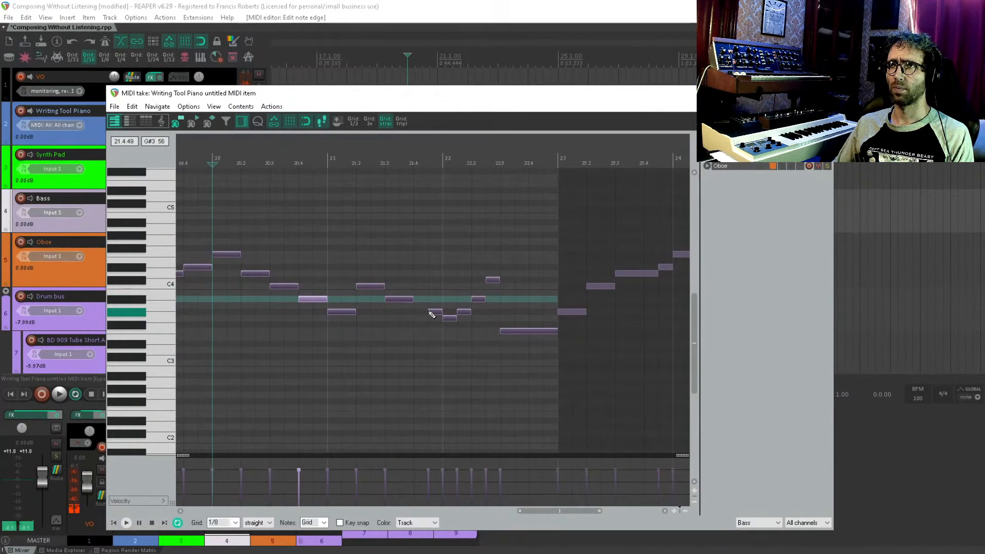
{"action": "left_click", "coordinate": [433, 312]}
{"action": "left_click_drag", "start_coordinate": [431, 311], "coordinate": [495, 300]}
{"action": "double_click", "coordinate": [464, 310]}
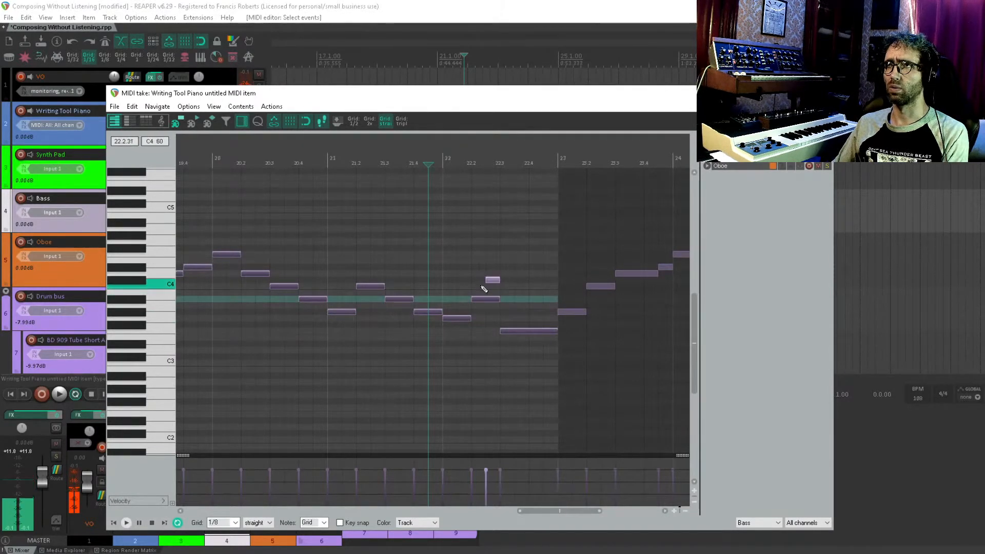
{"action": "double_click", "coordinate": [492, 280]}
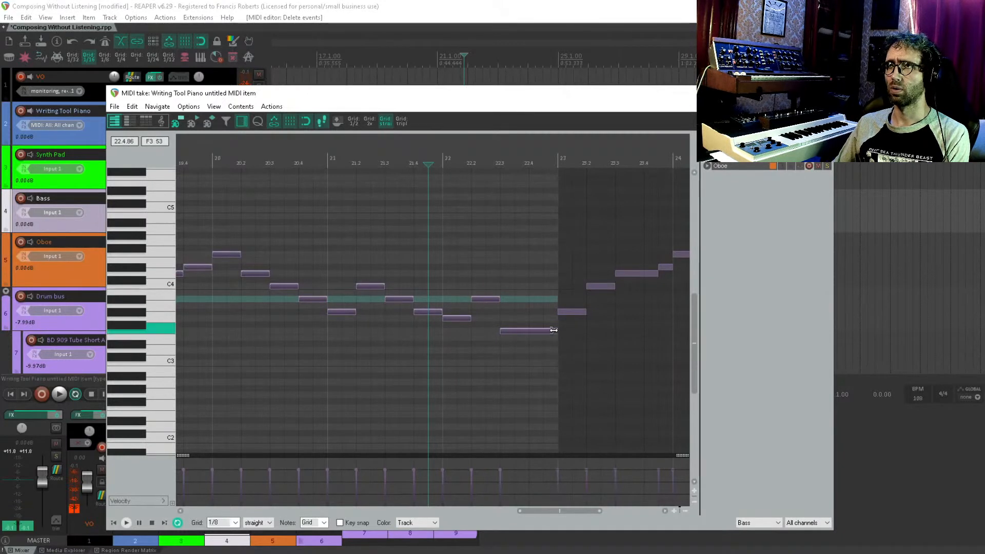
Step: Shorten the F3 note at 22.3 to one beat and add a one-beat C4 note at 22.4
{"action": "left_click_drag", "start_coordinate": [556, 330], "coordinate": [528, 330]}
{"action": "left_click_drag", "start_coordinate": [530, 285], "coordinate": [554, 287]}
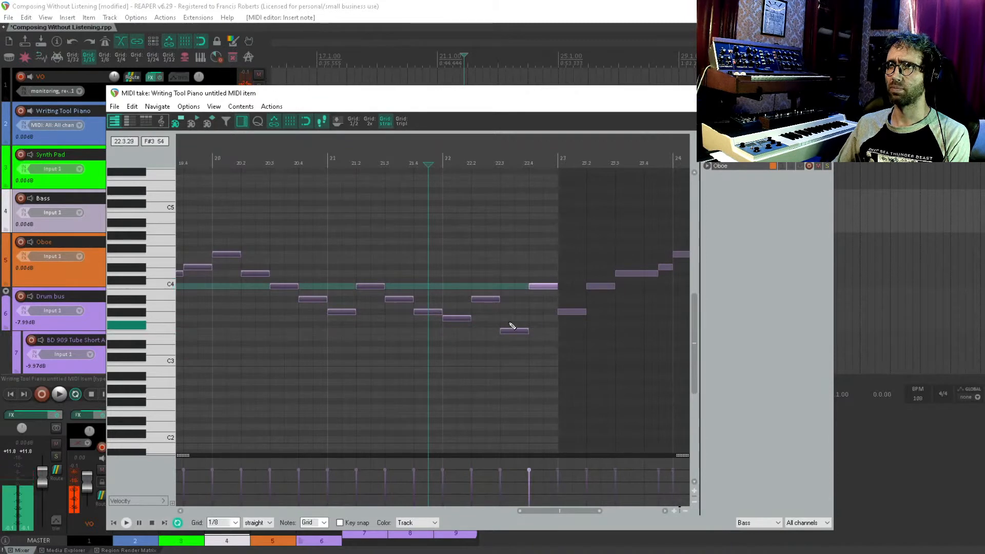
{"action": "key", "text": "Escape"}
Step: Delete the second, unedited MIDI item on the Bass track
{"action": "left_click", "coordinate": [574, 205]}
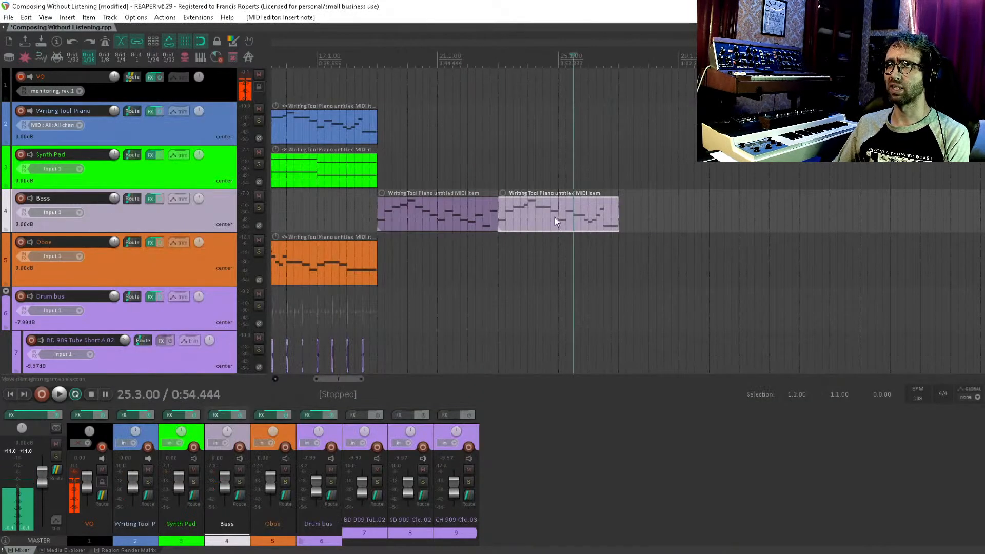
{"action": "key", "text": "Delete"}
{"action": "left_click", "coordinate": [438, 230]}
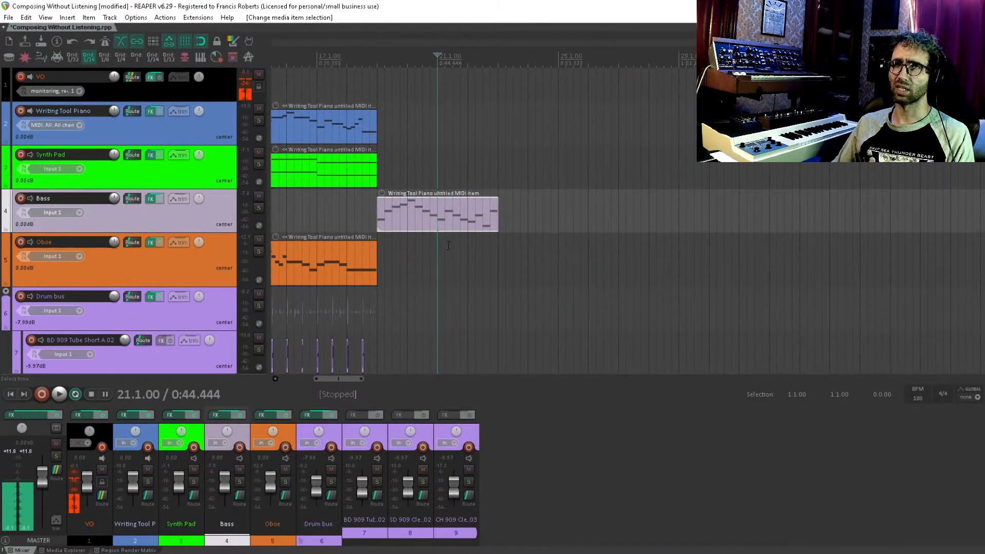
Step: Play the edited bass line briefly from 19.1.00
{"action": "left_click", "coordinate": [381, 251]}
{"action": "left_click_drag", "start_coordinate": [409, 239], "coordinate": [669, 123]}
{"action": "key", "text": "space"}
{"action": "key", "text": "space"}
Step: Delete the off-beat hi-hat hits in bar 11 on the CH 909 Clean 03 track, keeping the quarter-note hits
{"action": "scroll", "coordinate": [497, 311], "scroll_direction": "up", "scroll_amount": 5}
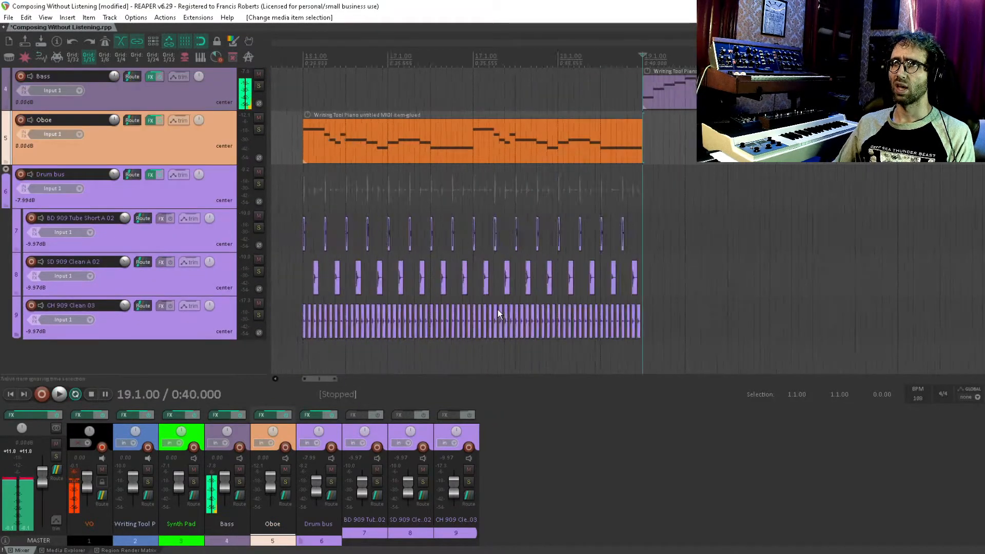
{"action": "mouse_move", "coordinate": [499, 314]}
{"action": "left_mouse_down"}
{"action": "mouse_move", "coordinate": [889, 253]}
{"action": "mouse_move", "coordinate": [726, 249]}
{"action": "mouse_move", "coordinate": [622, 292]}
{"action": "mouse_move", "coordinate": [501, 308]}
{"action": "left_mouse_up"}
{"action": "scroll", "coordinate": [622, 292], "scroll_direction": "up", "scroll_amount": 2}
{"action": "key", "text": "Delete"}
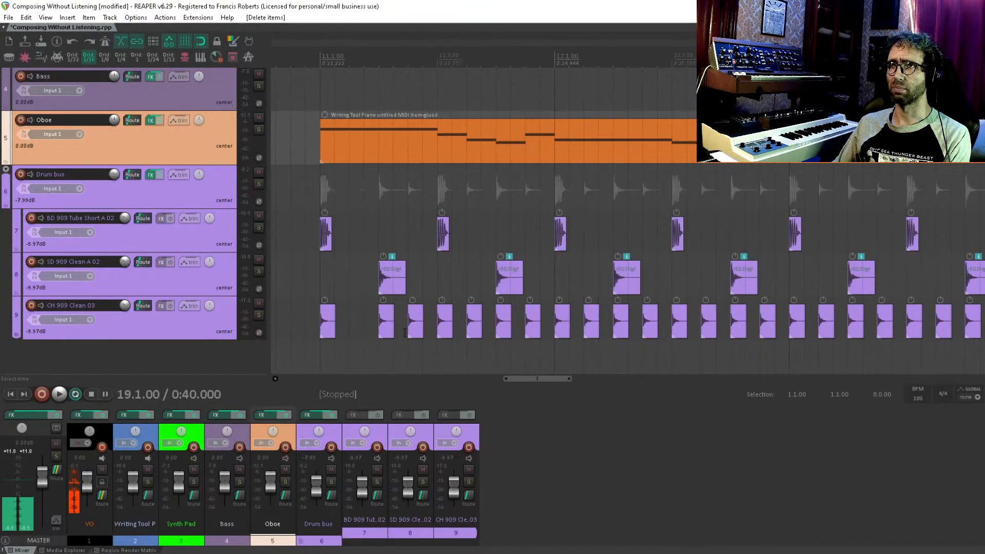
{"action": "left_click", "coordinate": [419, 330]}
{"action": "key", "text": "Delete"}
{"action": "left_click", "coordinate": [473, 323]}
{"action": "key", "text": "Delete"}
{"action": "left_click", "coordinate": [531, 328]}
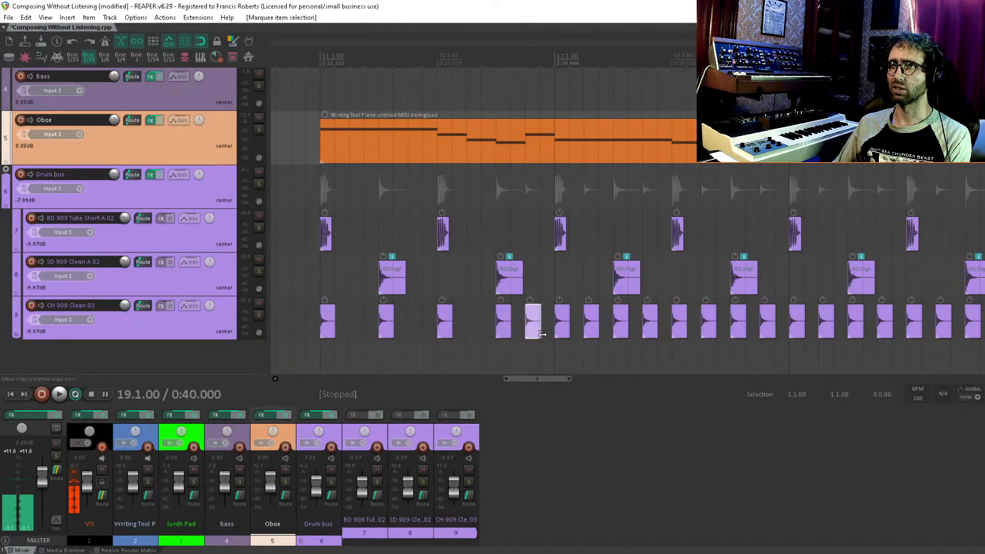
{"action": "key", "text": "Delete"}
Step: Delete the off-beat hi-hat hits on CH 909 Clean 03 throughout bars 12 and 13, including the one after 14.1
{"action": "left_click", "coordinate": [590, 328]}
{"action": "key", "text": "Delete"}
{"action": "left_click", "coordinate": [649, 327]}
{"action": "key", "text": "Delete"}
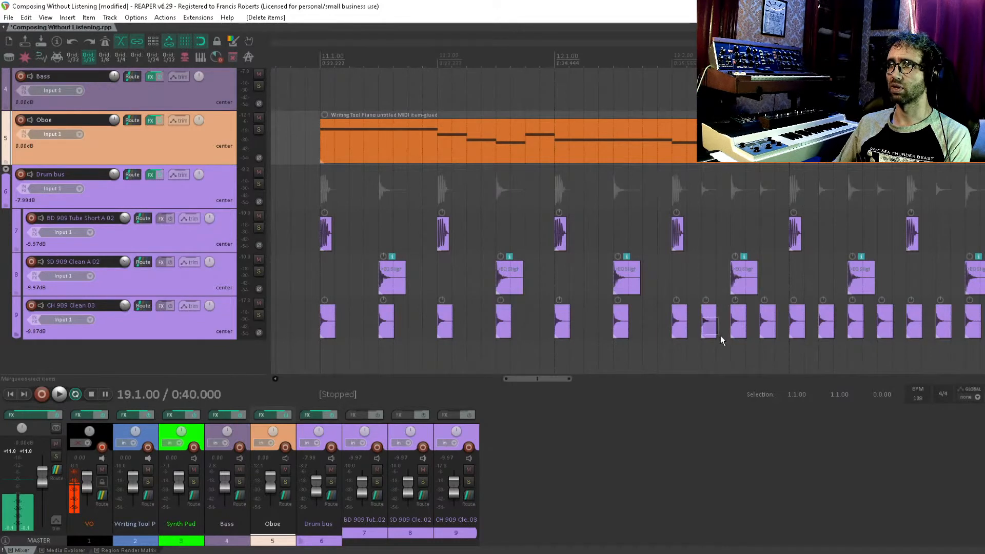
{"action": "key", "text": "Delete"}
{"action": "left_click_drag", "start_coordinate": [739, 318], "coordinate": [617, 282]}
{"action": "key", "text": "Delete"}
{"action": "key", "text": "Delete"}
{"action": "key", "text": "Delete"}
{"action": "key", "text": "Delete"}
{"action": "key", "text": "Delete"}
{"action": "key", "text": "Delete"}
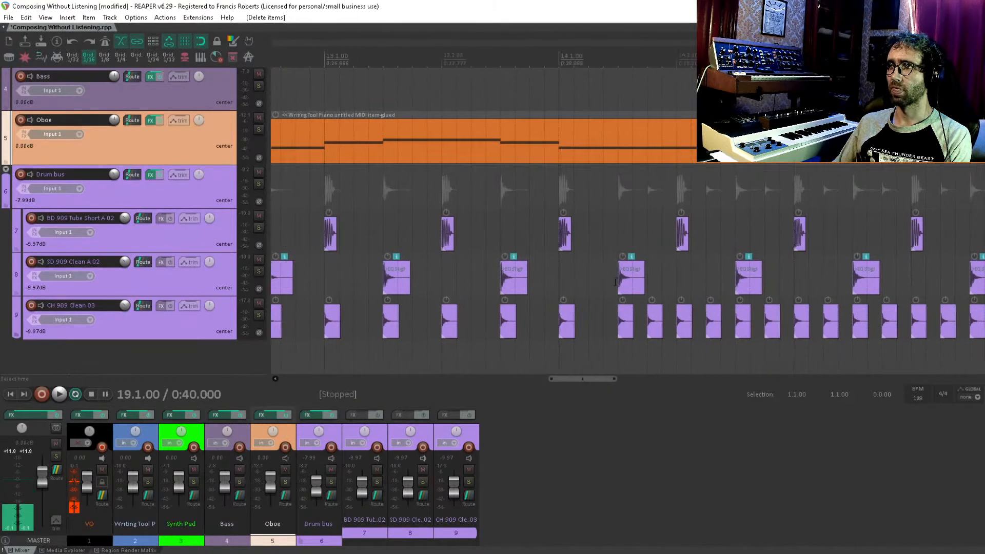
Step: Delete the off-beat hits on CH 909 Clean 03 from beat 14.2 through beat 15.3
{"action": "key", "text": "Delete"}
{"action": "left_click_drag", "start_coordinate": [662, 331], "coordinate": [721, 331]}
{"action": "key", "text": "Delete"}
{"action": "left_click_drag", "start_coordinate": [722, 308], "coordinate": [575, 283]}
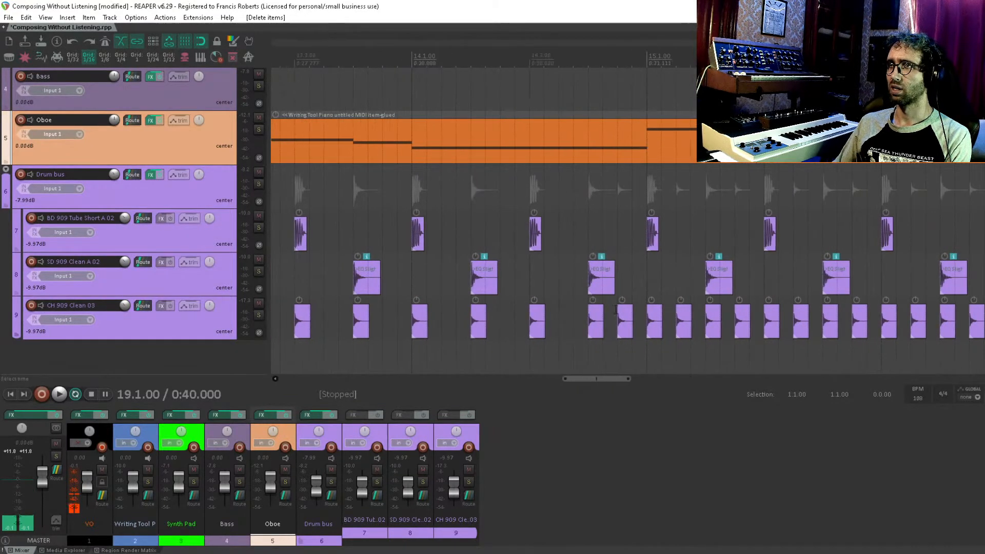
{"action": "key", "text": "Delete"}
{"action": "left_click_drag", "start_coordinate": [618, 313], "coordinate": [688, 338]}
{"action": "key", "text": "Delete"}
{"action": "left_click_drag", "start_coordinate": [719, 323], "coordinate": [579, 327]}
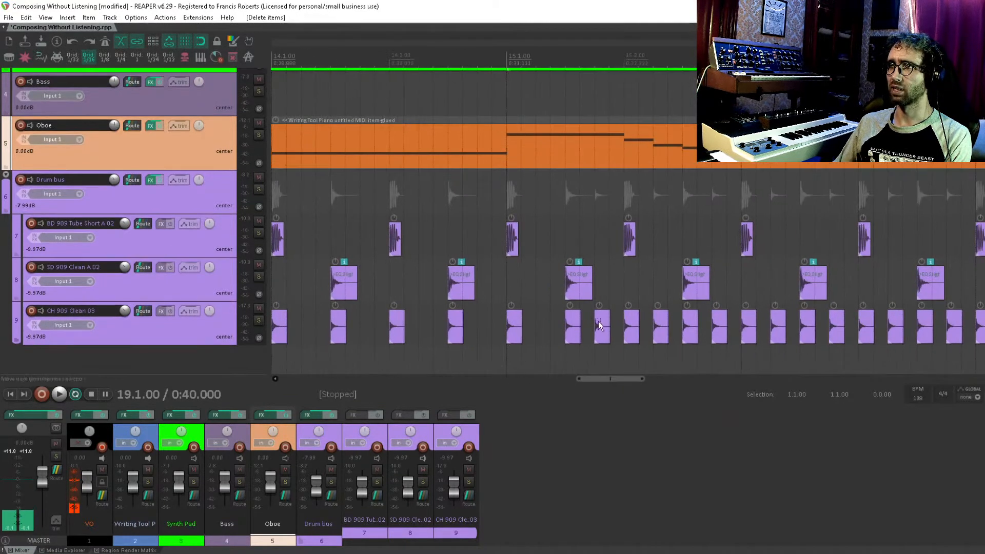
{"action": "left_click", "coordinate": [599, 324]}
{"action": "key", "text": "Delete"}
{"action": "left_click_drag", "start_coordinate": [671, 326], "coordinate": [672, 327]}
{"action": "key", "text": "Delete"}
Step: Delete the off-beat hits on CH 909 Clean 03 from beat 15.4 into bar 16
{"action": "left_click_drag", "start_coordinate": [691, 296], "coordinate": [531, 290]}
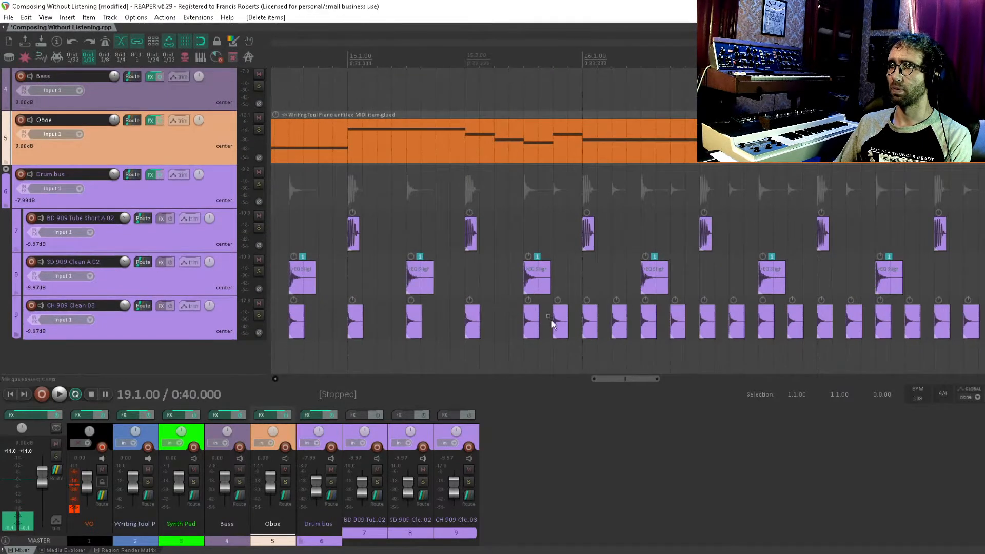
{"action": "left_click_drag", "start_coordinate": [553, 323], "coordinate": [554, 324]}
{"action": "key", "text": "Delete"}
{"action": "left_click", "coordinate": [622, 325]}
{"action": "key", "text": "Delete"}
{"action": "mouse_move", "coordinate": [643, 307]}
{"action": "left_mouse_down"}
{"action": "mouse_move", "coordinate": [493, 307]}
{"action": "mouse_move", "coordinate": [535, 331]}
{"action": "left_mouse_up"}
{"action": "key", "text": "Delete"}
{"action": "left_click", "coordinate": [581, 327]}
{"action": "key", "text": "Delete"}
Step: Delete the remaining off-beat hi-hat hits up to the end of bar 18 and save the project
{"action": "mouse_move", "coordinate": [619, 325]}
{"action": "left_mouse_down"}
{"action": "mouse_move", "coordinate": [508, 328]}
{"action": "mouse_move", "coordinate": [539, 337]}
{"action": "mouse_move", "coordinate": [594, 330]}
{"action": "mouse_move", "coordinate": [473, 320]}
{"action": "mouse_move", "coordinate": [512, 332]}
{"action": "mouse_move", "coordinate": [493, 334]}
{"action": "mouse_move", "coordinate": [571, 348]}
{"action": "mouse_move", "coordinate": [539, 327]}
{"action": "mouse_move", "coordinate": [580, 343]}
{"action": "mouse_move", "coordinate": [551, 319]}
{"action": "mouse_move", "coordinate": [595, 334]}
{"action": "left_mouse_up"}
{"action": "key", "text": "Delete"}
{"action": "key", "text": "Delete"}
{"action": "key", "text": "Delete"}
{"action": "key", "text": "Delete"}
{"action": "key", "text": "Delete"}
{"action": "key", "text": "Delete"}
{"action": "key", "text": "Delete"}
{"action": "key", "text": "Delete"}
{"action": "left_click", "coordinate": [648, 327]}
{"action": "key", "text": "Delete"}
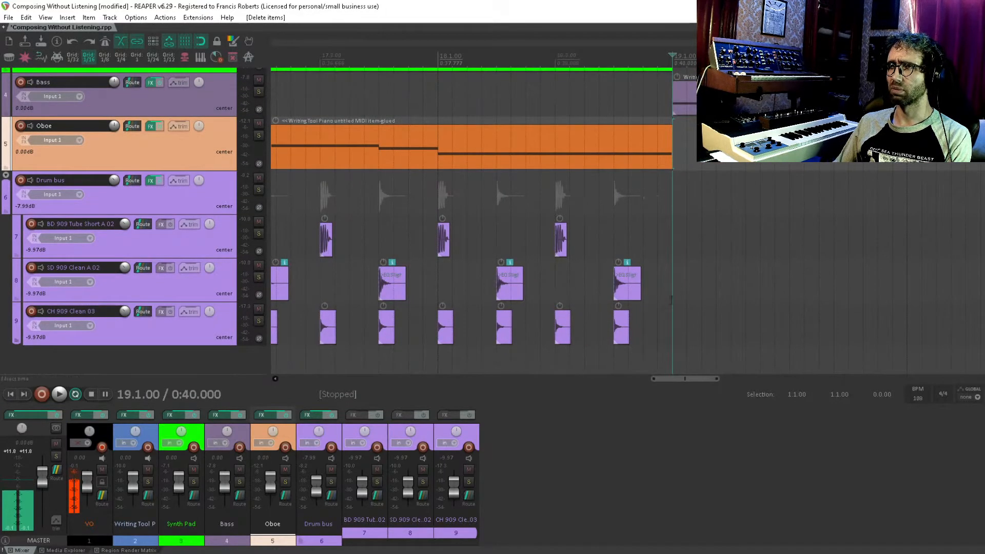
{"action": "left_click", "coordinate": [683, 270]}
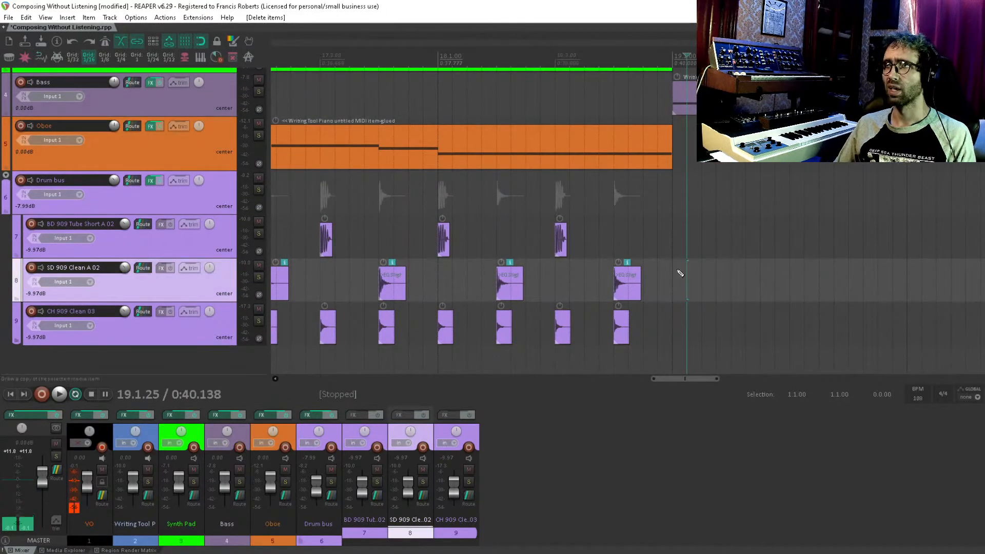
{"action": "key", "text": "ctrl+s"}
{"action": "scroll", "coordinate": [677, 270], "scroll_direction": "down", "scroll_amount": 2}
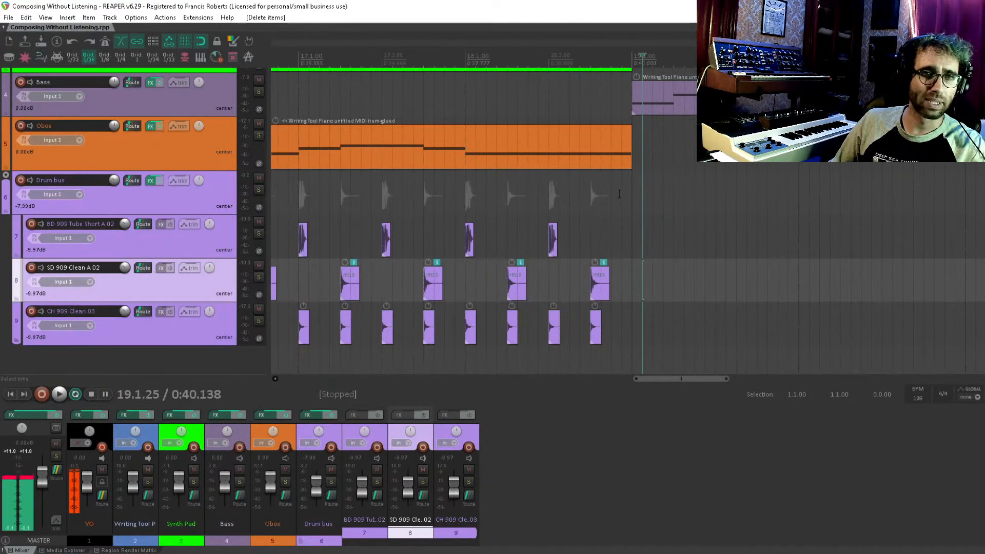
Step: Open the bass item at 19.1.00 in the MIDI editor and transpose all its notes down one octave
{"action": "left_click_drag", "start_coordinate": [628, 81], "coordinate": [472, 257]}
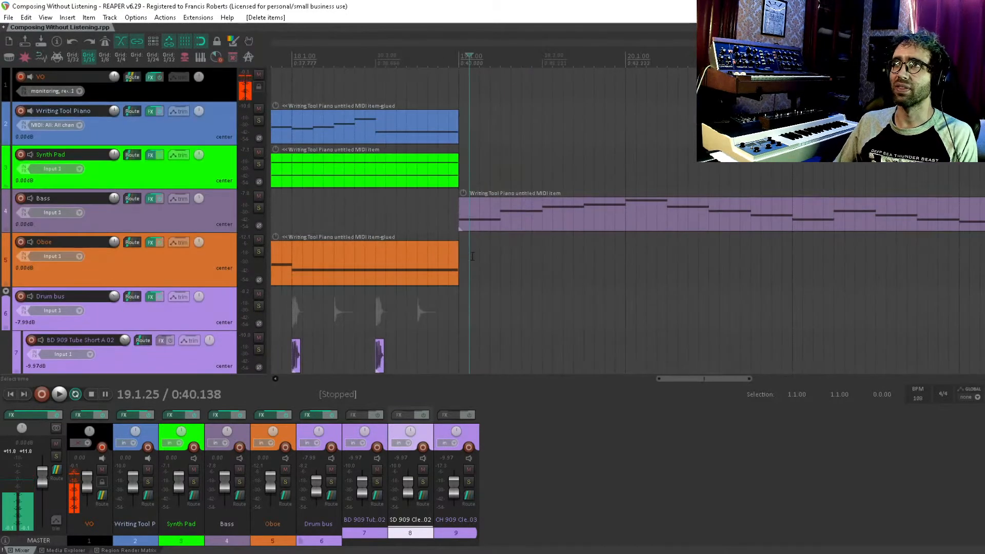
{"action": "double_click", "coordinate": [508, 220]}
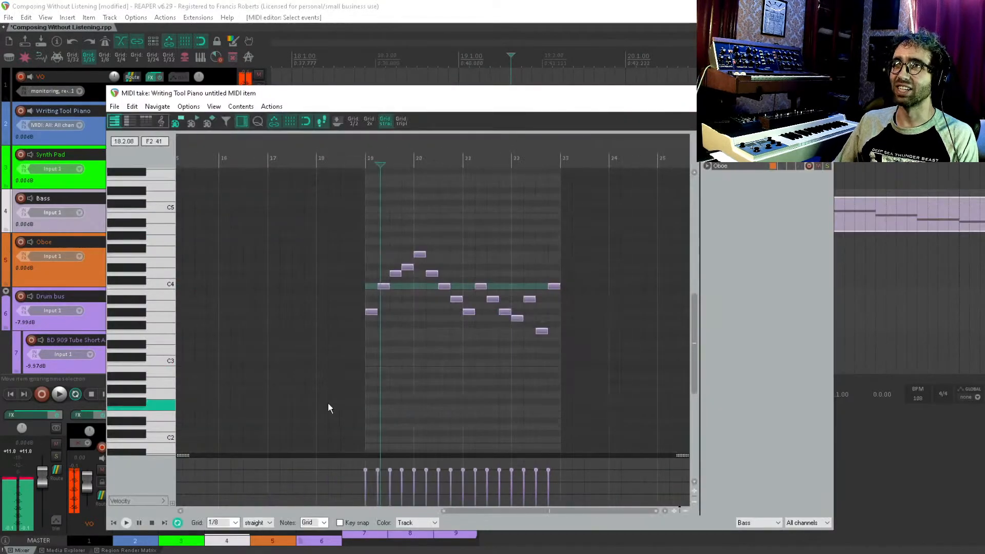
{"action": "scroll", "coordinate": [378, 314], "scroll_direction": "up", "scroll_amount": 6}
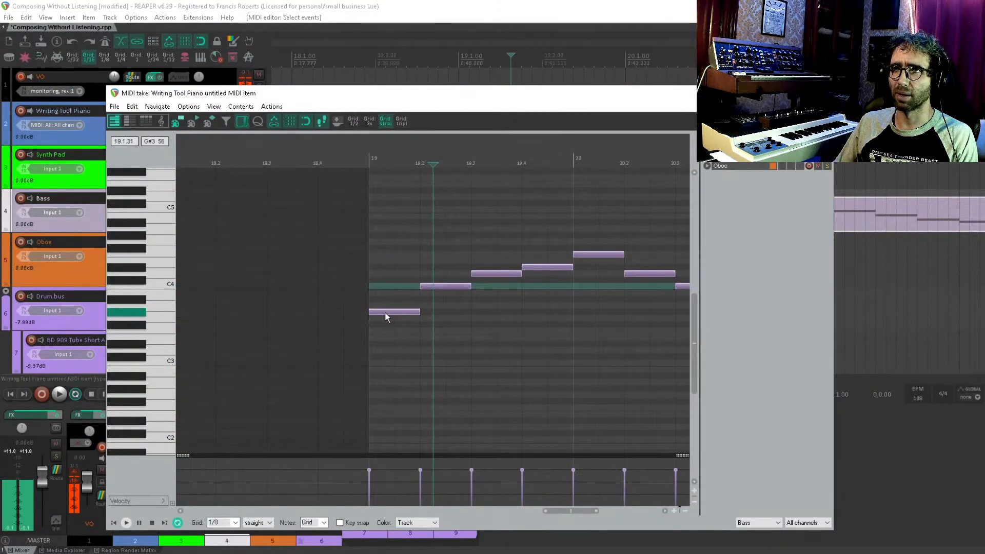
{"action": "left_click_drag", "start_coordinate": [384, 313], "coordinate": [385, 386]}
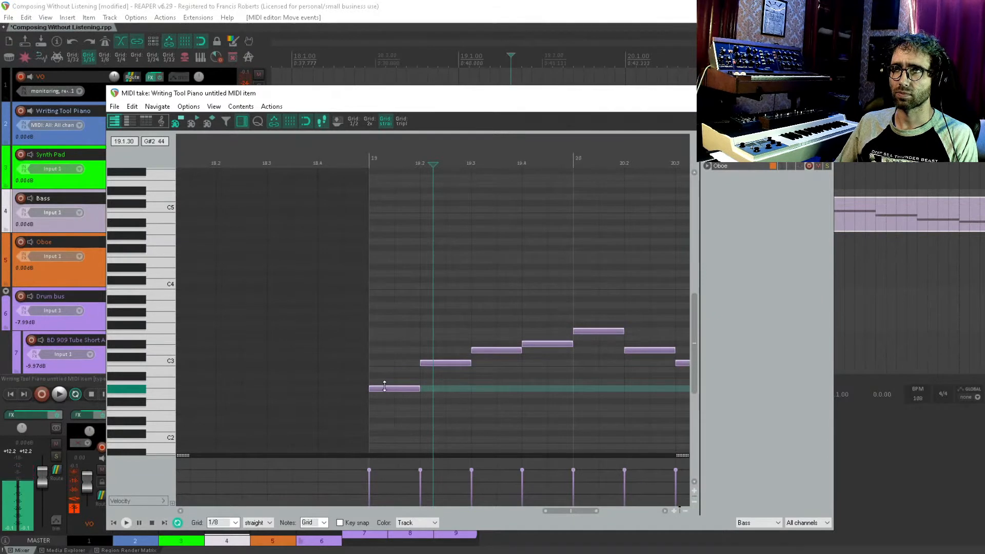
Step: Play the transposed bass notes from 19.1.00 and close the MIDI editor
{"action": "left_click", "coordinate": [378, 356]}
{"action": "key", "text": "space"}
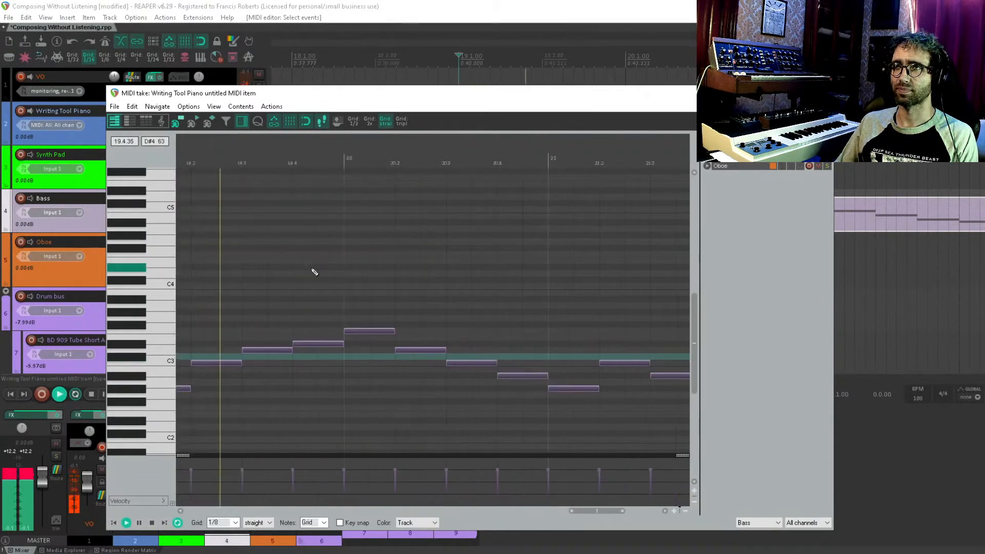
{"action": "left_click_drag", "start_coordinate": [498, 258], "coordinate": [426, 232]}
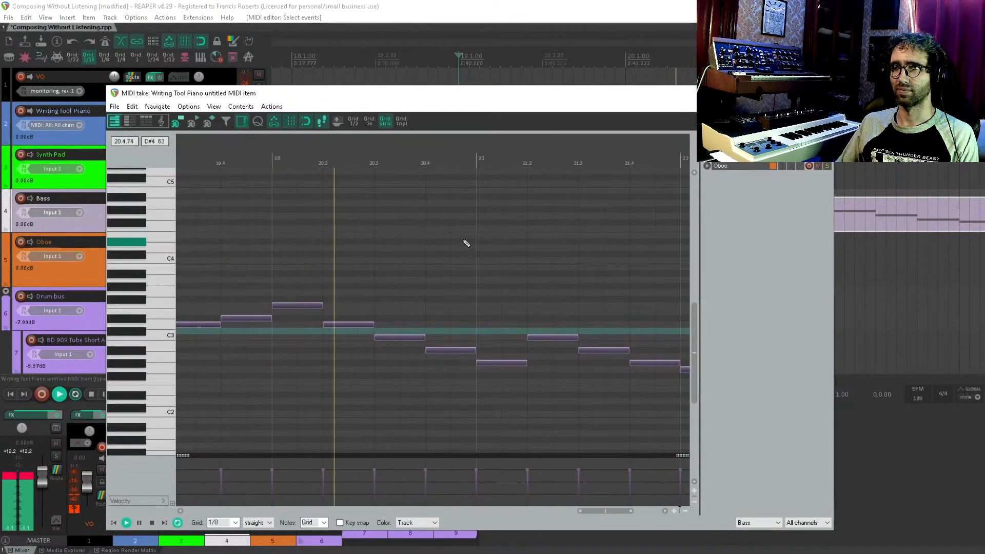
{"action": "left_click_drag", "start_coordinate": [543, 244], "coordinate": [510, 229]}
{"action": "key", "text": "Escape"}
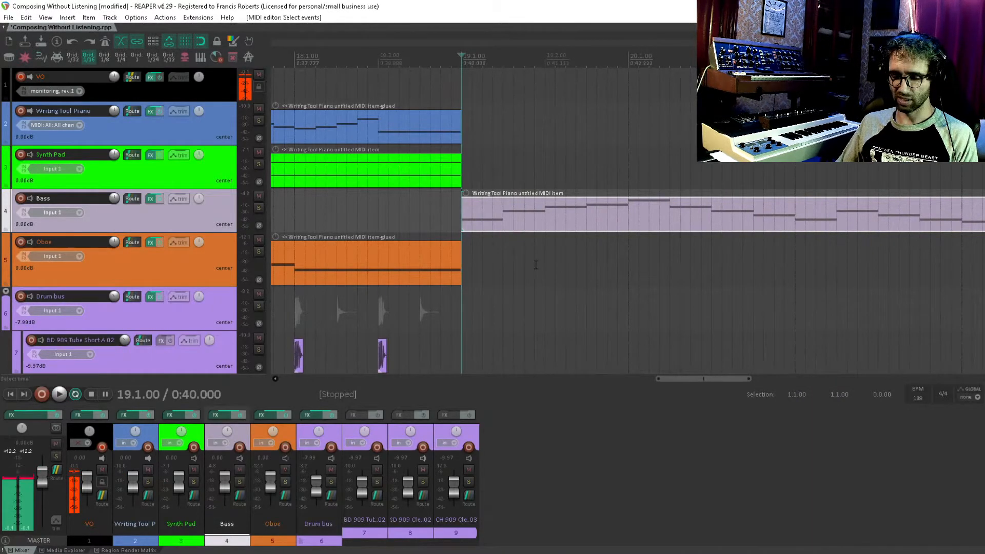
Step: Play the bass line from 19.1.00 in the arrangement, with the drum tracks in view
{"action": "scroll", "coordinate": [536, 265], "scroll_direction": "down", "scroll_amount": 3}
{"action": "left_click_drag", "start_coordinate": [390, 253], "coordinate": [509, 131]}
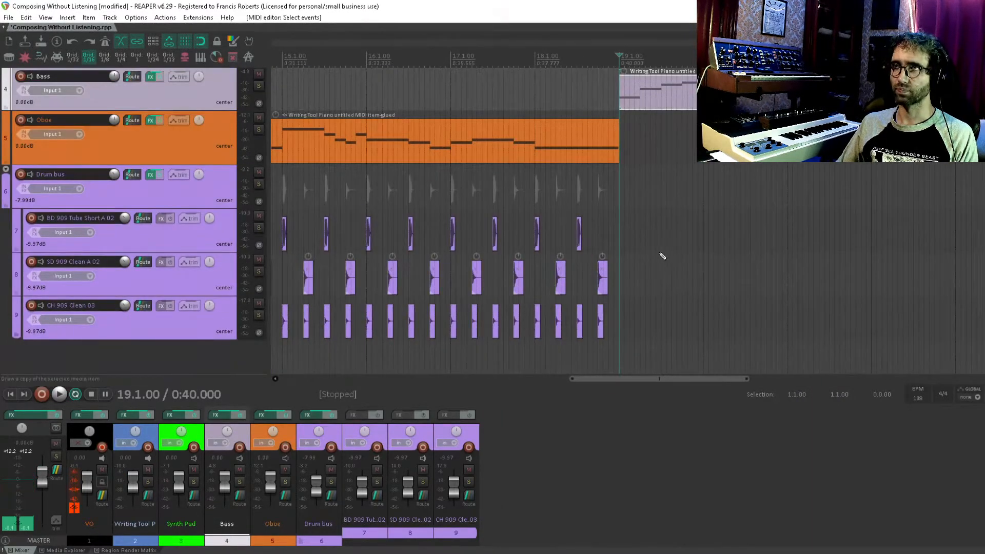
{"action": "scroll", "coordinate": [623, 233], "scroll_direction": "up", "scroll_amount": 4}
{"action": "left_click", "coordinate": [623, 232]}
{"action": "key", "text": "space"}
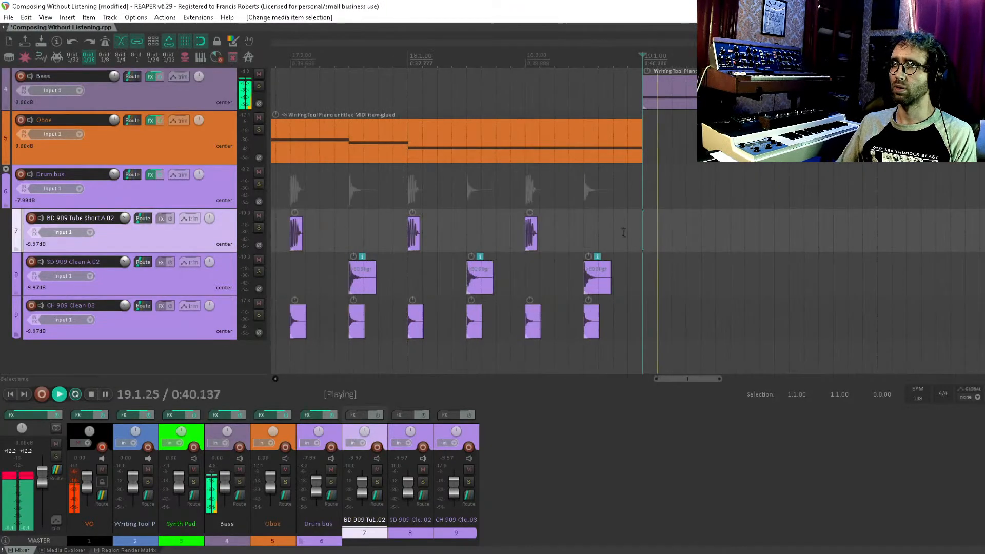
{"action": "key", "text": "space"}
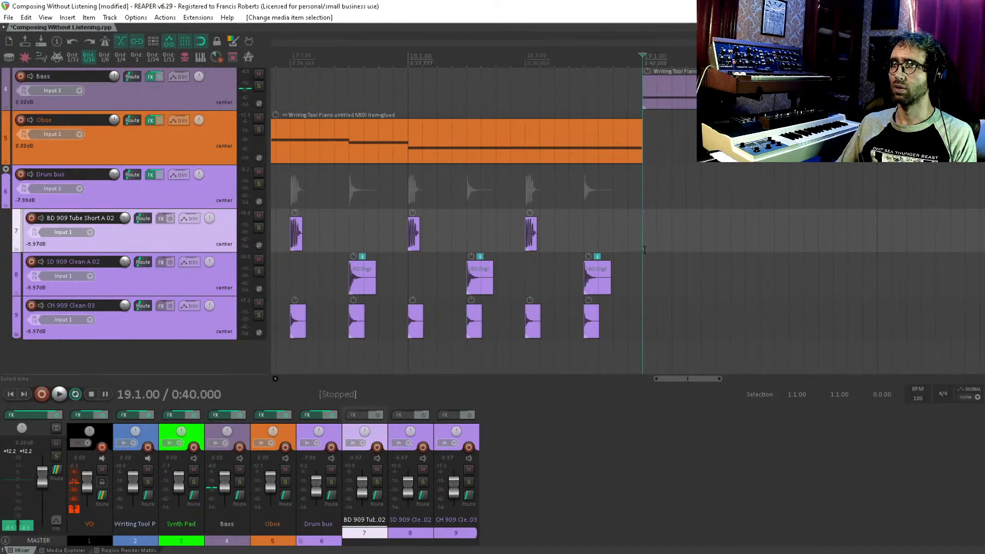
Step: Copy the bar 18 kick, snare and hi-hat items to 19.1.00 and play them briefly with the bass
{"action": "left_click_drag", "start_coordinate": [429, 253], "coordinate": [645, 372]}
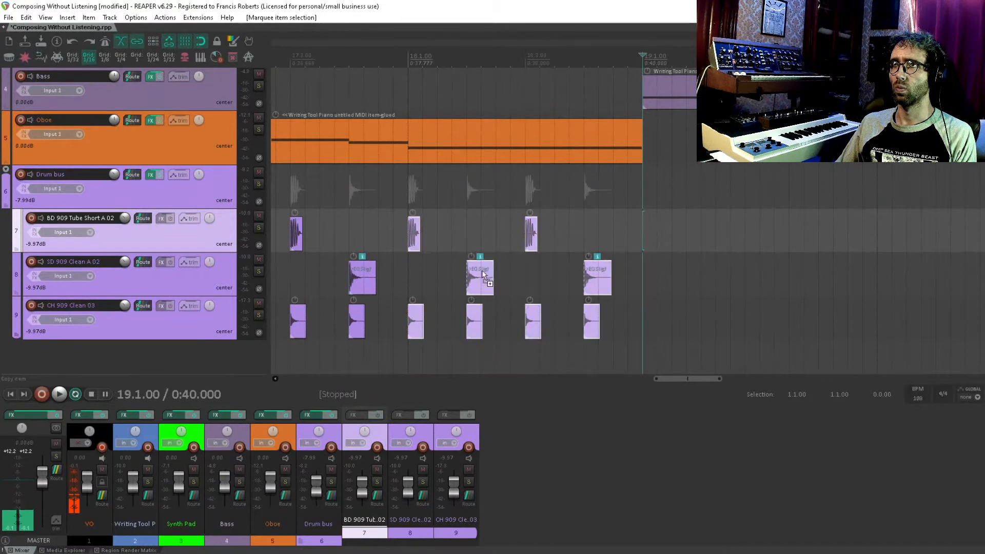
{"action": "left_click_drag", "start_coordinate": [414, 229], "coordinate": [453, 264]}
{"action": "key", "text": "space"}
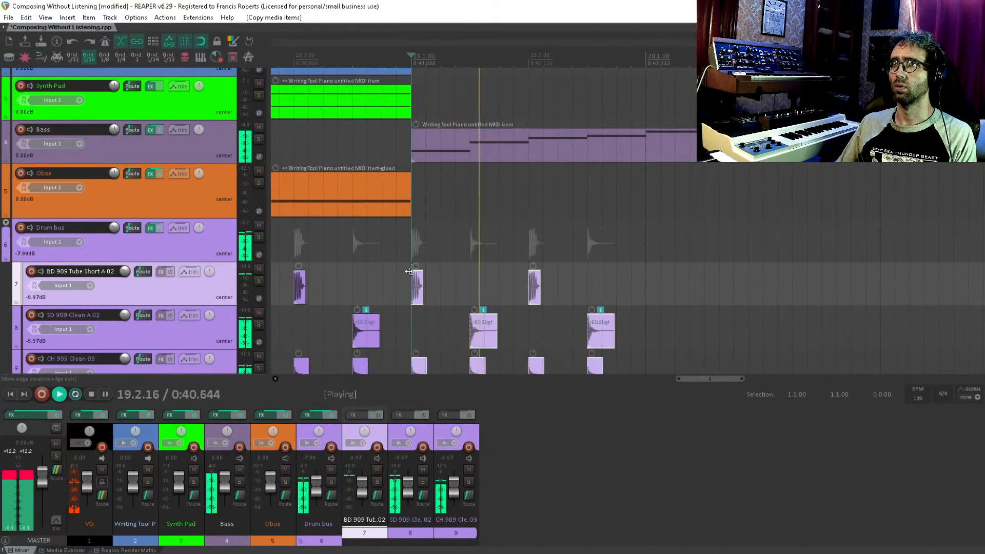
{"action": "key", "text": "space"}
{"action": "double_click", "coordinate": [474, 323]}
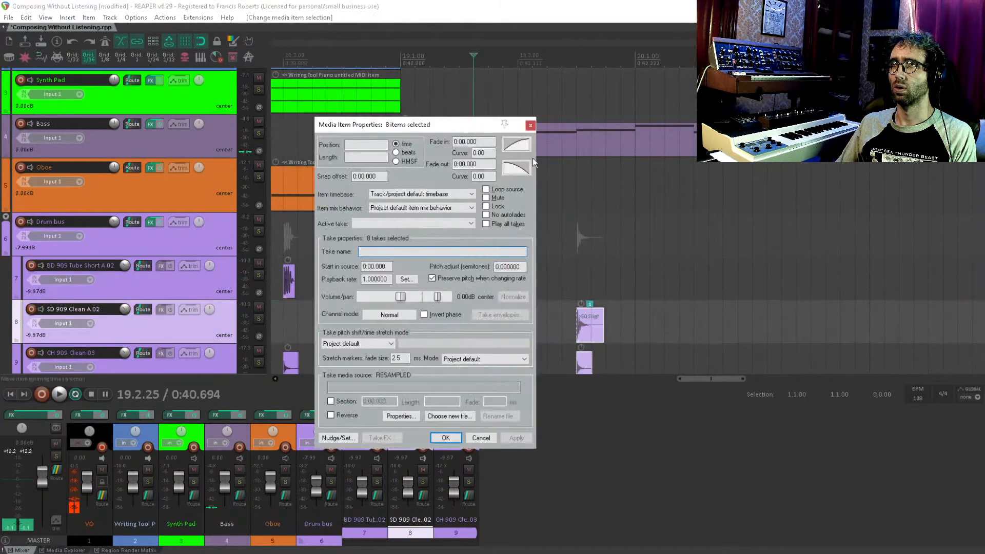
{"action": "left_click", "coordinate": [531, 126]}
Step: Move the snare at 19.2 to 19.3 and the kick at 19.3 to 19.2.50, then play bar 19
{"action": "left_click", "coordinate": [473, 316]}
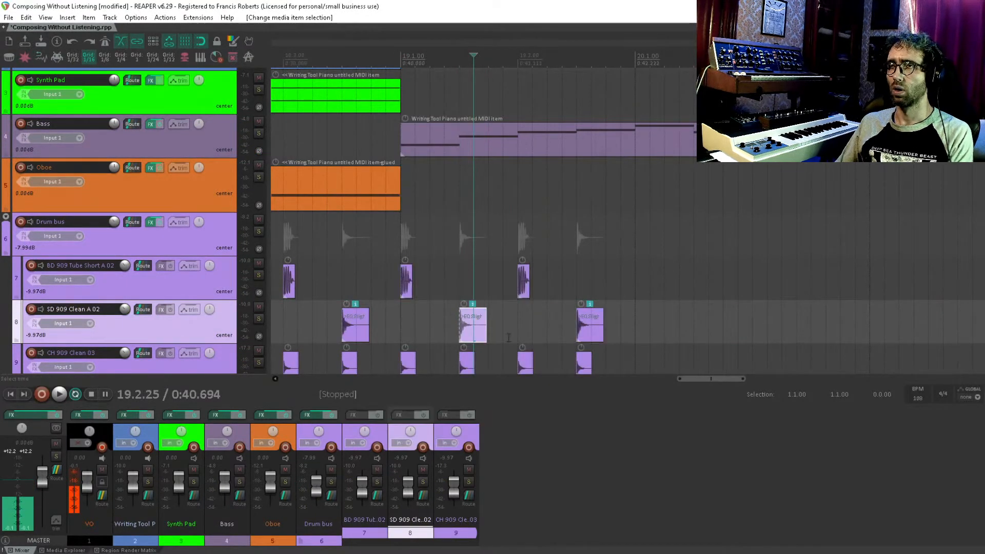
{"action": "left_click_drag", "start_coordinate": [474, 323], "coordinate": [532, 322]}
{"action": "left_click_drag", "start_coordinate": [521, 288], "coordinate": [494, 288]}
{"action": "left_click", "coordinate": [397, 315]}
{"action": "key", "text": "space"}
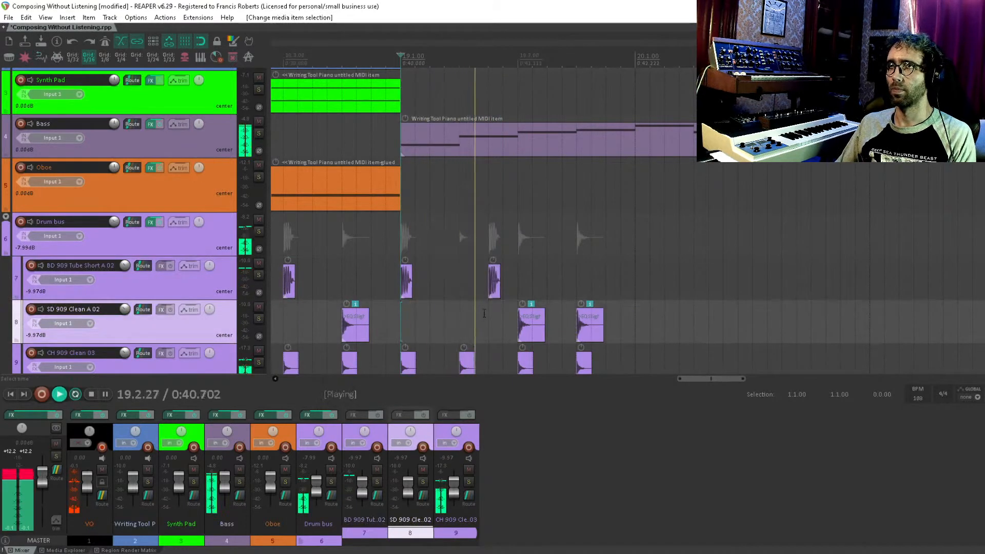
{"action": "key", "text": "space"}
Step: Copy the kick to 19.3.50, 19.4.50 and 19.4.75, and delete the snare at 19.4
{"action": "left_click", "coordinate": [494, 286]}
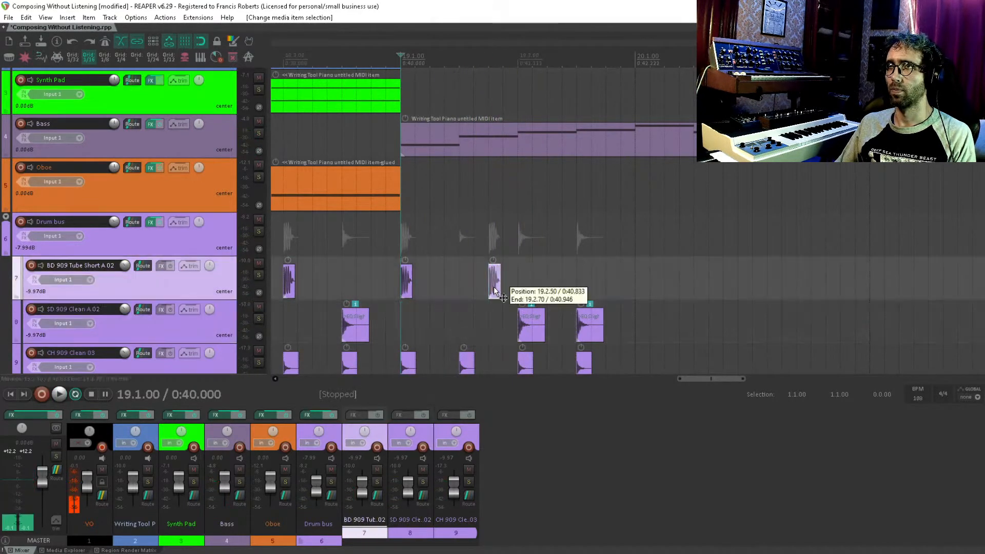
{"action": "left_click_drag", "start_coordinate": [491, 286], "coordinate": [506, 242]}
{"action": "key", "text": "Escape"}
{"action": "left_click", "coordinate": [507, 280]}
{"action": "key", "text": "Delete"}
{"action": "scroll", "coordinate": [505, 241], "scroll_direction": "down", "scroll_amount": 2}
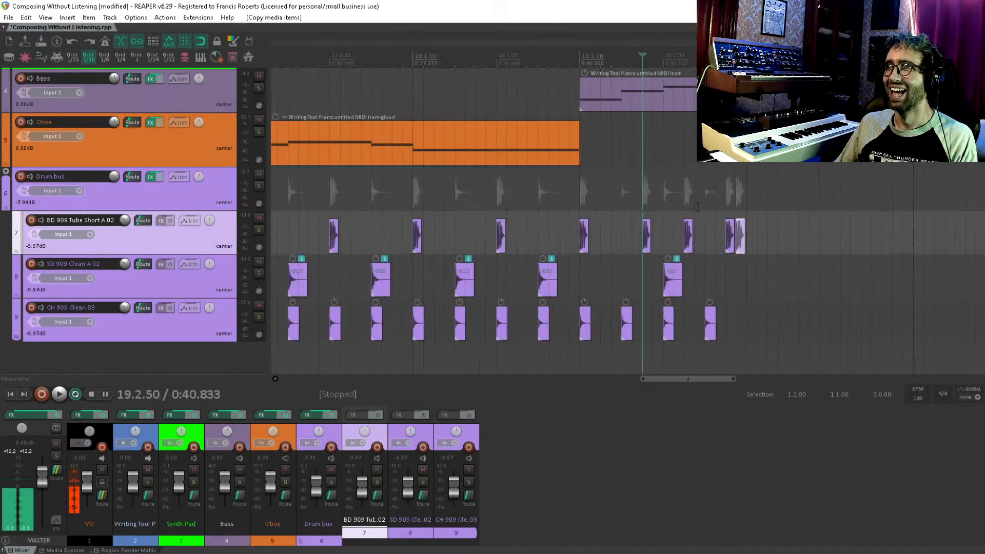
Step: Copy the bar 19 kick, snare and hi-hat pattern to 20.1.00
{"action": "left_click_drag", "start_coordinate": [805, 214], "coordinate": [580, 375]}
{"action": "left_click_drag", "start_coordinate": [641, 260], "coordinate": [578, 284]}
{"action": "mouse_move", "coordinate": [521, 255]}
{"action": "left_mouse_down"}
{"action": "mouse_move", "coordinate": [697, 252]}
{"action": "mouse_move", "coordinate": [526, 264]}
{"action": "left_mouse_up"}
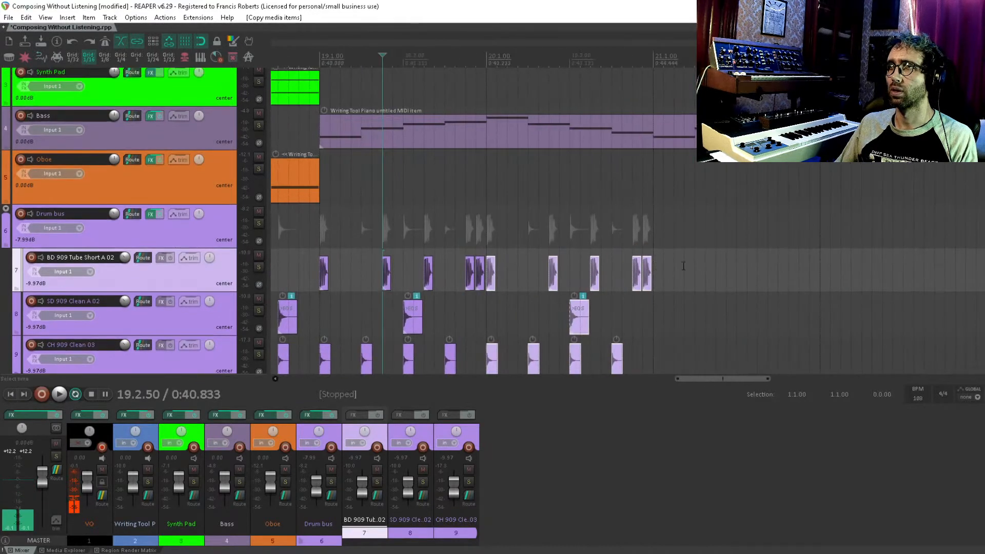
Step: Copy the two-bar drum pattern from bars 19 and 20 to 21.1.00 and save the project
{"action": "left_click_drag", "start_coordinate": [726, 272], "coordinate": [326, 359]}
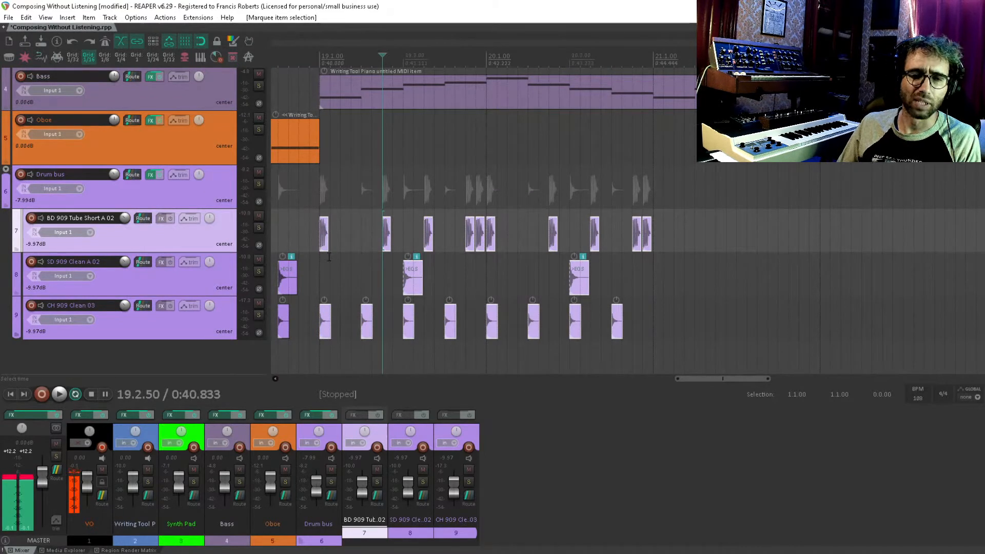
{"action": "left_click_drag", "start_coordinate": [398, 237], "coordinate": [375, 263]}
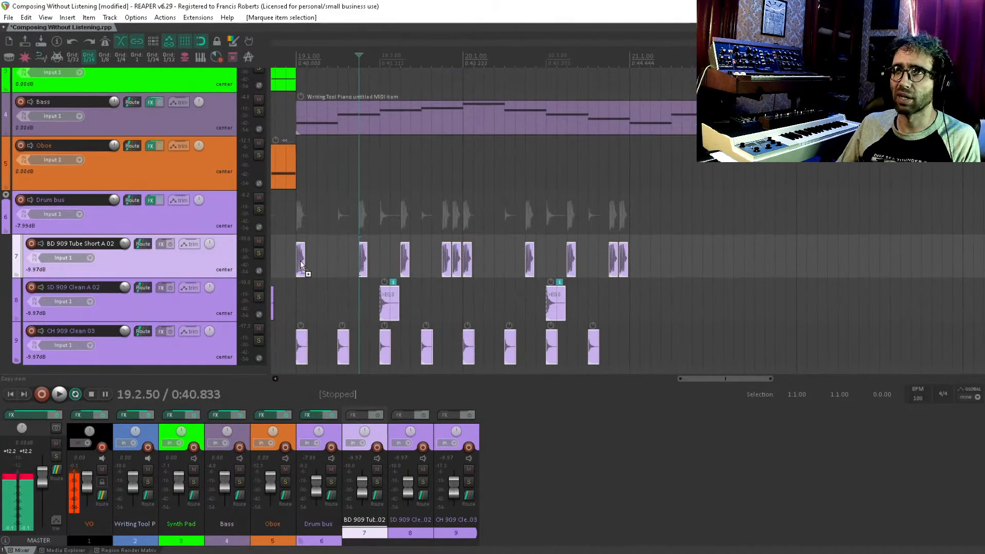
{"action": "left_click_drag", "start_coordinate": [301, 265], "coordinate": [638, 265]}
{"action": "left_click", "coordinate": [638, 264]}
{"action": "scroll", "coordinate": [636, 267], "scroll_direction": "up", "scroll_amount": 4}
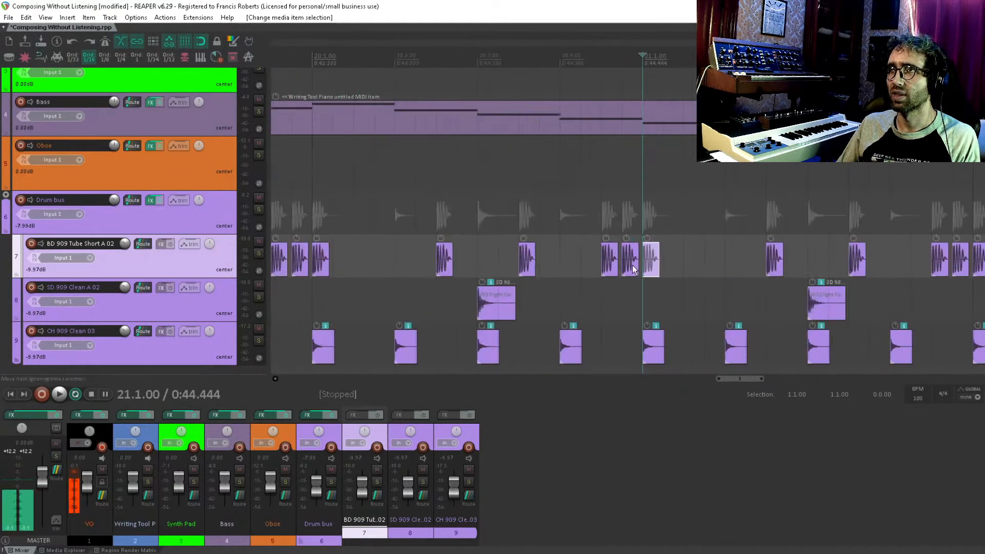
{"action": "key", "text": "ctrl+s"}
Step: Duplicate the Bass item and the kick, snare and hi-hat pattern of bars 19 to 22 to bar 23
{"action": "scroll", "coordinate": [677, 226], "scroll_direction": "down", "scroll_amount": 5}
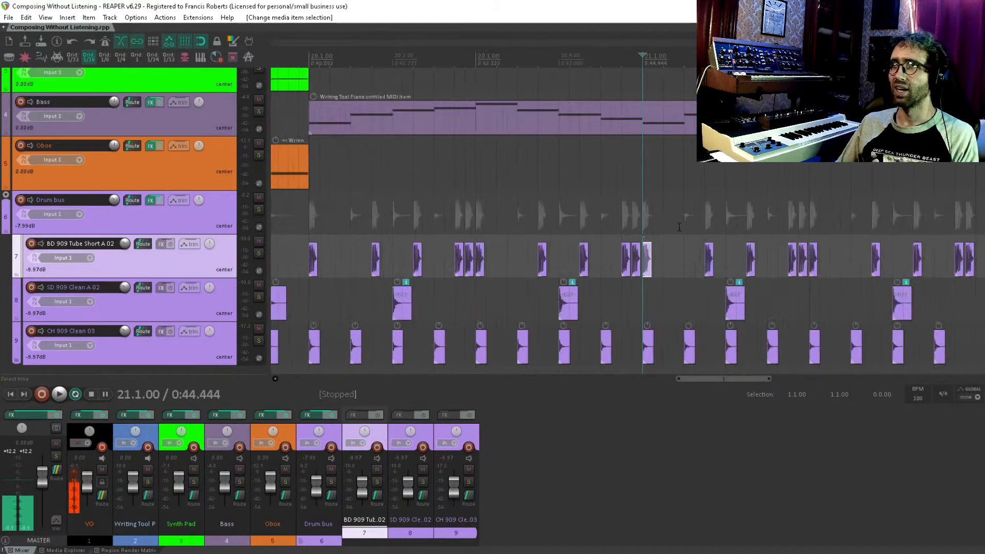
{"action": "left_click_drag", "start_coordinate": [658, 194], "coordinate": [692, 275]}
{"action": "left_click_drag", "start_coordinate": [612, 267], "coordinate": [900, 203]}
{"action": "scroll", "coordinate": [650, 277], "scroll_direction": "down", "scroll_amount": 2}
{"action": "scroll", "coordinate": [896, 192], "scroll_direction": "down", "scroll_amount": 1}
{"action": "scroll", "coordinate": [894, 187], "scroll_direction": "down", "scroll_amount": 1}
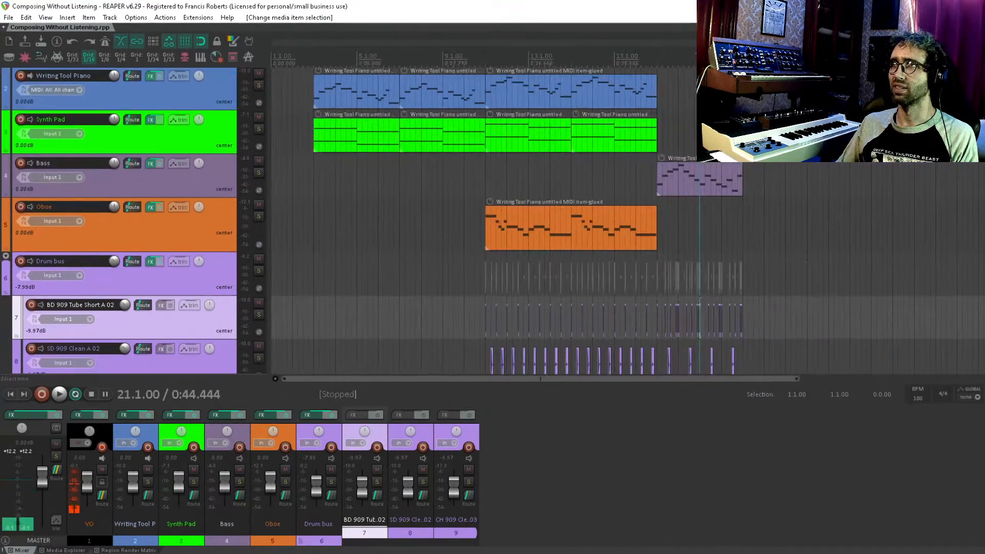
{"action": "scroll", "coordinate": [898, 188], "scroll_direction": "up", "scroll_amount": 4}
{"action": "left_click_drag", "start_coordinate": [922, 165], "coordinate": [476, 343]}
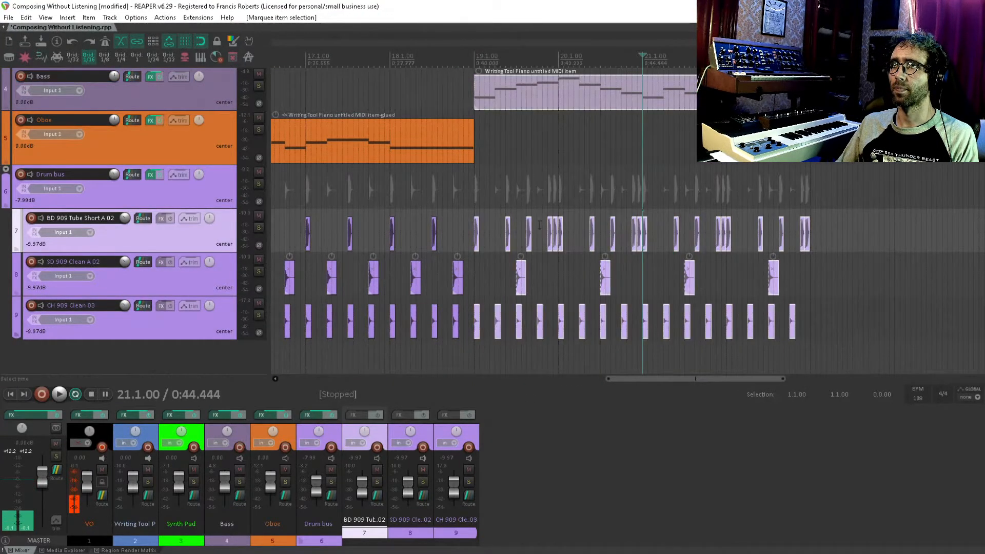
{"action": "scroll", "coordinate": [572, 273], "scroll_direction": "up", "scroll_amount": 3}
{"action": "key", "text": "ctrl+d"}
{"action": "scroll", "coordinate": [603, 249], "scroll_direction": "down", "scroll_amount": 3}
{"action": "scroll", "coordinate": [503, 175], "scroll_direction": "up", "scroll_amount": 2}
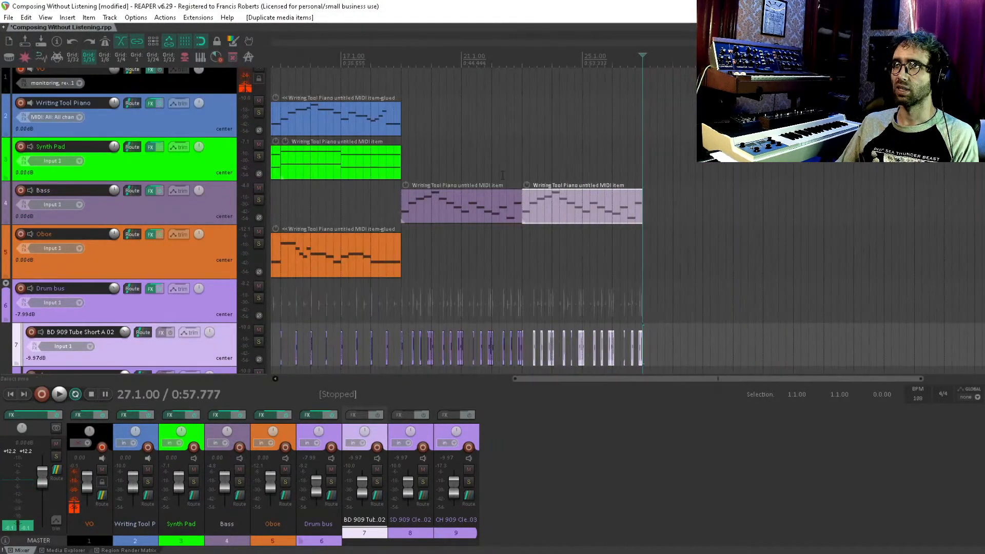
{"action": "left_click", "coordinate": [439, 154]}
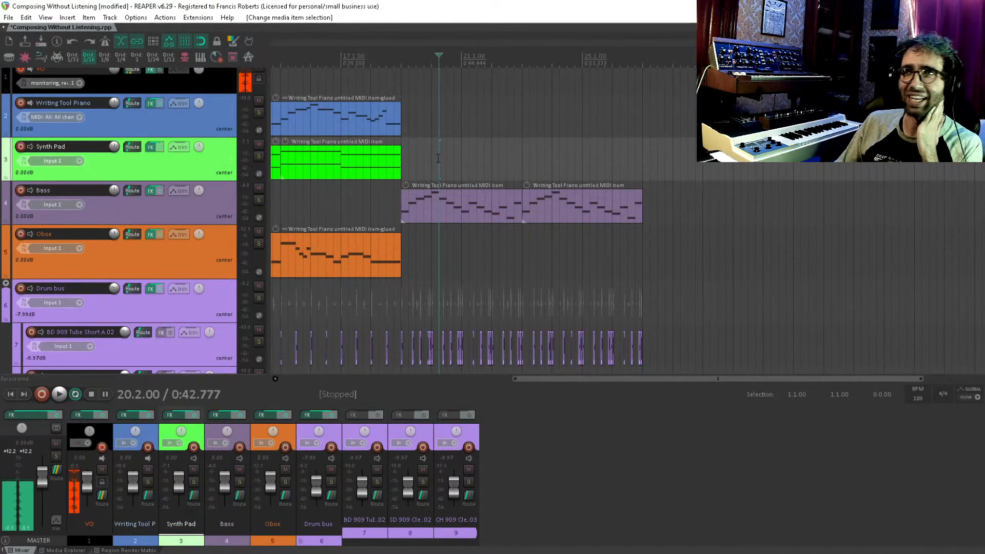
{"action": "left_click", "coordinate": [407, 172]}
{"action": "scroll", "coordinate": [408, 172], "scroll_direction": "up", "scroll_amount": 2}
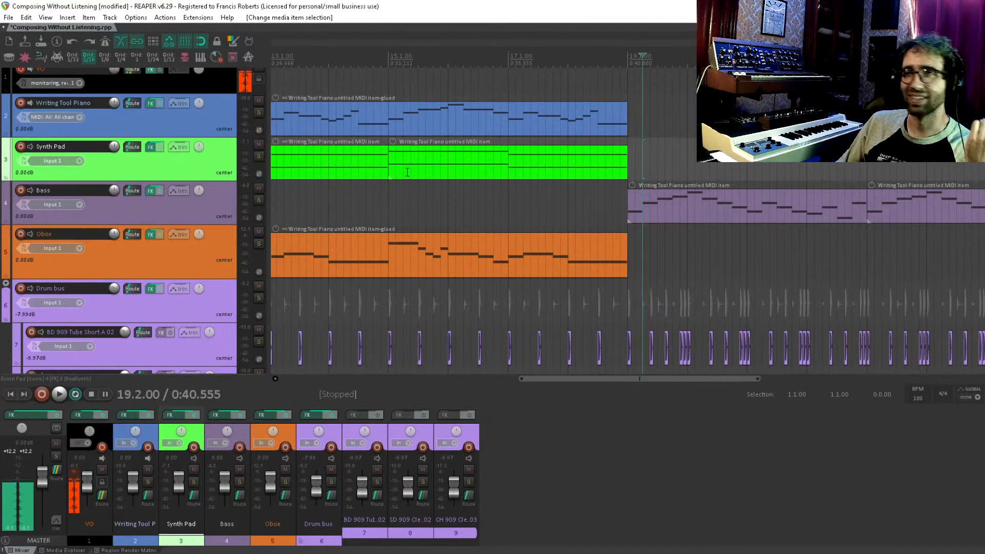
{"action": "left_click_drag", "start_coordinate": [658, 177], "coordinate": [518, 185]}
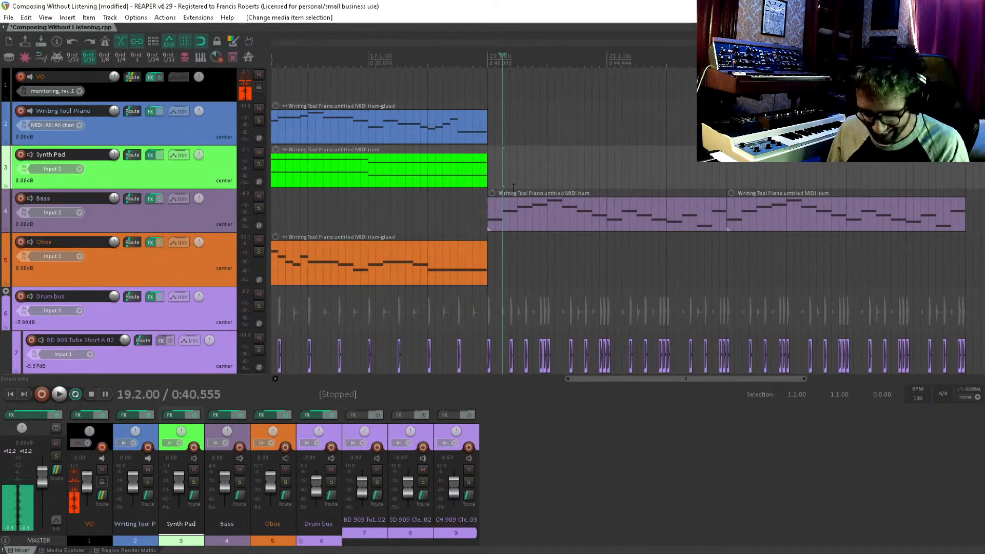
{"action": "left_click", "coordinate": [525, 153]}
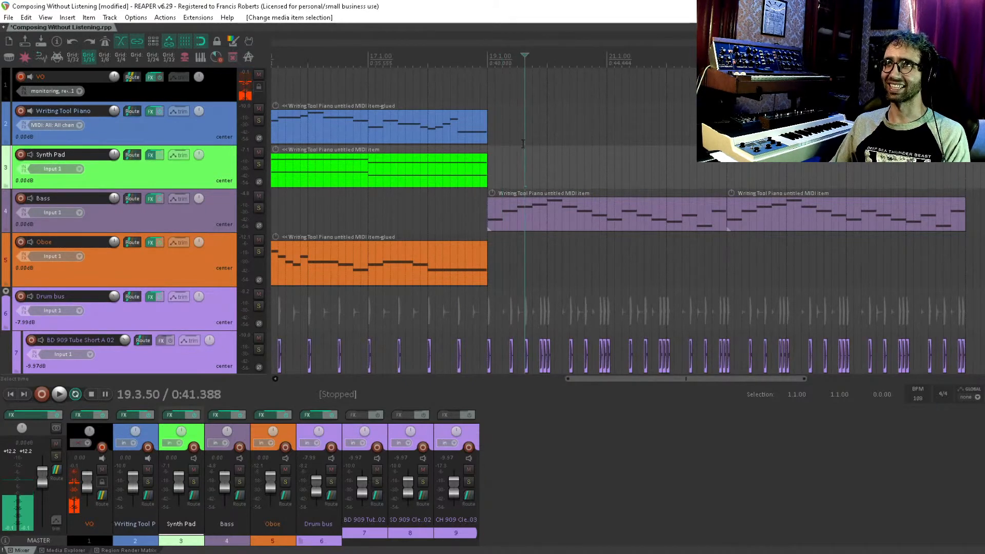
{"action": "left_click", "coordinate": [522, 128]}
{"action": "left_click", "coordinate": [503, 92]}
{"action": "left_click", "coordinate": [489, 87]}
{"action": "scroll", "coordinate": [508, 107], "scroll_direction": "down", "scroll_amount": 3}
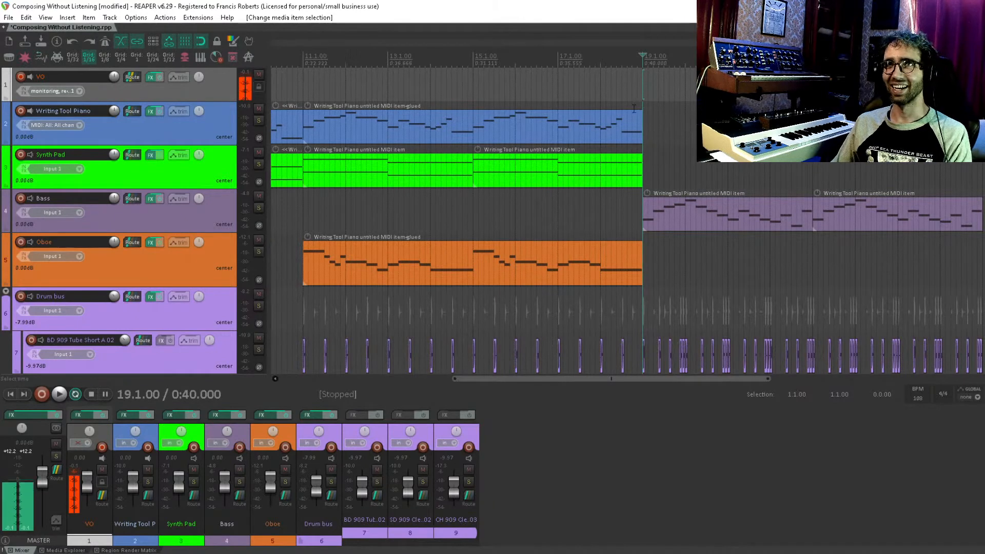
{"action": "scroll", "coordinate": [510, 154], "scroll_direction": "right", "scroll_amount": 4}
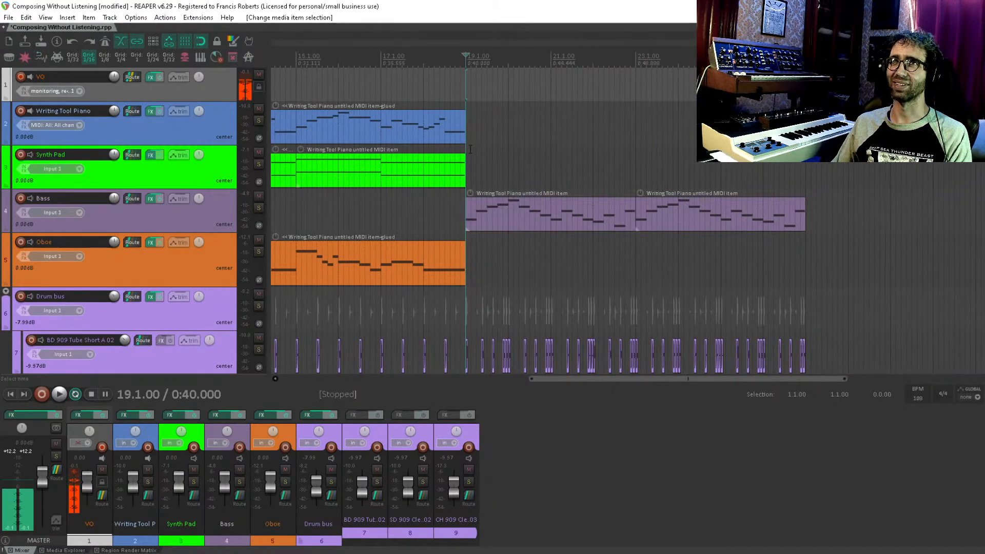
{"action": "left_click", "coordinate": [469, 180]}
{"action": "scroll", "coordinate": [471, 183], "scroll_direction": "down", "scroll_amount": 3}
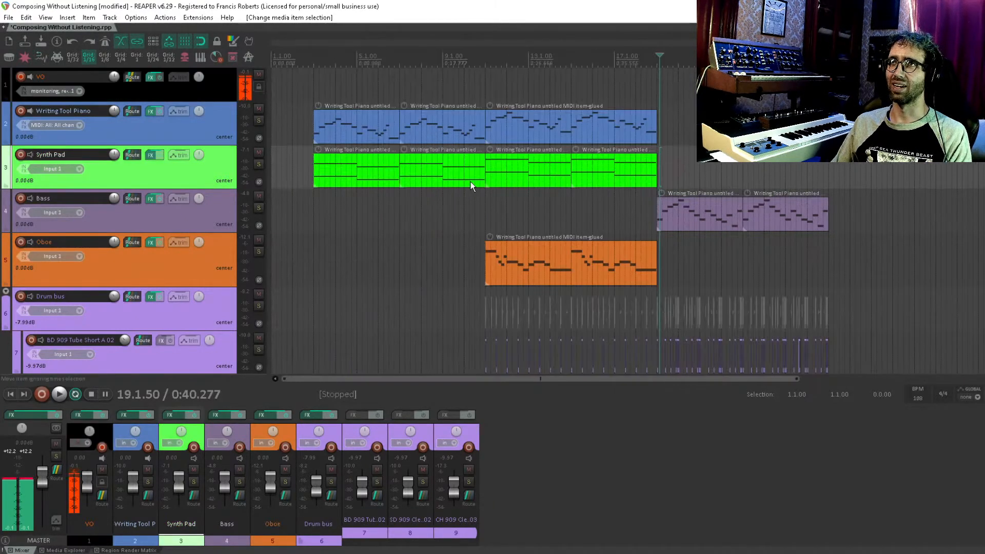
Step: Inspect the notes of the Bass item at bar 19 in the MIDI editor
{"action": "double_click", "coordinate": [661, 219]}
{"action": "scroll", "coordinate": [443, 295], "scroll_direction": "up", "scroll_amount": 3}
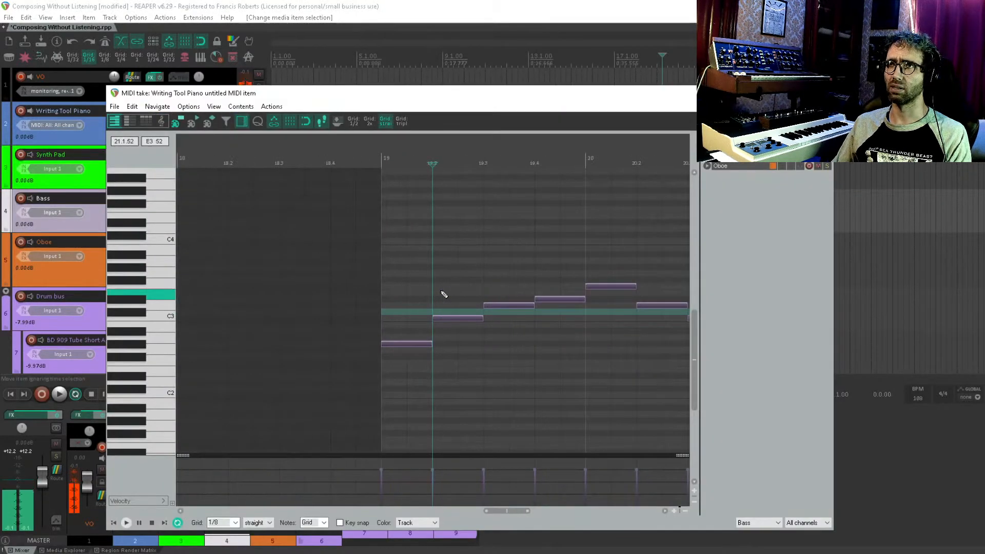
{"action": "key", "text": "Escape"}
Step: Copy the first four-bar Synth Pad item to 19.1.00 and duplicate it once to start at bar 23
{"action": "left_click", "coordinate": [388, 168]}
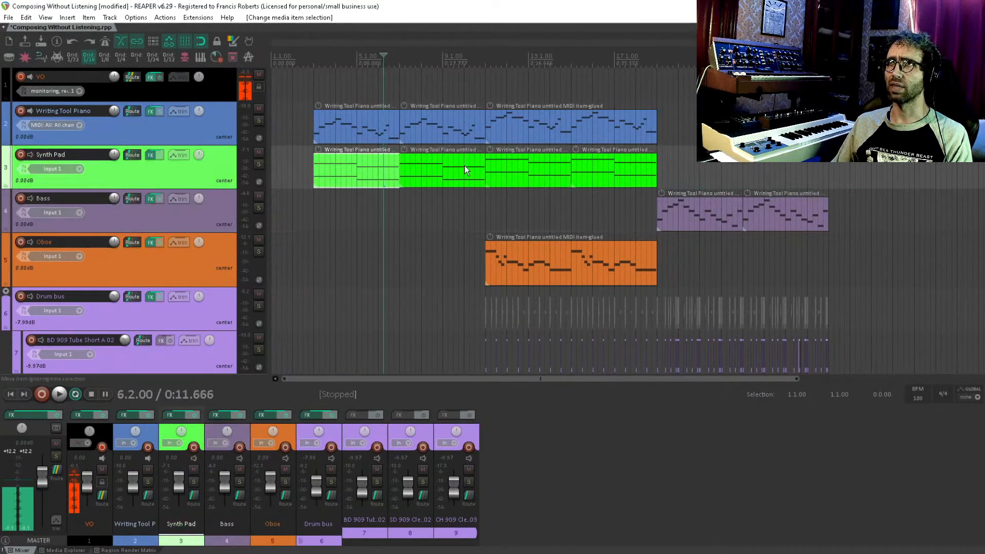
{"action": "left_click_drag", "start_coordinate": [333, 181], "coordinate": [691, 174]}
{"action": "scroll", "coordinate": [690, 171], "scroll_direction": "up", "scroll_amount": 5}
{"action": "left_click_drag", "start_coordinate": [536, 165], "coordinate": [404, 185]}
{"action": "left_click", "coordinate": [390, 205]}
{"action": "scroll", "coordinate": [602, 174], "scroll_direction": "down", "scroll_amount": 5}
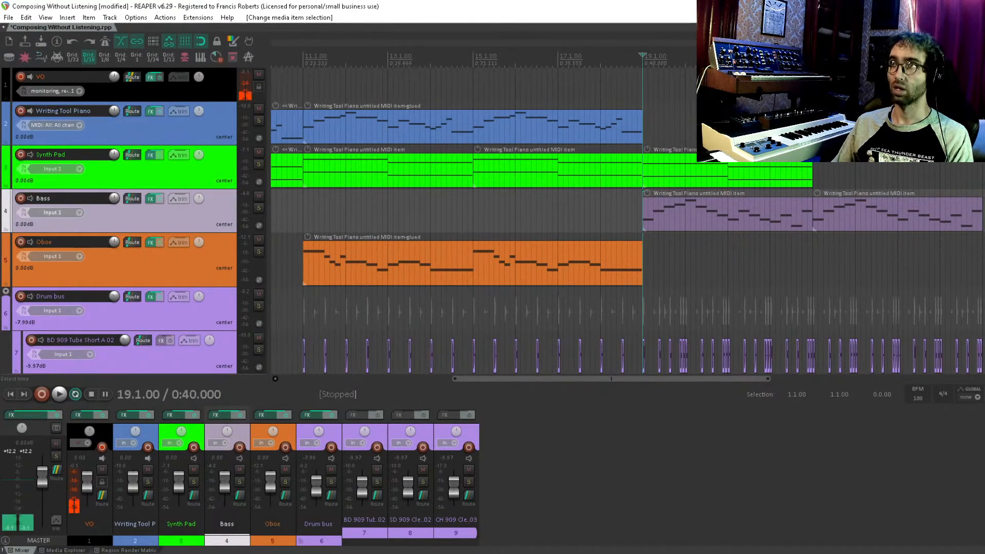
{"action": "left_click", "coordinate": [708, 175]}
{"action": "key", "text": "ctrl+d"}
Step: Play the new section from 19.1.00 with pad, bass and drums, and stop playback
{"action": "left_click", "coordinate": [648, 66]}
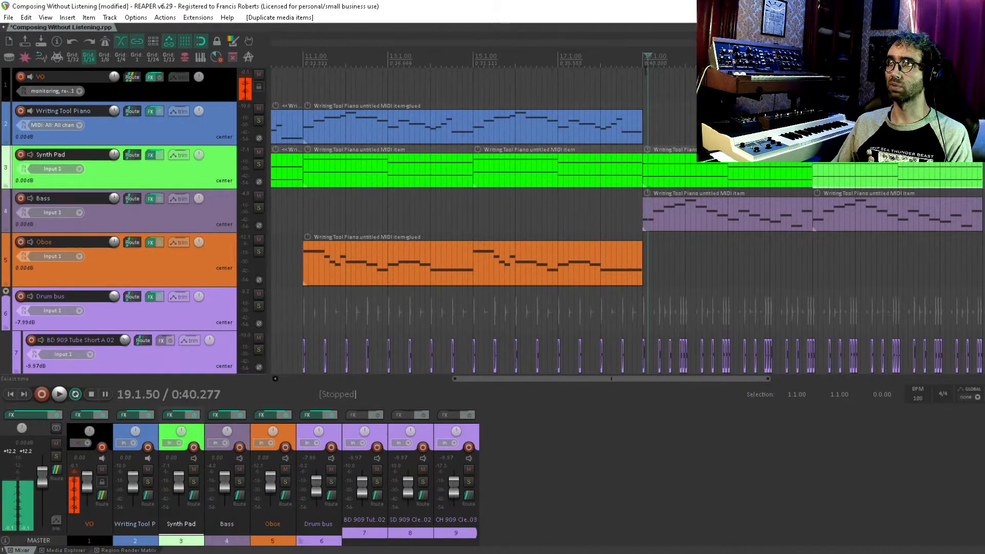
{"action": "left_click", "coordinate": [644, 69]}
{"action": "left_click_drag", "start_coordinate": [762, 123], "coordinate": [662, 117]}
{"action": "key", "text": "space"}
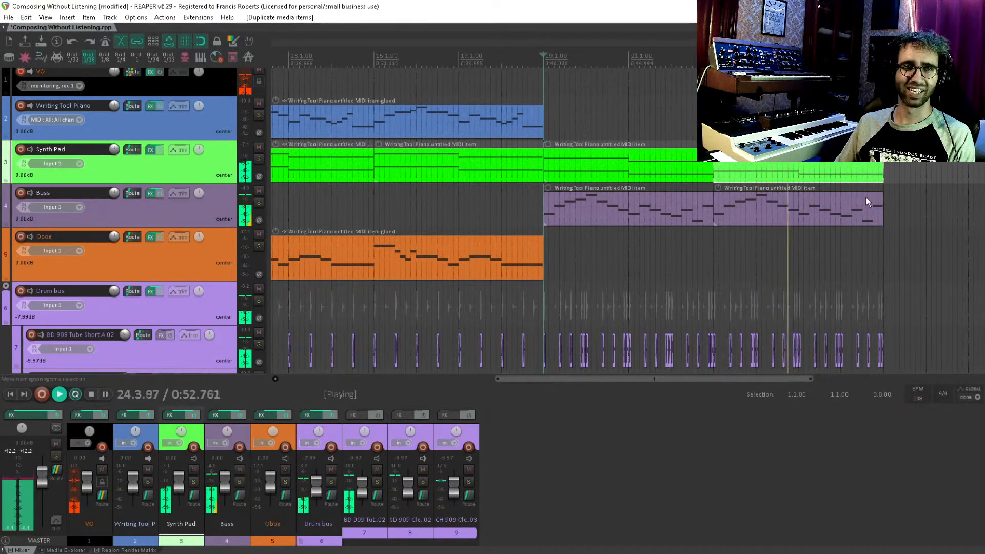
{"action": "left_click_drag", "start_coordinate": [903, 239], "coordinate": [795, 301]}
{"action": "key", "text": "space"}
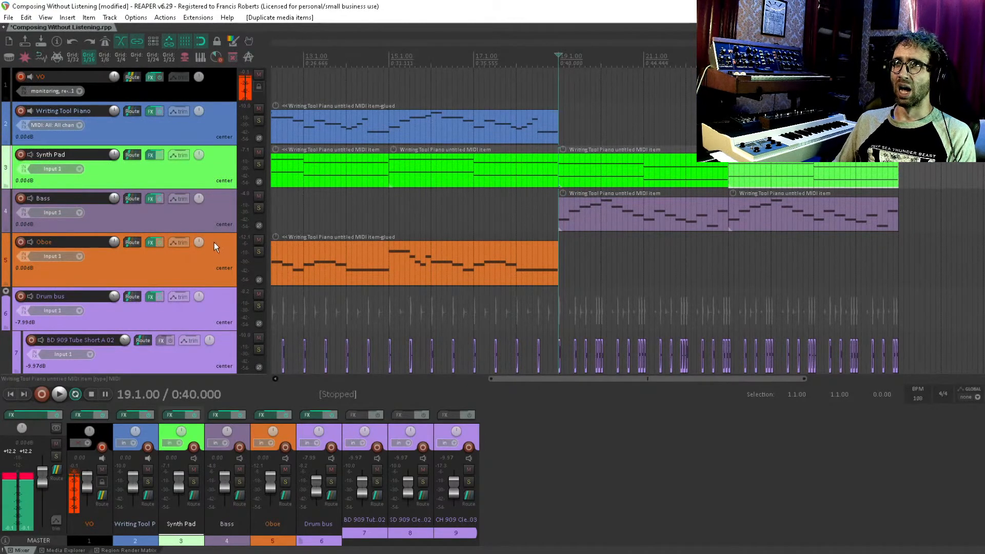
Step: Create a one-bar MIDI item on the Oboe track at 19.1.00 and open it in the MIDI editor
{"action": "left_click", "coordinate": [568, 255]}
{"action": "scroll", "coordinate": [567, 255], "scroll_direction": "up", "scroll_amount": 5}
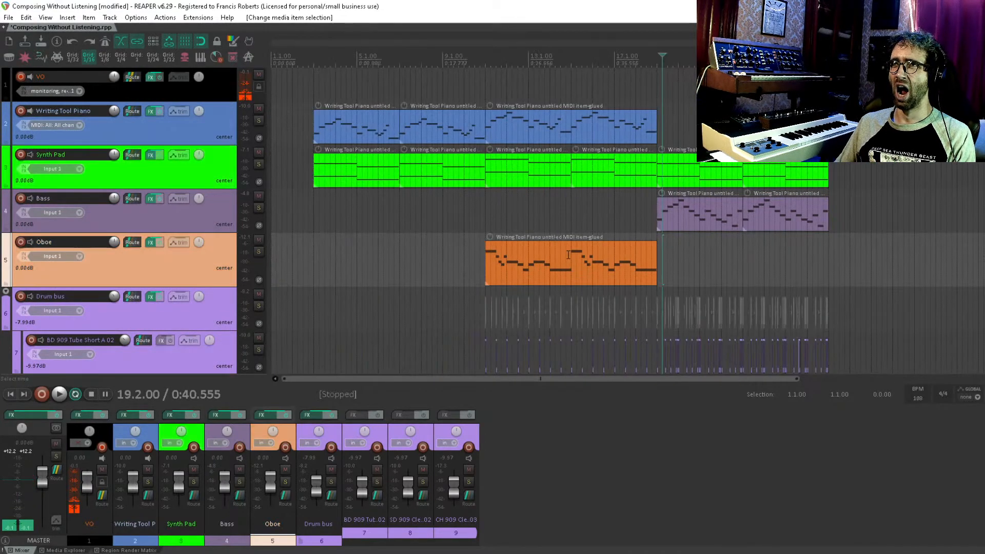
{"action": "scroll", "coordinate": [567, 255], "scroll_direction": "up", "scroll_amount": 3}
{"action": "left_click", "coordinate": [593, 220]}
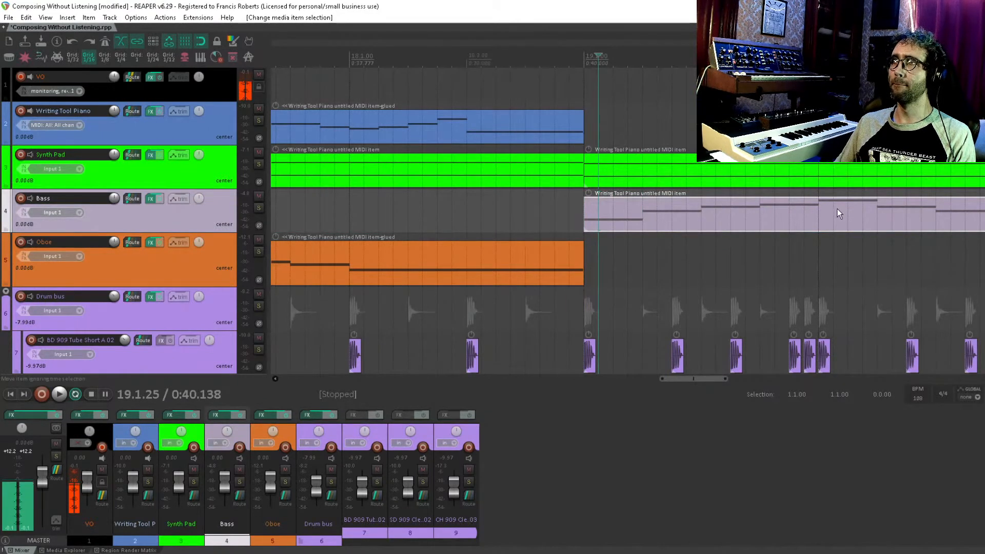
{"action": "left_click_drag", "start_coordinate": [877, 212], "coordinate": [718, 217]}
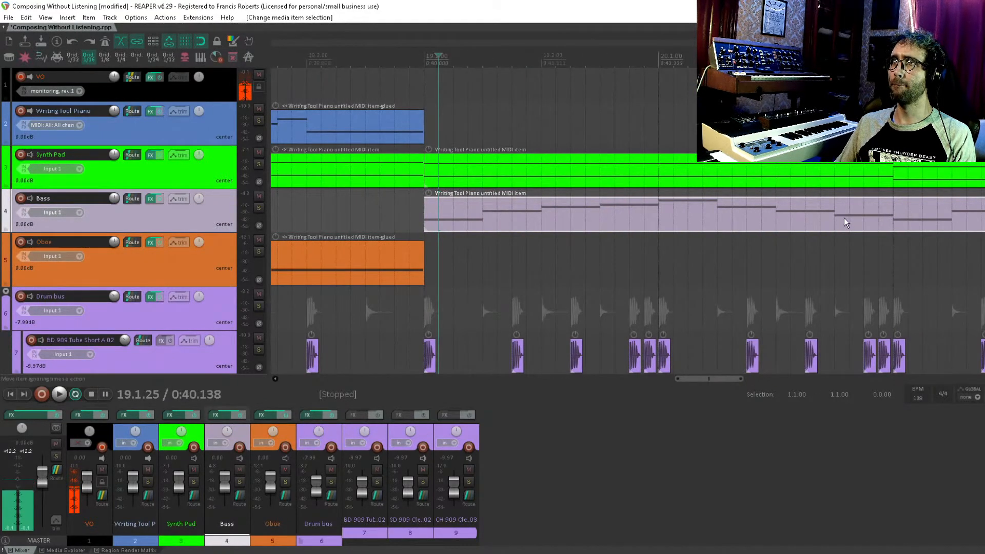
{"action": "left_click_drag", "start_coordinate": [876, 232], "coordinate": [839, 232]}
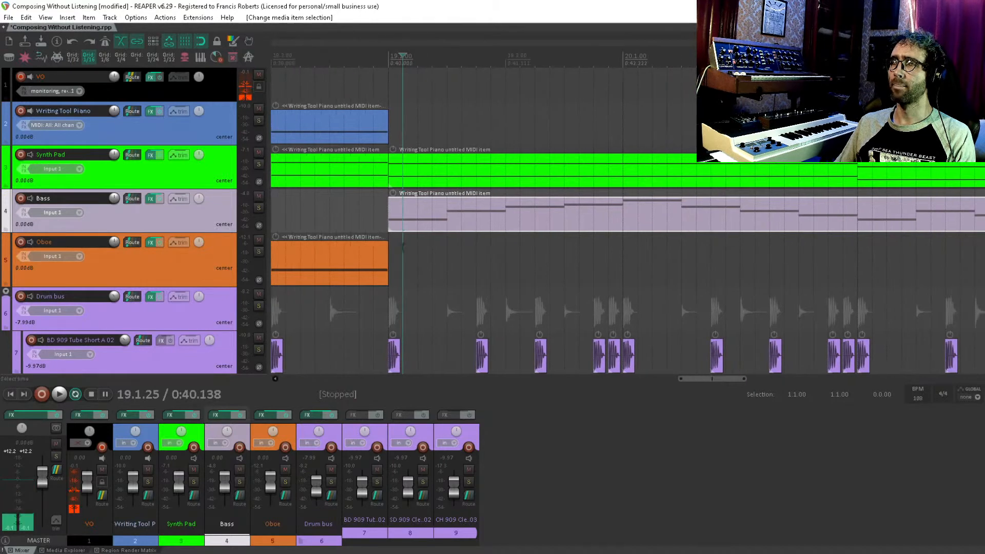
{"action": "left_click", "coordinate": [397, 250]}
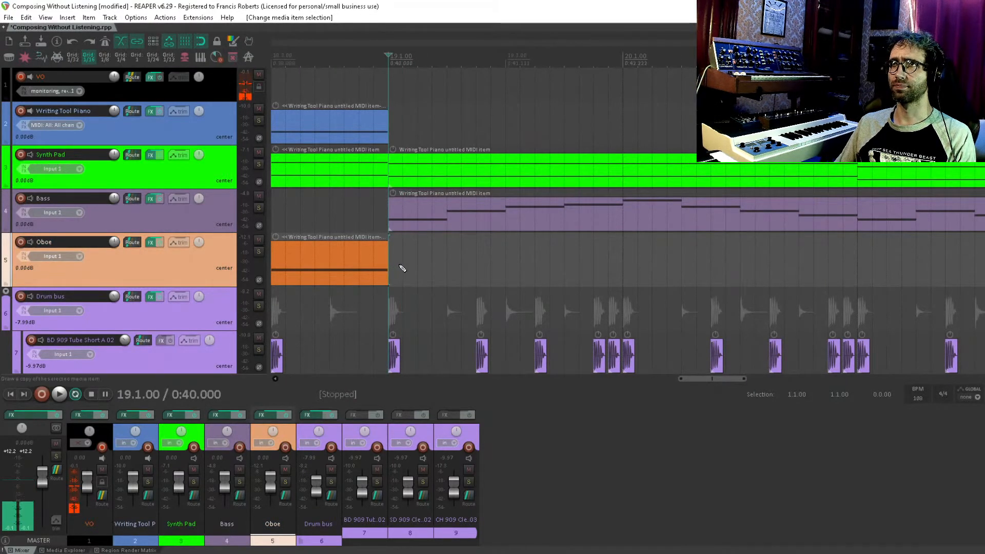
{"action": "left_click_drag", "start_coordinate": [402, 267], "coordinate": [623, 262]}
{"action": "left_click", "coordinate": [488, 268]}
{"action": "double_click", "coordinate": [487, 268]}
{"action": "left_click_drag", "start_coordinate": [295, 291], "coordinate": [500, 354]}
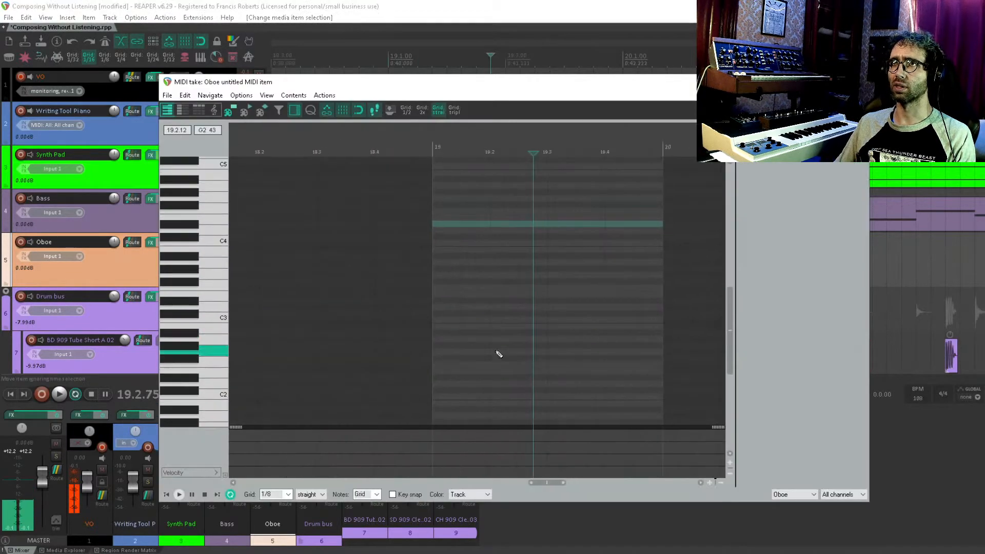
Step: Draw two half notes in the oboe item, G#4 at 19.1 and F#4 at 19.3, and close the editor
{"action": "scroll", "coordinate": [486, 324], "scroll_direction": "up", "scroll_amount": 3}
{"action": "mouse_move", "coordinate": [399, 272]}
{"action": "left_mouse_down"}
{"action": "mouse_move", "coordinate": [439, 336]}
{"action": "mouse_move", "coordinate": [380, 277]}
{"action": "left_mouse_up"}
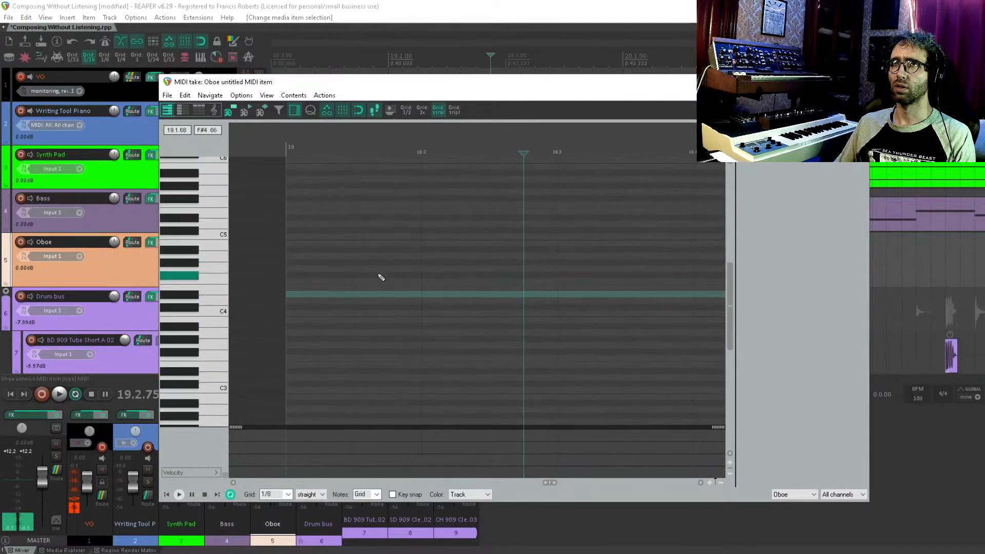
{"action": "left_click_drag", "start_coordinate": [309, 265], "coordinate": [431, 266]}
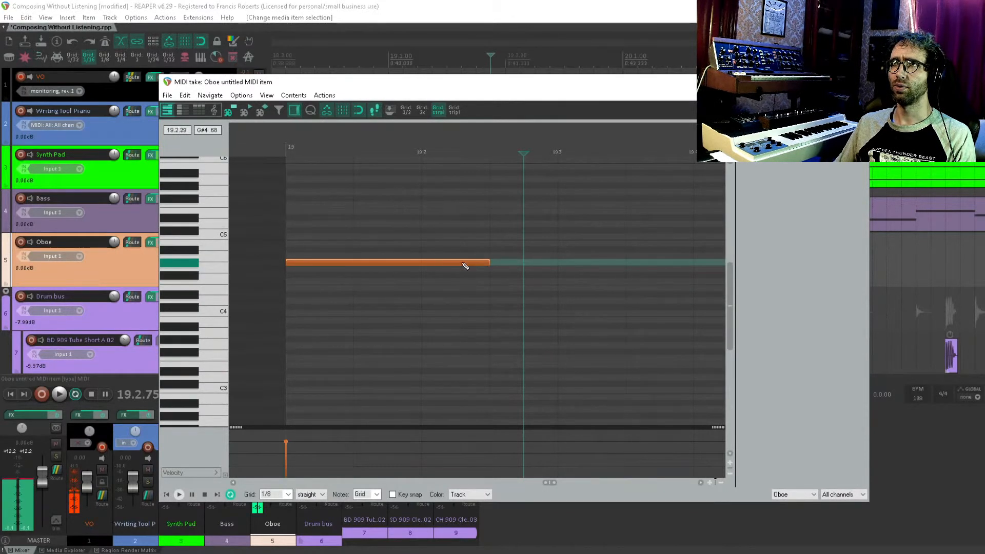
{"action": "scroll", "coordinate": [570, 266], "scroll_direction": "down", "scroll_amount": 2}
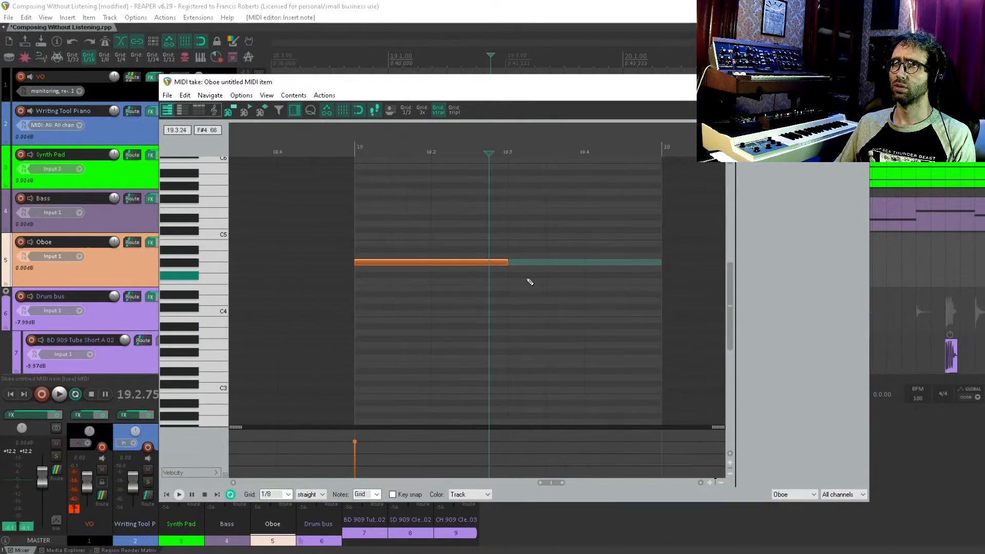
{"action": "mouse_move", "coordinate": [525, 275]}
{"action": "left_mouse_down"}
{"action": "mouse_move", "coordinate": [644, 277]}
{"action": "mouse_move", "coordinate": [574, 261]}
{"action": "left_mouse_up"}
{"action": "key", "text": "Escape"}
Step: Extend the end of the new oboe item to bar 23, making it four bars long
{"action": "left_click", "coordinate": [543, 269]}
{"action": "scroll", "coordinate": [543, 268], "scroll_direction": "down", "scroll_amount": 3}
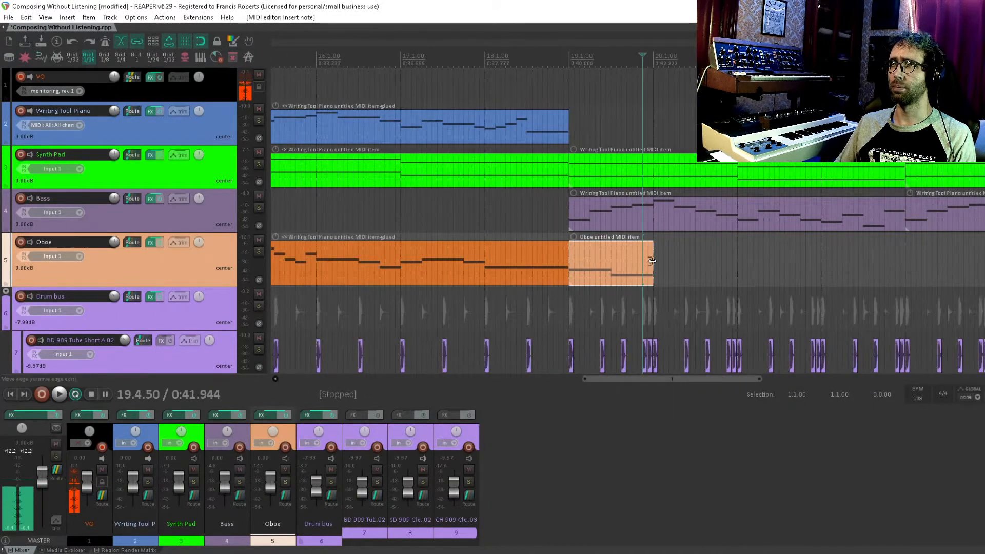
{"action": "scroll", "coordinate": [571, 264], "scroll_direction": "down", "scroll_amount": 3}
{"action": "left_click_drag", "start_coordinate": [648, 262], "coordinate": [760, 258]}
{"action": "scroll", "coordinate": [732, 265], "scroll_direction": "up", "scroll_amount": 3}
{"action": "left_click", "coordinate": [787, 258]}
{"action": "scroll", "coordinate": [782, 258], "scroll_direction": "up", "scroll_amount": 4}
{"action": "scroll", "coordinate": [717, 272], "scroll_direction": "left", "scroll_amount": 4}
Step: Add a three-beat D5 at 20.1 and a quarter-note D#5 at 20.4 to the oboe item
{"action": "double_click", "coordinate": [529, 273]}
{"action": "left_click_drag", "start_coordinate": [552, 271], "coordinate": [465, 310]}
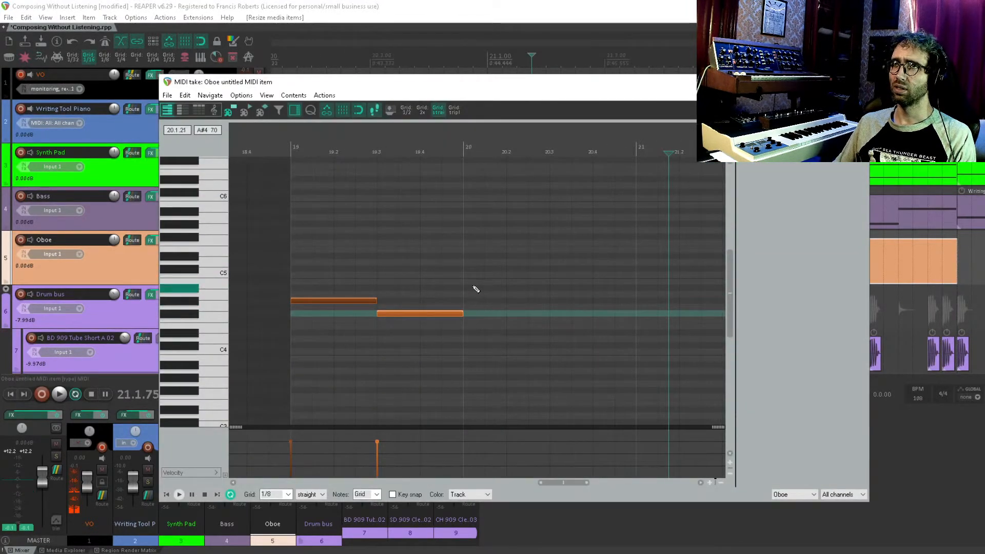
{"action": "left_click", "coordinate": [478, 262]}
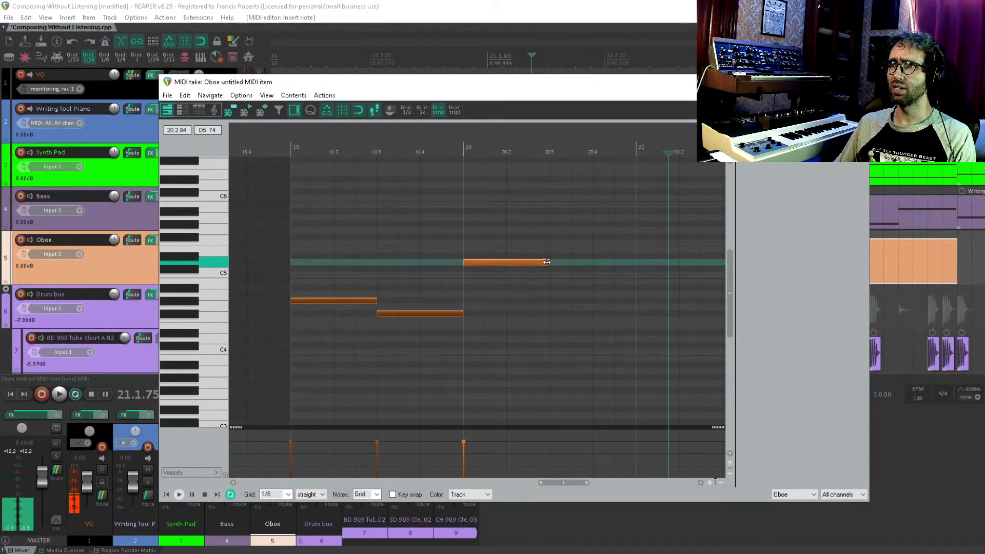
{"action": "left_click_drag", "start_coordinate": [546, 263], "coordinate": [550, 262]}
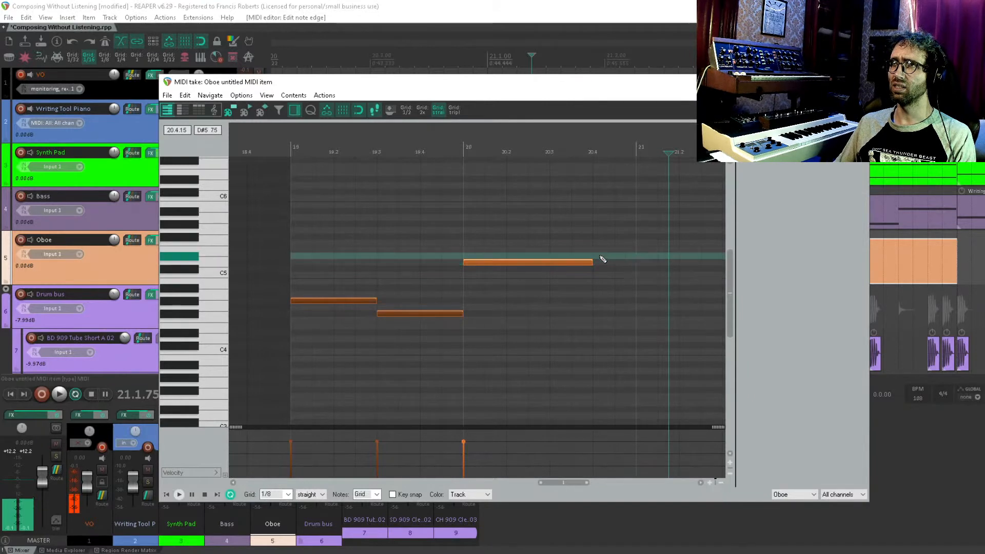
{"action": "left_click", "coordinate": [622, 256]}
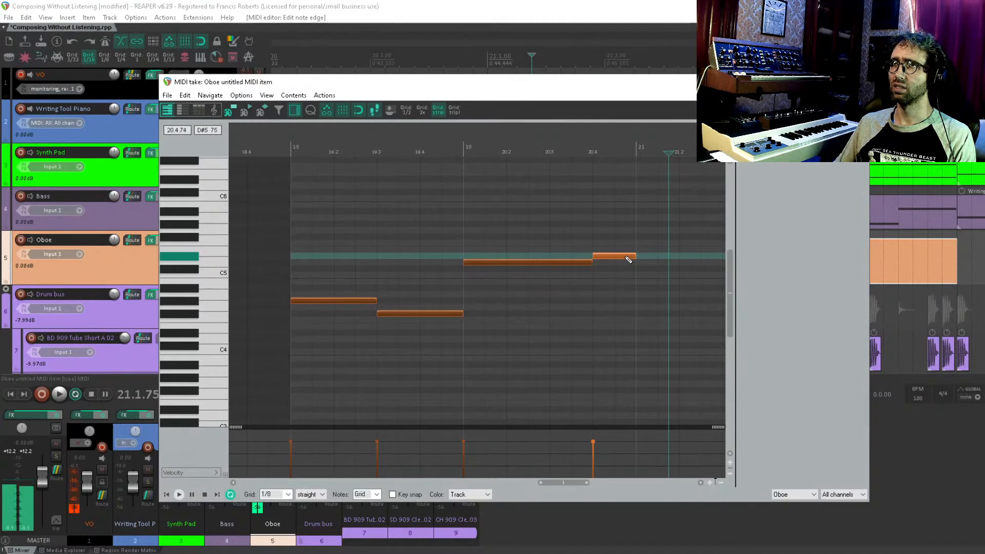
Step: Add half notes C5 at 21.1 and A#4 at 21.3, and move the MIDI editor to uncover the Bass track
{"action": "left_click_drag", "start_coordinate": [628, 260], "coordinate": [547, 268]}
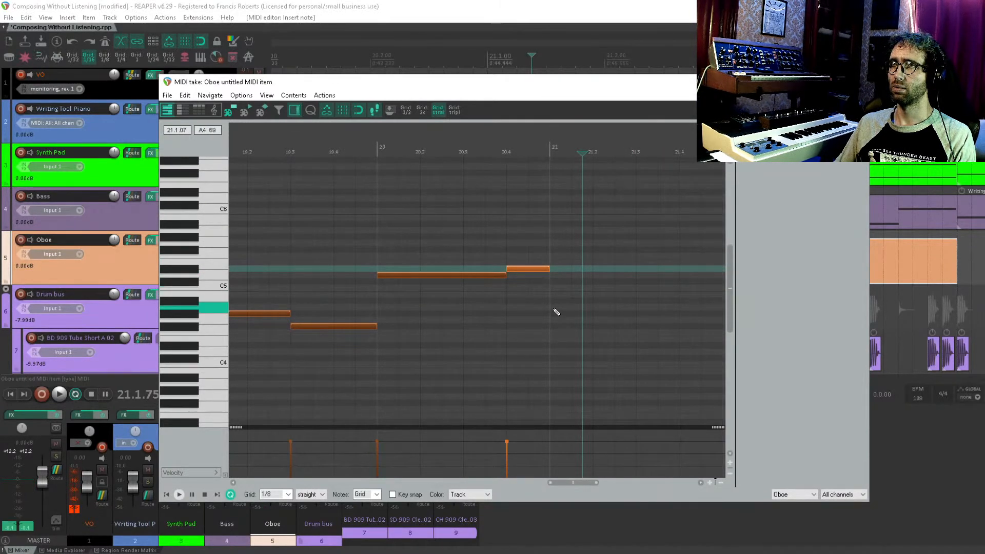
{"action": "left_click_drag", "start_coordinate": [558, 289], "coordinate": [609, 292]}
{"action": "scroll", "coordinate": [632, 289], "scroll_direction": "down", "scroll_amount": 3}
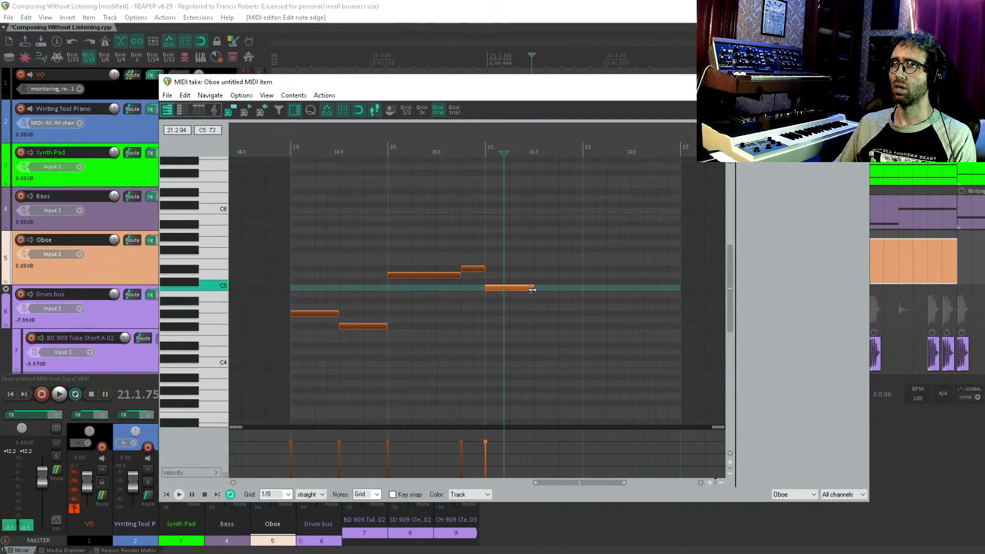
{"action": "left_click_drag", "start_coordinate": [543, 304], "coordinate": [572, 304]}
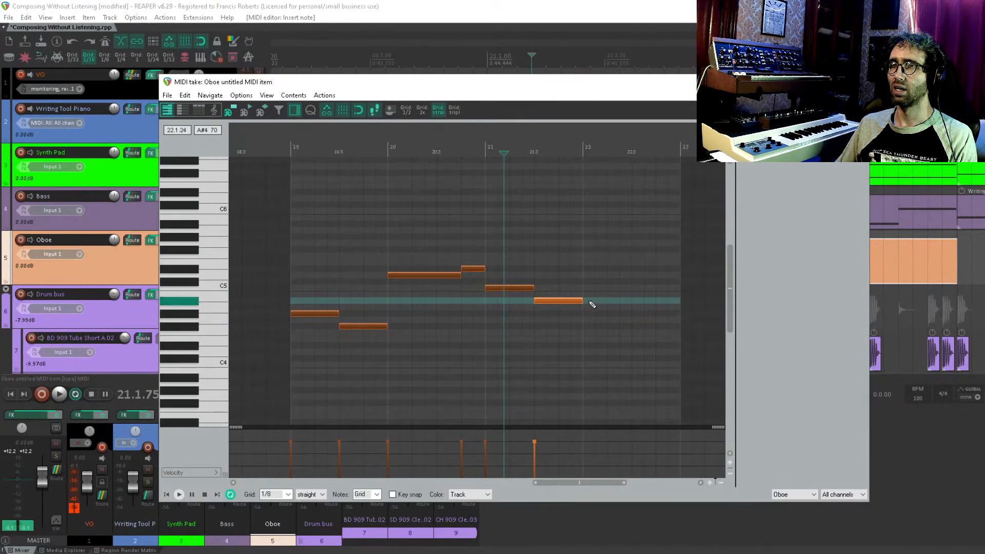
{"action": "left_click_drag", "start_coordinate": [657, 87], "coordinate": [623, 236]}
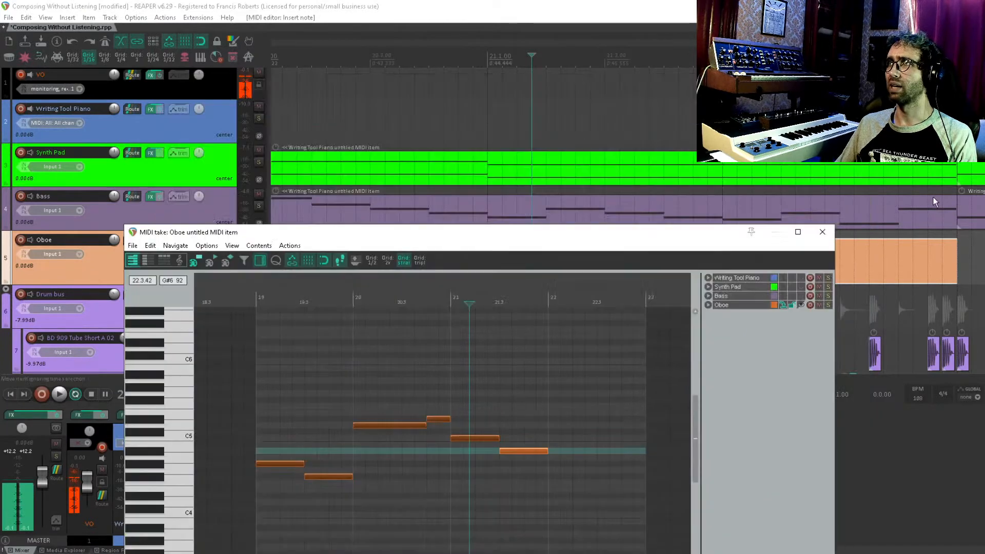
Step: Fill bar 22 of the oboe item with four rising quarter notes, the first two G#4 and C5, and close the MIDI editor
{"action": "scroll", "coordinate": [934, 200], "scroll_direction": "down", "scroll_amount": 5}
{"action": "scroll", "coordinate": [651, 190], "scroll_direction": "up", "scroll_amount": 1}
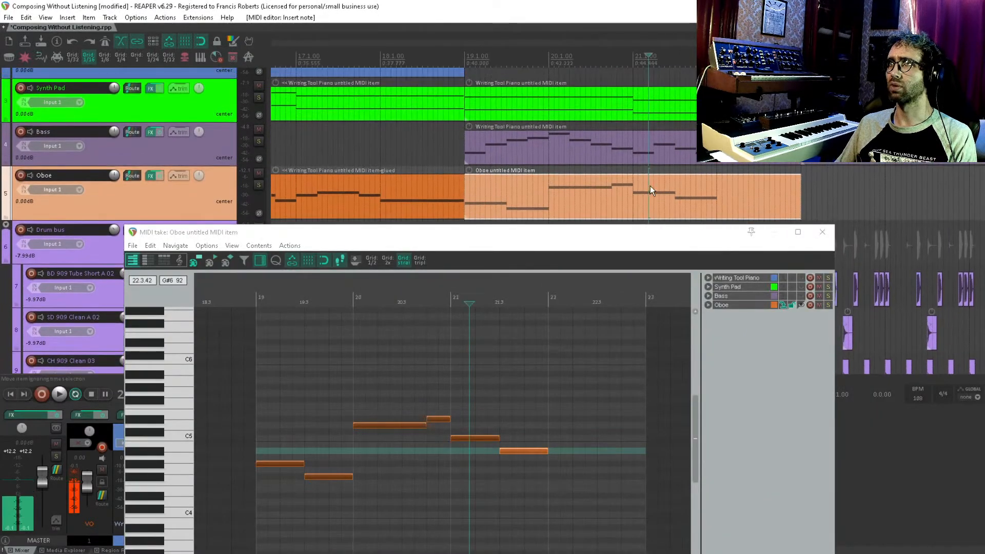
{"action": "left_click", "coordinate": [630, 194]}
{"action": "scroll", "coordinate": [457, 405], "scroll_direction": "up", "scroll_amount": 3}
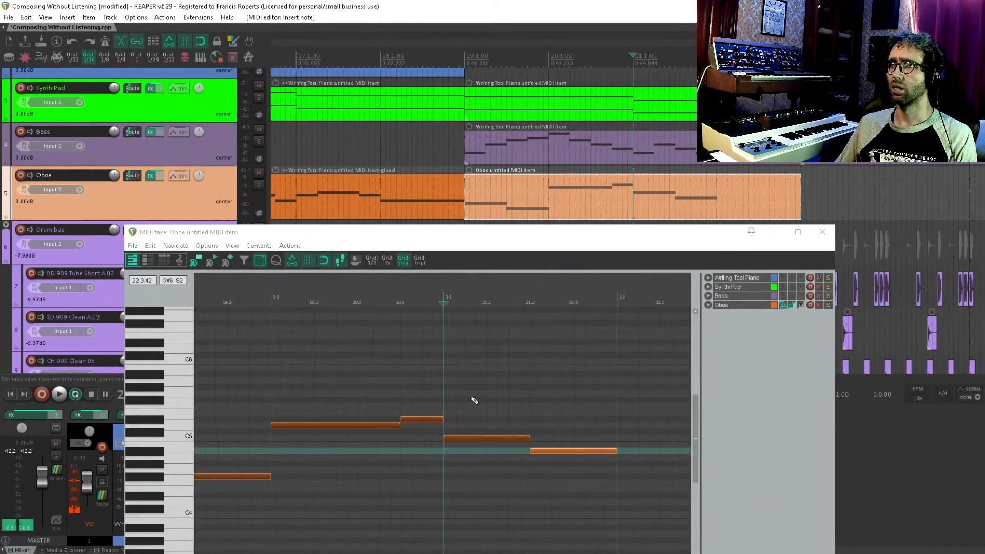
{"action": "scroll", "coordinate": [477, 410], "scroll_direction": "down", "scroll_amount": 1}
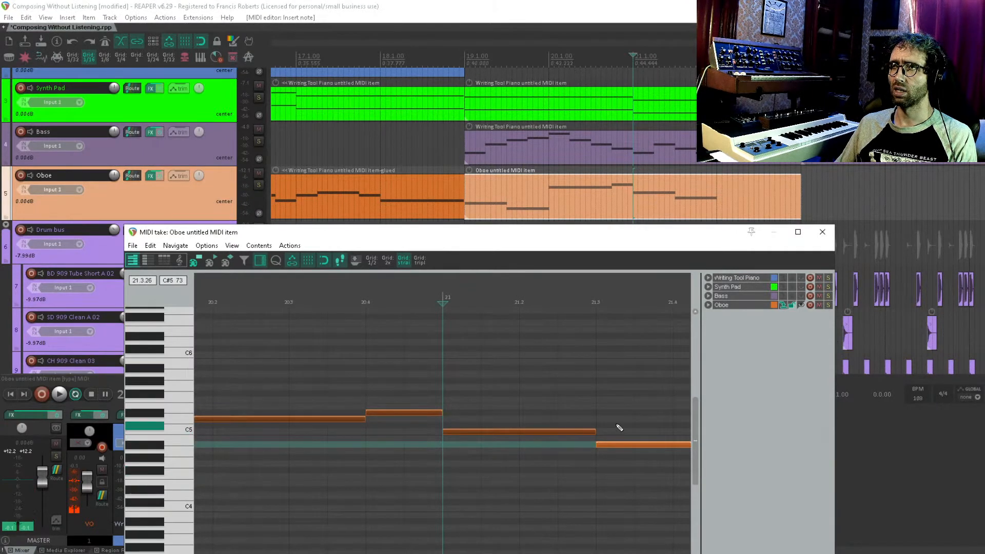
{"action": "left_click_drag", "start_coordinate": [618, 429], "coordinate": [375, 405]}
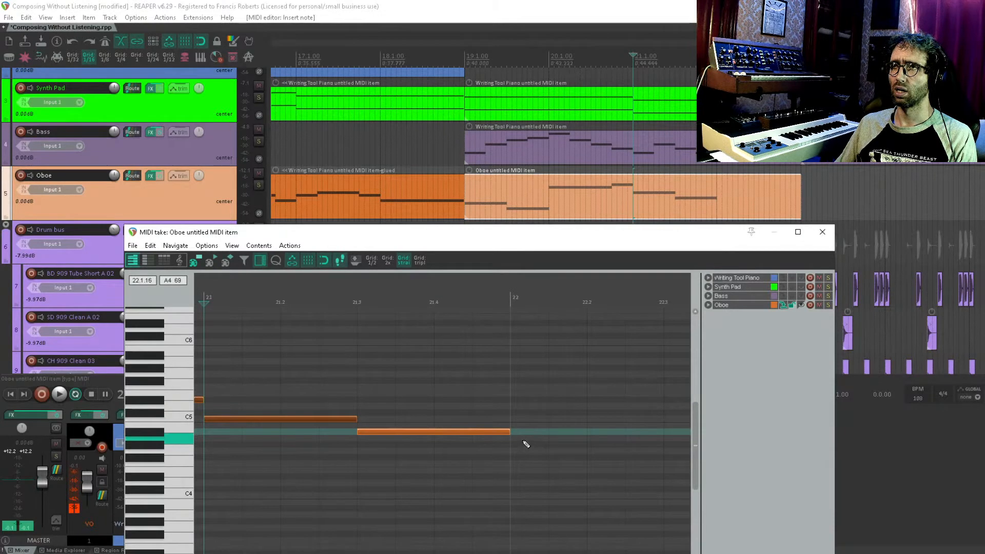
{"action": "scroll", "coordinate": [580, 451], "scroll_direction": "down", "scroll_amount": 2}
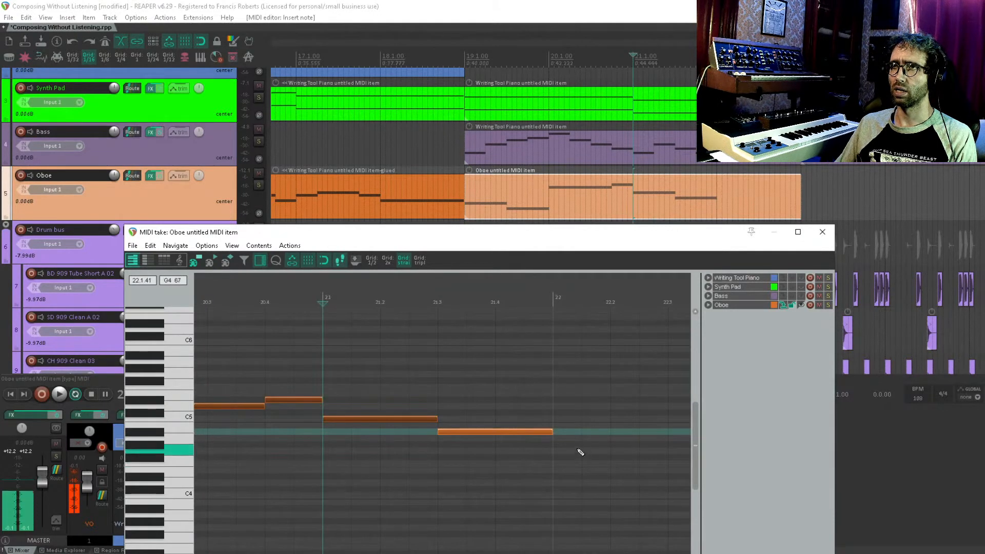
{"action": "left_click_drag", "start_coordinate": [564, 445], "coordinate": [601, 448]}
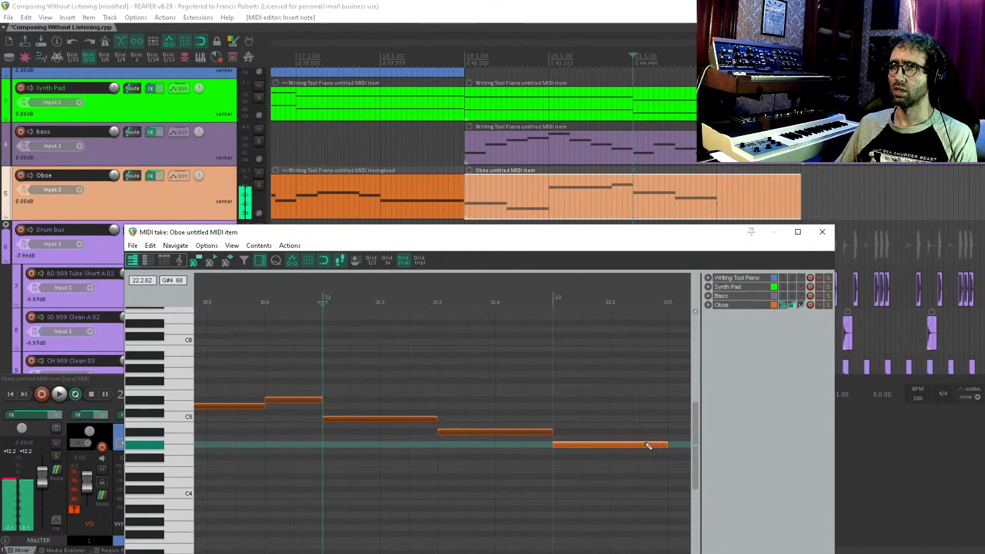
{"action": "left_click", "coordinate": [622, 418]}
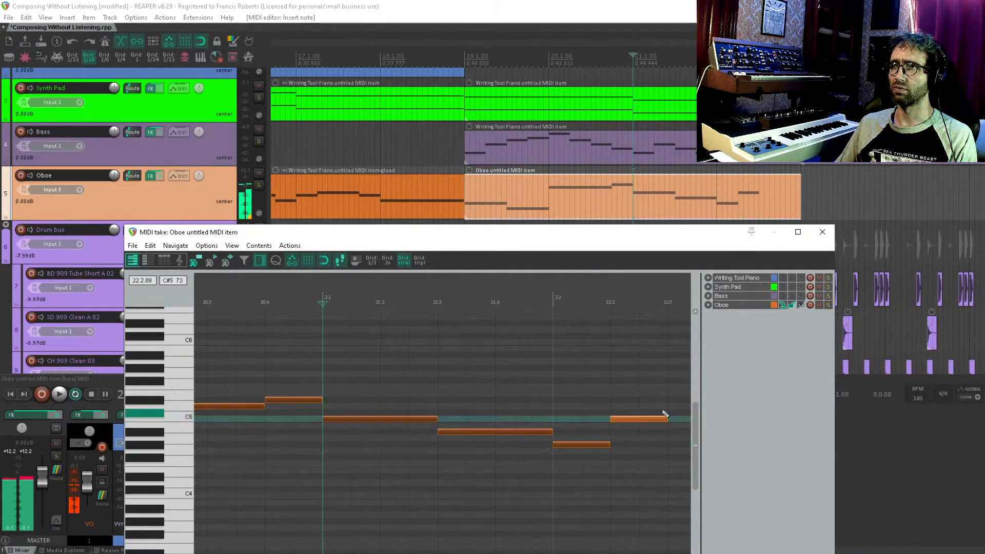
{"action": "mouse_move", "coordinate": [622, 417]}
{"action": "left_mouse_down"}
{"action": "mouse_move", "coordinate": [521, 448]}
{"action": "mouse_move", "coordinate": [570, 417]}
{"action": "mouse_move", "coordinate": [584, 436]}
{"action": "mouse_move", "coordinate": [638, 421]}
{"action": "left_mouse_up"}
{"action": "key", "text": "Escape"}
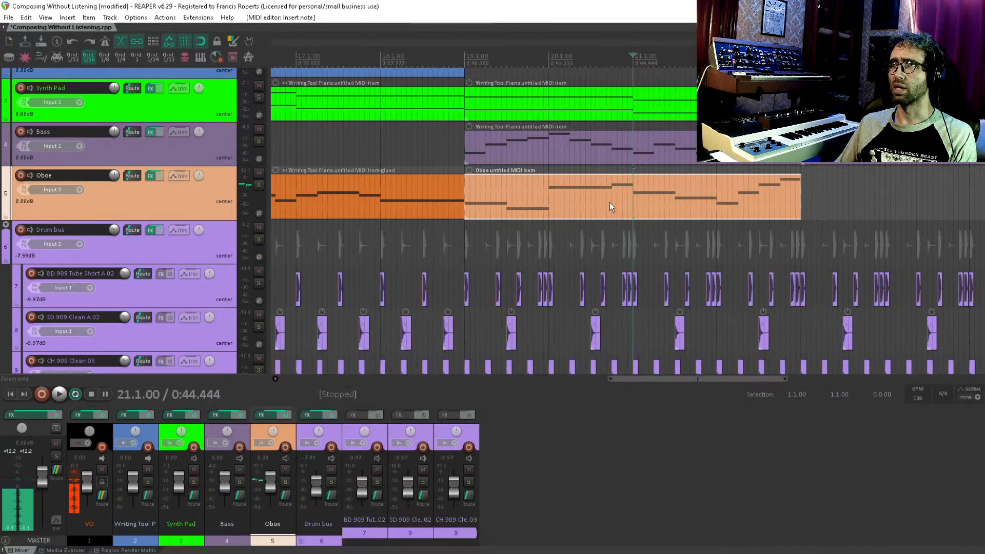
Step: Duplicate the new four-bar oboe item so that the copy starts at bar 23, and save the project
{"action": "left_click", "coordinate": [624, 208]}
{"action": "scroll", "coordinate": [624, 207], "scroll_direction": "down", "scroll_amount": 4}
{"action": "left_click_drag", "start_coordinate": [624, 207], "coordinate": [544, 314]}
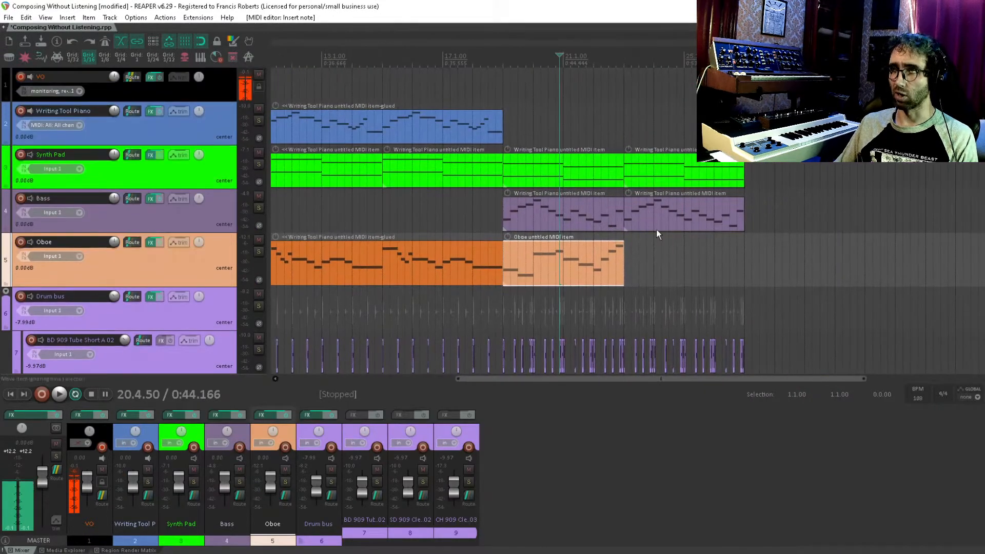
{"action": "key", "text": "ctrl+d"}
{"action": "left_click", "coordinate": [642, 96]}
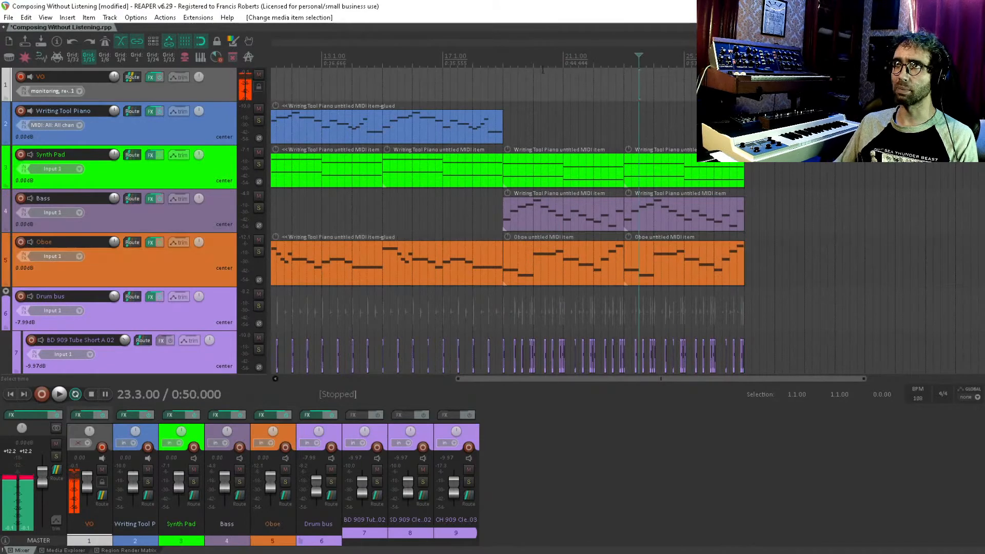
{"action": "key", "text": "ctrl+s"}
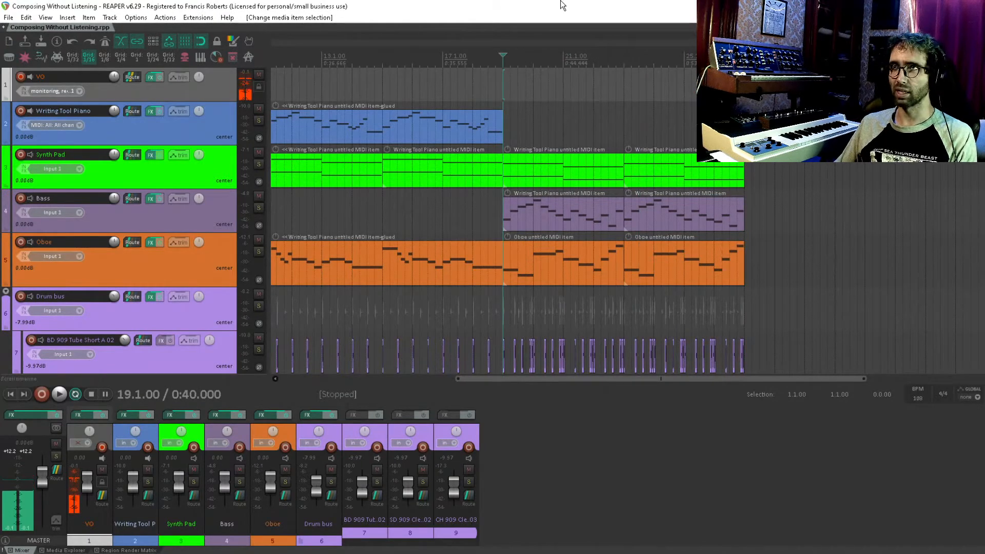
Step: Play the new section from bar 19 to hear the oboe melody with the other tracks
{"action": "key", "text": "space"}
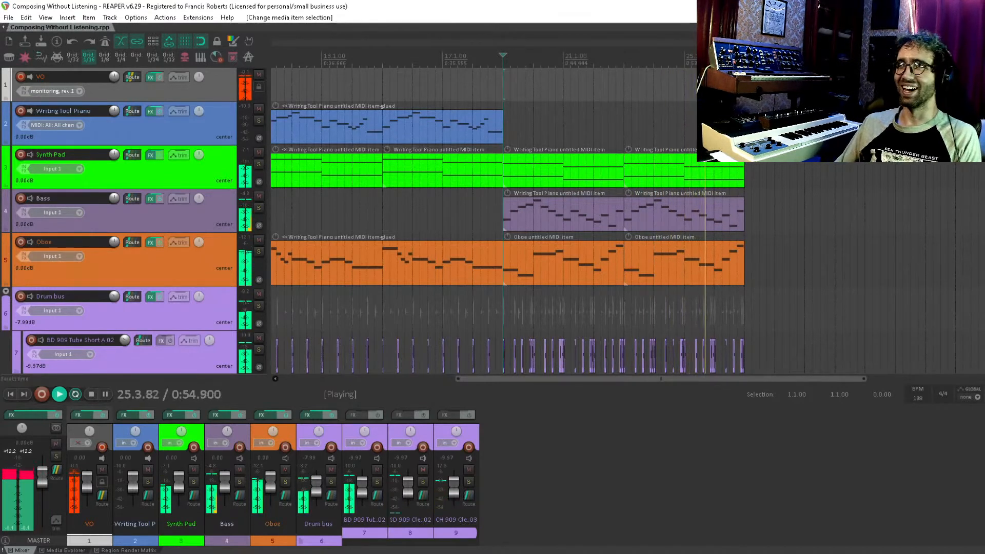
{"action": "key", "text": "space"}
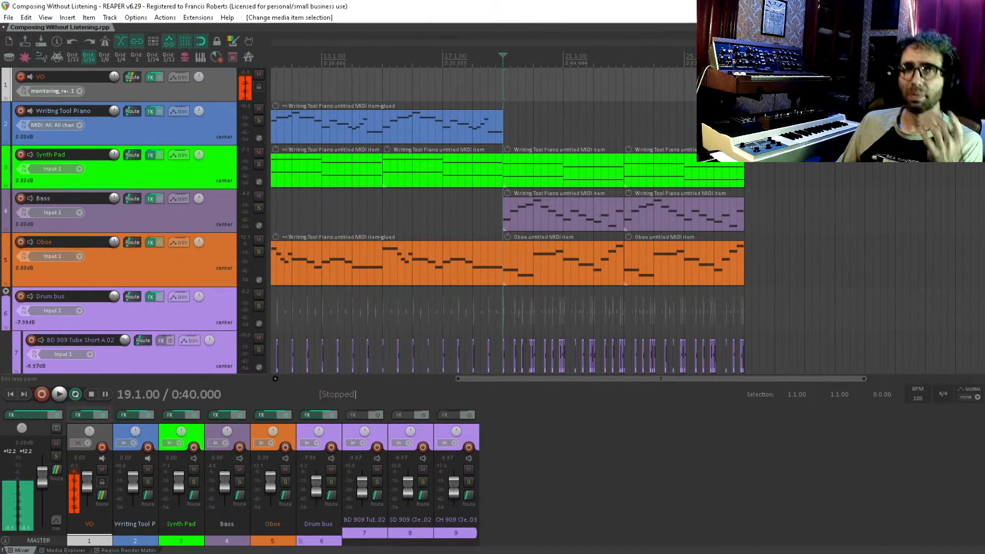
{"action": "scroll", "coordinate": [733, 72], "scroll_direction": "down", "scroll_amount": 3}
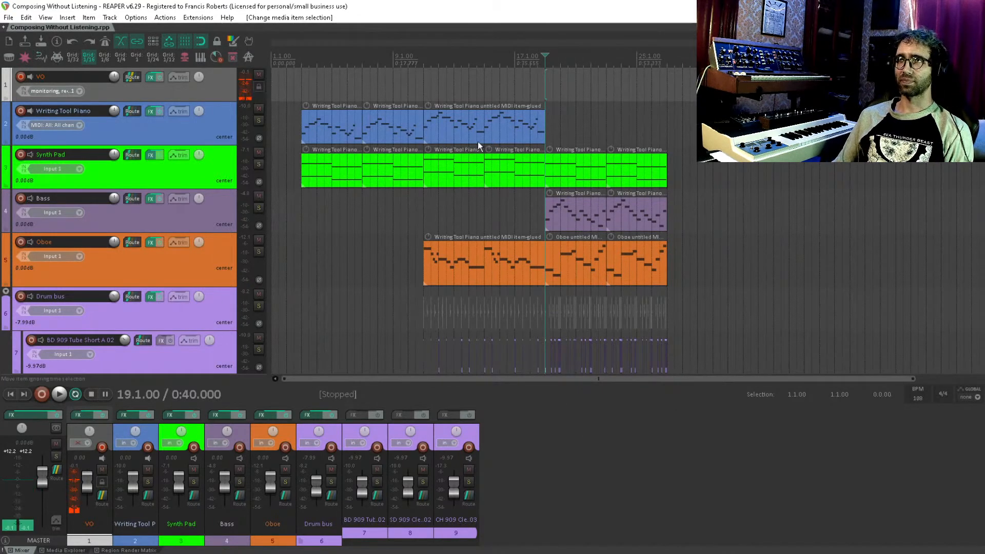
{"action": "left_click_drag", "start_coordinate": [655, 204], "coordinate": [531, 236]}
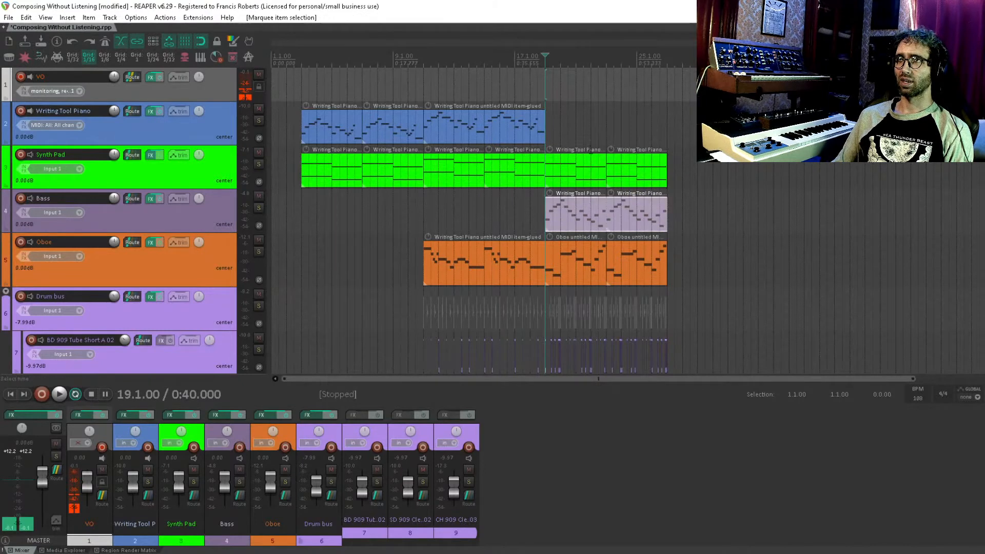
{"action": "left_click_drag", "start_coordinate": [672, 149], "coordinate": [567, 265]}
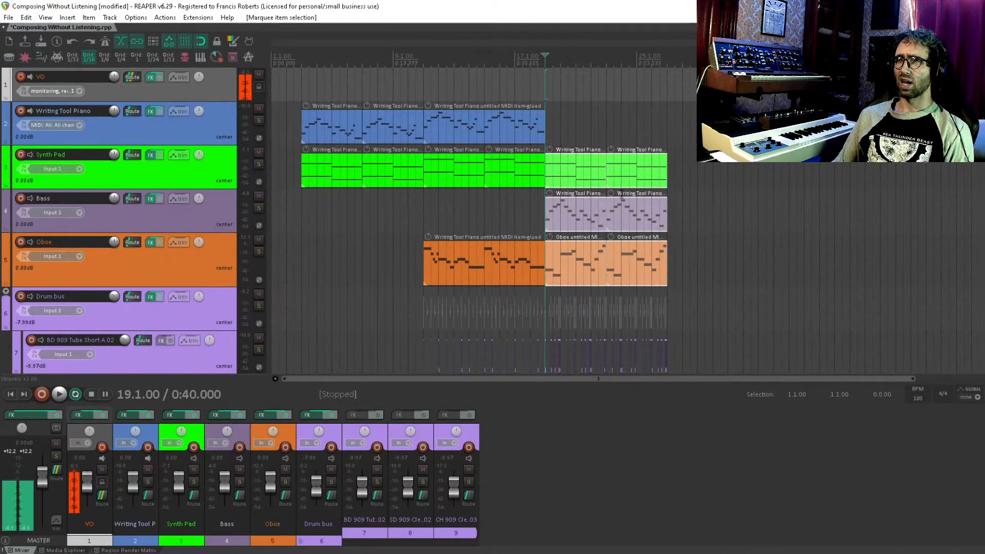
{"action": "left_click", "coordinate": [675, 169]}
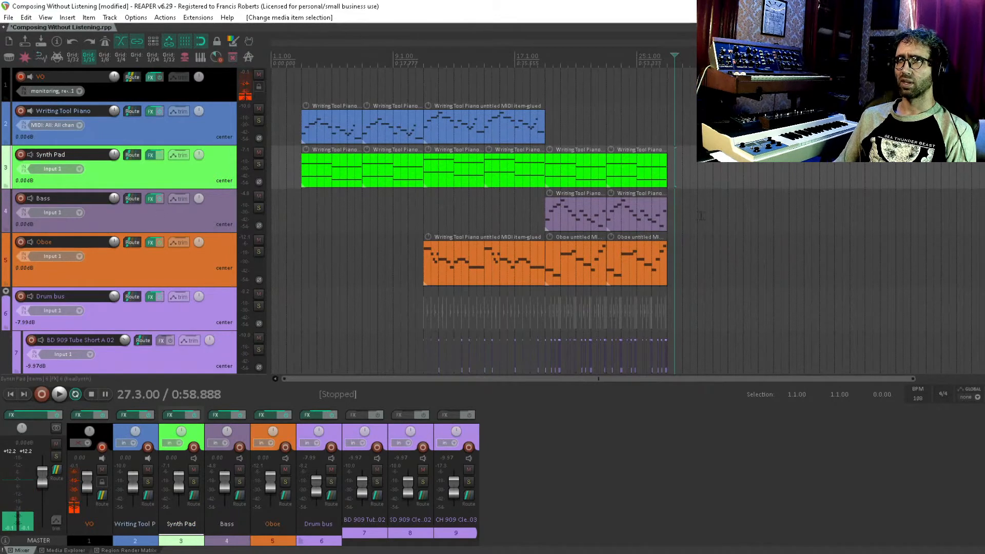
{"action": "left_click", "coordinate": [668, 212]}
{"action": "left_click", "coordinate": [675, 226]}
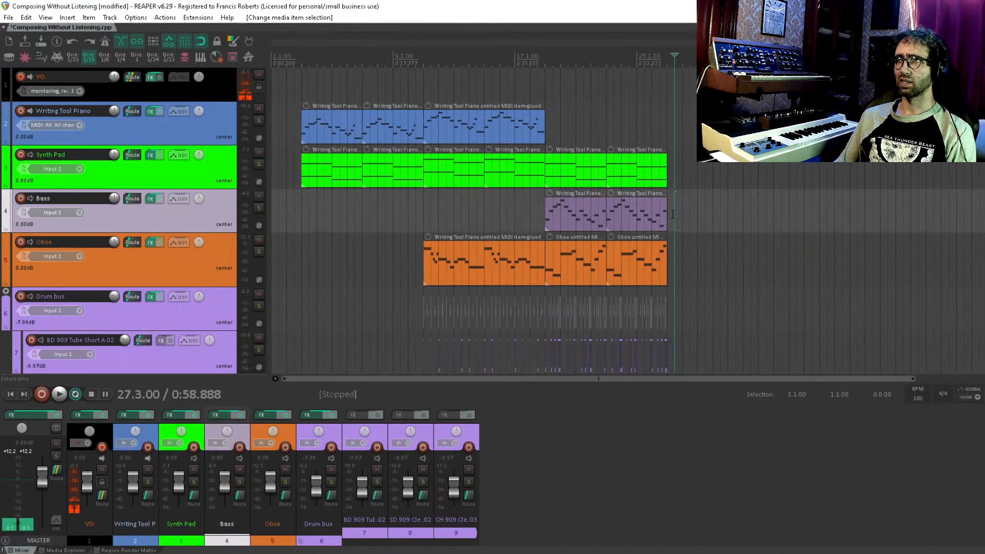
{"action": "scroll", "coordinate": [675, 229], "scroll_direction": "up", "scroll_amount": 5}
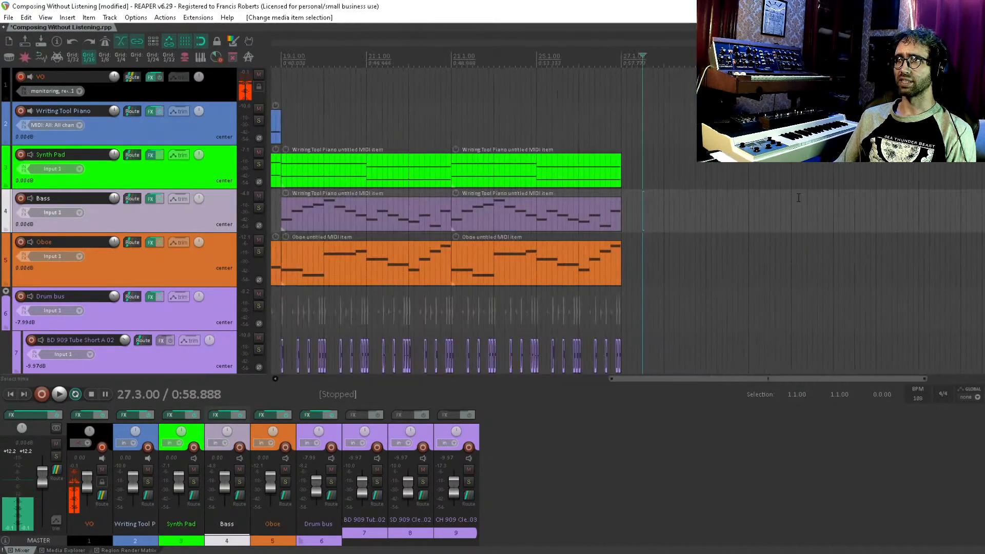
{"action": "left_click_drag", "start_coordinate": [513, 201], "coordinate": [819, 201]}
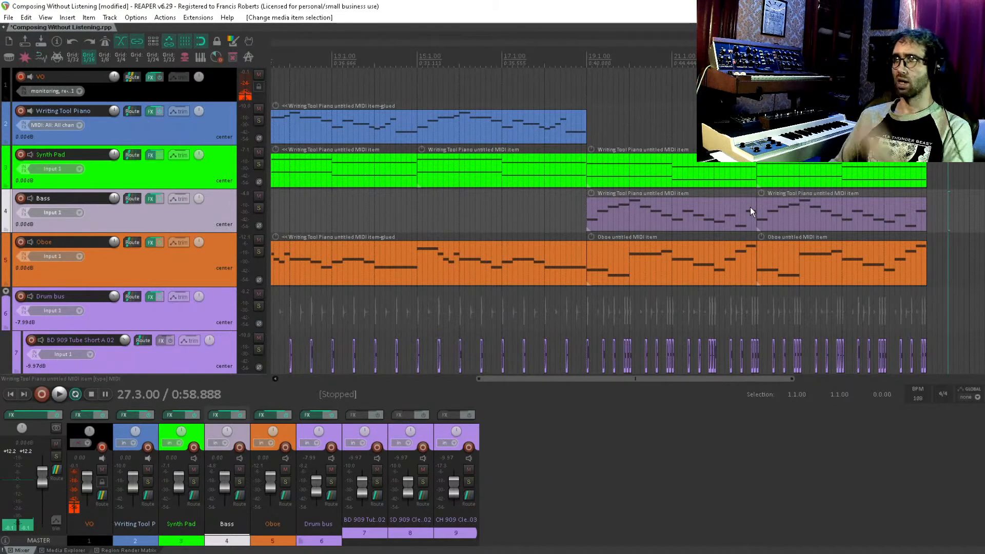
{"action": "left_click", "coordinate": [948, 124]}
{"action": "scroll", "coordinate": [948, 123], "scroll_direction": "up", "scroll_amount": 4}
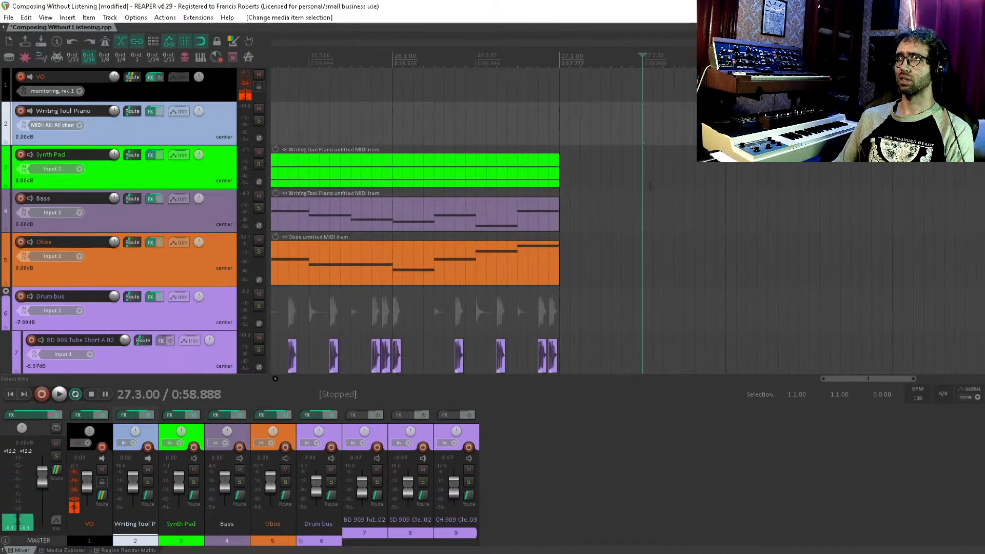
{"action": "left_click", "coordinate": [572, 204]}
{"action": "left_click", "coordinate": [564, 216]}
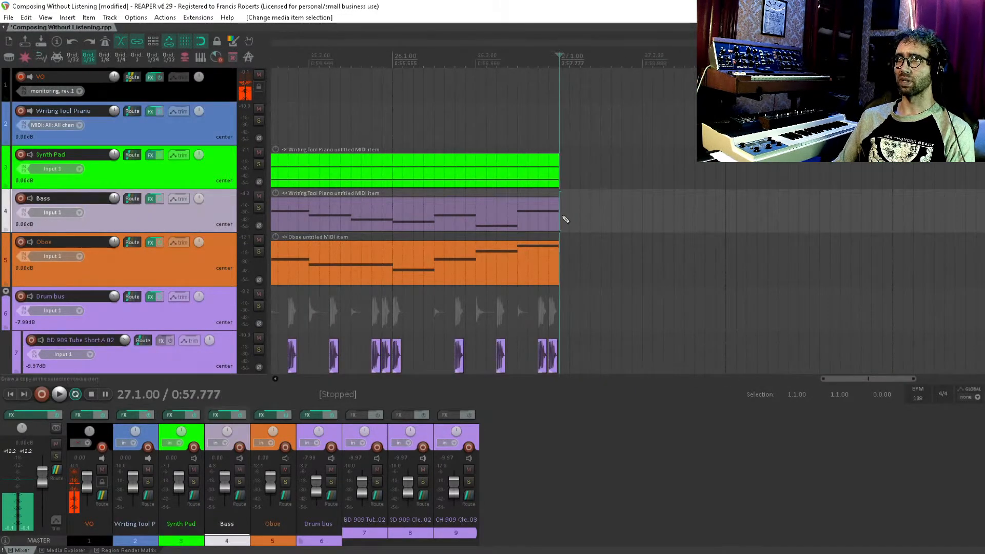
{"action": "left_click_drag", "start_coordinate": [568, 220], "coordinate": [722, 211]}
{"action": "scroll", "coordinate": [721, 211], "scroll_direction": "down", "scroll_amount": 4}
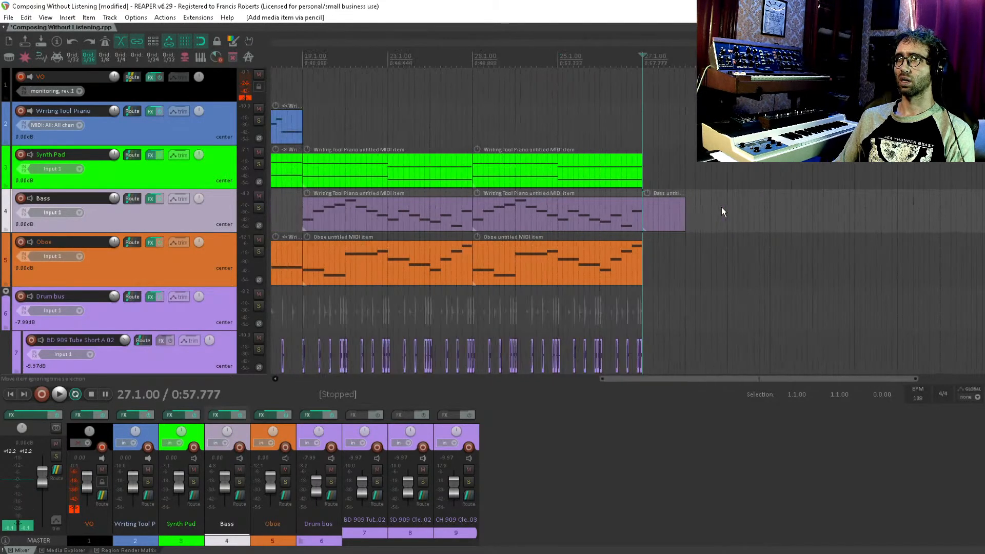
{"action": "key", "text": "Delete"}
Step: Copy the four-bar Bass item to bar 27 and delete every note in the copy except the first
{"action": "left_click_drag", "start_coordinate": [582, 220], "coordinate": [733, 217]}
{"action": "scroll", "coordinate": [651, 218], "scroll_direction": "up", "scroll_amount": 8}
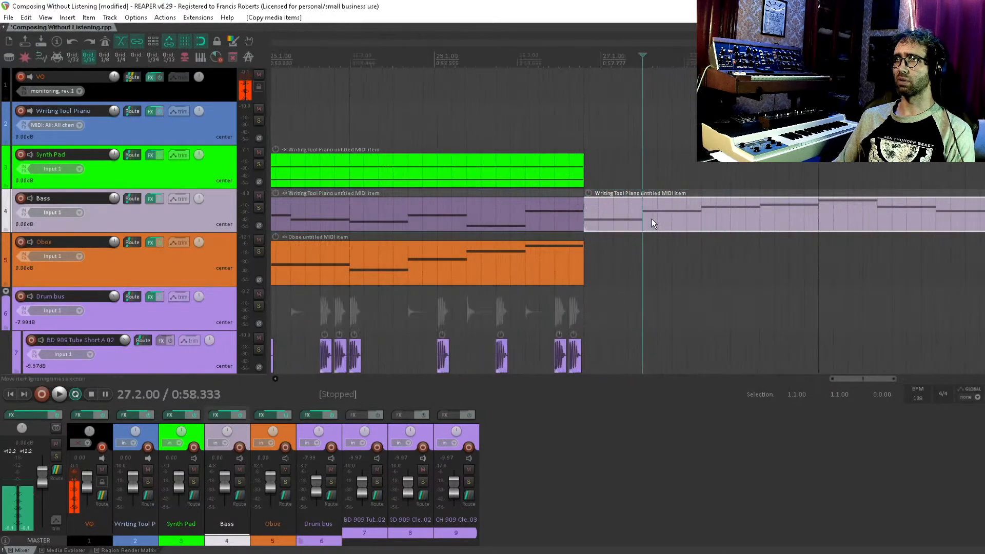
{"action": "double_click", "coordinate": [541, 203]}
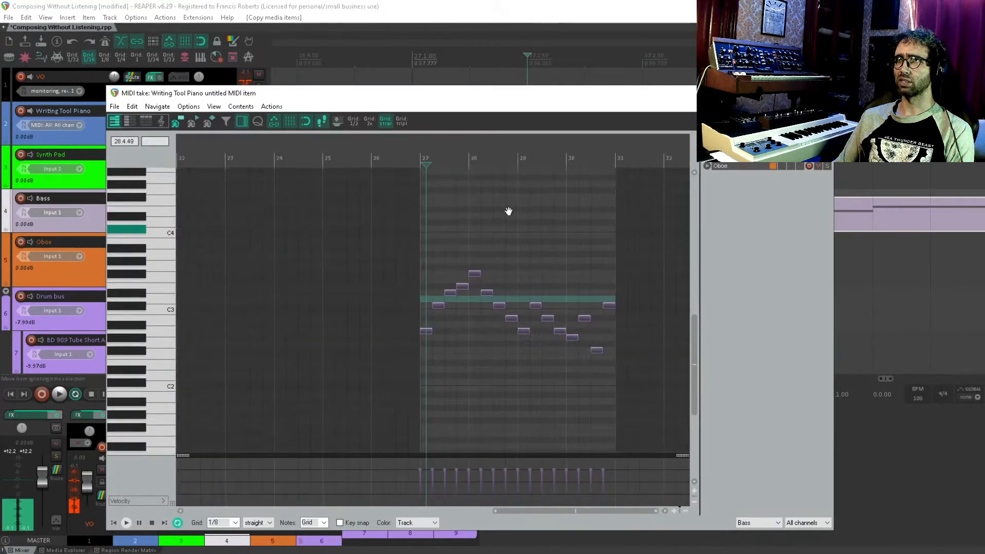
{"action": "left_click_drag", "start_coordinate": [446, 205], "coordinate": [629, 331]}
{"action": "key", "text": "Delete"}
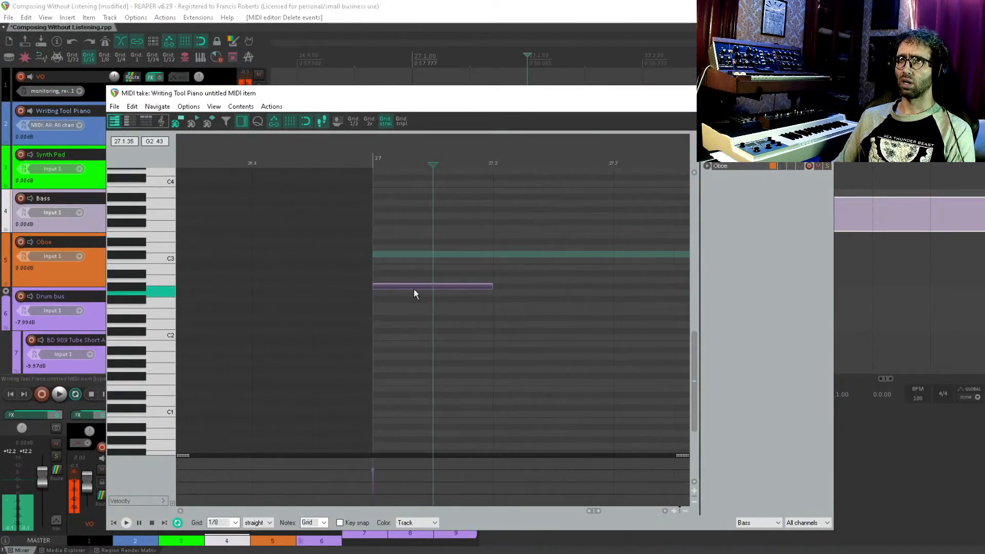
Step: Lower the remaining bass note to C2 and turn it into two consecutive C2 eighth notes at 27.1
{"action": "left_click_drag", "start_coordinate": [413, 288], "coordinate": [415, 338]}
{"action": "left_click", "coordinate": [339, 344]}
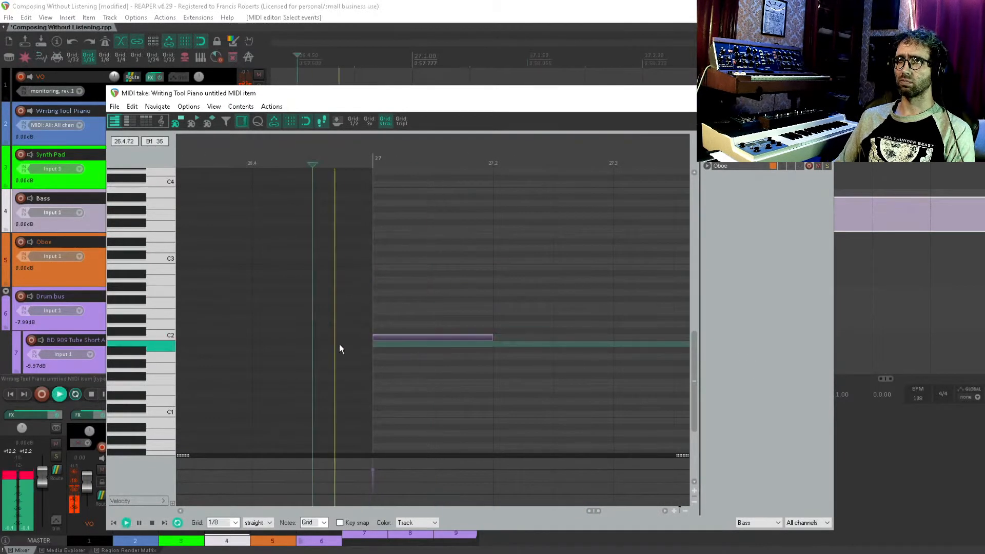
{"action": "left_click_drag", "start_coordinate": [489, 337], "coordinate": [434, 338]}
{"action": "left_click", "coordinate": [446, 338]}
{"action": "key", "text": "space"}
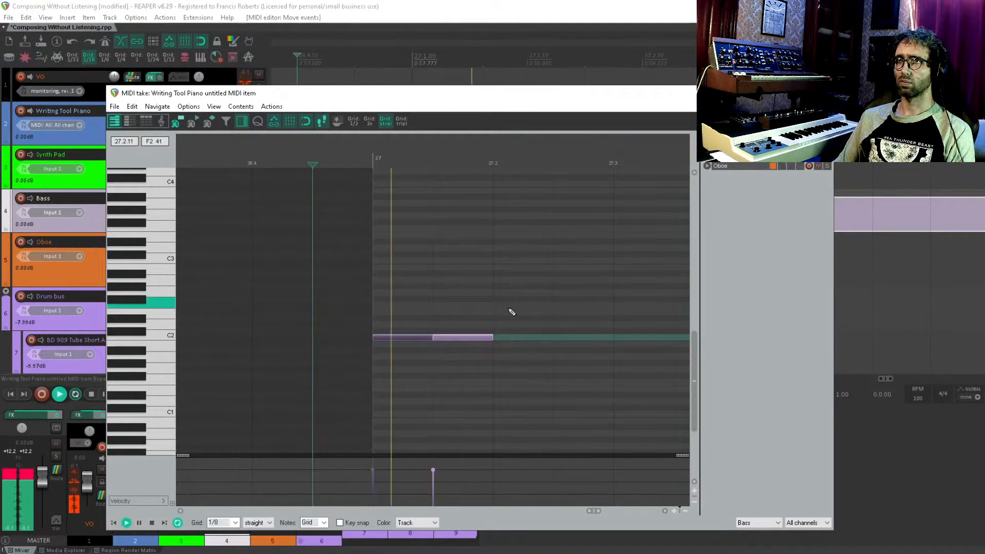
{"action": "scroll", "coordinate": [516, 309], "scroll_direction": "down", "scroll_amount": 3}
{"action": "left_click_drag", "start_coordinate": [542, 306], "coordinate": [406, 313]}
{"action": "key", "text": "space"}
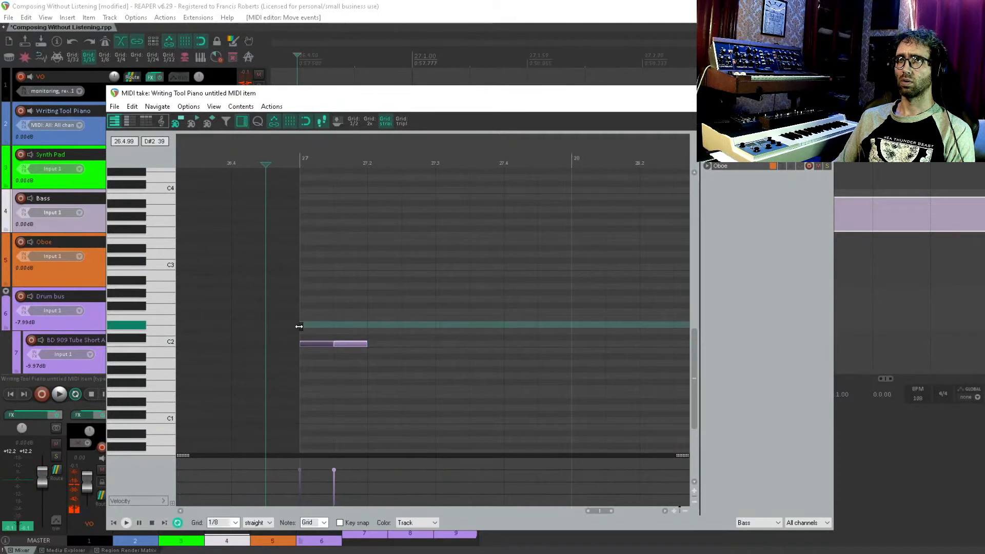
Step: Add eighth notes C2 and A#1 from 28.1 and a quarter-note D#2 at 28.2 to the bass item
{"action": "left_click", "coordinate": [307, 289]}
{"action": "key", "text": "space"}
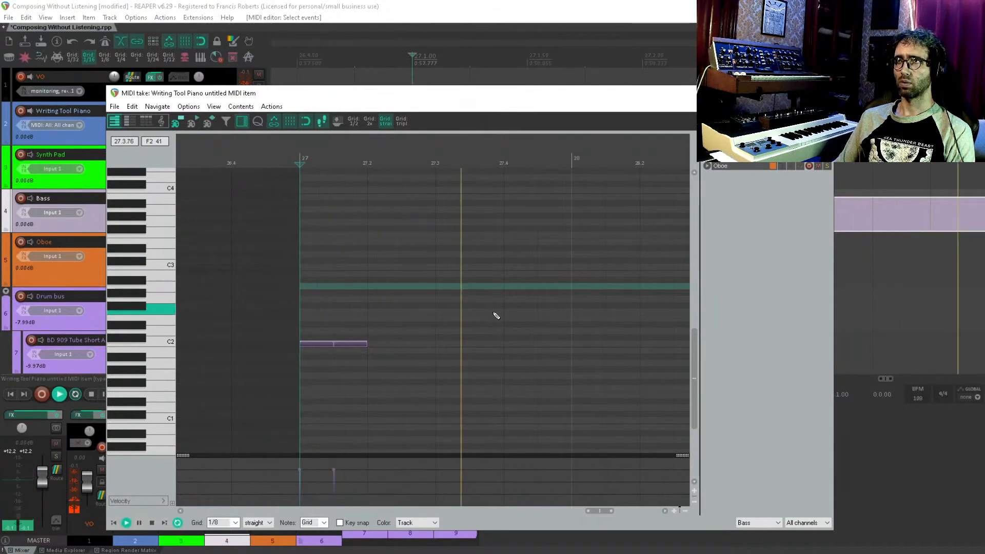
{"action": "key", "text": "space"}
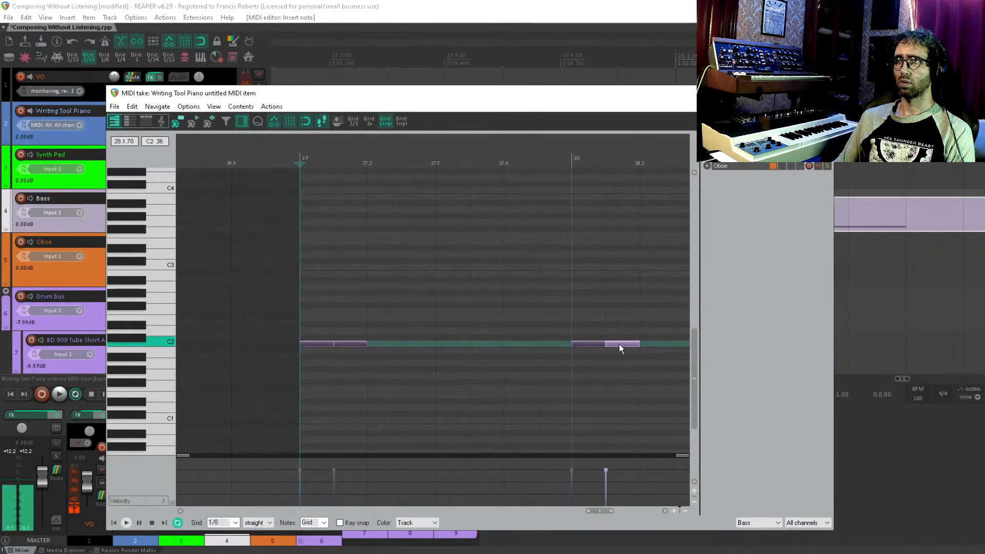
{"action": "left_click_drag", "start_coordinate": [620, 345], "coordinate": [583, 325]}
{"action": "left_click", "coordinate": [617, 325]}
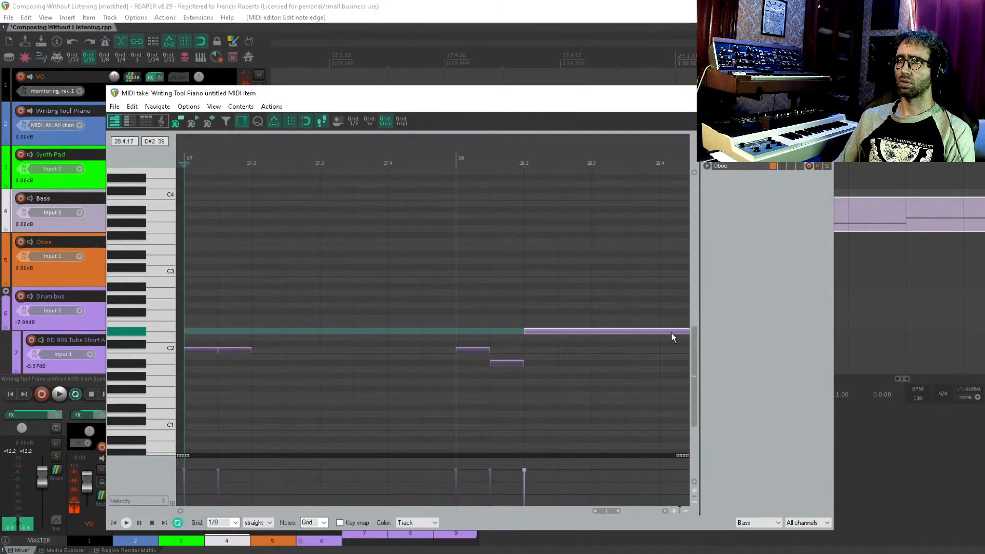
{"action": "left_click_drag", "start_coordinate": [673, 338], "coordinate": [618, 344]}
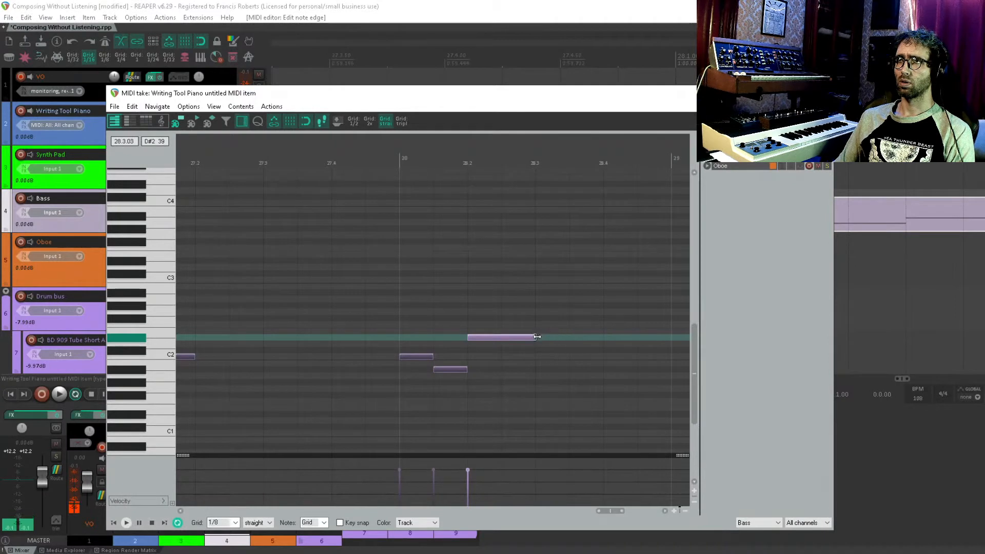
Step: Copy all the bass notes of bars 27 and 28 so that the phrase repeats from bar 29
{"action": "scroll", "coordinate": [538, 337], "scroll_direction": "down", "scroll_amount": 3}
{"action": "left_click_drag", "start_coordinate": [602, 320], "coordinate": [313, 416]}
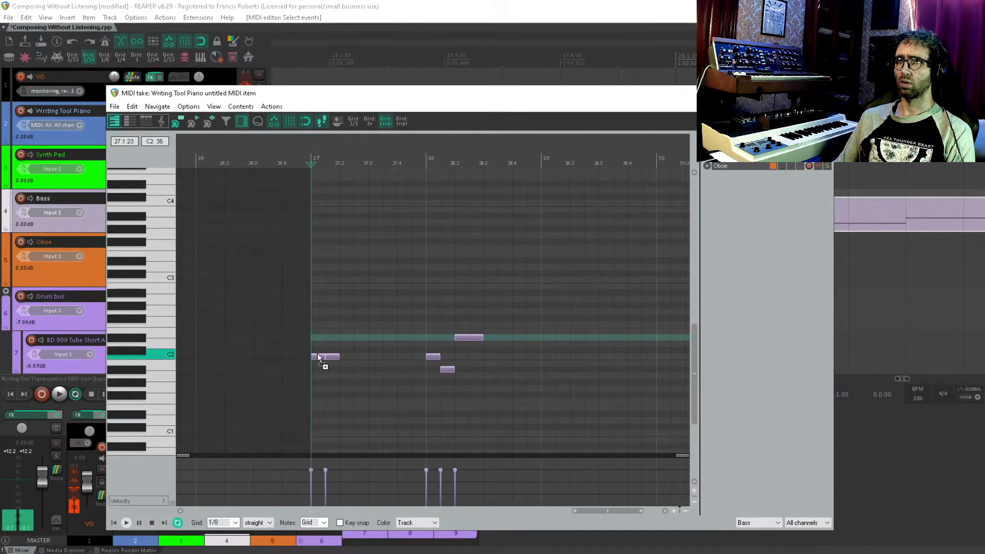
{"action": "left_click_drag", "start_coordinate": [318, 356], "coordinate": [369, 310]}
{"action": "left_click", "coordinate": [553, 369]}
{"action": "scroll", "coordinate": [571, 367], "scroll_direction": "up", "scroll_amount": 3}
{"action": "scroll", "coordinate": [308, 360], "scroll_direction": "up", "scroll_amount": 1}
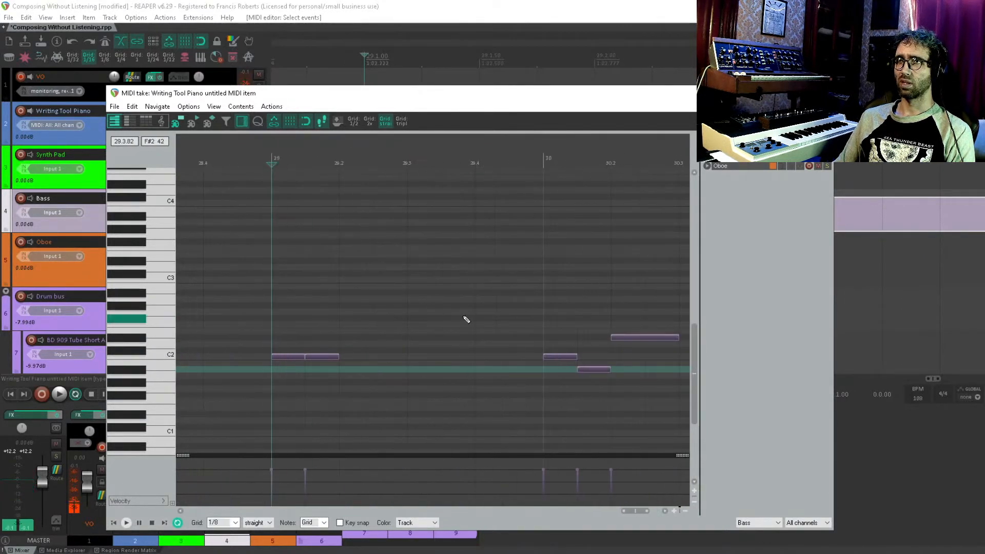
Step: Add a half note at 30.3 in the bass item, raise it to F#2 and close the MIDI editor
{"action": "left_click_drag", "start_coordinate": [599, 314], "coordinate": [423, 324]}
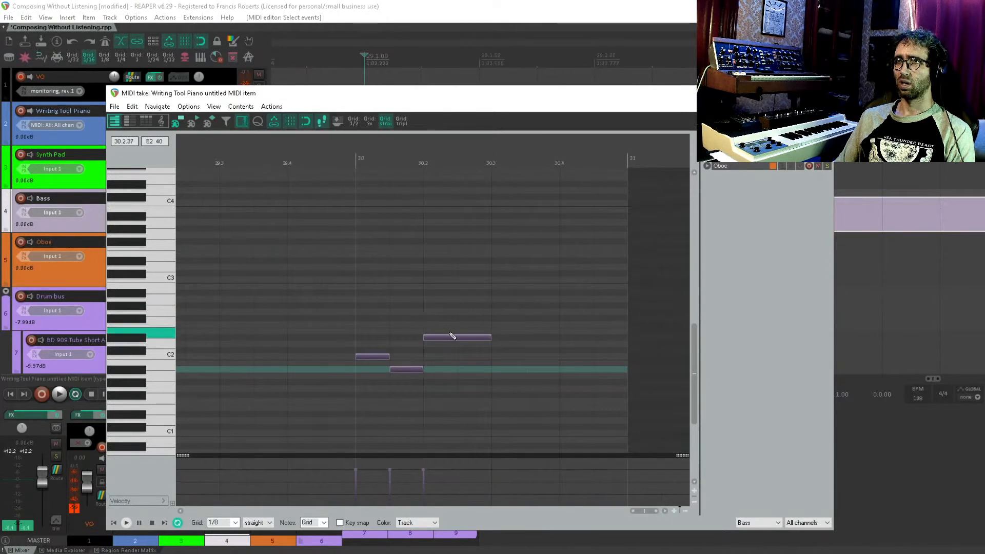
{"action": "left_click", "coordinate": [509, 325]}
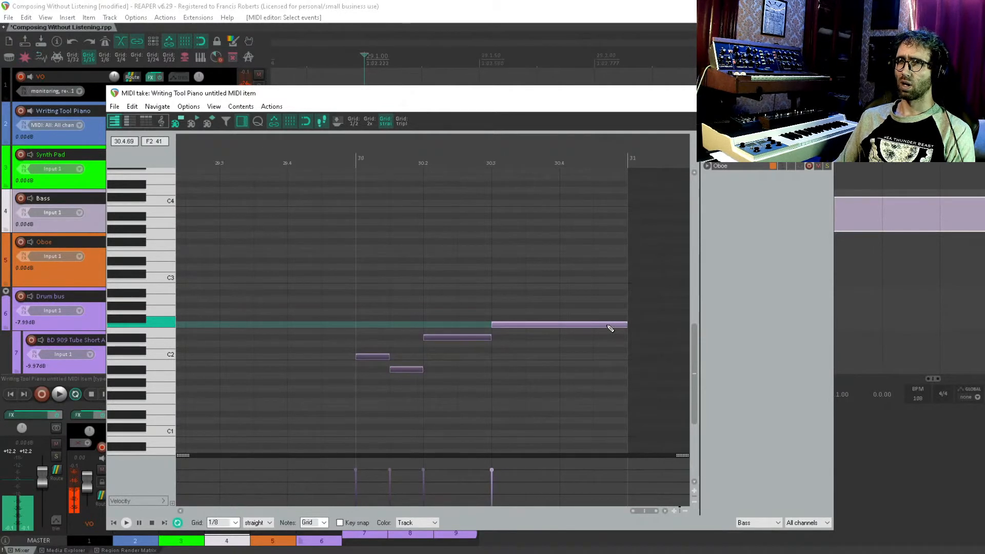
{"action": "left_click_drag", "start_coordinate": [610, 325], "coordinate": [610, 320]}
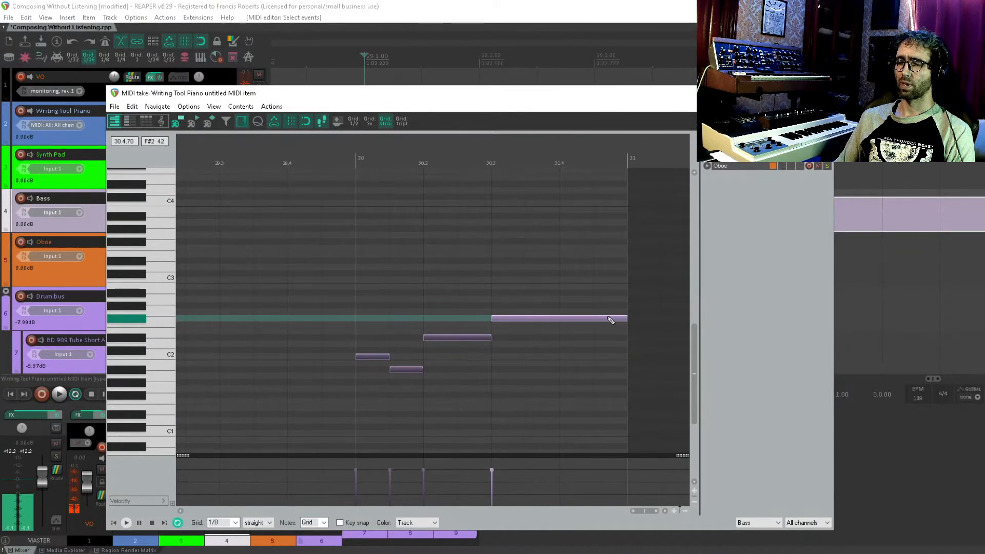
{"action": "scroll", "coordinate": [583, 335], "scroll_direction": "down", "scroll_amount": 3}
{"action": "key", "text": "Escape"}
{"action": "scroll", "coordinate": [589, 343], "scroll_direction": "down", "scroll_amount": 4}
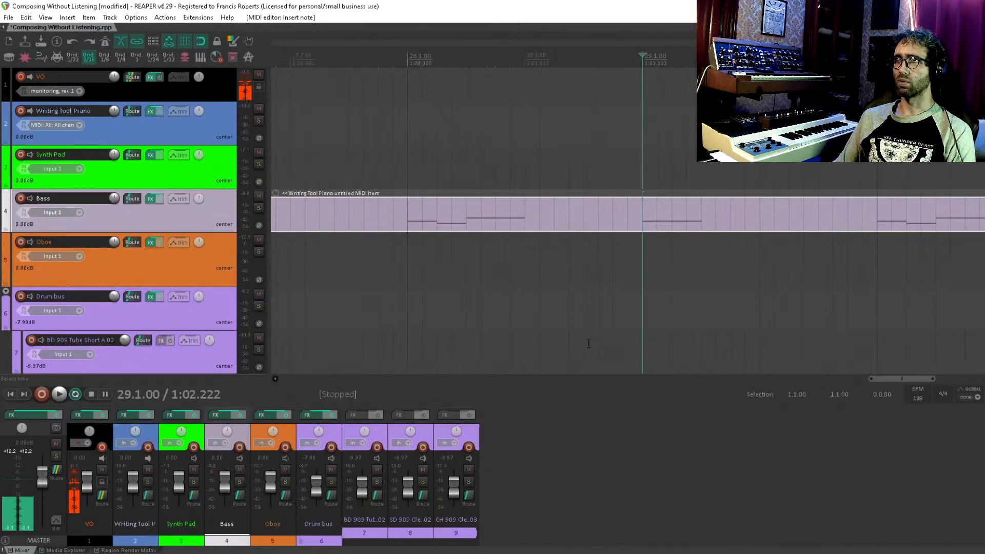
Step: Copy the last CH 909 hi-hat hit to 27.1 and audition the transition into the new section
{"action": "scroll", "coordinate": [589, 344], "scroll_direction": "down", "scroll_amount": 5}
{"action": "left_click_drag", "start_coordinate": [614, 256], "coordinate": [530, 187]}
{"action": "scroll", "coordinate": [532, 186], "scroll_direction": "up", "scroll_amount": 1}
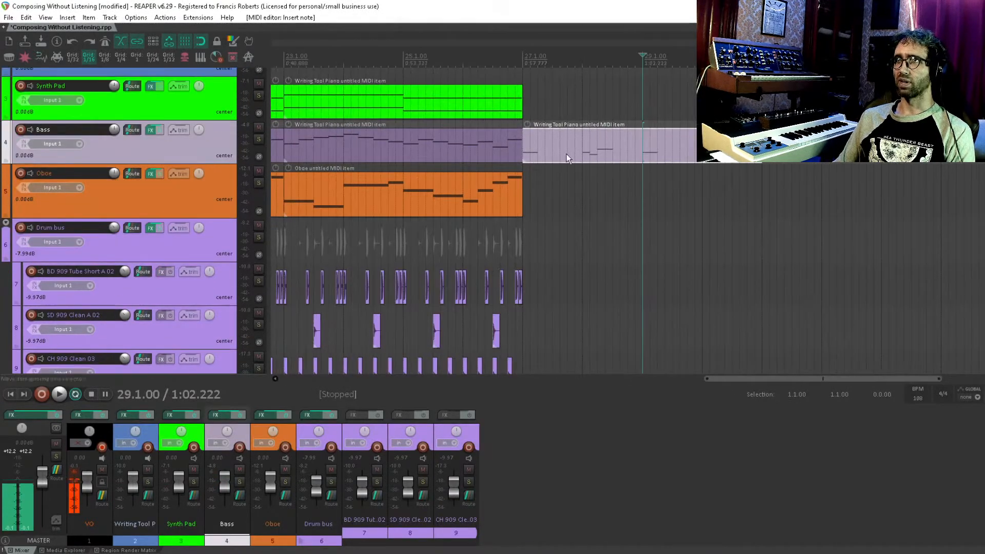
{"action": "scroll", "coordinate": [571, 247], "scroll_direction": "up", "scroll_amount": 1}
{"action": "left_click_drag", "start_coordinate": [574, 266], "coordinate": [799, 225]}
{"action": "scroll", "coordinate": [548, 233], "scroll_direction": "down", "scroll_amount": 4}
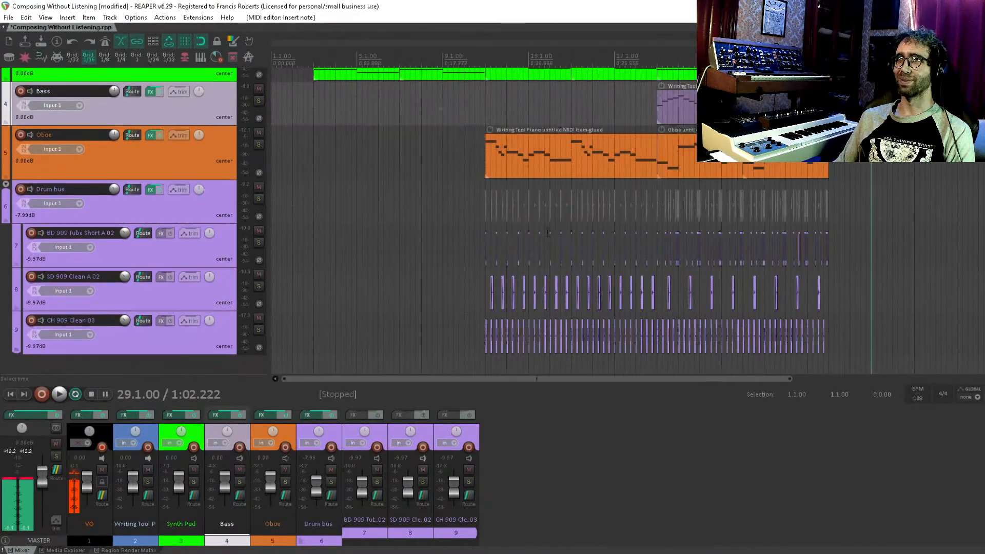
{"action": "scroll", "coordinate": [547, 233], "scroll_direction": "up", "scroll_amount": 10}
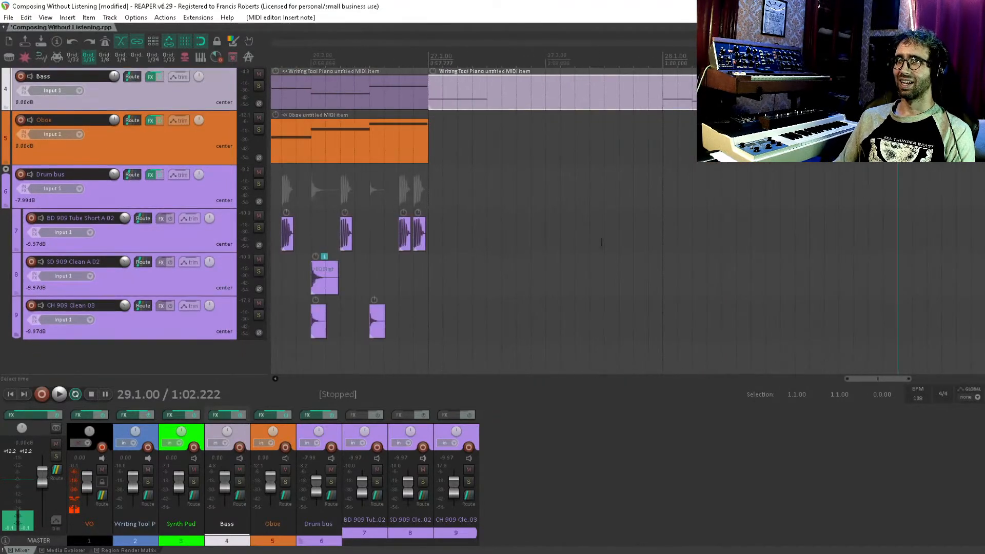
{"action": "left_click_drag", "start_coordinate": [382, 324], "coordinate": [437, 328]}
{"action": "left_click", "coordinate": [418, 328]}
{"action": "key", "text": "space"}
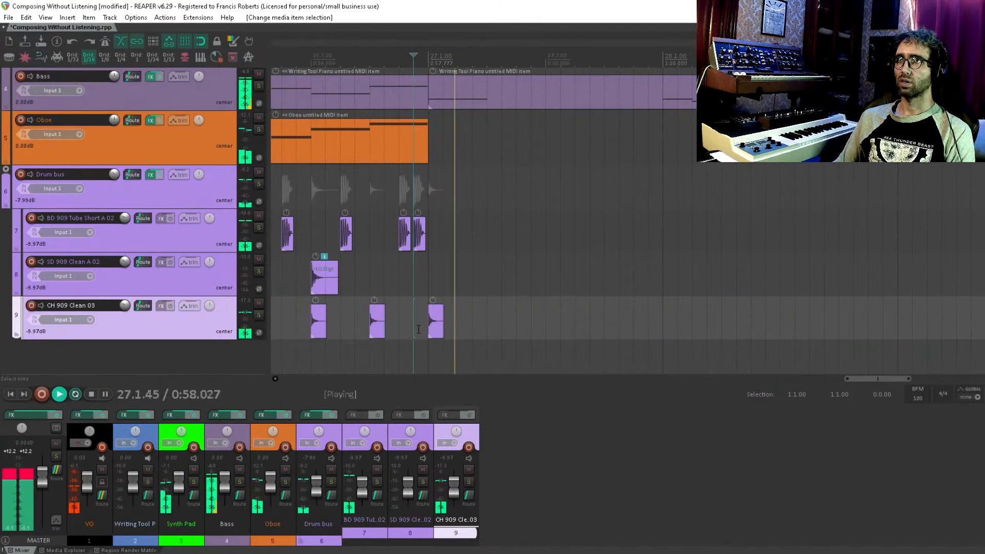
{"action": "key", "text": "space"}
Step: Trim the hi-hat hit at 27.1 to a sixteenth, duplicate it three times to fill the beat and audition the result
{"action": "scroll", "coordinate": [513, 333], "scroll_direction": "up", "scroll_amount": 5}
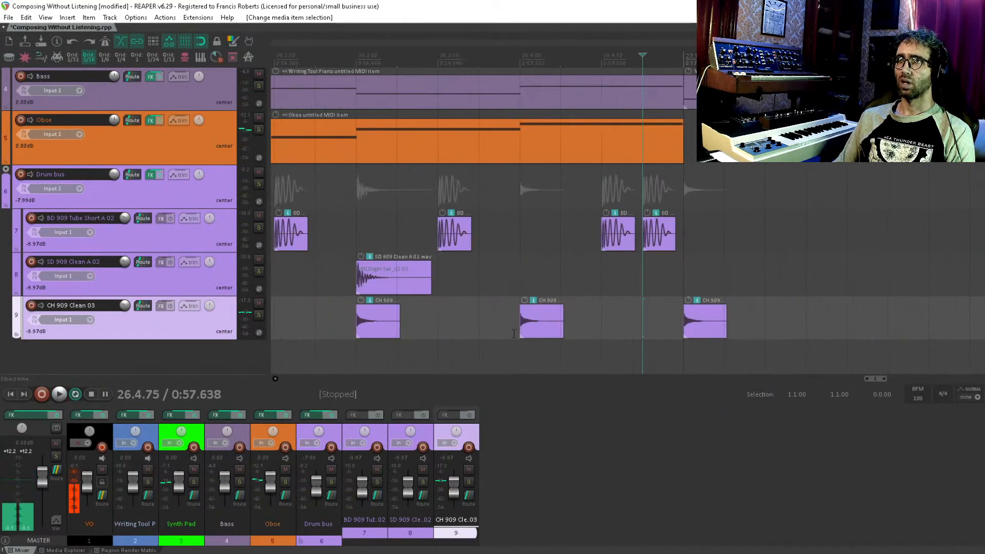
{"action": "left_click_drag", "start_coordinate": [729, 328], "coordinate": [724, 329]}
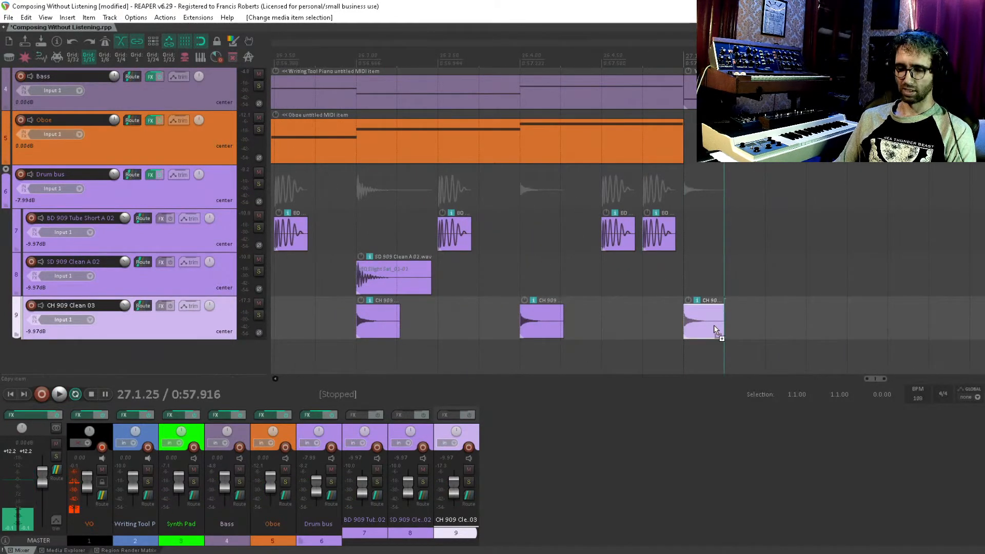
{"action": "key", "text": "ctrl+d"}
{"action": "key", "text": "ctrl+d"}
{"action": "key", "text": "ctrl+d"}
{"action": "left_click", "coordinate": [676, 325]}
{"action": "key", "text": "space"}
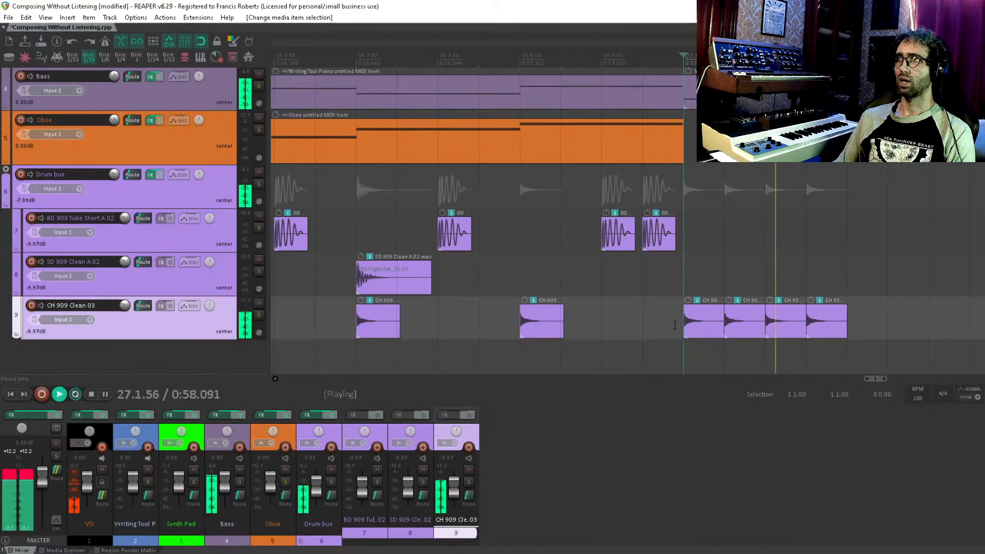
{"action": "key", "text": "space"}
Step: Lower the item volume of the first, second and fourth hi-hat hits in the beat at 27.1
{"action": "scroll", "coordinate": [792, 299], "scroll_direction": "down", "scroll_amount": 4}
{"action": "left_click_drag", "start_coordinate": [792, 298], "coordinate": [656, 359]}
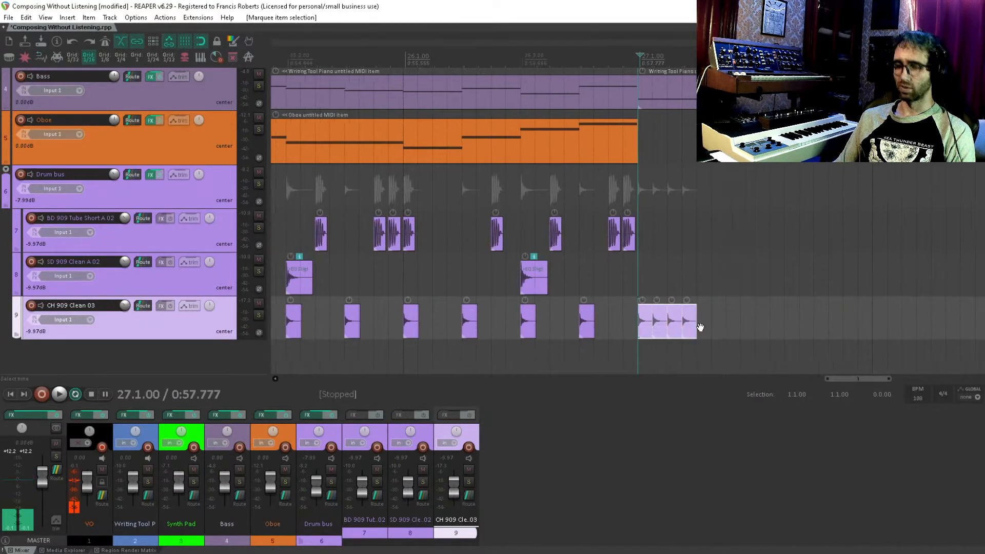
{"action": "scroll", "coordinate": [694, 325], "scroll_direction": "right", "scroll_amount": 3}
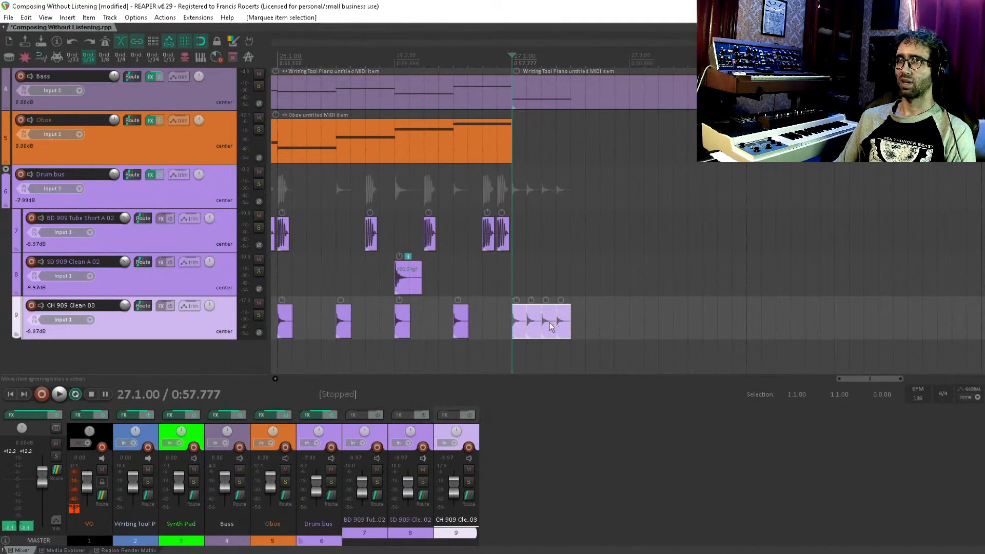
{"action": "mouse_move", "coordinate": [518, 319]}
{"action": "left_mouse_down"}
{"action": "mouse_move", "coordinate": [529, 329]}
{"action": "mouse_move", "coordinate": [517, 312]}
{"action": "mouse_move", "coordinate": [517, 324]}
{"action": "left_mouse_up"}
{"action": "left_click", "coordinate": [564, 310]}
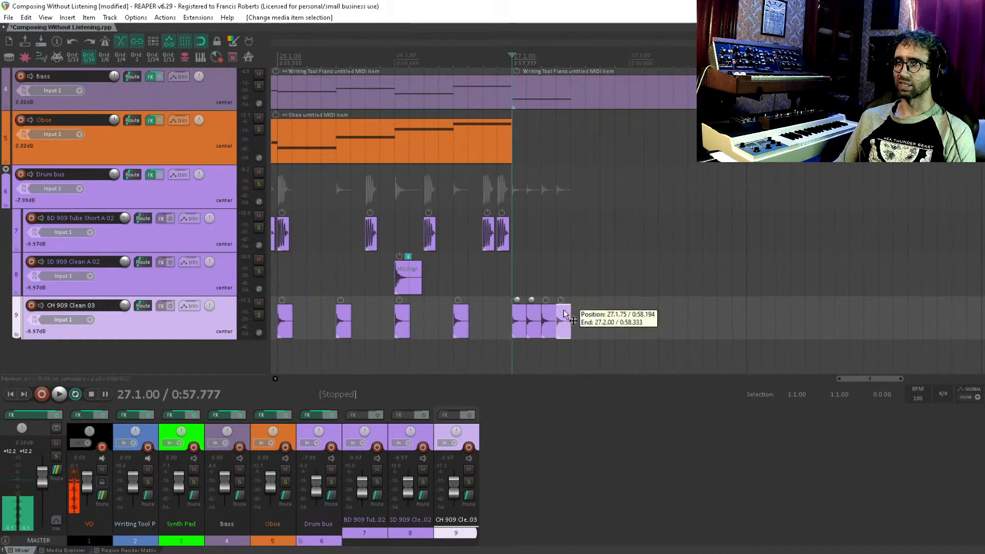
{"action": "left_click_drag", "start_coordinate": [561, 300], "coordinate": [561, 335]}
Step: Duplicate the four-hit hi-hat group repeatedly to continue the sixteenth pattern through bar 30
{"action": "left_click_drag", "start_coordinate": [616, 308], "coordinate": [512, 363]}
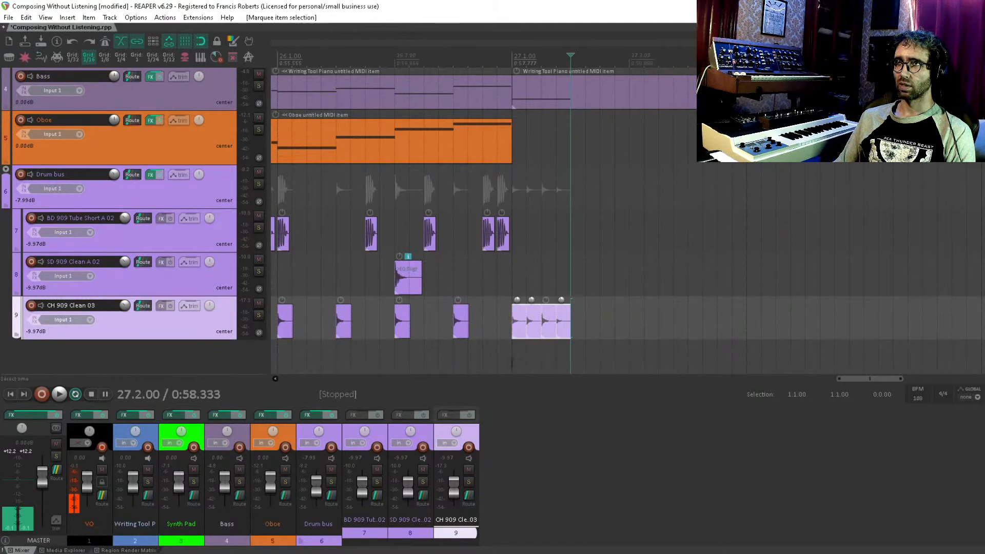
{"action": "key", "text": "ctrl+d"}
{"action": "key", "text": "ctrl+d"}
{"action": "key", "text": "ctrl+d"}
{"action": "key", "text": "ctrl+d"}
{"action": "key", "text": "ctrl+d"}
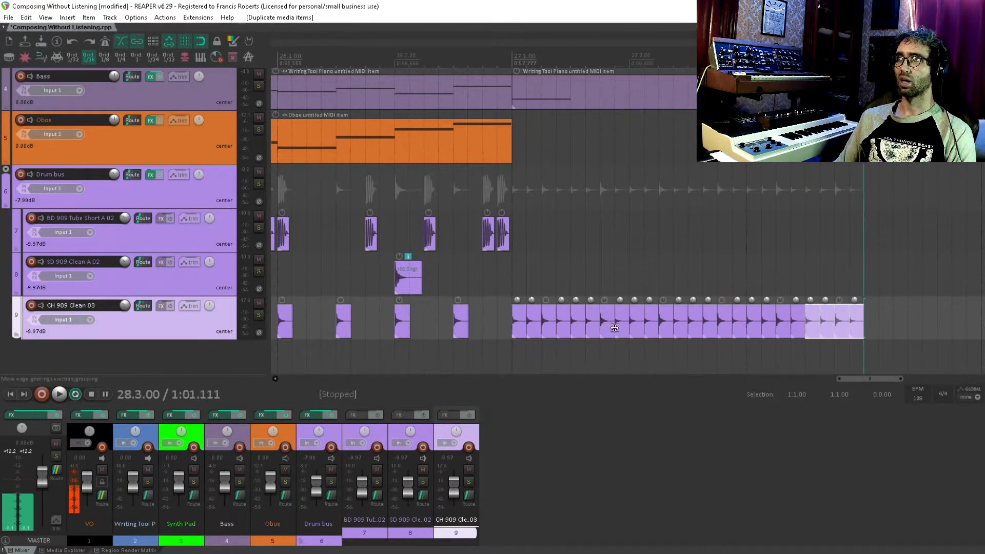
{"action": "scroll", "coordinate": [615, 329], "scroll_direction": "down", "scroll_amount": 3}
{"action": "key", "text": "ctrl+d"}
{"action": "key", "text": "ctrl+d"}
{"action": "key", "text": "ctrl+d"}
{"action": "key", "text": "ctrl+d"}
{"action": "key", "text": "ctrl+d"}
{"action": "key", "text": "ctrl+d"}
{"action": "key", "text": "ctrl+d"}
{"action": "key", "text": "ctrl+d"}
{"action": "key", "text": "ctrl+d"}
{"action": "key", "text": "ctrl+d"}
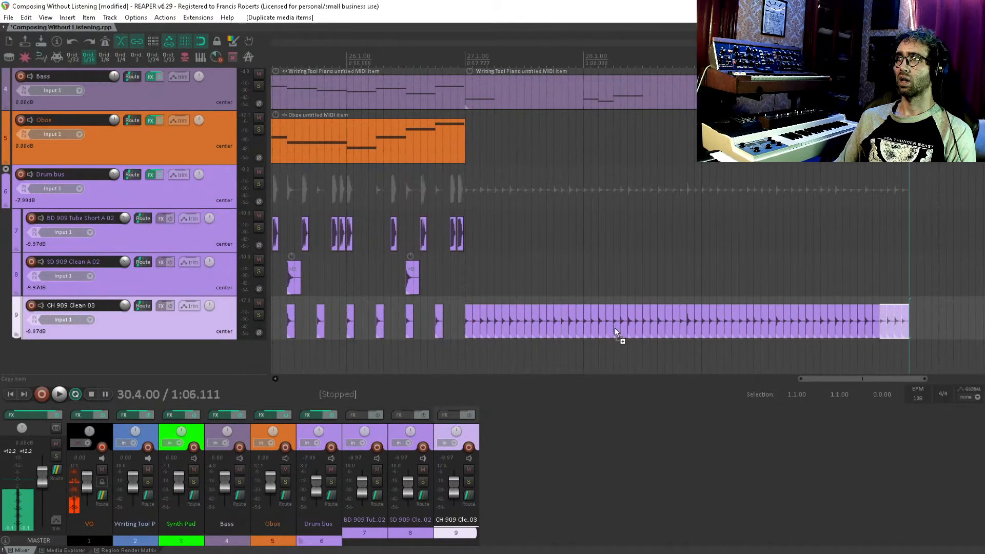
Step: Copy the BD 909 kick hit to 27.1.00, 27.1.50, 28.1.00, 28.1.50 and 28.2.00 to match the bass notes
{"action": "left_click", "coordinate": [485, 301]}
{"action": "scroll", "coordinate": [626, 271], "scroll_direction": "up", "scroll_amount": 3}
{"action": "scroll", "coordinate": [626, 271], "scroll_direction": "up", "scroll_amount": 1}
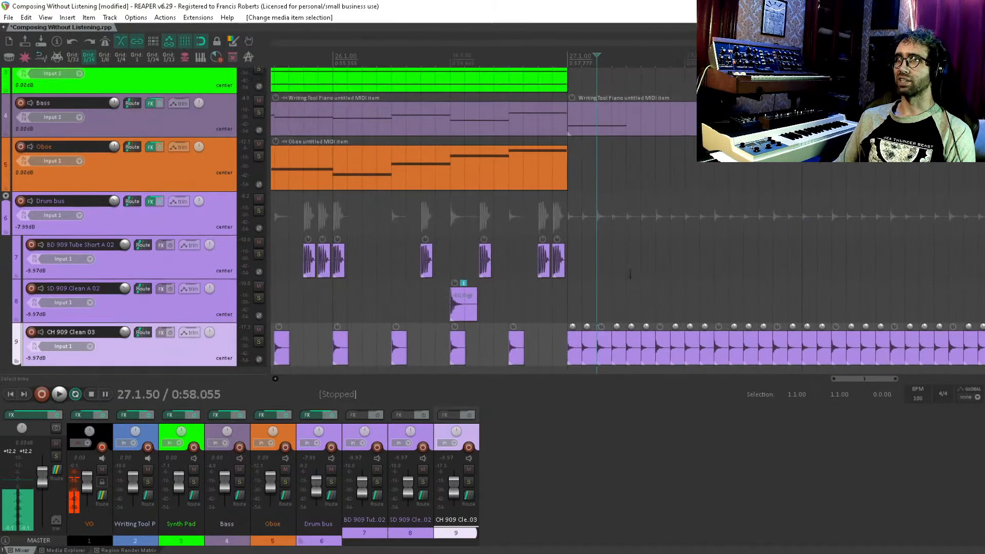
{"action": "scroll", "coordinate": [564, 272], "scroll_direction": "right", "scroll_amount": 3}
{"action": "left_click", "coordinate": [508, 272]}
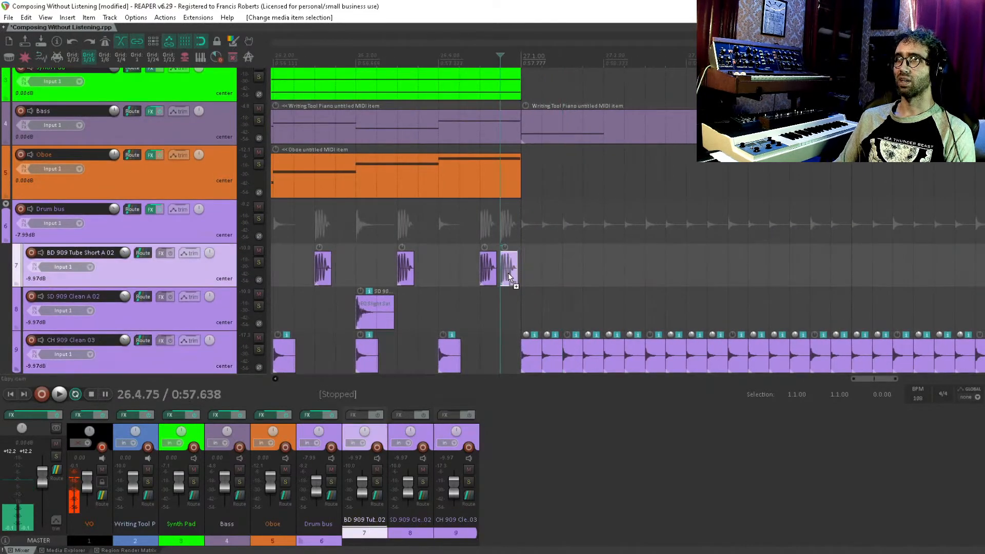
{"action": "left_click_drag", "start_coordinate": [509, 276], "coordinate": [862, 270]}
{"action": "left_click_drag", "start_coordinate": [880, 246], "coordinate": [763, 261]}
{"action": "left_click", "coordinate": [774, 272]}
{"action": "left_click_drag", "start_coordinate": [922, 251], "coordinate": [546, 270]}
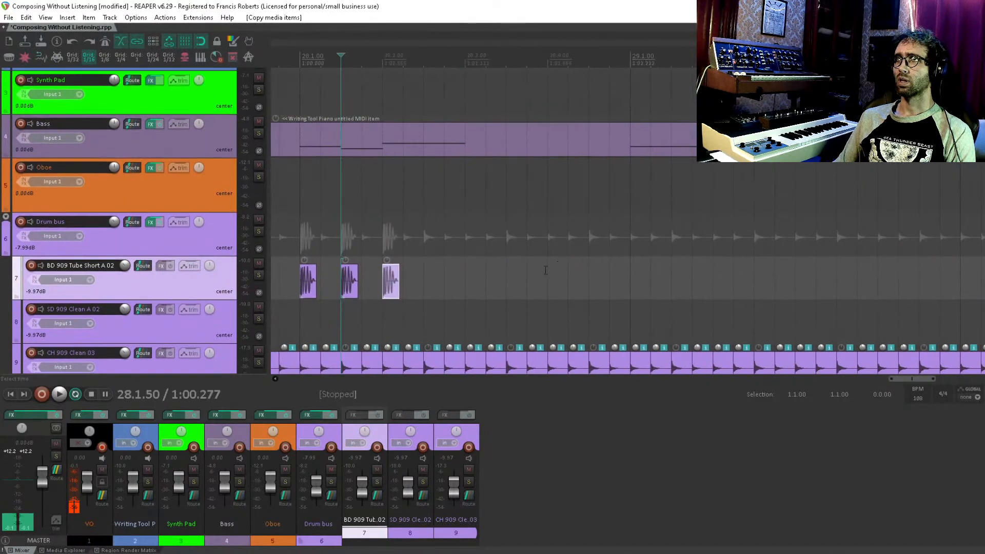
Step: Copy kick hits to the bass note starts at 29.1.00, 29.1.50, 30.1.00, 30.1.50, 30.2.00 and 30.3.00
{"action": "left_click_drag", "start_coordinate": [366, 299], "coordinate": [640, 282]}
{"action": "left_click_drag", "start_coordinate": [838, 259], "coordinate": [530, 267]}
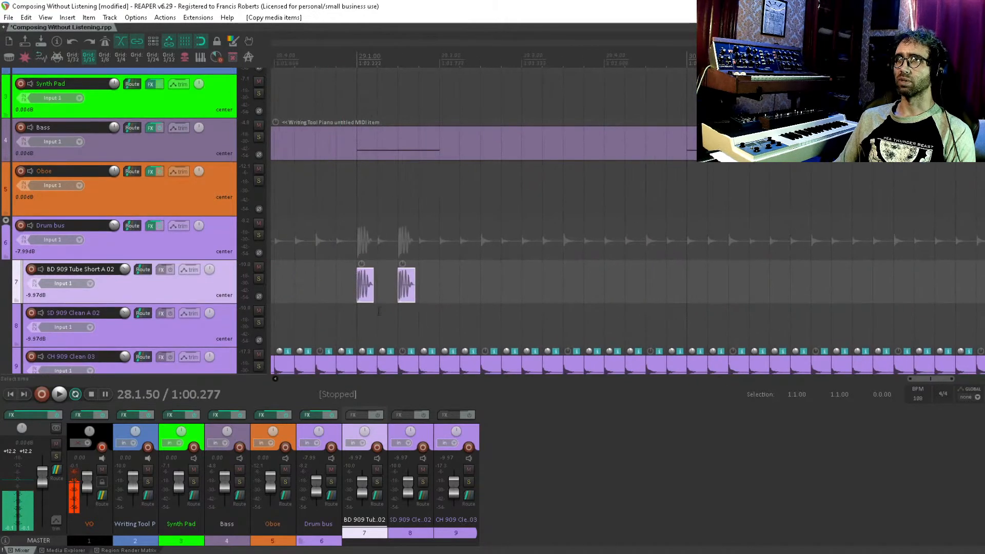
{"action": "left_click_drag", "start_coordinate": [365, 297], "coordinate": [700, 294]}
{"action": "left_click_drag", "start_coordinate": [788, 258], "coordinate": [574, 283]}
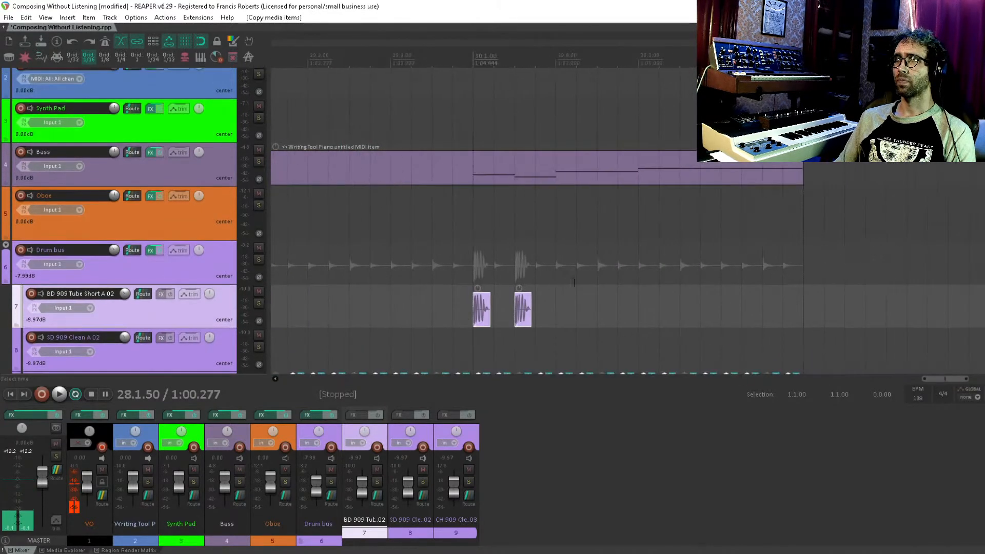
{"action": "left_click_drag", "start_coordinate": [487, 315], "coordinate": [653, 308]}
{"action": "left_click", "coordinate": [652, 294]}
Step: Set a time selection from 27.1.00 to 31.1.00, save the project and play back the new section
{"action": "scroll", "coordinate": [652, 308], "scroll_direction": "down", "scroll_amount": 6}
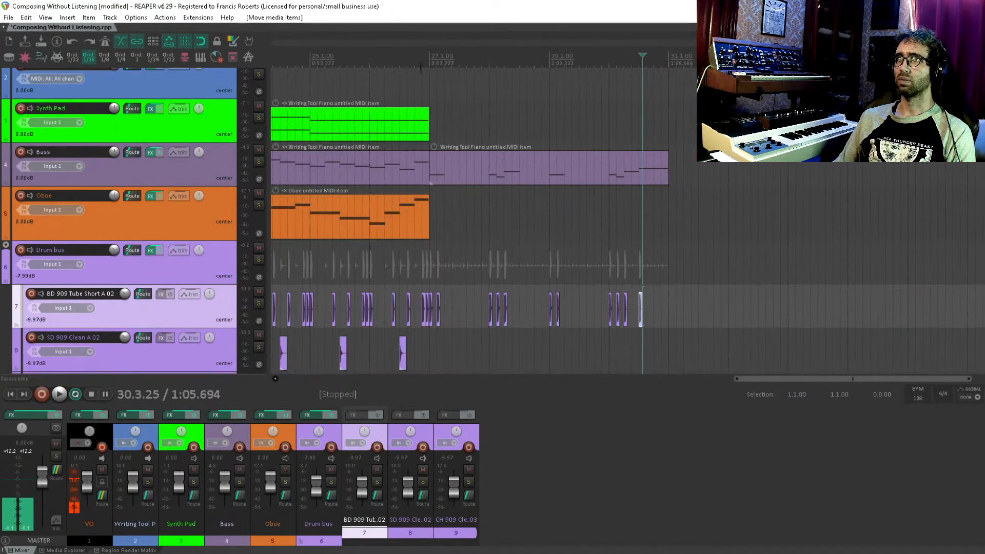
{"action": "left_click_drag", "start_coordinate": [430, 59], "coordinate": [669, 60]}
{"action": "left_click_drag", "start_coordinate": [618, 236], "coordinate": [691, 273]}
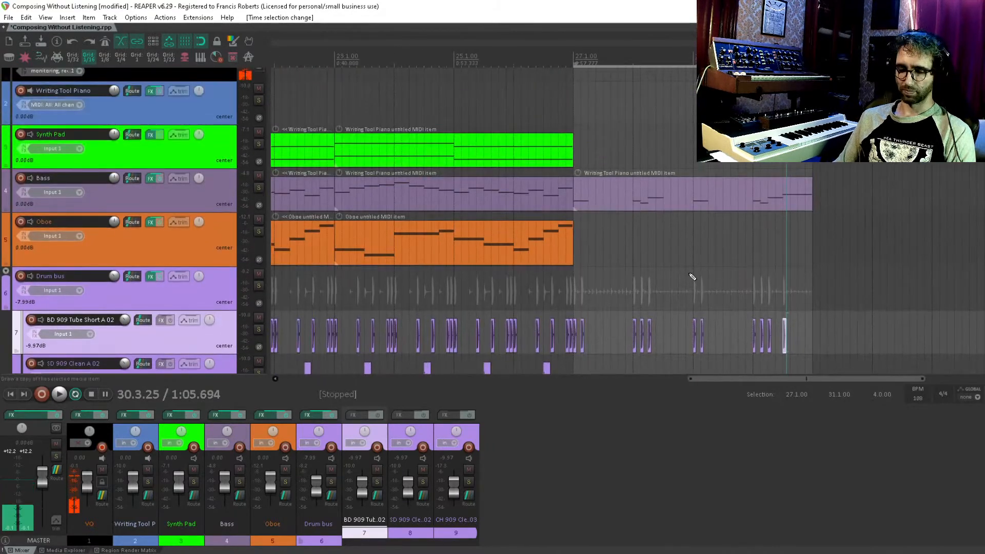
{"action": "key", "text": "ctrl+s"}
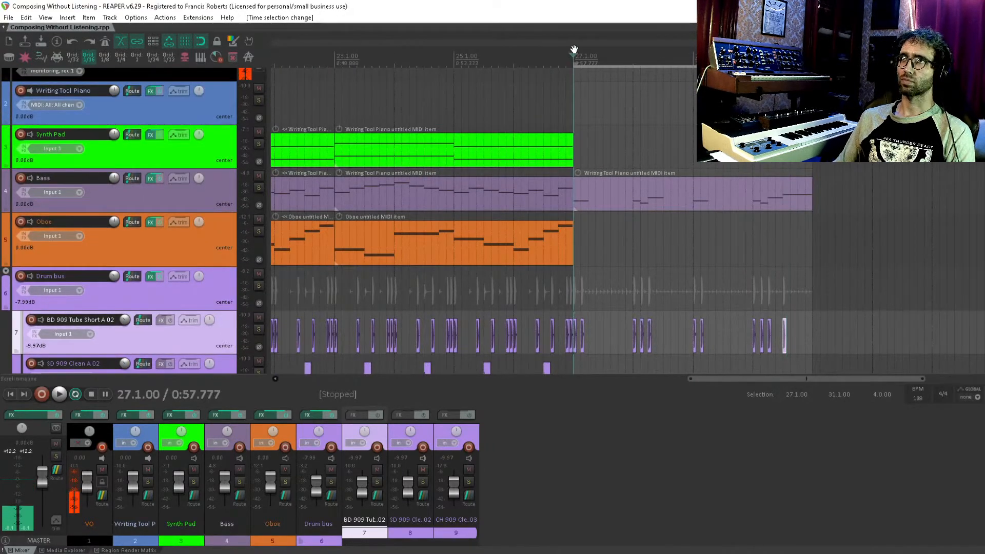
{"action": "key", "text": "space"}
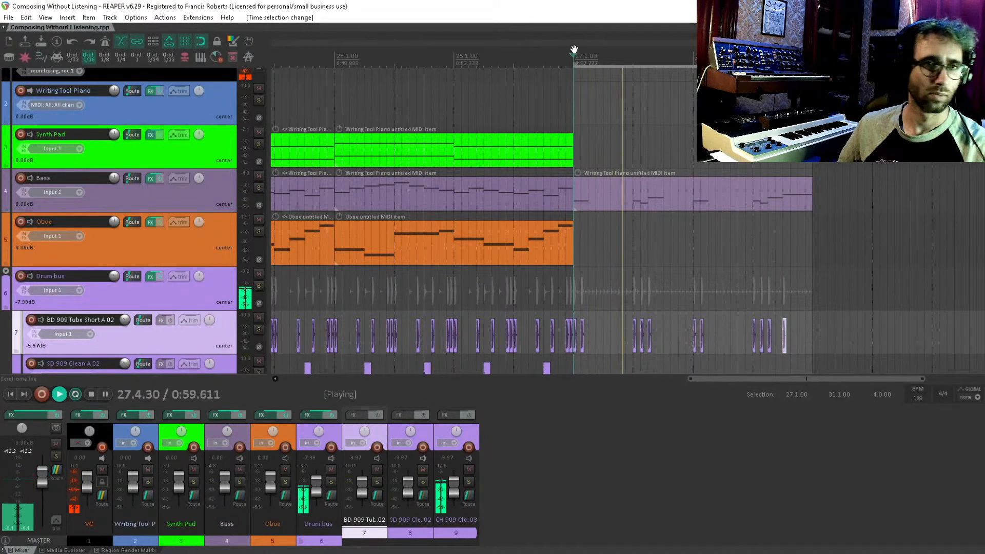
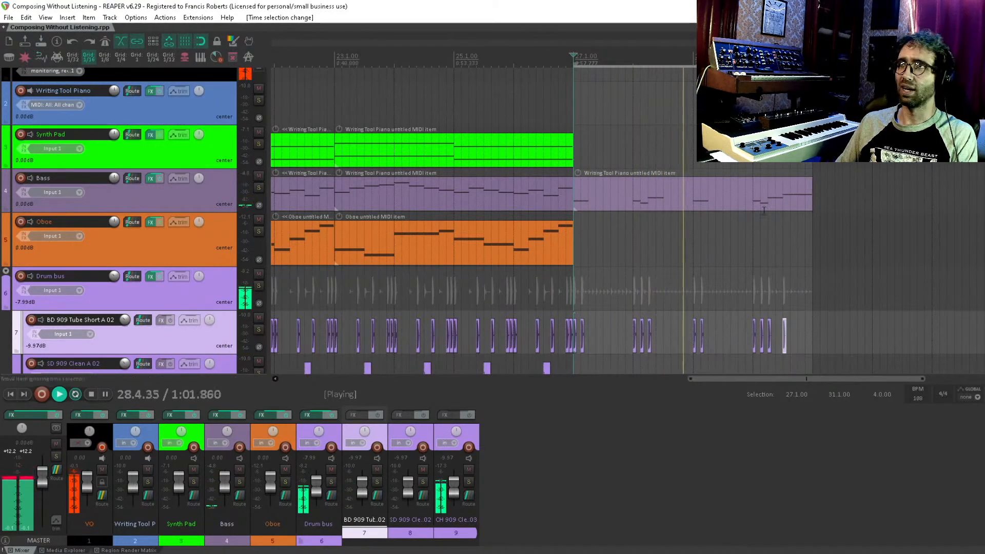
{"action": "key", "text": "space"}
Step: Clear the time selection and copy all the bass, kick and hi-hat items of bars 27 to 30 to bar 31
{"action": "left_click", "coordinate": [727, 221]}
{"action": "scroll", "coordinate": [727, 222], "scroll_direction": "down", "scroll_amount": 3}
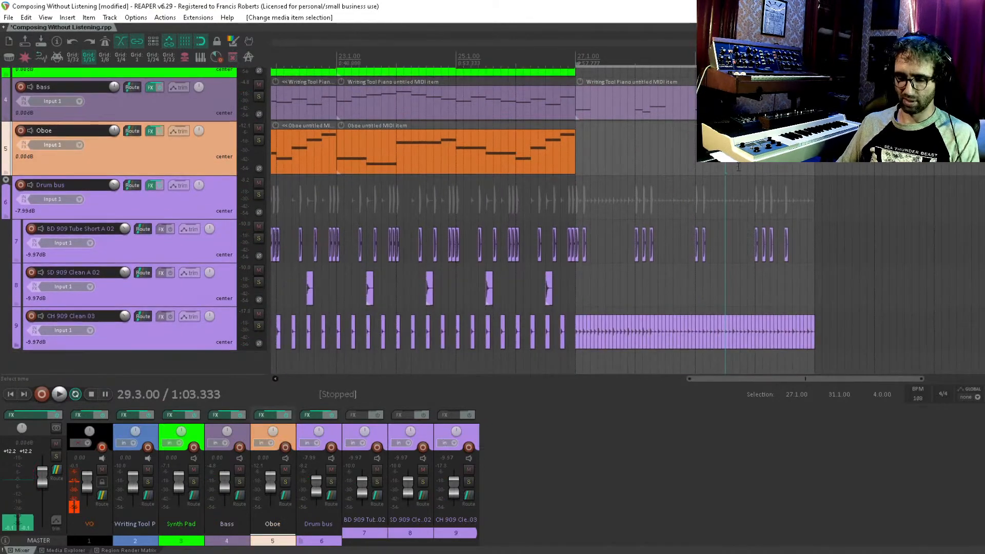
{"action": "scroll", "coordinate": [738, 167], "scroll_direction": "up", "scroll_amount": 3}
{"action": "scroll", "coordinate": [669, 164], "scroll_direction": "down", "scroll_amount": 2}
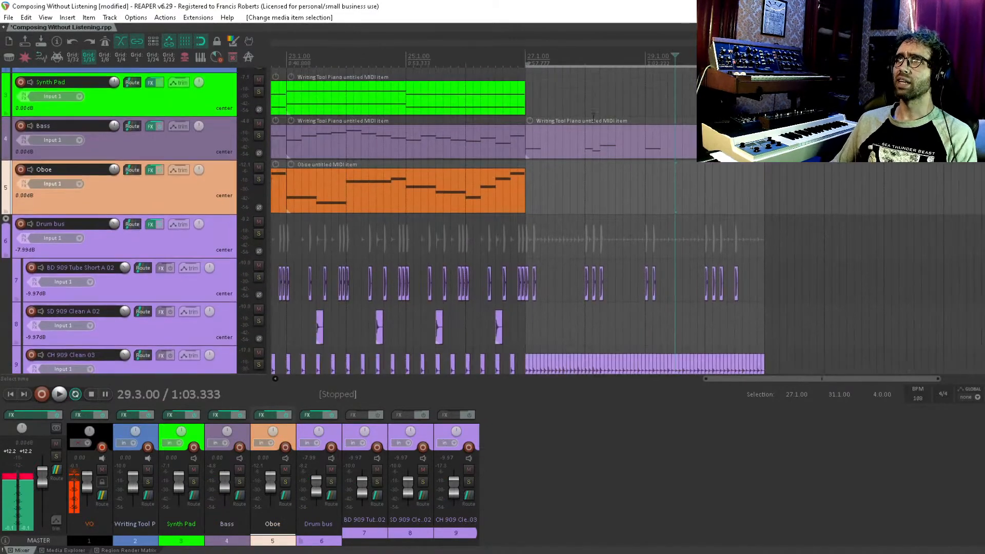
{"action": "left_click", "coordinate": [597, 141]}
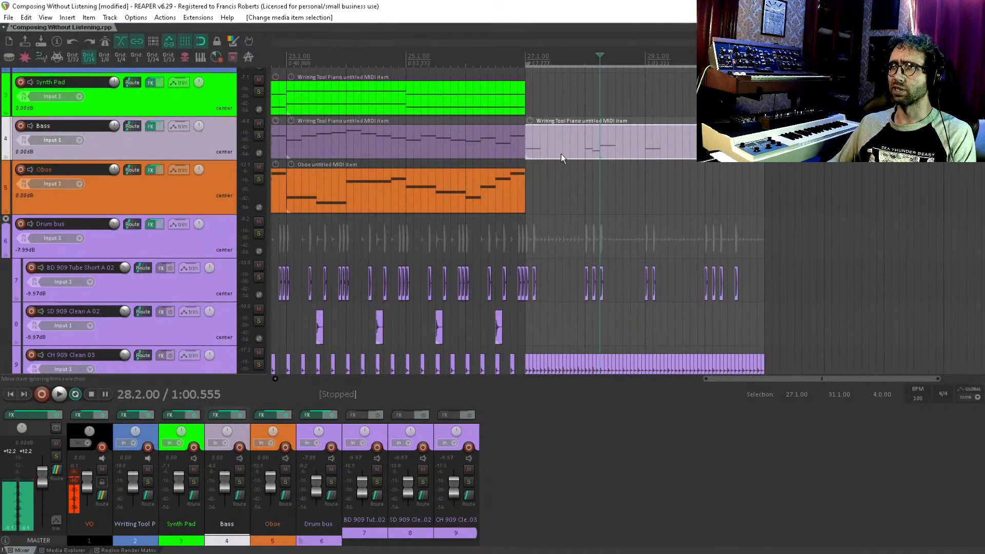
{"action": "key", "text": "Escape"}
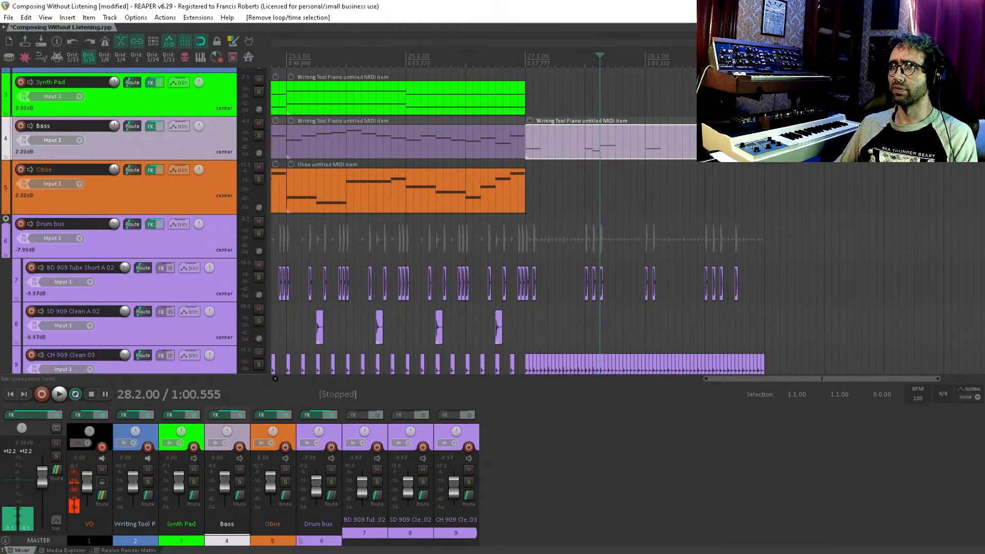
{"action": "left_click_drag", "start_coordinate": [817, 133], "coordinate": [527, 346]}
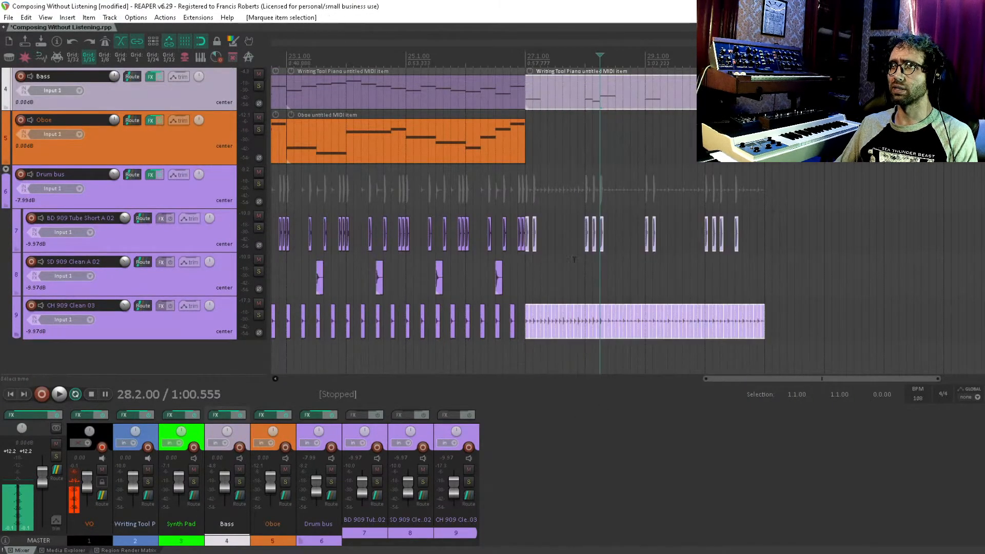
{"action": "scroll", "coordinate": [585, 308], "scroll_direction": "up", "scroll_amount": 3}
{"action": "left_click_drag", "start_coordinate": [544, 223], "coordinate": [778, 198]}
{"action": "scroll", "coordinate": [601, 213], "scroll_direction": "right", "scroll_amount": 3}
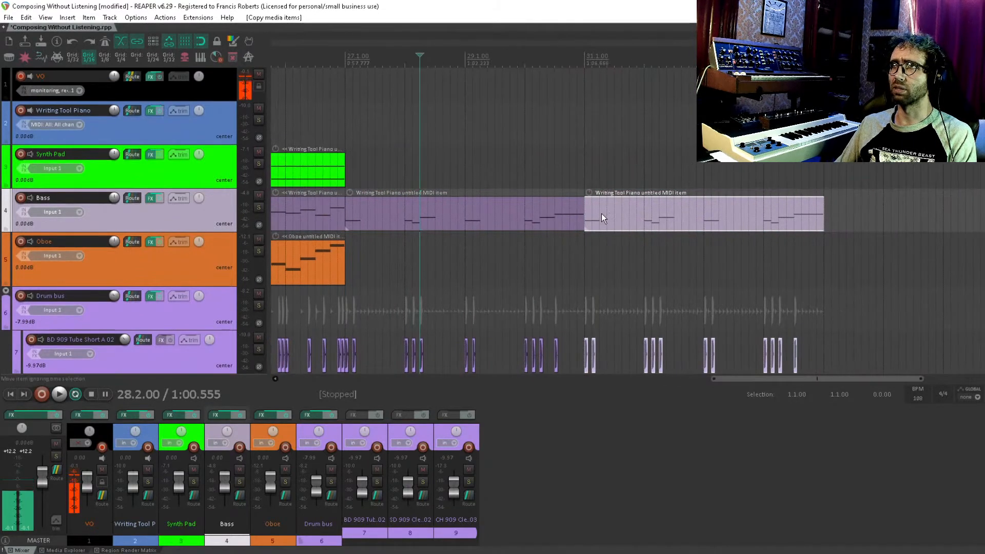
{"action": "double_click", "coordinate": [647, 217]}
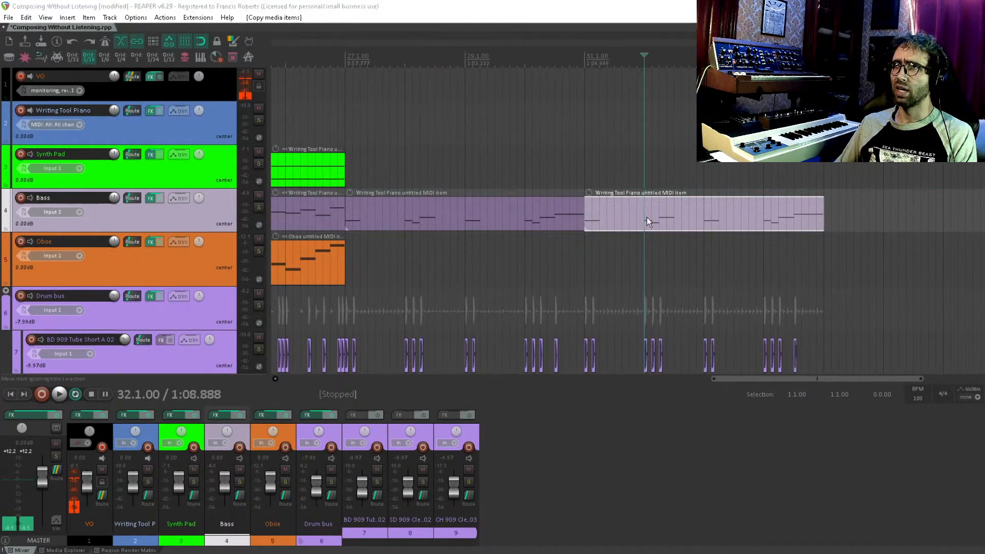
{"action": "key", "text": "Escape"}
{"action": "left_click", "coordinate": [615, 215]}
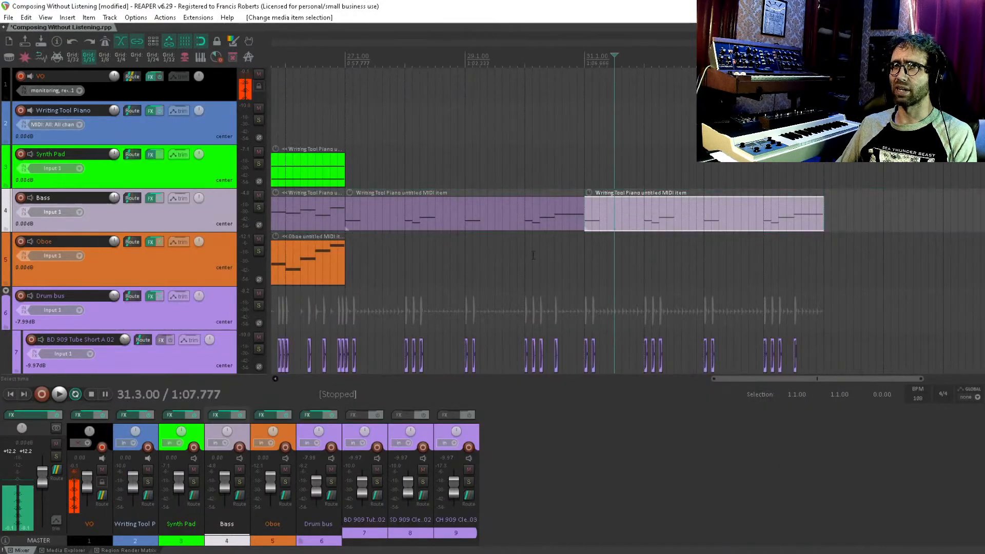
Step: Create a two-bar MIDI item on the Synth Pad track starting at 31.1.00 and open it for note editing
{"action": "left_click", "coordinate": [578, 167]}
{"action": "left_click", "coordinate": [578, 167]}
{"action": "left_click", "coordinate": [586, 163]}
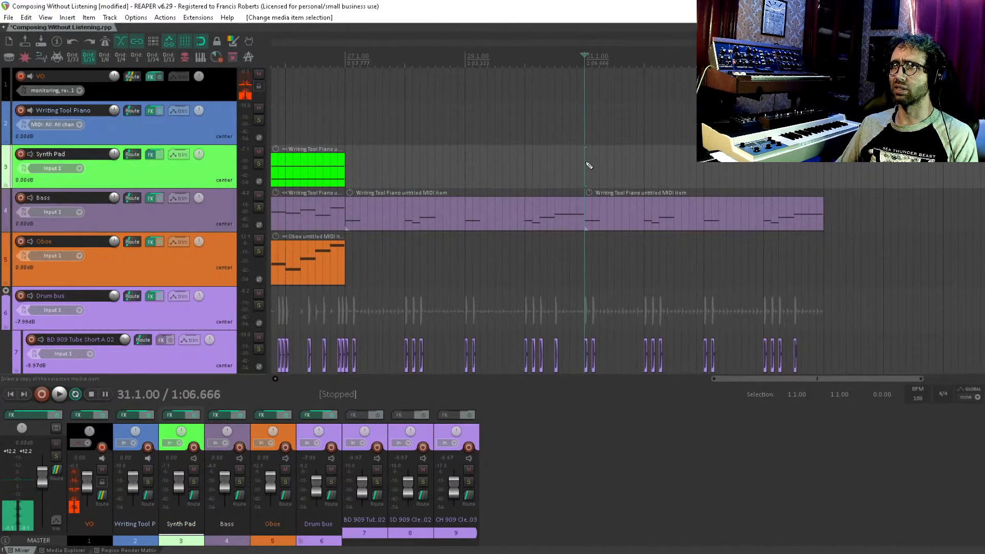
{"action": "left_click_drag", "start_coordinate": [589, 165], "coordinate": [704, 165]}
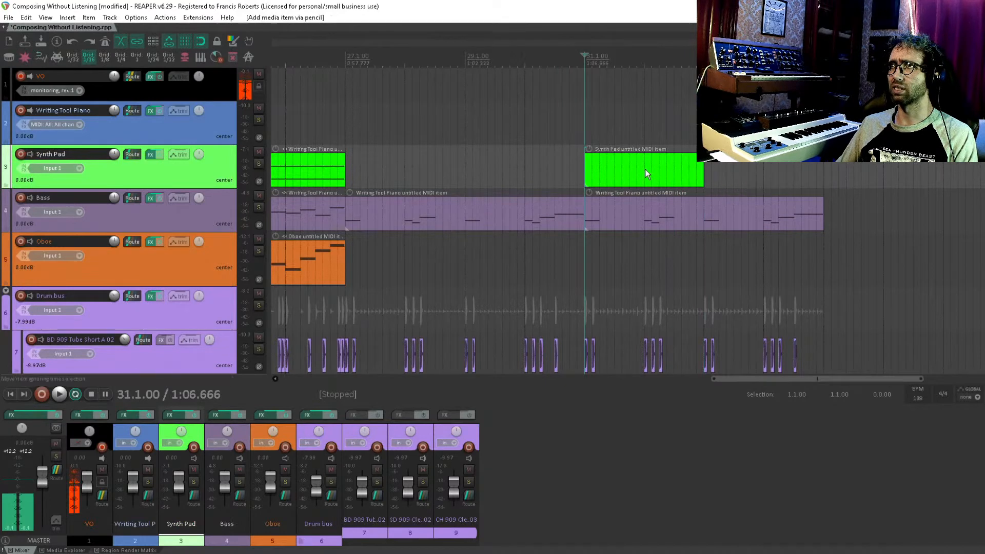
{"action": "double_click", "coordinate": [624, 169]}
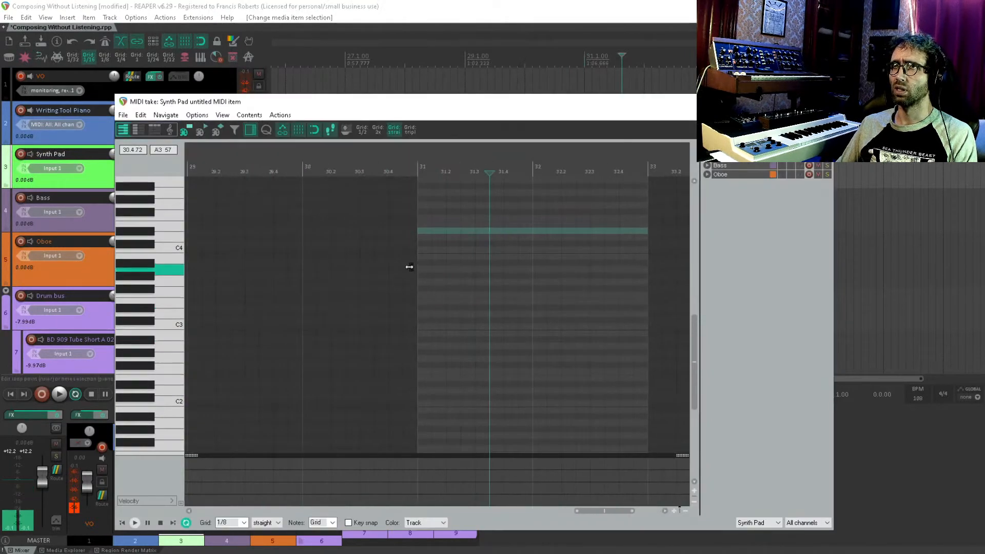
Step: Draw a chord of C4, D#4 and G4 from 31.1.00 to 31.3.00 in the new pad item
{"action": "left_click_drag", "start_coordinate": [415, 249], "coordinate": [420, 278]}
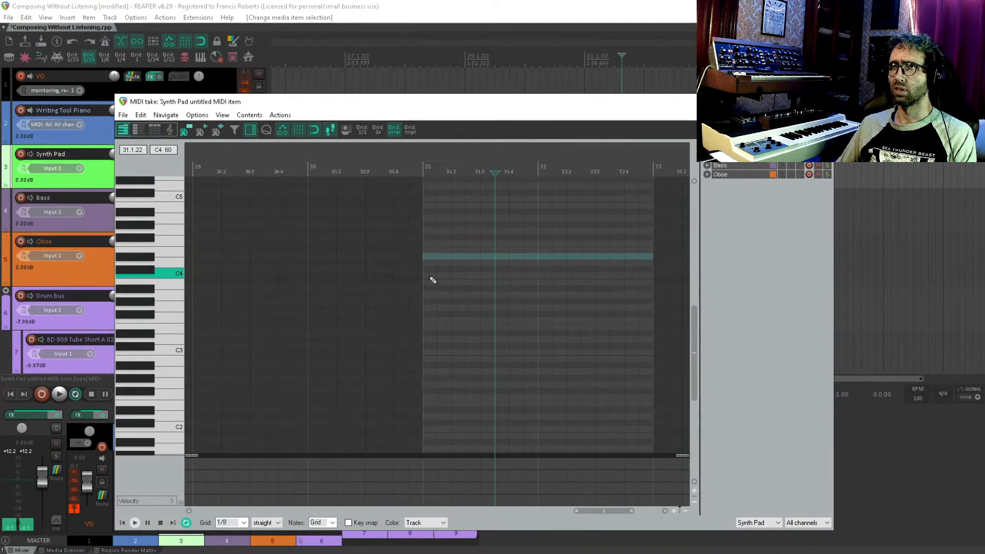
{"action": "left_click_drag", "start_coordinate": [430, 278], "coordinate": [479, 278]}
{"action": "left_click_drag", "start_coordinate": [430, 259], "coordinate": [478, 258]}
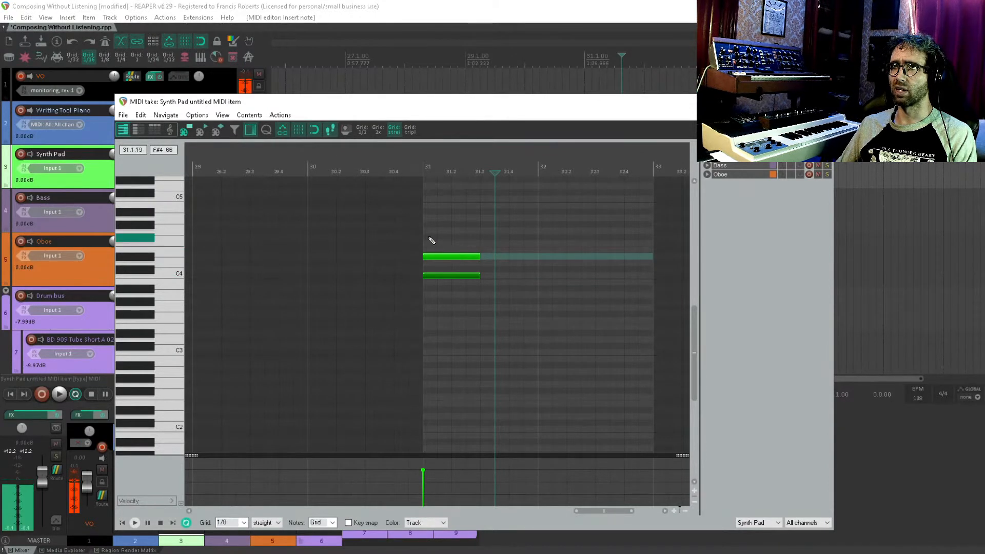
{"action": "left_click", "coordinate": [431, 231]}
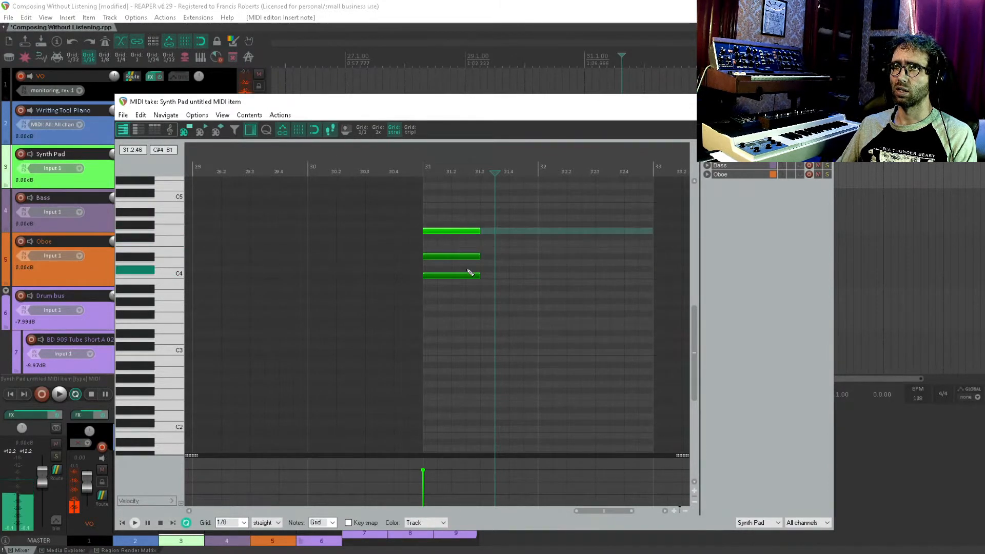
Step: Move the MIDI editor below the Bass track and lengthen the three chord notes to 31.4.00
{"action": "scroll", "coordinate": [479, 218], "scroll_direction": "up", "scroll_amount": 1}
{"action": "left_click_drag", "start_coordinate": [479, 219], "coordinate": [412, 262]}
{"action": "left_click_drag", "start_coordinate": [420, 302], "coordinate": [354, 373]}
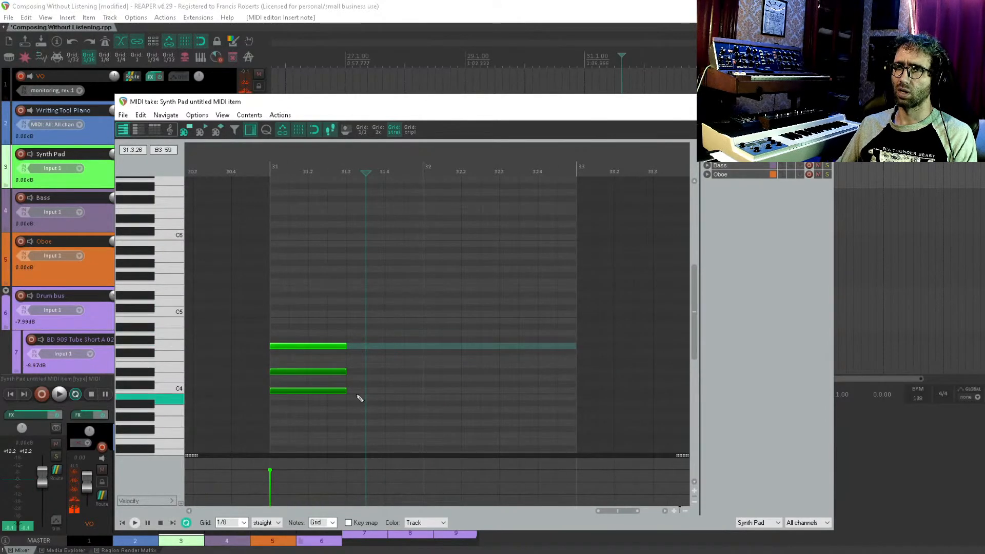
{"action": "left_click_drag", "start_coordinate": [437, 104], "coordinate": [437, 277]}
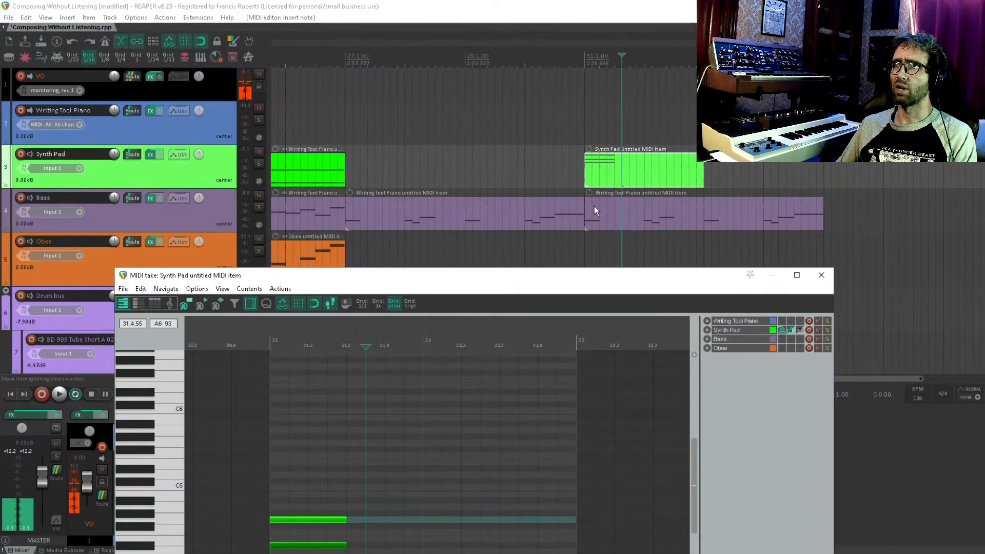
{"action": "scroll", "coordinate": [602, 206], "scroll_direction": "up", "scroll_amount": 2}
{"action": "left_click_drag", "start_coordinate": [683, 167], "coordinate": [540, 169]}
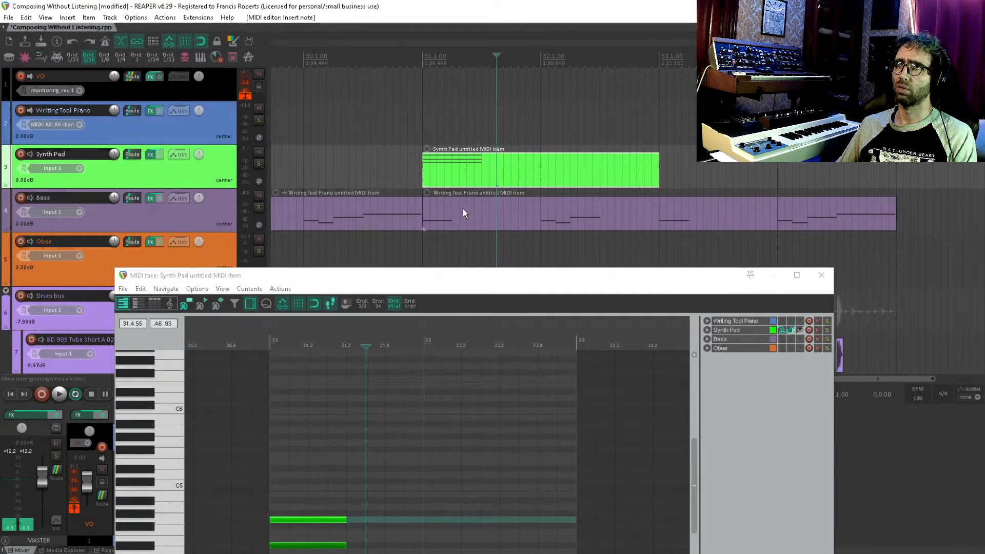
{"action": "left_click", "coordinate": [447, 286]}
{"action": "scroll", "coordinate": [429, 385], "scroll_direction": "down", "scroll_amount": 3}
{"action": "scroll", "coordinate": [400, 384], "scroll_direction": "down", "scroll_amount": 2}
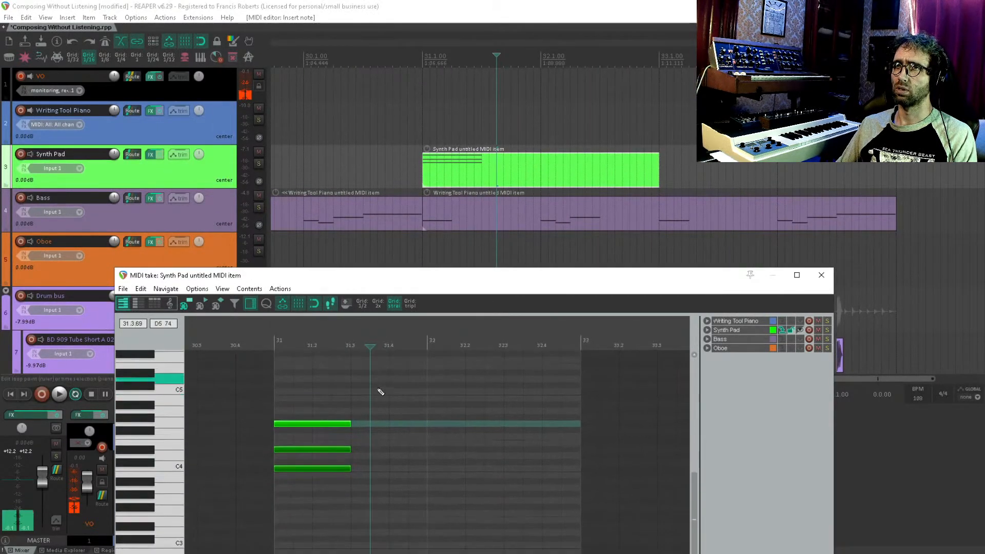
{"action": "left_click_drag", "start_coordinate": [350, 424], "coordinate": [311, 393]}
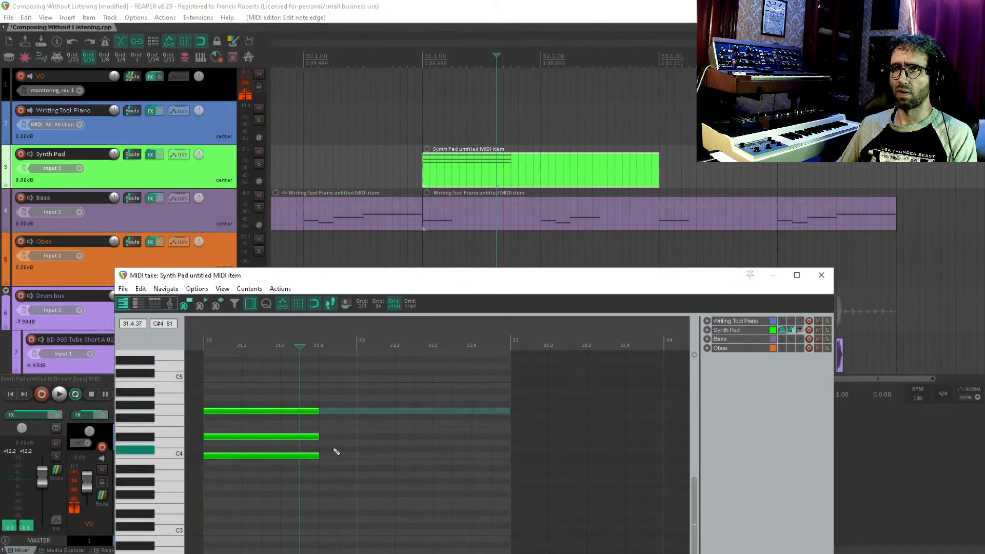
Step: Add a second chord of D4, G4 and A#4 from 31.4.00 to 33.1.00, and raise its lowest note to D#4
{"action": "left_click_drag", "start_coordinate": [329, 445], "coordinate": [510, 444]}
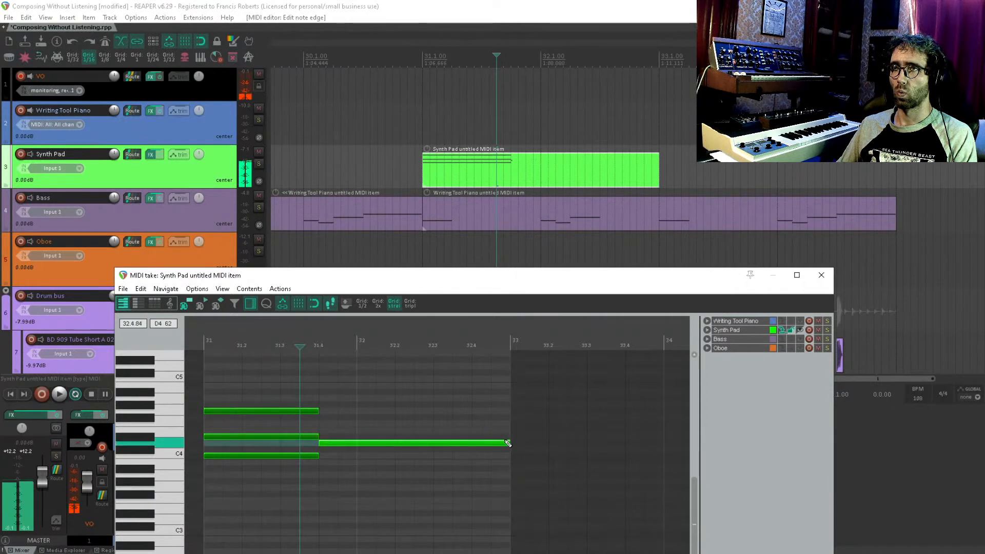
{"action": "left_click", "coordinate": [331, 425]}
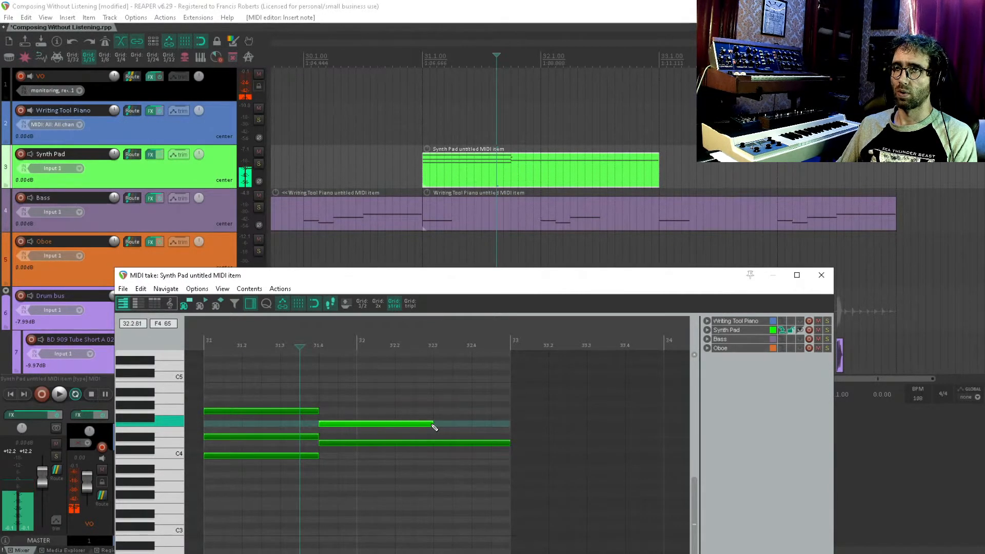
{"action": "left_click_drag", "start_coordinate": [498, 427], "coordinate": [468, 403]}
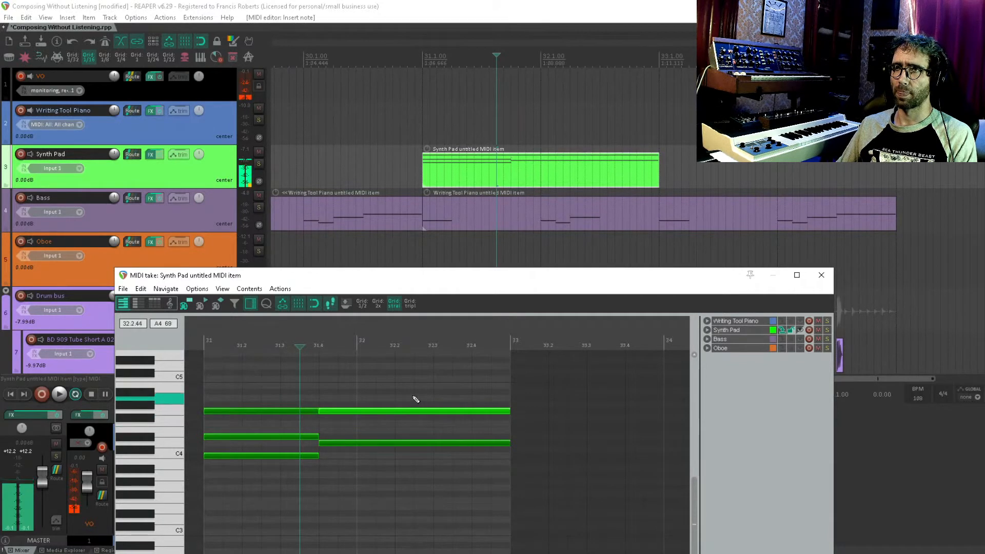
{"action": "left_click_drag", "start_coordinate": [331, 392], "coordinate": [510, 394]}
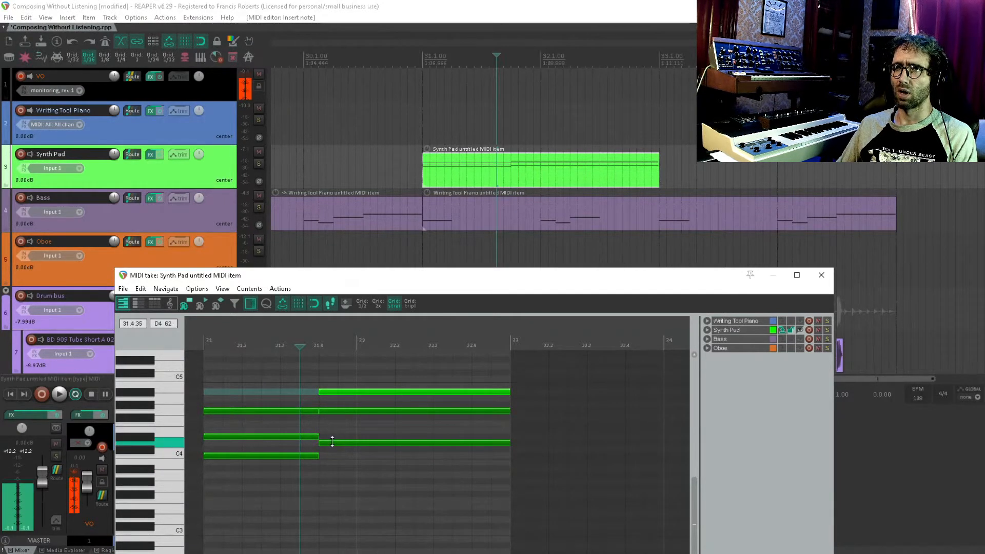
{"action": "left_click_drag", "start_coordinate": [335, 443], "coordinate": [337, 437]}
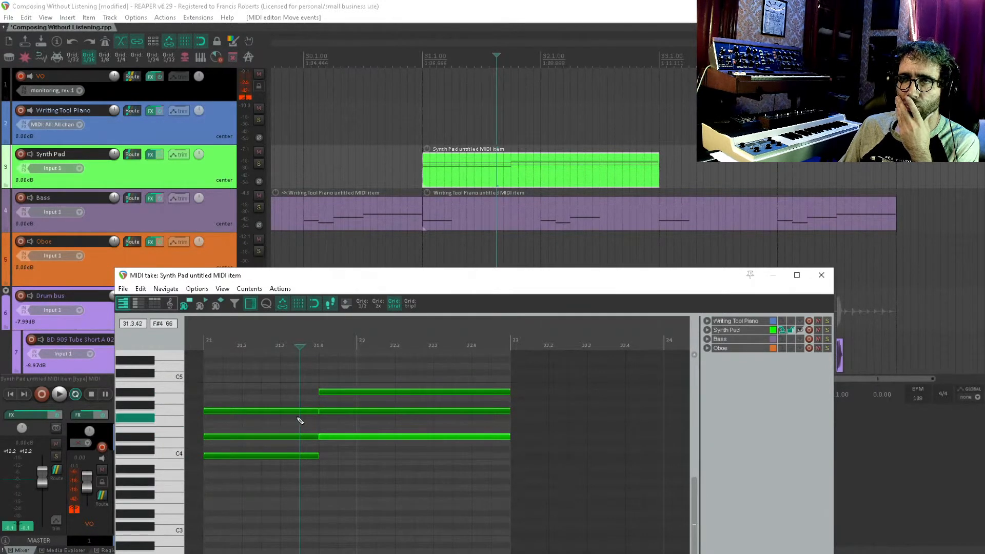
Step: Revoice the second pad chord by moving its A#4 down to C4 and its G4 up to G#4
{"action": "scroll", "coordinate": [501, 180], "scroll_direction": "right", "scroll_amount": 2}
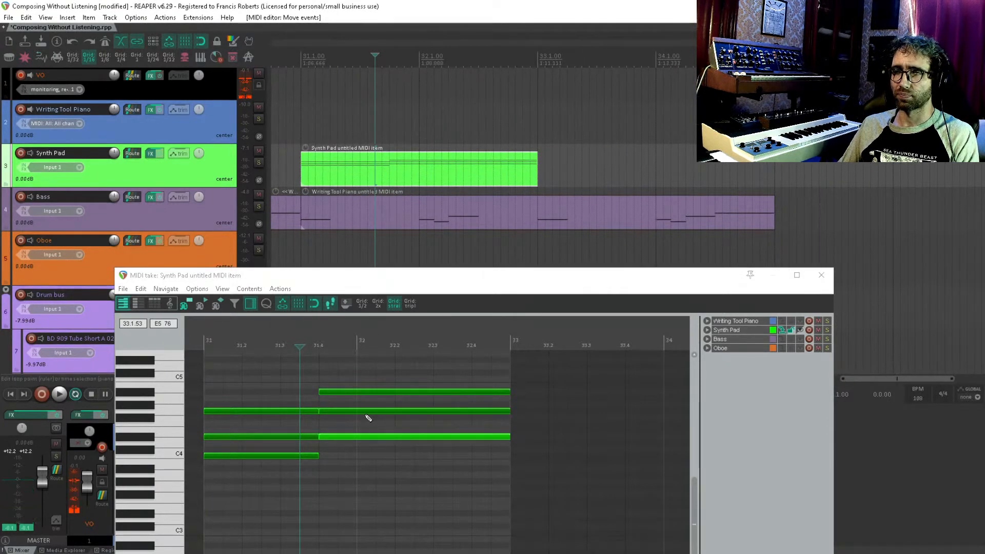
{"action": "left_click_drag", "start_coordinate": [360, 391], "coordinate": [363, 457]}
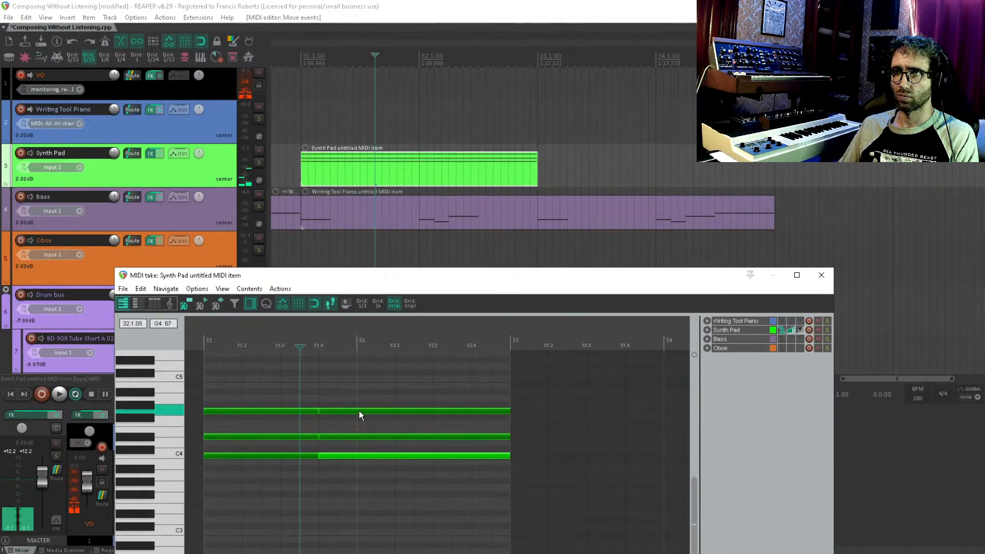
{"action": "left_click_drag", "start_coordinate": [359, 410], "coordinate": [360, 405]}
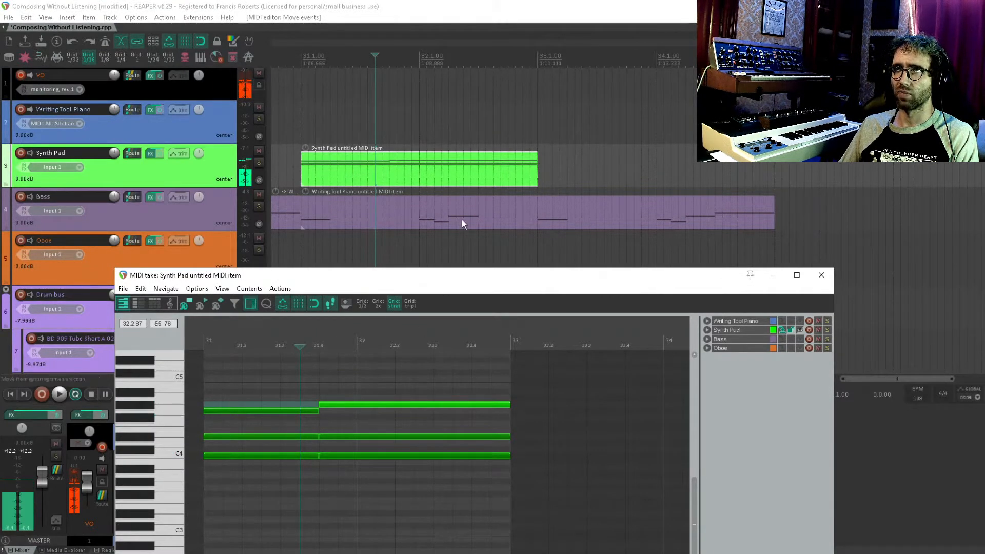
Step: Copy the Synth Pad item to 33.1.00 and place the edit cursor at the bass note change at 34.3.00
{"action": "left_click_drag", "start_coordinate": [462, 220], "coordinate": [431, 198]}
{"action": "left_click", "coordinate": [407, 151]}
{"action": "left_click_drag", "start_coordinate": [397, 149], "coordinate": [622, 163]}
{"action": "left_click", "coordinate": [682, 149]}
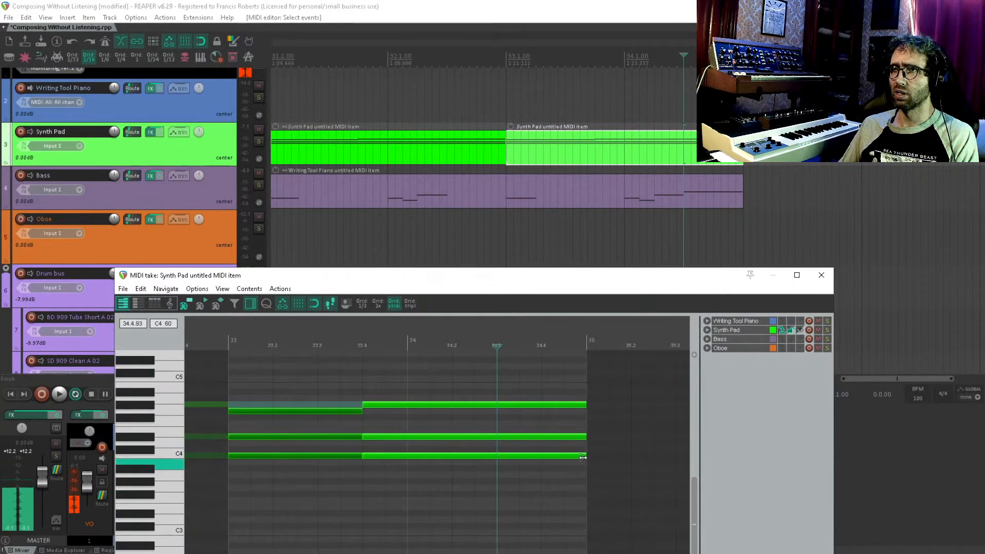
Step: End the copy's second chord at 34.3.00, add D4, F#4 and A4 up to 35.1.00, and close the MIDI editor
{"action": "mouse_move", "coordinate": [585, 456]}
{"action": "left_mouse_down"}
{"action": "mouse_move", "coordinate": [498, 447]}
{"action": "mouse_move", "coordinate": [563, 418]}
{"action": "left_mouse_up"}
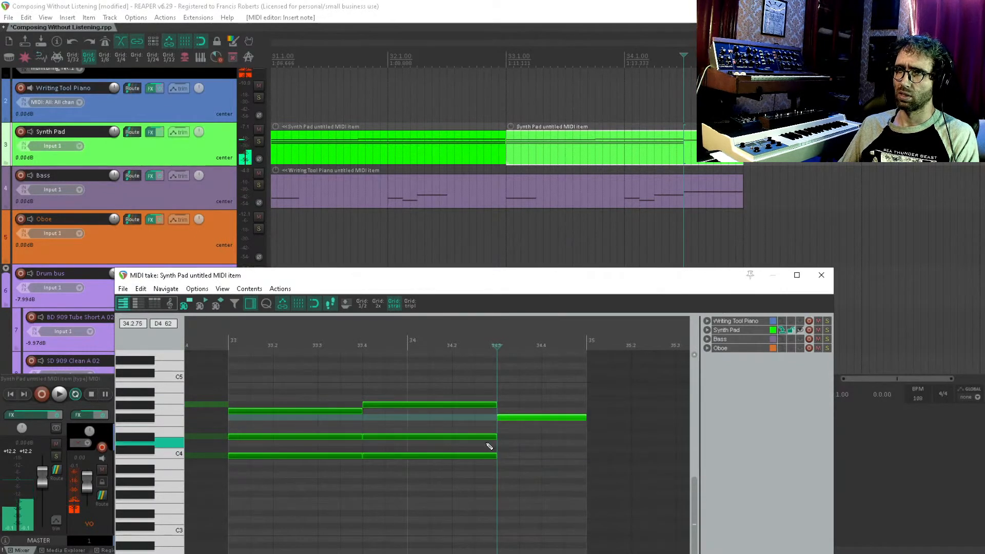
{"action": "left_click_drag", "start_coordinate": [500, 450], "coordinate": [582, 444]}
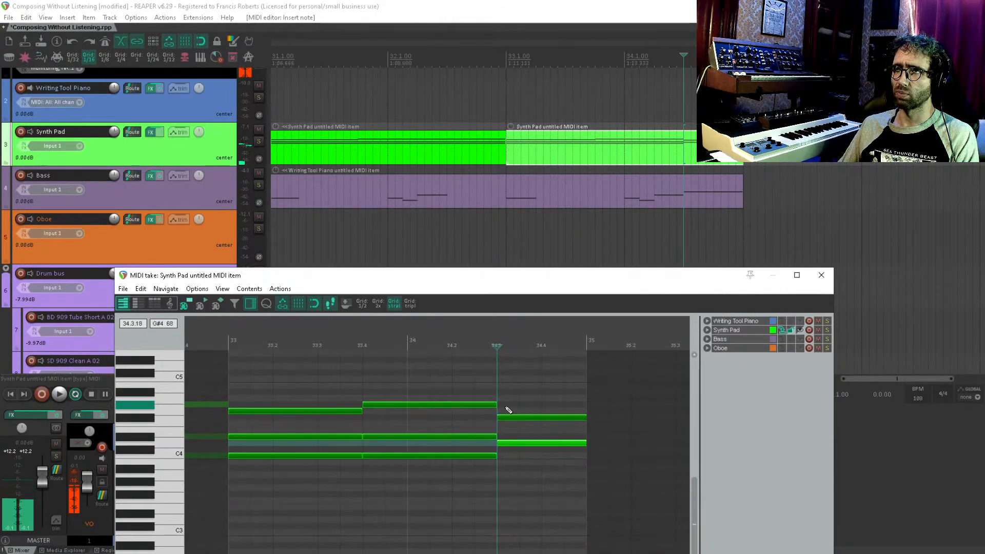
{"action": "left_click_drag", "start_coordinate": [505, 398], "coordinate": [516, 401]}
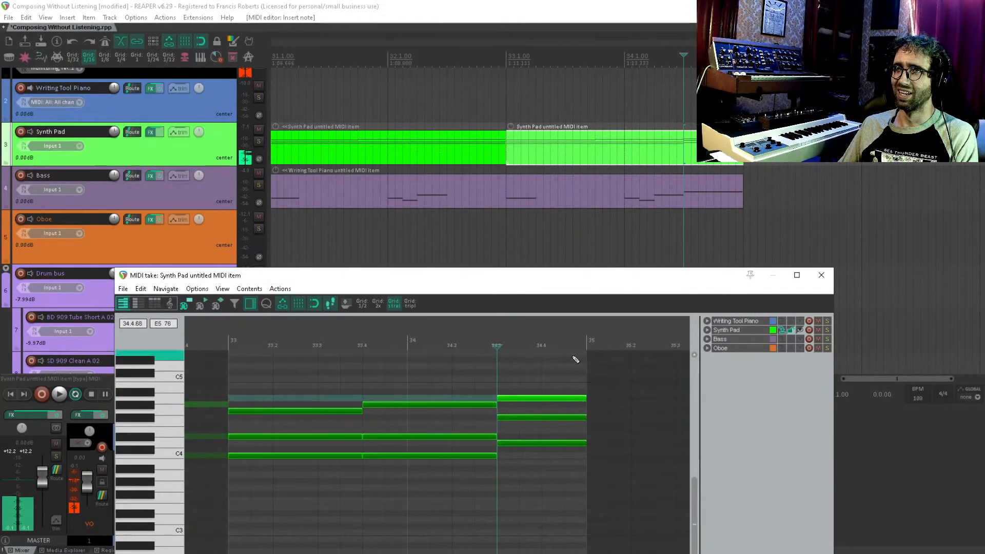
{"action": "key", "text": "Escape"}
Step: Set a time selection from 31.1.00 to 35.1.00, move the edit cursor to 31.1.00 and save the project
{"action": "scroll", "coordinate": [604, 225], "scroll_direction": "down", "scroll_amount": 3}
{"action": "left_click_drag", "start_coordinate": [630, 224], "coordinate": [586, 205]}
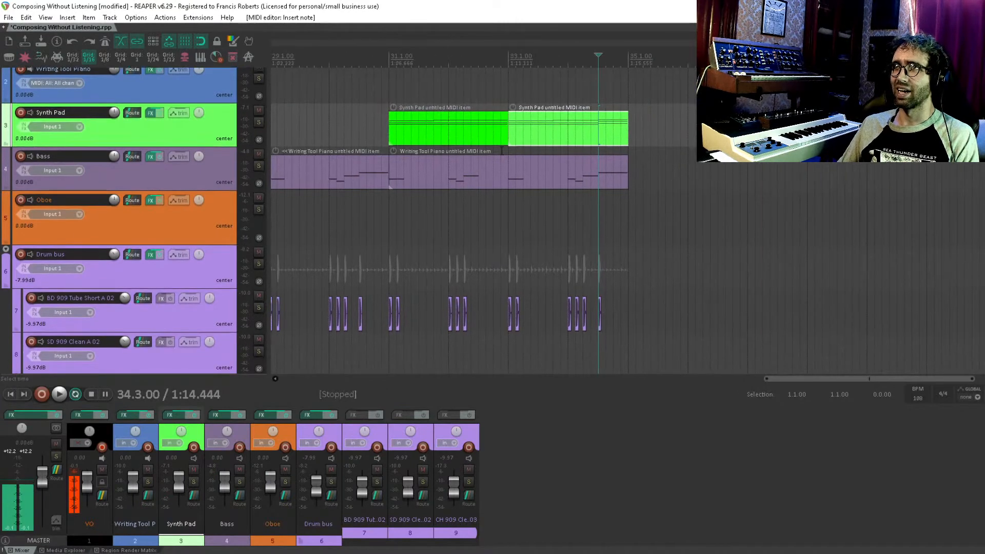
{"action": "left_click", "coordinate": [488, 177]}
{"action": "scroll", "coordinate": [472, 174], "scroll_direction": "up", "scroll_amount": 1}
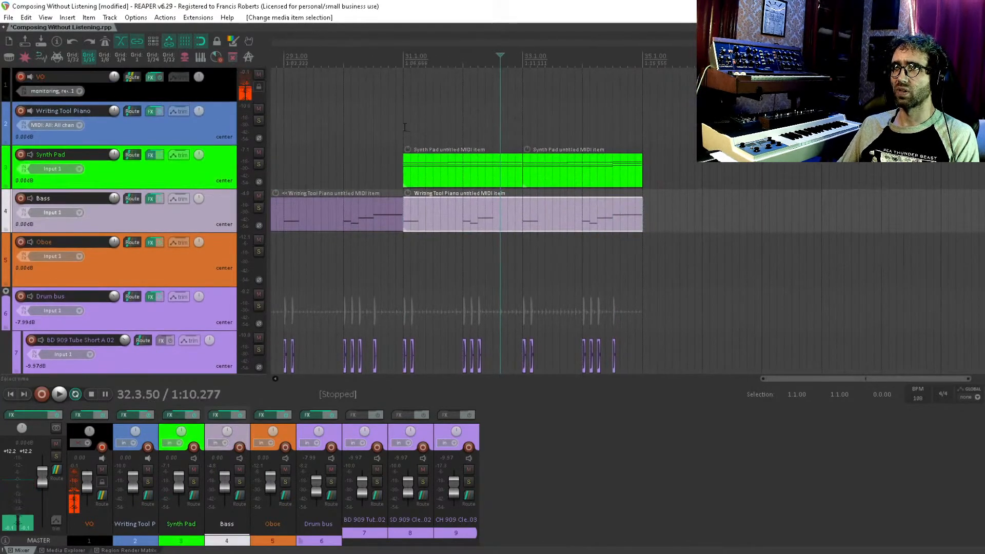
{"action": "left_click_drag", "start_coordinate": [405, 127], "coordinate": [642, 129]}
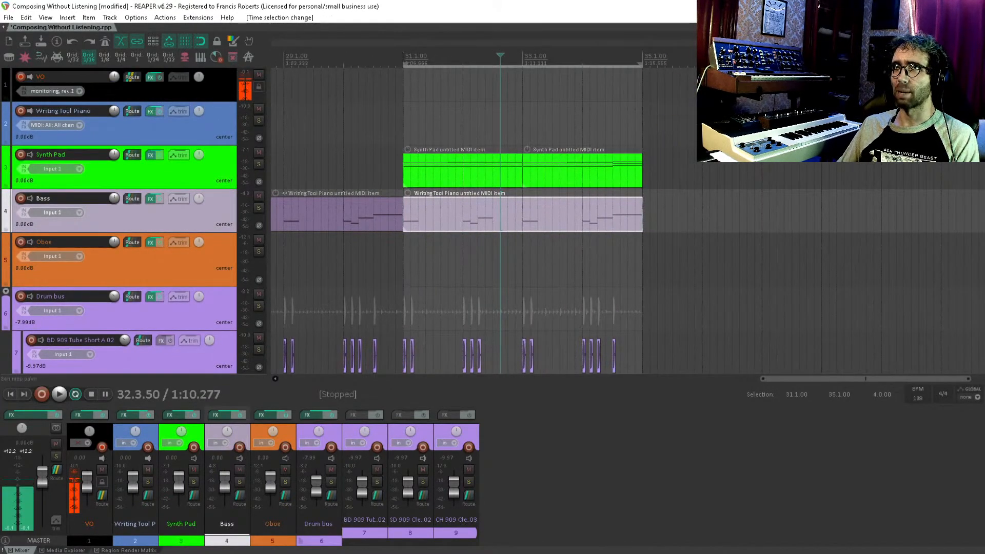
{"action": "left_click", "coordinate": [405, 229]}
{"action": "left_click_drag", "start_coordinate": [447, 156], "coordinate": [462, 163]}
{"action": "key", "text": "ctrl+s"}
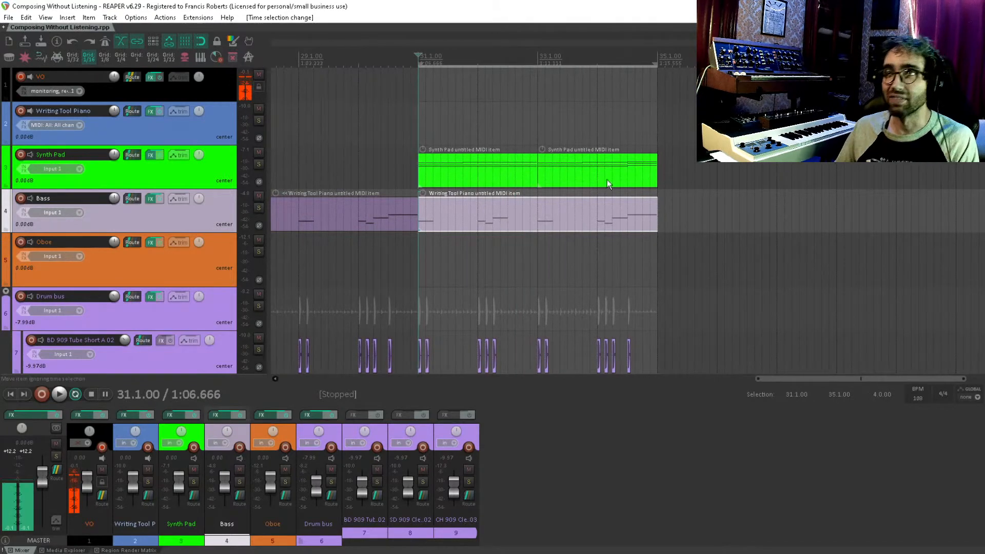
Step: Play back the section from bar 31 with the new pad chords and clear the time selection
{"action": "left_click_drag", "start_coordinate": [607, 179], "coordinate": [550, 119]}
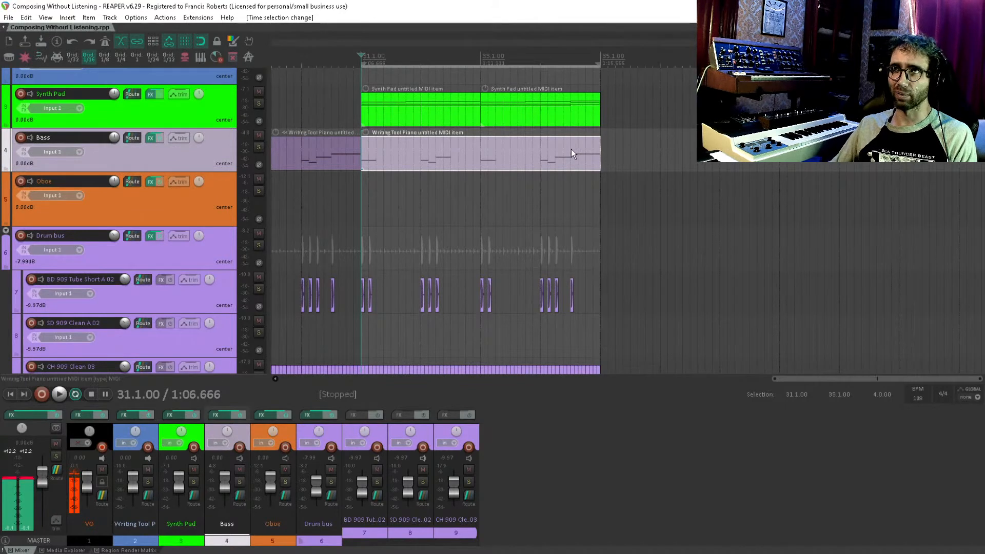
{"action": "key", "text": "space"}
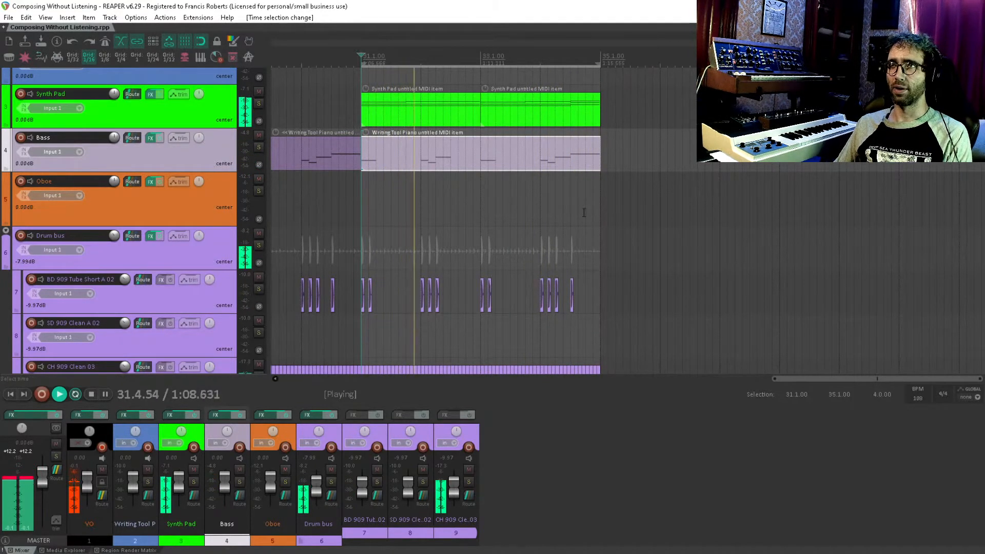
{"action": "key", "text": "space"}
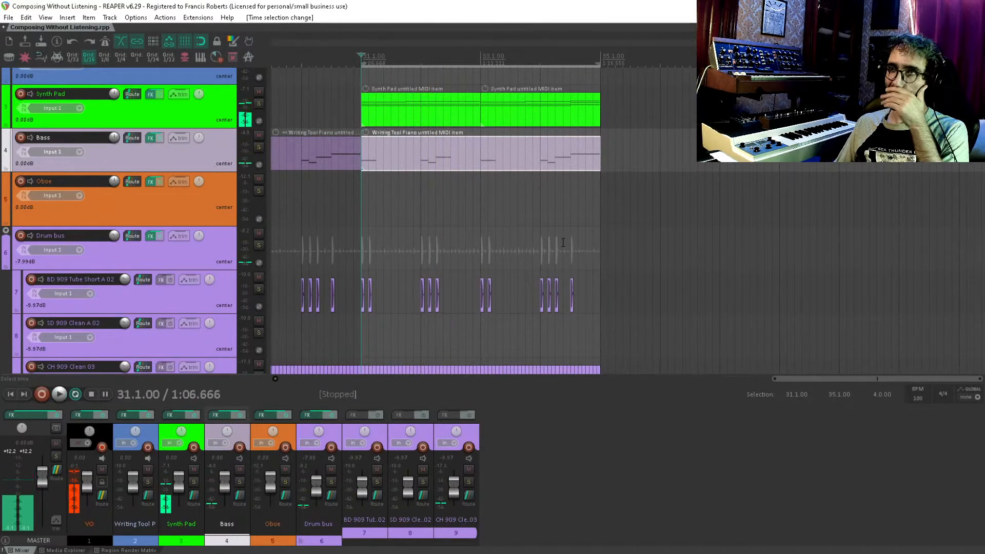
{"action": "left_click_drag", "start_coordinate": [534, 257], "coordinate": [519, 269]}
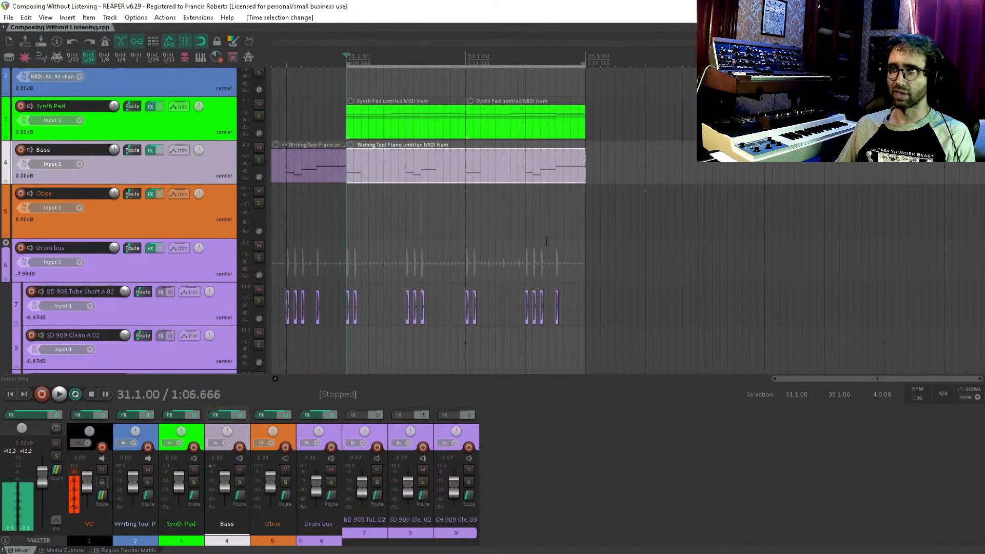
{"action": "left_click_drag", "start_coordinate": [552, 239], "coordinate": [664, 276]}
{"action": "scroll", "coordinate": [663, 276], "scroll_direction": "down", "scroll_amount": 3}
{"action": "key", "text": "Escape"}
{"action": "scroll", "coordinate": [561, 240], "scroll_direction": "down", "scroll_amount": 3}
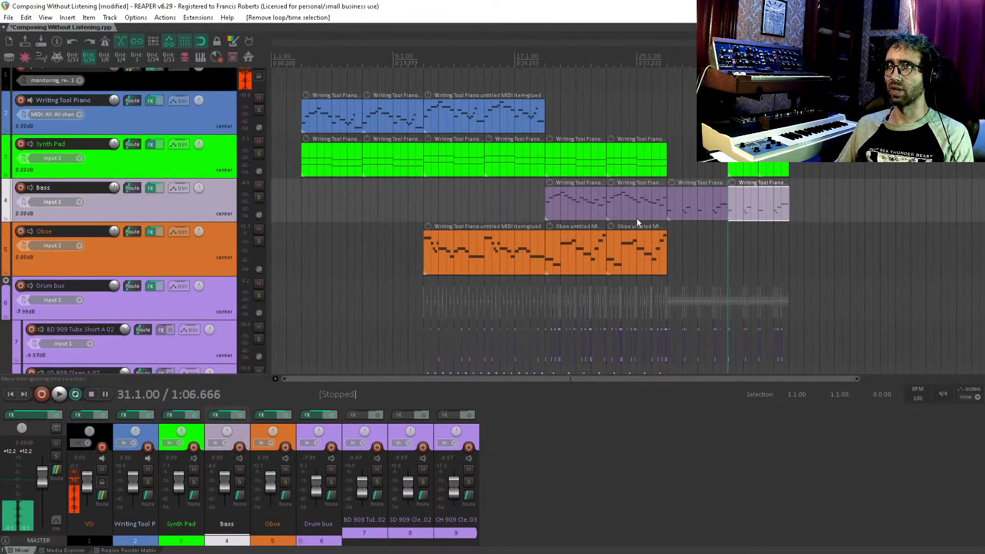
Step: Select all Synth Pad, Bass and drum items from 31.1.00 to 35.1.00, duplicate them directly after, and save the project
{"action": "scroll", "coordinate": [638, 222], "scroll_direction": "up", "scroll_amount": 6}
{"action": "left_click_drag", "start_coordinate": [597, 205], "coordinate": [411, 146]}
{"action": "scroll", "coordinate": [579, 154], "scroll_direction": "down", "scroll_amount": 2}
{"action": "left_click_drag", "start_coordinate": [578, 154], "coordinate": [650, 178]}
{"action": "scroll", "coordinate": [670, 154], "scroll_direction": "down", "scroll_amount": 1}
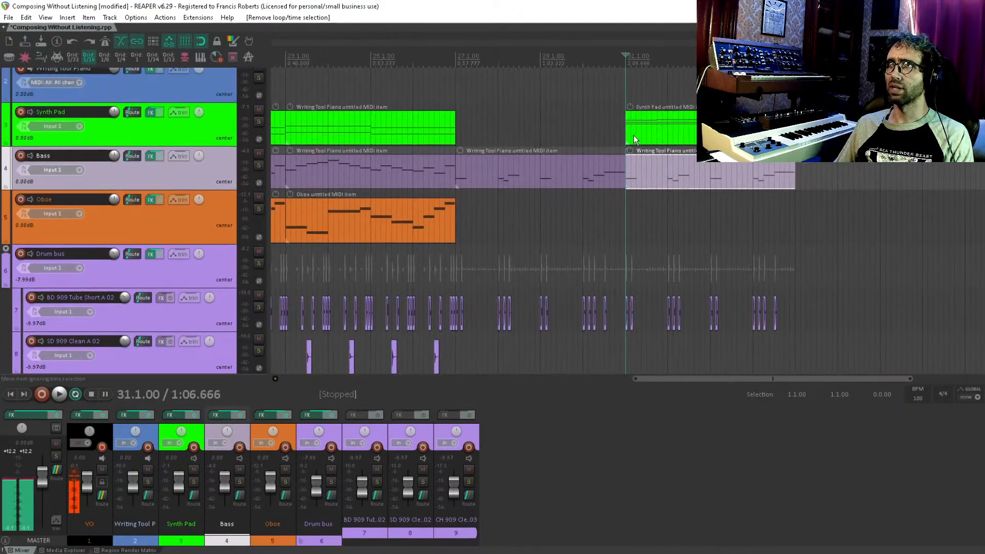
{"action": "mouse_move", "coordinate": [830, 103]}
{"action": "left_mouse_down"}
{"action": "mouse_move", "coordinate": [643, 321]}
{"action": "mouse_move", "coordinate": [629, 319]}
{"action": "mouse_move", "coordinate": [626, 346]}
{"action": "left_mouse_up"}
{"action": "scroll", "coordinate": [635, 309], "scroll_direction": "up", "scroll_amount": 8}
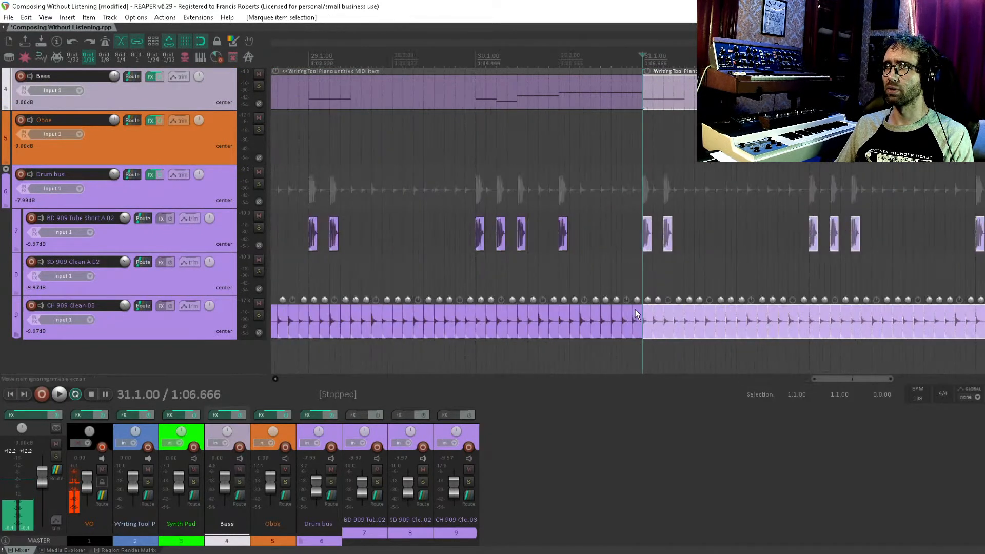
{"action": "scroll", "coordinate": [654, 306], "scroll_direction": "down", "scroll_amount": 8}
{"action": "left_click_drag", "start_coordinate": [654, 306], "coordinate": [593, 218]}
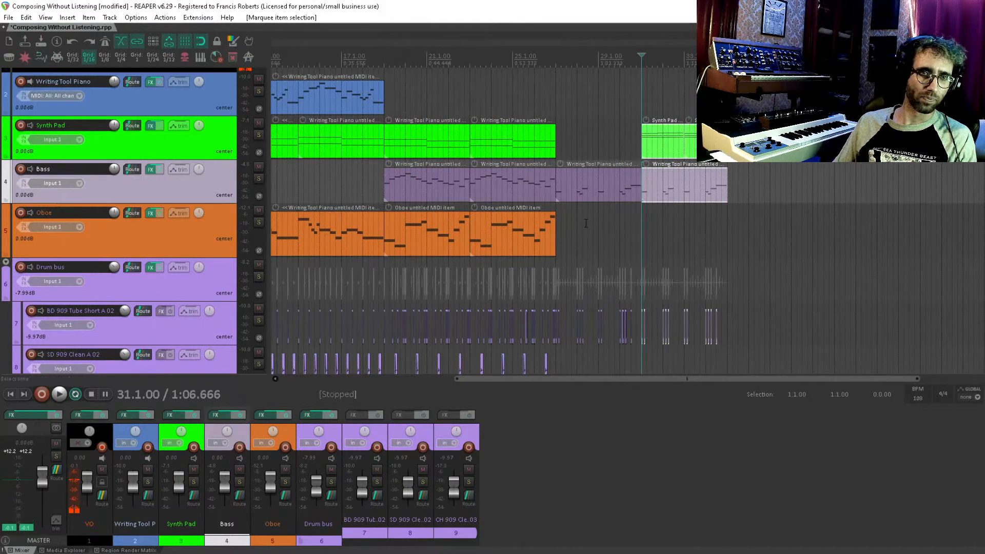
{"action": "left_click_drag", "start_coordinate": [629, 222], "coordinate": [554, 207]}
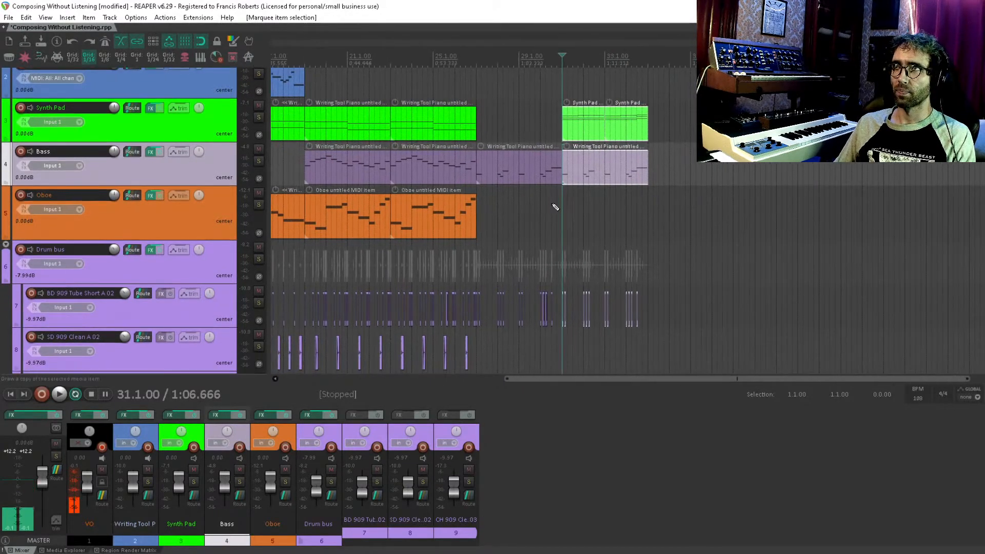
{"action": "key", "text": "ctrl+d"}
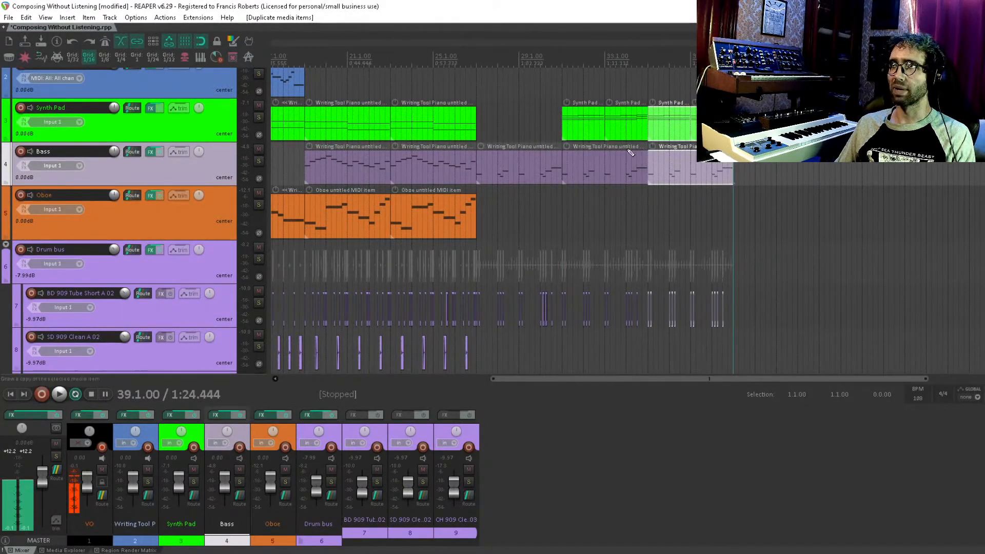
{"action": "key", "text": "ctrl+s"}
Step: Add the Waves J37 Stereo tape plugin to the end of the Synth Pad track's effects chain and close the chain
{"action": "left_click", "coordinate": [152, 133]}
{"action": "left_click", "coordinate": [149, 109]}
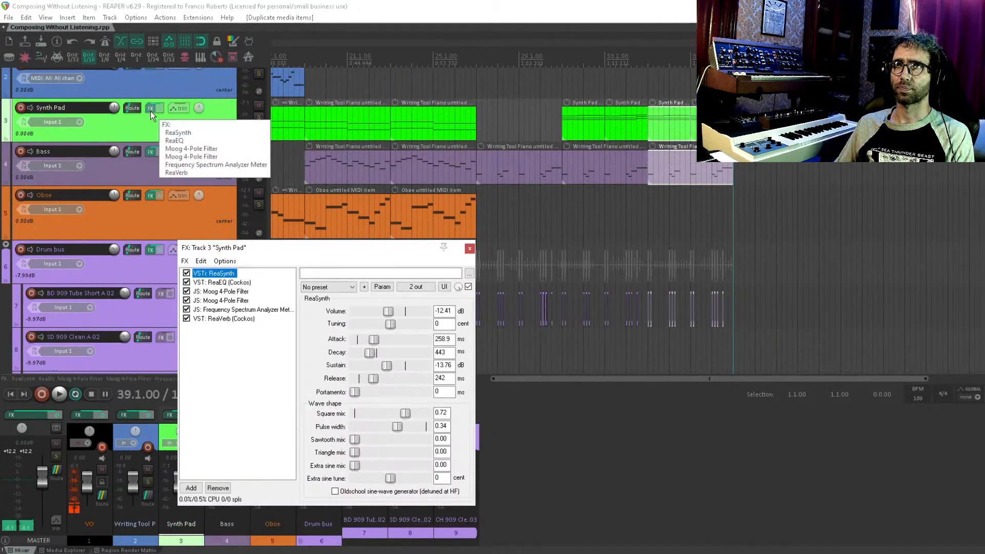
{"action": "double_click", "coordinate": [238, 348]}
{"action": "type", "text": "j3"}
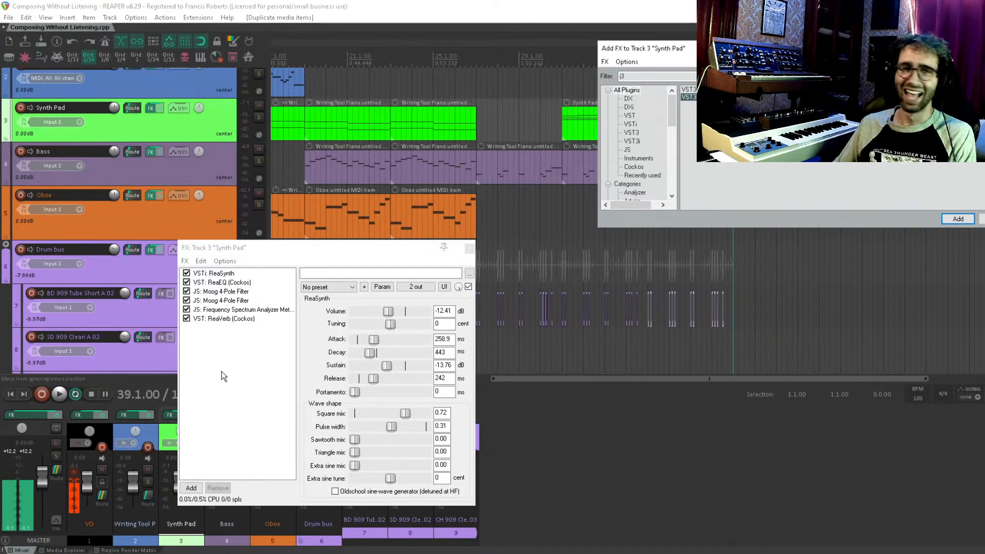
{"action": "key", "text": "Return"}
{"action": "key", "text": "Escape"}
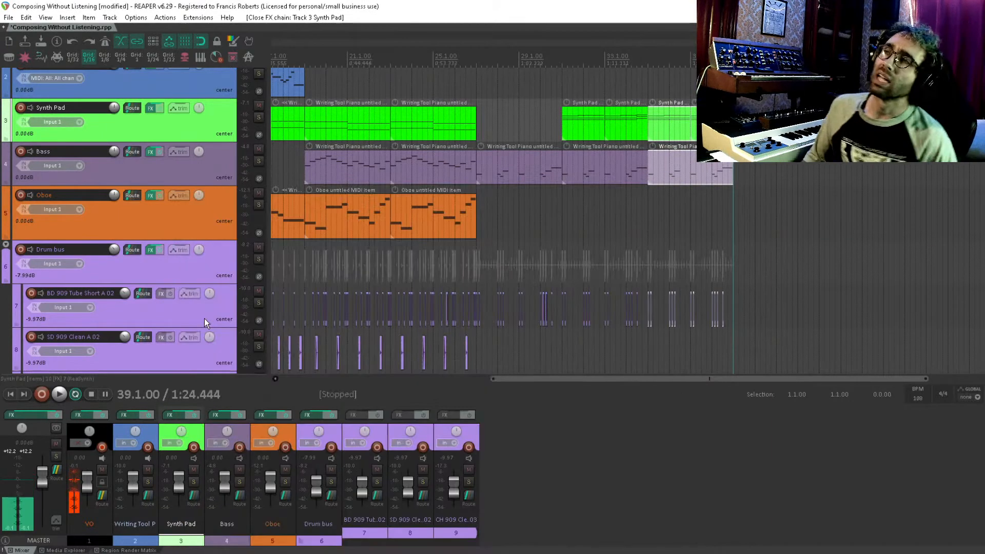
Step: Clear the item selection, place the edit cursor at 39.3.00 and save the project
{"action": "left_click", "coordinate": [744, 123]}
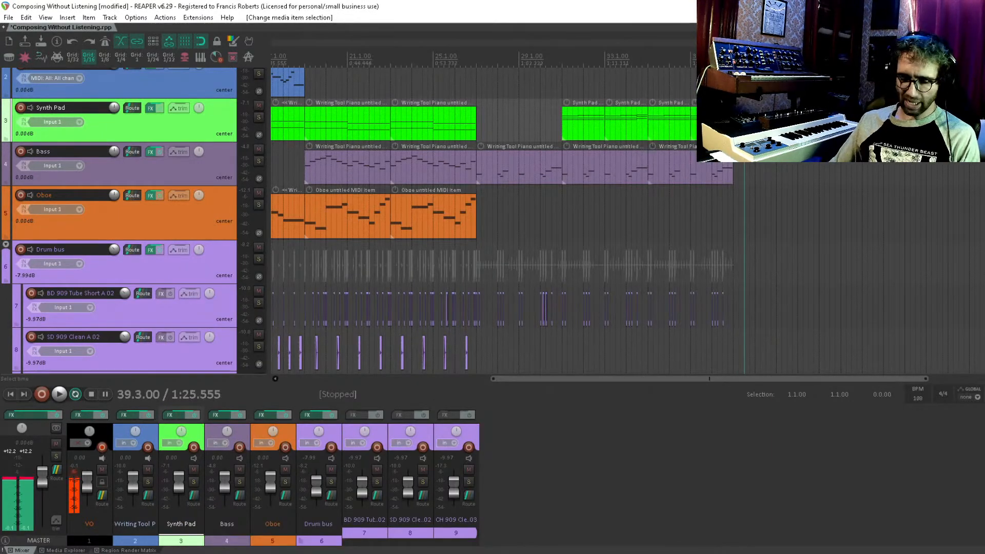
{"action": "scroll", "coordinate": [744, 123], "scroll_direction": "up", "scroll_amount": 6}
{"action": "left_click_drag", "start_coordinate": [642, 116], "coordinate": [768, 126]}
{"action": "key", "text": "ctrl+s"}
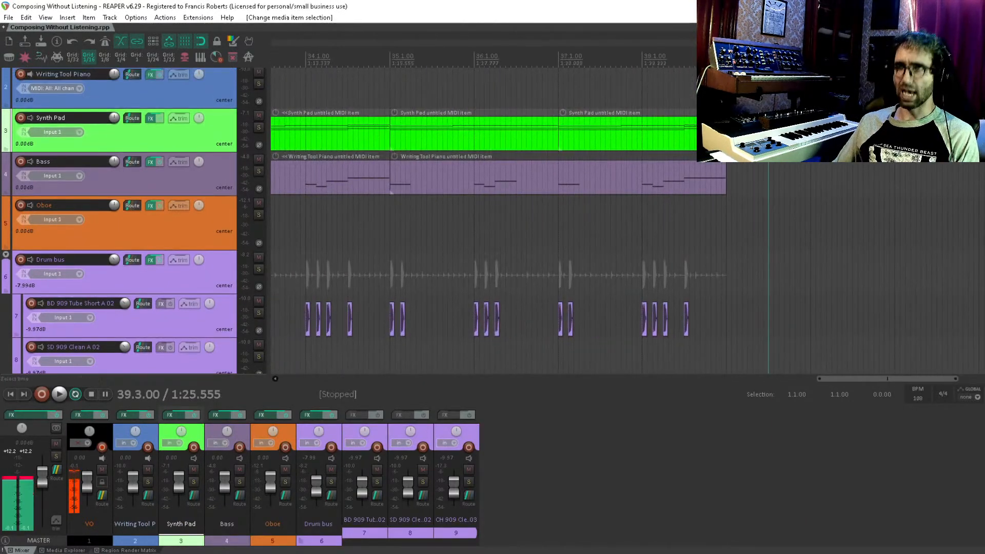
Step: Delete the D#4 notes from both chords in the Synth Pad item starting at 31.1.00
{"action": "scroll", "coordinate": [567, 187], "scroll_direction": "left", "scroll_amount": 10}
{"action": "scroll", "coordinate": [563, 194], "scroll_direction": "up", "scroll_amount": 1}
{"action": "left_click", "coordinate": [528, 174]}
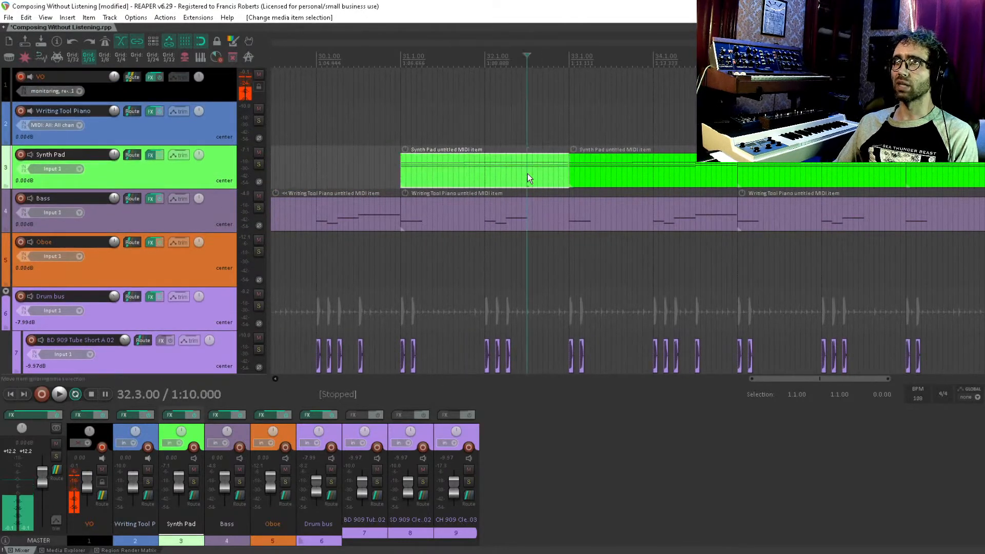
{"action": "double_click", "coordinate": [528, 178]}
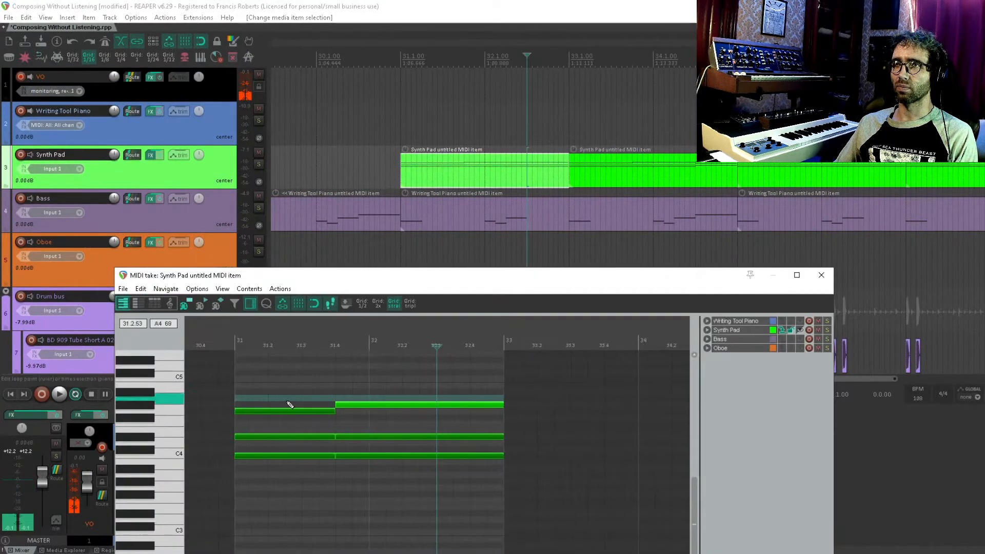
{"action": "left_click", "coordinate": [441, 436]}
{"action": "key", "text": "Delete"}
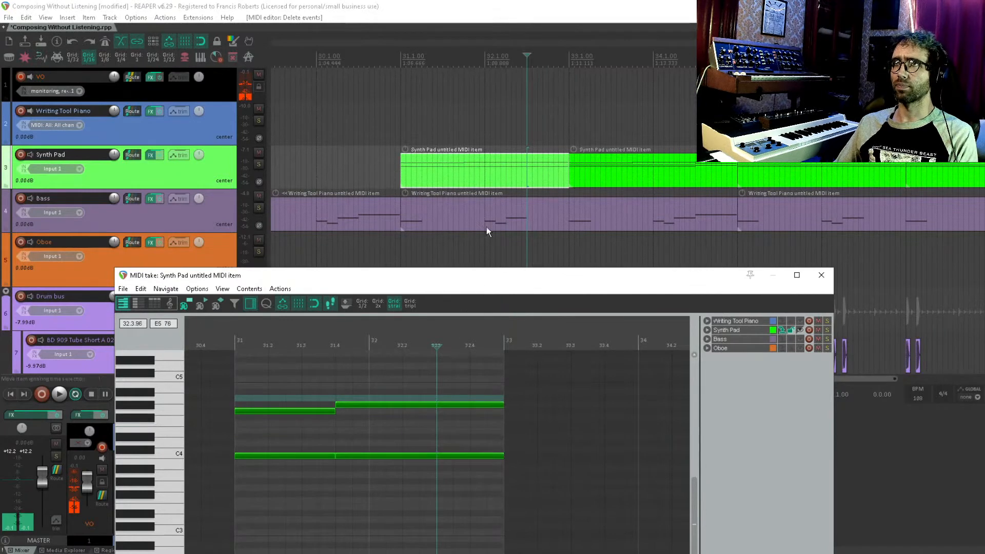
Step: Delete the D#4 notes and the last chord's F#4 from the Synth Pad item at 33.1.00, and close the MIDI editor
{"action": "double_click", "coordinate": [623, 167]}
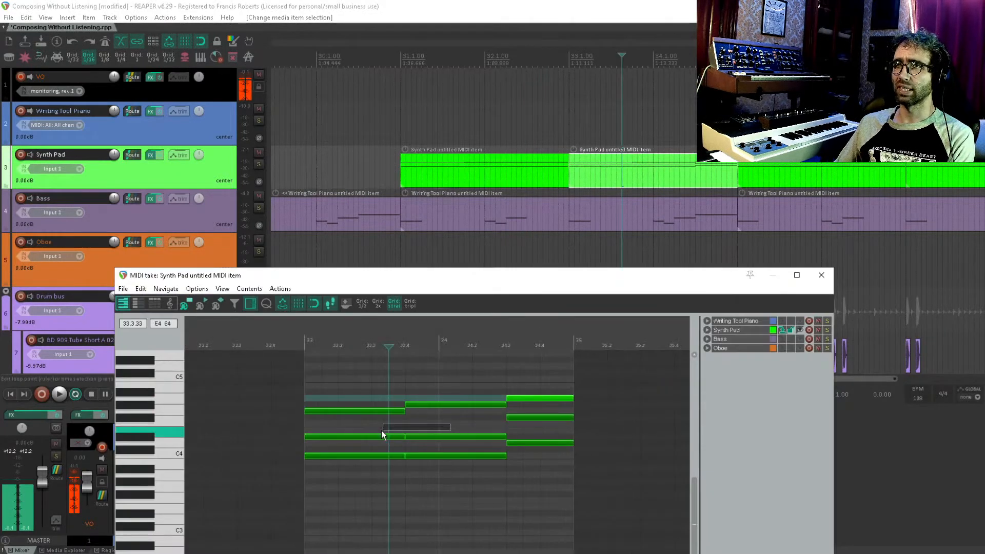
{"action": "left_click_drag", "start_coordinate": [381, 431], "coordinate": [385, 442]}
{"action": "key", "text": "Delete"}
{"action": "left_click", "coordinate": [530, 417]}
{"action": "key", "text": "Delete"}
{"action": "key", "text": "Escape"}
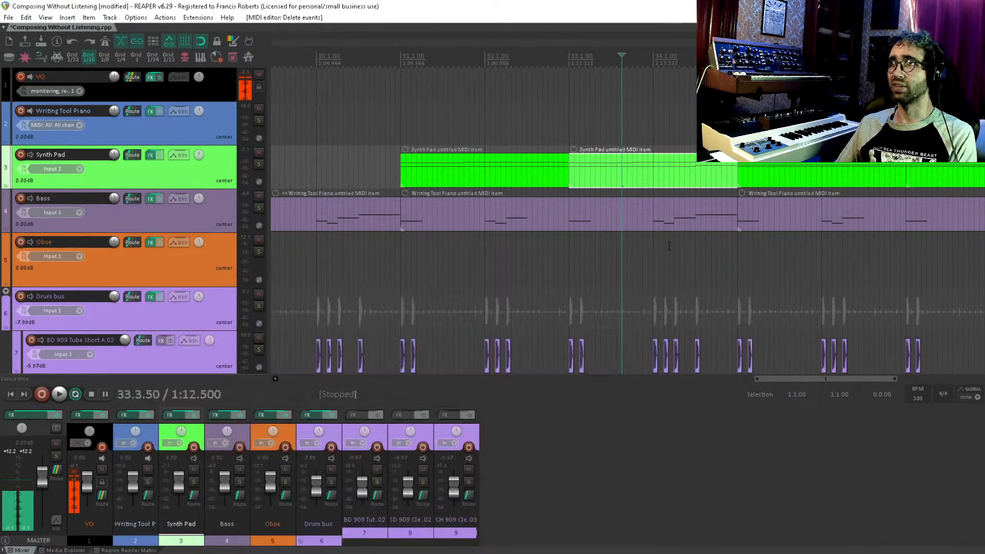
Step: Delete the D#4 notes from the Synth Pad item at 35.1.00 and close the MIDI editor
{"action": "double_click", "coordinate": [768, 172]}
{"action": "left_click_drag", "start_coordinate": [352, 423], "coordinate": [313, 443]}
{"action": "key", "text": "Delete"}
{"action": "scroll", "coordinate": [385, 424], "scroll_direction": "down", "scroll_amount": 2}
{"action": "left_click", "coordinate": [822, 276]}
Step: Delete the D#4 notes from the Synth Pad item at 37.1.00 and close the MIDI editor
{"action": "scroll", "coordinate": [928, 193], "scroll_direction": "right", "scroll_amount": 4}
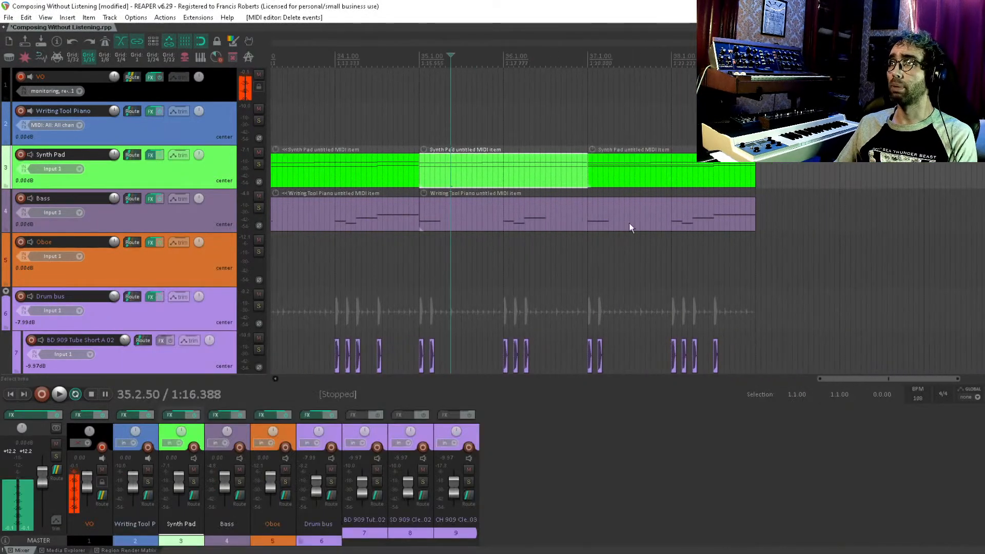
{"action": "double_click", "coordinate": [652, 174]}
{"action": "left_click_drag", "start_coordinate": [354, 428], "coordinate": [299, 440]}
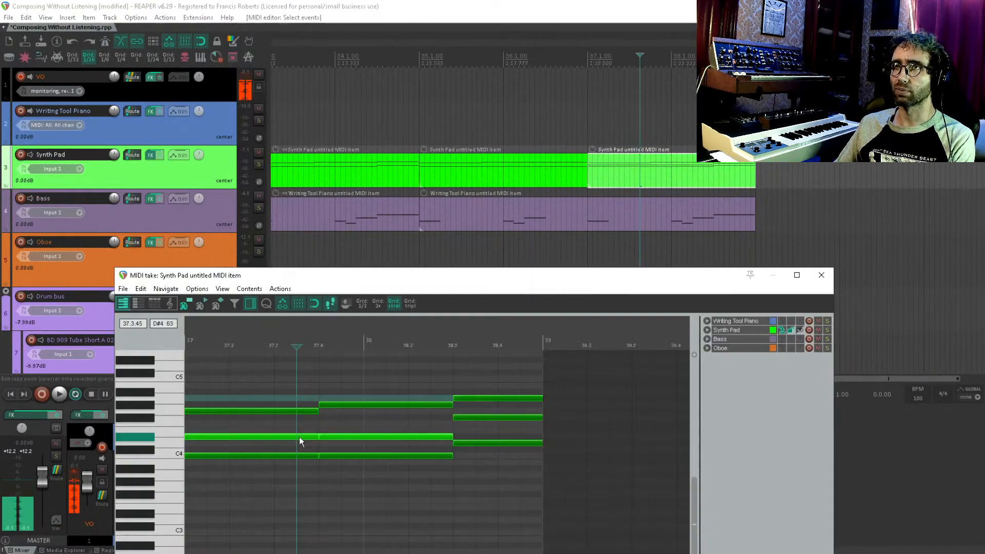
{"action": "key", "text": "Delete"}
{"action": "key", "text": "Escape"}
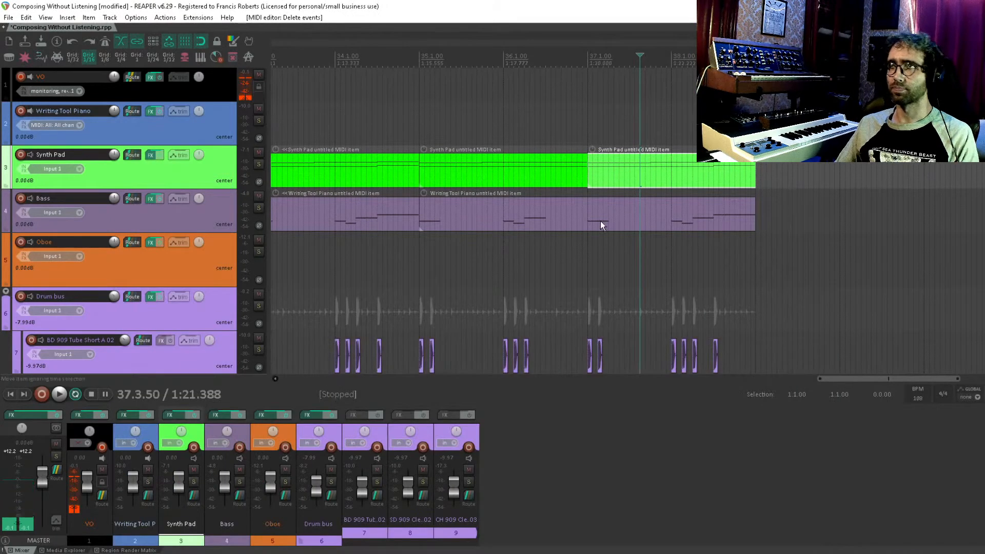
Step: Select the Oboe track with the edit cursor at 37.1.50 and save the project
{"action": "left_click_drag", "start_coordinate": [603, 224], "coordinate": [564, 246]}
{"action": "left_click", "coordinate": [607, 259]}
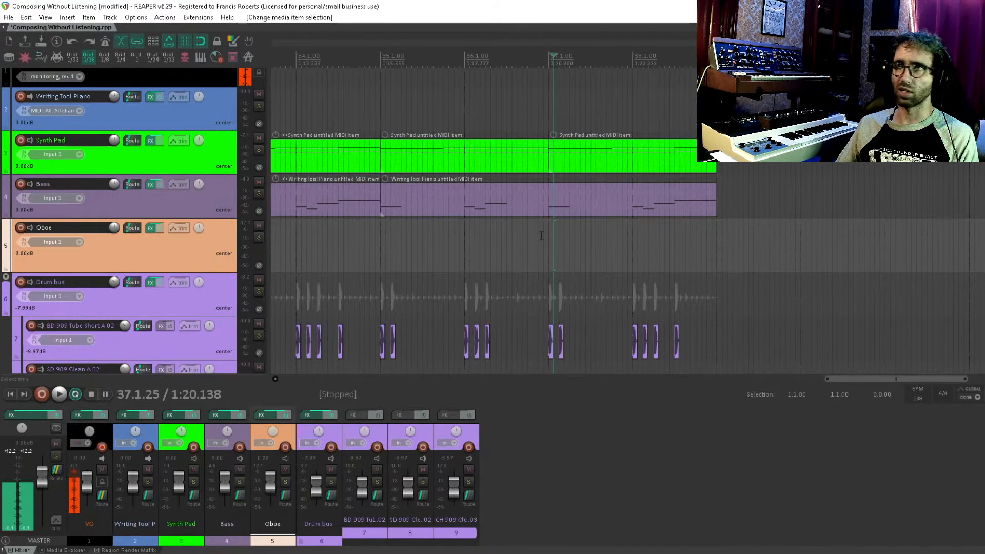
{"action": "left_click", "coordinate": [562, 234]}
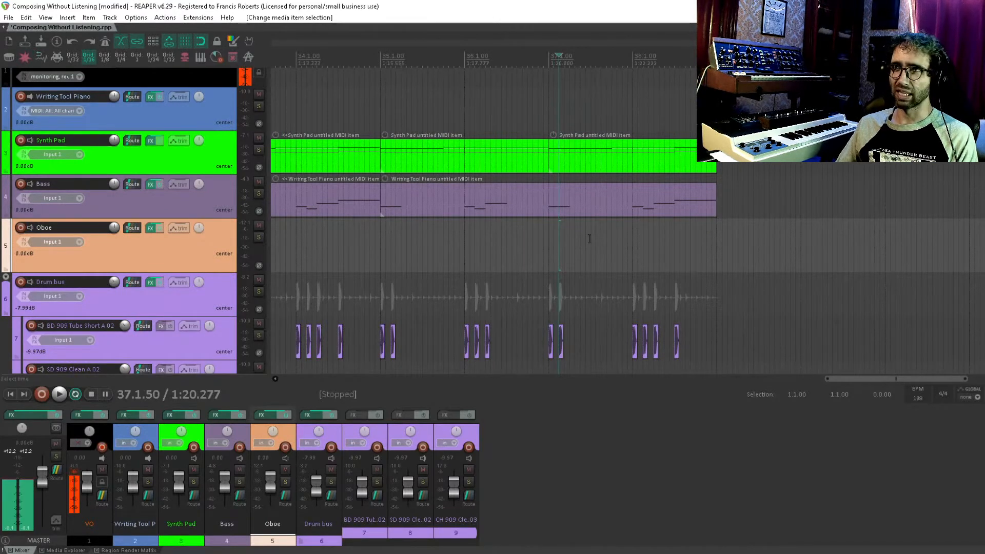
{"action": "key", "text": "ctrl+s"}
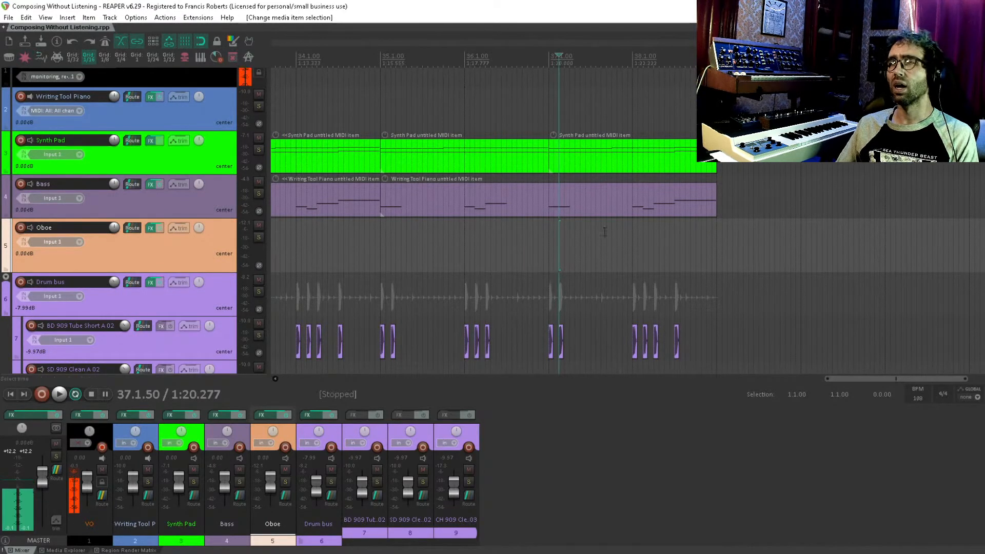
Step: Play back the section from 31.1.00 to check the thinned pad chords, stopping after bar 35 begins
{"action": "scroll", "coordinate": [596, 248], "scroll_direction": "down", "scroll_amount": 3}
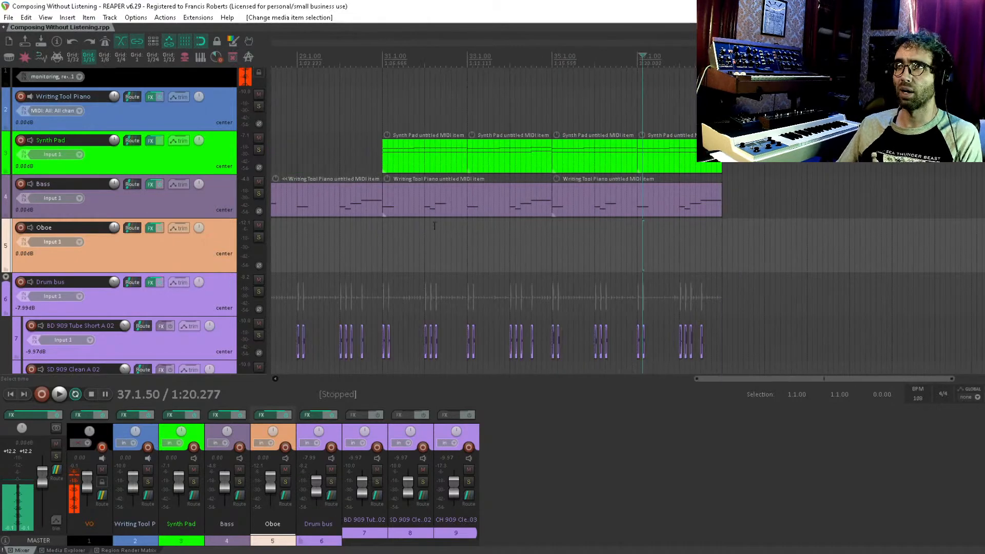
{"action": "scroll", "coordinate": [448, 156], "scroll_direction": "down", "scroll_amount": 1}
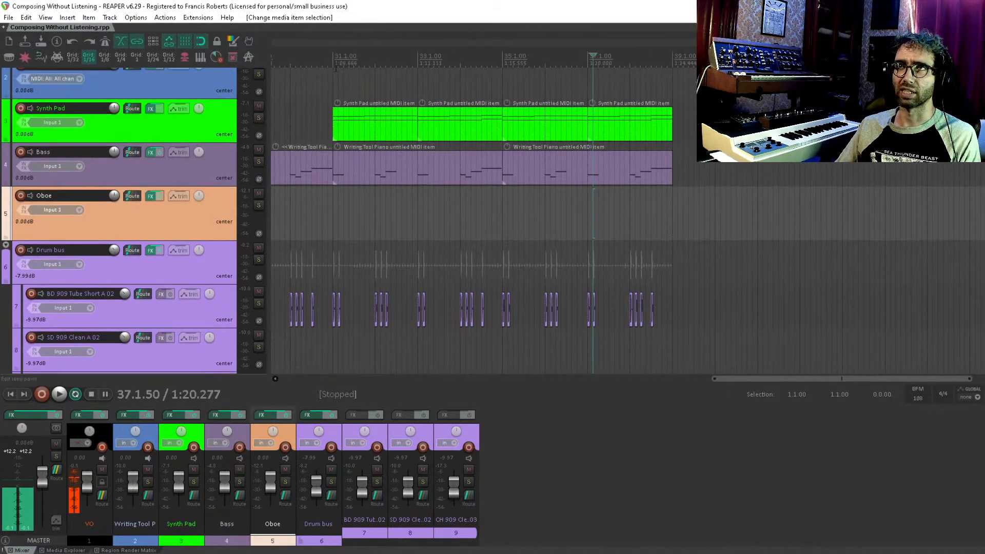
{"action": "left_click", "coordinate": [336, 69]}
{"action": "left_click_drag", "start_coordinate": [401, 163], "coordinate": [583, 180]}
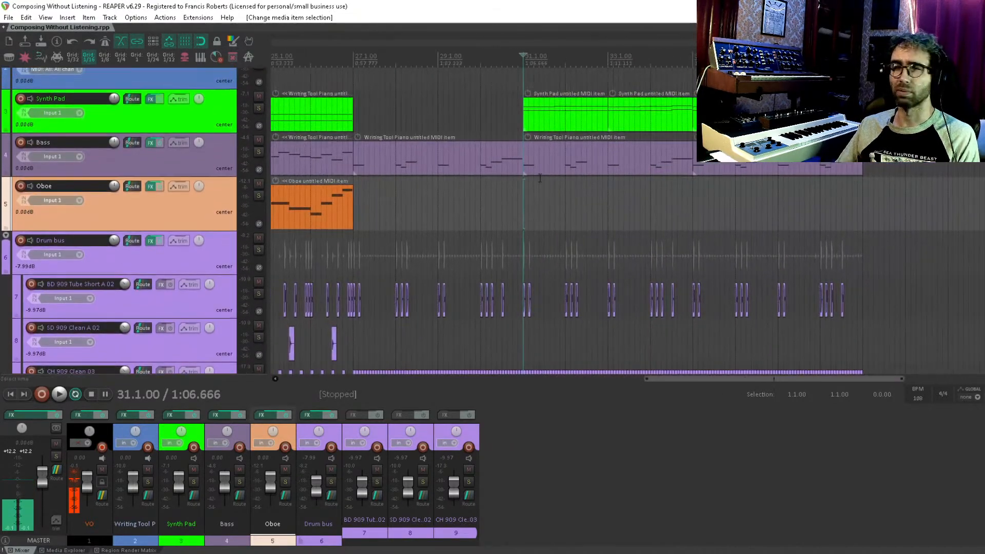
{"action": "key", "text": "space"}
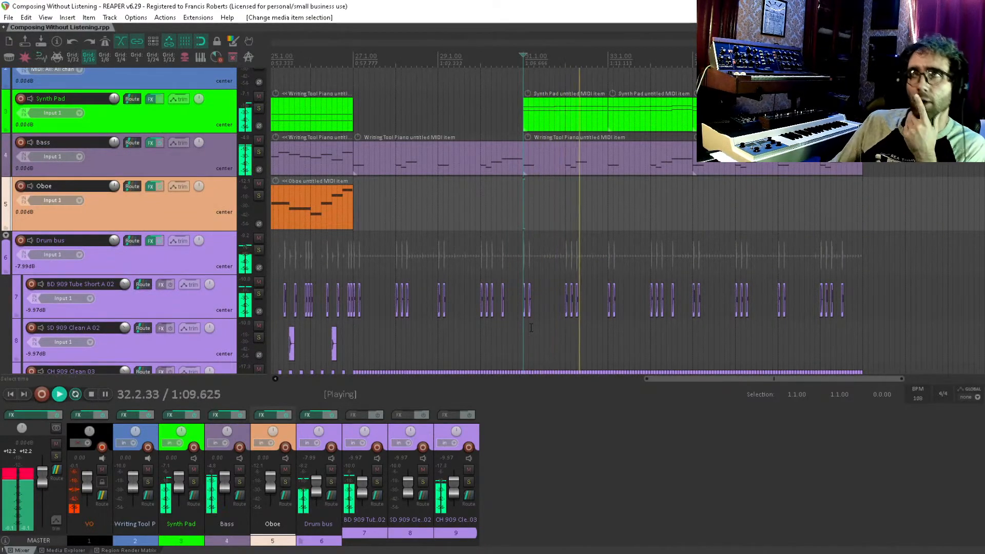
{"action": "left_click_drag", "start_coordinate": [670, 261], "coordinate": [551, 293]}
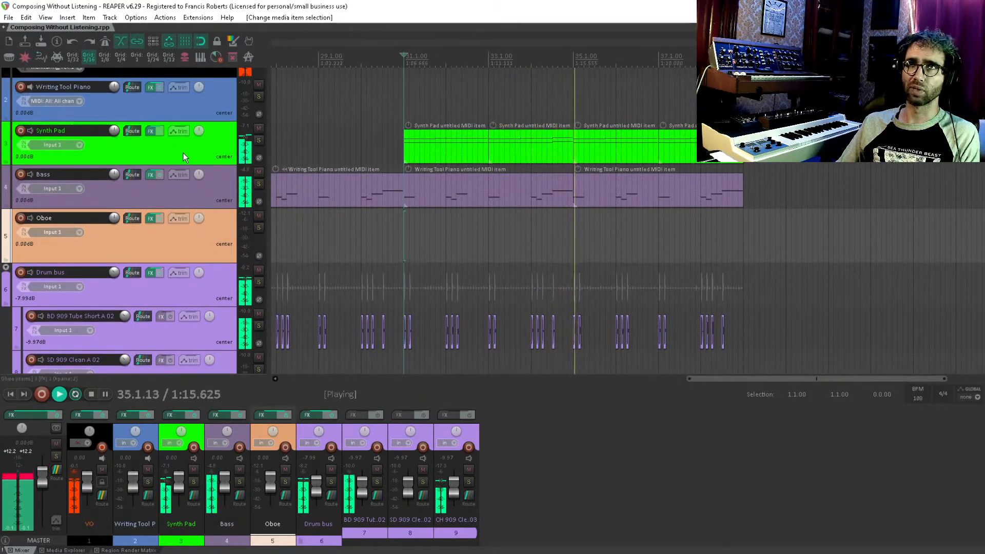
{"action": "key", "text": "space"}
Step: Add the Arturia Chorus JUN-6 plugin to the Synth Pad track's effects chain
{"action": "left_click", "coordinate": [162, 153]}
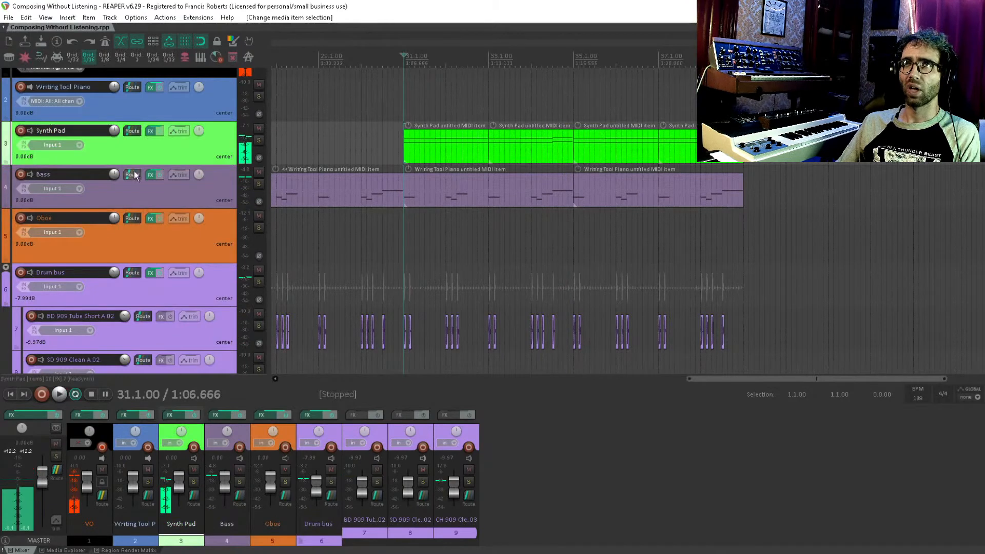
{"action": "left_click", "coordinate": [151, 131]}
{"action": "double_click", "coordinate": [210, 290]}
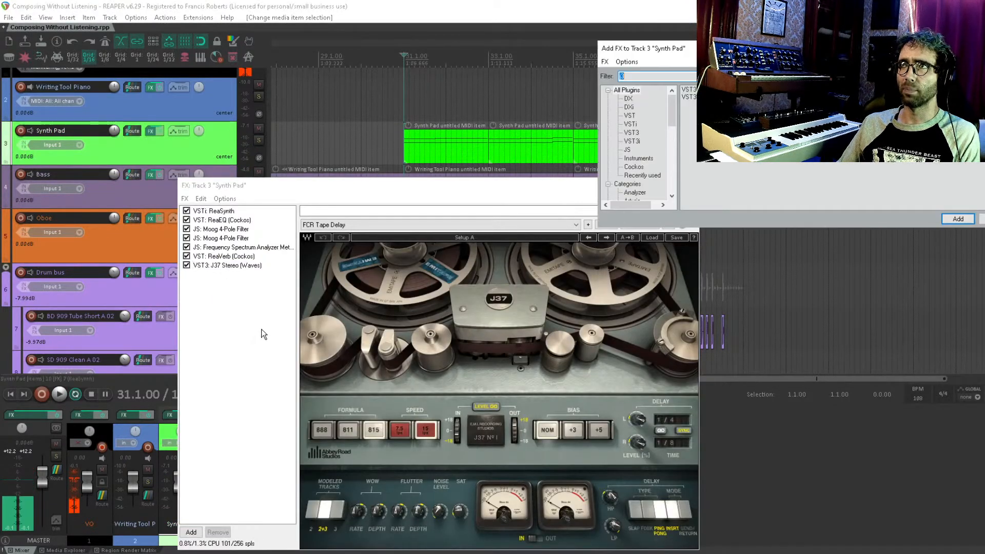
{"action": "type", "text": "ju"}
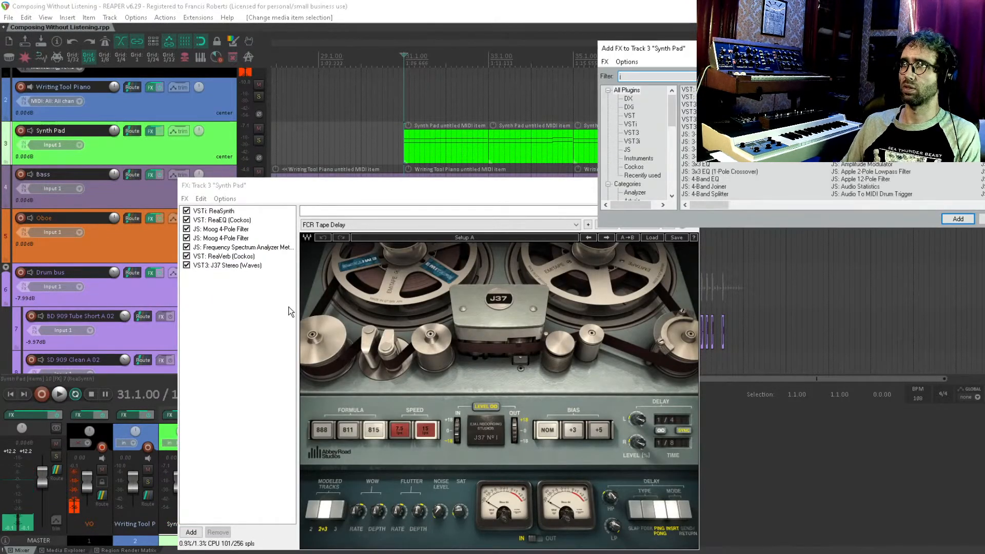
{"action": "key", "text": "Down"}
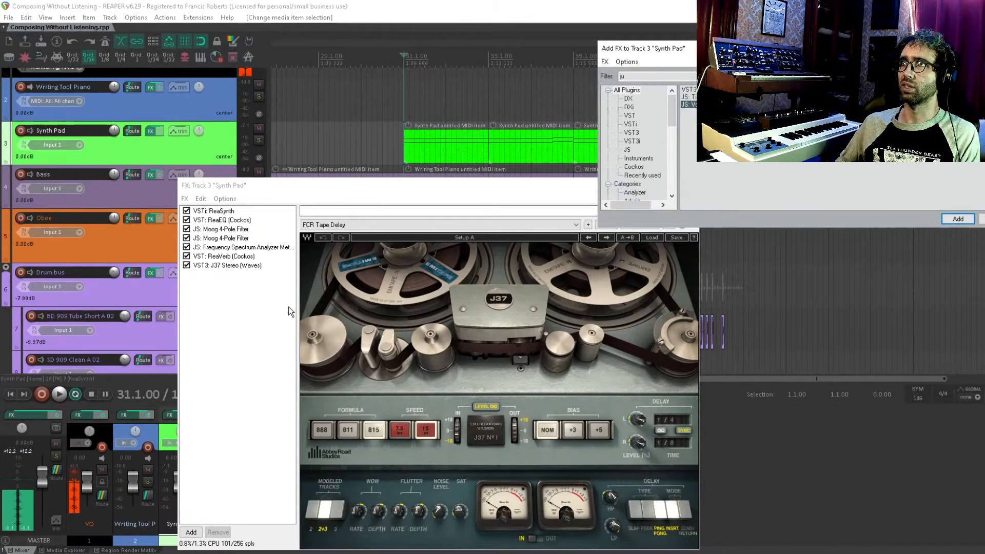
{"action": "key", "text": "Up"}
{"action": "key", "text": "Up"}
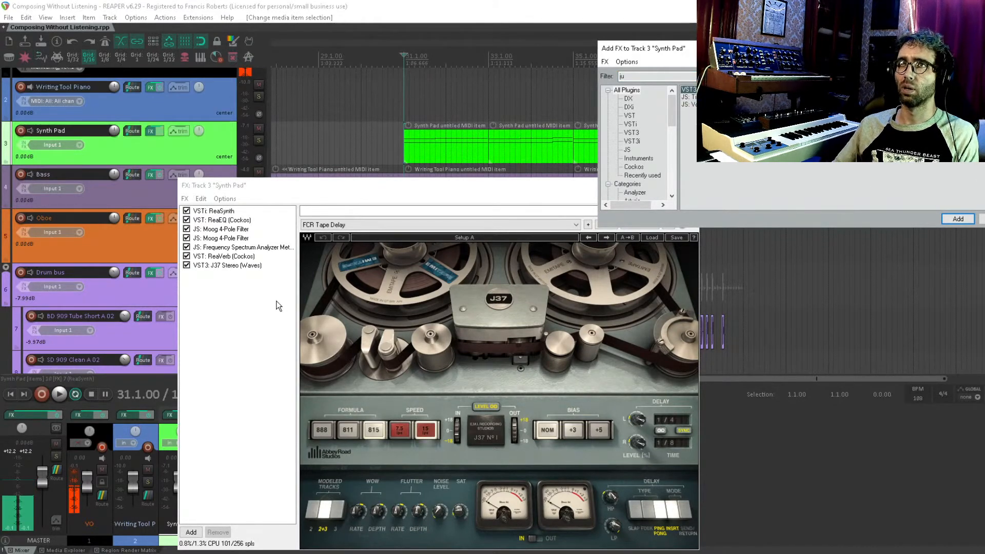
{"action": "left_click", "coordinate": [236, 280]}
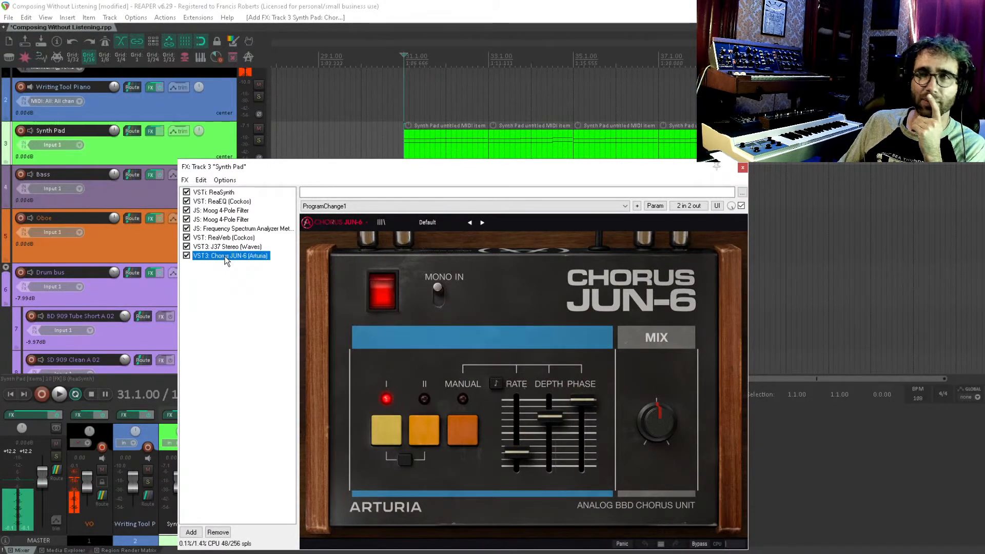
Step: Move Chorus JUN-6 ahead of ReaVerb in the Synth Pad's effects chain and close the chain
{"action": "left_click_drag", "start_coordinate": [226, 261], "coordinate": [233, 235]}
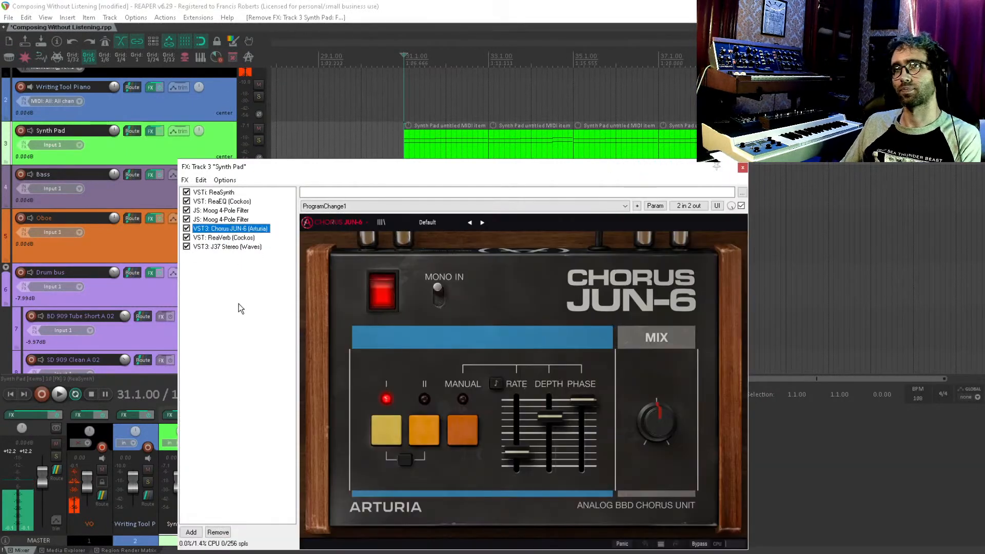
{"action": "key", "text": "Escape"}
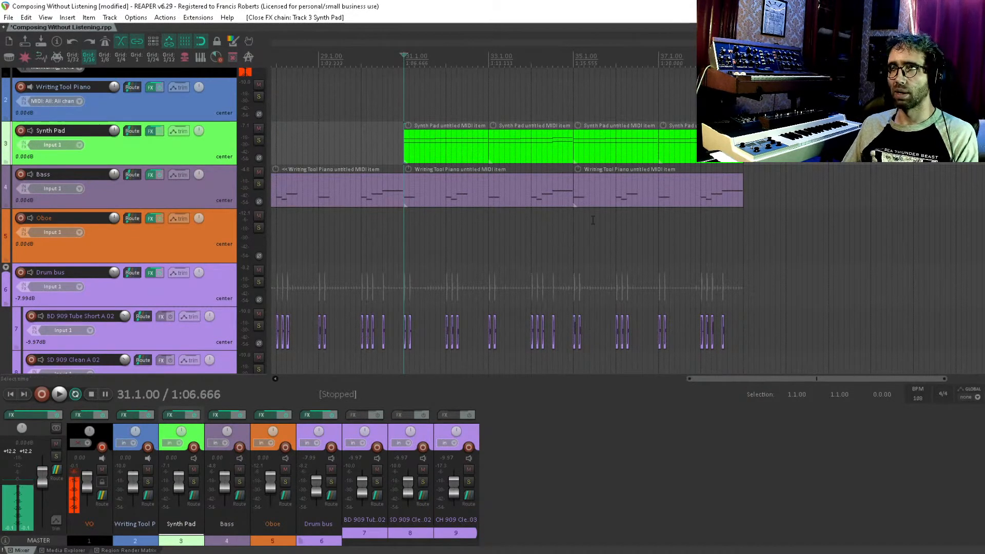
{"action": "left_click_drag", "start_coordinate": [669, 207], "coordinate": [540, 172]}
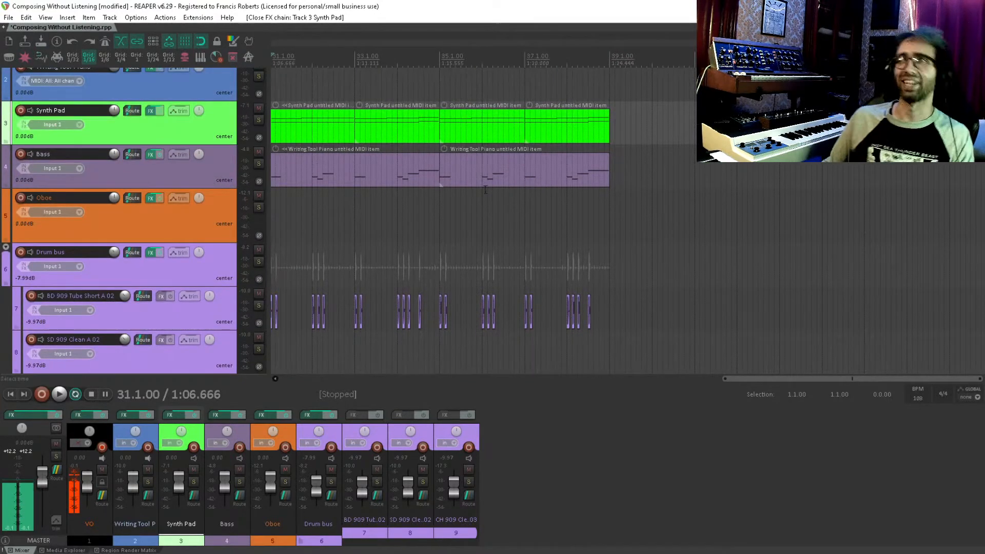
Step: Place the edit cursor at 35.1.00 with the Writing Tool Piano track selected
{"action": "left_click_drag", "start_coordinate": [486, 126], "coordinate": [539, 163]}
{"action": "left_click_drag", "start_coordinate": [544, 123], "coordinate": [546, 168]}
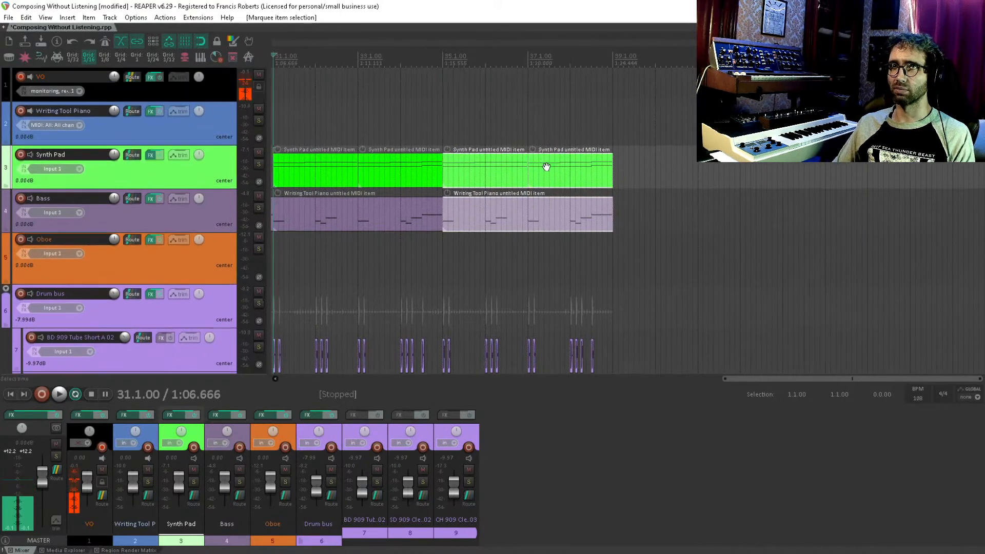
{"action": "left_click_drag", "start_coordinate": [465, 118], "coordinate": [964, 119]}
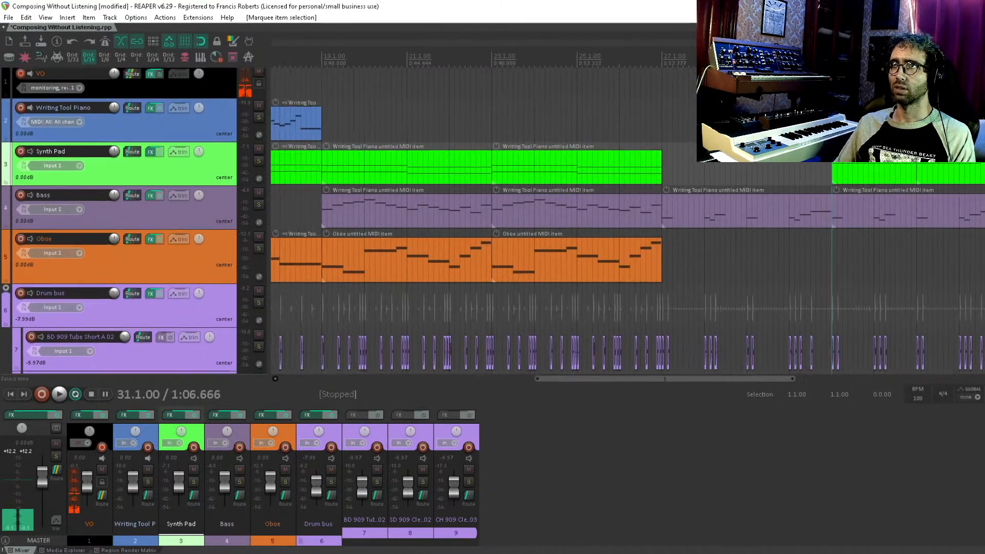
{"action": "scroll", "coordinate": [622, 171], "scroll_direction": "down", "scroll_amount": 3}
{"action": "left_click_drag", "start_coordinate": [622, 171], "coordinate": [781, 181]}
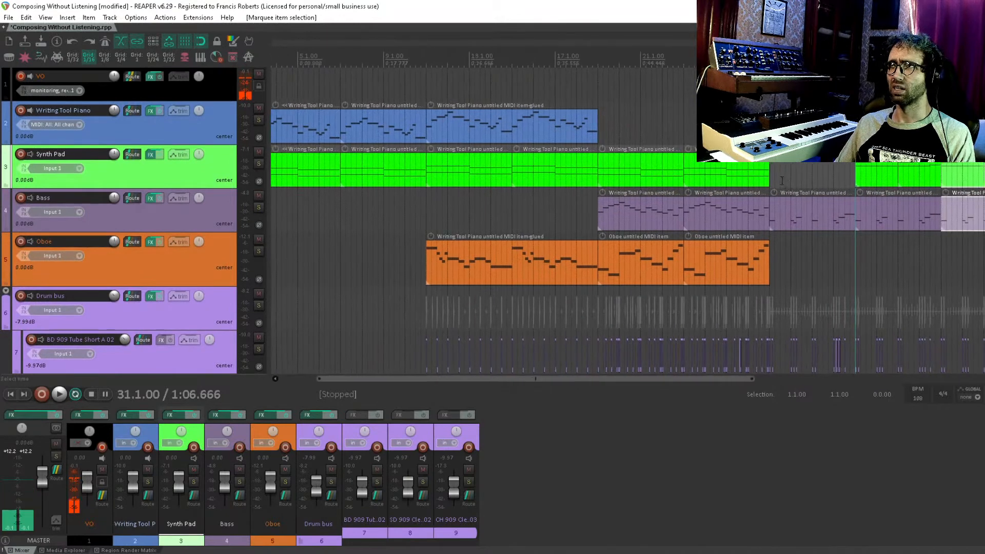
{"action": "left_click_drag", "start_coordinate": [861, 143], "coordinate": [631, 144]}
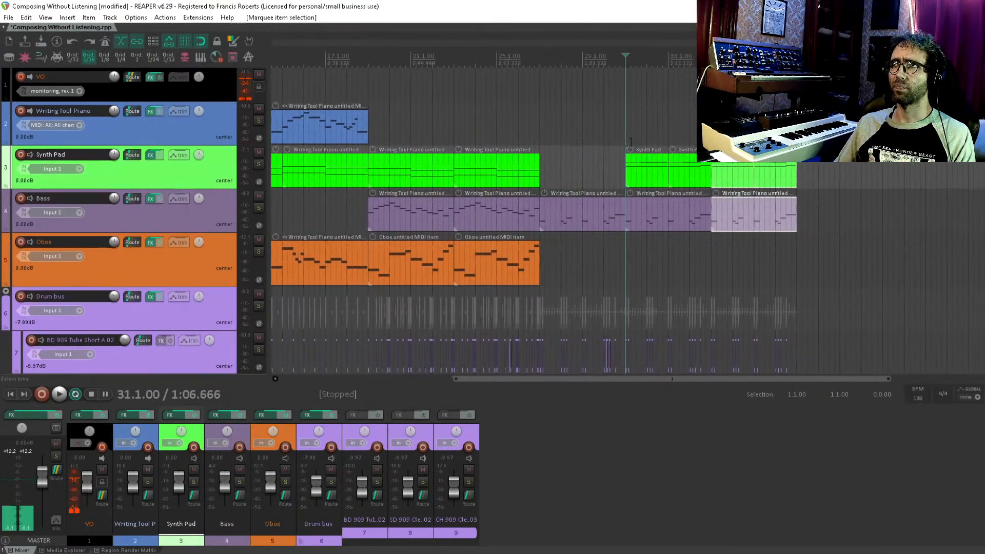
{"action": "left_click", "coordinate": [717, 127]}
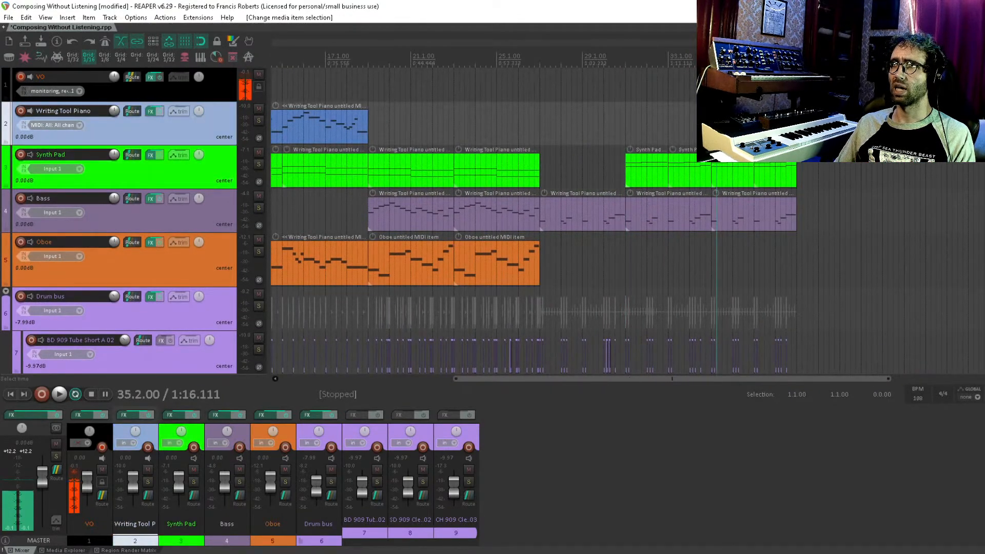
{"action": "left_click", "coordinate": [711, 134]}
Step: Copy the two Synth Pad items covering bars 35 to 39 onto the Writing Tool Piano track at 35.1.00 and glue them together
{"action": "scroll", "coordinate": [712, 135], "scroll_direction": "up", "scroll_amount": 5}
{"action": "left_click_drag", "start_coordinate": [708, 154], "coordinate": [583, 166]}
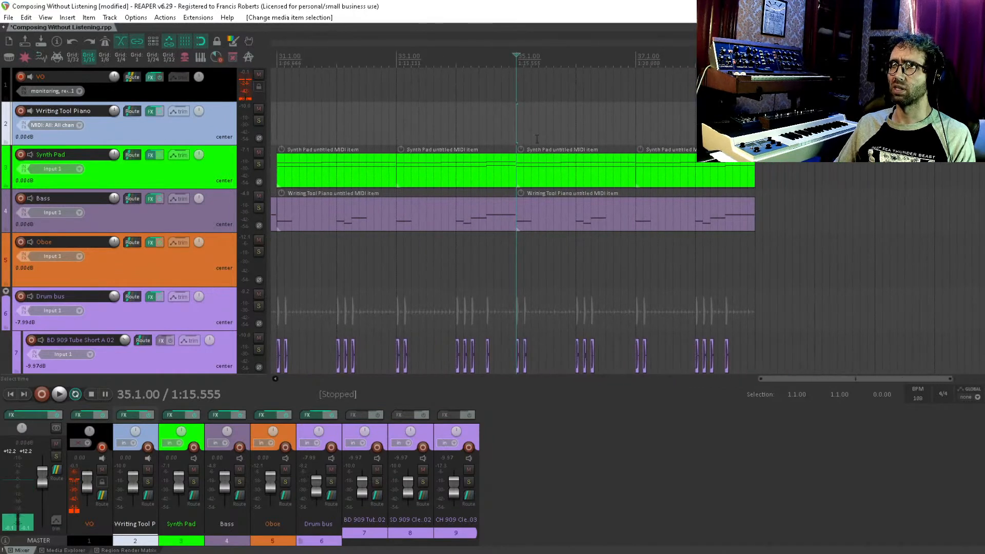
{"action": "mouse_move", "coordinate": [523, 130]}
{"action": "left_mouse_down"}
{"action": "mouse_move", "coordinate": [639, 132]}
{"action": "mouse_move", "coordinate": [590, 178]}
{"action": "mouse_move", "coordinate": [560, 160]}
{"action": "mouse_move", "coordinate": [555, 132]}
{"action": "left_mouse_up"}
{"action": "left_click", "coordinate": [627, 126]}
{"action": "key", "text": "Delete"}
{"action": "left_click", "coordinate": [556, 132]}
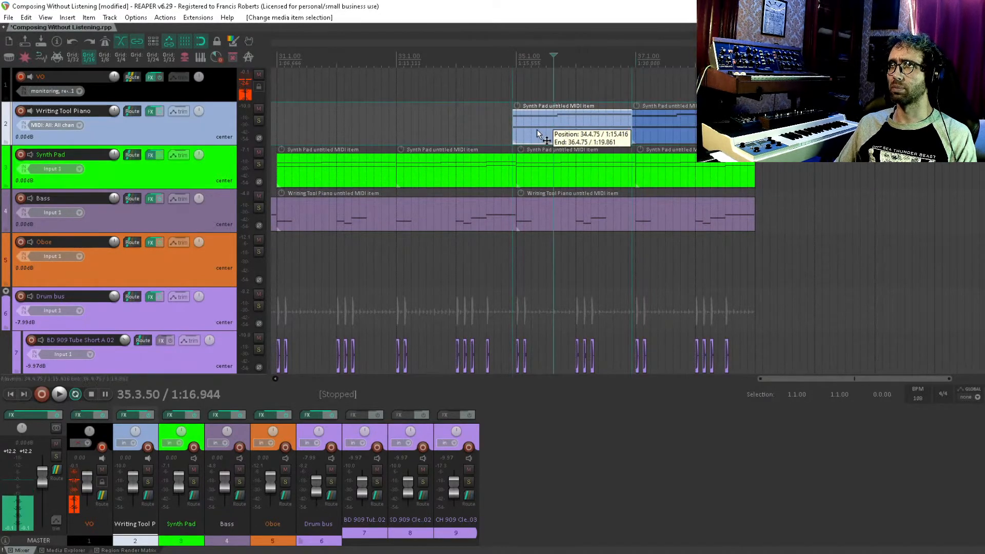
{"action": "left_click", "coordinate": [538, 130]}
{"action": "scroll", "coordinate": [539, 135], "scroll_direction": "up", "scroll_amount": 5}
{"action": "left_click_drag", "start_coordinate": [651, 137], "coordinate": [593, 128]}
{"action": "scroll", "coordinate": [593, 128], "scroll_direction": "down", "scroll_amount": 5}
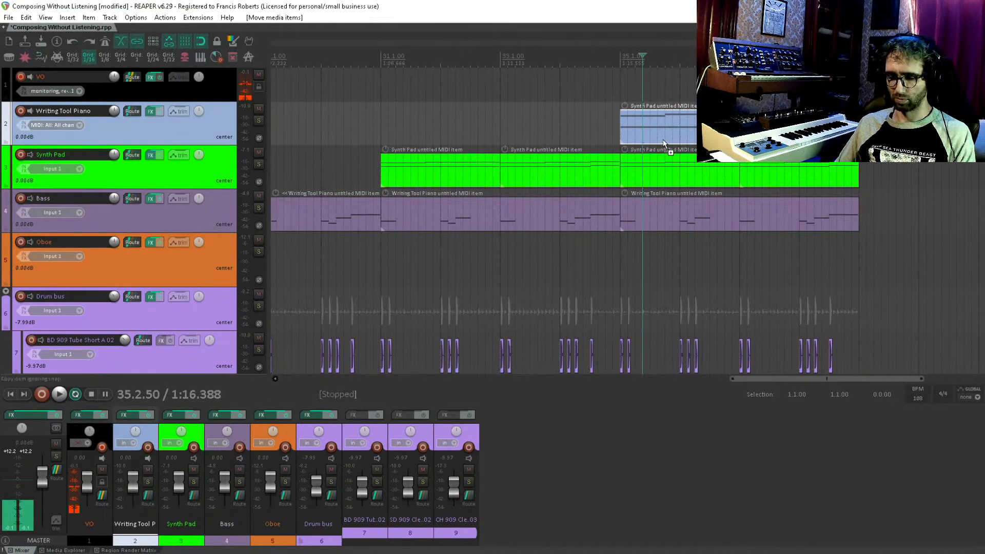
Step: Open the glued piano item for MIDI editing and replace its first held chord with eighth notes G4 and C4
{"action": "double_click", "coordinate": [660, 126]}
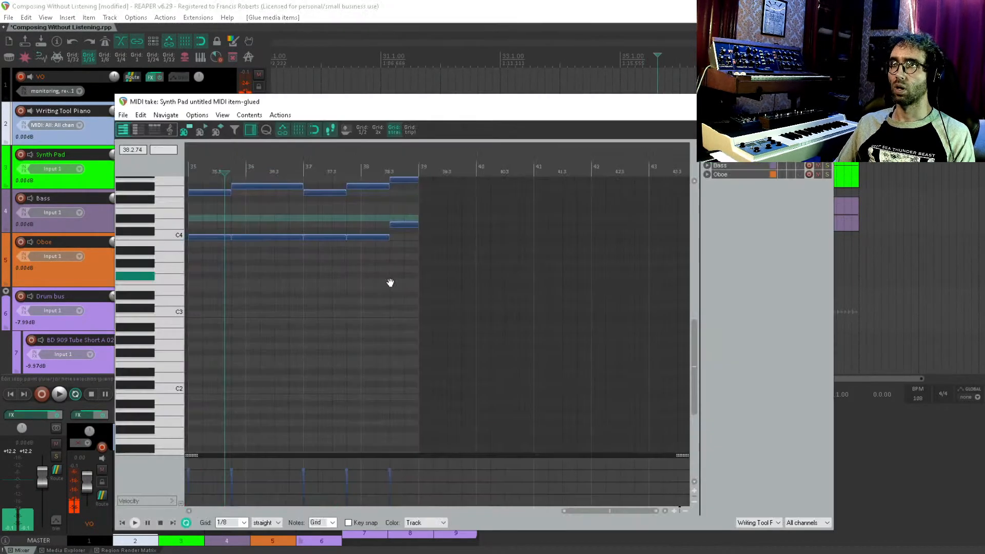
{"action": "left_click", "coordinate": [518, 278]}
{"action": "scroll", "coordinate": [522, 280], "scroll_direction": "up", "scroll_amount": 6}
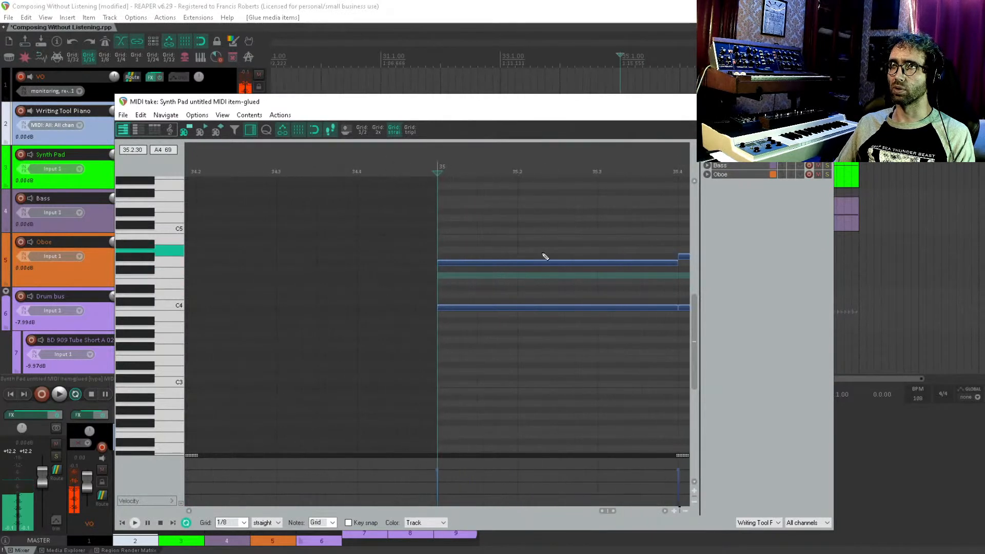
{"action": "left_click", "coordinate": [451, 263]}
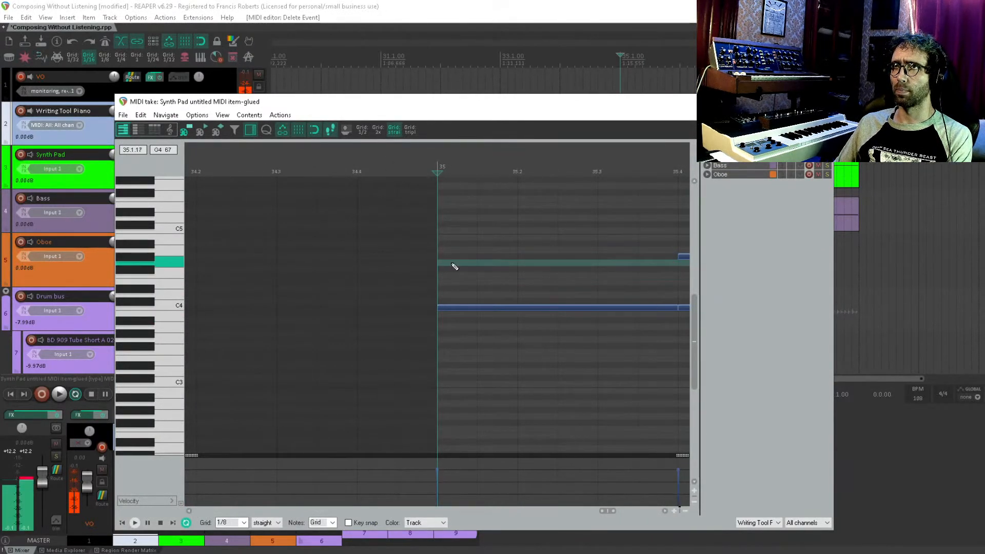
{"action": "left_click", "coordinate": [487, 307]}
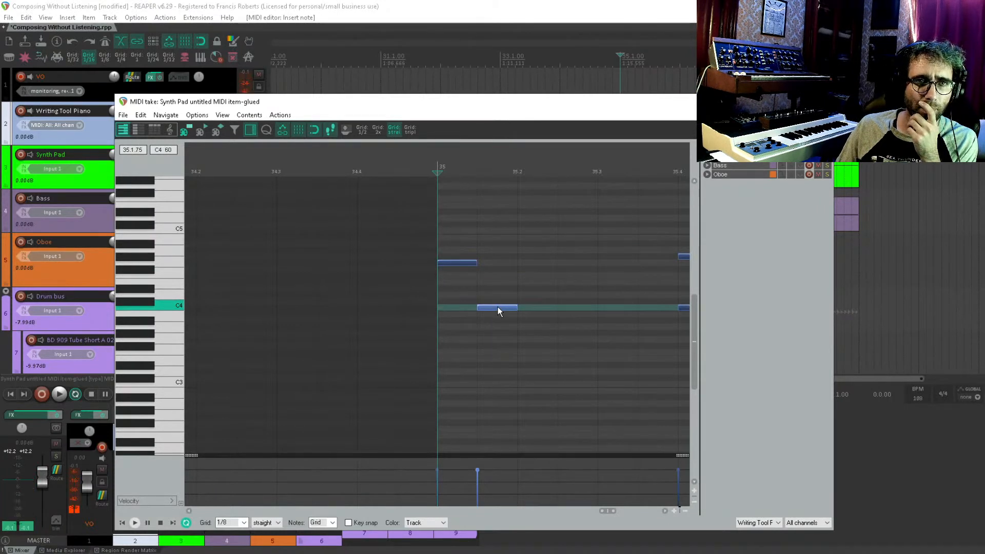
Step: Continue the eighth-note arpeggio from 35.2 up to 35.4 with C4, G4, C4 and C4
{"action": "scroll", "coordinate": [516, 293], "scroll_direction": "right", "scroll_amount": 2}
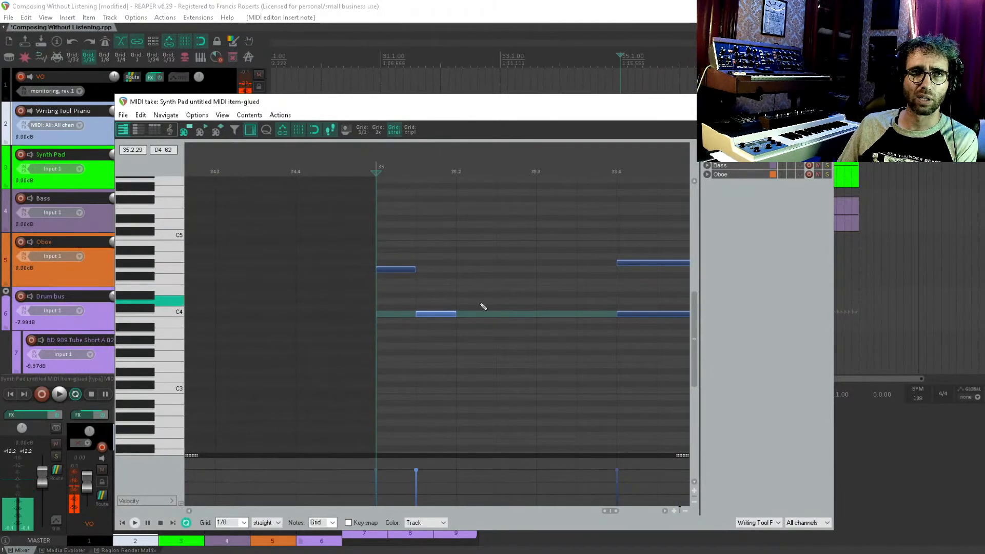
{"action": "scroll", "coordinate": [497, 304], "scroll_direction": "right", "scroll_amount": 3}
{"action": "left_click", "coordinate": [377, 333]}
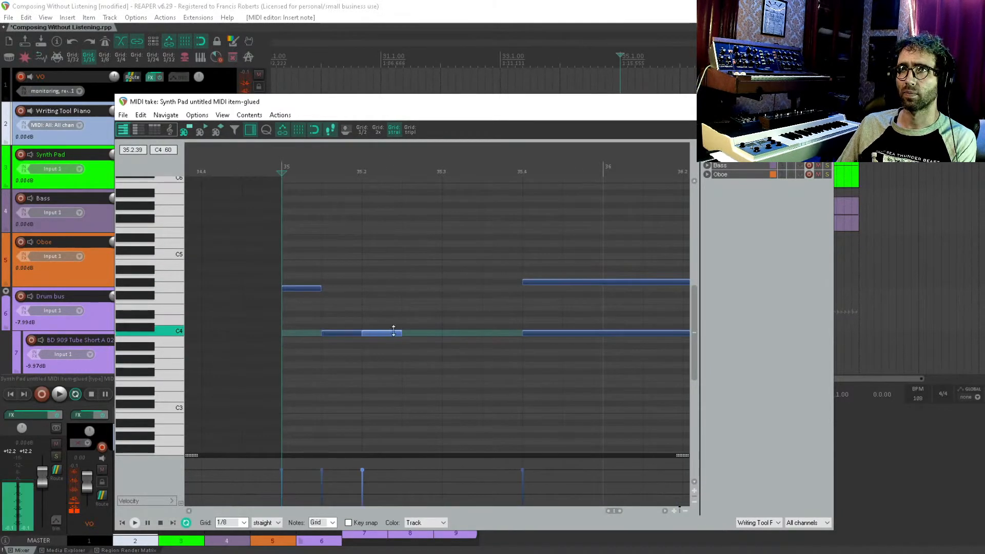
{"action": "left_click", "coordinate": [422, 288]}
{"action": "left_click", "coordinate": [464, 333]}
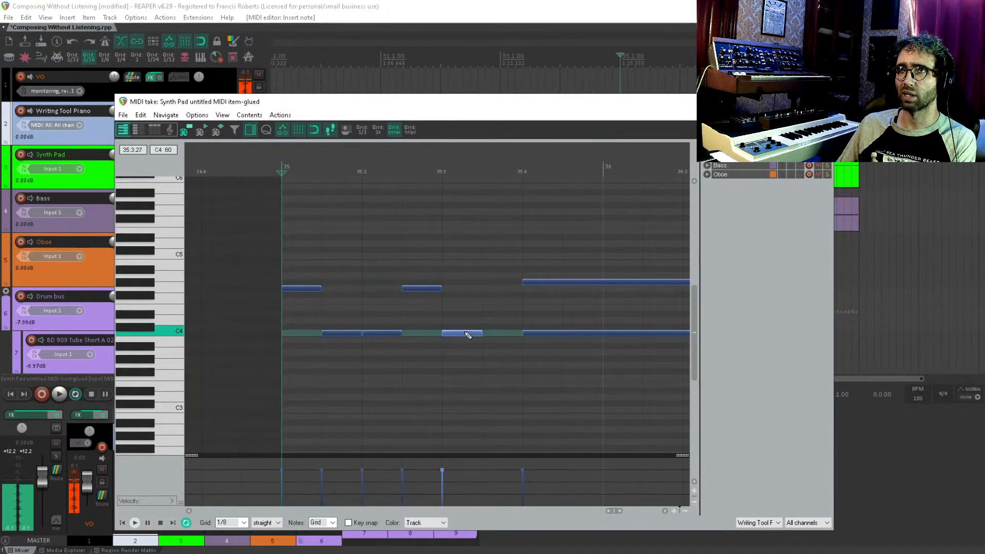
{"action": "scroll", "coordinate": [370, 286], "scroll_direction": "right", "scroll_amount": 3}
{"action": "scroll", "coordinate": [370, 286], "scroll_direction": "up", "scroll_amount": 1}
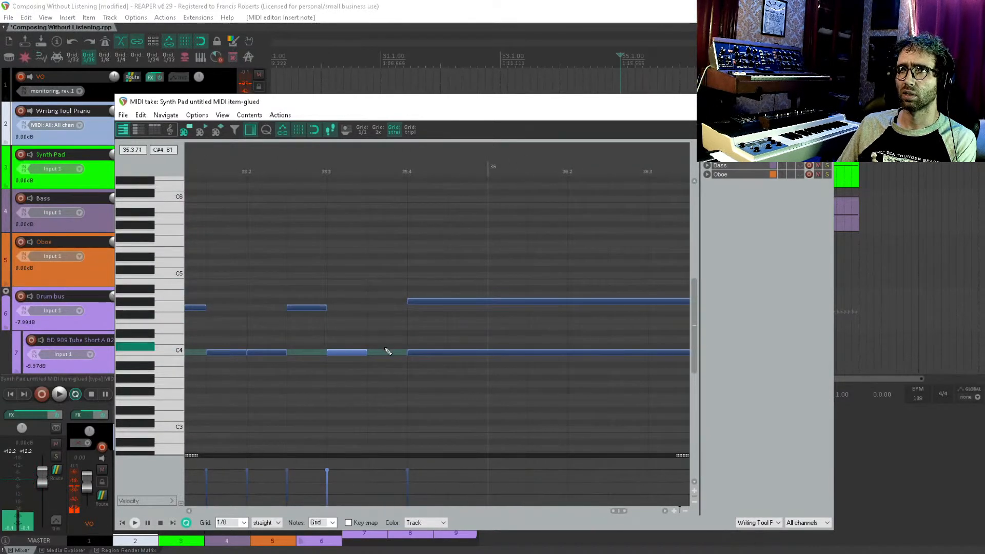
{"action": "left_click", "coordinate": [389, 353]}
Step: Replace the held chord at 35.4 with eighth notes G#4 and C4, followed by A#3 and C4 at the start of bar 36
{"action": "double_click", "coordinate": [418, 302]}
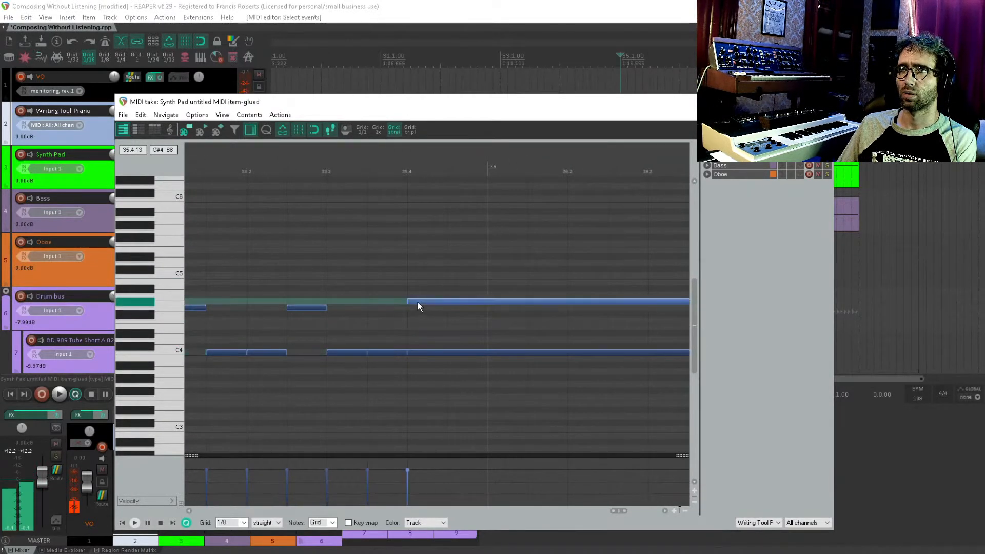
{"action": "left_click", "coordinate": [418, 301]}
{"action": "double_click", "coordinate": [426, 353]}
{"action": "left_click", "coordinate": [449, 353]}
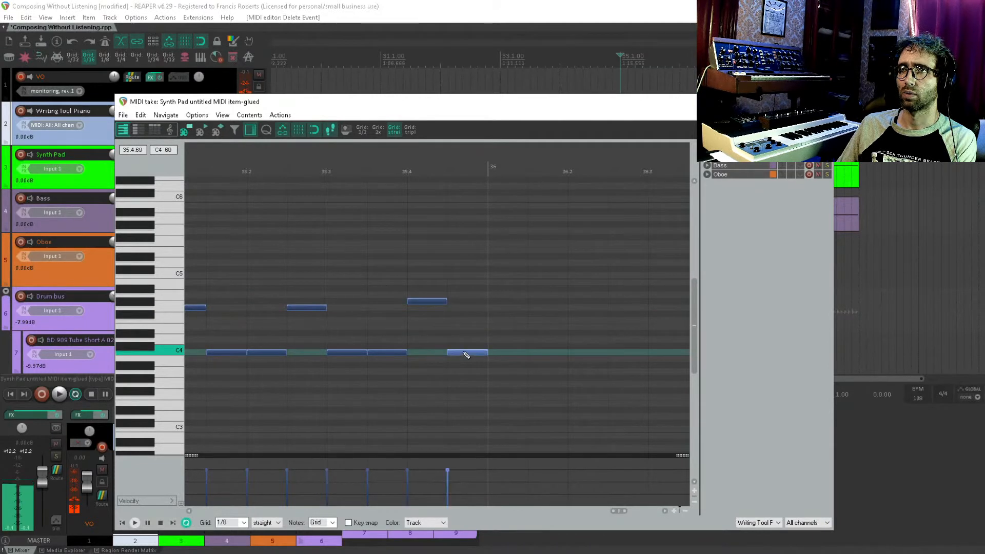
{"action": "left_click", "coordinate": [509, 363]}
{"action": "left_click", "coordinate": [550, 352]}
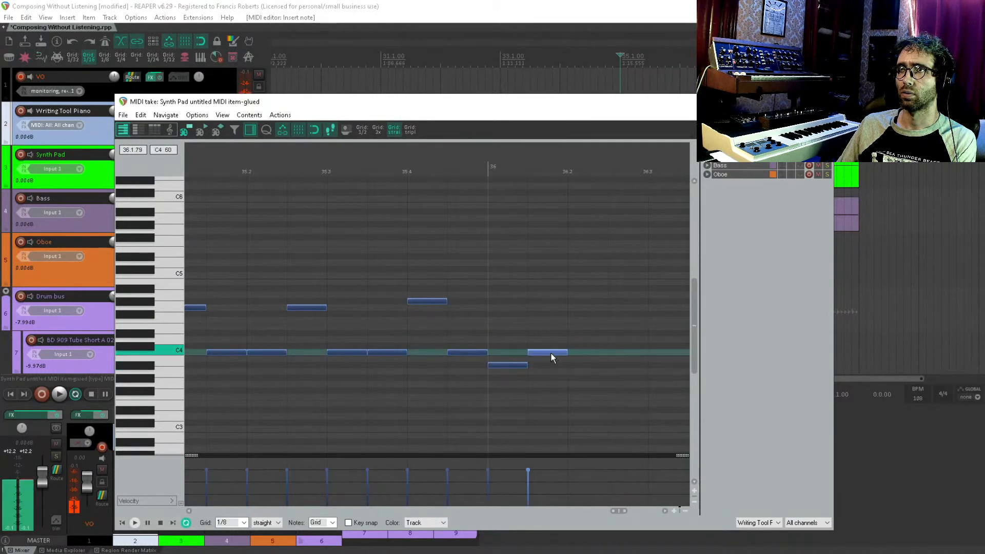
Step: Fill bar 36 from 36.2 to its end with eighth notes G#4, C4, C4, G#4, C4 and C4
{"action": "scroll", "coordinate": [580, 313], "scroll_direction": "down", "scroll_amount": 1}
{"action": "left_click", "coordinate": [549, 301]}
{"action": "left_click", "coordinate": [584, 352]}
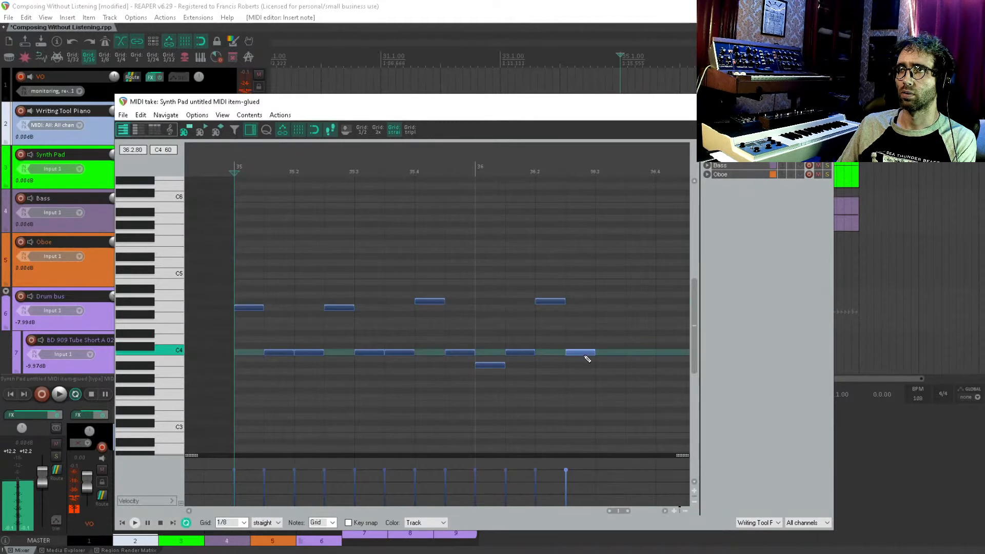
{"action": "scroll", "coordinate": [518, 349], "scroll_direction": "right", "scroll_amount": 2}
{"action": "left_click", "coordinate": [511, 359]}
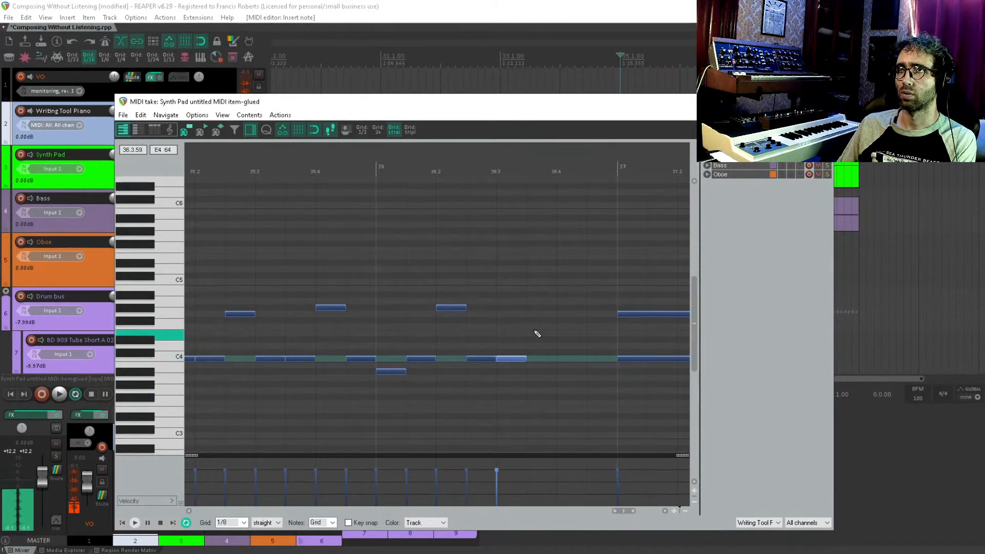
{"action": "left_click", "coordinate": [541, 309]}
{"action": "left_click", "coordinate": [578, 360]}
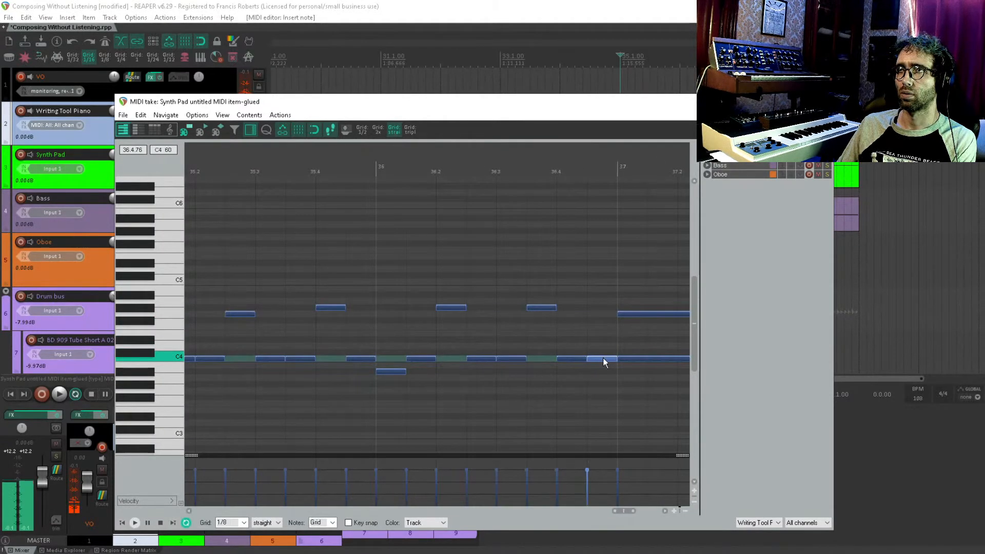
{"action": "left_click_drag", "start_coordinate": [604, 358], "coordinate": [370, 352]}
Step: Delete the held chord at bar 37 and enter eighth notes G4, C4, A#3, C4, G4 and C4 in its place
{"action": "left_click_drag", "start_coordinate": [391, 298], "coordinate": [445, 370]}
{"action": "key", "text": "Delete"}
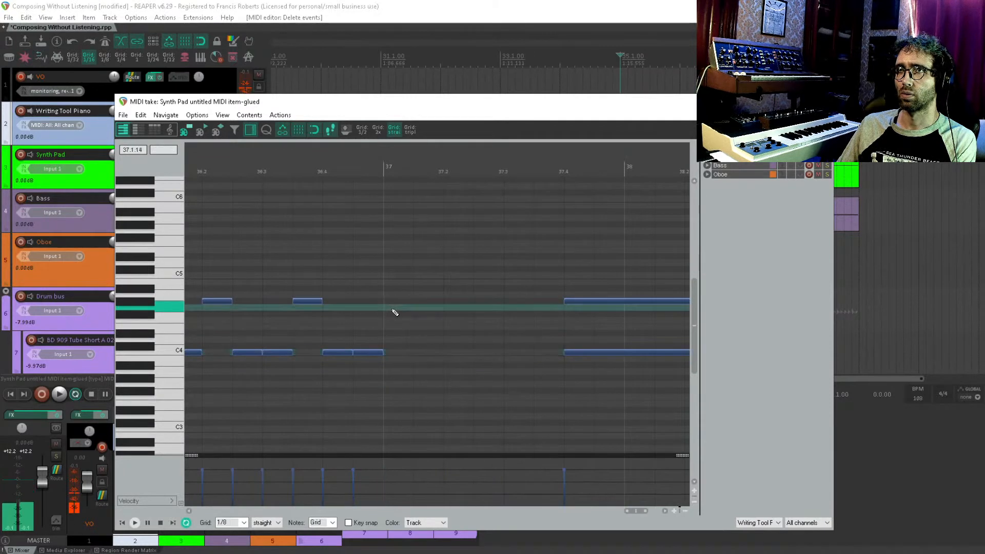
{"action": "left_click", "coordinate": [393, 309]}
{"action": "left_click", "coordinate": [428, 353]}
{"action": "left_click", "coordinate": [457, 365]}
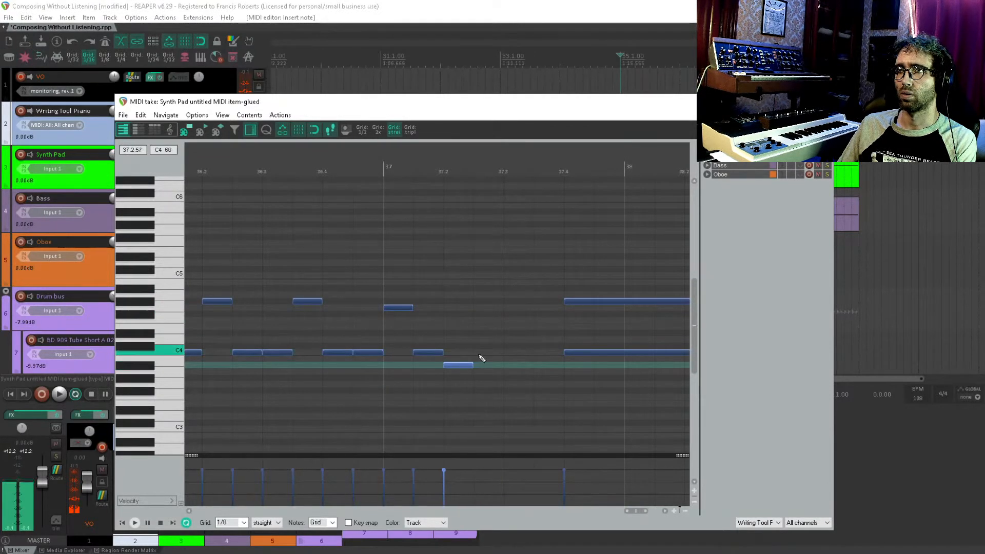
{"action": "left_click", "coordinate": [488, 353]}
{"action": "left_click", "coordinate": [519, 307]}
{"action": "left_click", "coordinate": [548, 347]}
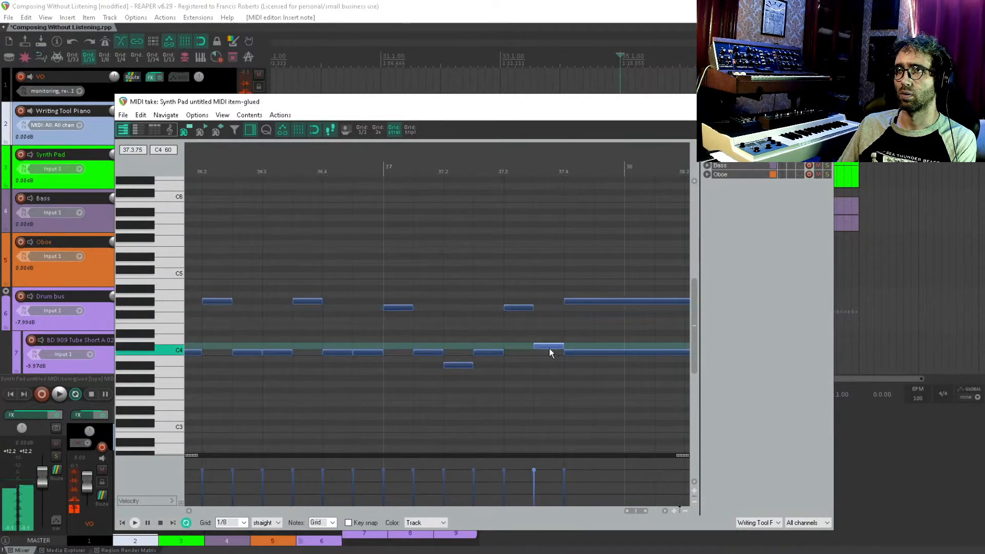
{"action": "mouse_move", "coordinate": [550, 349]}
{"action": "left_mouse_down"}
{"action": "mouse_move", "coordinate": [405, 315]}
{"action": "mouse_move", "coordinate": [447, 297]}
{"action": "left_mouse_up"}
Step: Replace the held chord at 37.4 with eighth notes C4, G#4, C4, A#3, C4 and G#4, ending at 38.3
{"action": "double_click", "coordinate": [576, 354]}
{"action": "double_click", "coordinate": [418, 296]}
{"action": "left_click", "coordinate": [446, 302]}
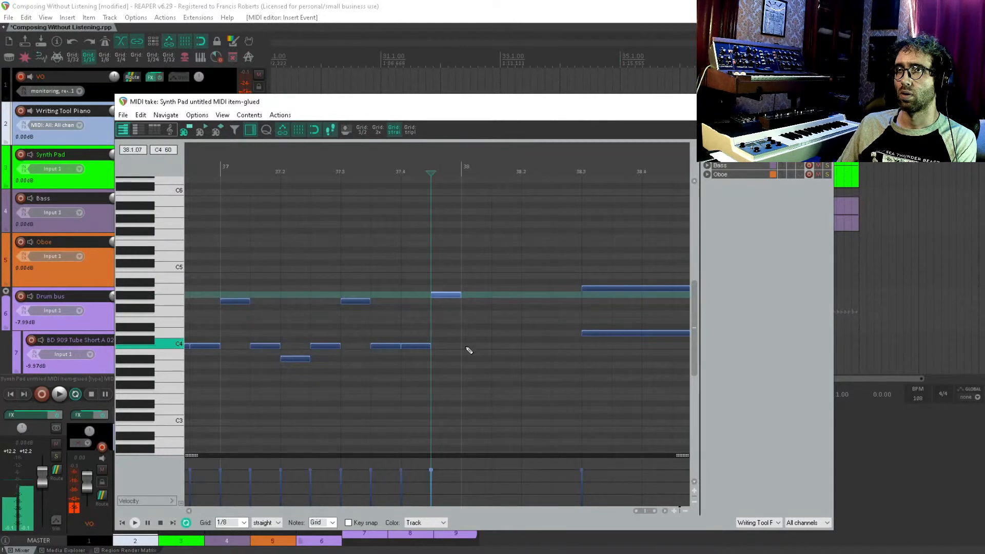
{"action": "left_click", "coordinate": [468, 346]}
{"action": "left_click", "coordinate": [506, 359]}
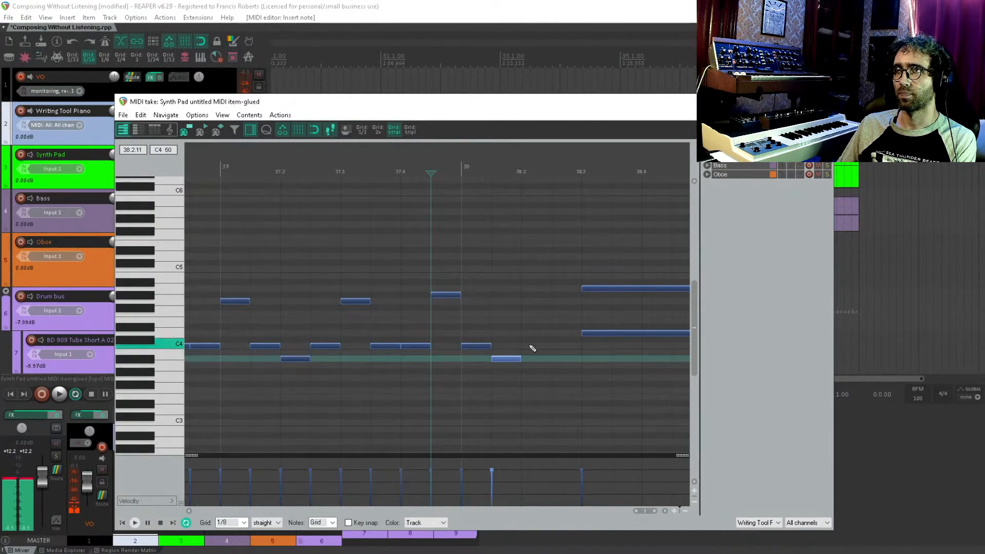
{"action": "left_click", "coordinate": [533, 346]}
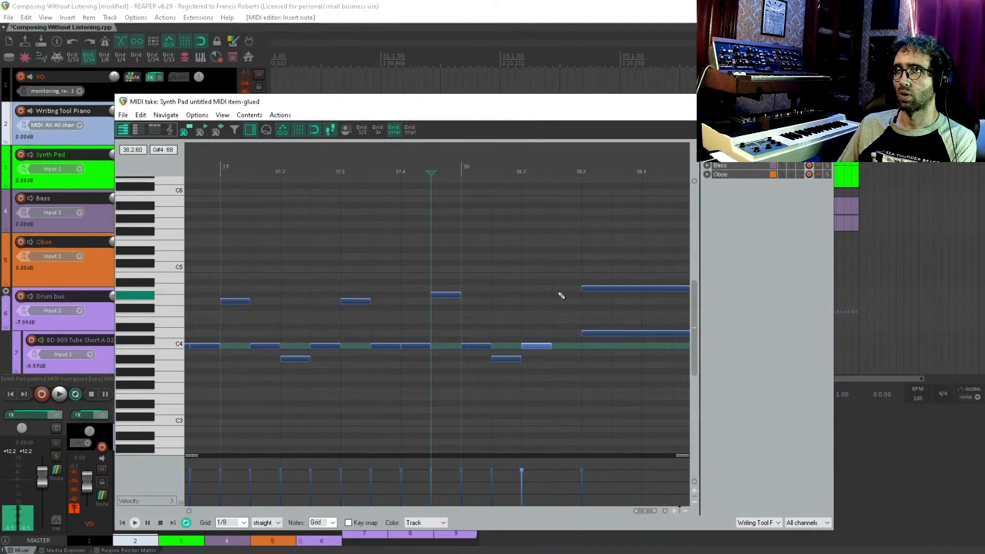
{"action": "left_click", "coordinate": [562, 295]}
Step: Replace the final held chord at 38.3 with an eighth-note A4 and three eighth-note D4s, and close the MIDI editor
{"action": "left_click_drag", "start_coordinate": [623, 288], "coordinate": [484, 308]}
{"action": "double_click", "coordinate": [467, 306]}
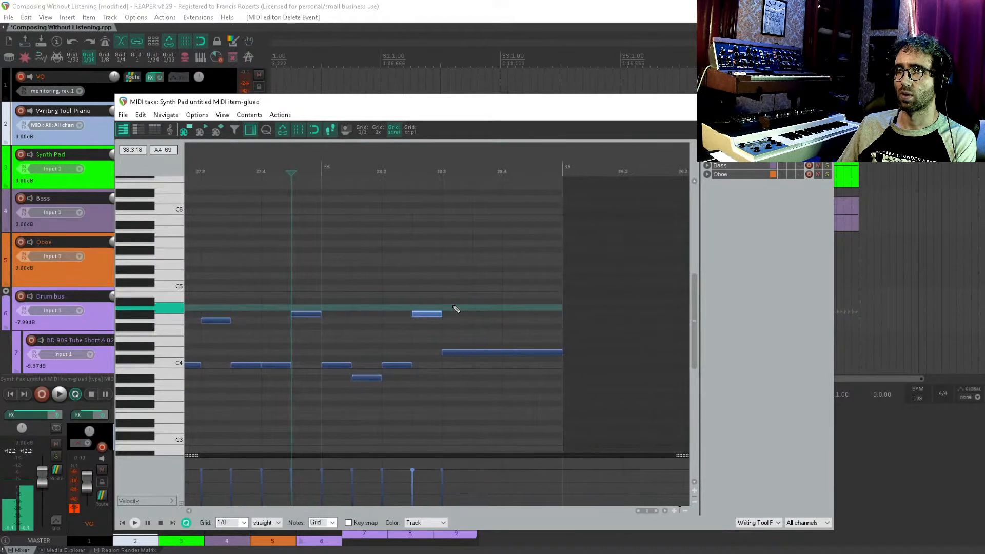
{"action": "left_click", "coordinate": [456, 308]}
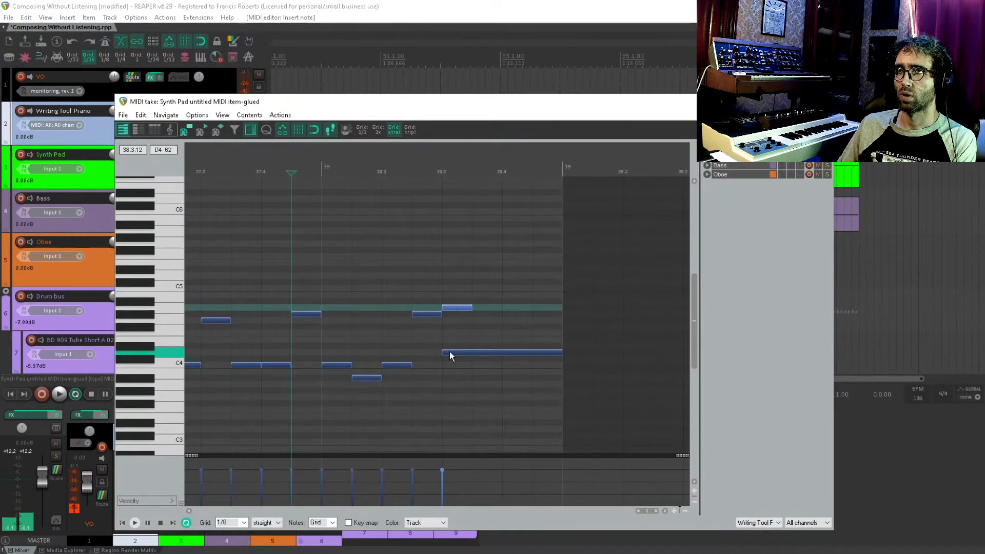
{"action": "double_click", "coordinate": [450, 355]}
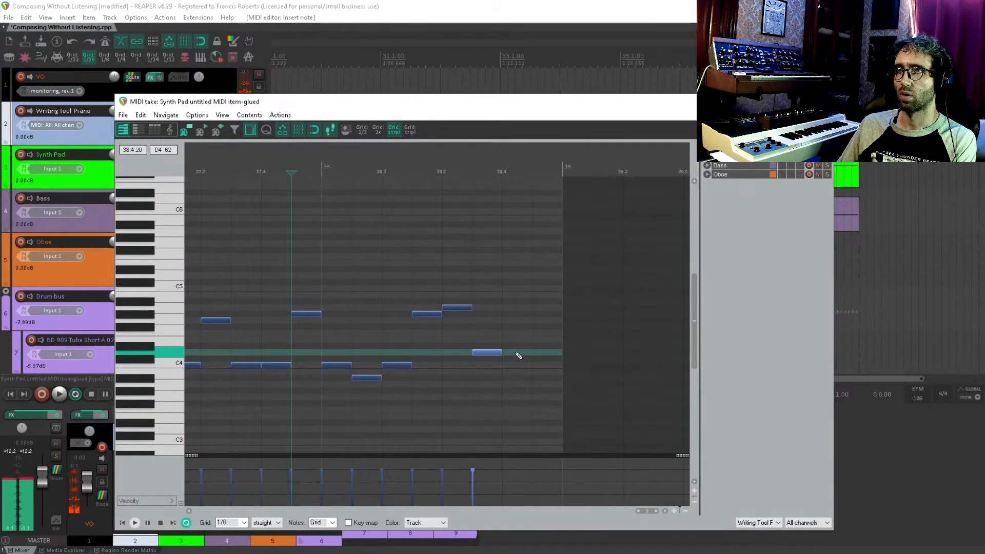
{"action": "left_click", "coordinate": [518, 354]}
{"action": "left_click", "coordinate": [551, 354]}
{"action": "scroll", "coordinate": [549, 329], "scroll_direction": "down", "scroll_amount": 4}
{"action": "left_click", "coordinate": [822, 102]}
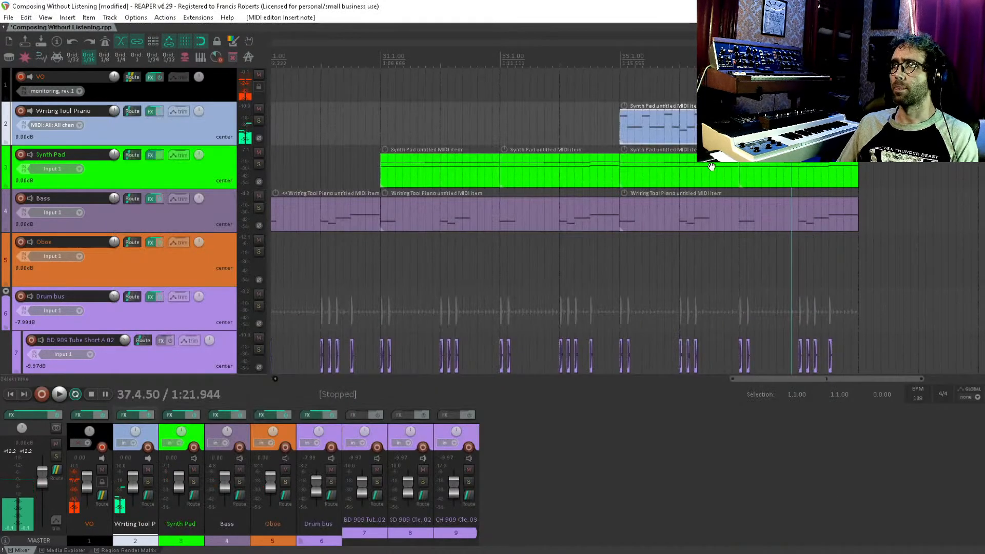
Step: Save the project and play back from 35.1.00 to check the piano arpeggio, stopping in bar 38
{"action": "left_click_drag", "start_coordinate": [712, 167], "coordinate": [579, 167]}
{"action": "left_click", "coordinate": [488, 88]}
{"action": "left_click_drag", "start_coordinate": [518, 123], "coordinate": [470, 186]}
{"action": "key", "text": "ctrl+s"}
{"action": "key", "text": "space"}
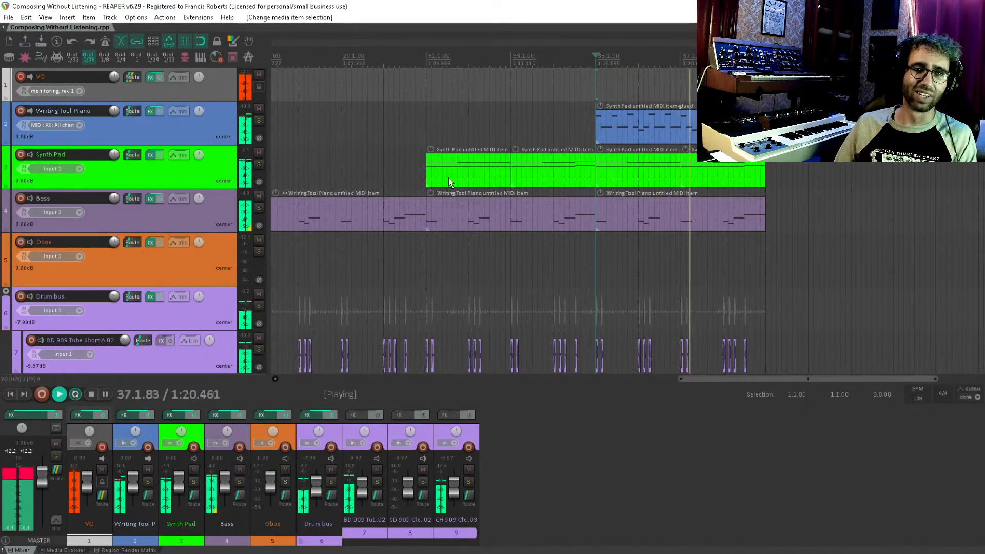
{"action": "left_click_drag", "start_coordinate": [757, 190], "coordinate": [568, 184]}
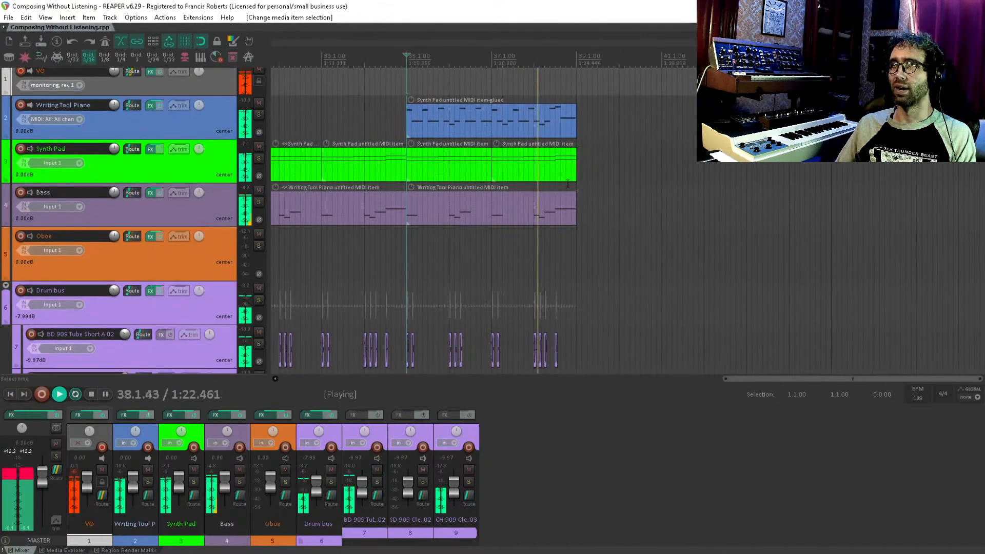
{"action": "key", "text": "space"}
Step: Select all items from bar 35 to 39 across the piano, pad, bass and drum tracks, and grab the kick at 35.1.00
{"action": "left_click_drag", "start_coordinate": [651, 77], "coordinate": [413, 344]}
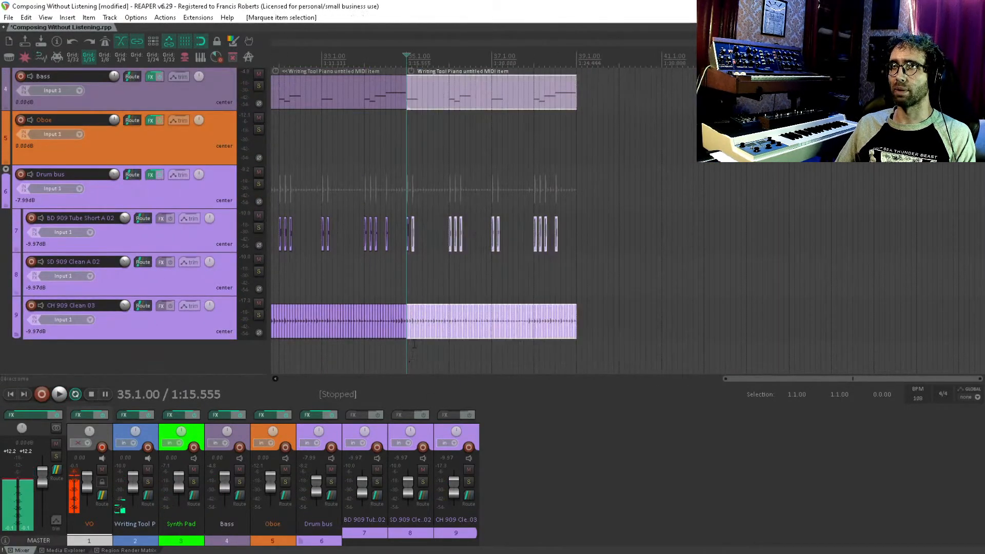
{"action": "scroll", "coordinate": [414, 343], "scroll_direction": "up", "scroll_amount": 8}
{"action": "left_click", "coordinate": [673, 238]}
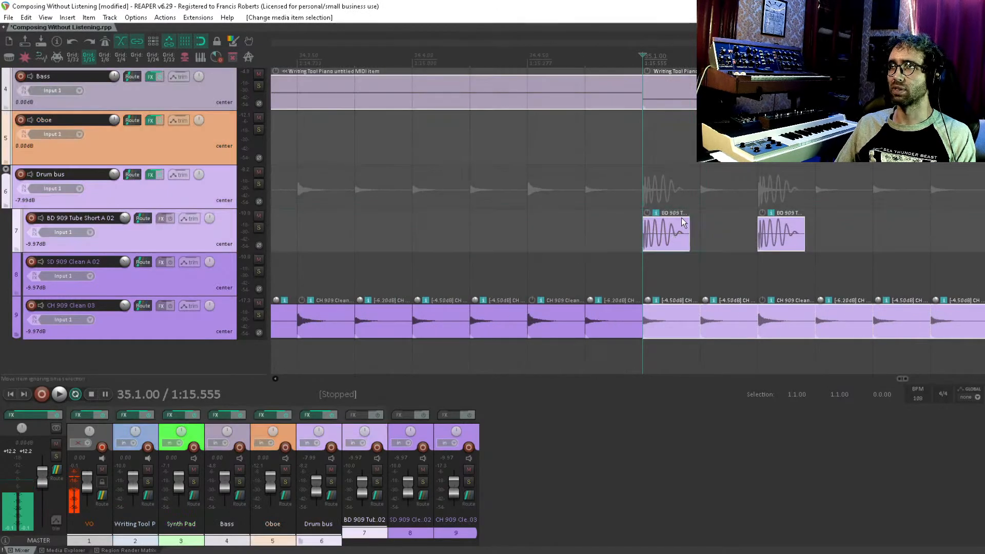
Step: Select every track's items from bar 35 to bar 39 and duplicate them so the arrangement runs on to bar 43
{"action": "scroll", "coordinate": [678, 148], "scroll_direction": "down", "scroll_amount": 10}
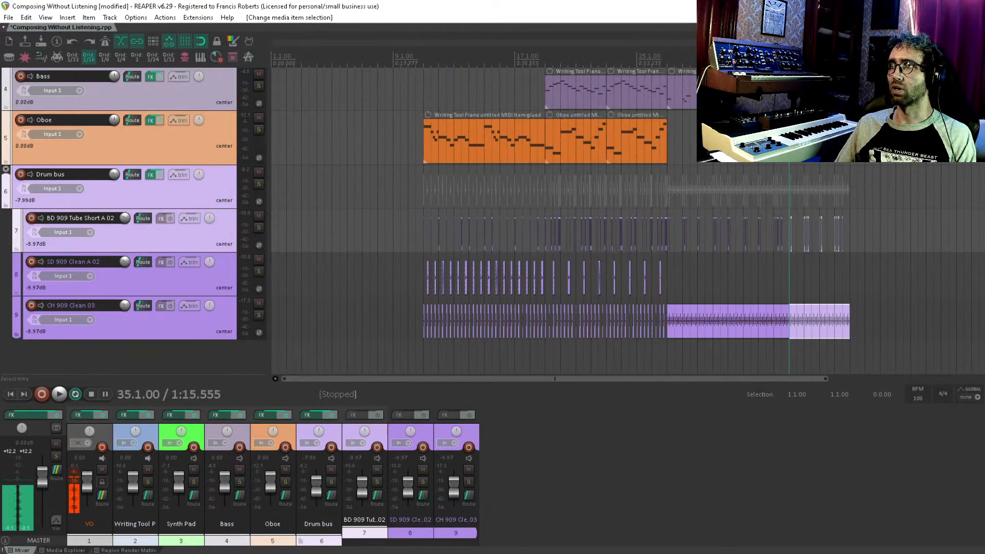
{"action": "scroll", "coordinate": [794, 132], "scroll_direction": "down", "scroll_amount": 2}
{"action": "left_click_drag", "start_coordinate": [794, 132], "coordinate": [774, 162]}
{"action": "scroll", "coordinate": [774, 163], "scroll_direction": "up", "scroll_amount": 6}
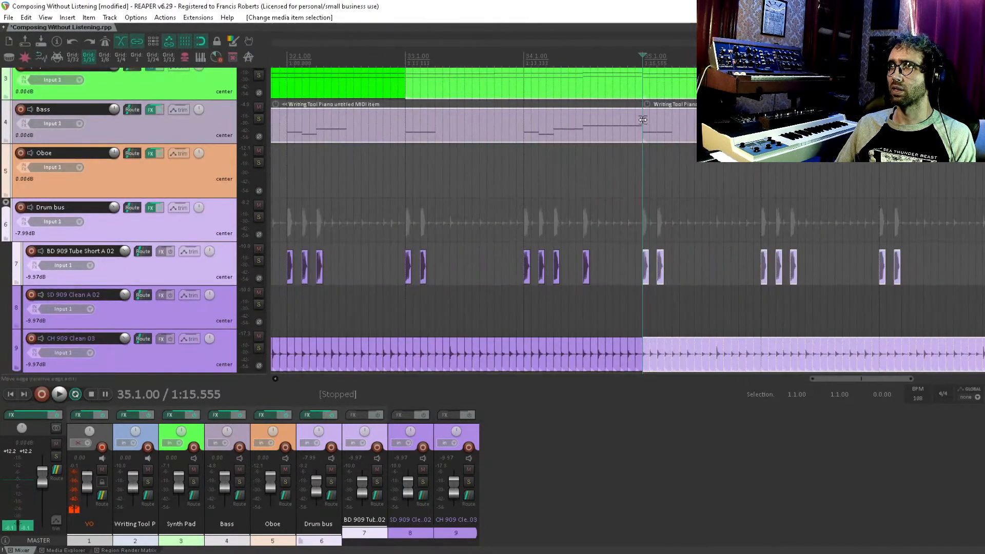
{"action": "left_click", "coordinate": [647, 87]}
{"action": "left_click_drag", "start_coordinate": [664, 174], "coordinate": [632, 135]}
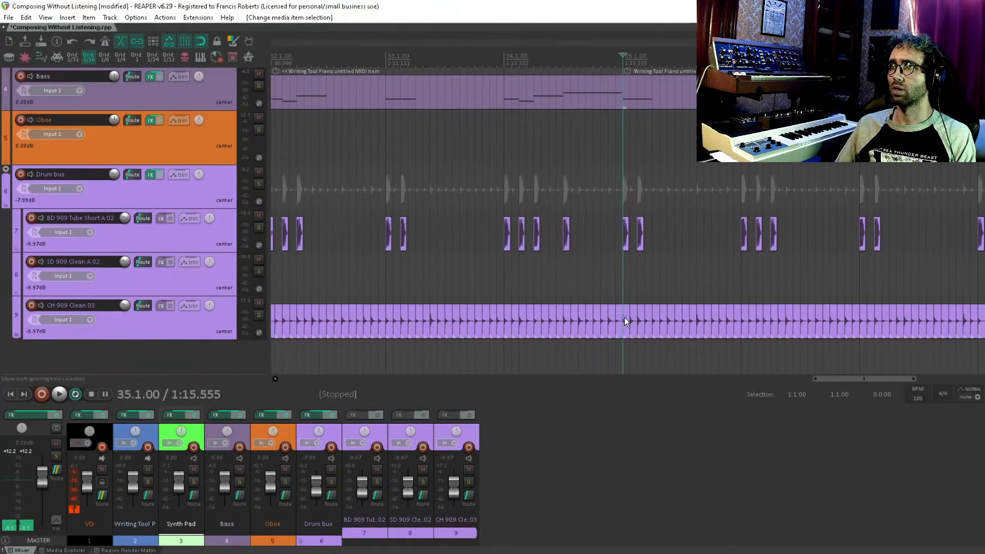
{"action": "left_click_drag", "start_coordinate": [624, 318], "coordinate": [981, 77]}
{"action": "scroll", "coordinate": [631, 141], "scroll_direction": "down", "scroll_amount": 3}
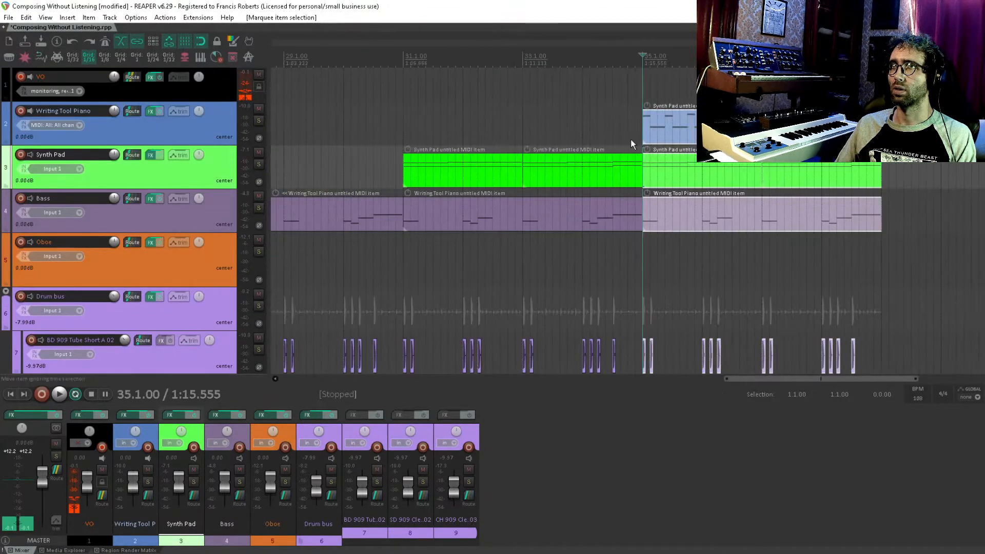
{"action": "left_click_drag", "start_coordinate": [686, 194], "coordinate": [592, 192]}
{"action": "key", "text": "ctrl+d"}
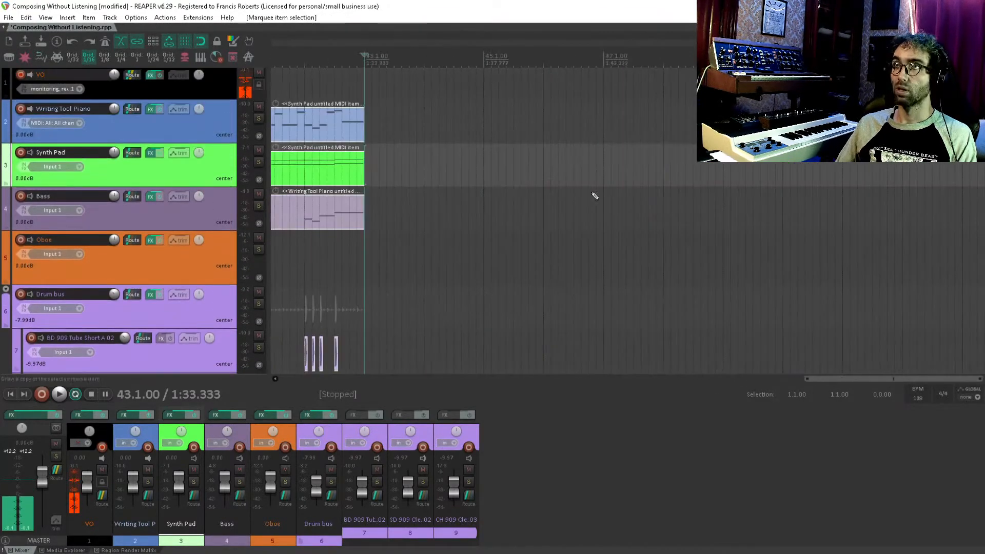
Step: Clear the item selection and save the project
{"action": "scroll", "coordinate": [595, 195], "scroll_direction": "down", "scroll_amount": 4}
{"action": "left_click_drag", "start_coordinate": [440, 185], "coordinate": [482, 166]}
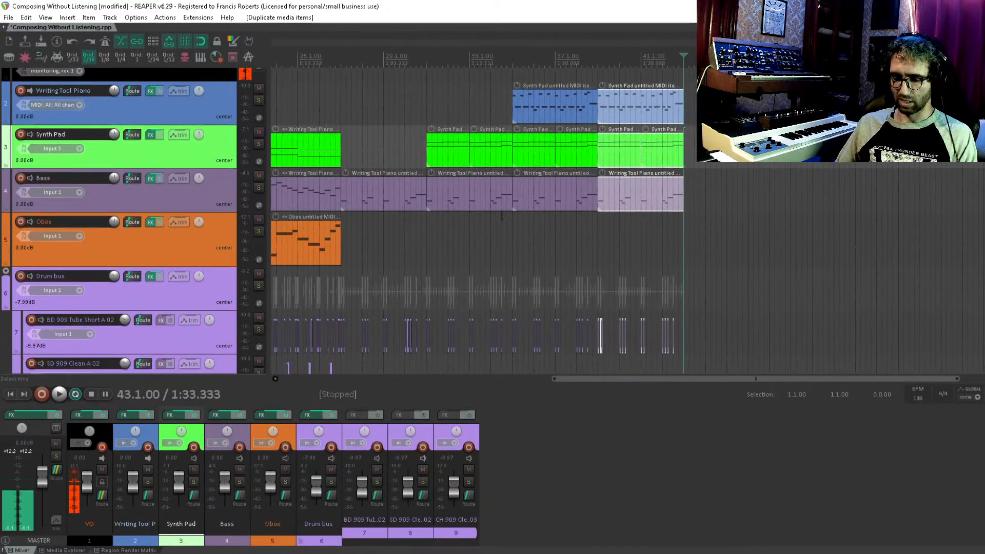
{"action": "left_click", "coordinate": [685, 72]}
{"action": "key", "text": "ctrl+s"}
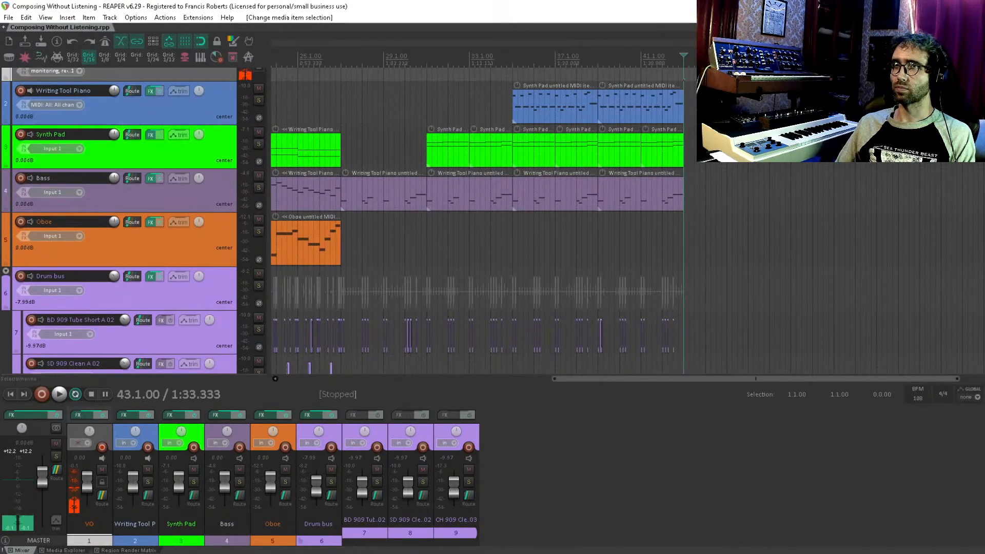
Step: Open the Media Explorer and go up from the 909 clean hi-hat folder to the My Computer drive list
{"action": "left_click", "coordinate": [65, 550]}
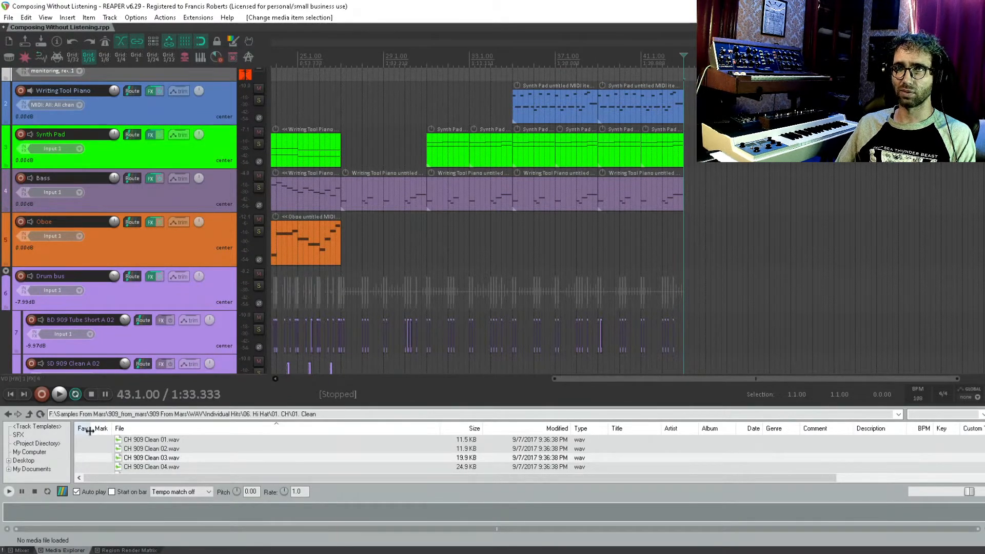
{"action": "left_click", "coordinate": [29, 412]}
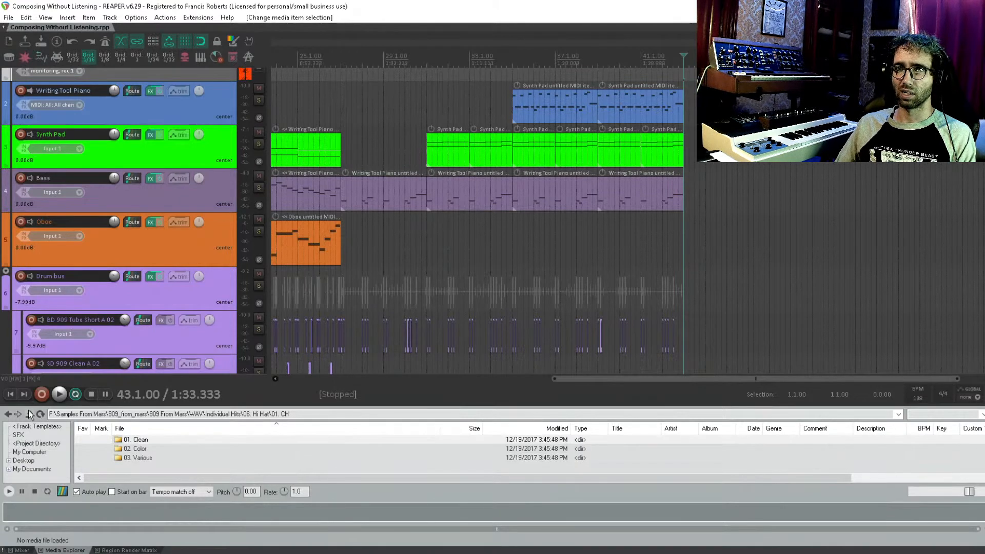
{"action": "left_click", "coordinate": [29, 412]}
{"action": "left_click", "coordinate": [29, 412]}
{"action": "left_click", "coordinate": [28, 413]}
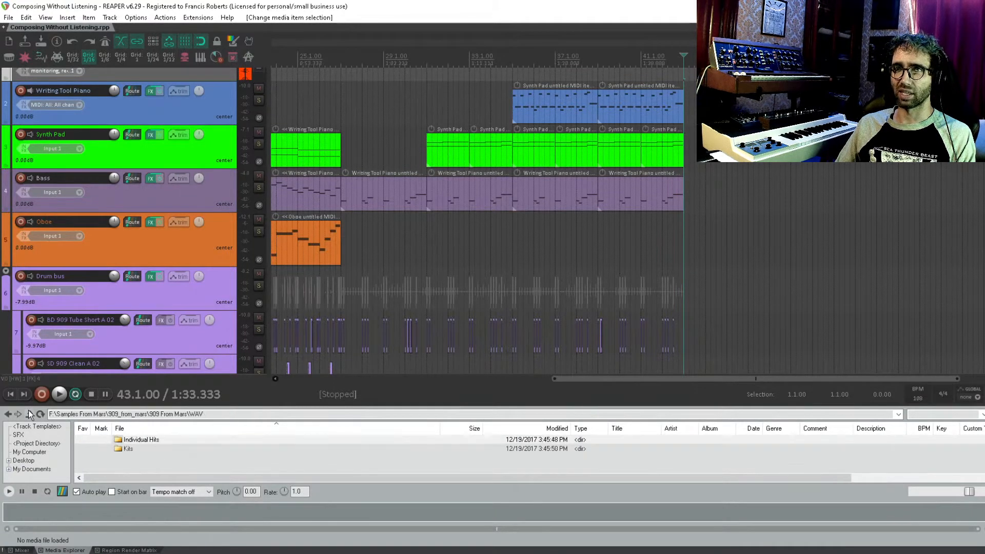
{"action": "left_click", "coordinate": [29, 412]}
{"action": "left_click", "coordinate": [28, 412]}
{"action": "left_click", "coordinate": [29, 413]}
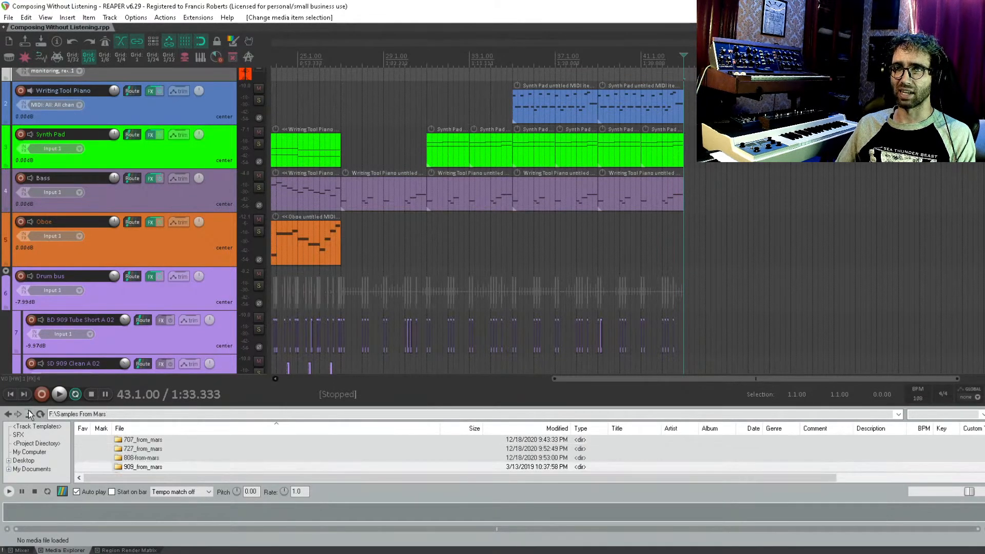
{"action": "left_click", "coordinate": [29, 413]}
{"action": "left_click", "coordinate": [29, 412]}
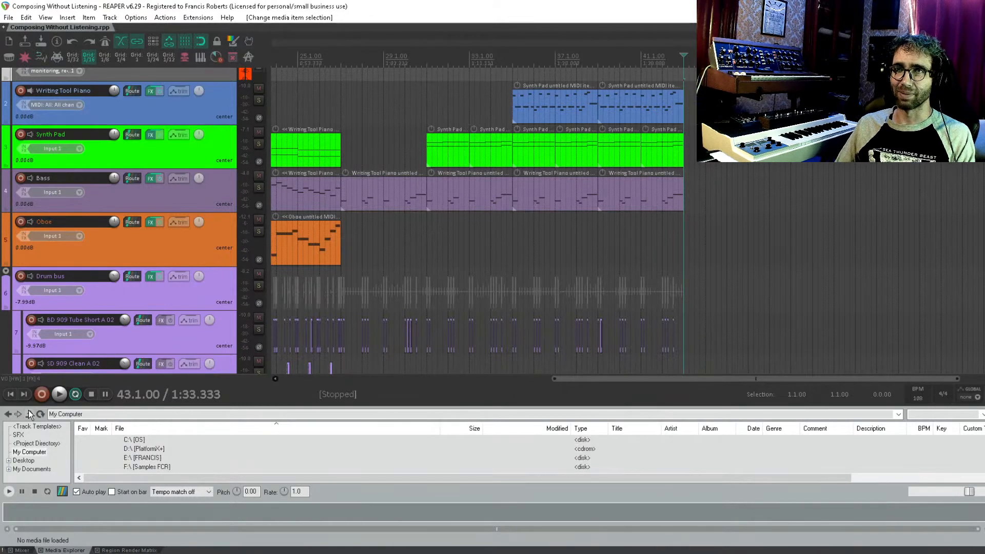
Step: Open the SFX Libraries folder on the F: sample drive and enter the subfolder containing the Boom Libraries
{"action": "double_click", "coordinate": [148, 464]}
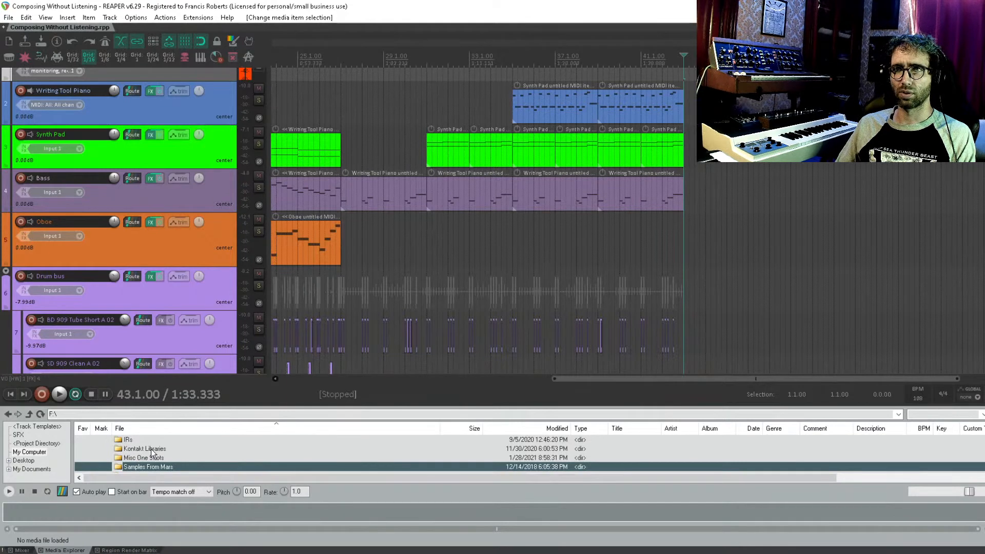
{"action": "scroll", "coordinate": [151, 451], "scroll_direction": "down", "scroll_amount": 1}
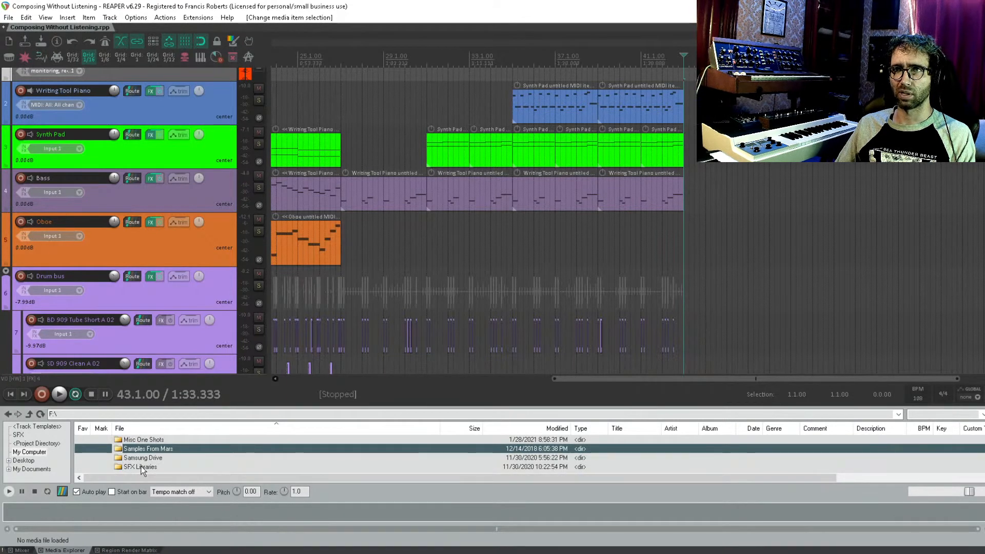
{"action": "double_click", "coordinate": [140, 466]}
{"action": "scroll", "coordinate": [147, 465], "scroll_direction": "down", "scroll_amount": 1}
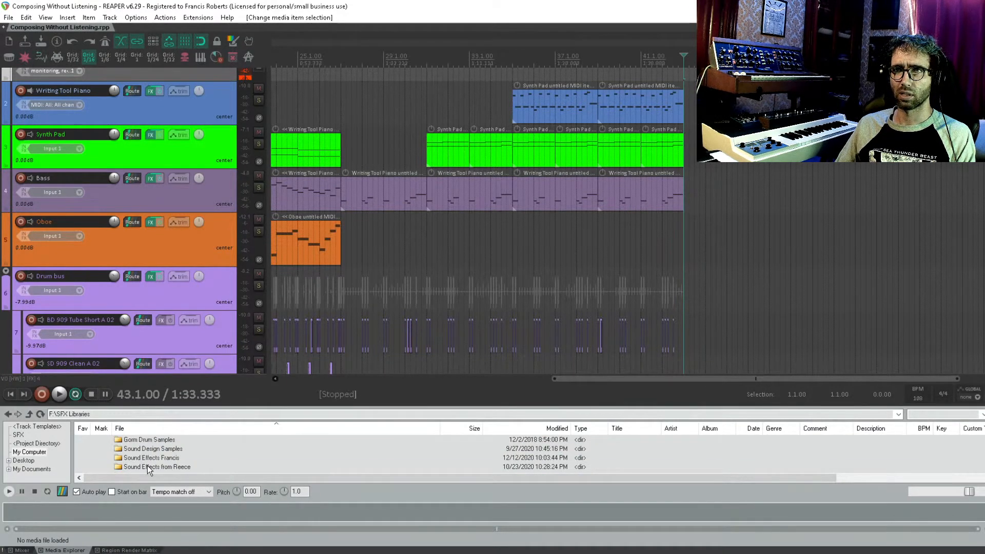
{"action": "double_click", "coordinate": [146, 466]}
Step: Search the sound effects folder for "flame" and preview Flamethrower Multi Long Liquid.wav
{"action": "left_click", "coordinate": [947, 416]}
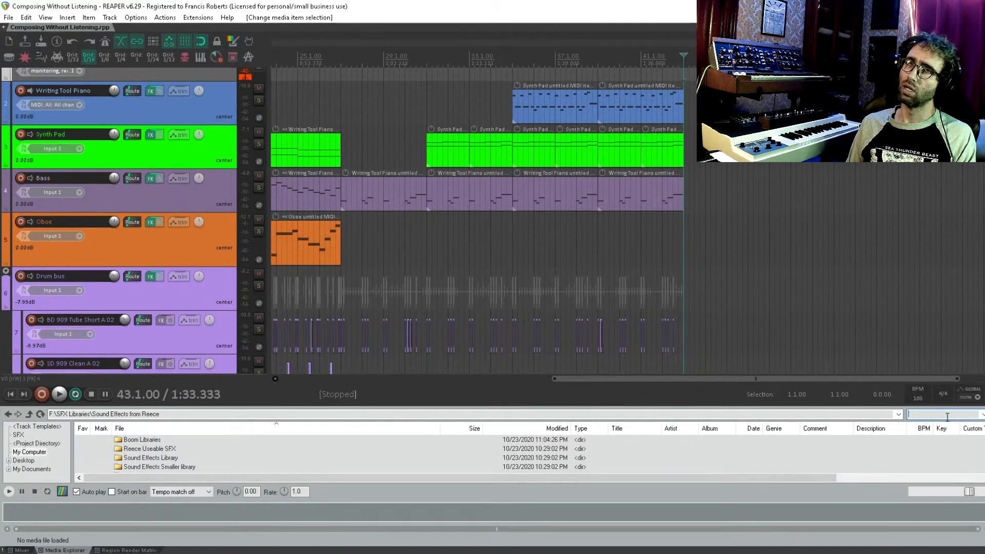
{"action": "type", "text": "flame"}
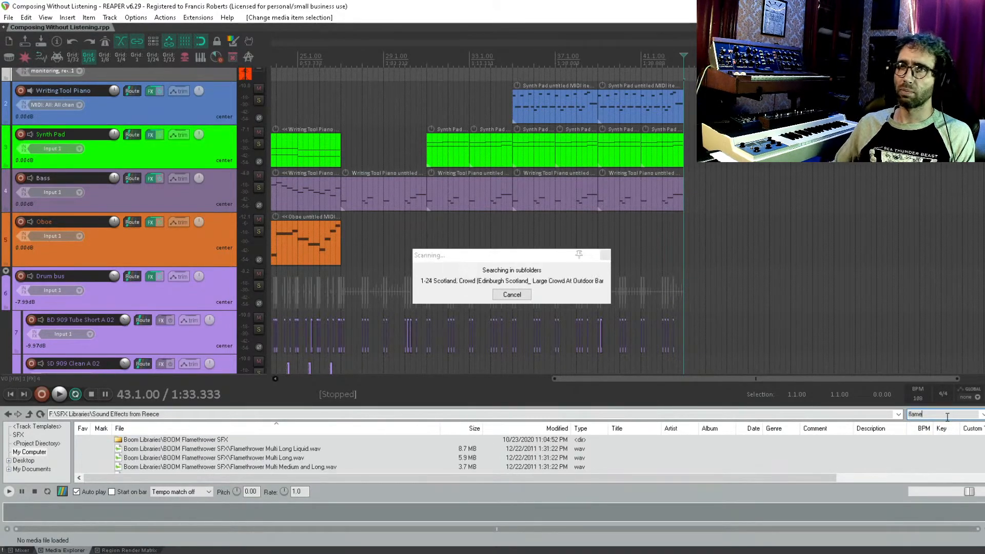
{"action": "left_click", "coordinate": [306, 448]}
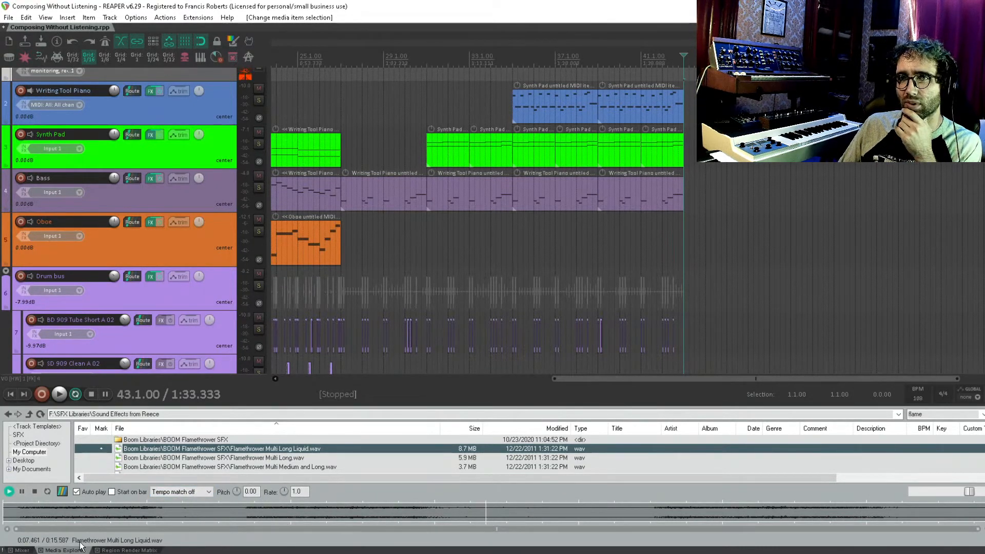
Step: Turn off auto play and look through the multi flamethrower samples as far as Flamethrower Multi Medium Whooshes.wav
{"action": "left_click", "coordinate": [79, 494]}
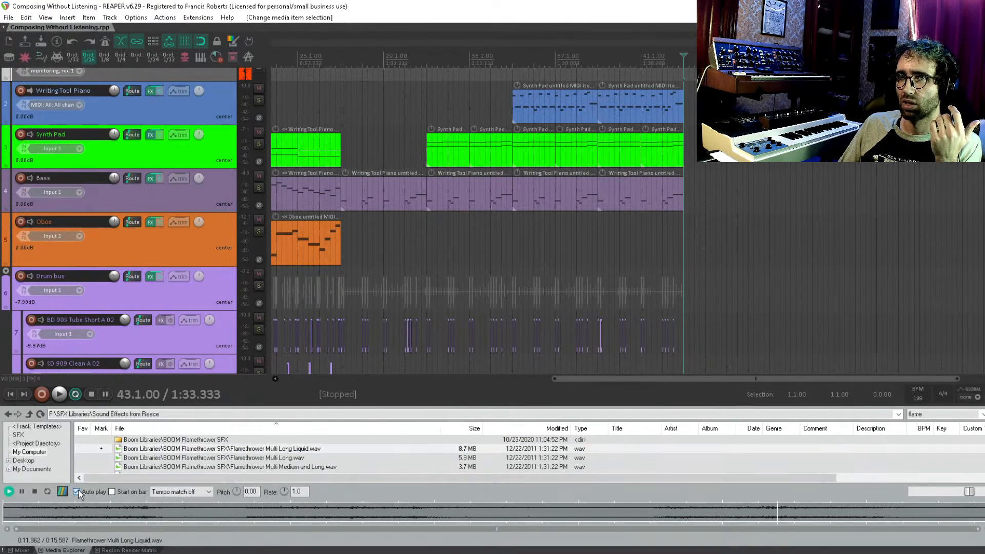
{"action": "left_click", "coordinate": [150, 458]}
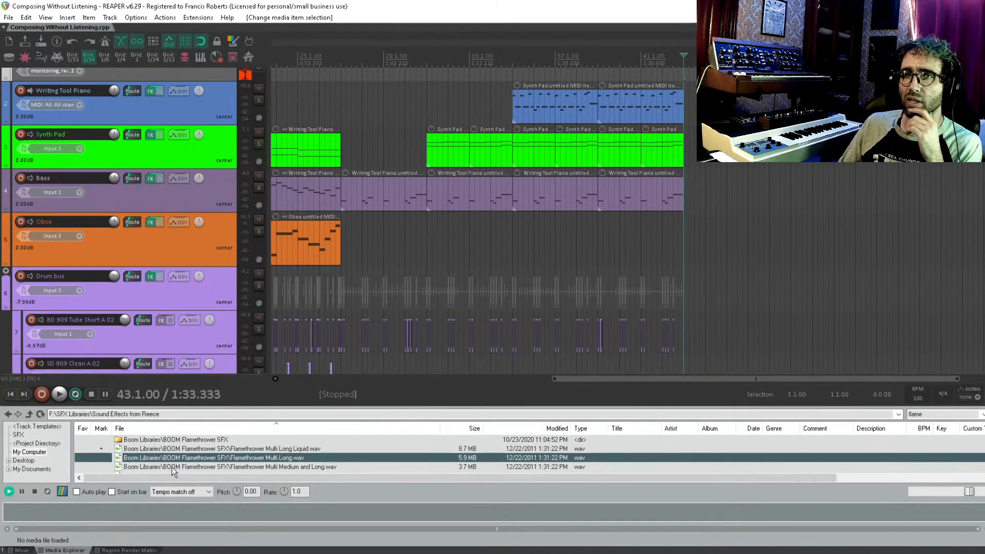
{"action": "key", "text": "Down"}
{"action": "scroll", "coordinate": [179, 461], "scroll_direction": "down", "scroll_amount": 1}
{"action": "left_click", "coordinate": [240, 449]}
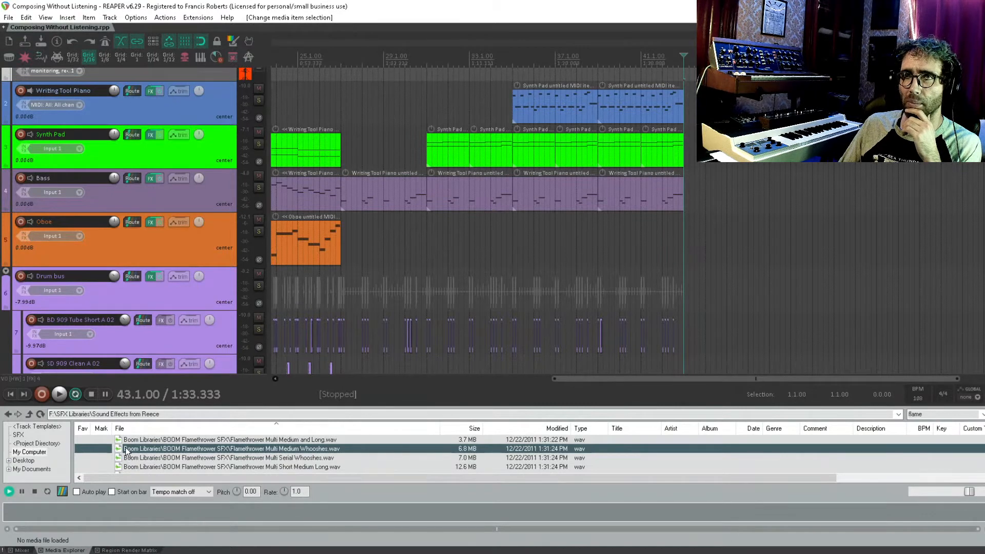
Step: Insert Flamethrower Single Medium Thick.wav on a new track below the hi-hat, one beat after bar 43
{"action": "scroll", "coordinate": [200, 254], "scroll_direction": "down", "scroll_amount": 3}
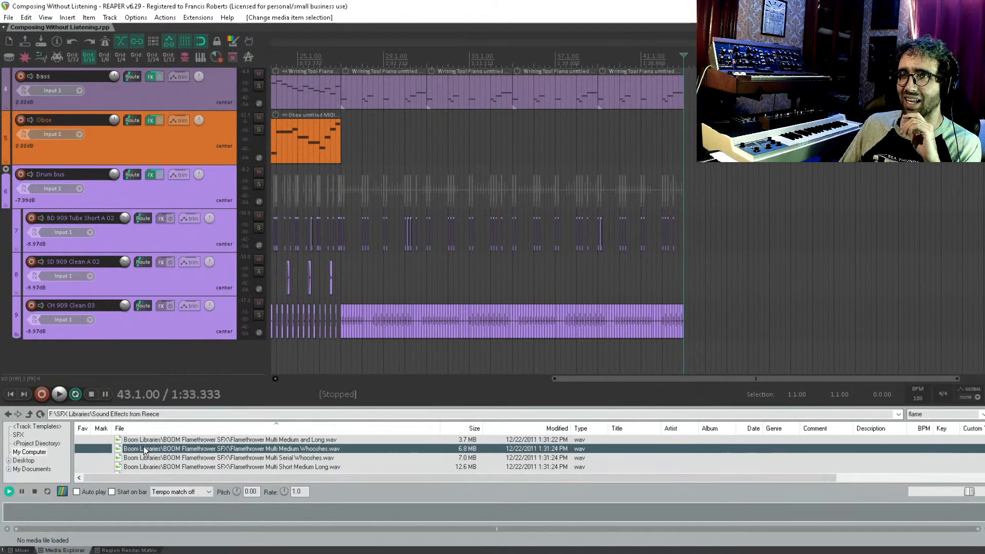
{"action": "scroll", "coordinate": [144, 447], "scroll_direction": "down", "scroll_amount": 2}
{"action": "left_click", "coordinate": [153, 455]}
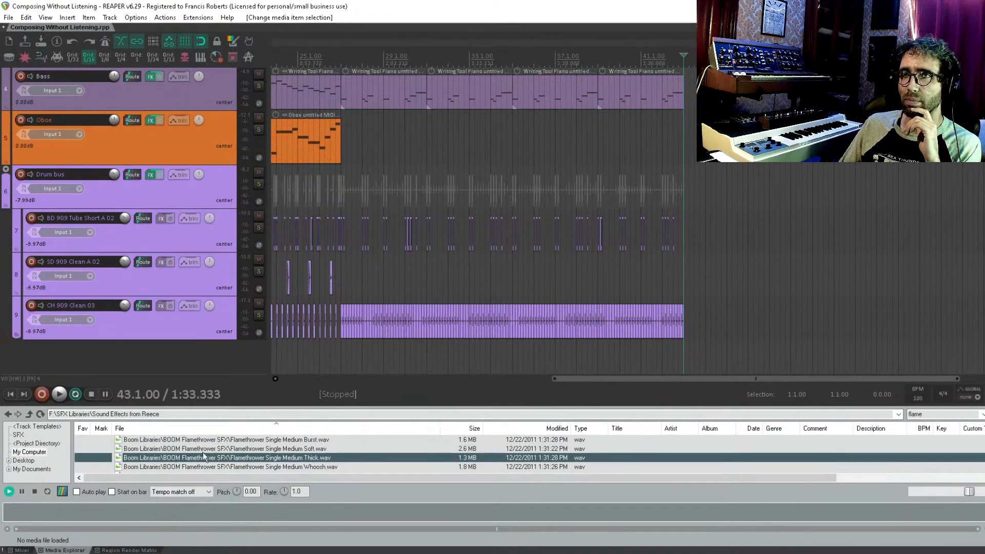
{"action": "left_click_drag", "start_coordinate": [702, 356], "coordinate": [694, 356]}
{"action": "double_click", "coordinate": [694, 355]}
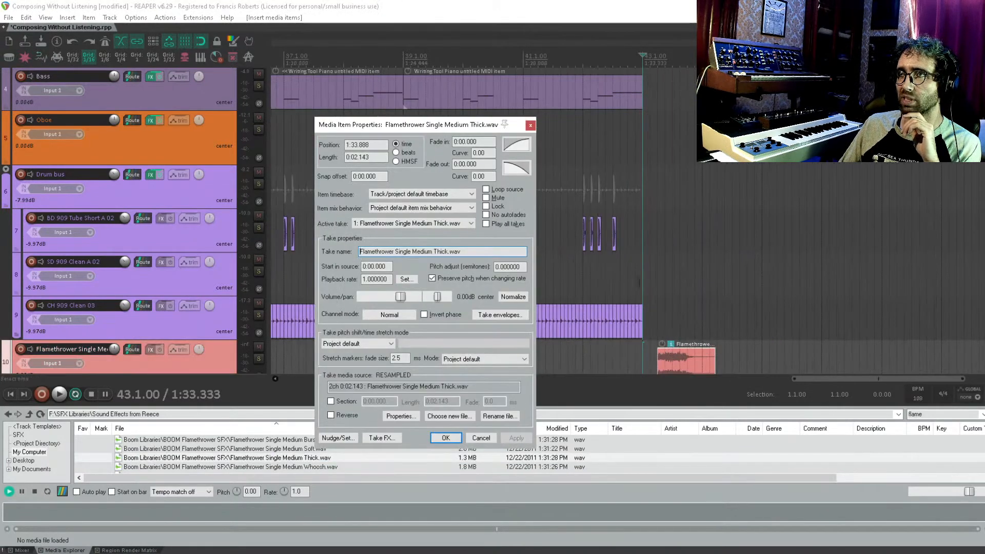
{"action": "left_click", "coordinate": [530, 126]}
{"action": "scroll", "coordinate": [642, 195], "scroll_direction": "up", "scroll_amount": 5}
{"action": "scroll", "coordinate": [642, 195], "scroll_direction": "down", "scroll_amount": 1}
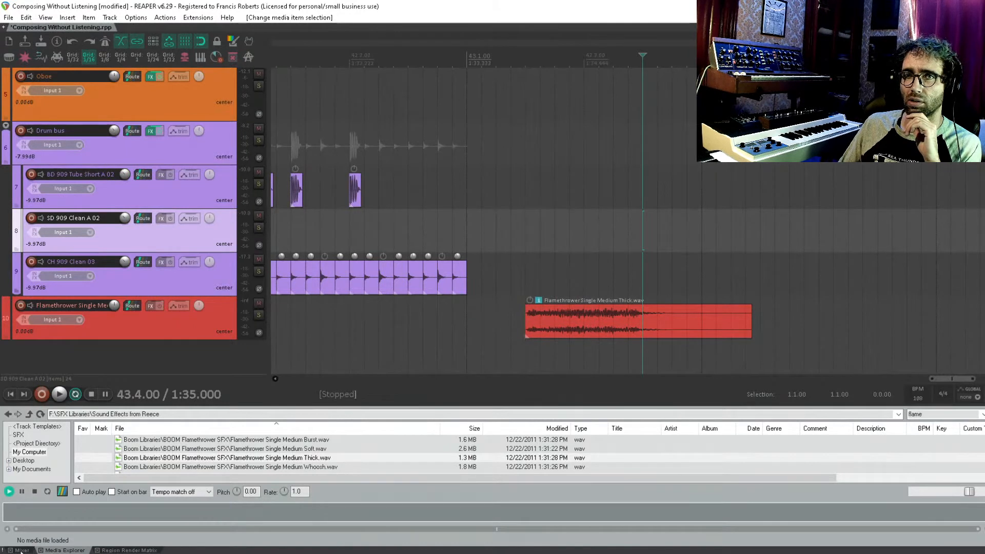
Step: Bring back the Mixer and move the flamethrower item half a beat earlier
{"action": "left_click", "coordinate": [21, 549]}
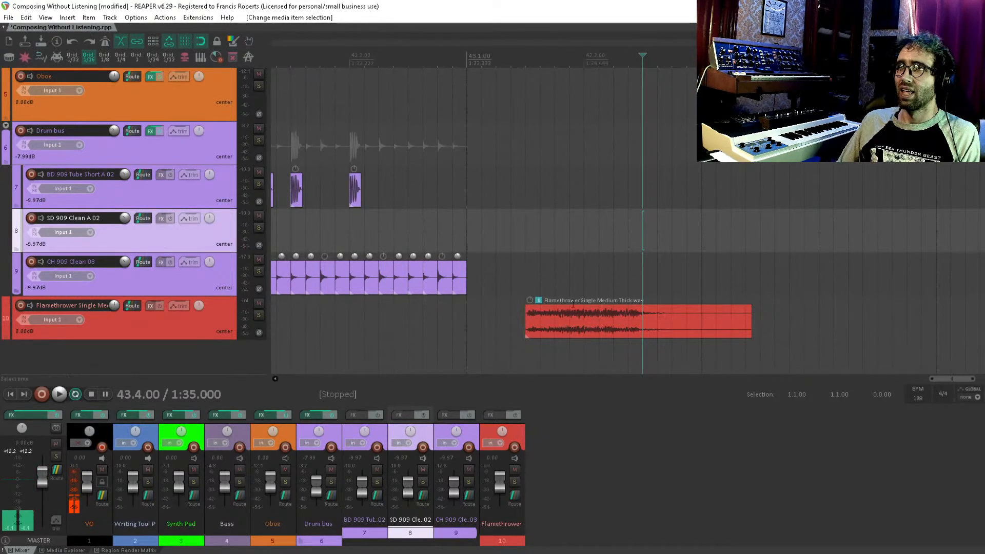
{"action": "scroll", "coordinate": [573, 304], "scroll_direction": "right", "scroll_amount": 2}
{"action": "left_click", "coordinate": [441, 316]}
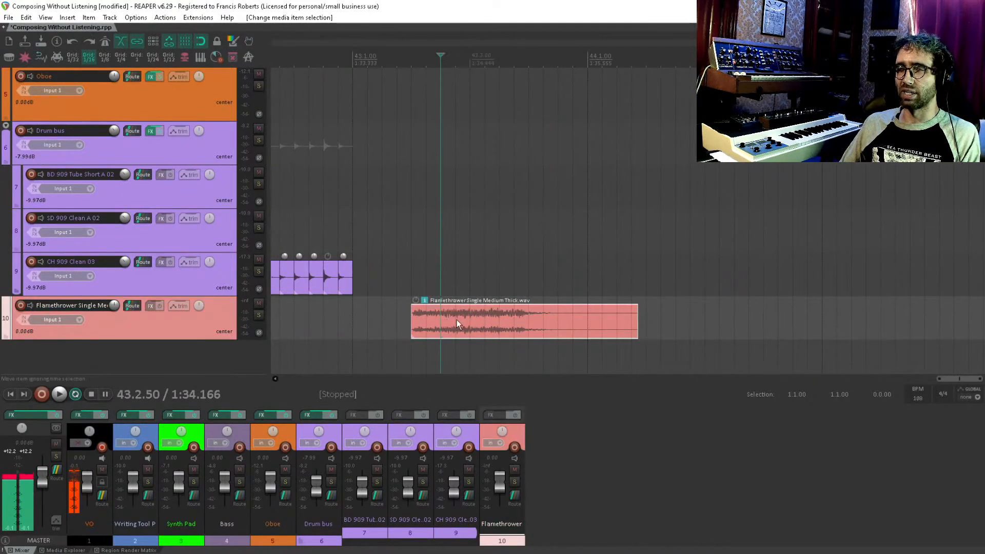
{"action": "left_click_drag", "start_coordinate": [459, 323], "coordinate": [429, 325]}
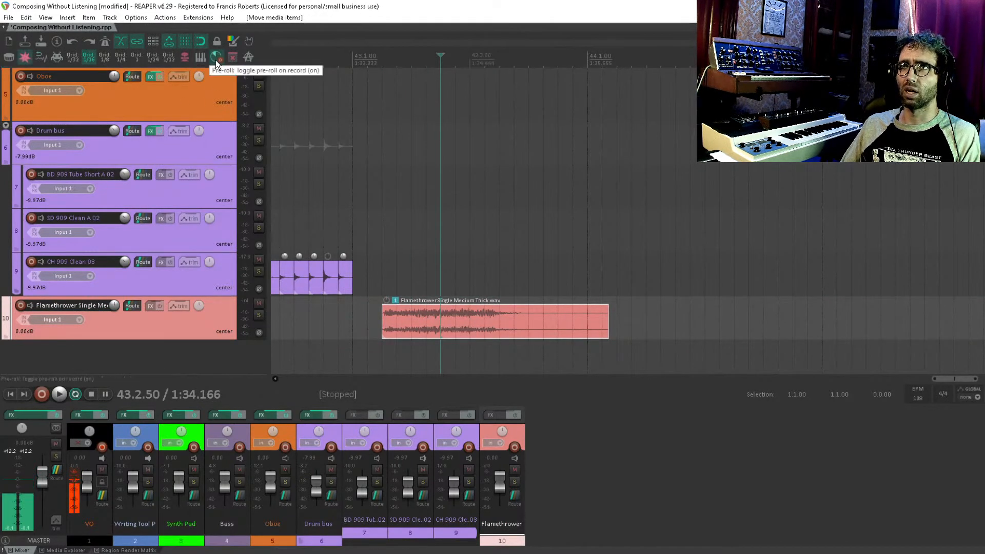
Step: Reverse the flamethrower item and enlarge its track's height to show the waveform in detail
{"action": "left_click", "coordinate": [461, 322]}
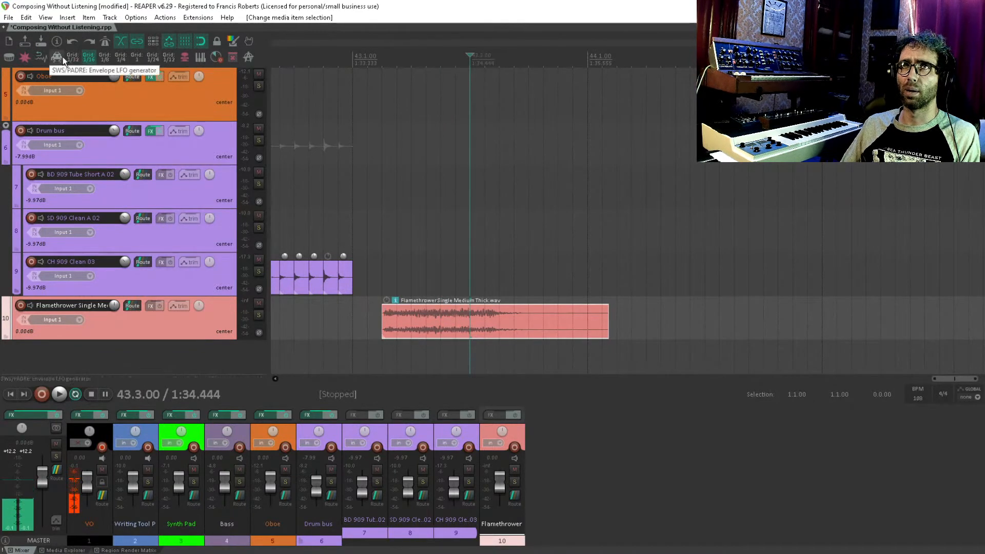
{"action": "left_click", "coordinate": [42, 57]}
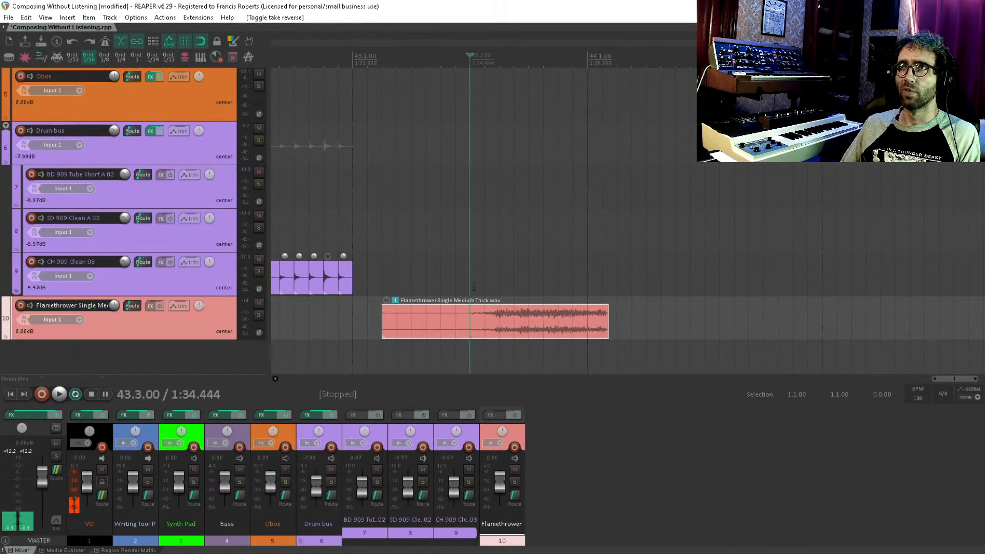
{"action": "left_click", "coordinate": [528, 323]}
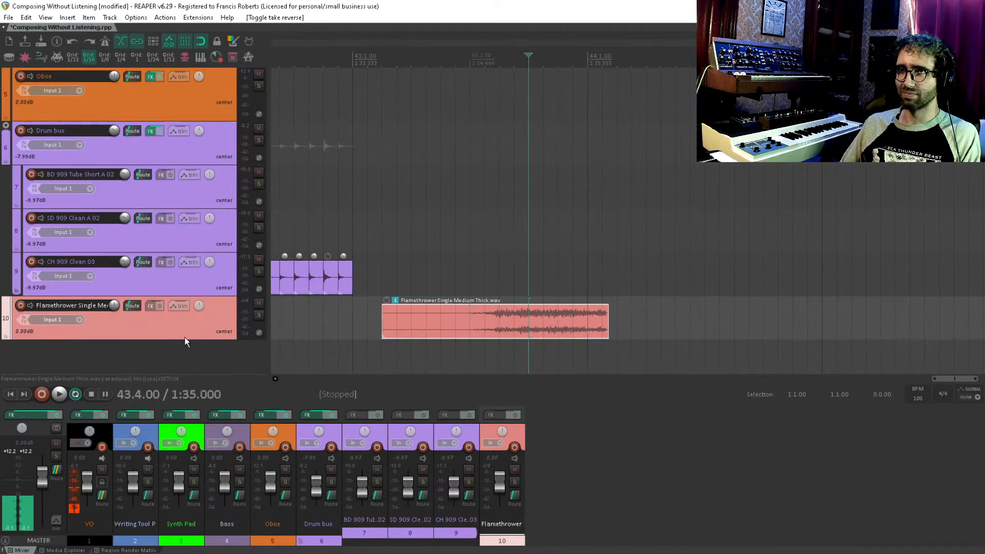
{"action": "left_click_drag", "start_coordinate": [188, 339], "coordinate": [189, 535]}
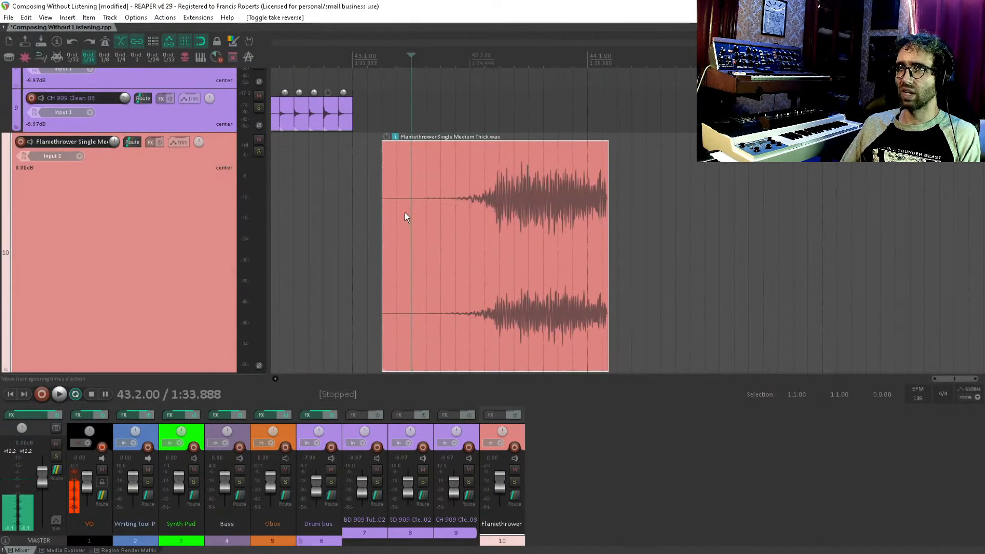
Step: Trim the reversed flamethrower item's start to about 1:34.305 and add a fade-in of about 1.312 s with a slow-starting curve
{"action": "left_click_drag", "start_coordinate": [380, 221], "coordinate": [455, 221]}
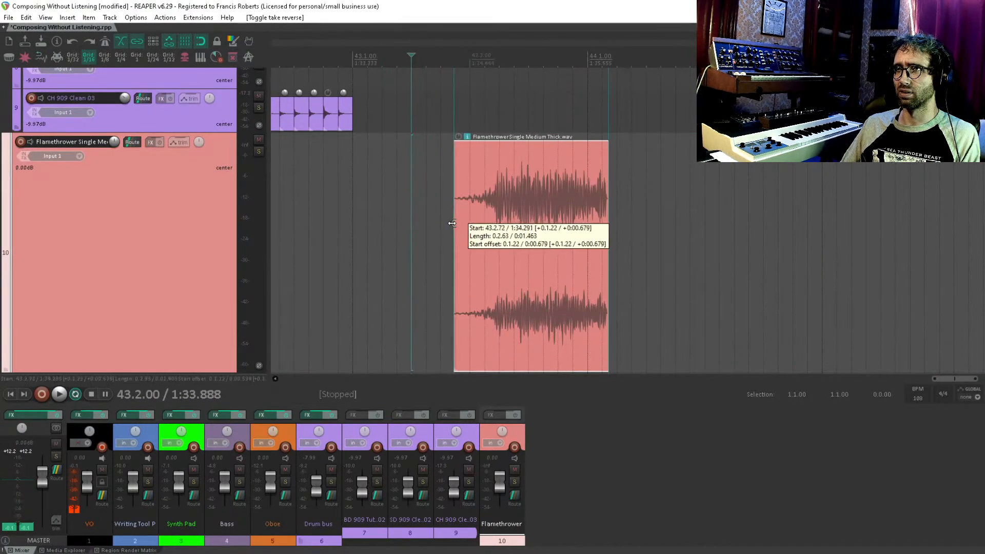
{"action": "left_click_drag", "start_coordinate": [456, 142], "coordinate": [605, 143]}
{"action": "double_click", "coordinate": [531, 156]}
{"action": "left_click", "coordinate": [509, 151]}
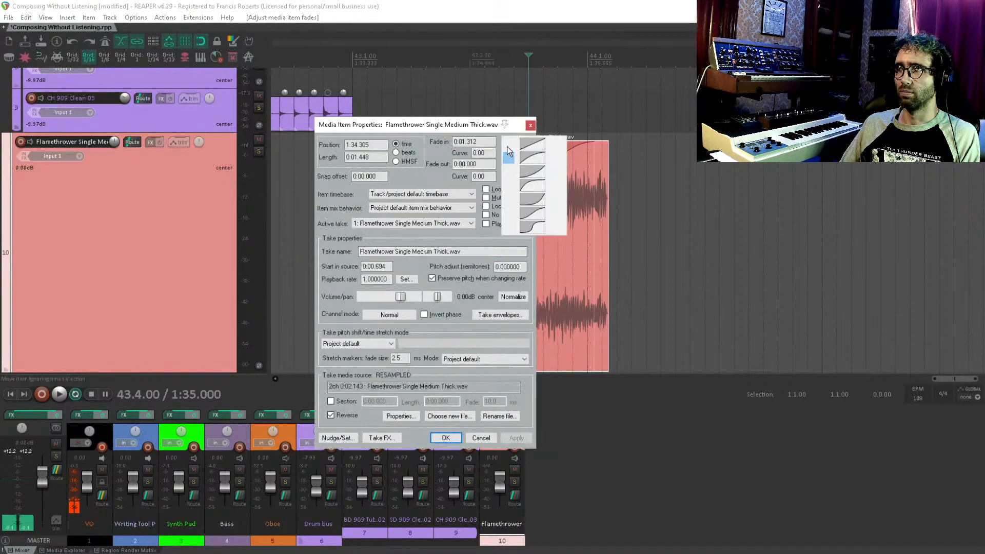
{"action": "left_click", "coordinate": [542, 186]}
{"action": "key", "text": "Return"}
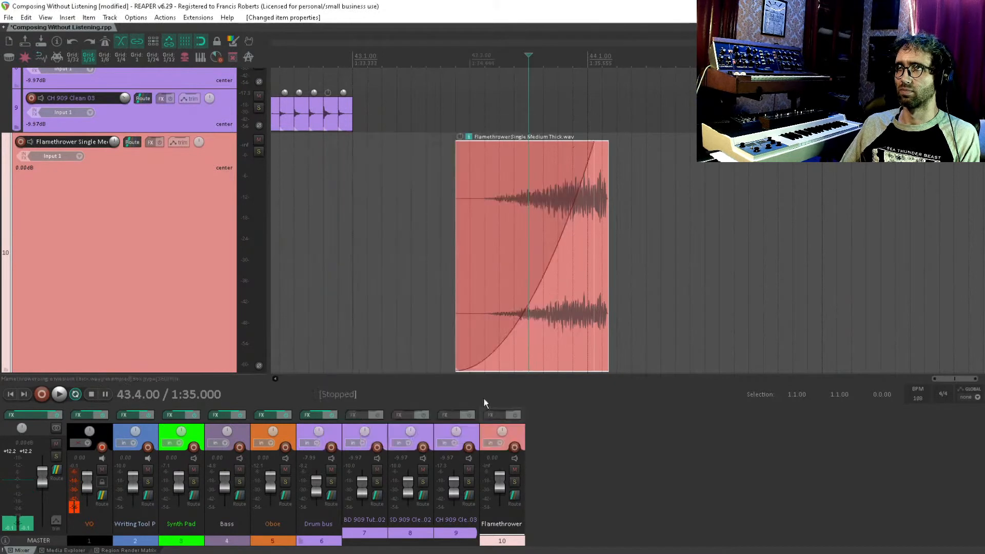
Step: Move the reversed flamethrower item back so it ends just past bar 43, and add a short fade-out at its end
{"action": "left_click_drag", "start_coordinate": [591, 176], "coordinate": [340, 174]}
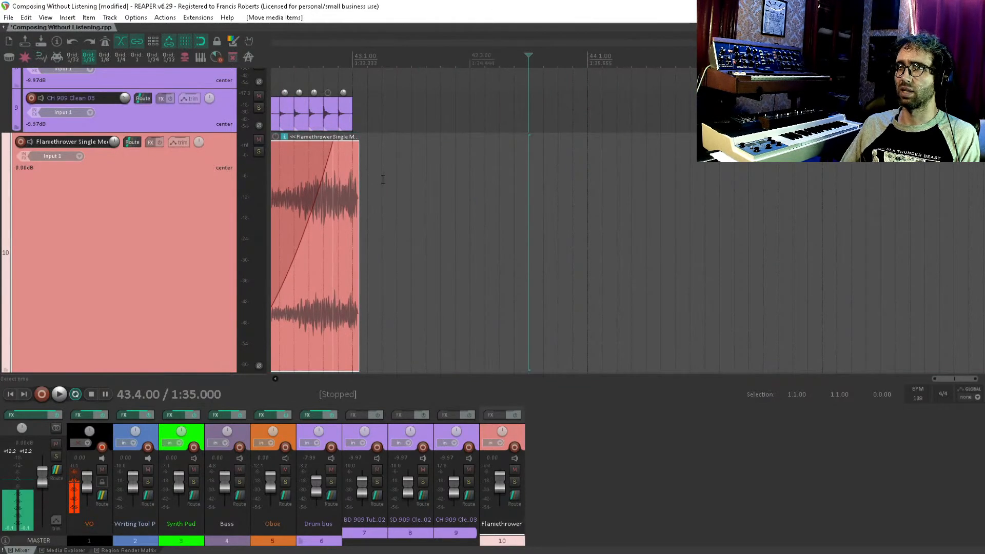
{"action": "scroll", "coordinate": [383, 179], "scroll_direction": "up", "scroll_amount": 3}
{"action": "left_click_drag", "start_coordinate": [517, 146], "coordinate": [480, 145]}
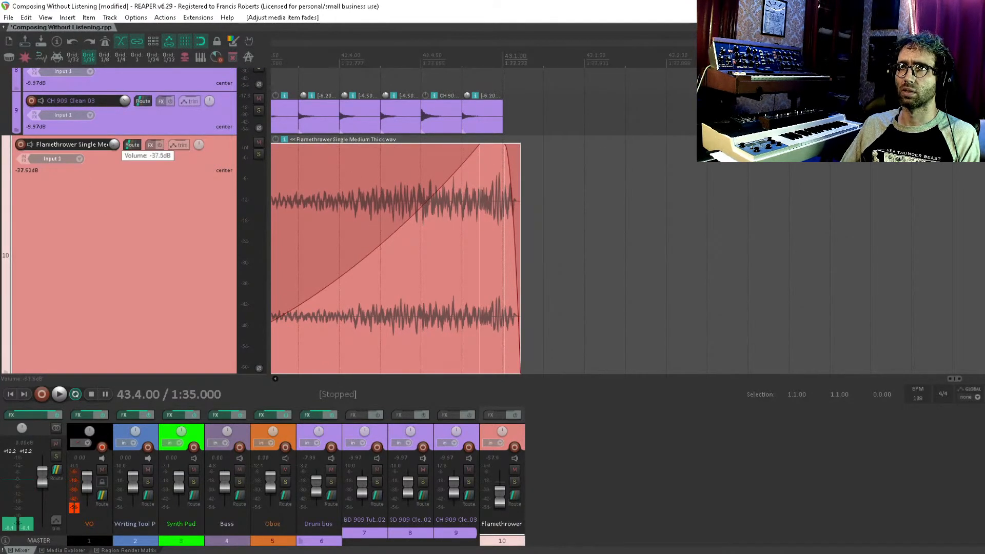
Step: Lower the flamethrower track's volume to about -15.09 dB
{"action": "left_click_drag", "start_coordinate": [114, 144], "coordinate": [114, 147]}
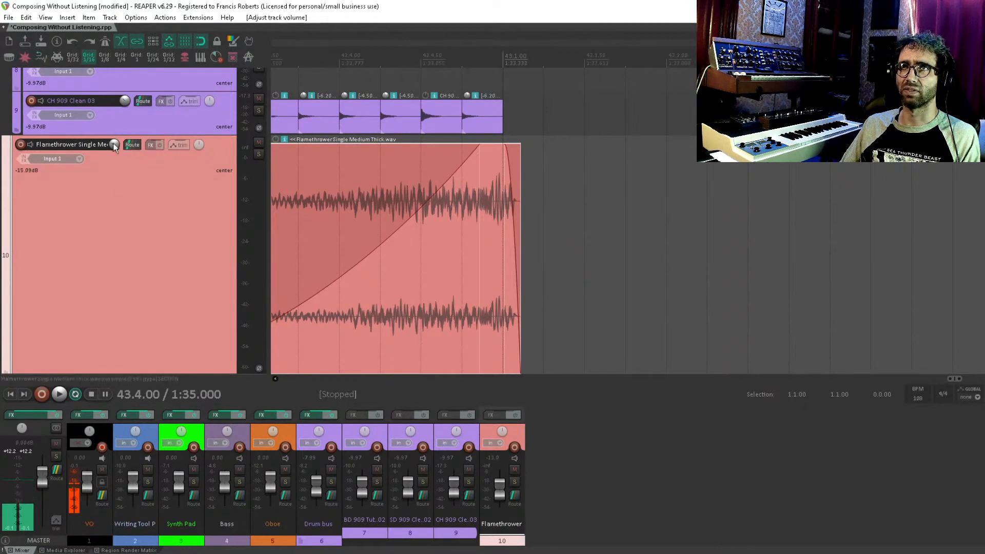
{"action": "scroll", "coordinate": [446, 252], "scroll_direction": "down", "scroll_amount": 5}
{"action": "left_click_drag", "start_coordinate": [446, 192], "coordinate": [500, 252]}
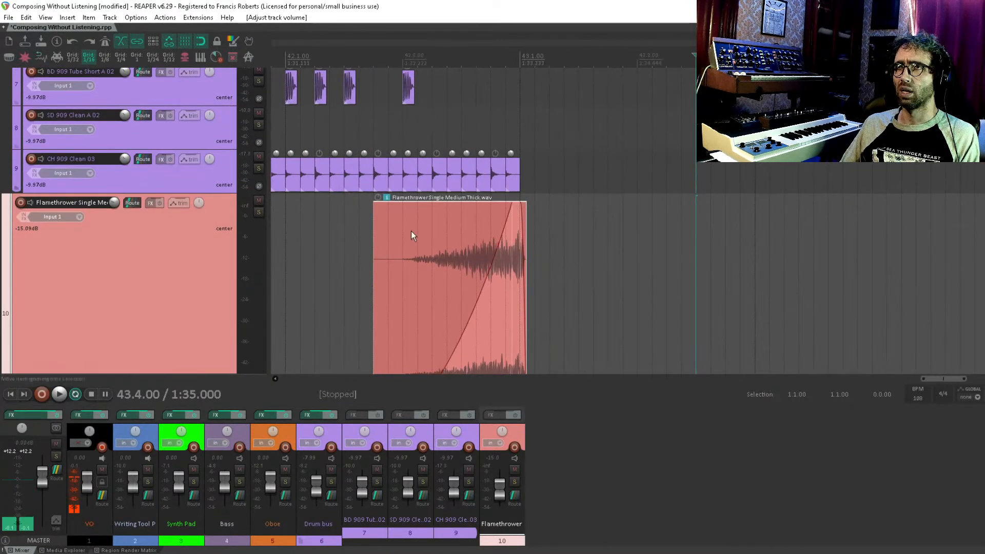
{"action": "left_click_drag", "start_coordinate": [420, 230], "coordinate": [563, 327]}
Step: Copy the first eight bars of the Writing Tool Piano and Synth Pad items to start at bar 43
{"action": "scroll", "coordinate": [574, 318], "scroll_direction": "down", "scroll_amount": 10}
{"action": "left_click_drag", "start_coordinate": [458, 209], "coordinate": [441, 373]}
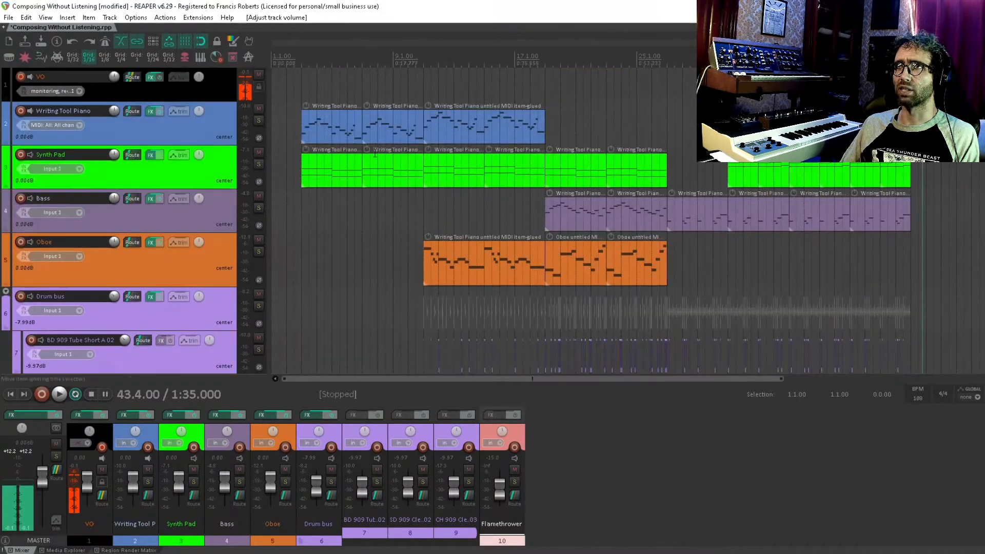
{"action": "left_click_drag", "start_coordinate": [301, 94], "coordinate": [378, 172]}
{"action": "left_click_drag", "start_coordinate": [337, 119], "coordinate": [953, 120]}
{"action": "left_click", "coordinate": [934, 122]}
{"action": "scroll", "coordinate": [934, 122], "scroll_direction": "up", "scroll_amount": 5}
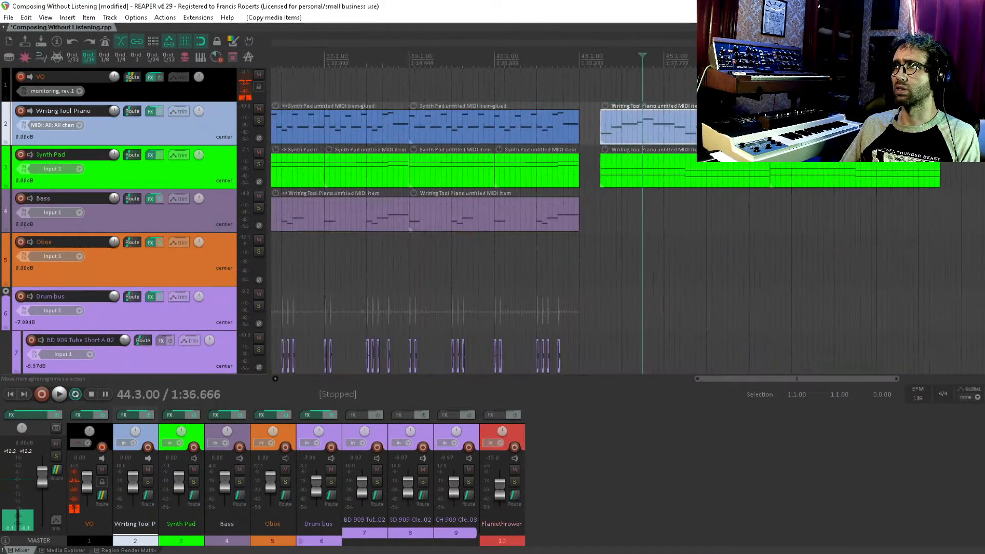
{"action": "left_click_drag", "start_coordinate": [579, 175], "coordinate": [463, 144]}
{"action": "scroll", "coordinate": [464, 144], "scroll_direction": "up", "scroll_amount": 4}
{"action": "scroll", "coordinate": [463, 145], "scroll_direction": "left", "scroll_amount": 3}
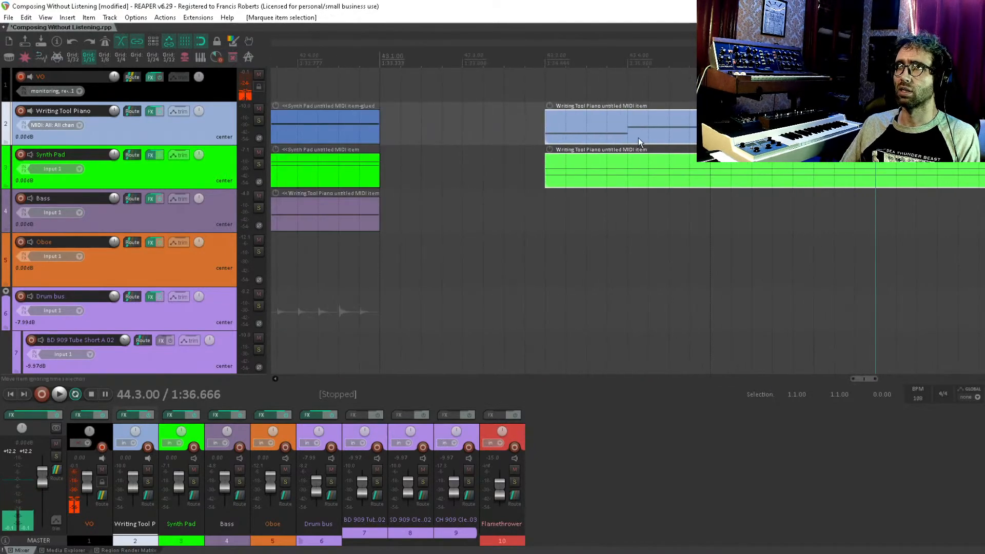
{"action": "left_click_drag", "start_coordinate": [638, 137], "coordinate": [468, 124]}
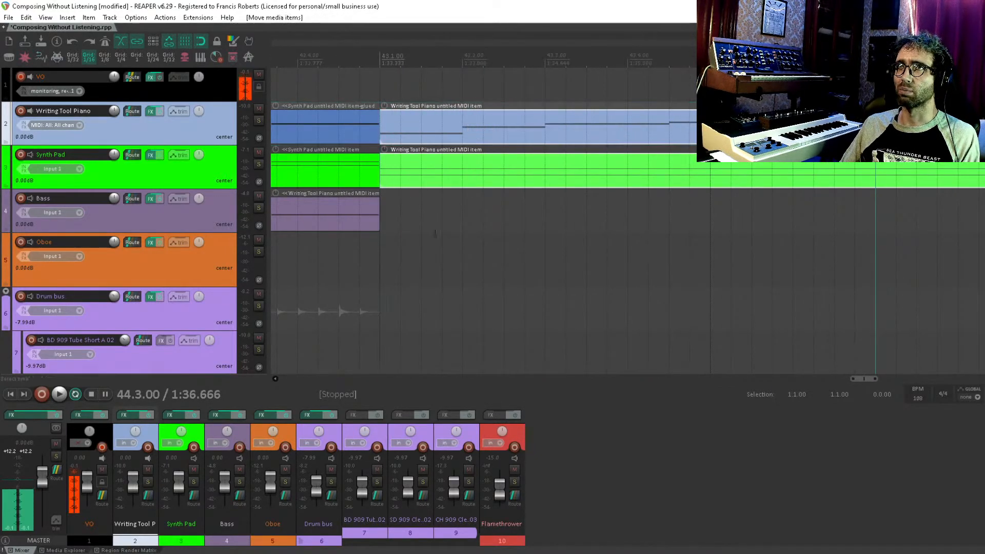
Step: Add the Waves J37 Stereo effect with the FCR Tape Delay preset to the flamethrower track
{"action": "scroll", "coordinate": [487, 257], "scroll_direction": "down", "scroll_amount": 4}
{"action": "scroll", "coordinate": [477, 207], "scroll_direction": "up", "scroll_amount": 3}
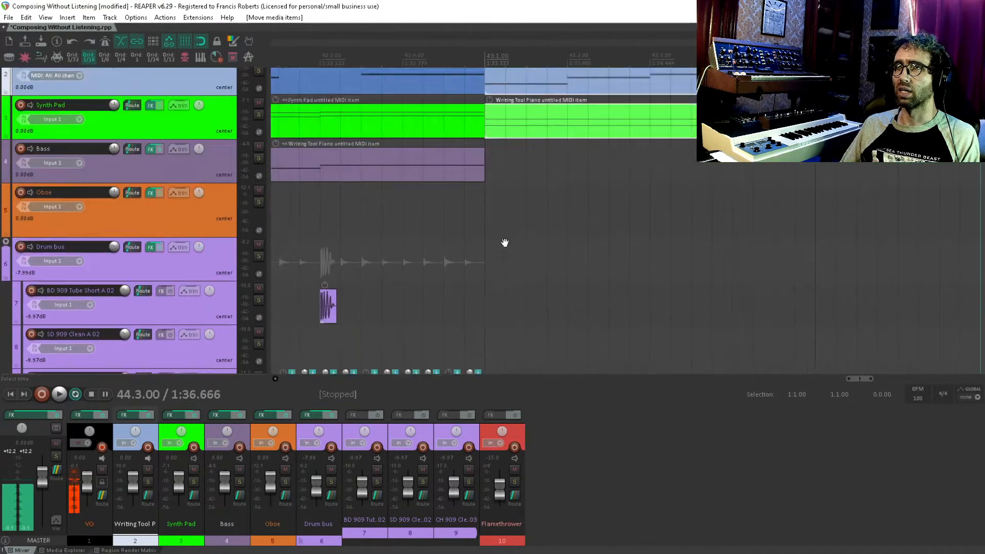
{"action": "scroll", "coordinate": [493, 246], "scroll_direction": "down", "scroll_amount": 3}
{"action": "scroll", "coordinate": [493, 246], "scroll_direction": "left", "scroll_amount": 2}
{"action": "left_click", "coordinate": [190, 334]}
{"action": "left_click", "coordinate": [151, 258]}
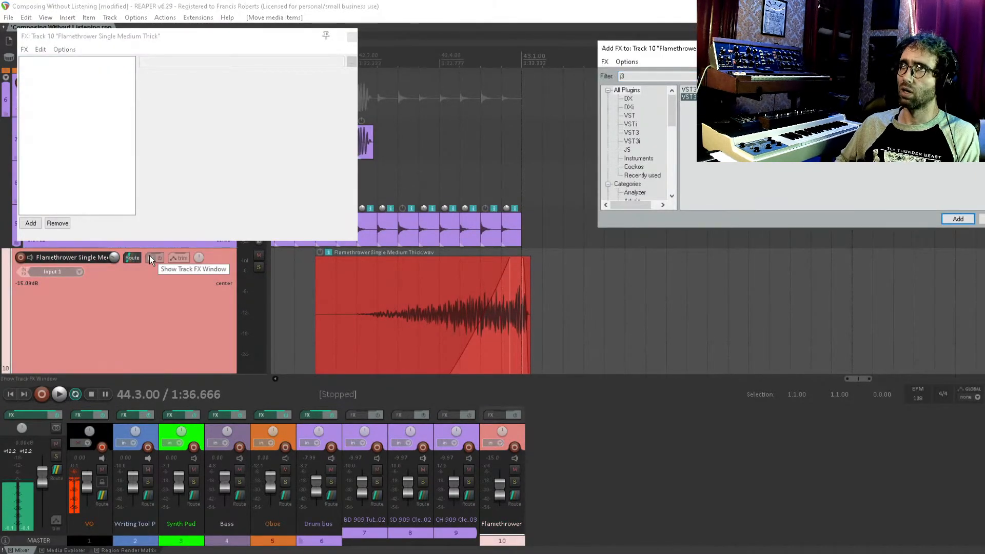
{"action": "key", "text": "Return"}
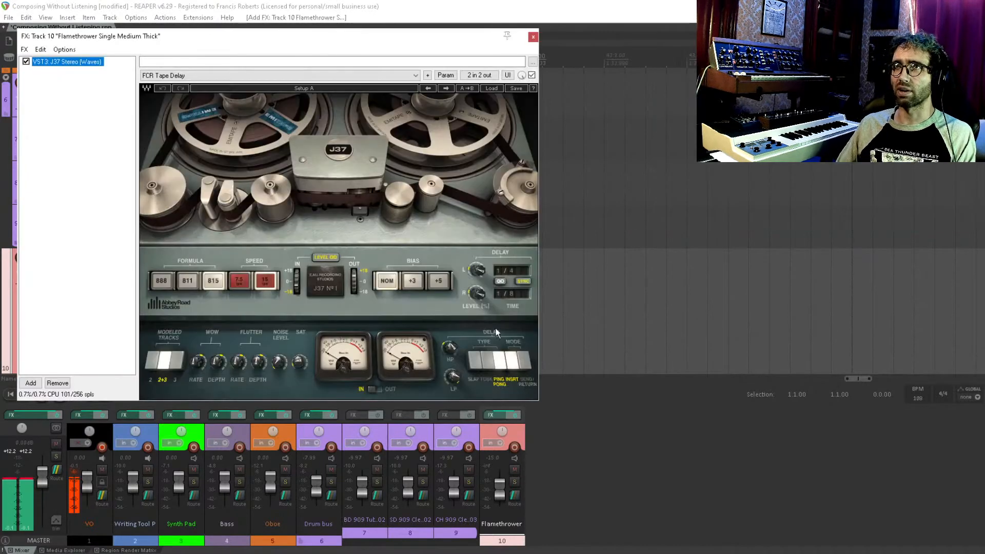
Step: Add ReaVerb with the sweetverbo fcr preset to the flamethrower track and close its FX chain
{"action": "double_click", "coordinate": [106, 171]}
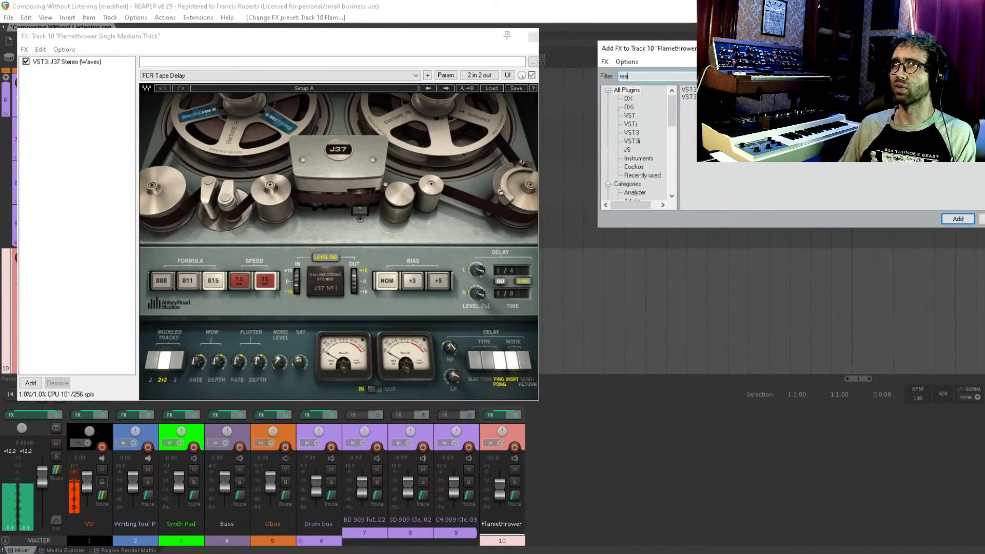
{"action": "key", "text": "Return"}
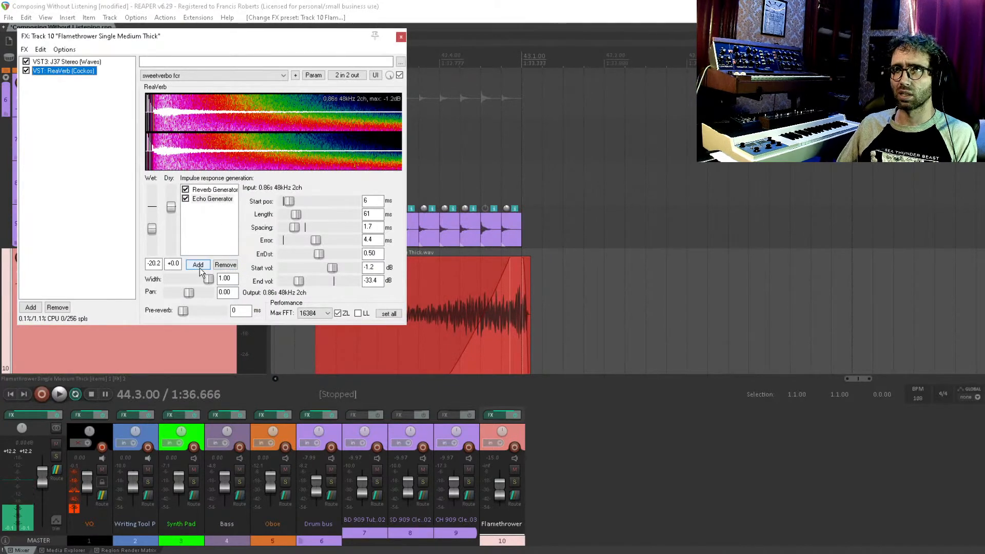
{"action": "left_click", "coordinate": [65, 249]}
{"action": "key", "text": "Escape"}
Step: Play the transition into bar 43 from about 42.2.50 twice to audition the flamethrower riser with the copied parts
{"action": "scroll", "coordinate": [174, 297], "scroll_direction": "down", "scroll_amount": 2}
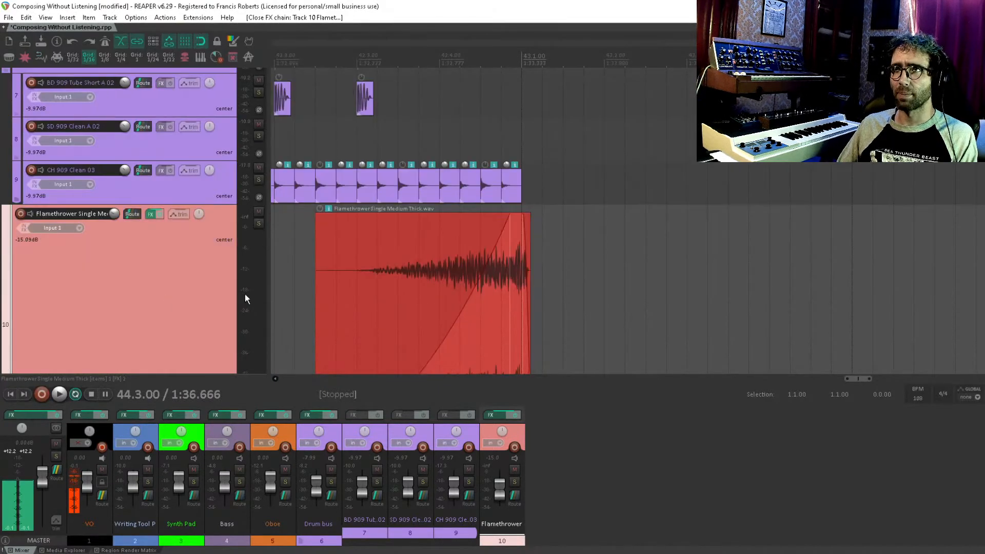
{"action": "scroll", "coordinate": [349, 220], "scroll_direction": "down", "scroll_amount": 2}
{"action": "left_click_drag", "start_coordinate": [358, 193], "coordinate": [646, 273]}
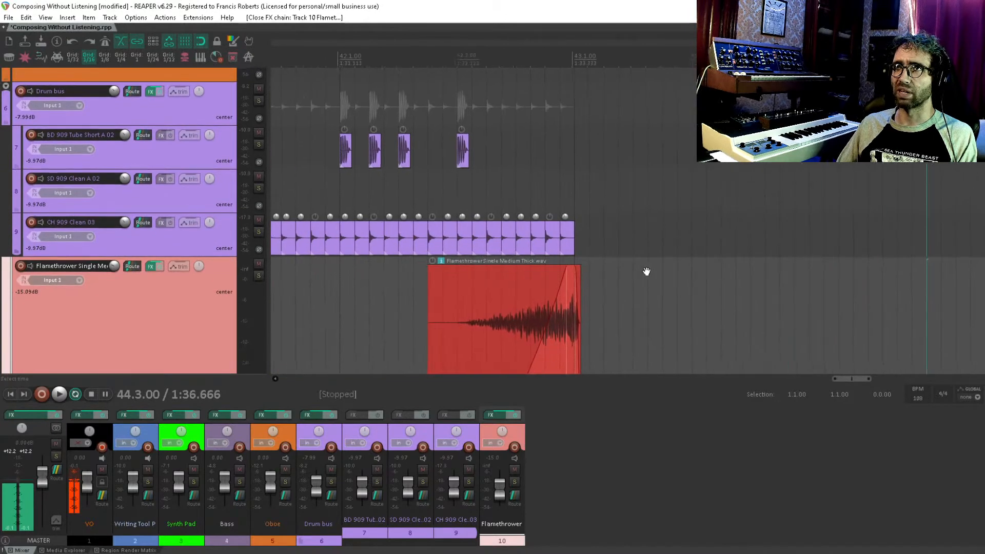
{"action": "left_click", "coordinate": [398, 186]}
{"action": "key", "text": "space"}
{"action": "scroll", "coordinate": [491, 230], "scroll_direction": "down", "scroll_amount": 1}
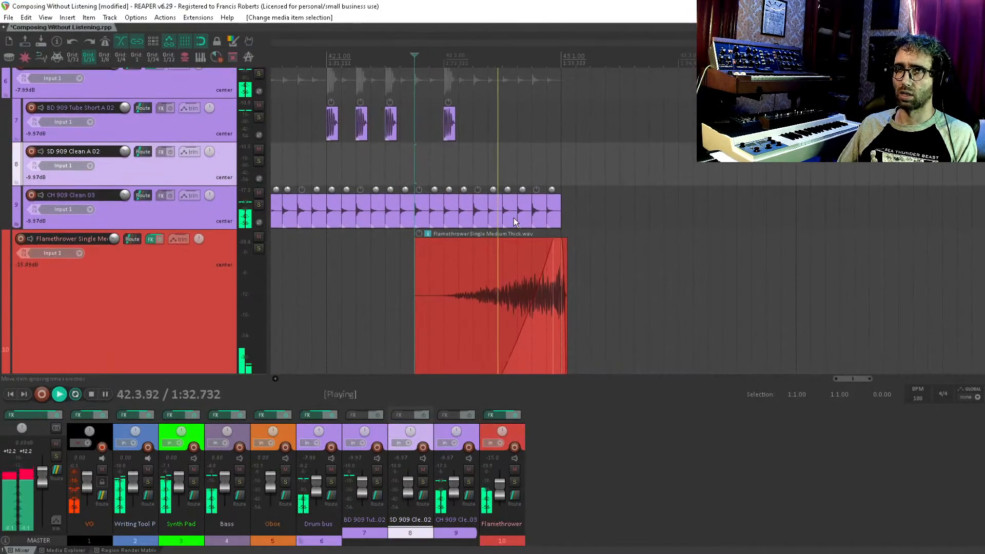
{"action": "left_click_drag", "start_coordinate": [513, 218], "coordinate": [555, 431]}
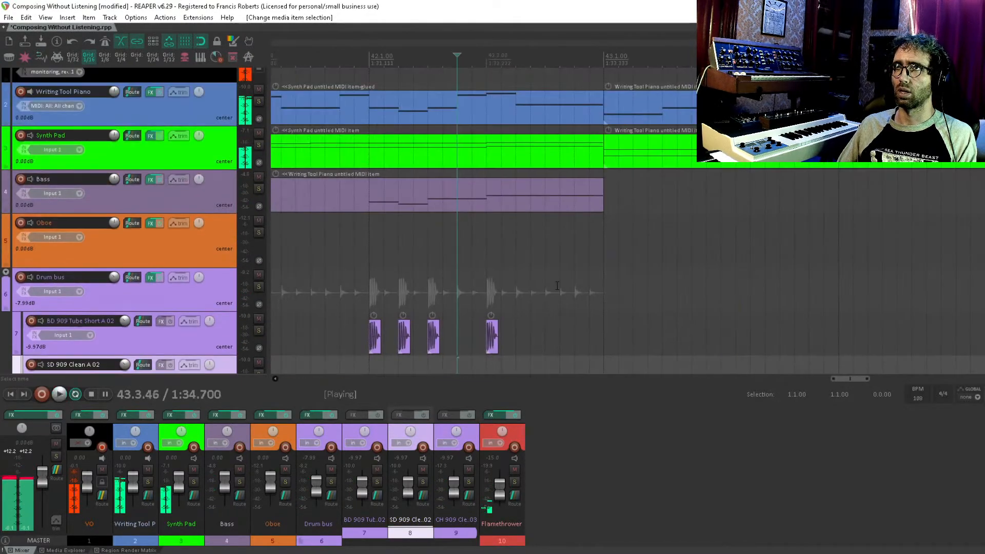
{"action": "key", "text": "space"}
{"action": "key", "text": "space"}
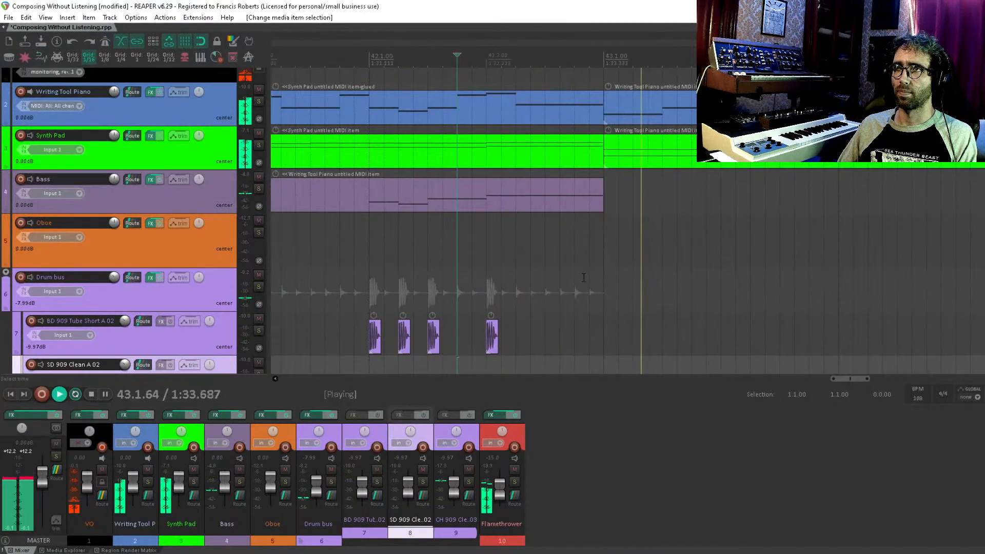
{"action": "scroll", "coordinate": [585, 278], "scroll_direction": "down", "scroll_amount": 3}
{"action": "left_click_drag", "start_coordinate": [584, 254], "coordinate": [564, 313]}
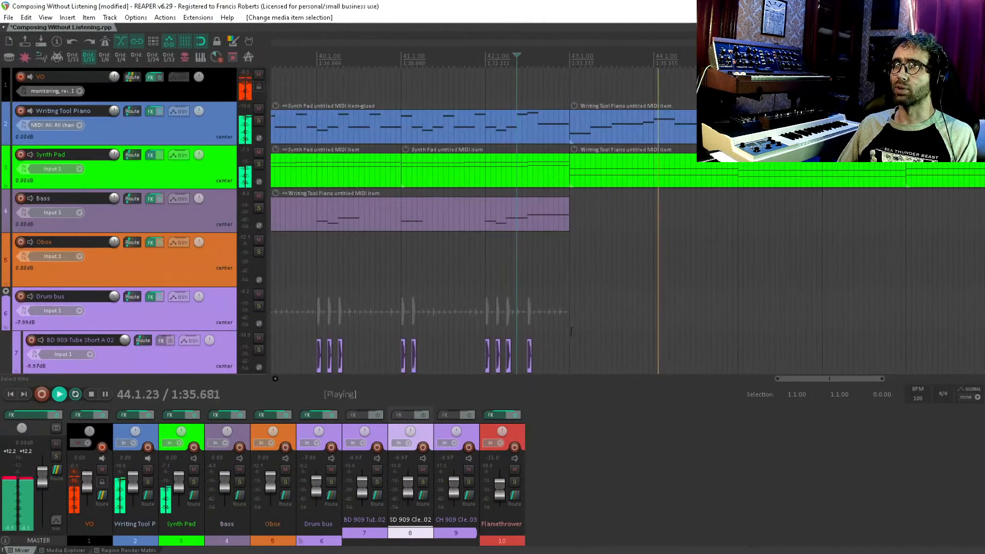
{"action": "key", "text": "space"}
Step: Save the project
{"action": "scroll", "coordinate": [618, 269], "scroll_direction": "down", "scroll_amount": 3}
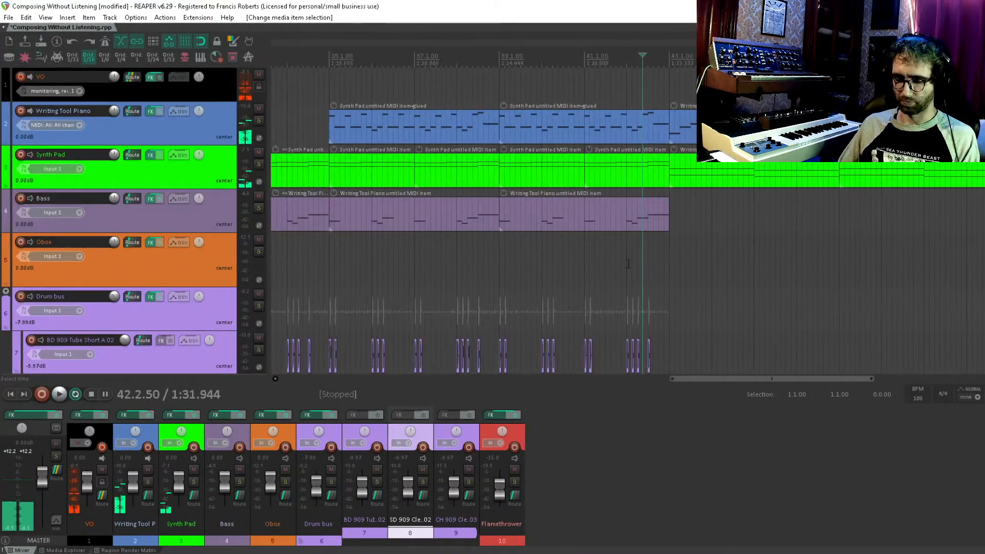
{"action": "left_click", "coordinate": [627, 264]}
{"action": "left_click_drag", "start_coordinate": [592, 217], "coordinate": [410, 234]}
{"action": "key", "text": "ctrl+s"}
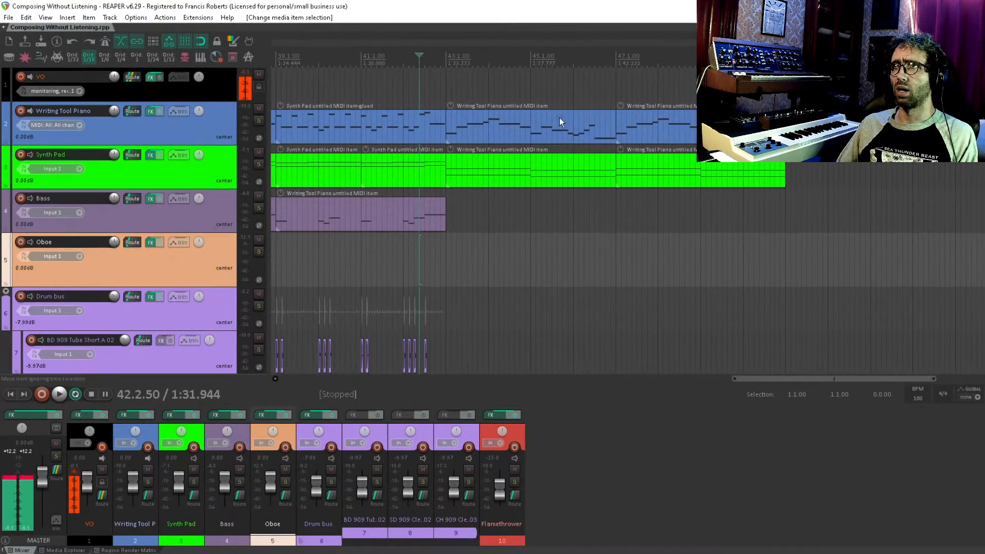
Step: Move the two piano melody items starting at bar 43 down onto the Oboe track, keeping their timing
{"action": "left_click_drag", "start_coordinate": [559, 117], "coordinate": [491, 263]}
{"action": "mouse_move", "coordinate": [400, 262]}
{"action": "left_mouse_down"}
{"action": "mouse_move", "coordinate": [510, 101]}
{"action": "mouse_move", "coordinate": [516, 0]}
{"action": "left_mouse_up"}
{"action": "left_click_drag", "start_coordinate": [539, 184], "coordinate": [540, 375]}
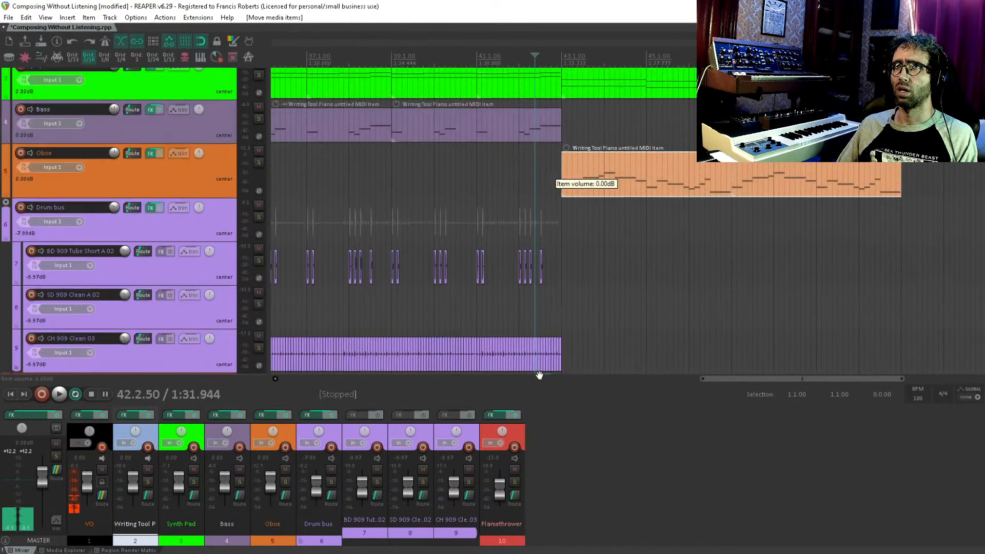
{"action": "left_click_drag", "start_coordinate": [642, 197], "coordinate": [629, 294]}
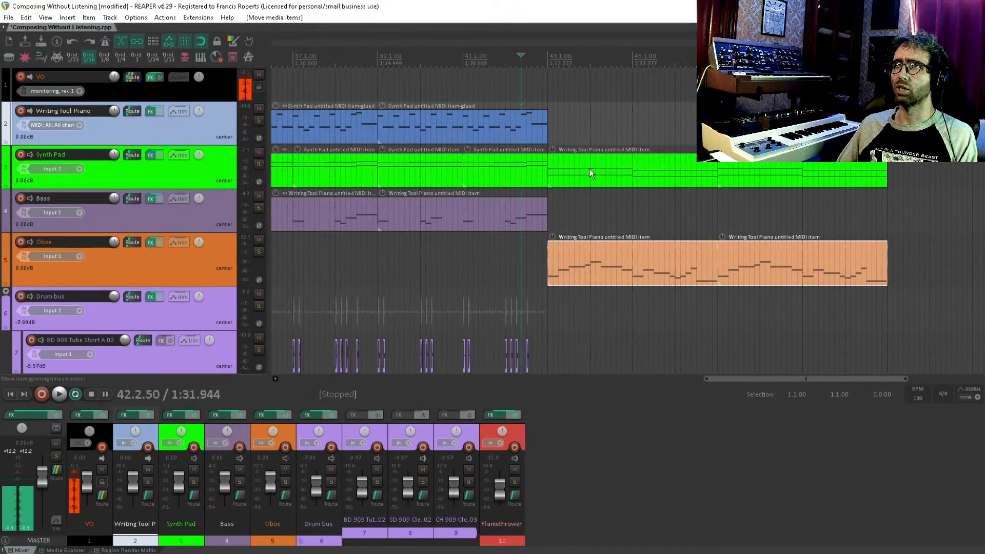
{"action": "left_click_drag", "start_coordinate": [550, 165], "coordinate": [451, 136]}
{"action": "left_click_drag", "start_coordinate": [356, 98], "coordinate": [585, 124]}
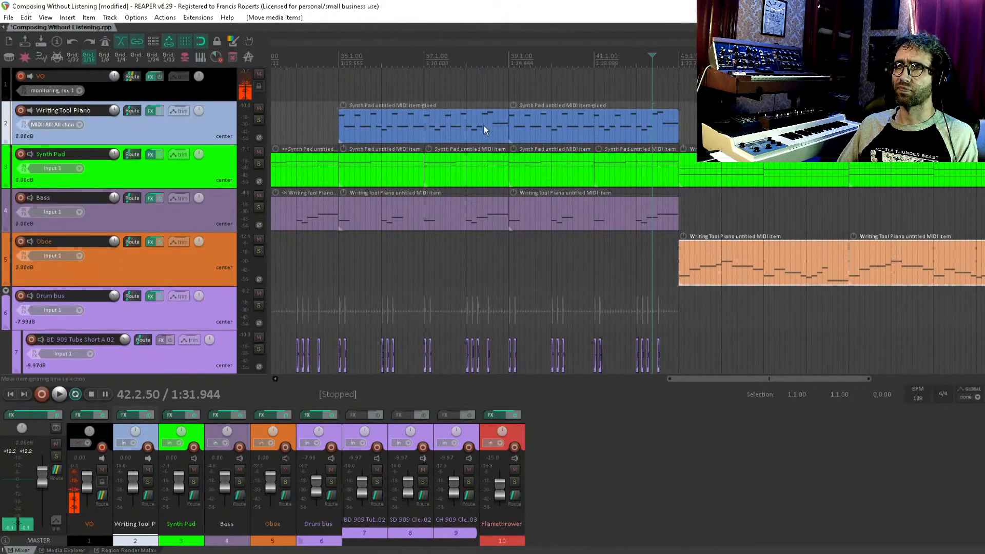
{"action": "scroll", "coordinate": [593, 131], "scroll_direction": "right", "scroll_amount": 5}
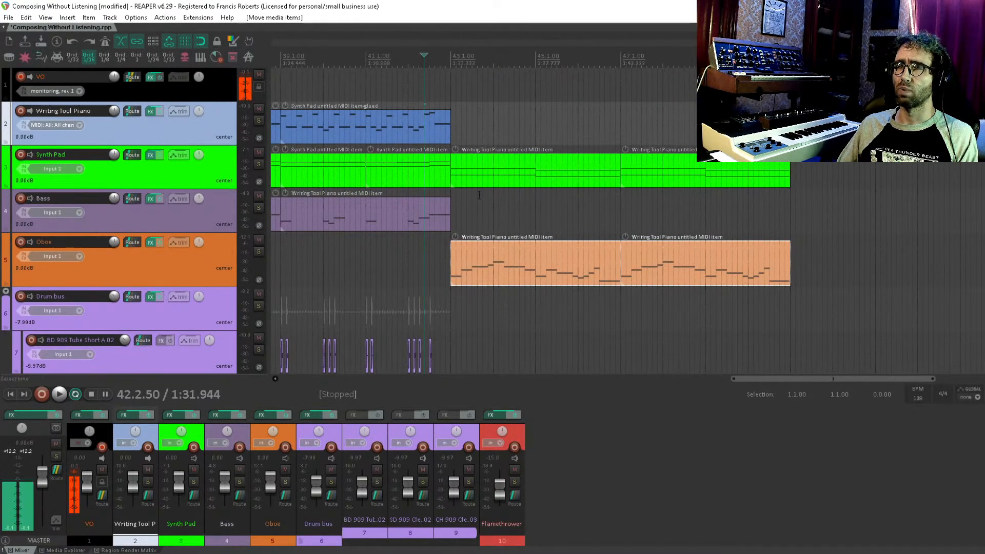
{"action": "scroll", "coordinate": [454, 219], "scroll_direction": "left", "scroll_amount": 3}
{"action": "left_click", "coordinate": [455, 219]}
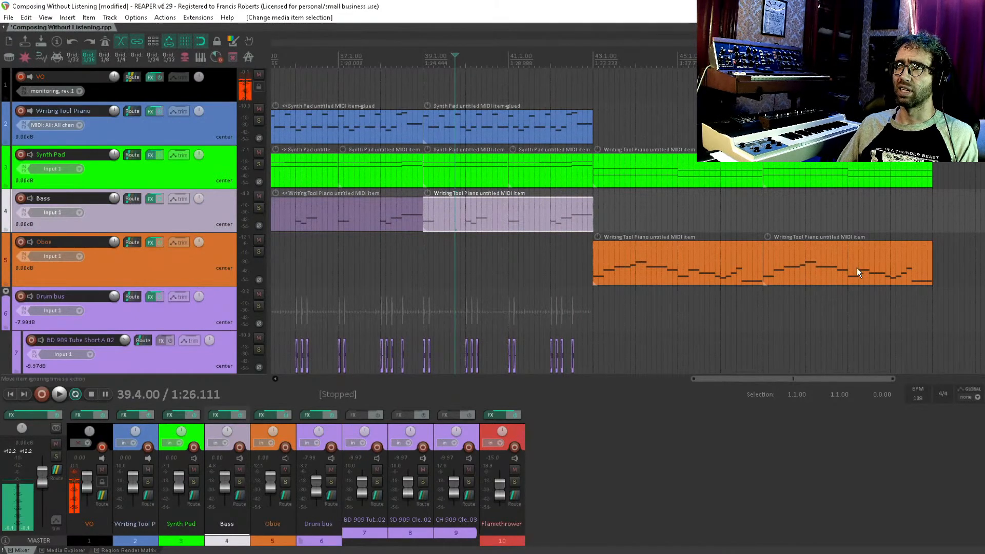
Step: Duplicate the Synth Pad and Oboe items of bars 43 to 51 so the copies start at bar 51
{"action": "scroll", "coordinate": [856, 268], "scroll_direction": "right", "scroll_amount": 2}
{"action": "scroll", "coordinate": [759, 234], "scroll_direction": "down", "scroll_amount": 1}
{"action": "scroll", "coordinate": [572, 183], "scroll_direction": "right", "scroll_amount": 1}
{"action": "scroll", "coordinate": [572, 183], "scroll_direction": "down", "scroll_amount": 1}
{"action": "left_click_drag", "start_coordinate": [512, 134], "coordinate": [827, 253]}
{"action": "key", "text": "ctrl+d"}
Step: Copy the last Bass item before bar 43 to start at bar 47
{"action": "scroll", "coordinate": [774, 241], "scroll_direction": "left", "scroll_amount": 3}
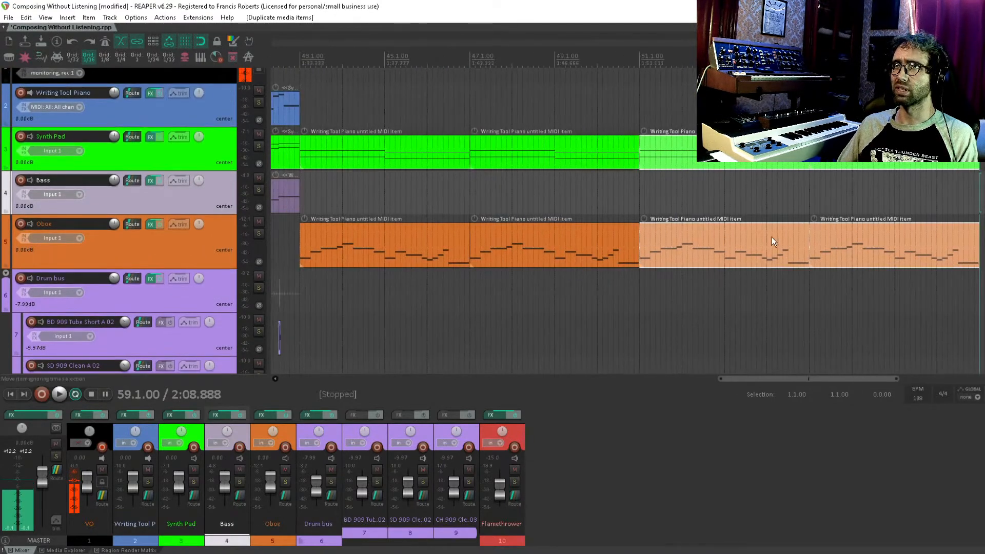
{"action": "left_click", "coordinate": [469, 183]}
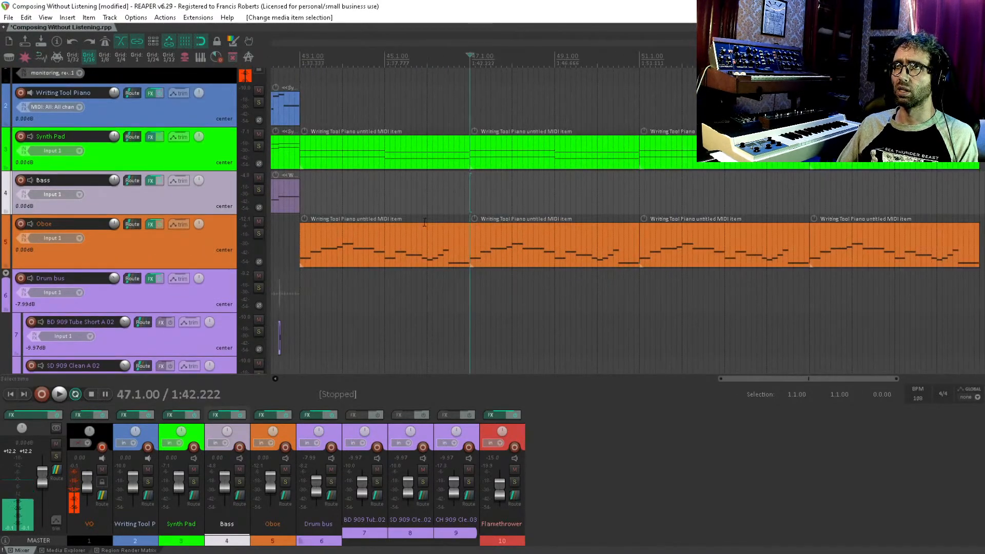
{"action": "left_click_drag", "start_coordinate": [471, 211], "coordinate": [575, 263]}
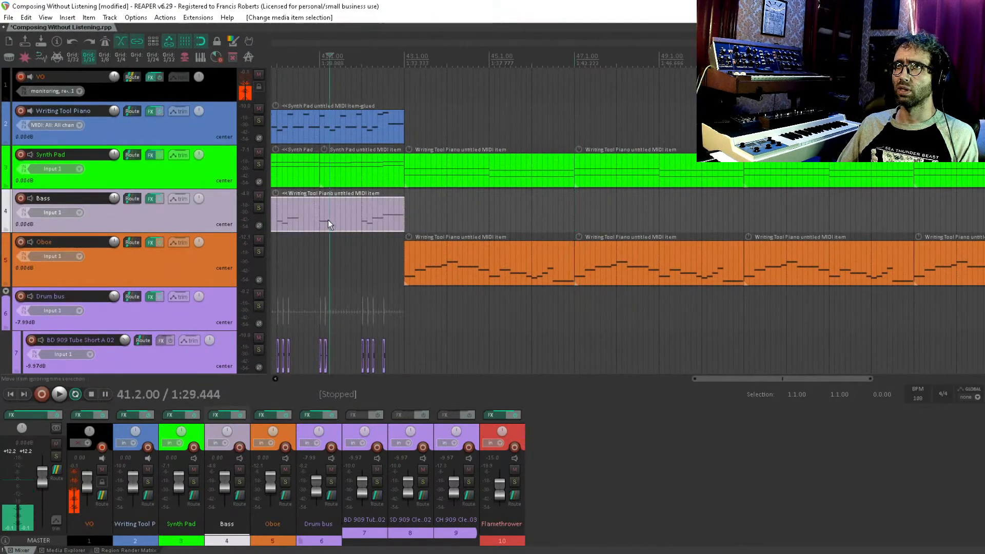
{"action": "left_click_drag", "start_coordinate": [328, 220], "coordinate": [620, 221]}
{"action": "left_click", "coordinate": [589, 212]}
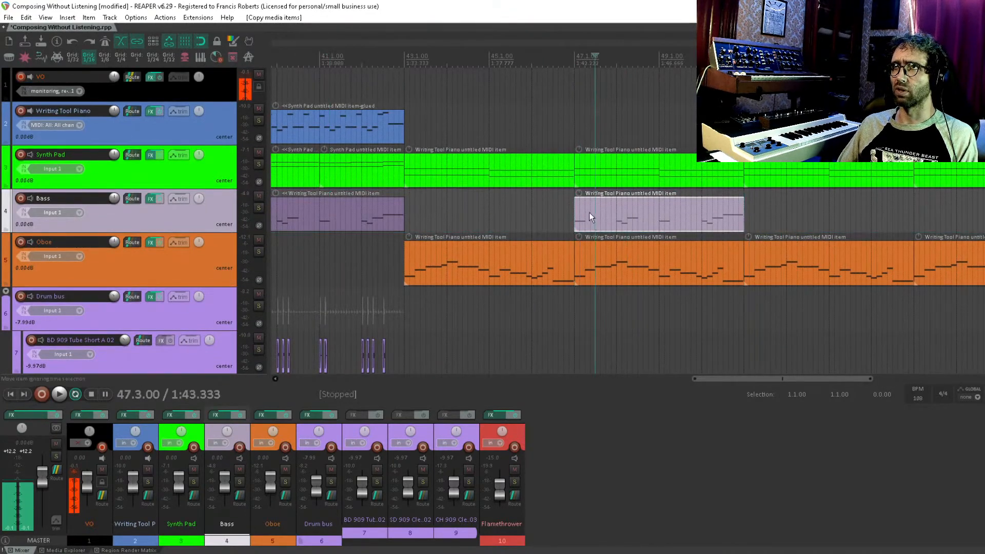
Step: Examine the Synth Pad's chord notes from bar 47 in the MIDI editor, then close it
{"action": "double_click", "coordinate": [589, 162]}
{"action": "scroll", "coordinate": [521, 365], "scroll_direction": "up", "scroll_amount": 2}
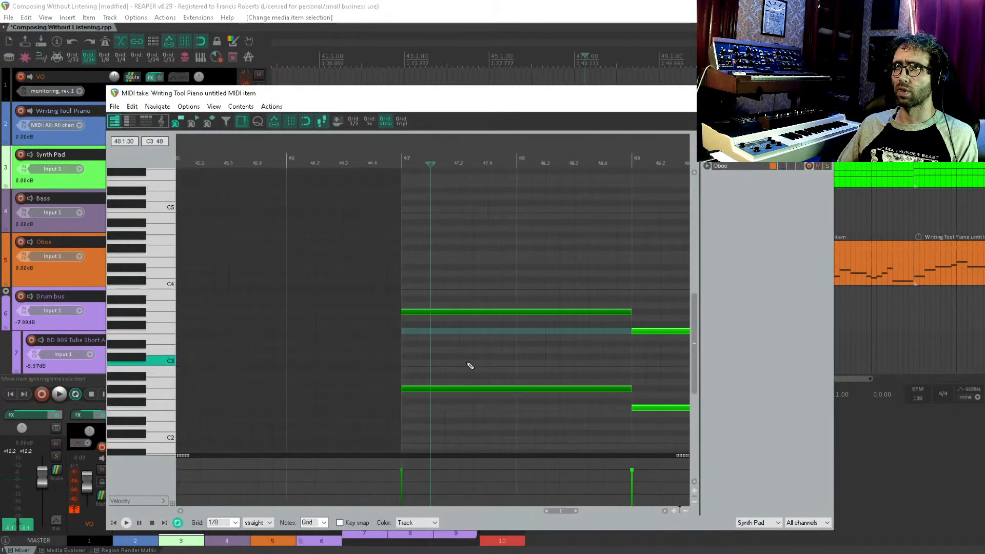
{"action": "left_click_drag", "start_coordinate": [459, 391], "coordinate": [343, 324]}
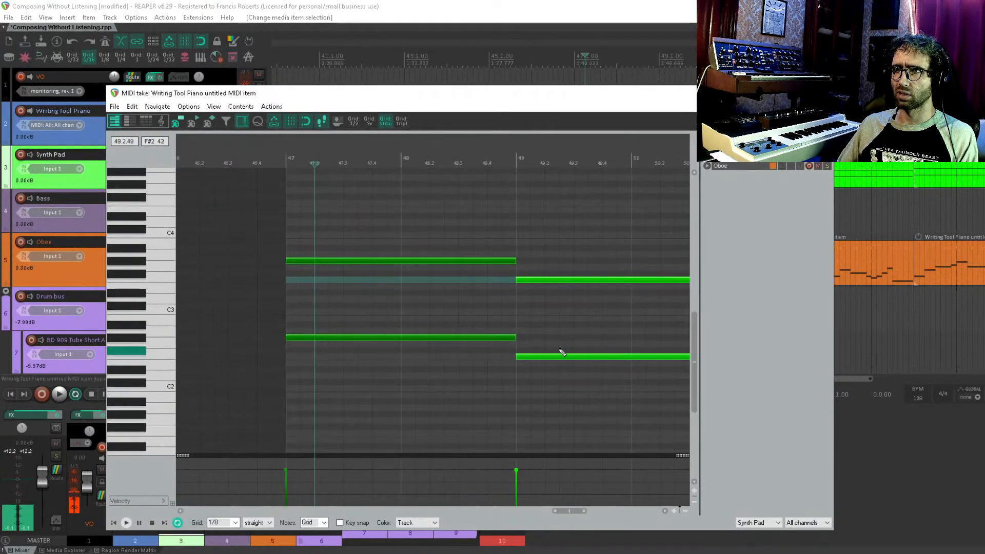
{"action": "left_click_drag", "start_coordinate": [531, 353], "coordinate": [593, 351]}
{"action": "key", "text": "Escape"}
Step: Open the Bass item at bar 47 and transpose its bar 47 and 48 notes down so the first note is G#1
{"action": "double_click", "coordinate": [593, 215]}
{"action": "left_click_drag", "start_coordinate": [432, 315], "coordinate": [288, 390]}
{"action": "left_click_drag", "start_coordinate": [503, 315], "coordinate": [339, 412]}
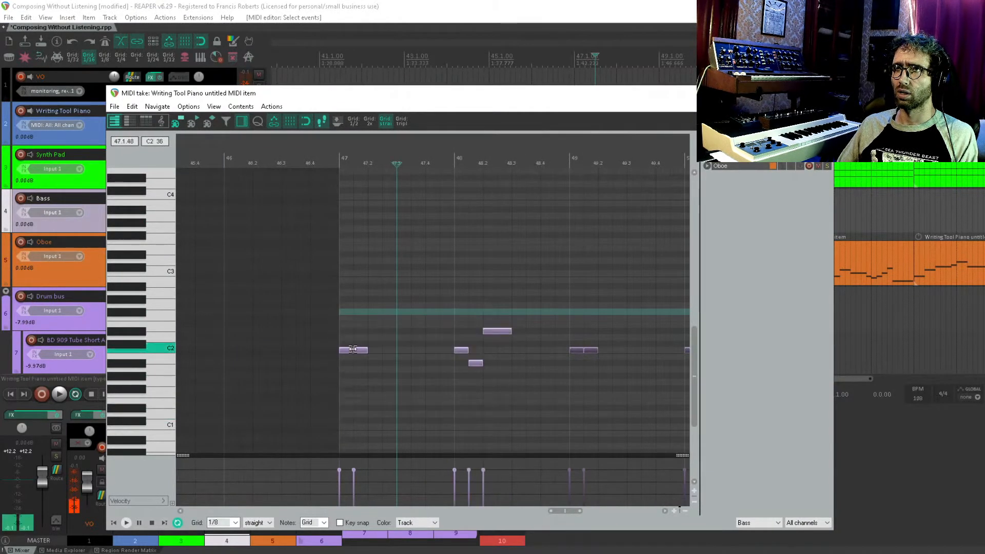
{"action": "left_click_drag", "start_coordinate": [344, 351], "coordinate": [345, 376]}
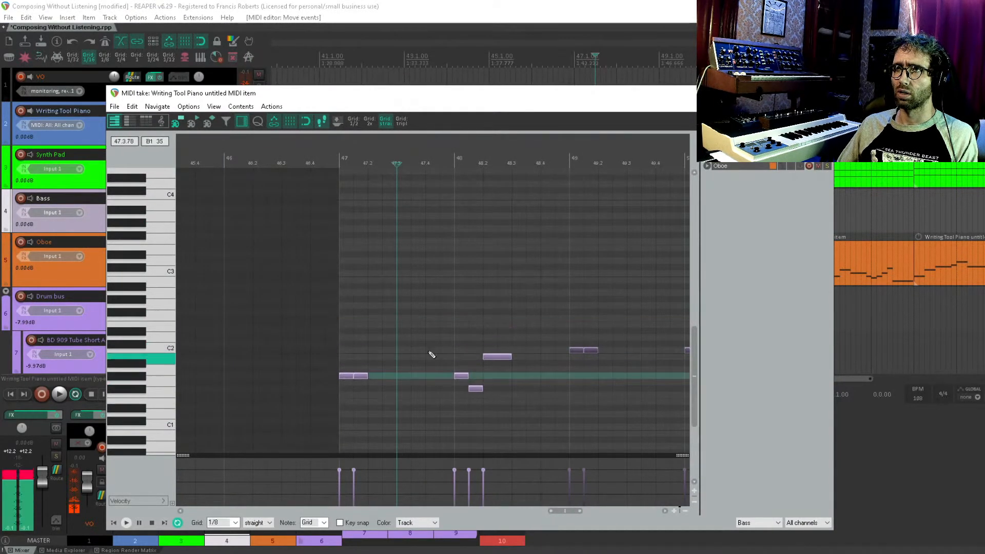
Step: Raise the second bass note of bar 48 to G1 and the longer third note to C2
{"action": "left_click_drag", "start_coordinate": [511, 331], "coordinate": [374, 299]}
{"action": "left_click", "coordinate": [334, 365]}
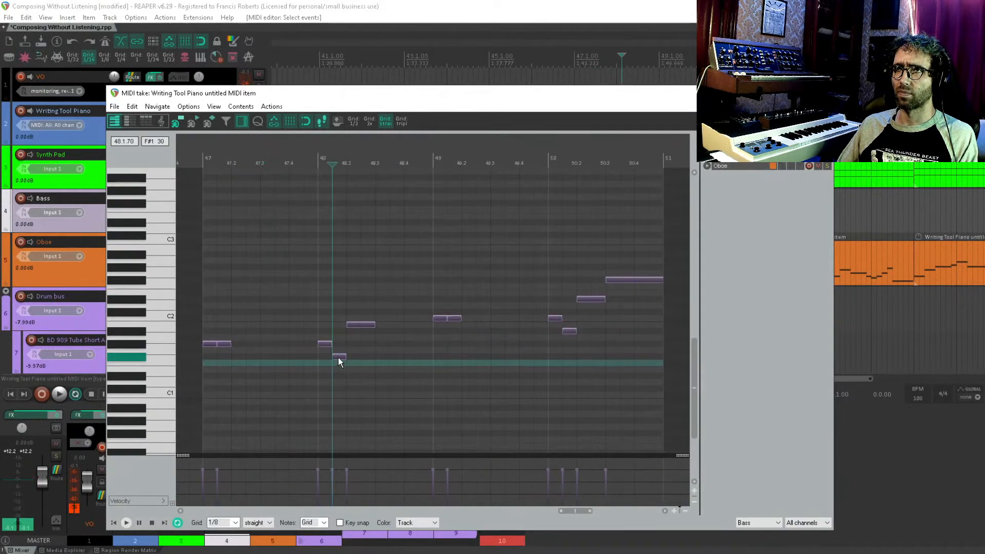
{"action": "left_click_drag", "start_coordinate": [339, 358], "coordinate": [358, 319]}
{"action": "left_click", "coordinate": [362, 338]}
{"action": "left_click_drag", "start_coordinate": [494, 304], "coordinate": [391, 291]}
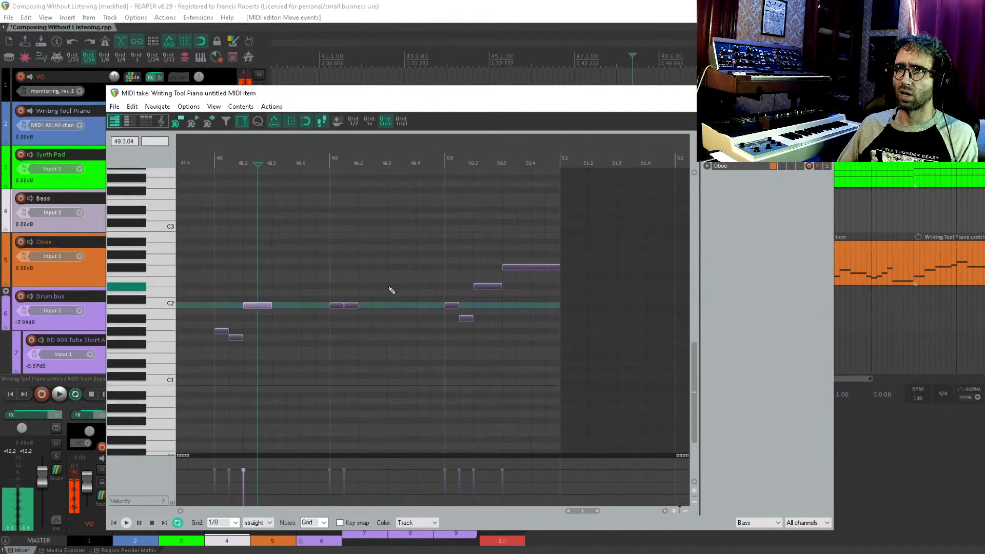
Step: Transpose the bass notes of bars 49 and 50 down to start on F1, set the final long note to C2, and close the editor
{"action": "left_click_drag", "start_coordinate": [326, 214], "coordinate": [688, 395]}
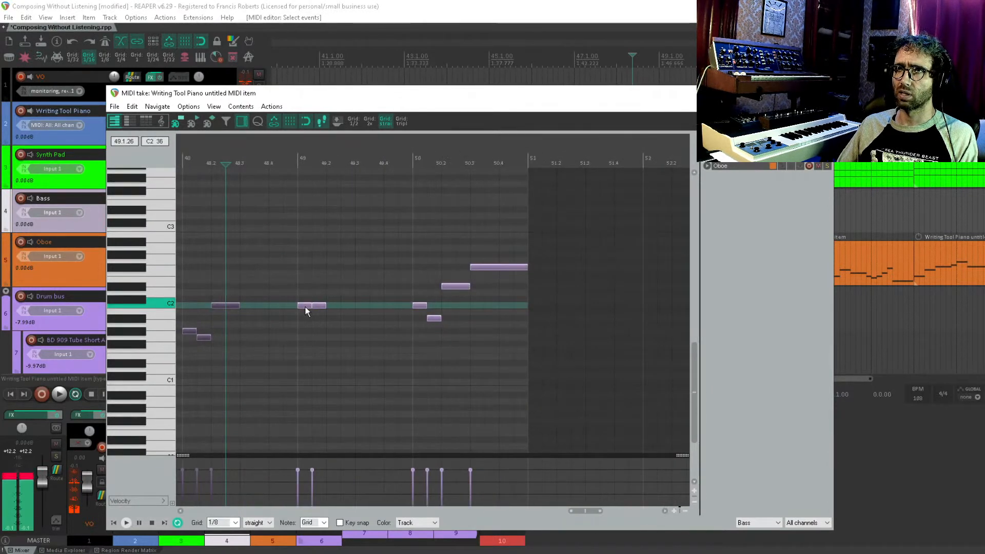
{"action": "left_click_drag", "start_coordinate": [305, 306], "coordinate": [305, 351]}
{"action": "scroll", "coordinate": [398, 378], "scroll_direction": "right", "scroll_amount": 2}
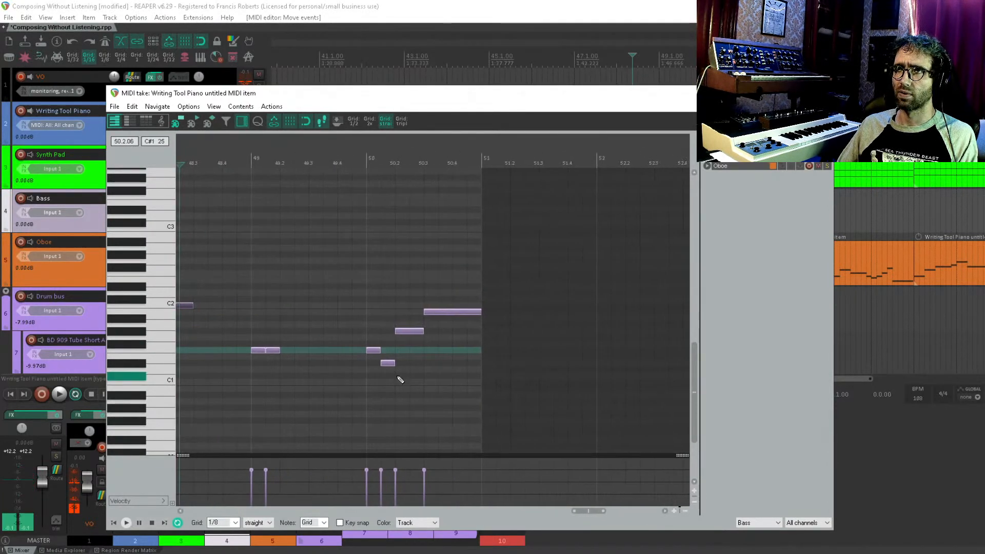
{"action": "left_click", "coordinate": [419, 351]}
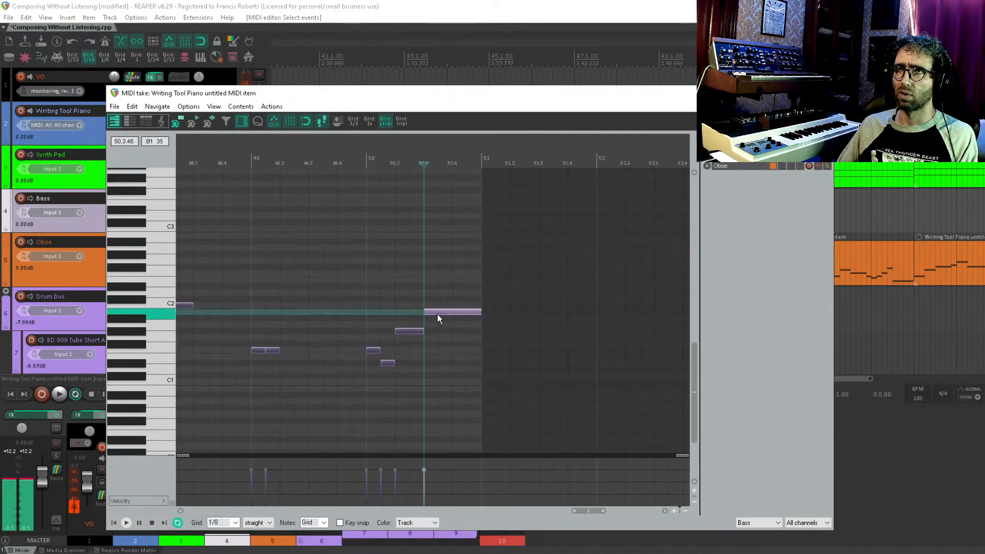
{"action": "left_click", "coordinate": [453, 307]}
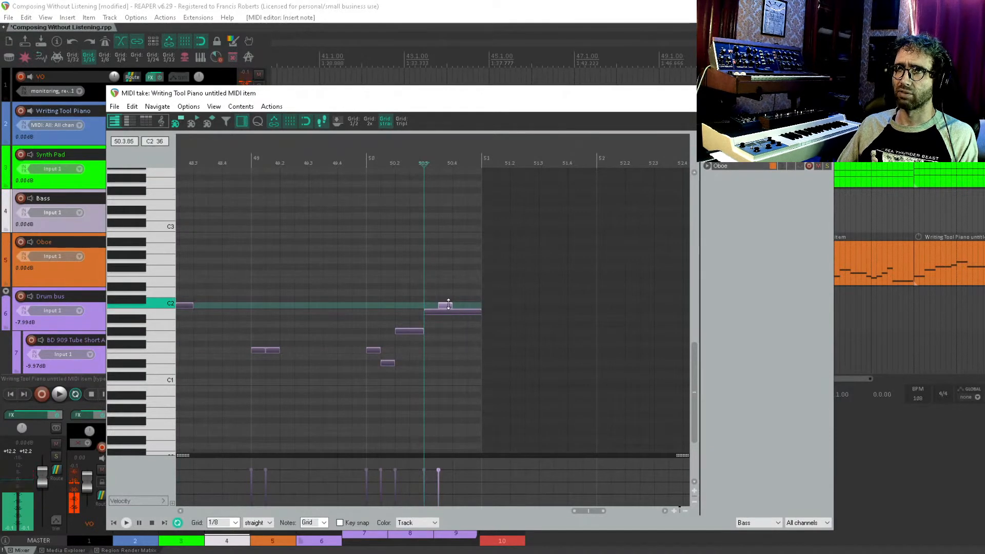
{"action": "left_click_drag", "start_coordinate": [445, 312], "coordinate": [504, 322]}
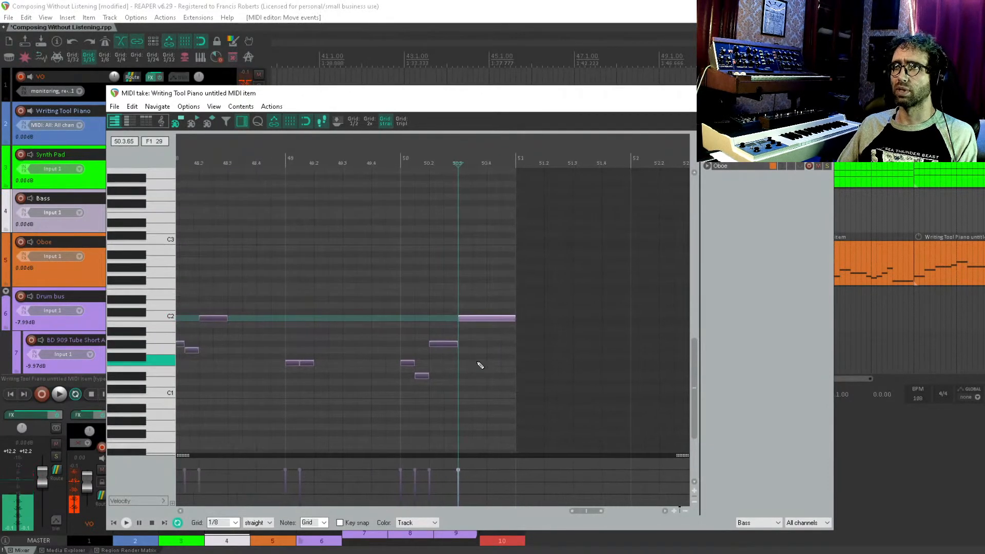
{"action": "key", "text": "Escape"}
Step: Duplicate the edited Bass item of bars 47 to 51 twice so the copies fill the track up to bar 59
{"action": "left_click", "coordinate": [672, 215]}
{"action": "left_click_drag", "start_coordinate": [698, 209], "coordinate": [645, 212]}
{"action": "scroll", "coordinate": [672, 214], "scroll_direction": "down", "scroll_amount": 1}
{"action": "key", "text": "ctrl+d"}
{"action": "key", "text": "ctrl+d"}
Step: Copy the Synth Pad item starting at bar 47 up onto the Writing Tool Piano track, keeping its timing
{"action": "left_click", "coordinate": [516, 126]}
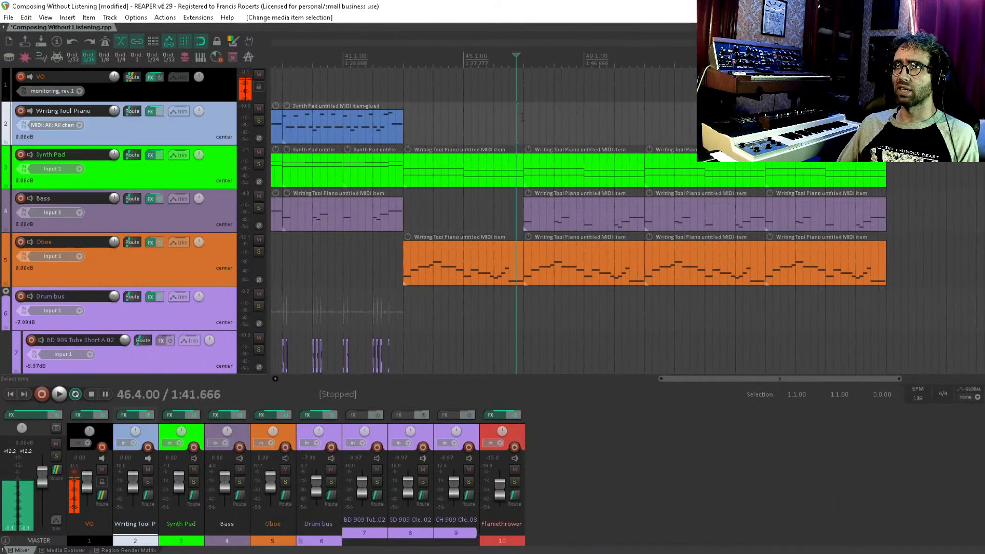
{"action": "left_click", "coordinate": [523, 125]}
{"action": "left_click_drag", "start_coordinate": [544, 165], "coordinate": [559, 136]}
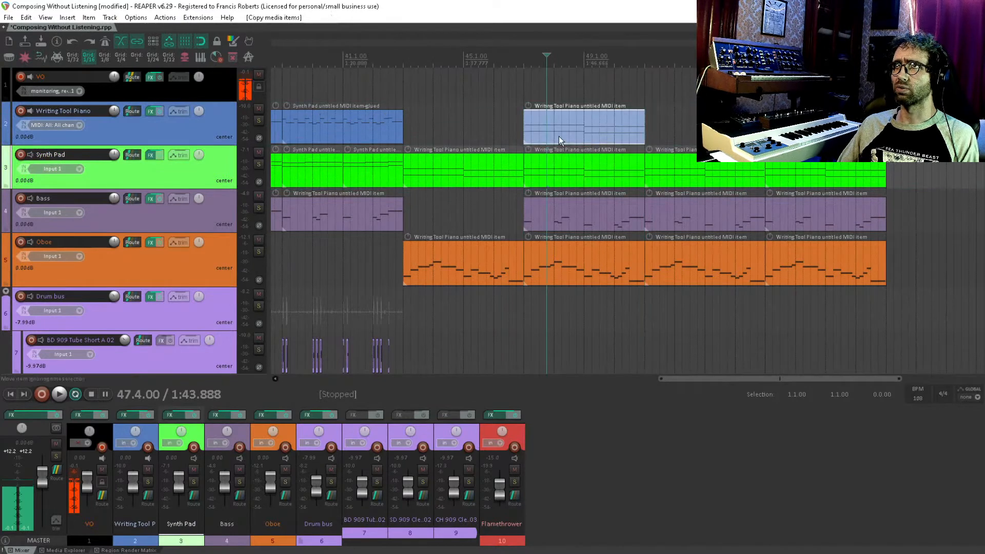
Step: Open the copied piano item and shorten all its chord notes to eighth notes
{"action": "double_click", "coordinate": [558, 136]}
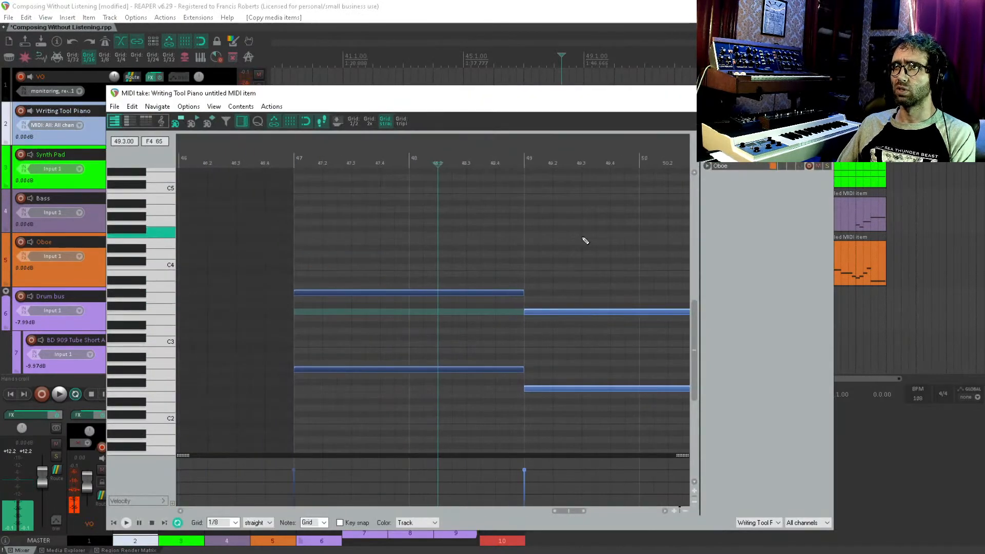
{"action": "left_click_drag", "start_coordinate": [523, 292], "coordinate": [301, 292]}
{"action": "left_click", "coordinate": [324, 274]}
{"action": "scroll", "coordinate": [330, 303], "scroll_direction": "up", "scroll_amount": 4}
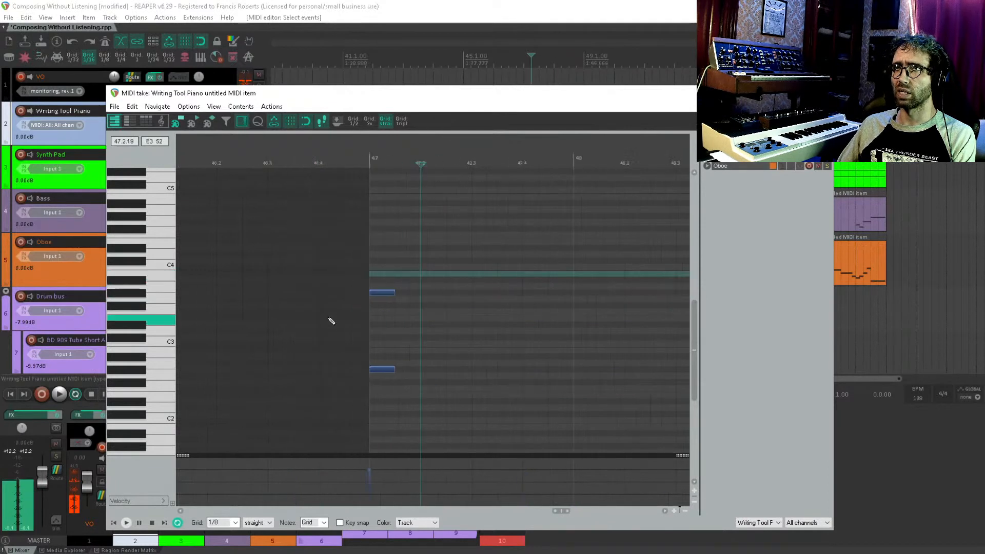
{"action": "left_click_drag", "start_coordinate": [353, 329], "coordinate": [281, 282]}
{"action": "left_click", "coordinate": [316, 320]}
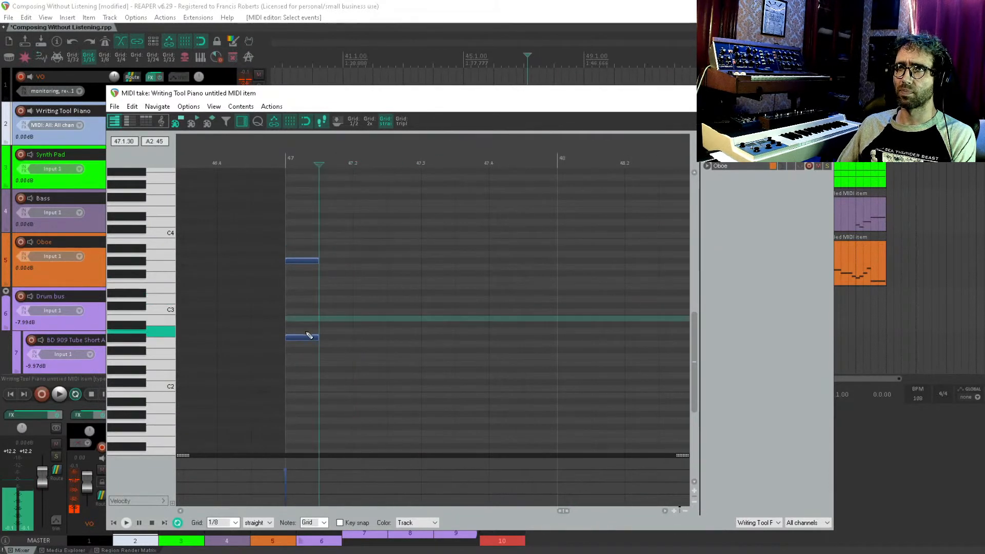
Step: Build an eighth-note pattern across bar 47, with G#3 on the first, fourth and seventh eighths and G#2 on the others
{"action": "left_click_drag", "start_coordinate": [306, 338], "coordinate": [328, 339]}
{"action": "left_click", "coordinate": [373, 337]}
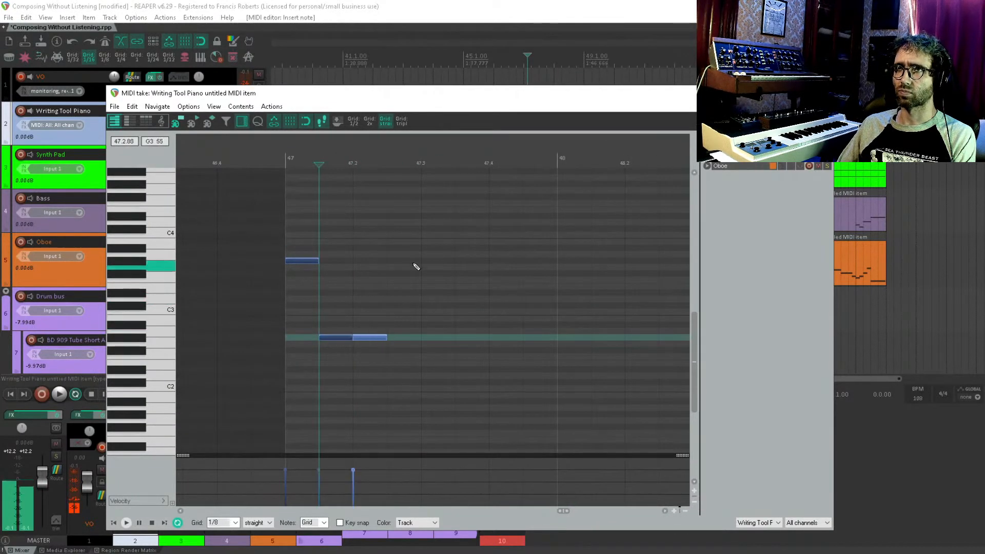
{"action": "left_click", "coordinate": [415, 261]}
{"action": "left_click", "coordinate": [436, 337]}
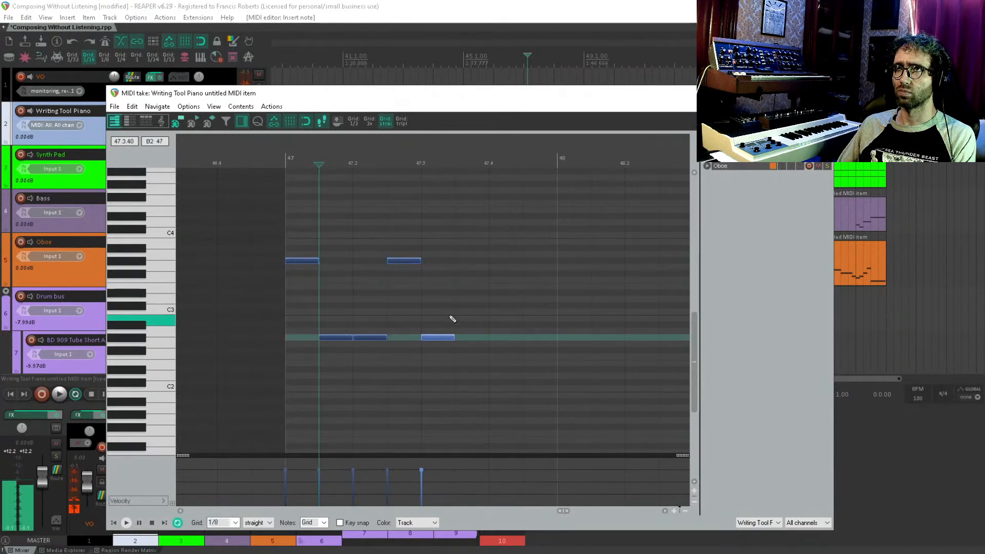
{"action": "left_click", "coordinate": [467, 338]}
{"action": "left_click", "coordinate": [505, 261]}
{"action": "left_click", "coordinate": [545, 337]}
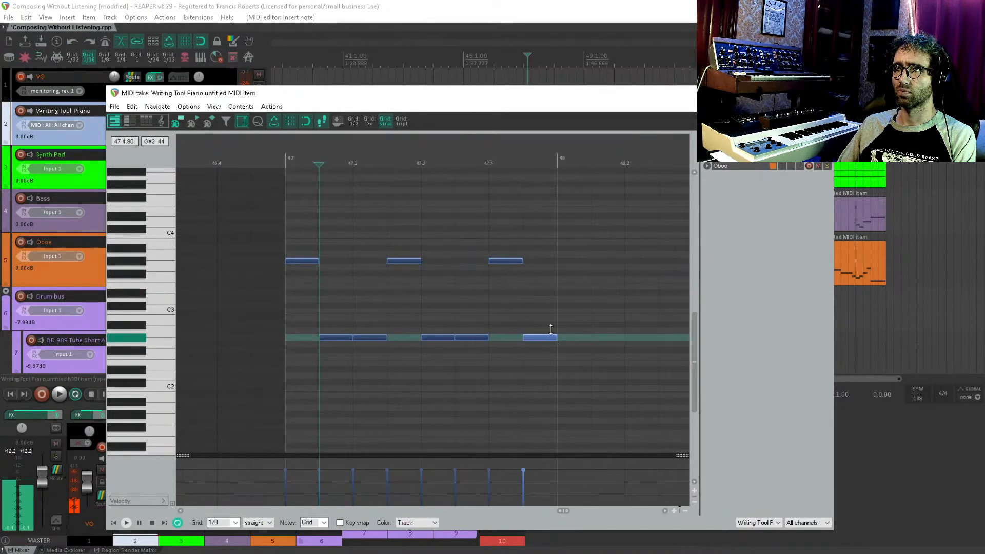
{"action": "left_click", "coordinate": [574, 254]}
{"action": "left_click_drag", "start_coordinate": [575, 255], "coordinate": [577, 262]}
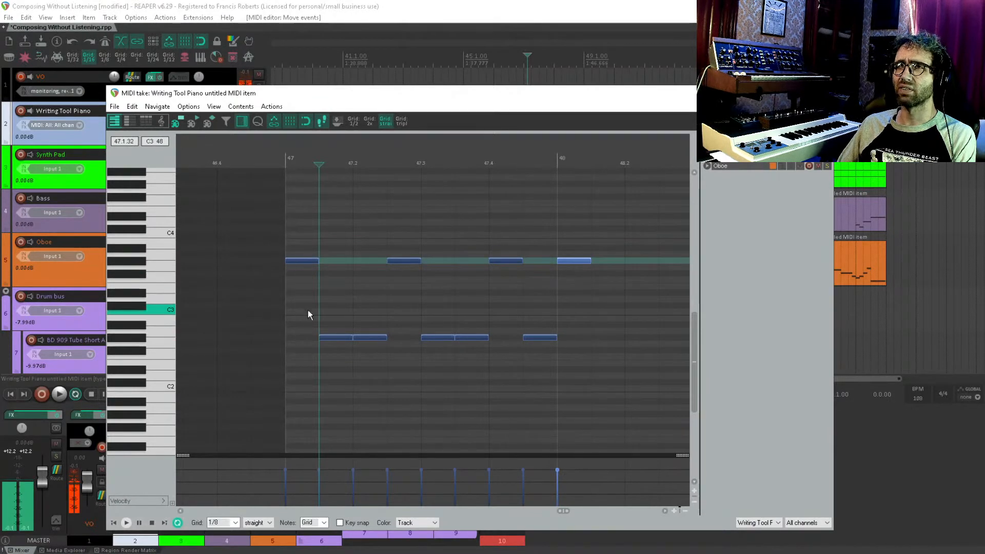
{"action": "left_click_drag", "start_coordinate": [306, 310], "coordinate": [610, 386]}
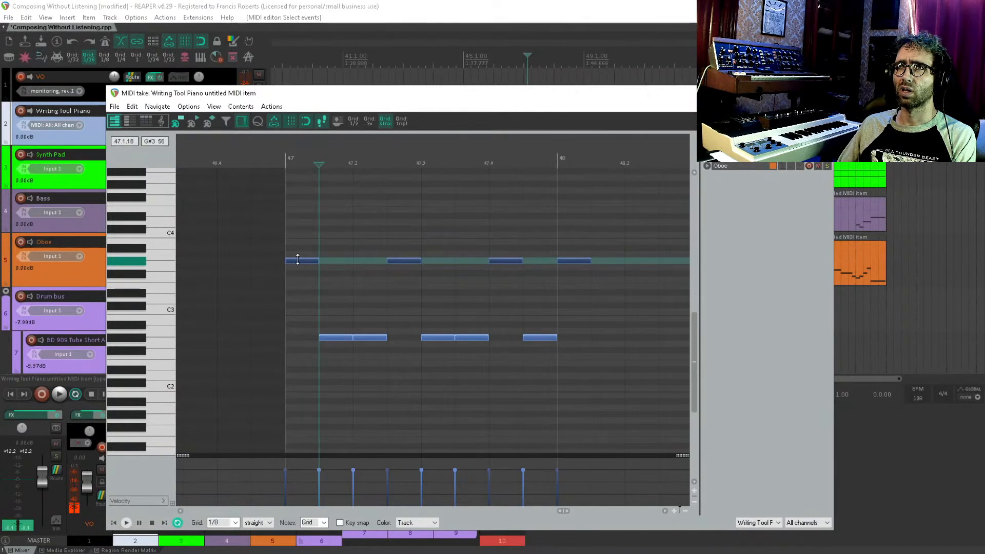
{"action": "left_click_drag", "start_coordinate": [625, 300], "coordinate": [466, 304]}
{"action": "scroll", "coordinate": [462, 327], "scroll_direction": "down", "scroll_amount": 2}
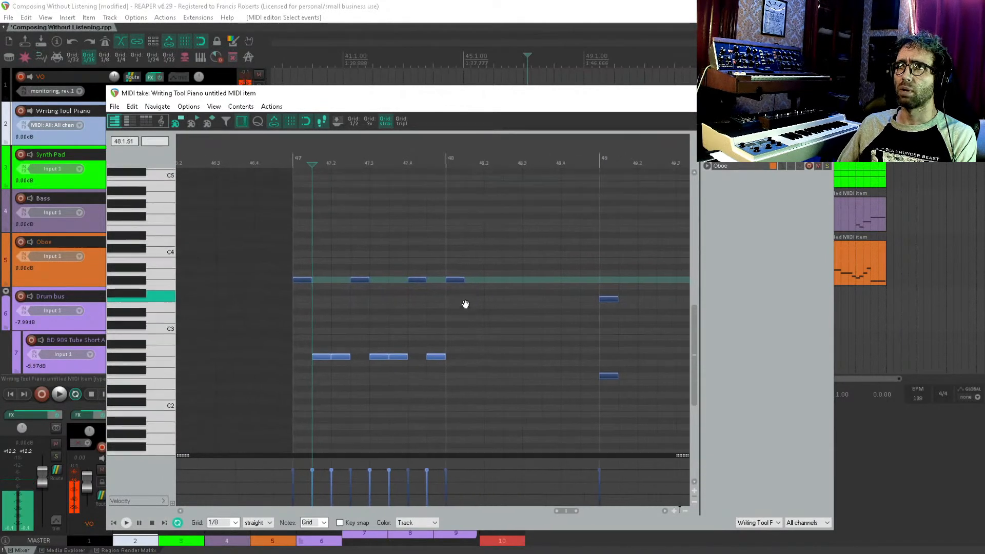
{"action": "left_click_drag", "start_coordinate": [483, 262], "coordinate": [454, 294]}
{"action": "key", "text": "Delete"}
Step: Duplicate the bar 47 eighth-note pattern into bar 48 and delete the two short chord notes at bar 49
{"action": "left_click_drag", "start_coordinate": [487, 227], "coordinate": [302, 392]}
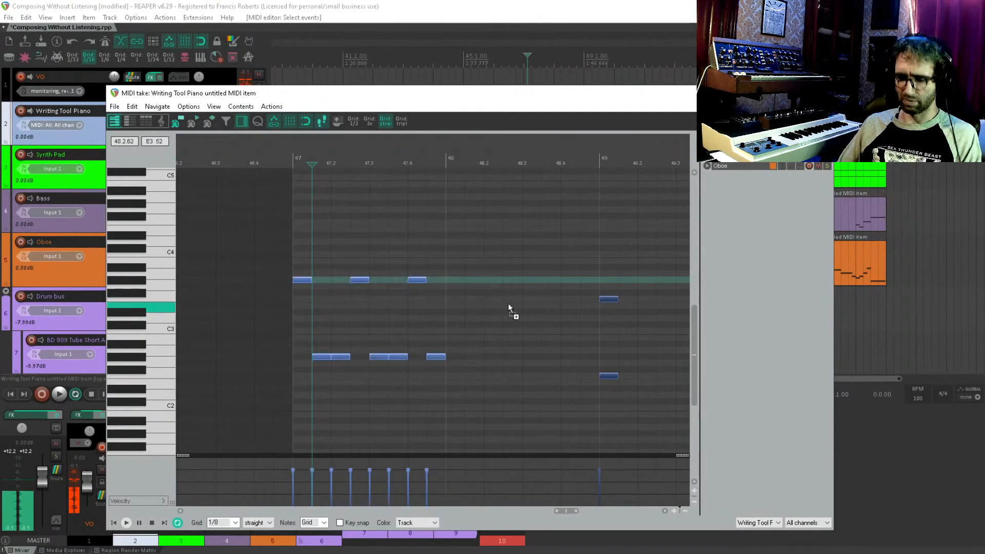
{"action": "key", "text": "ctrl+d"}
{"action": "scroll", "coordinate": [508, 303], "scroll_direction": "up", "scroll_amount": 2}
{"action": "left_click_drag", "start_coordinate": [509, 303], "coordinate": [341, 311]}
{"action": "left_click_drag", "start_coordinate": [514, 274], "coordinate": [458, 422]}
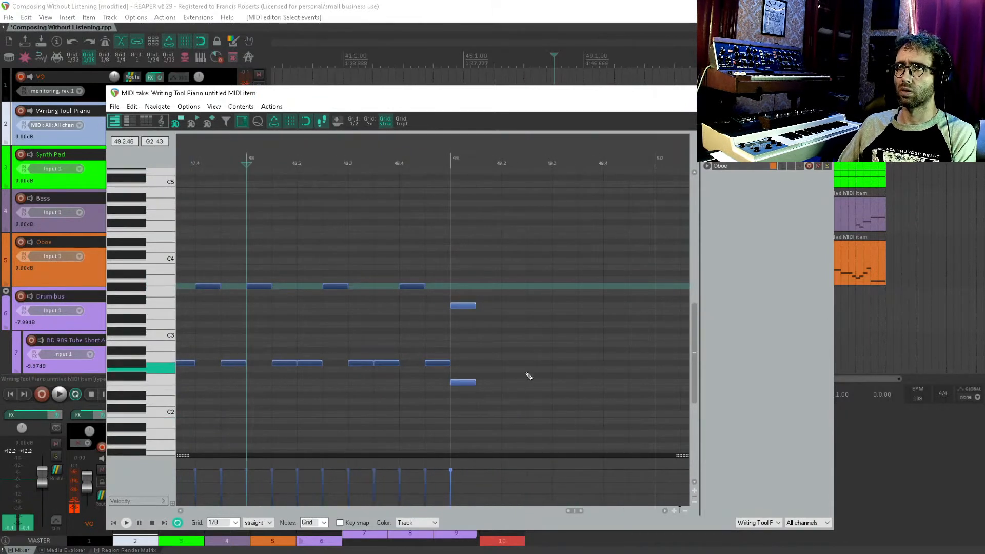
{"action": "key", "text": "Delete"}
Step: Copy the two-bar pattern to start at bar 49, three semitones lower on F3 and F2, and close the editor
{"action": "left_click_drag", "start_coordinate": [520, 403], "coordinate": [58, 286]}
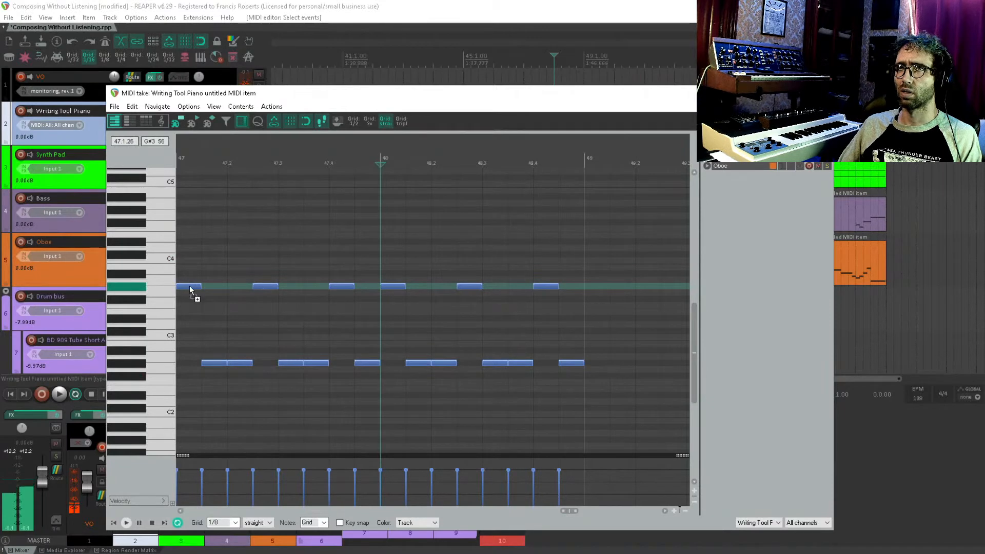
{"action": "left_click_drag", "start_coordinate": [190, 290], "coordinate": [605, 308]}
{"action": "key", "text": "Escape"}
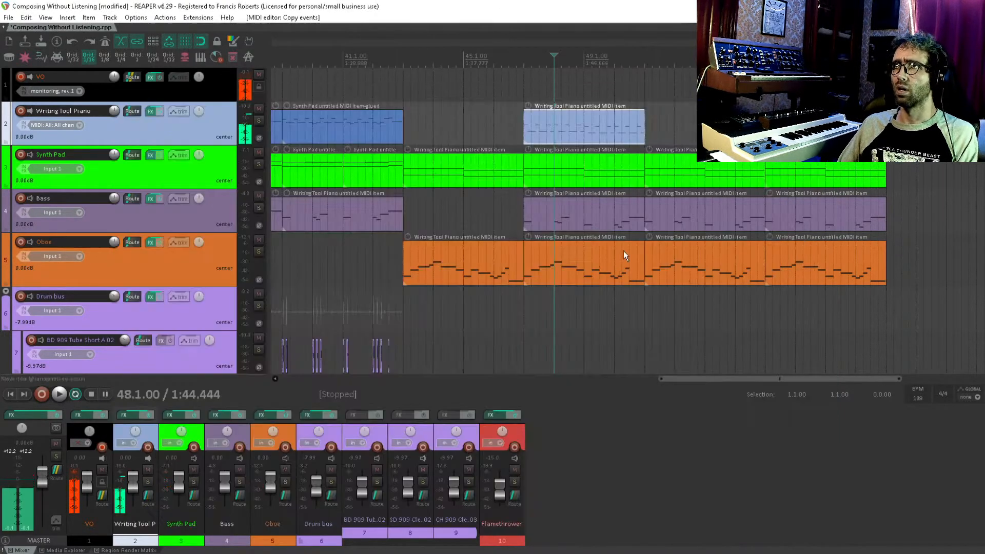
Step: Duplicate the Writing Tool Piano item at bar 47 twice to fill up to bar 59 and save the project
{"action": "left_click", "coordinate": [598, 130]}
{"action": "key", "text": "ctrl+d"}
{"action": "key", "text": "ctrl+d"}
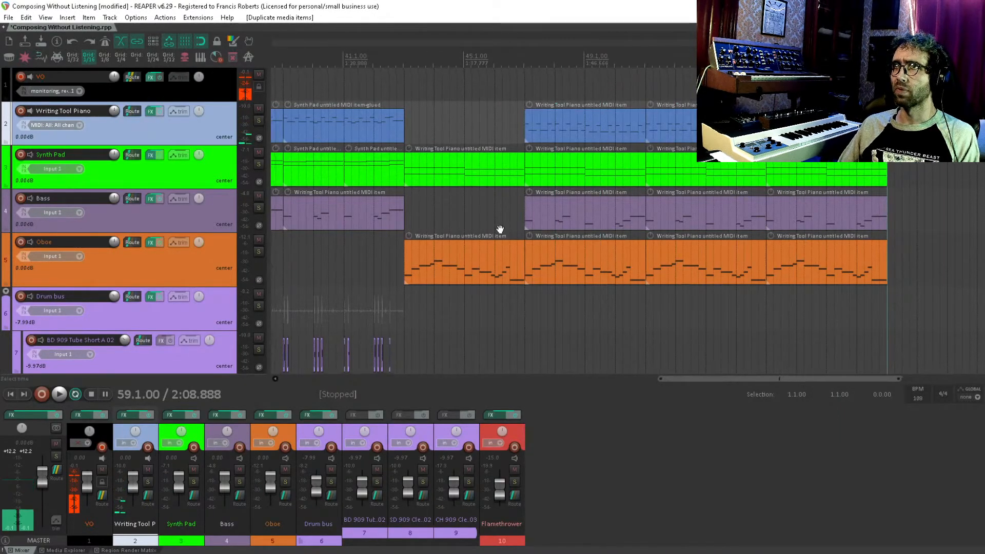
{"action": "left_click_drag", "start_coordinate": [500, 230], "coordinate": [489, 200]}
{"action": "key", "text": "ctrl+s"}
Step: Copy the flamethrower riser that leads into bar 43 to the area just before bar 47
{"action": "scroll", "coordinate": [470, 158], "scroll_direction": "down", "scroll_amount": 5}
{"action": "scroll", "coordinate": [470, 158], "scroll_direction": "left", "scroll_amount": 2}
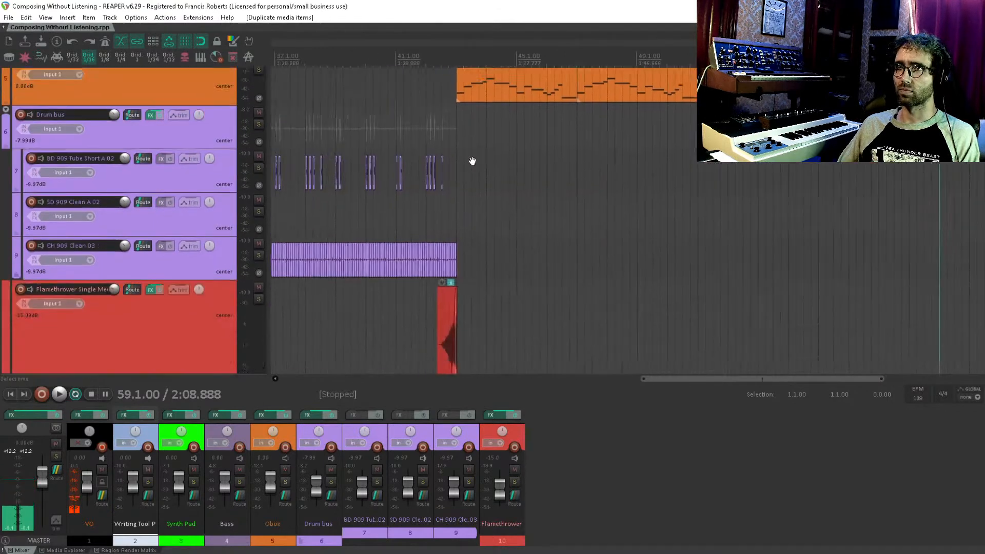
{"action": "left_click_drag", "start_coordinate": [448, 265], "coordinate": [585, 264]}
{"action": "scroll", "coordinate": [597, 228], "scroll_direction": "up", "scroll_amount": 3}
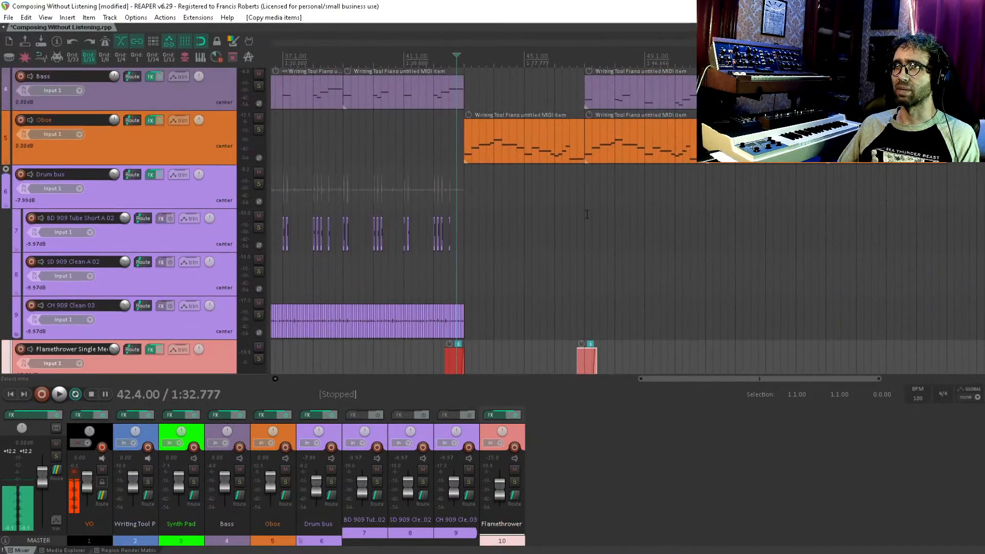
Step: Move the copied flamethrower riser slightly earlier so its peak lines up with the start of bar 47
{"action": "left_click", "coordinate": [586, 214]}
{"action": "scroll", "coordinate": [586, 215], "scroll_direction": "up", "scroll_amount": 8}
{"action": "left_click_drag", "start_coordinate": [609, 325], "coordinate": [557, 206]}
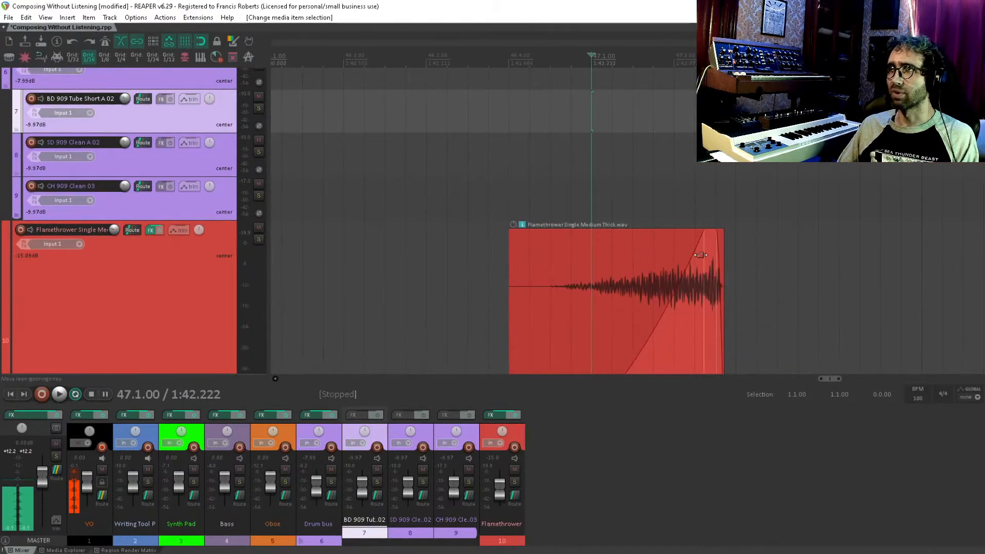
{"action": "left_click_drag", "start_coordinate": [708, 257], "coordinate": [584, 249]}
{"action": "left_click_drag", "start_coordinate": [555, 205], "coordinate": [522, 442]}
{"action": "left_click_drag", "start_coordinate": [695, 214], "coordinate": [567, 167]}
Step: Duplicate the kick and closed hi-hat items of bars 39 to 43 so the copies start at bar 43
{"action": "scroll", "coordinate": [438, 264], "scroll_direction": "down", "scroll_amount": 8}
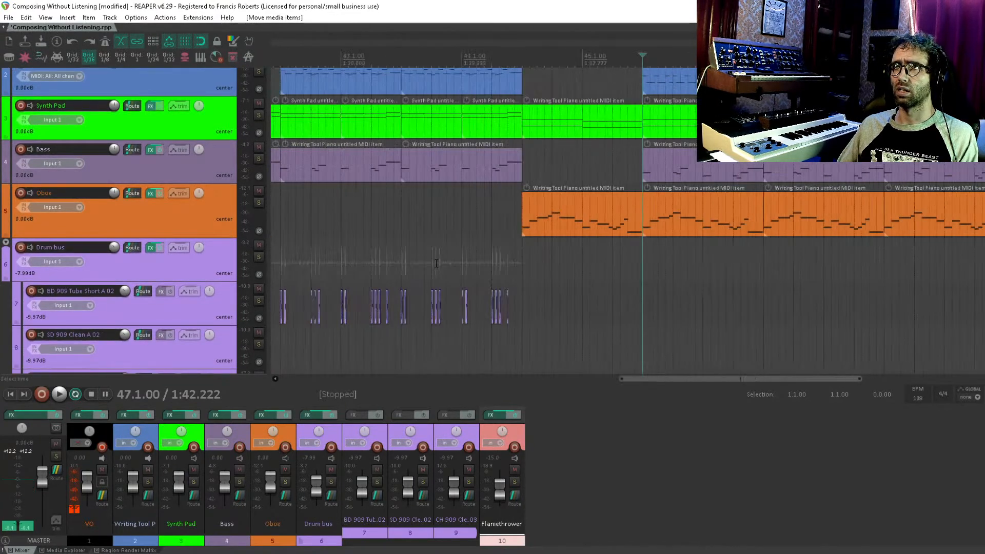
{"action": "left_click_drag", "start_coordinate": [441, 248], "coordinate": [473, 163]}
{"action": "left_click_drag", "start_coordinate": [531, 268], "coordinate": [662, 390]}
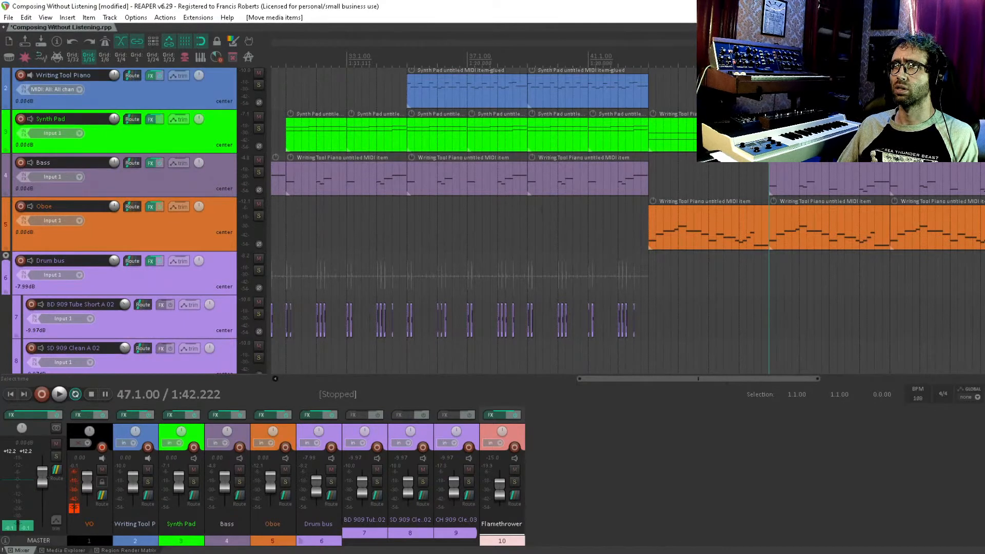
{"action": "left_click", "coordinate": [531, 280]}
{"action": "scroll", "coordinate": [568, 291], "scroll_direction": "down", "scroll_amount": 4}
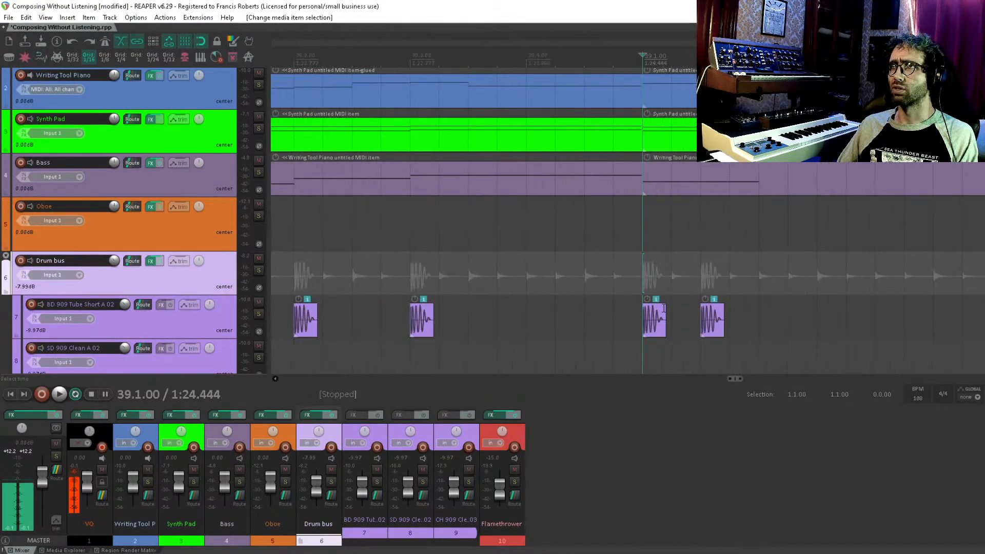
{"action": "scroll", "coordinate": [648, 293], "scroll_direction": "up", "scroll_amount": 2}
{"action": "left_click_drag", "start_coordinate": [645, 291], "coordinate": [749, 306]}
{"action": "left_click_drag", "start_coordinate": [739, 297], "coordinate": [960, 296]}
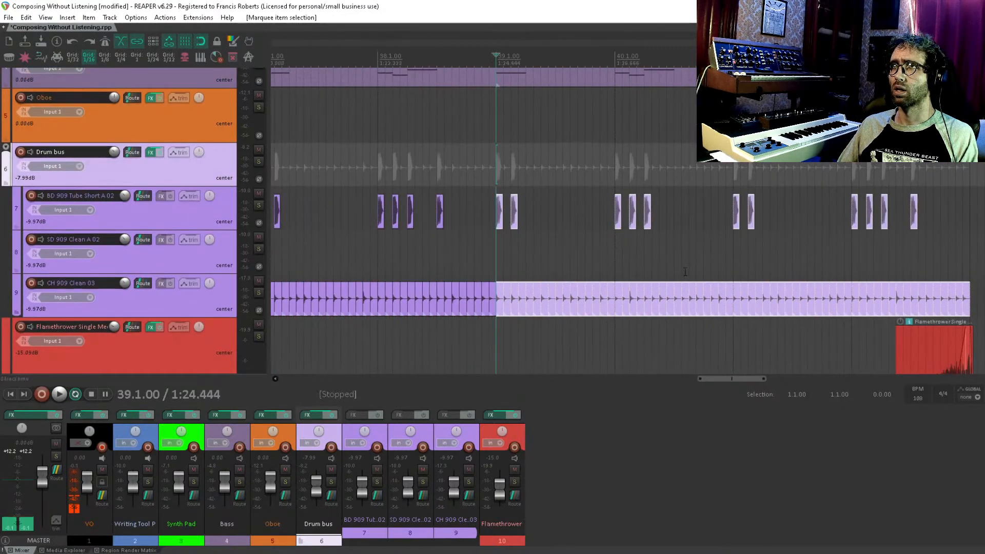
{"action": "left_click_drag", "start_coordinate": [389, 260], "coordinate": [321, 268]}
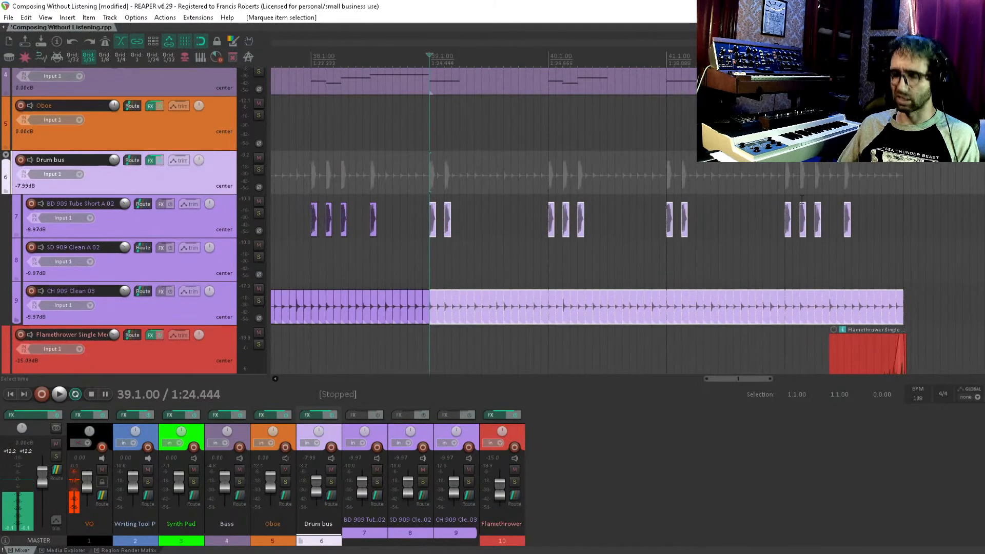
{"action": "key", "text": "ctrl+d"}
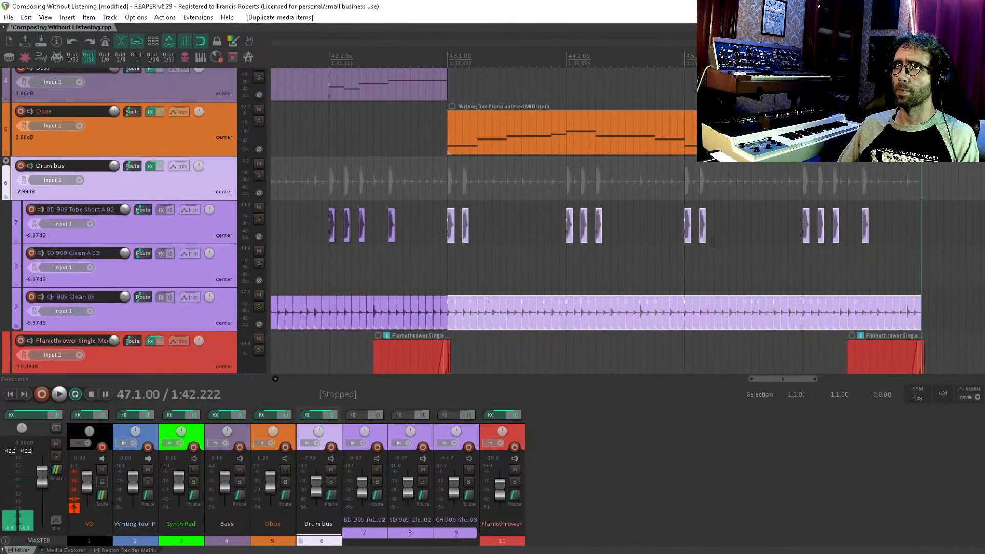
{"action": "left_click", "coordinate": [450, 225]}
{"action": "scroll", "coordinate": [450, 225], "scroll_direction": "up", "scroll_amount": 3}
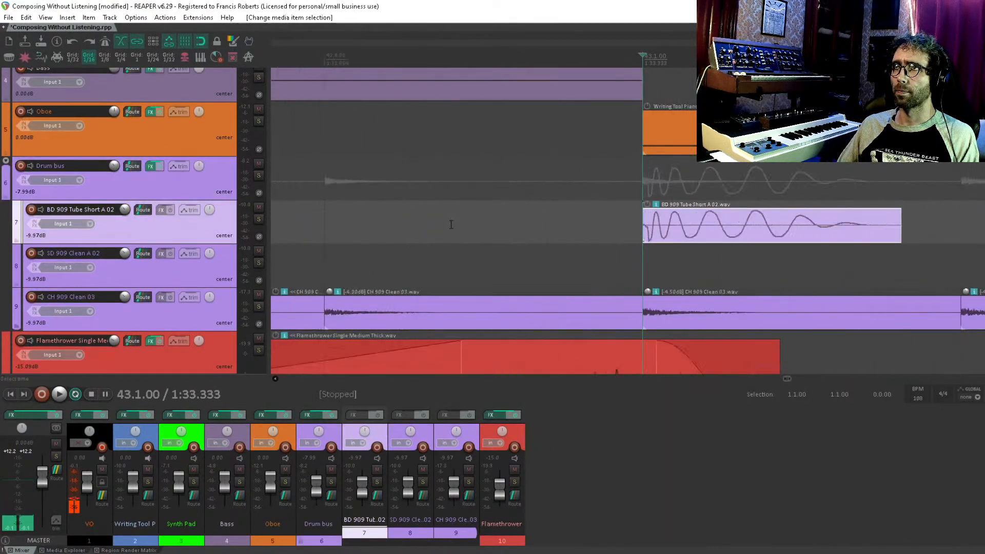
Step: Try to copy the last snare hit of bar 26 into bar 43
{"action": "scroll", "coordinate": [513, 246], "scroll_direction": "down", "scroll_amount": 3}
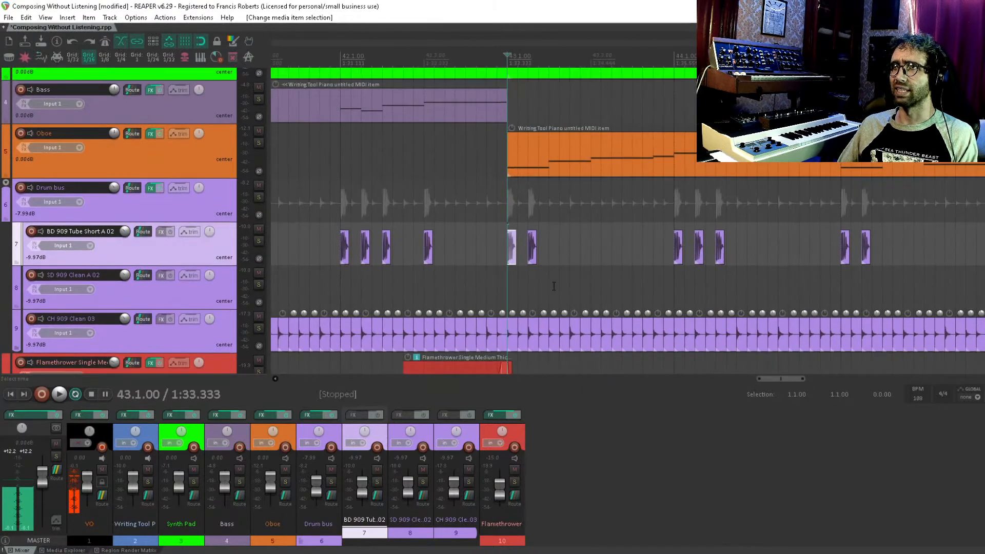
{"action": "left_click_drag", "start_coordinate": [554, 286], "coordinate": [499, 266]}
{"action": "left_click", "coordinate": [465, 281]}
{"action": "scroll", "coordinate": [451, 280], "scroll_direction": "down", "scroll_amount": 10}
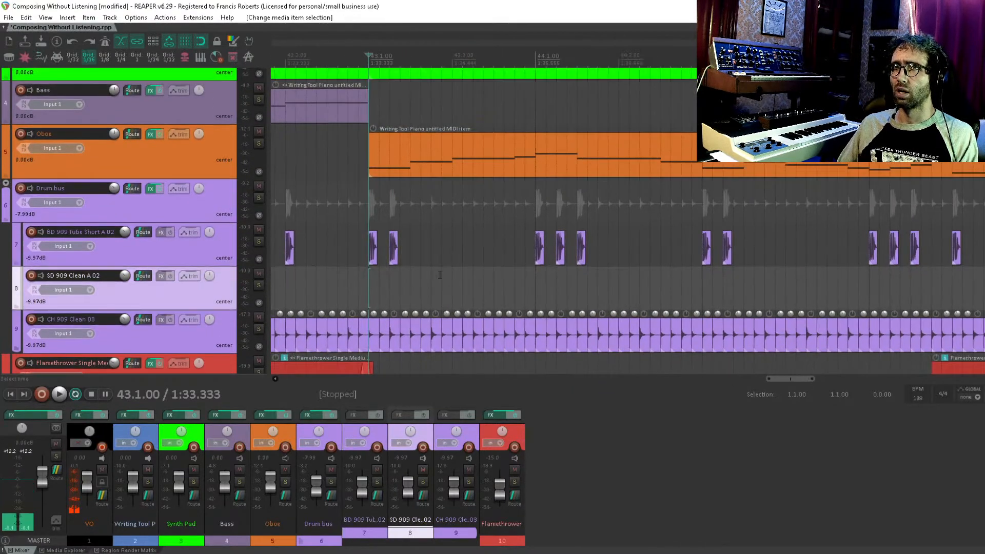
{"action": "scroll", "coordinate": [494, 300], "scroll_direction": "up", "scroll_amount": 3}
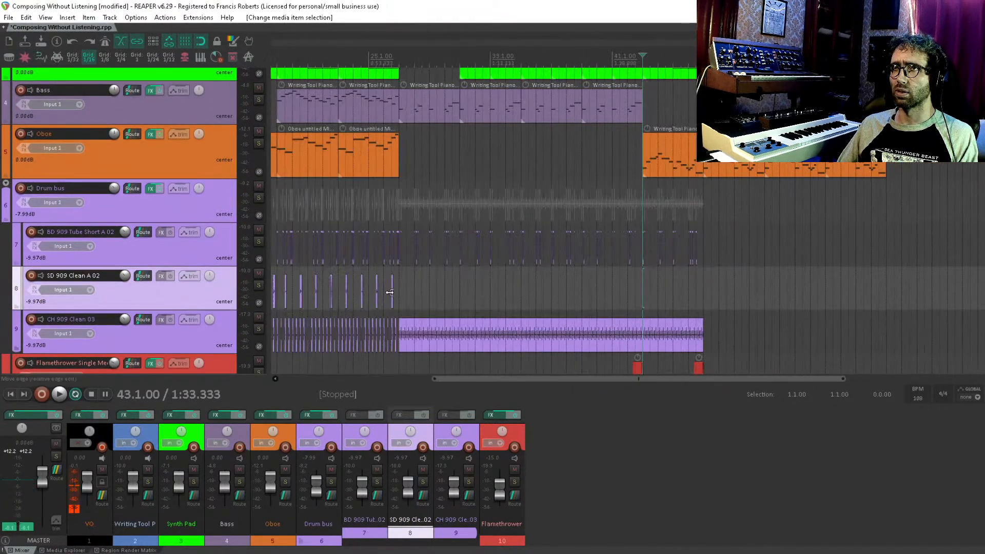
{"action": "left_click", "coordinate": [392, 292]}
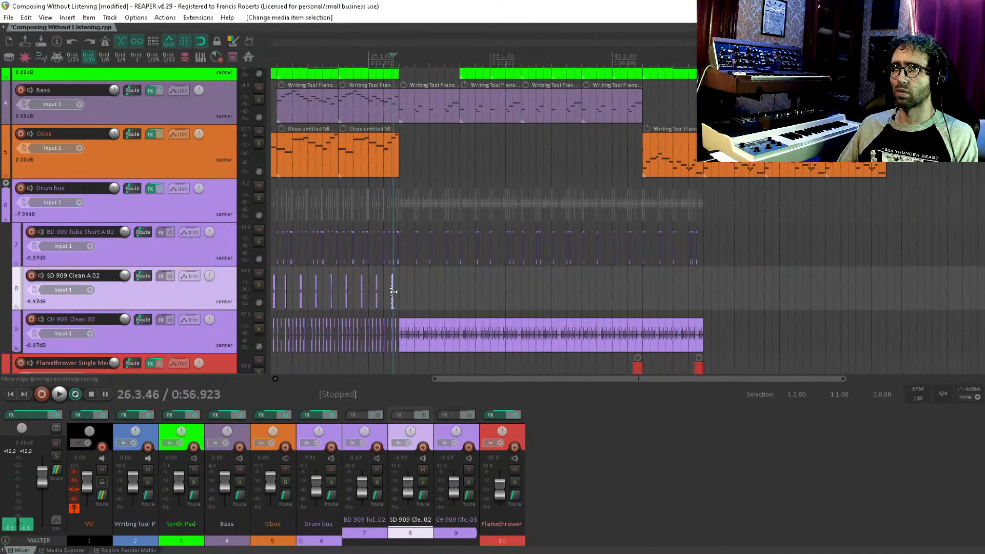
{"action": "left_click_drag", "start_coordinate": [393, 297], "coordinate": [652, 296]}
{"action": "left_click_drag", "start_coordinate": [652, 297], "coordinate": [394, 228]}
{"action": "scroll", "coordinate": [642, 160], "scroll_direction": "up", "scroll_amount": 2}
{"action": "scroll", "coordinate": [750, 269], "scroll_direction": "down", "scroll_amount": 2}
{"action": "scroll", "coordinate": [456, 265], "scroll_direction": "up", "scroll_amount": 2}
{"action": "left_click_drag", "start_coordinate": [548, 227], "coordinate": [392, 157]}
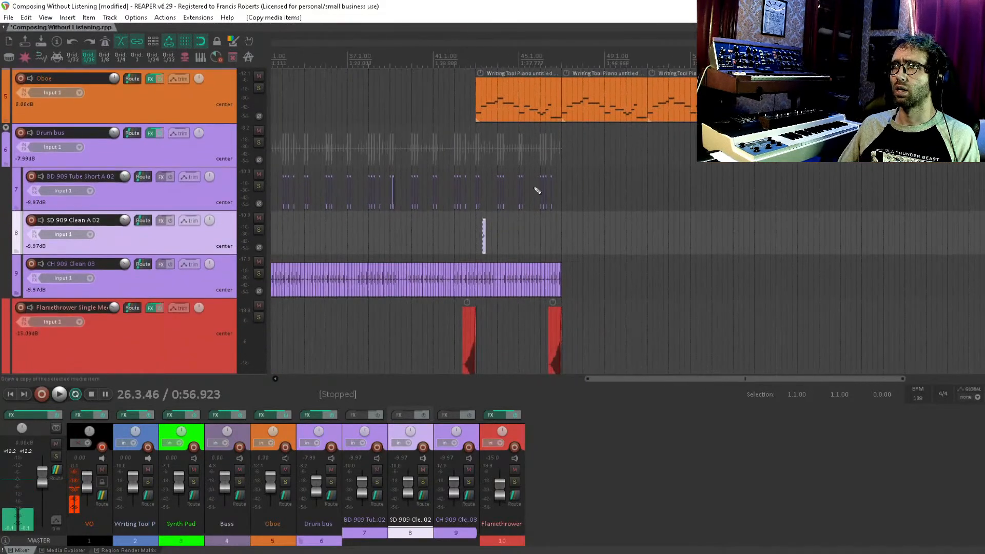
Step: Undo the drum copies at bar 43 and copy the kick and closed hi-hat items of bars 39 to 43 to bar 47
{"action": "key", "text": "ctrl+z"}
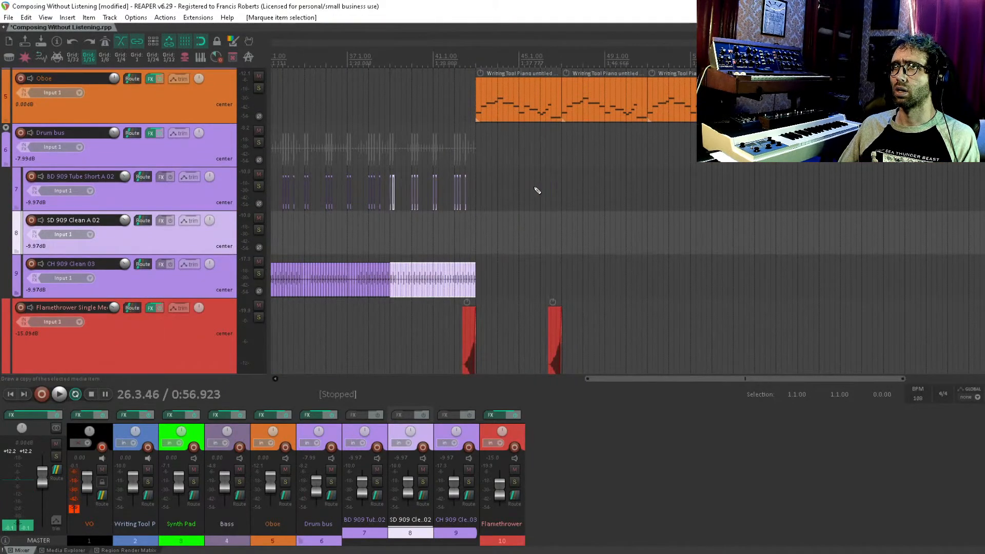
{"action": "left_click_drag", "start_coordinate": [514, 164], "coordinate": [516, 188]}
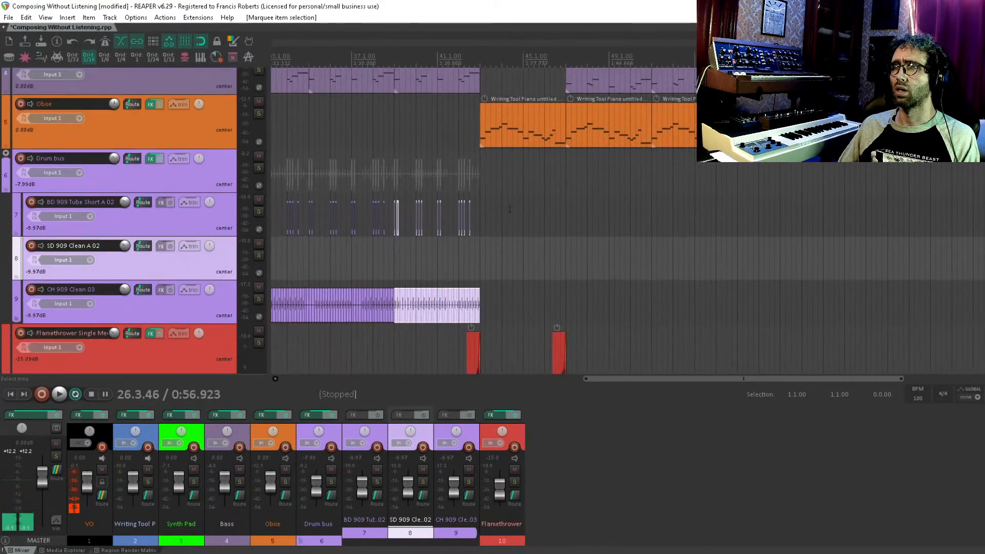
{"action": "scroll", "coordinate": [514, 193], "scroll_direction": "down", "scroll_amount": 3}
{"action": "scroll", "coordinate": [481, 271], "scroll_direction": "up", "scroll_amount": 4}
{"action": "scroll", "coordinate": [482, 271], "scroll_direction": "up", "scroll_amount": 2}
{"action": "left_click_drag", "start_coordinate": [670, 258], "coordinate": [232, 228]}
{"action": "scroll", "coordinate": [232, 228], "scroll_direction": "up", "scroll_amount": 2}
{"action": "left_click_drag", "start_coordinate": [710, 266], "coordinate": [385, 276]}
{"action": "left_click_drag", "start_coordinate": [494, 306], "coordinate": [971, 307]}
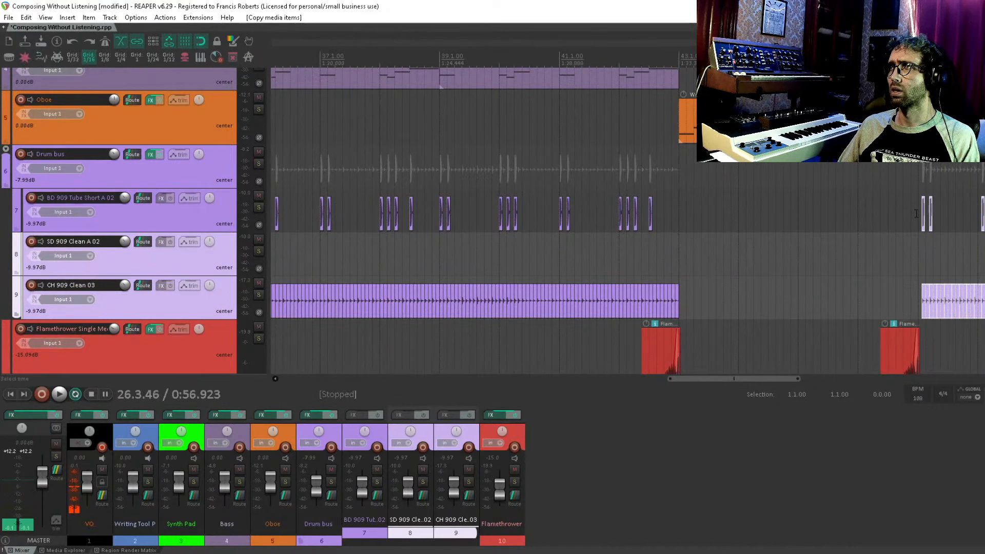
Step: Move the copied kick and closed hi-hat items slightly earlier so they begin exactly at the start of bar 47
{"action": "scroll", "coordinate": [922, 272], "scroll_direction": "up", "scroll_amount": 4}
{"action": "left_click_drag", "start_coordinate": [915, 268], "coordinate": [261, 257]}
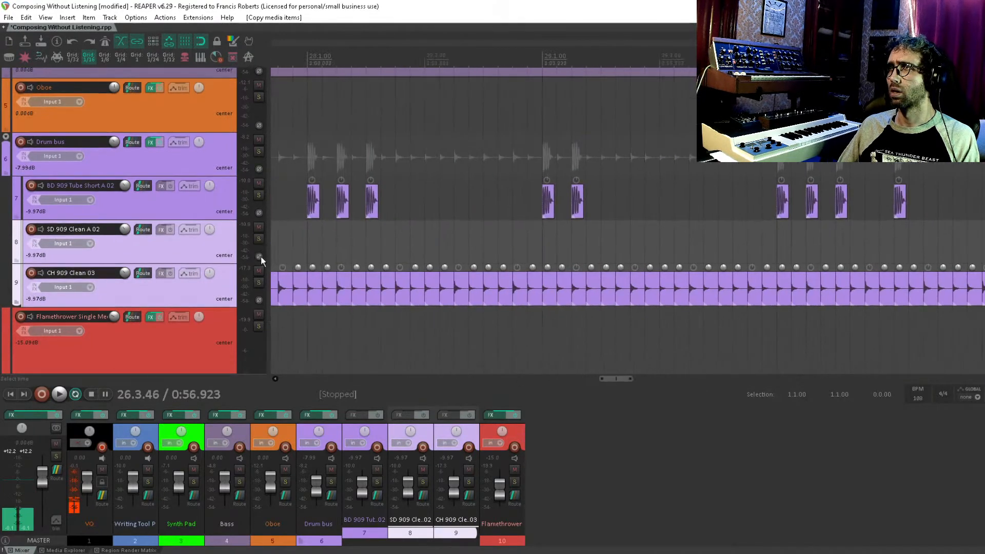
{"action": "left_click_drag", "start_coordinate": [944, 236], "coordinate": [292, 239]}
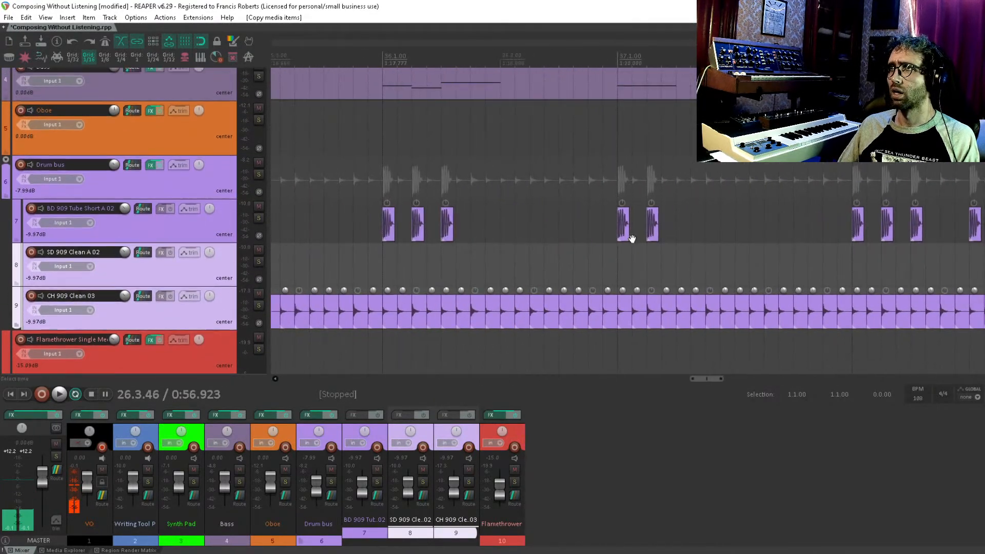
{"action": "left_click_drag", "start_coordinate": [974, 235], "coordinate": [129, 251]}
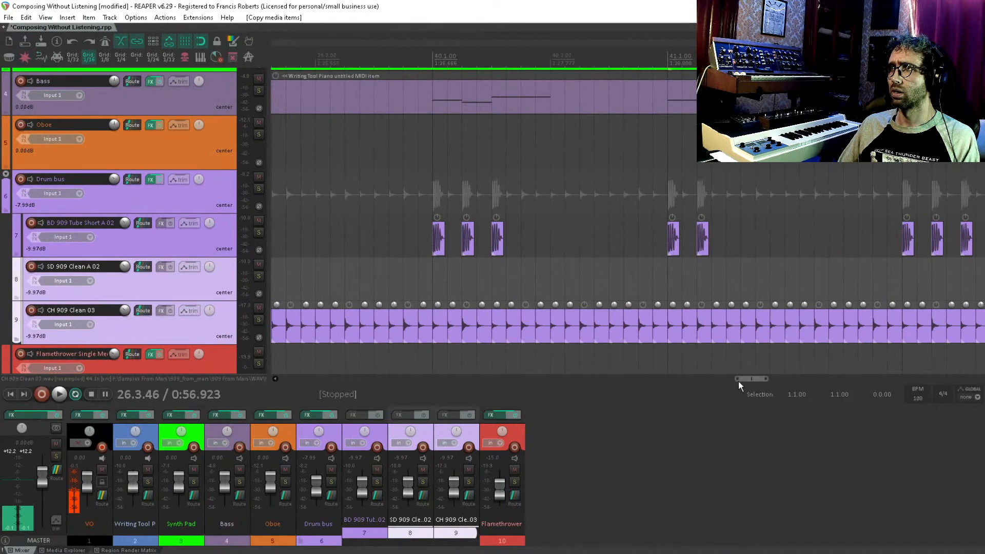
{"action": "left_click_drag", "start_coordinate": [739, 383], "coordinate": [818, 384]}
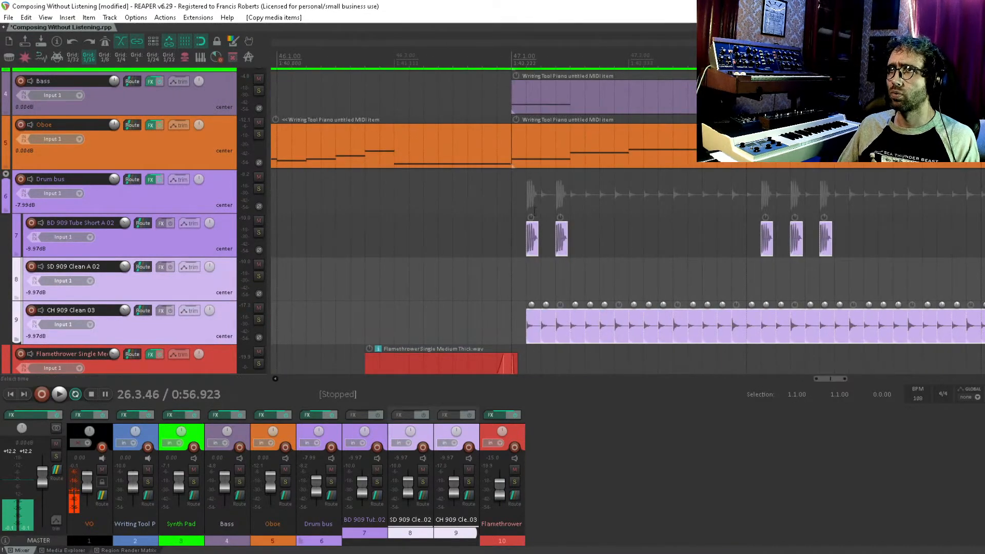
{"action": "left_click_drag", "start_coordinate": [533, 235], "coordinate": [518, 236]}
Step: Copy the last snare hit of bar 26 into bar 47 on the snare track
{"action": "scroll", "coordinate": [477, 313], "scroll_direction": "up", "scroll_amount": 1}
{"action": "left_click_drag", "start_coordinate": [475, 322], "coordinate": [487, 175]}
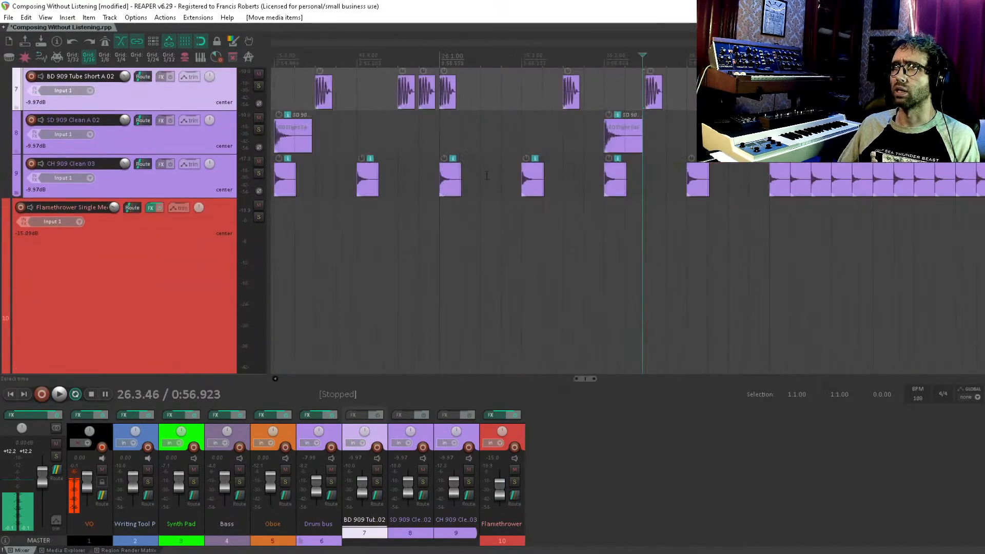
{"action": "scroll", "coordinate": [564, 164], "scroll_direction": "down", "scroll_amount": 6}
{"action": "left_click", "coordinate": [670, 137]}
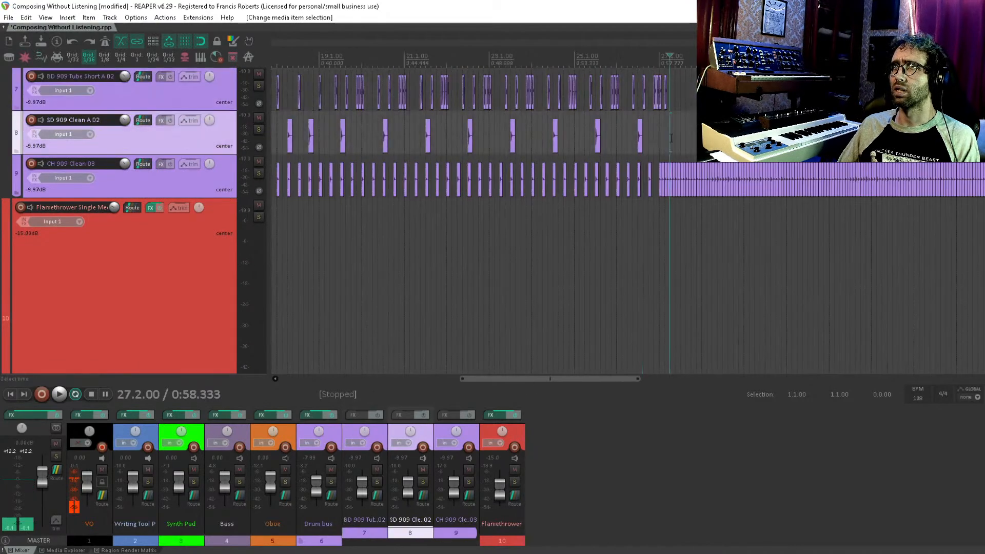
{"action": "left_click_drag", "start_coordinate": [643, 136], "coordinate": [672, 134]}
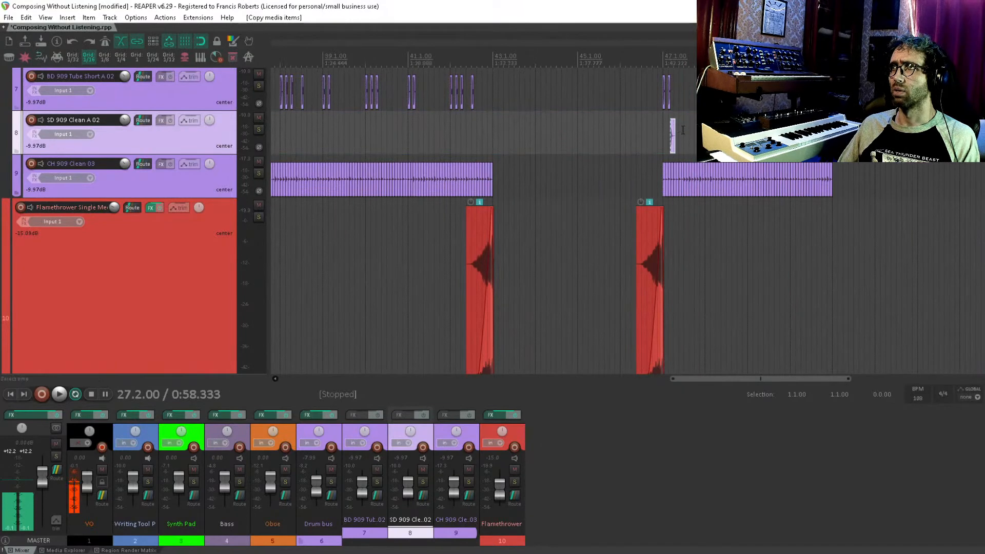
{"action": "left_click", "coordinate": [684, 133]}
{"action": "scroll", "coordinate": [683, 133], "scroll_direction": "up", "scroll_amount": 5}
{"action": "scroll", "coordinate": [683, 134], "scroll_direction": "up", "scroll_amount": 4}
{"action": "scroll", "coordinate": [478, 217], "scroll_direction": "up", "scroll_amount": 2}
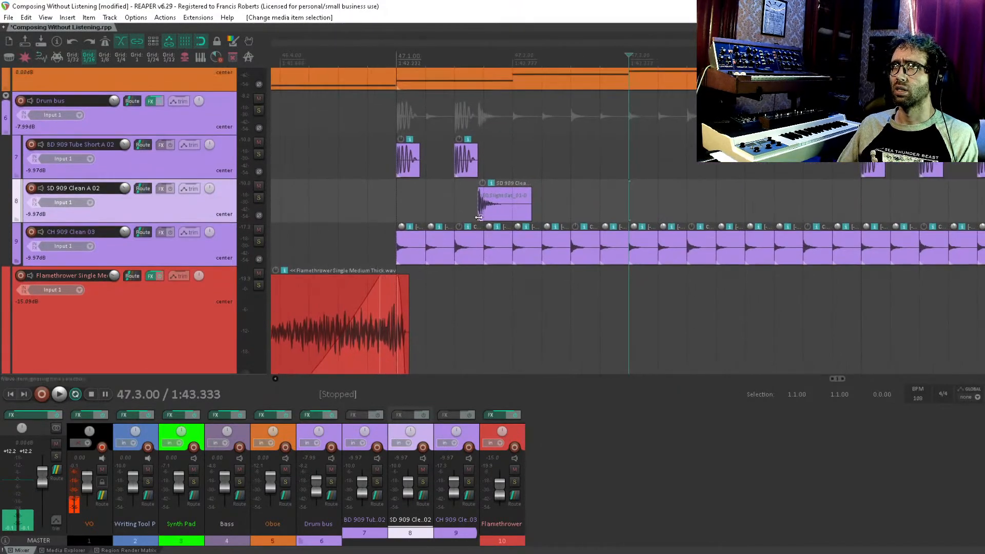
Step: Mute the copied snare hit and play the section from the start of bar 47
{"action": "left_click", "coordinate": [490, 207]}
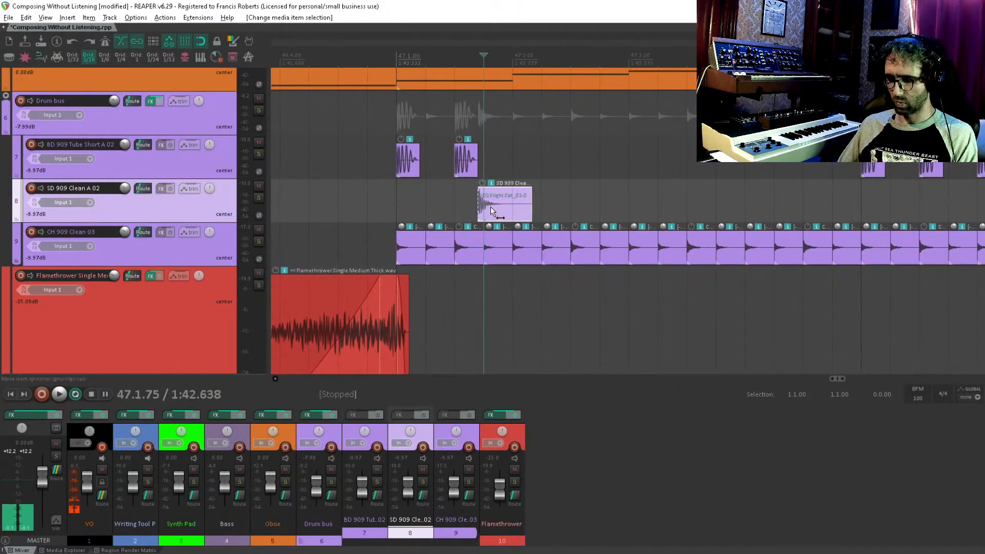
{"action": "key", "text": "u"}
{"action": "left_click", "coordinate": [402, 196]}
{"action": "key", "text": "space"}
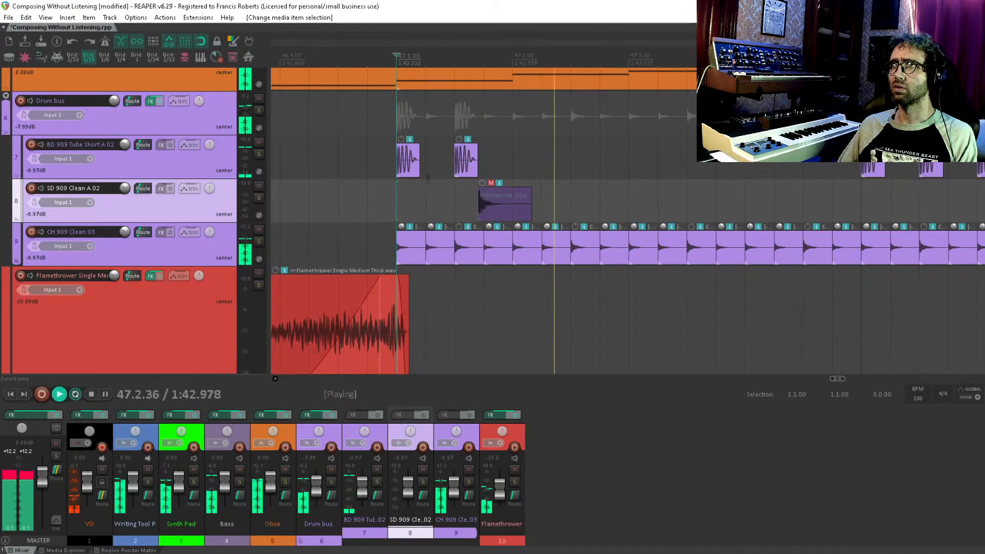
{"action": "key", "text": "space"}
{"action": "key", "text": "space"}
{"action": "key", "text": "space"}
{"action": "key", "text": "space"}
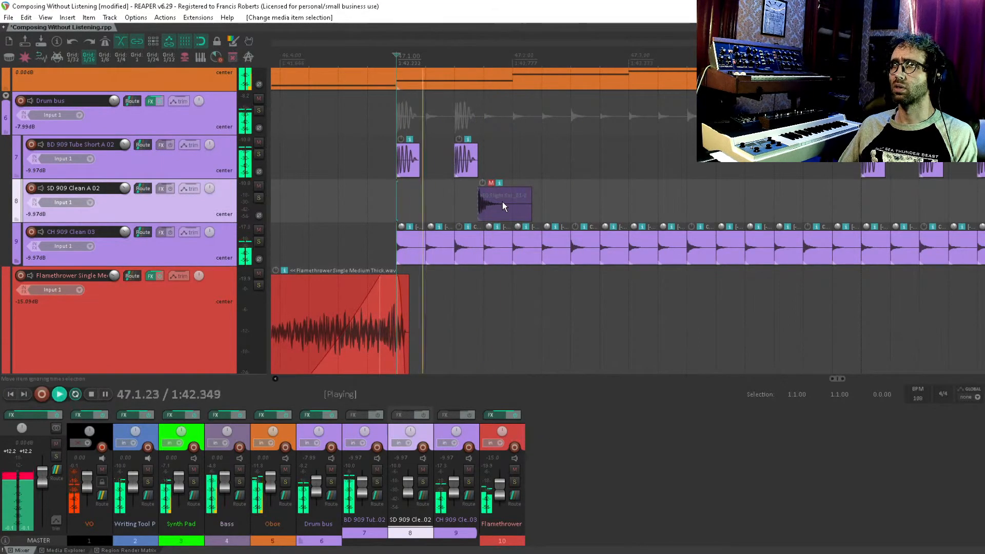
{"action": "key", "text": "space"}
{"action": "key", "text": "space"}
{"action": "key", "text": "space"}
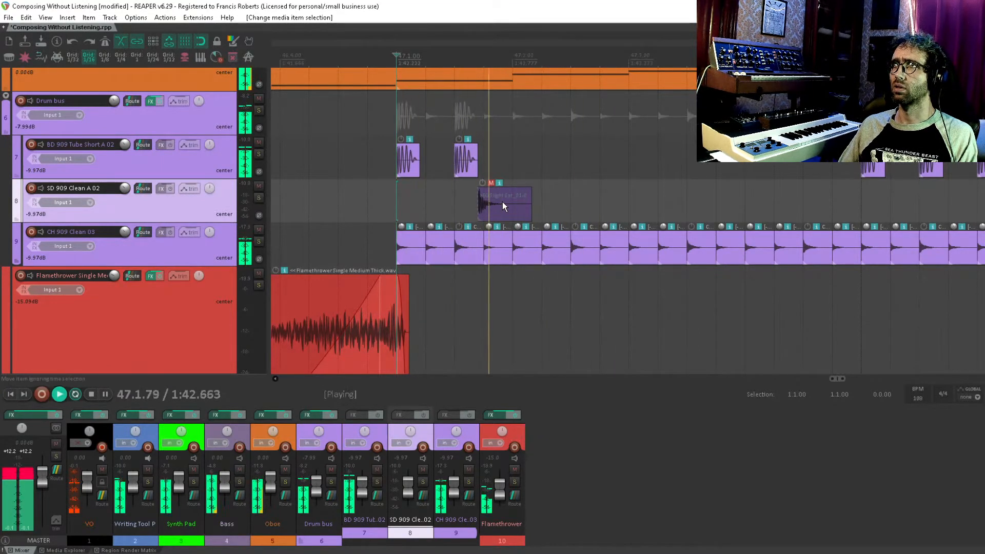
Step: Move the copied snare hit to beat 3 of bar 47 and unmute it
{"action": "left_click_drag", "start_coordinate": [503, 201], "coordinate": [657, 197]}
{"action": "left_click", "coordinate": [657, 199]}
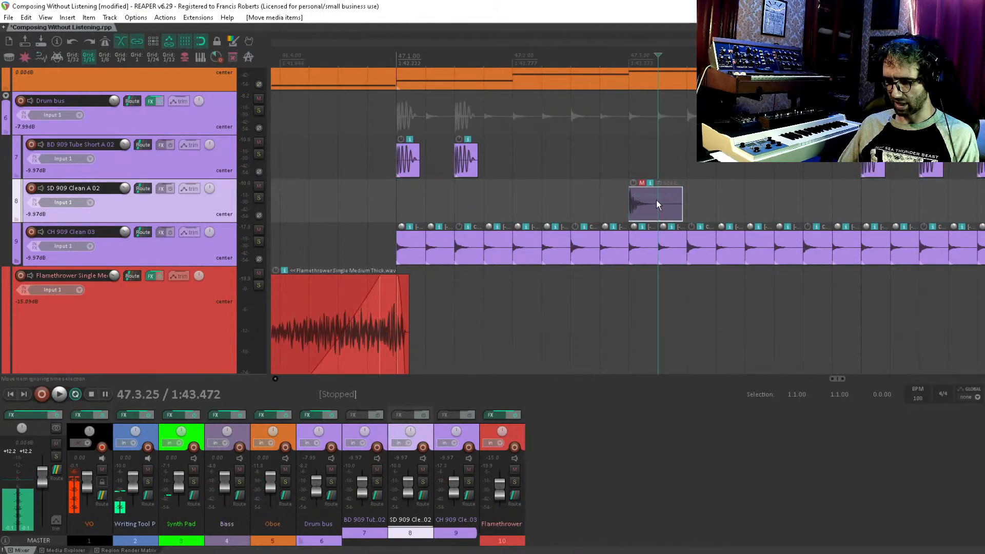
{"action": "key", "text": "alt+shift+m"}
Step: Copy the beat 3 snare hit of bar 47 to beat 3 of bars 48, 49 and 50
{"action": "left_click_drag", "start_coordinate": [763, 128], "coordinate": [702, 226]}
{"action": "left_click_drag", "start_coordinate": [785, 235], "coordinate": [556, 220]}
{"action": "scroll", "coordinate": [725, 218], "scroll_direction": "down", "scroll_amount": 3}
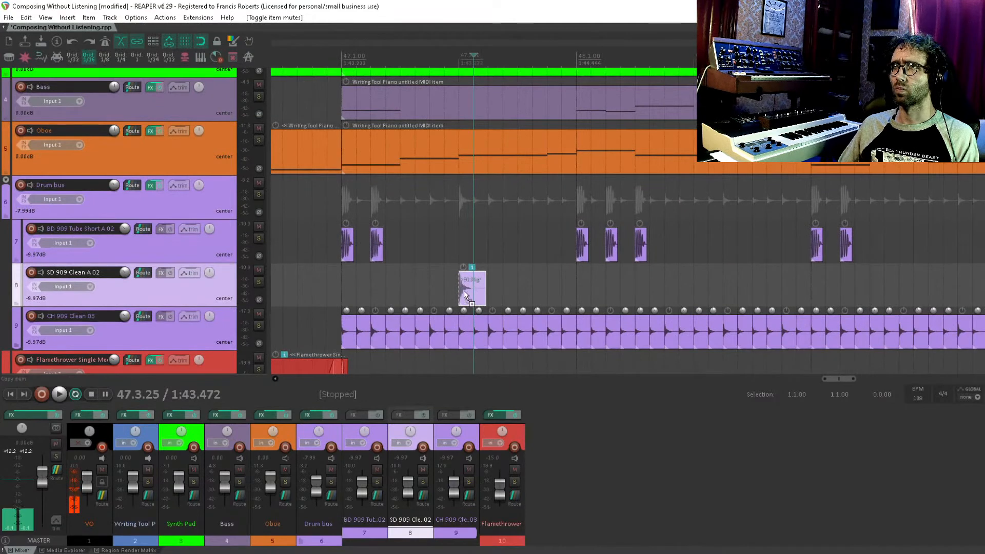
{"action": "left_click_drag", "start_coordinate": [465, 294], "coordinate": [699, 294]}
{"action": "left_click_drag", "start_coordinate": [465, 298], "coordinate": [935, 308]}
{"action": "scroll", "coordinate": [935, 308], "scroll_direction": "down", "scroll_amount": 5}
{"action": "scroll", "coordinate": [655, 246], "scroll_direction": "down", "scroll_amount": 3}
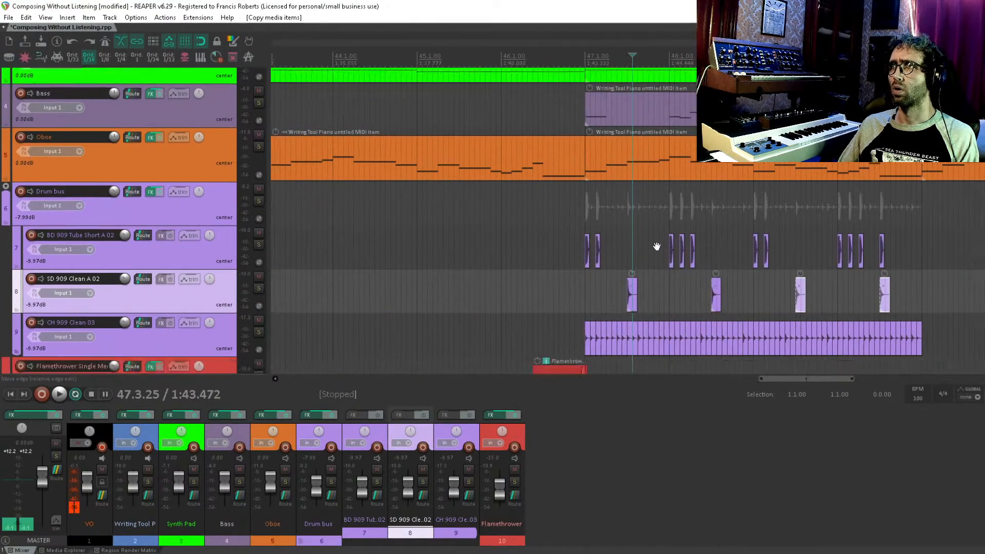
Step: Duplicate the kick, snare and closed hi-hat items of bars 47 to 51 twice to fill up to bar 59
{"action": "left_click_drag", "start_coordinate": [623, 168], "coordinate": [598, 241]}
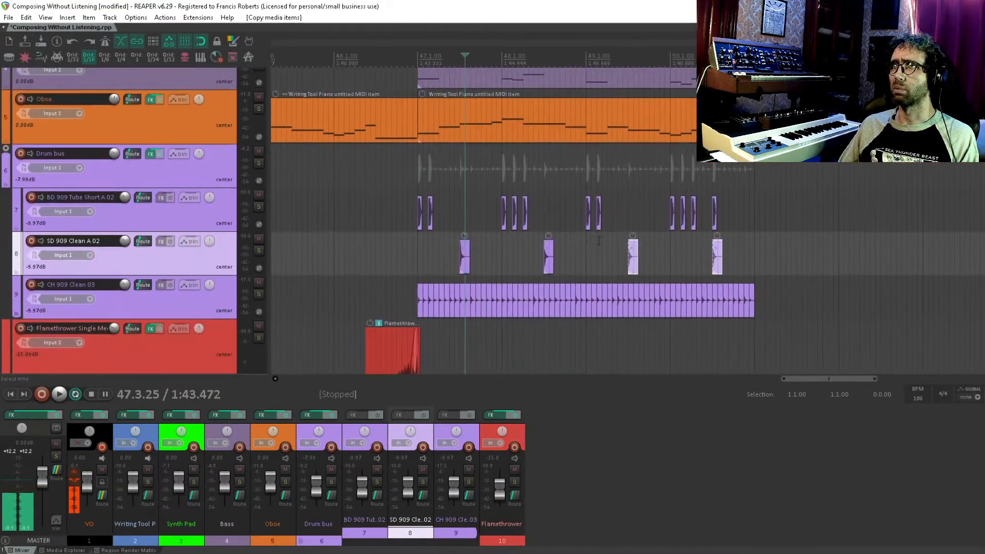
{"action": "left_click_drag", "start_coordinate": [804, 301], "coordinate": [417, 181]}
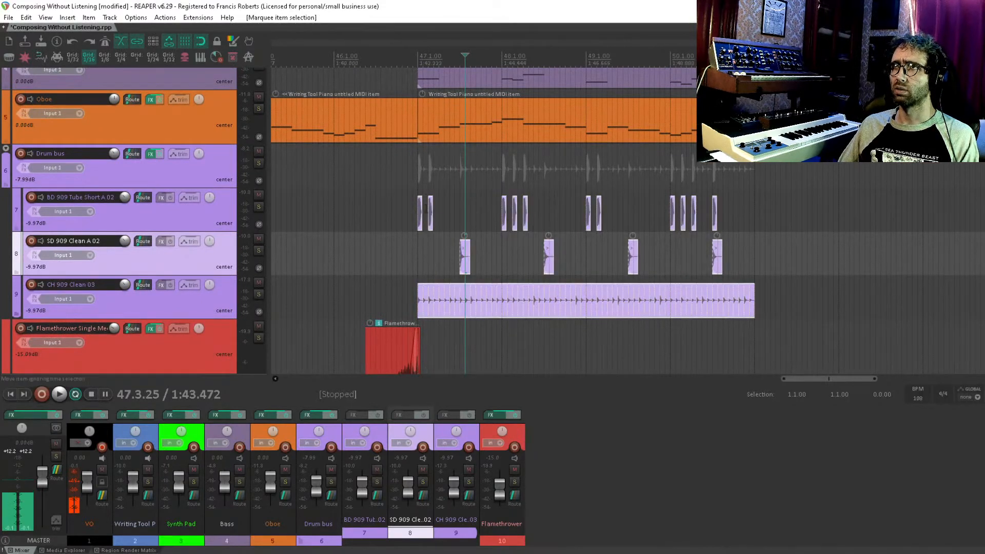
{"action": "key", "text": "ctrl+d"}
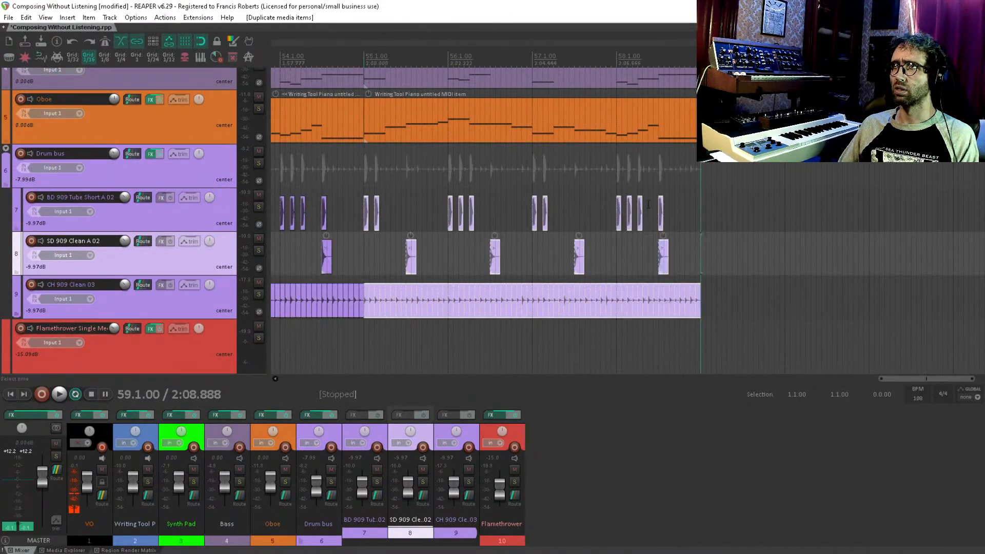
Step: Place the edit cursor at the end of the section at bar 59 and save the project
{"action": "scroll", "coordinate": [627, 201], "scroll_direction": "down", "scroll_amount": 4}
{"action": "left_click_drag", "start_coordinate": [622, 199], "coordinate": [652, 342]}
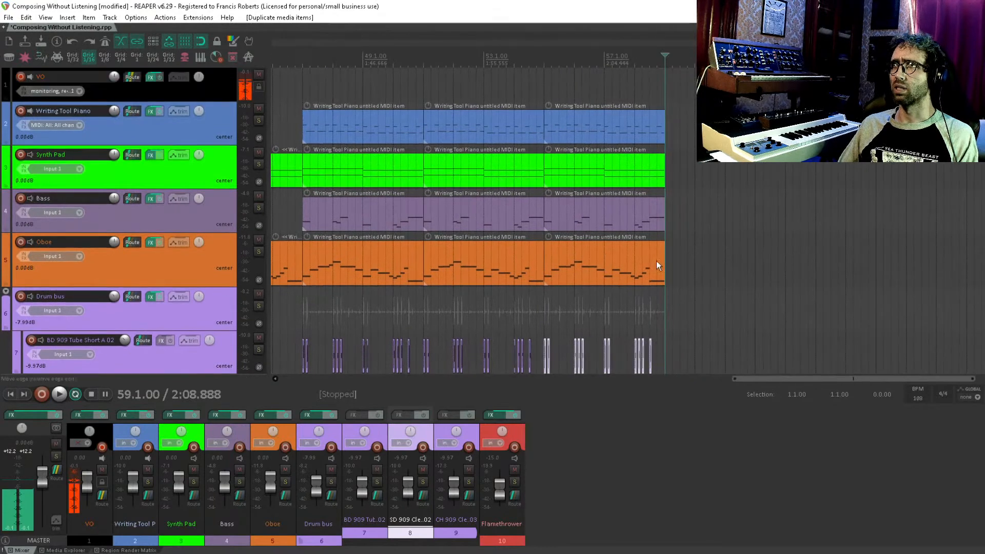
{"action": "left_click", "coordinate": [669, 181]}
{"action": "scroll", "coordinate": [670, 180], "scroll_direction": "up", "scroll_amount": 6}
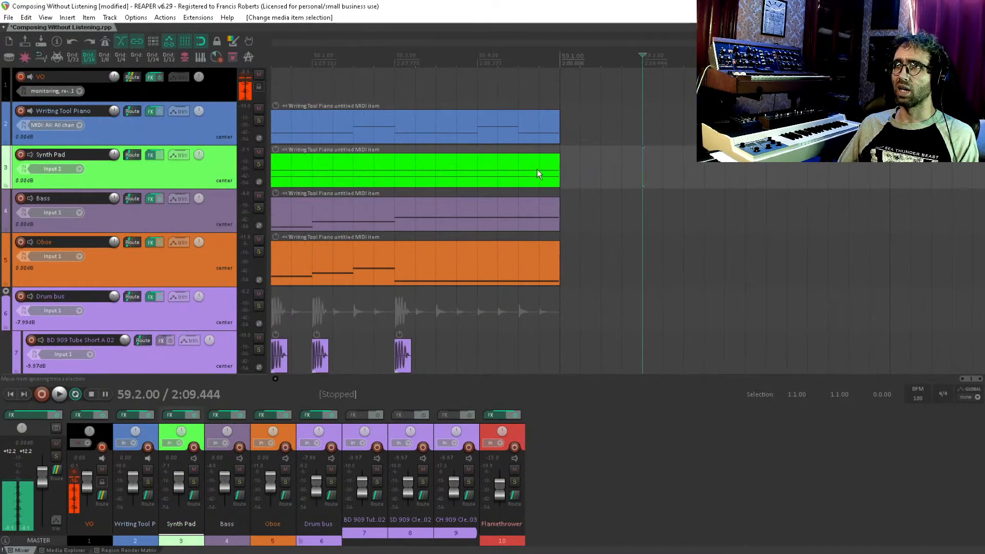
{"action": "left_click", "coordinate": [561, 177]}
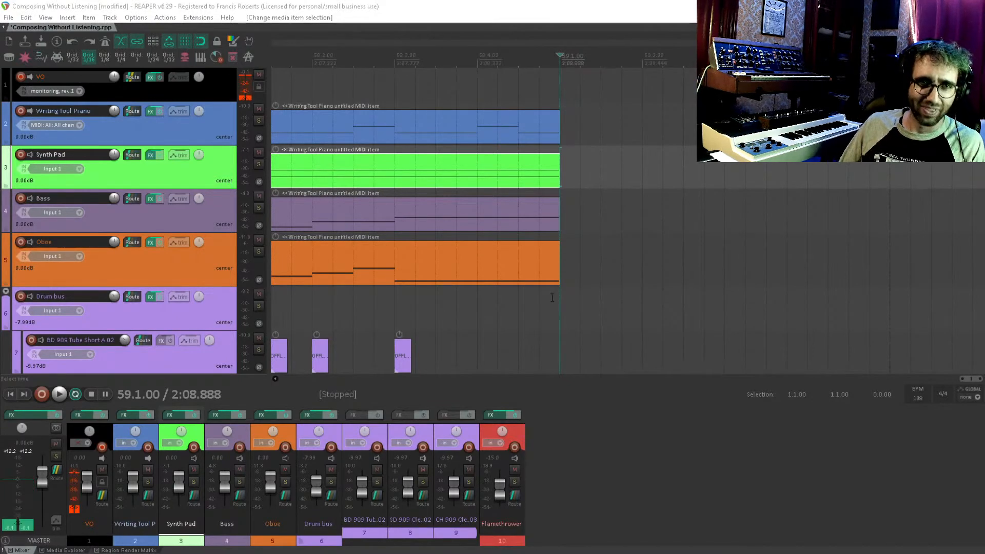
{"action": "left_click", "coordinate": [563, 325]}
{"action": "scroll", "coordinate": [563, 320], "scroll_direction": "down", "scroll_amount": 8}
{"action": "left_click_drag", "start_coordinate": [563, 316], "coordinate": [472, 281]}
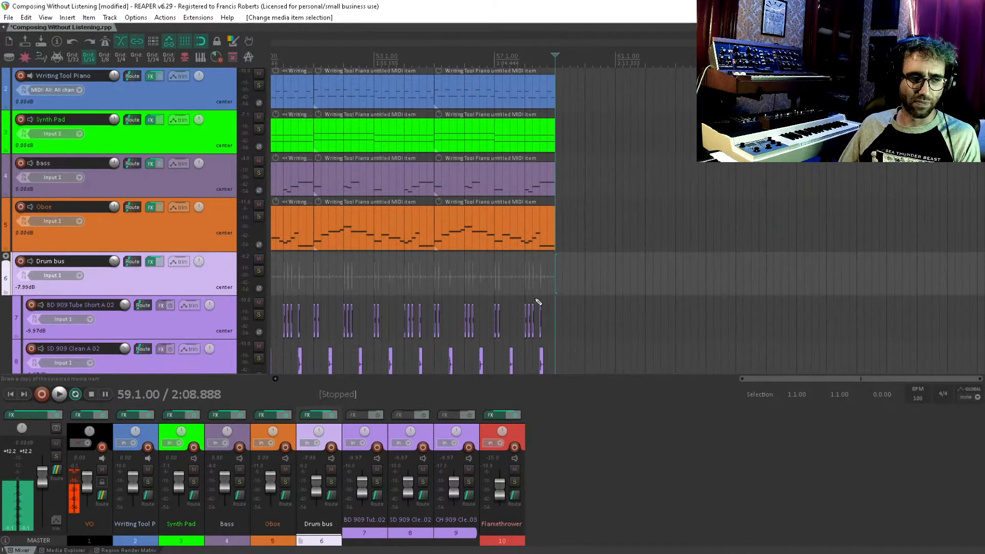
{"action": "key", "text": "ctrl+s"}
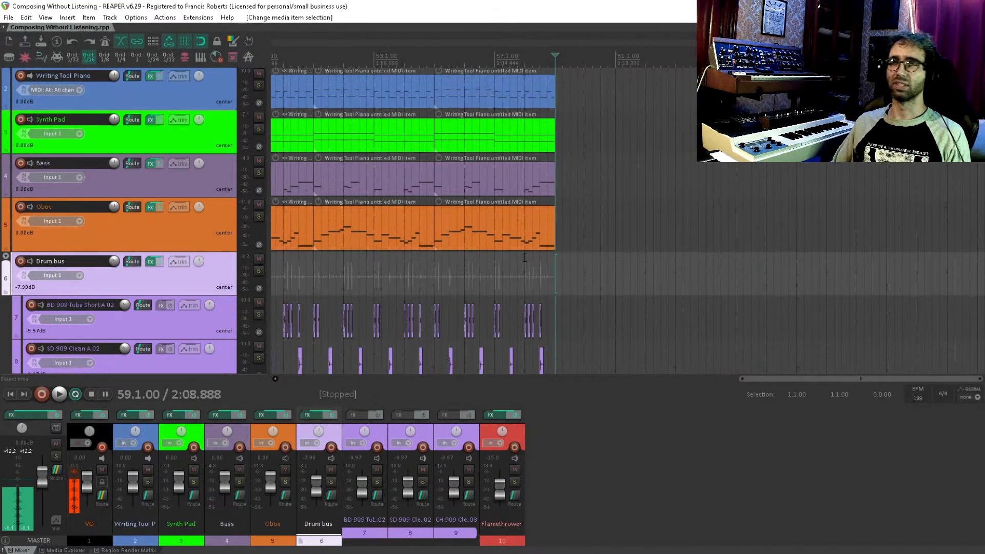
Step: Copy a flamethrower riser to the start of the drums and align its peak with bar 11
{"action": "left_click_drag", "start_coordinate": [546, 238], "coordinate": [878, 111]}
{"action": "left_click_drag", "start_coordinate": [712, 173], "coordinate": [499, 265]}
{"action": "scroll", "coordinate": [730, 258], "scroll_direction": "down", "scroll_amount": 2}
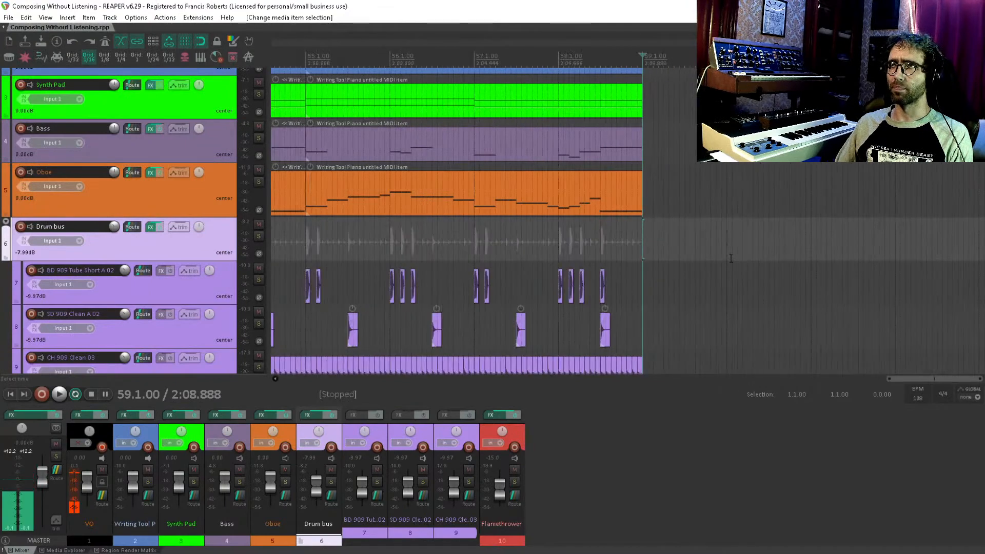
{"action": "scroll", "coordinate": [740, 253], "scroll_direction": "down", "scroll_amount": 3}
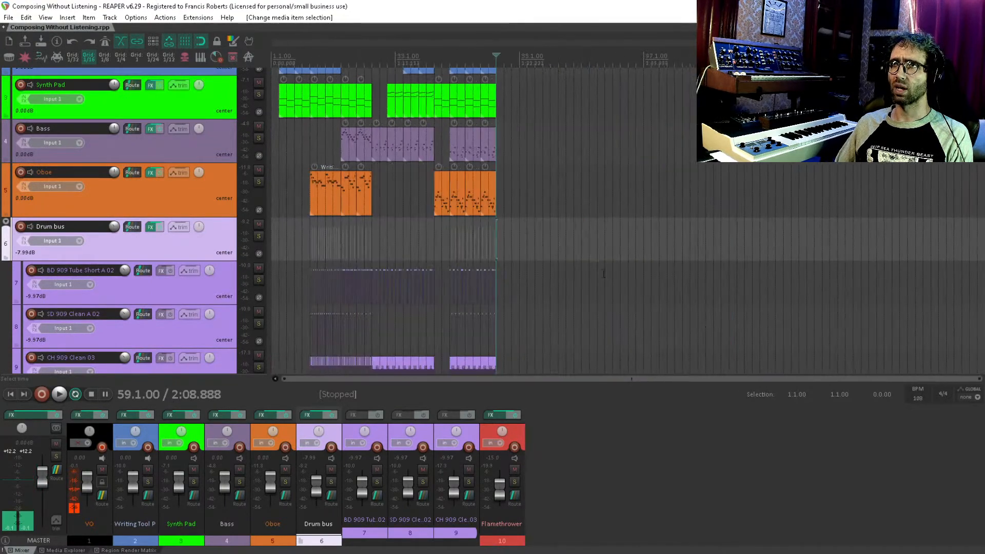
{"action": "scroll", "coordinate": [740, 253], "scroll_direction": "down", "scroll_amount": 3}
{"action": "left_click", "coordinate": [408, 246]}
{"action": "scroll", "coordinate": [409, 245], "scroll_direction": "up", "scroll_amount": 1}
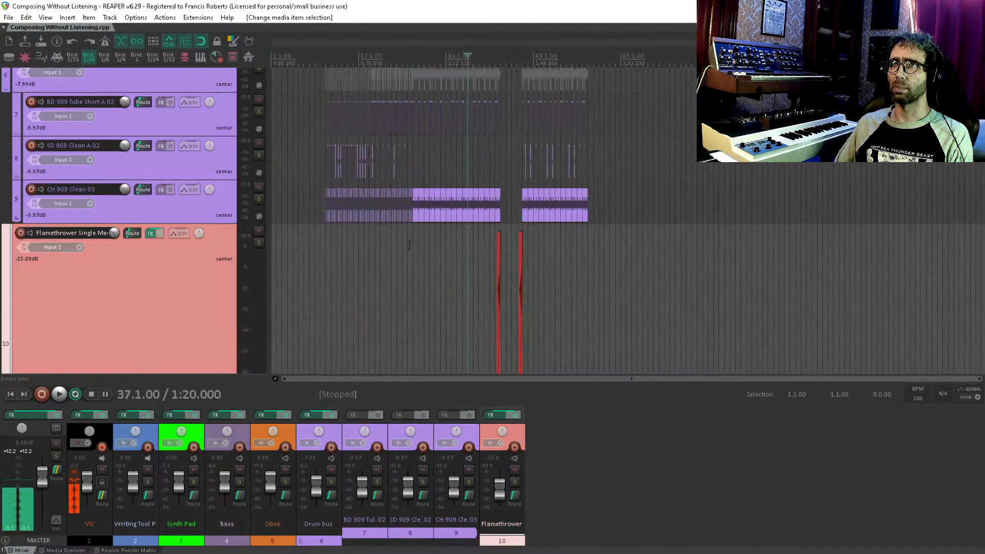
{"action": "left_click_drag", "start_coordinate": [493, 247], "coordinate": [554, 195]}
{"action": "scroll", "coordinate": [724, 259], "scroll_direction": "up", "scroll_amount": 4}
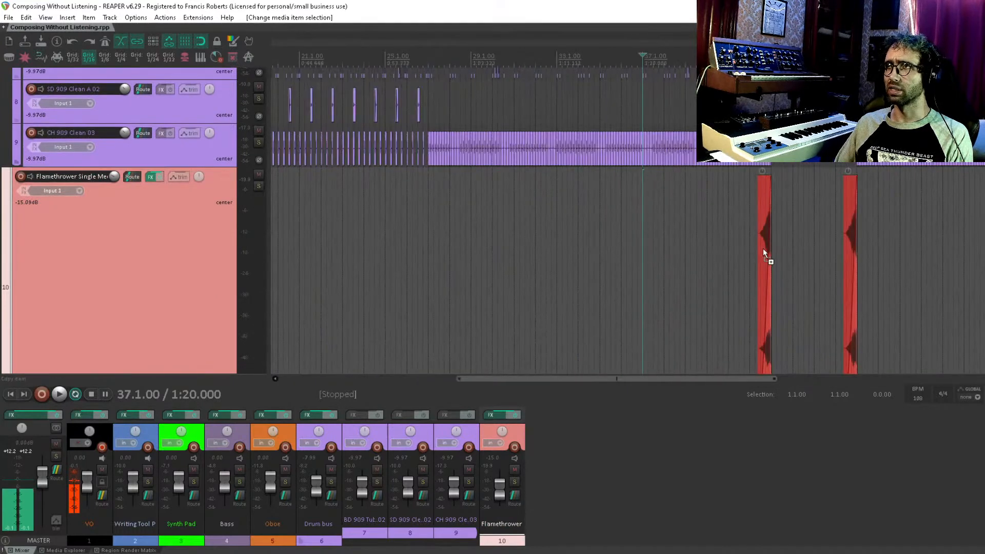
{"action": "left_click_drag", "start_coordinate": [763, 250], "coordinate": [475, 252]}
{"action": "scroll", "coordinate": [482, 251], "scroll_direction": "up", "scroll_amount": 6}
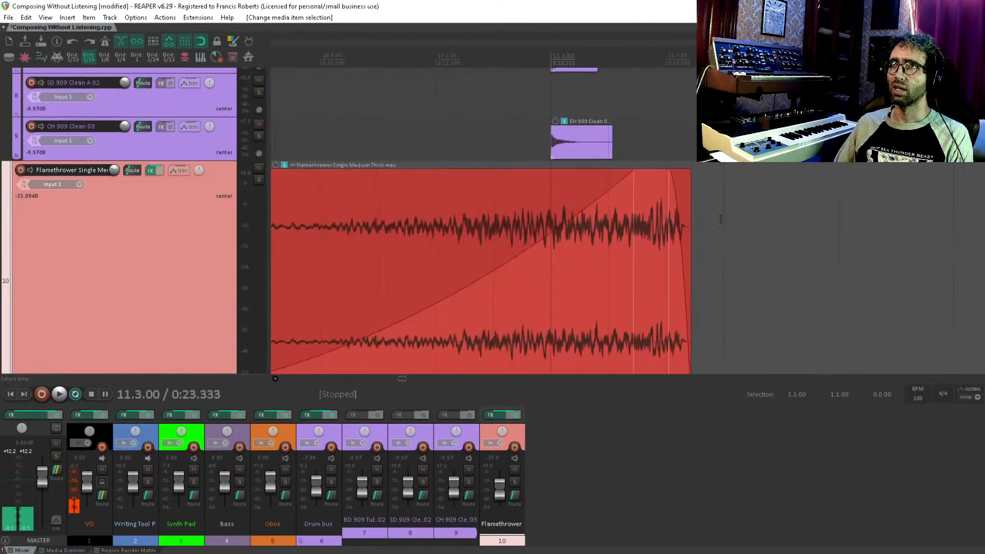
{"action": "left_click_drag", "start_coordinate": [653, 215], "coordinate": [549, 214]}
Step: Copy the flamethrower riser to the end of the section so it leads into bar 59
{"action": "scroll", "coordinate": [583, 231], "scroll_direction": "down", "scroll_amount": 10}
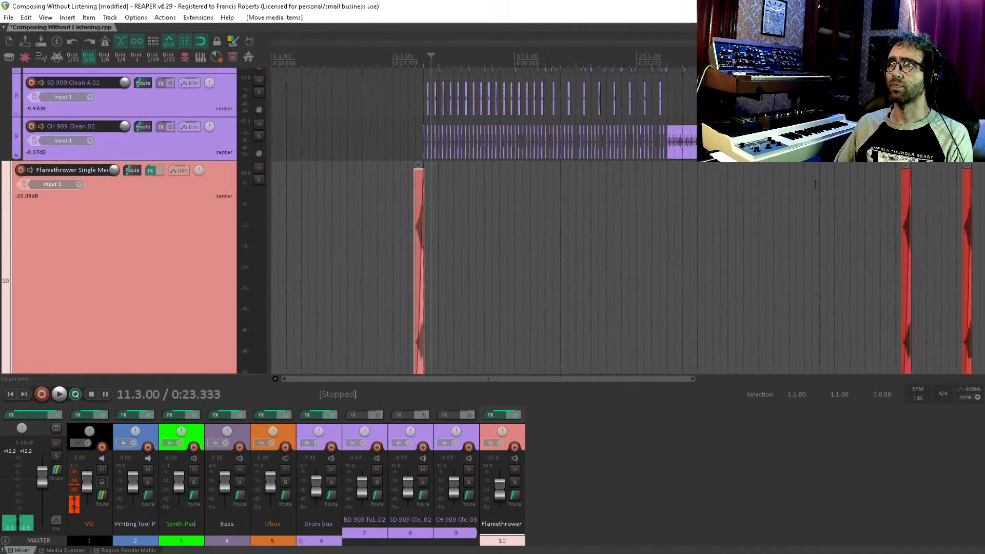
{"action": "left_click_drag", "start_coordinate": [416, 230], "coordinate": [783, 230]}
{"action": "left_click", "coordinate": [803, 215]}
{"action": "scroll", "coordinate": [800, 205], "scroll_direction": "up", "scroll_amount": 8}
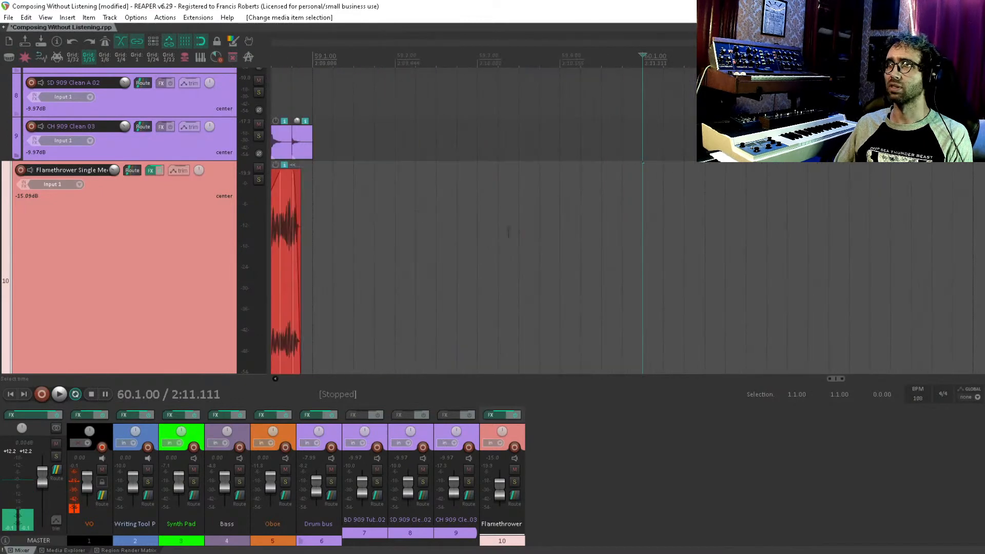
{"action": "scroll", "coordinate": [324, 218], "scroll_direction": "up", "scroll_amount": 4}
{"action": "left_click_drag", "start_coordinate": [450, 201], "coordinate": [516, 208]}
{"action": "left_click", "coordinate": [593, 107]}
{"action": "scroll", "coordinate": [594, 108], "scroll_direction": "down", "scroll_amount": 4}
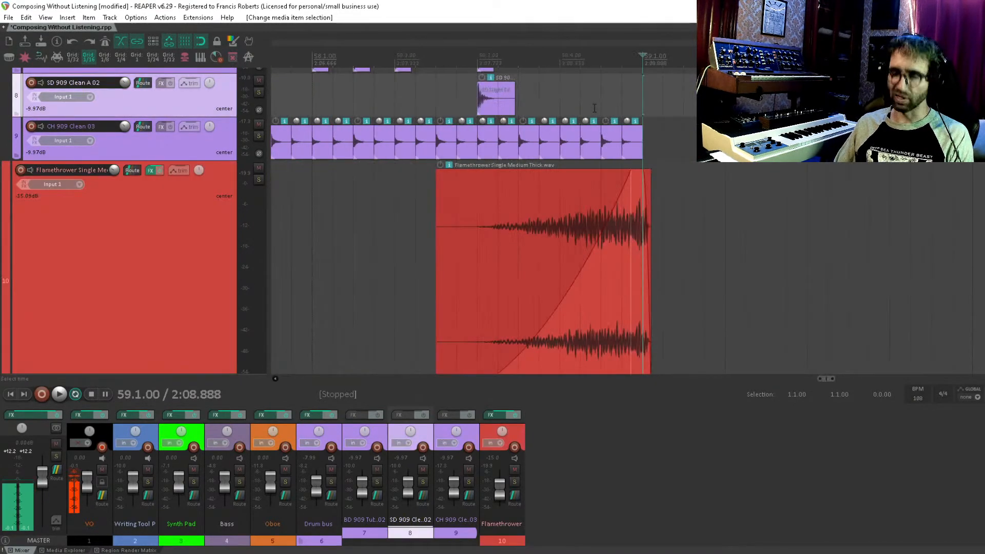
Step: Copy the last kick hit and the last closed hi-hat hit onto beat 1 of bar 59
{"action": "scroll", "coordinate": [590, 175], "scroll_direction": "up", "scroll_amount": 4}
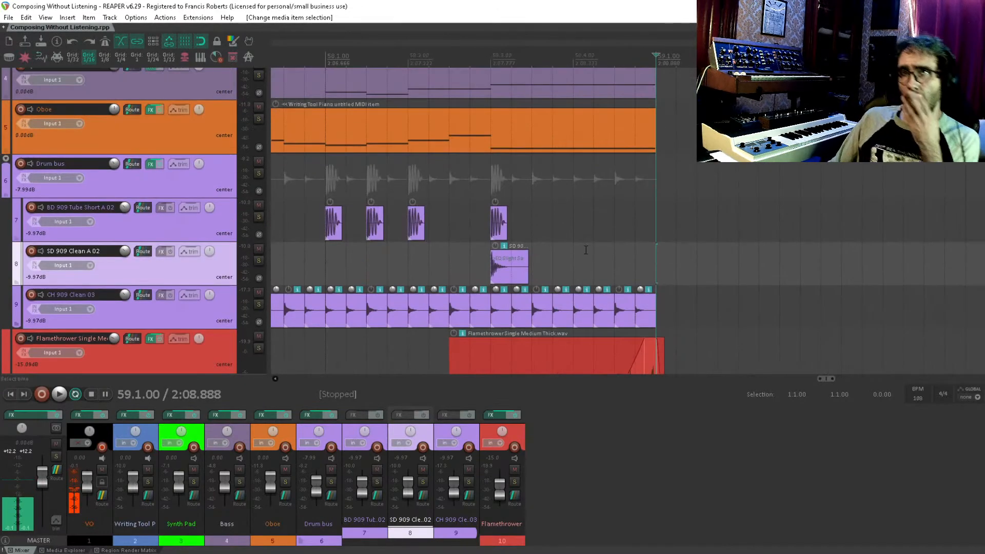
{"action": "left_click_drag", "start_coordinate": [756, 239], "coordinate": [680, 242]}
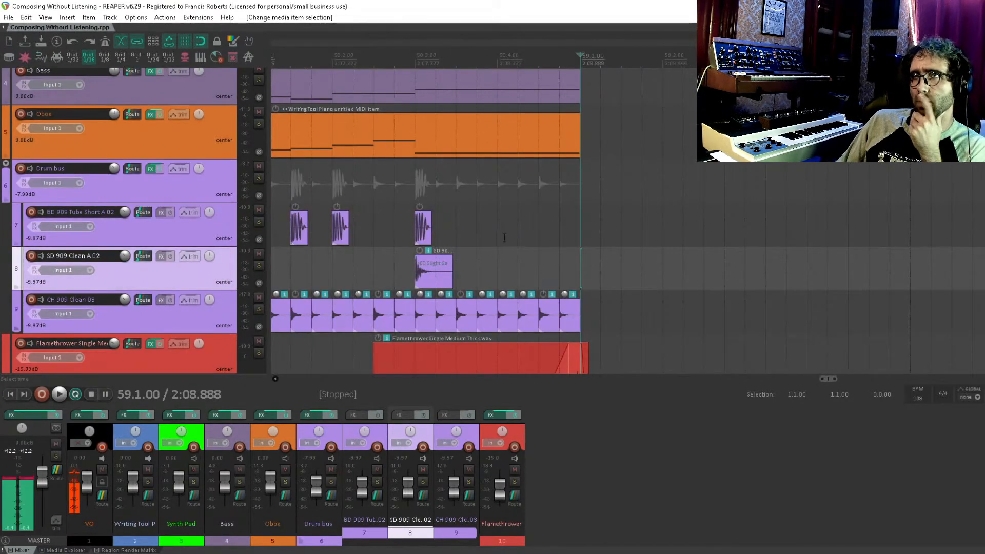
{"action": "left_click", "coordinate": [418, 231]}
{"action": "left_click_drag", "start_coordinate": [423, 233], "coordinate": [586, 236]}
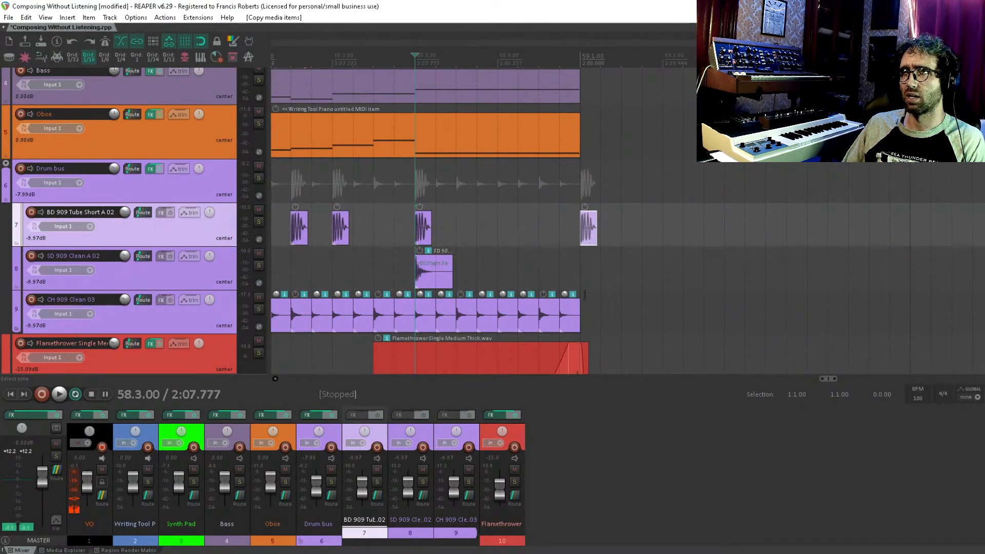
{"action": "left_click", "coordinate": [572, 327]}
{"action": "left_click_drag", "start_coordinate": [572, 326], "coordinate": [591, 323]}
{"action": "left_click", "coordinate": [598, 167]}
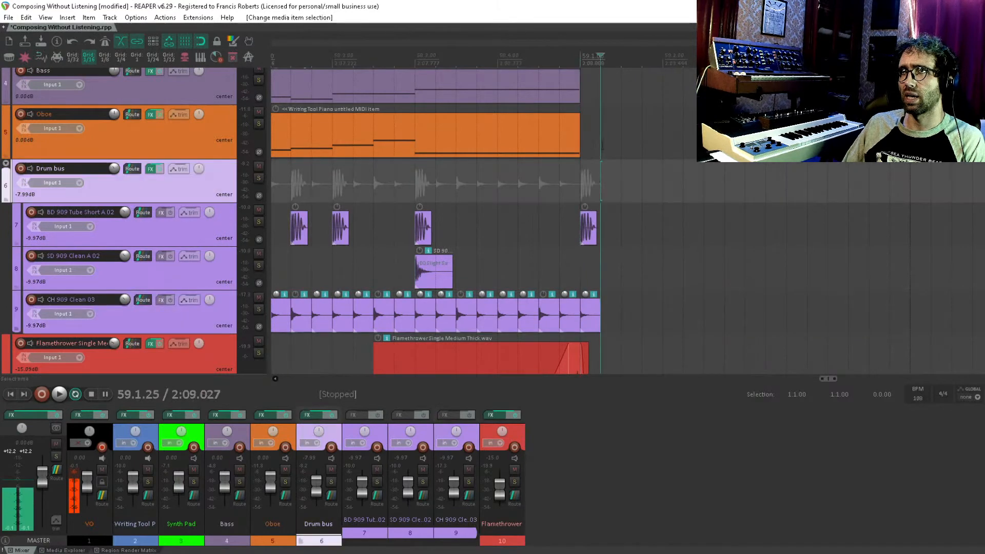
{"action": "left_click_drag", "start_coordinate": [597, 165], "coordinate": [549, 294]}
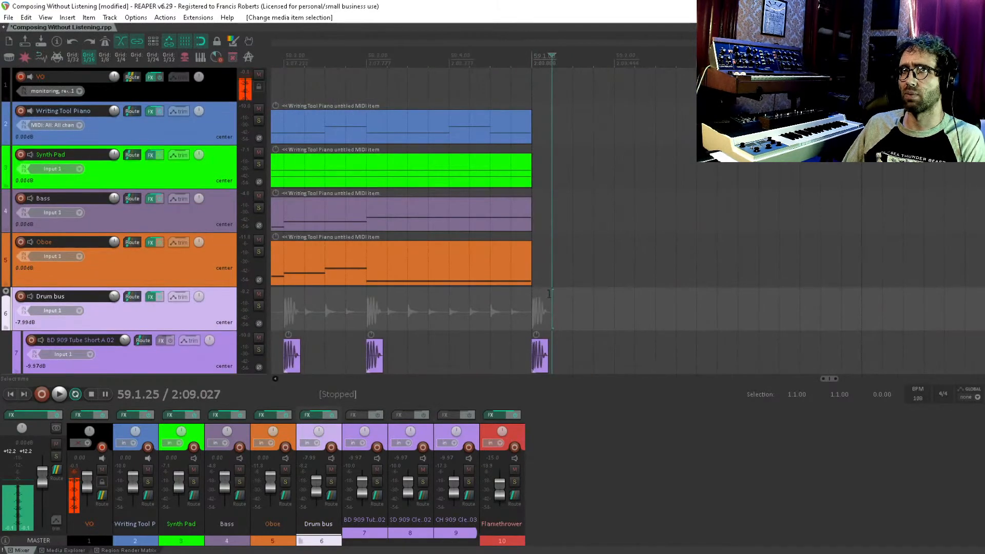
{"action": "double_click", "coordinate": [476, 219]}
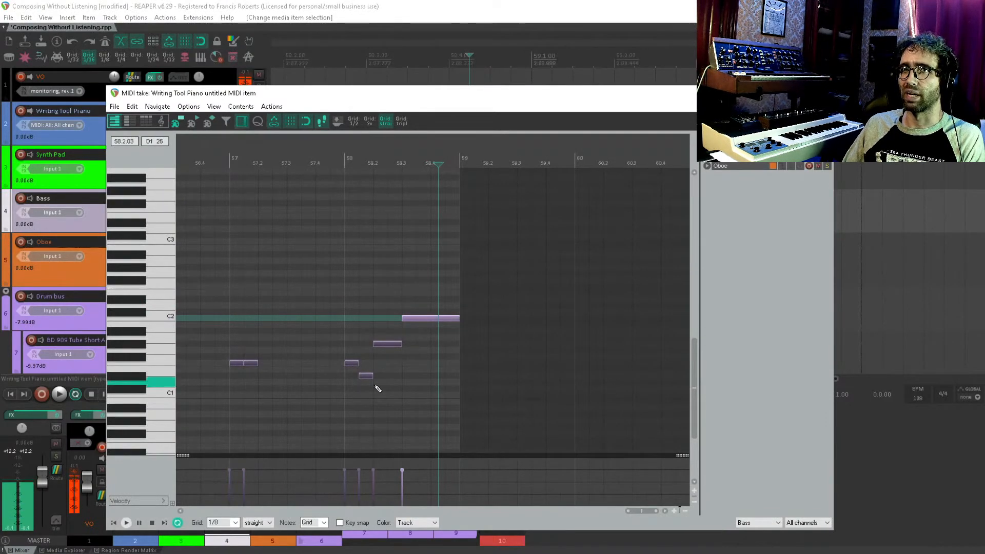
{"action": "key", "text": "Escape"}
{"action": "left_click_drag", "start_coordinate": [537, 227], "coordinate": [615, 215]}
{"action": "double_click", "coordinate": [571, 212]}
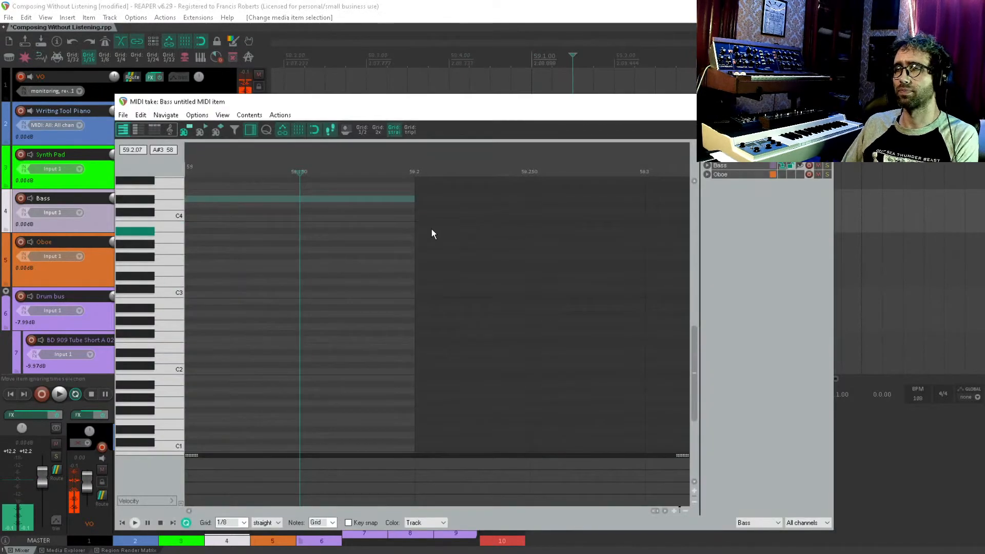
{"action": "key", "text": "Escape"}
{"action": "key", "text": "Delete"}
Step: Duplicate the final bass item so the copy starts at bar 59, and open the copy for note editing
{"action": "left_click", "coordinate": [442, 221]}
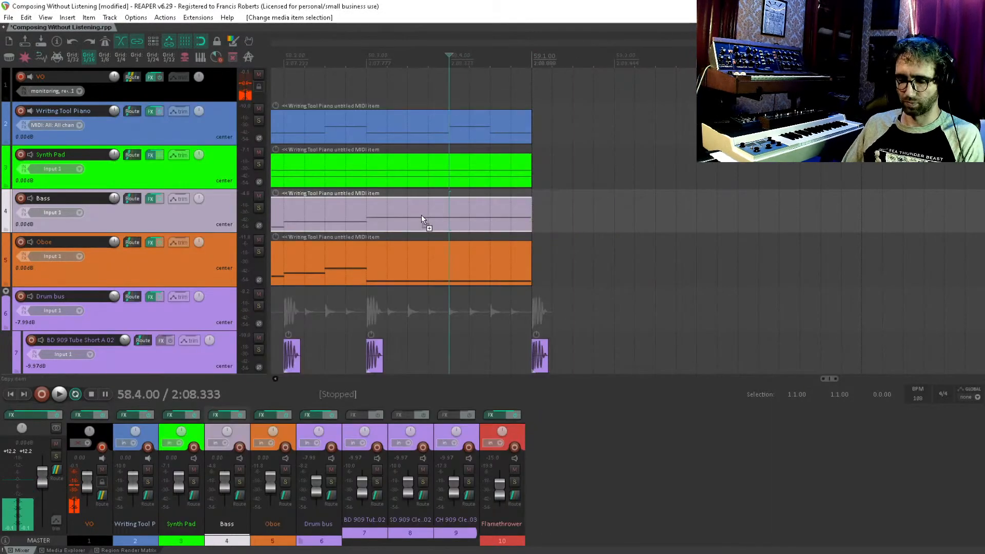
{"action": "key", "text": "ctrl+d"}
{"action": "double_click", "coordinate": [593, 207]}
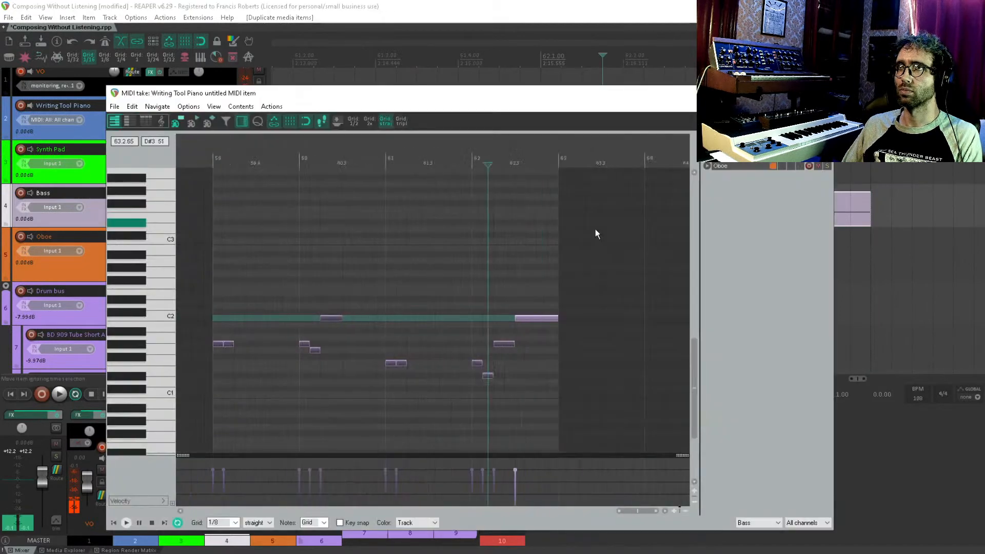
{"action": "scroll", "coordinate": [490, 310], "scroll_direction": "down", "scroll_amount": 2}
{"action": "scroll", "coordinate": [513, 323], "scroll_direction": "up", "scroll_amount": 3}
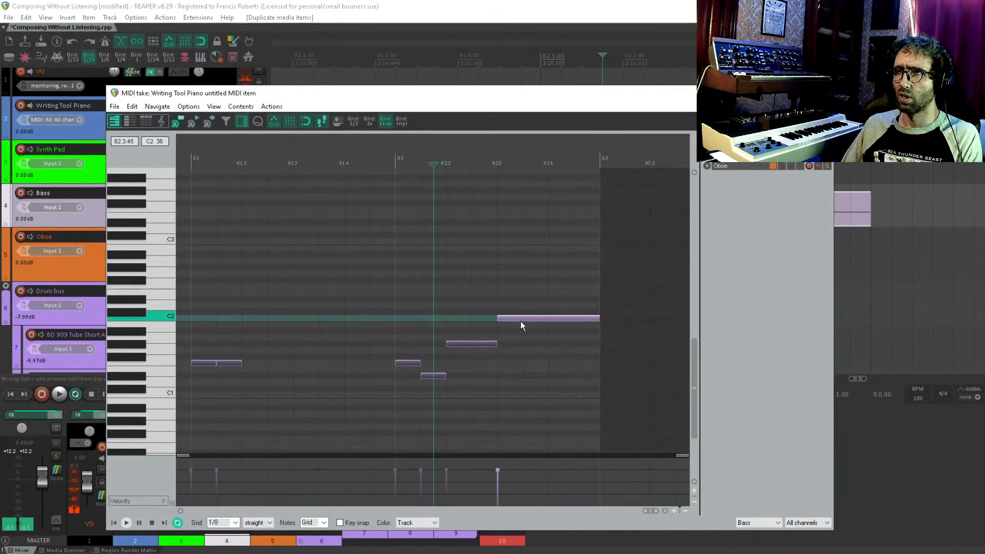
Step: Lower the last note of the copied bass item to C#1 and delete all its other notes
{"action": "left_click_drag", "start_coordinate": [521, 323], "coordinate": [212, 262]}
{"action": "scroll", "coordinate": [329, 259], "scroll_direction": "down", "scroll_amount": 3}
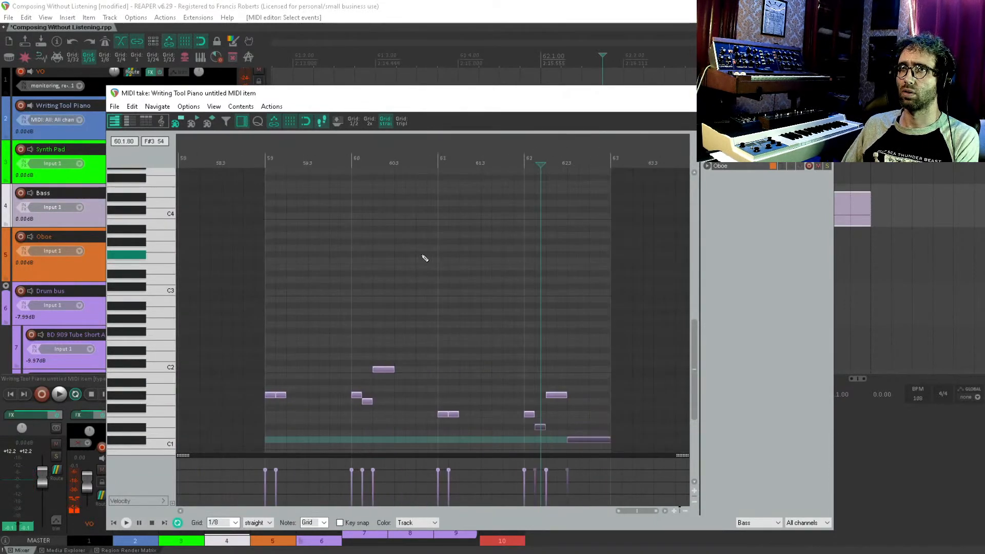
{"action": "key", "text": "Delete"}
{"action": "left_click_drag", "start_coordinate": [509, 371], "coordinate": [505, 387]}
{"action": "key", "text": "Delete"}
Step: Move the C#1 bass note to the start of bar 59 and lengthen it to fill the whole bar
{"action": "left_click_drag", "start_coordinate": [587, 396], "coordinate": [281, 395]}
{"action": "left_click", "coordinate": [281, 378]}
{"action": "scroll", "coordinate": [282, 379], "scroll_direction": "up", "scroll_amount": 3}
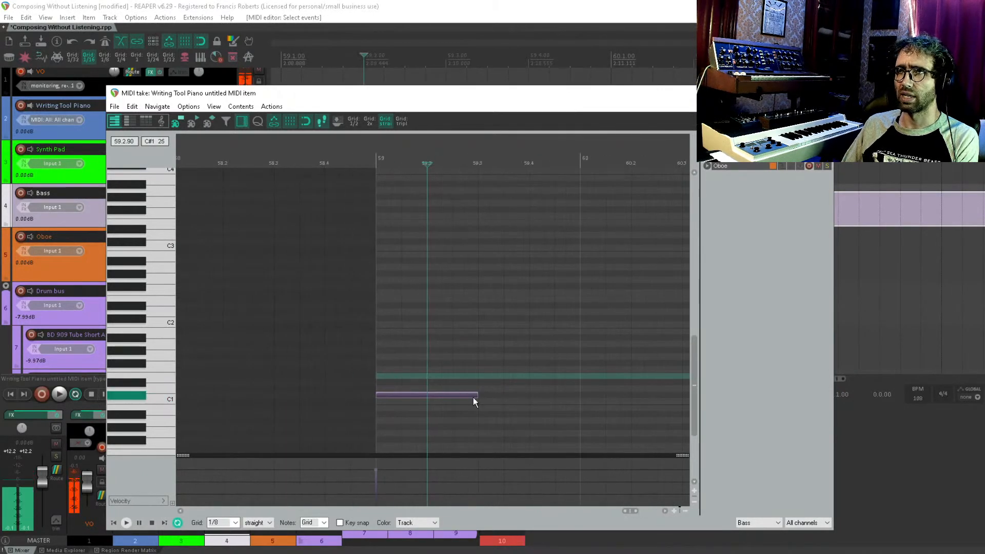
{"action": "left_click_drag", "start_coordinate": [475, 396], "coordinate": [578, 398]}
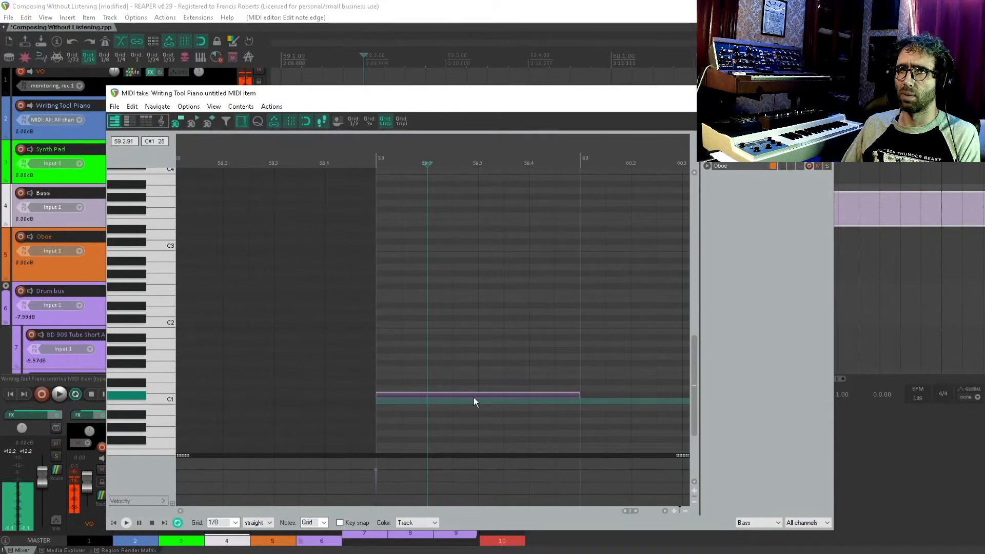
{"action": "key", "text": "Escape"}
Step: Shorten the final bass item so it ends at bar 61
{"action": "left_click_drag", "start_coordinate": [389, 177], "coordinate": [523, 301]}
{"action": "scroll", "coordinate": [672, 207], "scroll_direction": "down", "scroll_amount": 5}
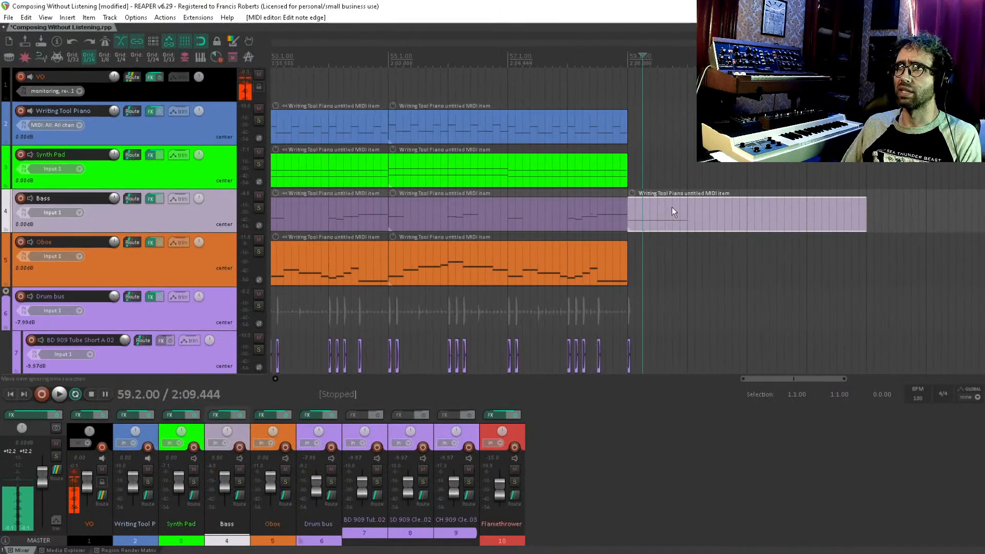
{"action": "left_click_drag", "start_coordinate": [863, 215], "coordinate": [749, 215]}
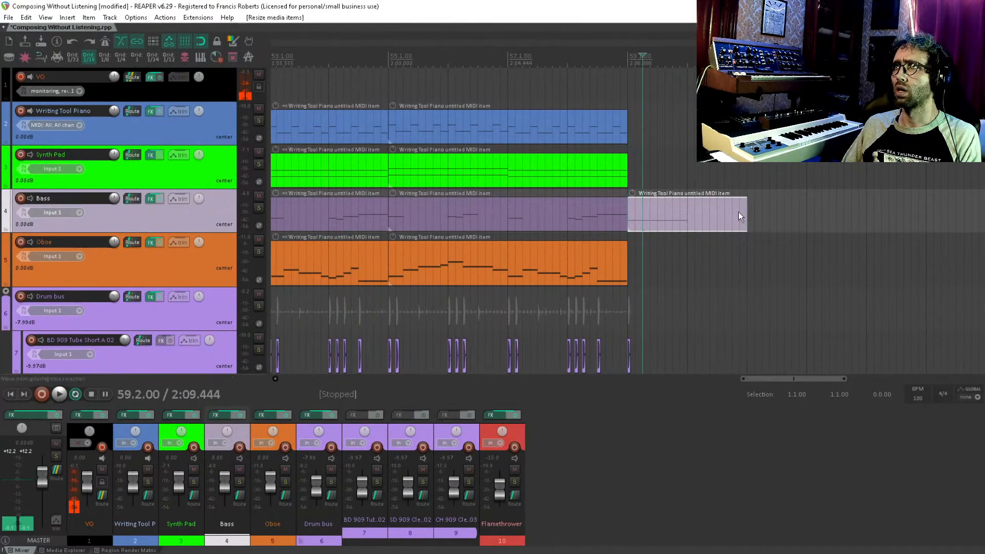
Step: Create a one-bar Synth Pad item at bar 59 with sustained C#3 and G#3 notes filling the bar
{"action": "left_click", "coordinate": [705, 175]}
{"action": "scroll", "coordinate": [741, 175], "scroll_direction": "up", "scroll_amount": 4}
{"action": "mouse_move", "coordinate": [486, 190]}
{"action": "left_mouse_down"}
{"action": "mouse_move", "coordinate": [505, 176]}
{"action": "mouse_move", "coordinate": [638, 176]}
{"action": "mouse_move", "coordinate": [614, 176]}
{"action": "left_mouse_up"}
{"action": "left_click", "coordinate": [448, 173]}
{"action": "left_click", "coordinate": [530, 174]}
{"action": "double_click", "coordinate": [505, 188]}
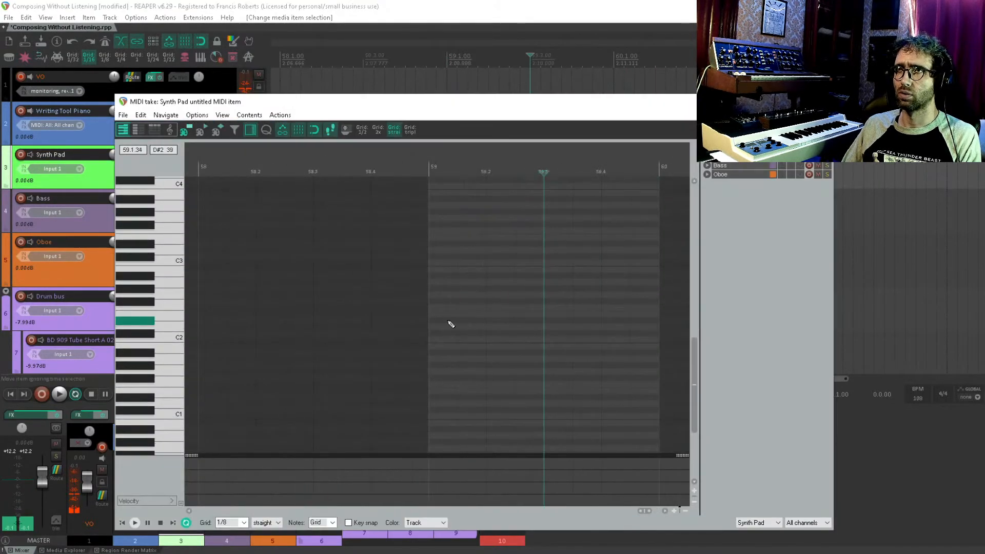
{"action": "mouse_move", "coordinate": [438, 334]}
{"action": "left_mouse_down"}
{"action": "mouse_move", "coordinate": [463, 335]}
{"action": "mouse_move", "coordinate": [490, 245]}
{"action": "mouse_move", "coordinate": [492, 261]}
{"action": "mouse_move", "coordinate": [671, 255]}
{"action": "mouse_move", "coordinate": [664, 259]}
{"action": "left_mouse_up"}
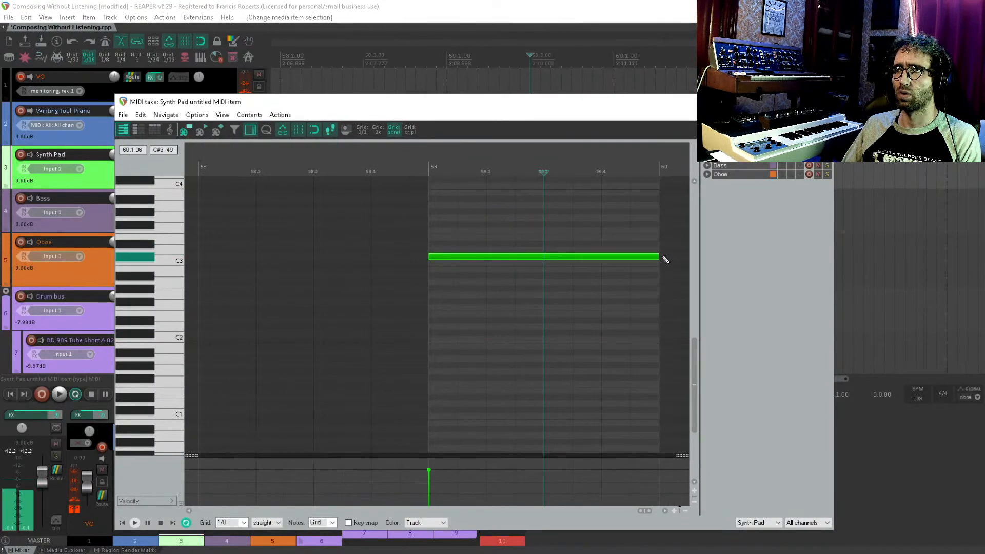
{"action": "scroll", "coordinate": [436, 309], "scroll_direction": "up", "scroll_amount": 5}
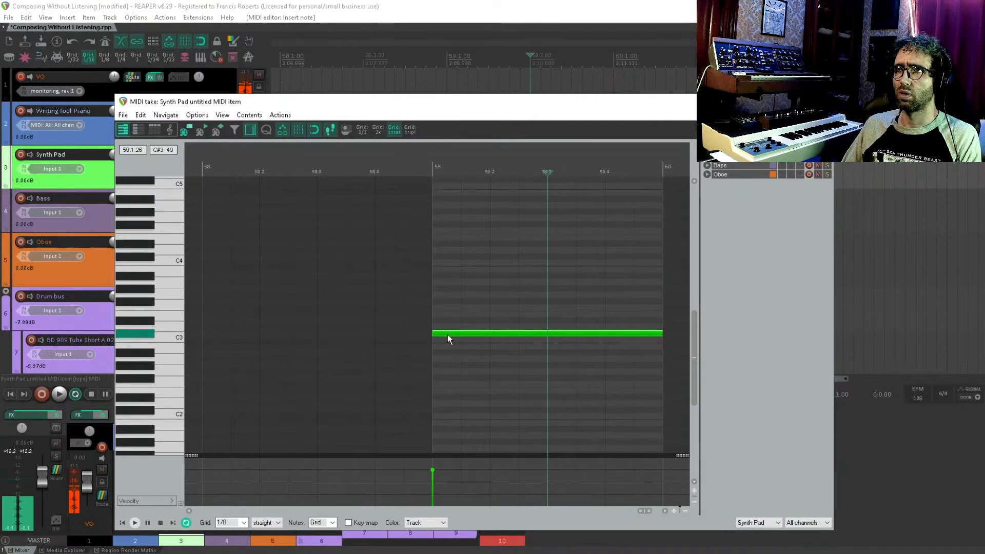
{"action": "left_click_drag", "start_coordinate": [439, 288], "coordinate": [656, 289]}
{"action": "key", "text": "Escape"}
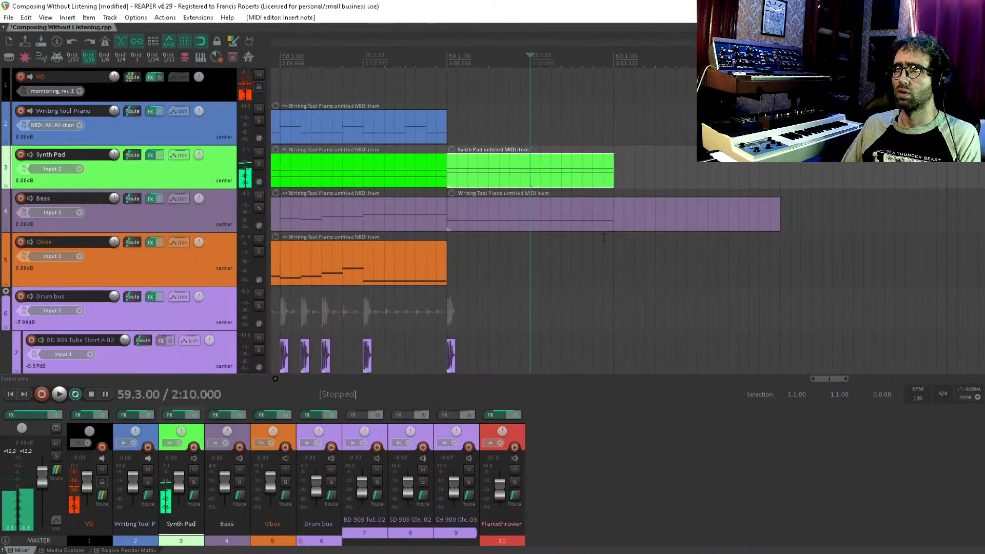
Step: Create a one-bar Oboe item at bar 59 containing a single sustained note across the whole bar
{"action": "scroll", "coordinate": [604, 237], "scroll_direction": "left", "scroll_amount": 2}
{"action": "left_click", "coordinate": [508, 143]}
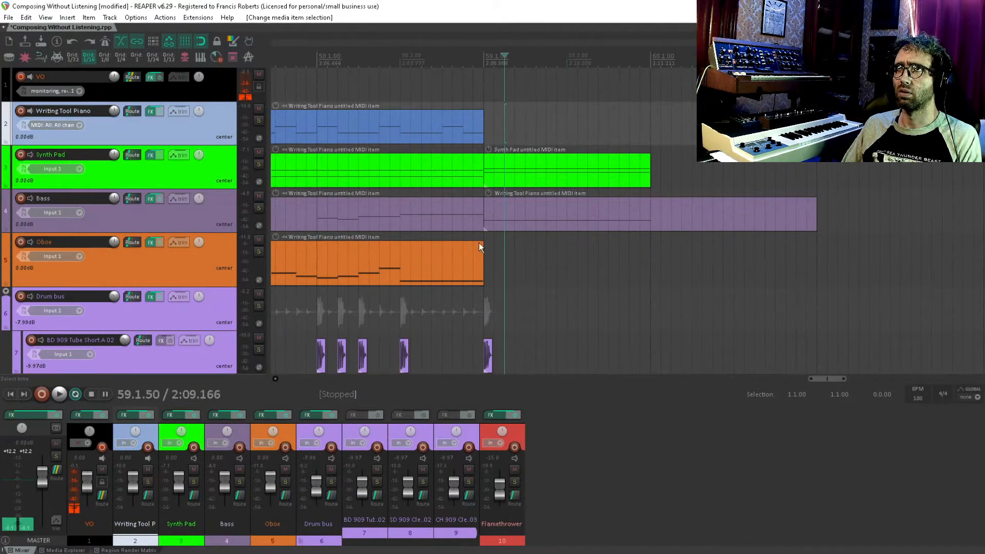
{"action": "left_click", "coordinate": [489, 256]}
{"action": "left_click_drag", "start_coordinate": [491, 260], "coordinate": [650, 264]}
{"action": "double_click", "coordinate": [537, 272]}
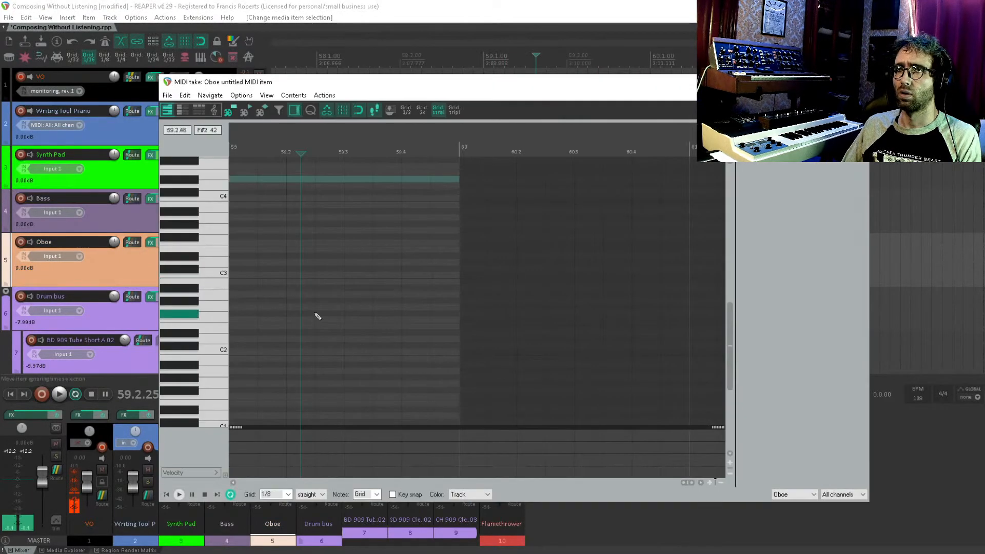
{"action": "left_click_drag", "start_coordinate": [252, 251], "coordinate": [458, 257]}
{"action": "key", "text": "Escape"}
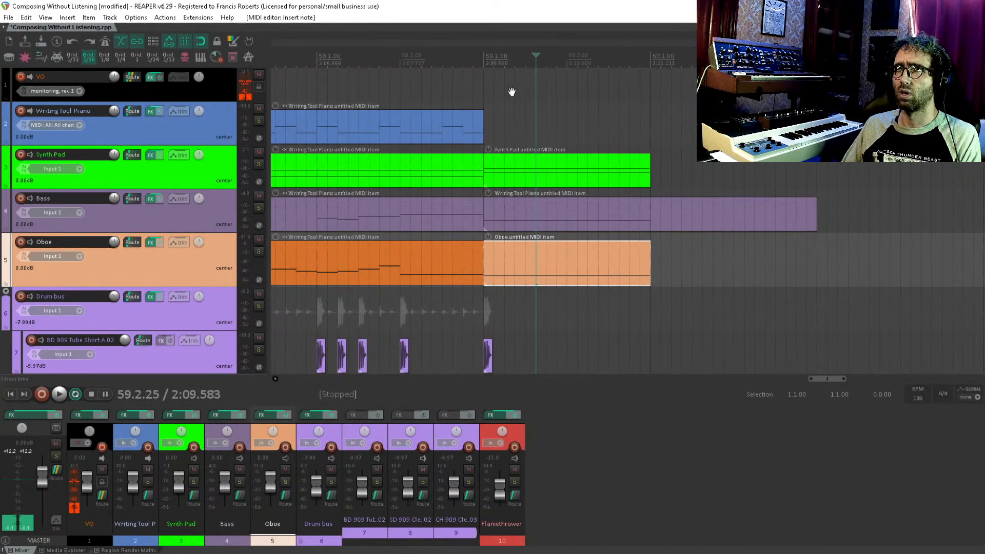
Step: Create a one-bar Writing Tool Piano item at bar 59 with sustained C#2 and C#3 notes filling the bar
{"action": "scroll", "coordinate": [510, 158], "scroll_direction": "left", "scroll_amount": 1}
{"action": "left_click", "coordinate": [506, 136]}
{"action": "left_click", "coordinate": [500, 125]}
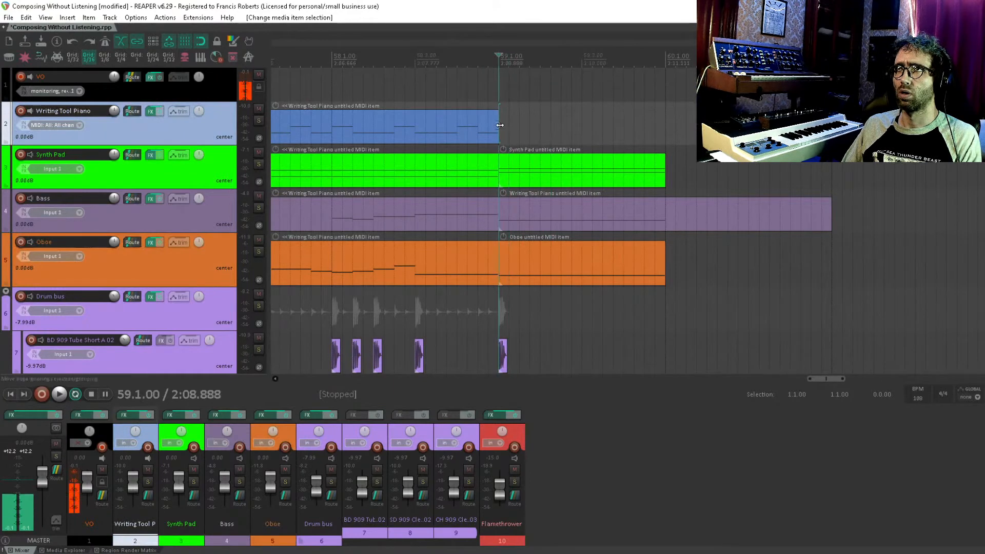
{"action": "mouse_move", "coordinate": [505, 126]}
{"action": "left_mouse_down"}
{"action": "mouse_move", "coordinate": [689, 129]}
{"action": "mouse_move", "coordinate": [667, 129]}
{"action": "left_mouse_up"}
{"action": "left_click", "coordinate": [592, 122]}
{"action": "double_click", "coordinate": [594, 126]}
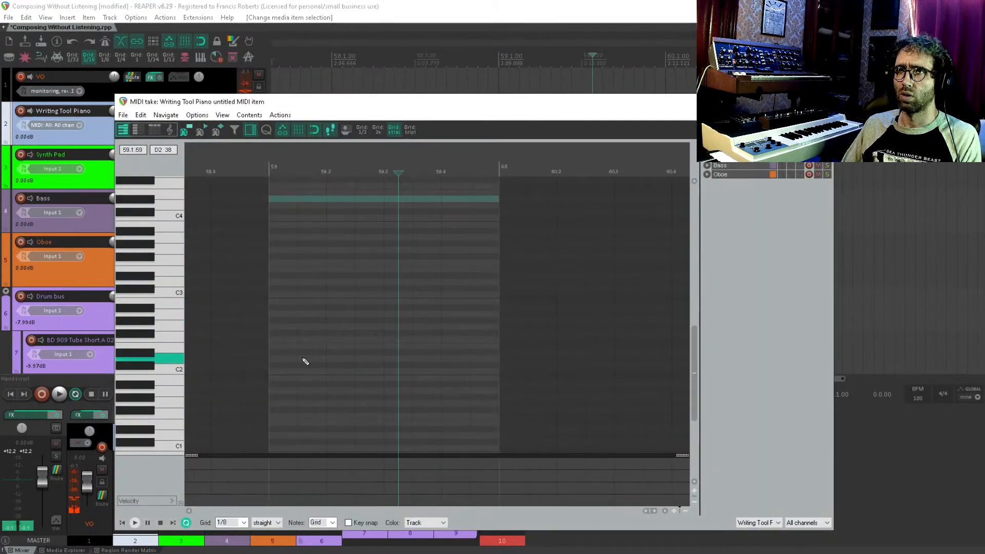
{"action": "left_click", "coordinate": [283, 365]}
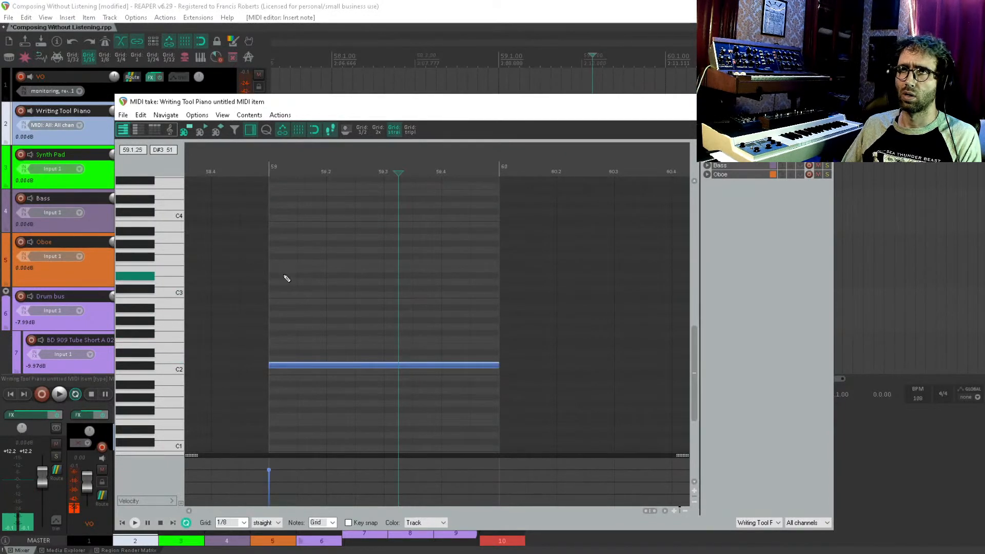
{"action": "left_click_drag", "start_coordinate": [277, 291], "coordinate": [435, 291]}
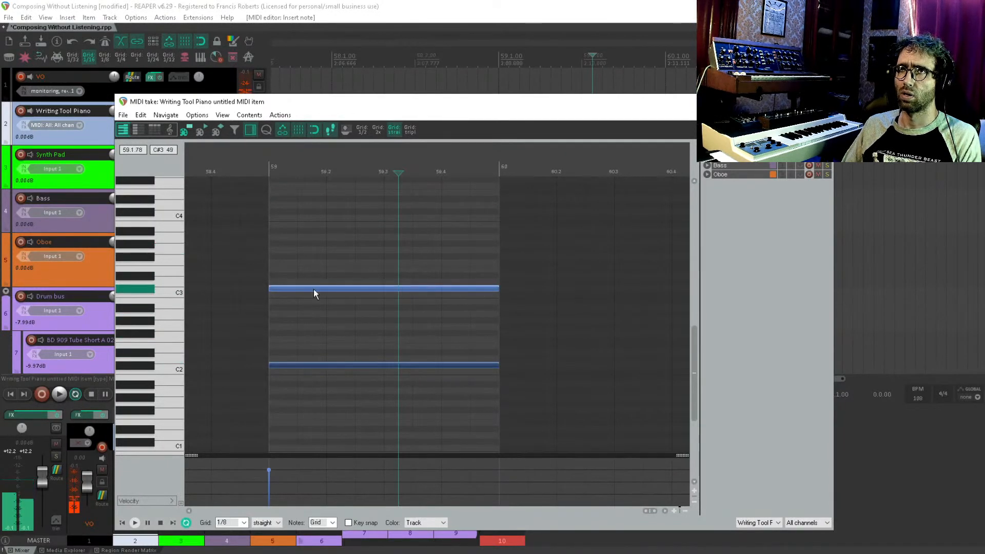
Step: Complete the bar 59 piano chord with sustained G#3 and E4 notes filling the bar
{"action": "scroll", "coordinate": [290, 308], "scroll_direction": "up", "scroll_amount": 3}
{"action": "scroll", "coordinate": [294, 335], "scroll_direction": "up", "scroll_amount": 2}
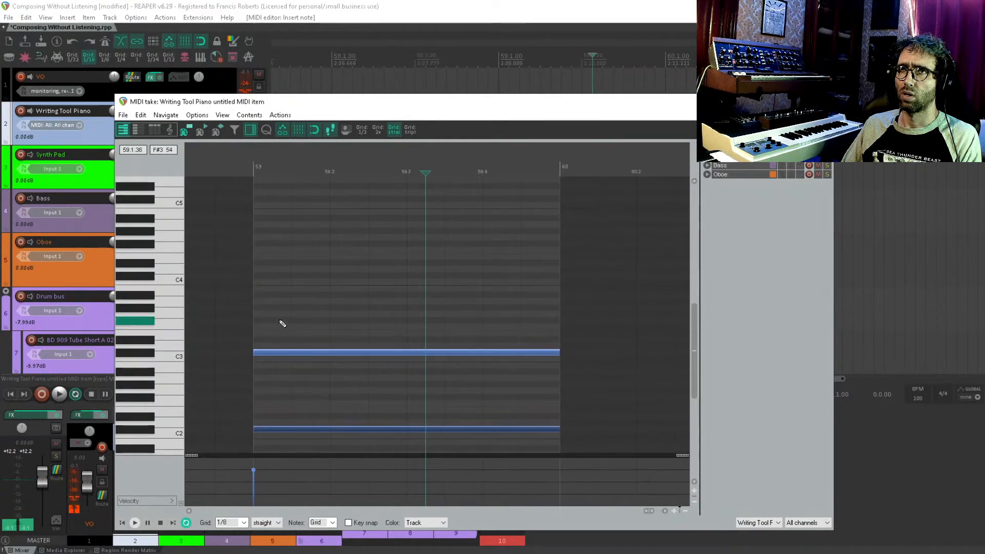
{"action": "left_click_drag", "start_coordinate": [261, 314], "coordinate": [408, 314]}
{"action": "left_click_drag", "start_coordinate": [499, 314], "coordinate": [559, 311]}
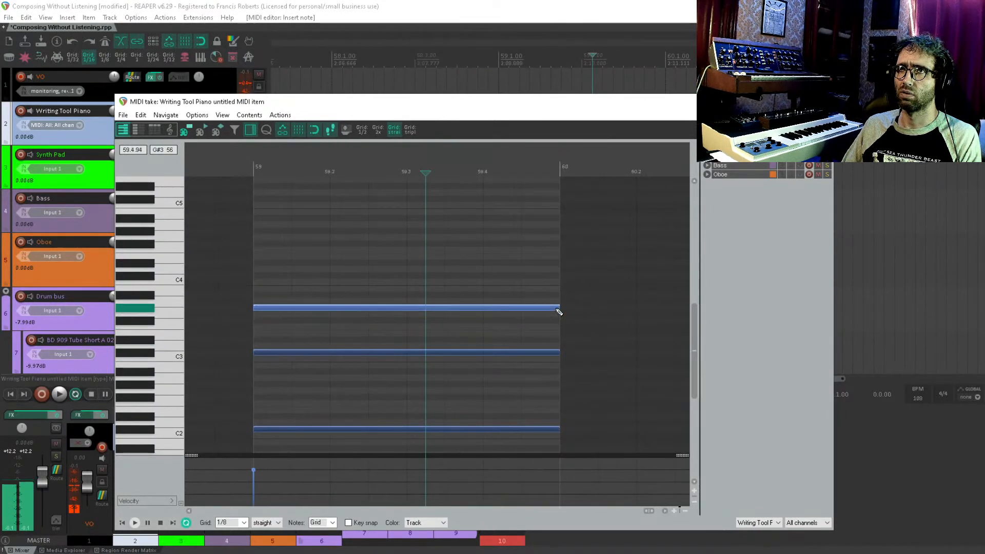
{"action": "left_click_drag", "start_coordinate": [264, 289], "coordinate": [591, 295]}
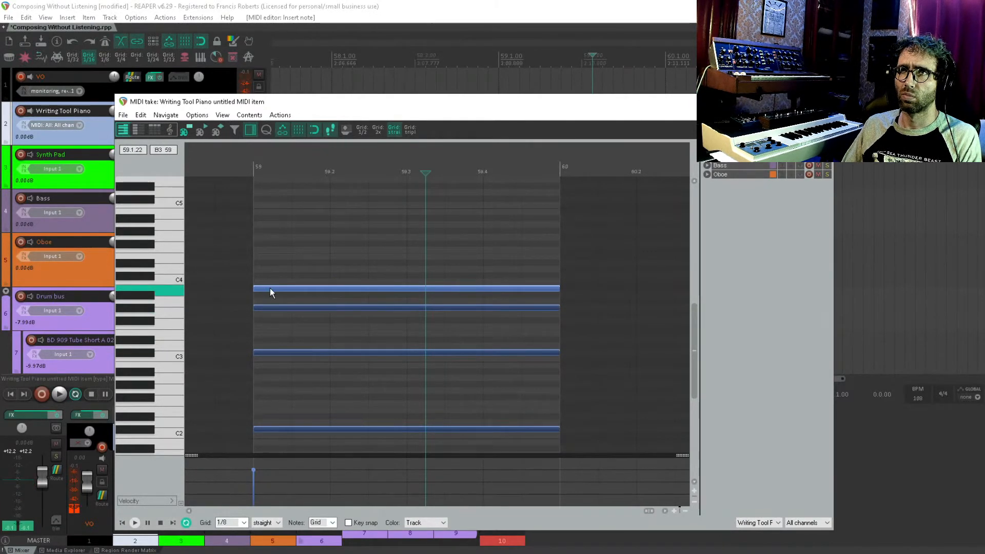
{"action": "left_click_drag", "start_coordinate": [270, 287], "coordinate": [282, 257]}
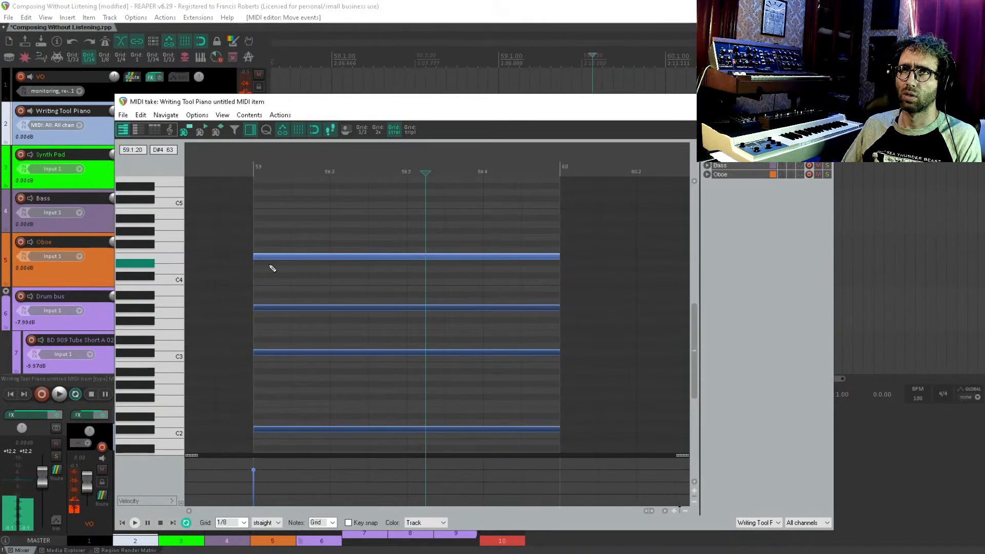
{"action": "key", "text": "Escape"}
Step: Shorten the final bass item so it ends at bar 60, and save the project
{"action": "left_click_drag", "start_coordinate": [648, 245], "coordinate": [686, 184]}
{"action": "left_click_drag", "start_coordinate": [867, 163], "coordinate": [699, 163]}
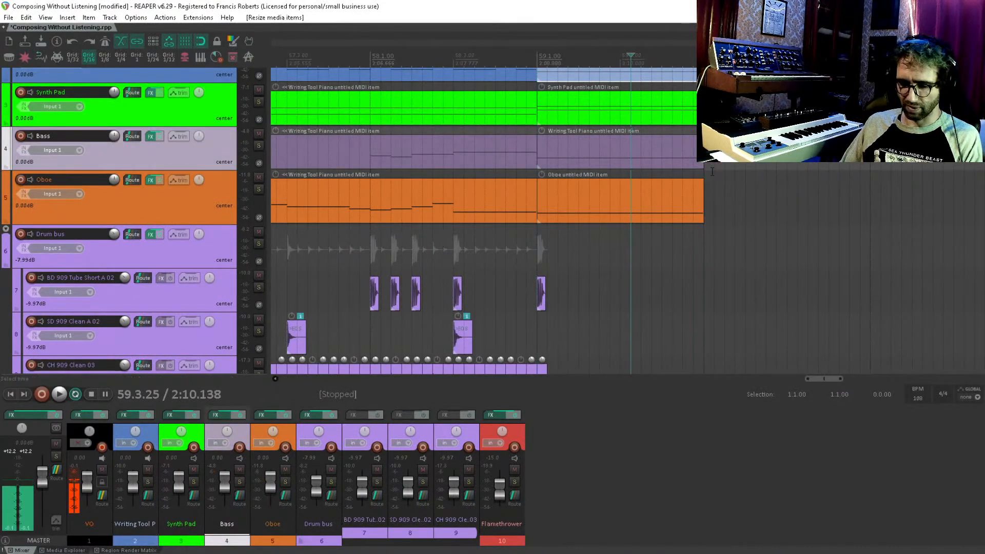
{"action": "key", "text": "ctrl+s"}
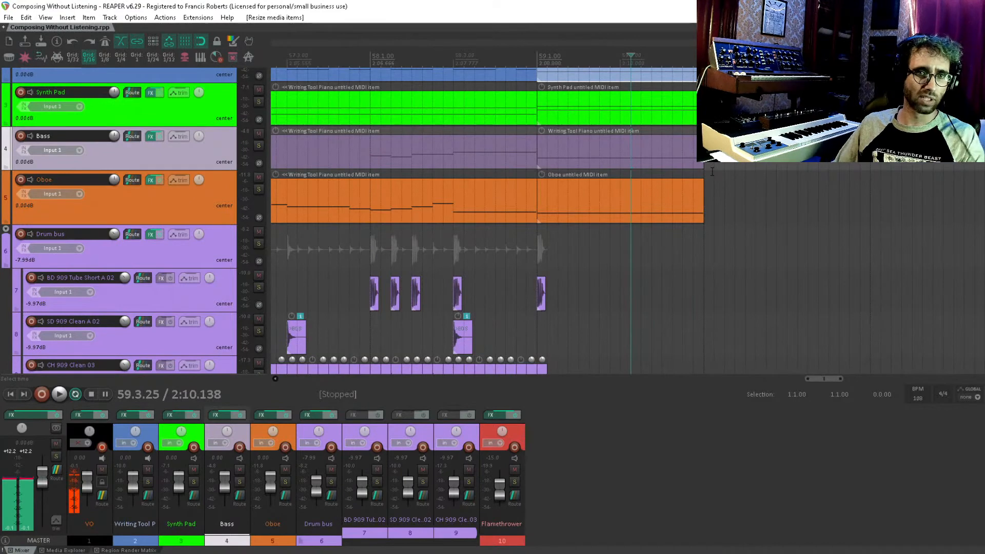
Step: Look over the whole arrangement across all tracks, from the ending back to the start
{"action": "scroll", "coordinate": [715, 211], "scroll_direction": "down", "scroll_amount": 4}
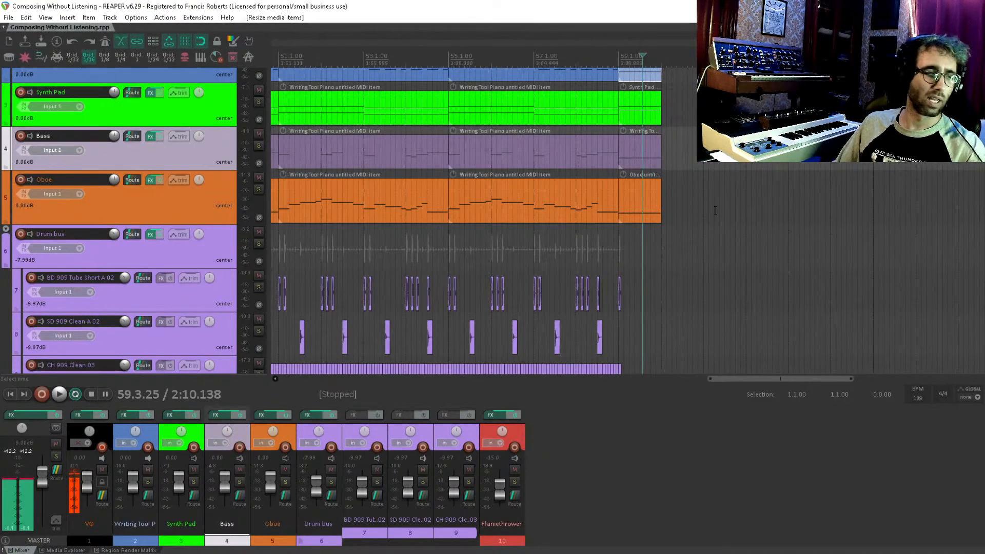
{"action": "left_click_drag", "start_coordinate": [598, 240], "coordinate": [648, 200]}
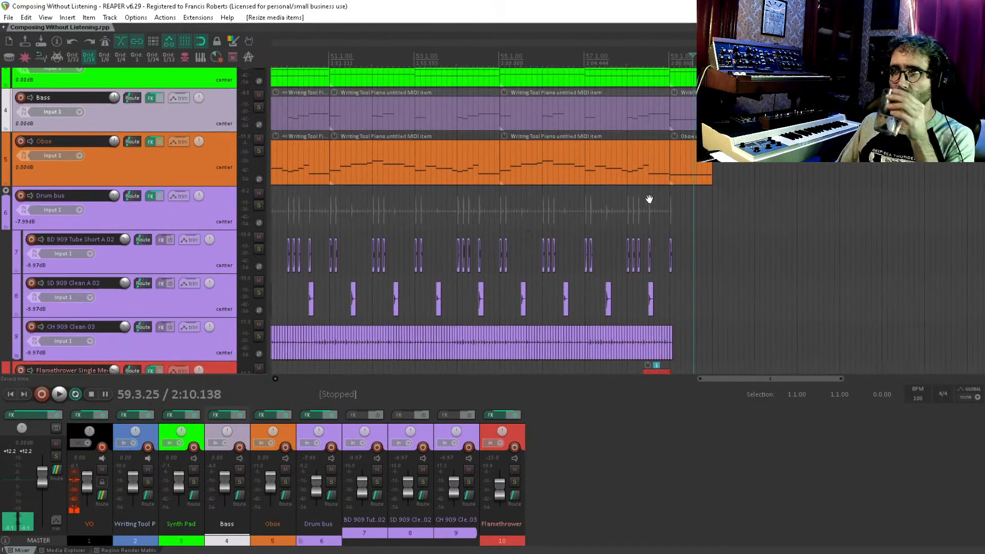
{"action": "left_click_drag", "start_coordinate": [530, 222], "coordinate": [714, 93]}
{"action": "left_click_drag", "start_coordinate": [443, 241], "coordinate": [602, 324]}
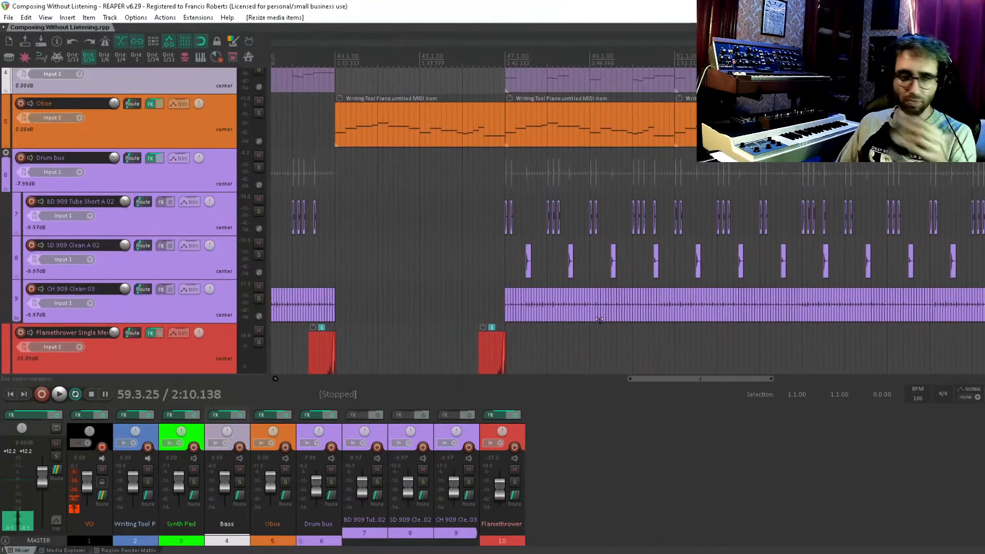
{"action": "scroll", "coordinate": [515, 316], "scroll_direction": "down", "scroll_amount": 2}
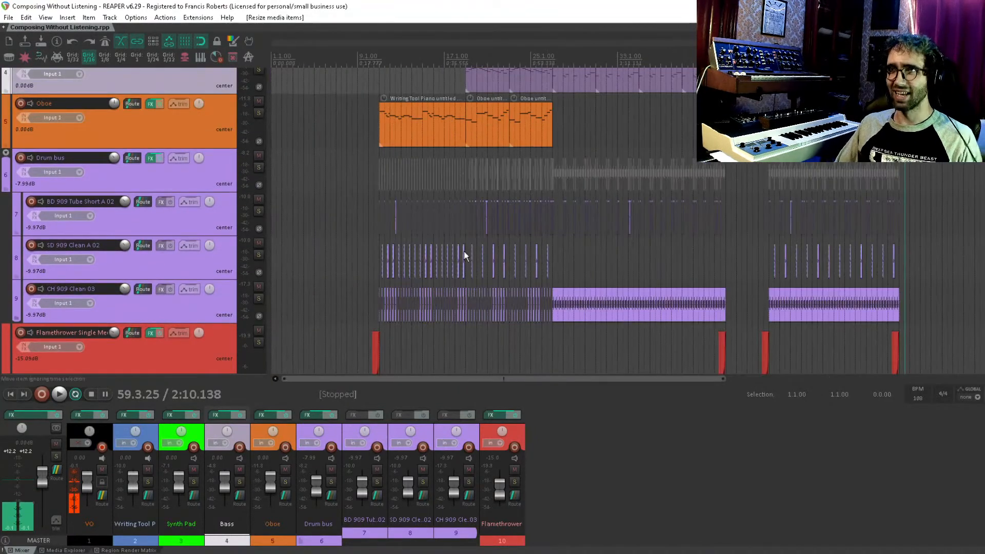
{"action": "left_click", "coordinate": [320, 236]}
{"action": "key", "text": "w"}
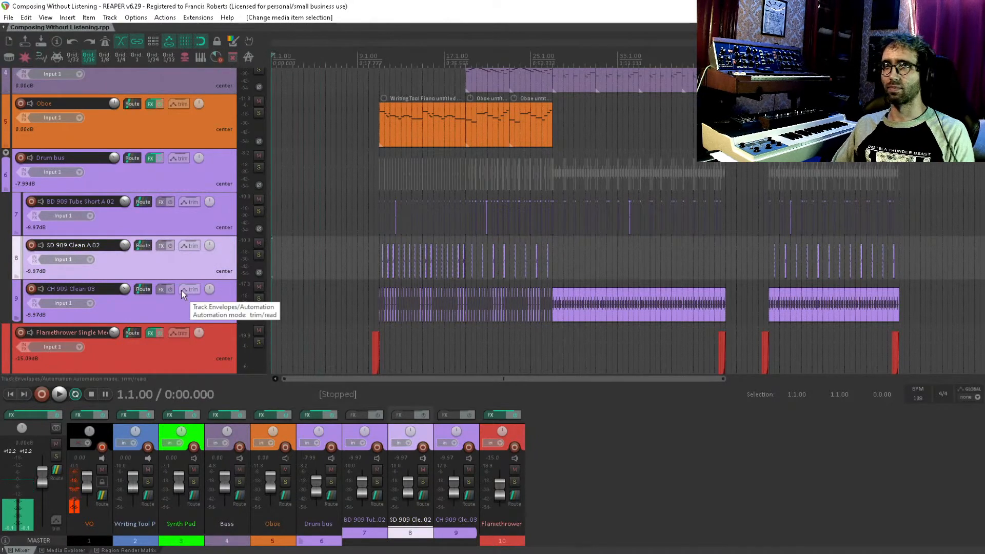
{"action": "scroll", "coordinate": [182, 294], "scroll_direction": "down", "scroll_amount": 3}
{"action": "scroll", "coordinate": [182, 294], "scroll_direction": "up", "scroll_amount": 1}
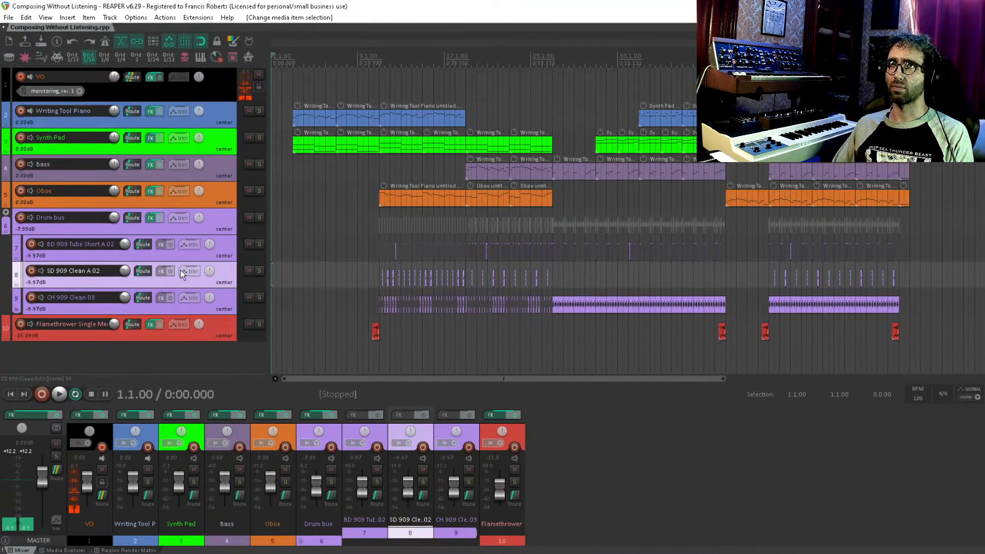
Step: Unmute the master track's Output 1 / Output 2 hardware output and play the arrangement from bar 3
{"action": "left_click", "coordinate": [293, 86]}
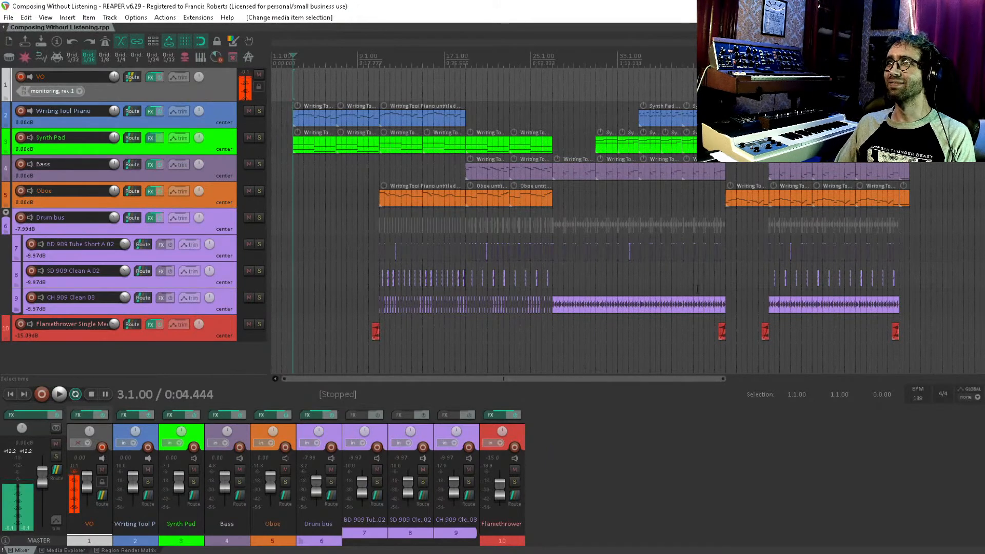
{"action": "scroll", "coordinate": [696, 293], "scroll_direction": "up", "scroll_amount": 5}
{"action": "scroll", "coordinate": [684, 334], "scroll_direction": "down", "scroll_amount": 5}
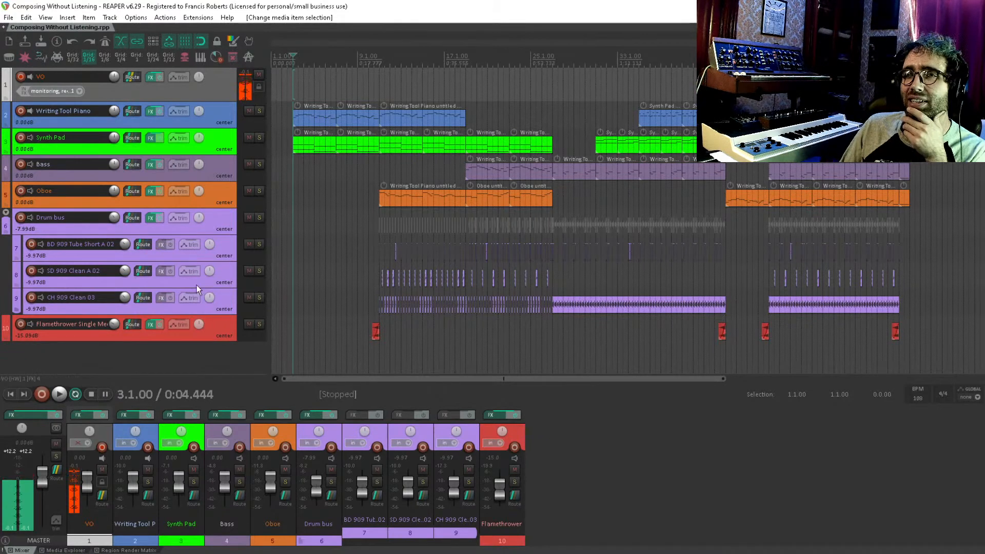
{"action": "left_click", "coordinate": [57, 470]}
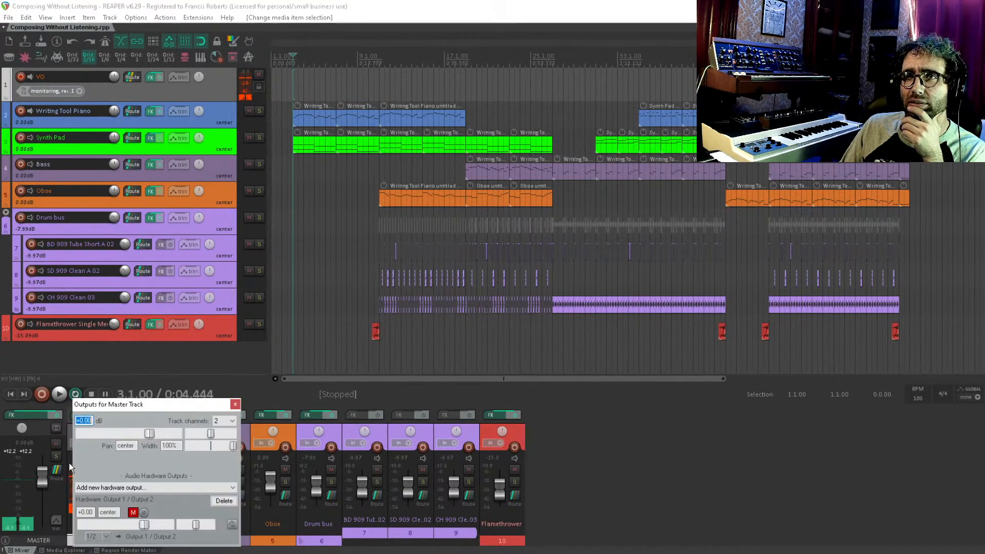
{"action": "left_click", "coordinate": [133, 513]}
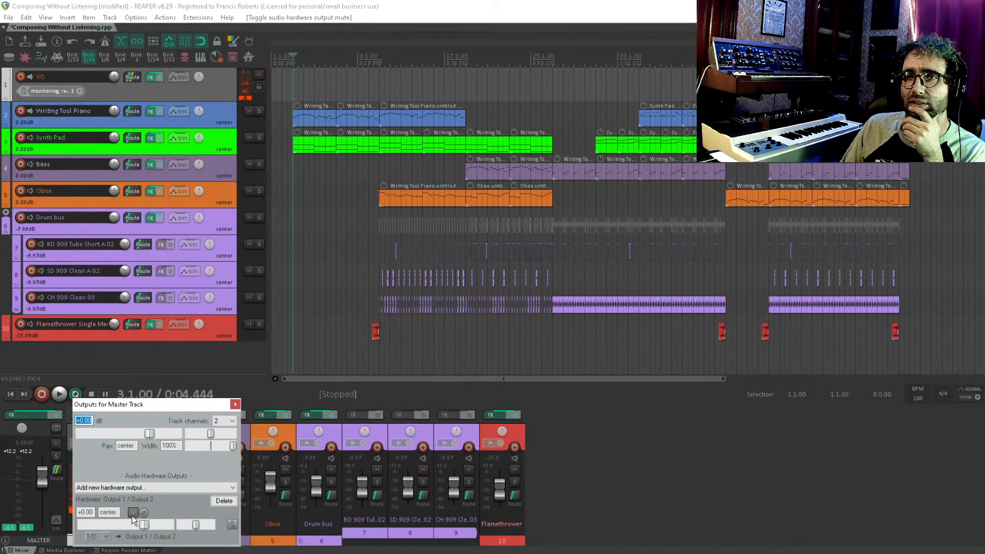
{"action": "left_click", "coordinate": [235, 404]}
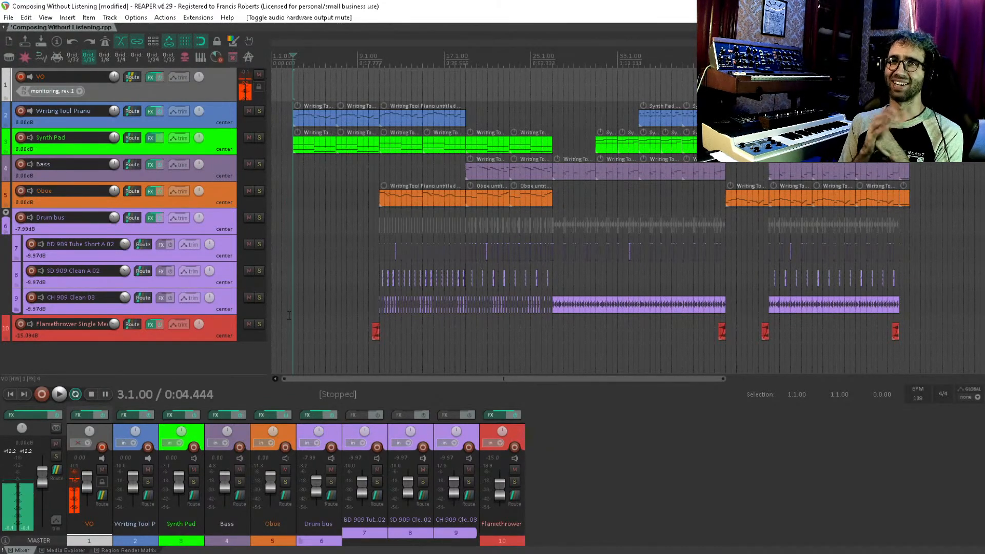
{"action": "key", "text": "space"}
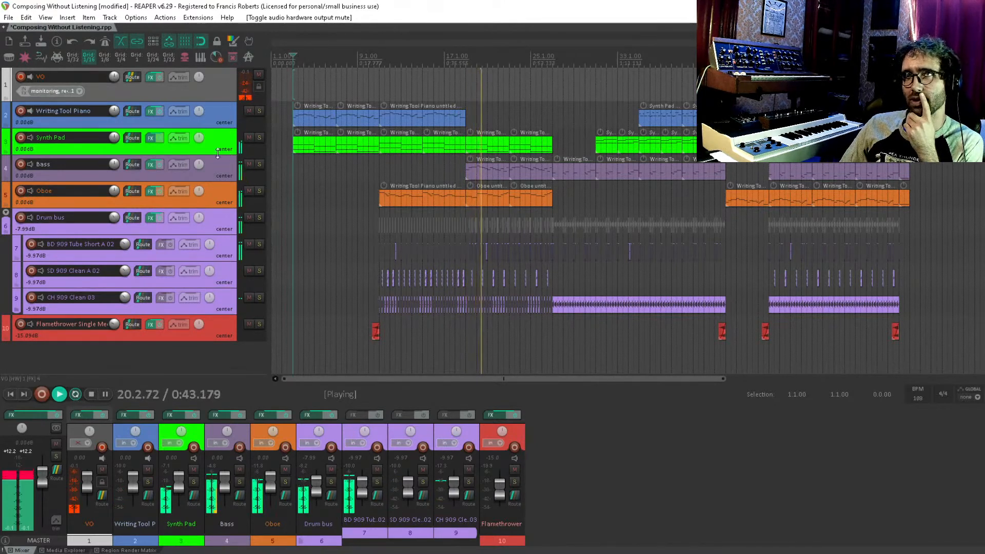
Step: Delete the VO track's Output 1 / Output 2 hardware output, and stop playback after listening through the arrangement
{"action": "left_click", "coordinate": [132, 77]}
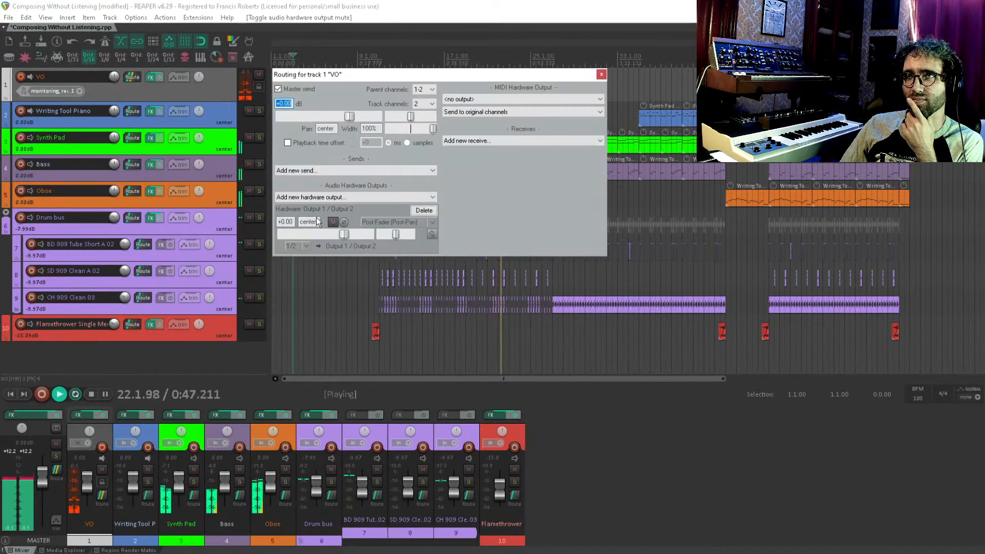
{"action": "left_click", "coordinate": [430, 215]}
{"action": "key", "text": "Escape"}
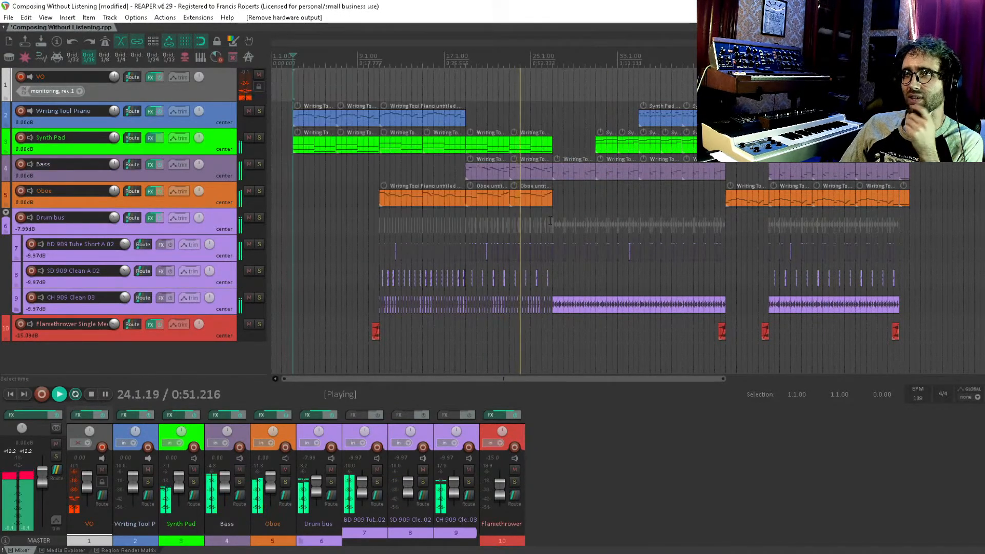
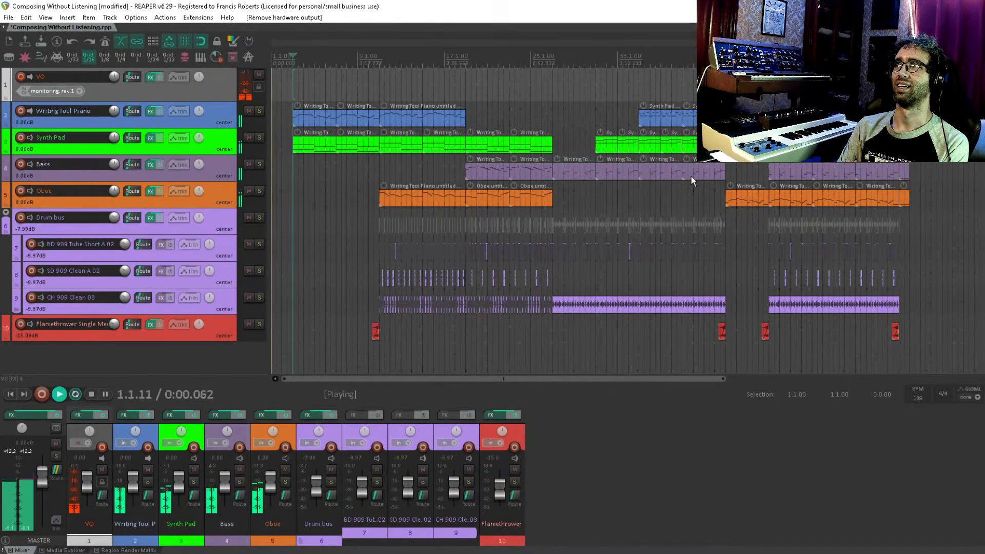
{"action": "key", "text": "space"}
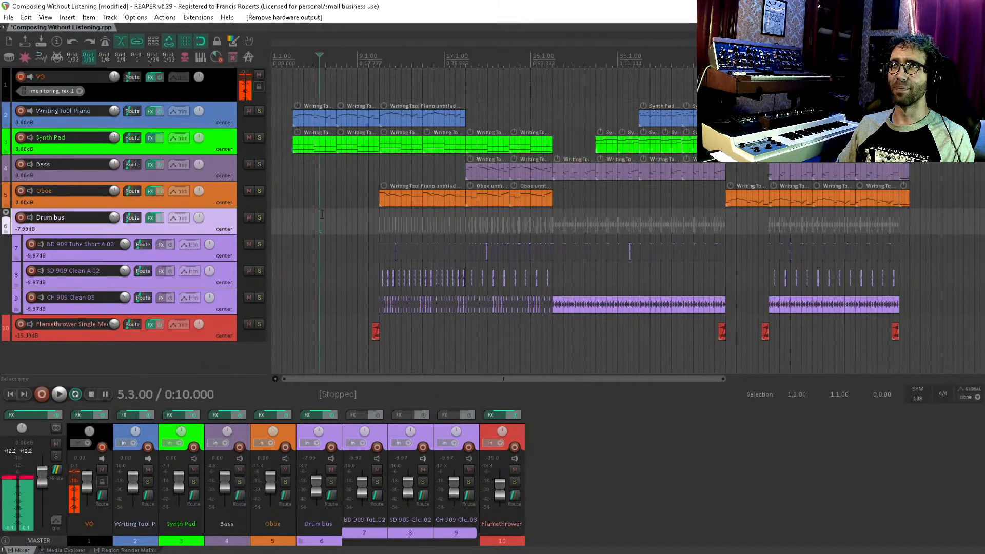
Step: Examine the melody notes in the first Writing Tool Piano item, from bar 3 to bar 7
{"action": "double_click", "coordinate": [308, 118]}
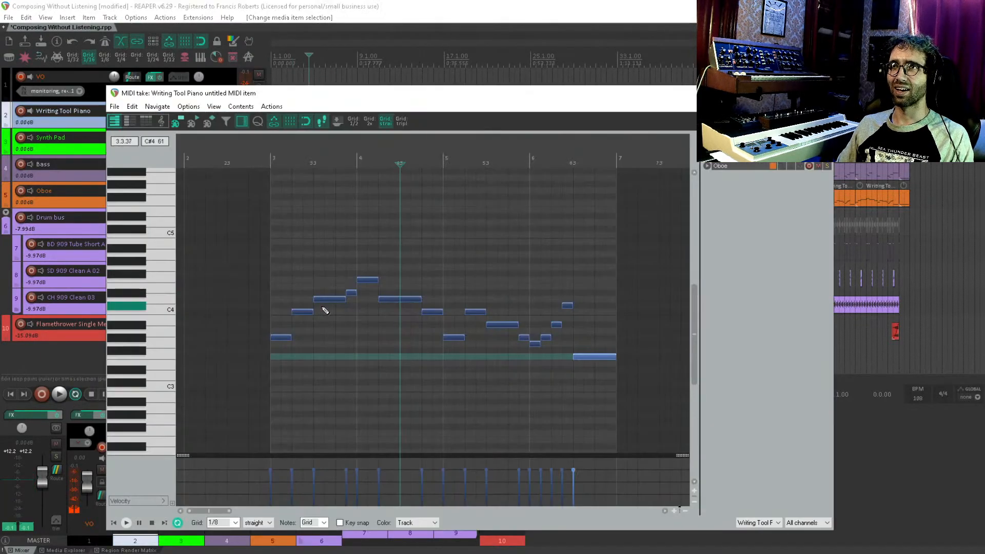
{"action": "scroll", "coordinate": [331, 315], "scroll_direction": "up", "scroll_amount": 2}
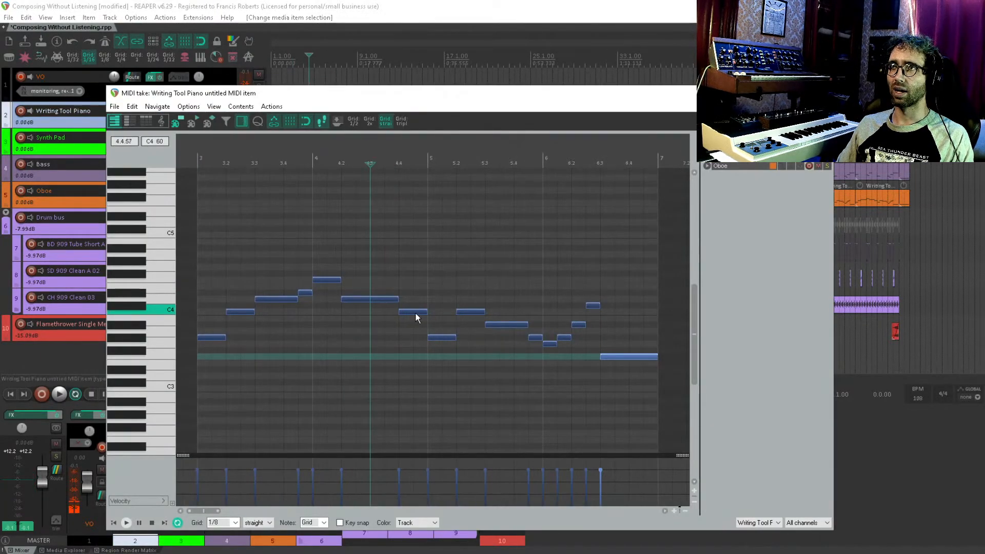
{"action": "left_click_drag", "start_coordinate": [603, 333], "coordinate": [524, 327]}
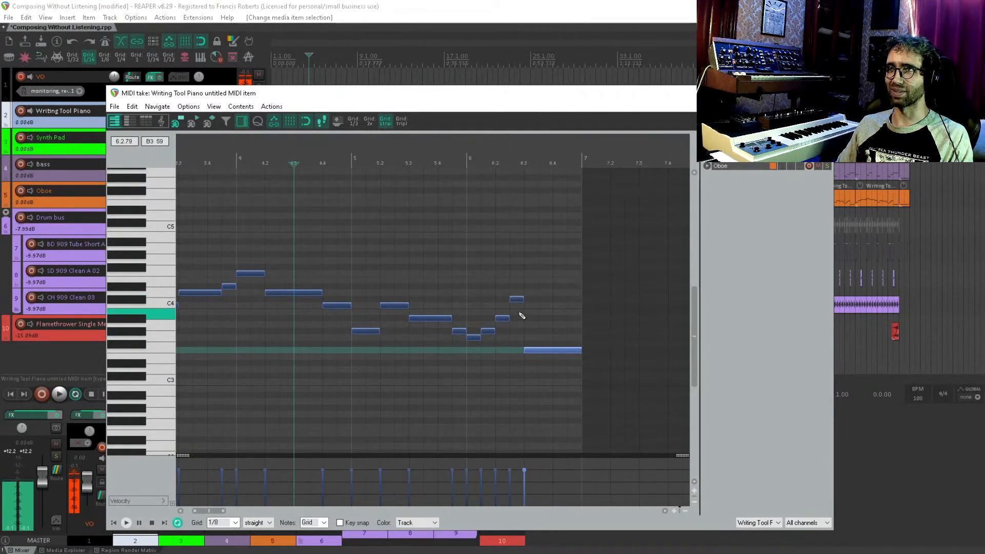
{"action": "key", "text": "Escape"}
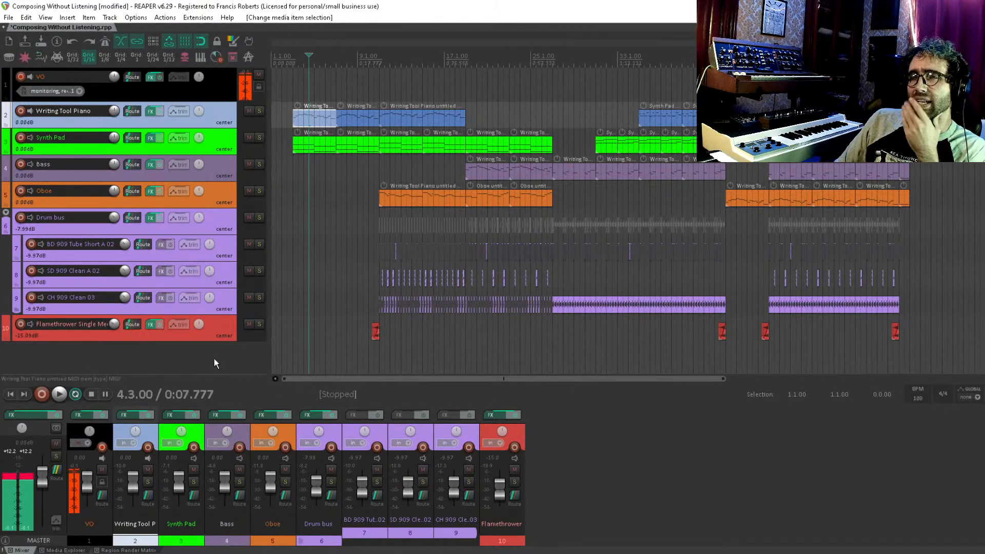
Step: Set the Flamethrower track's volume to -10.20 dB and play the riser leading into bar 11
{"action": "left_click", "coordinate": [112, 324]}
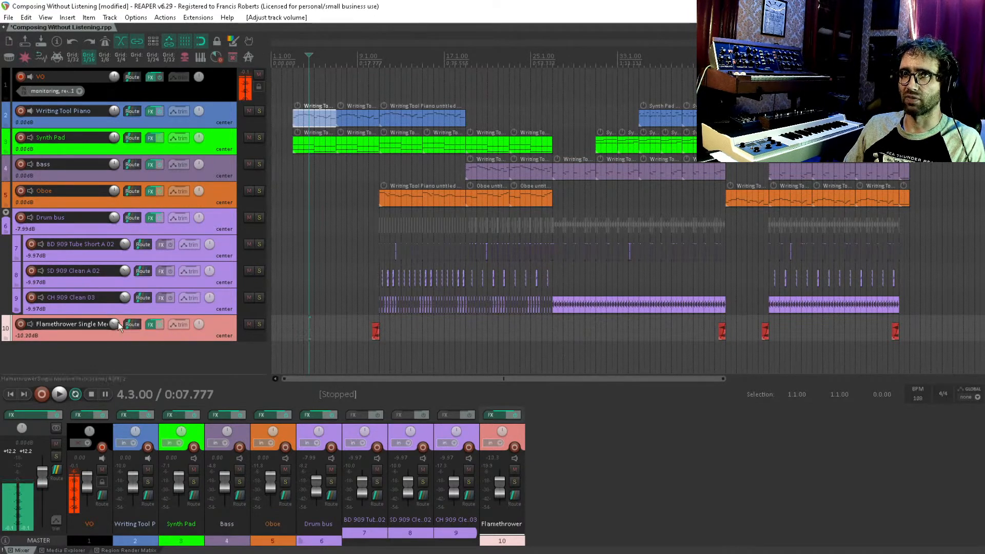
{"action": "left_click", "coordinate": [373, 354]}
{"action": "key", "text": "space"}
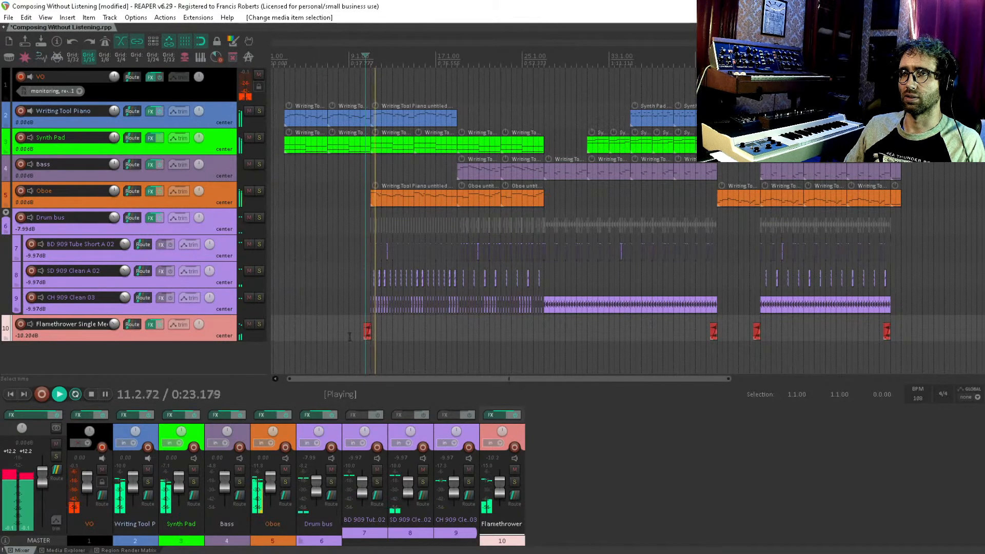
{"action": "key", "text": "space"}
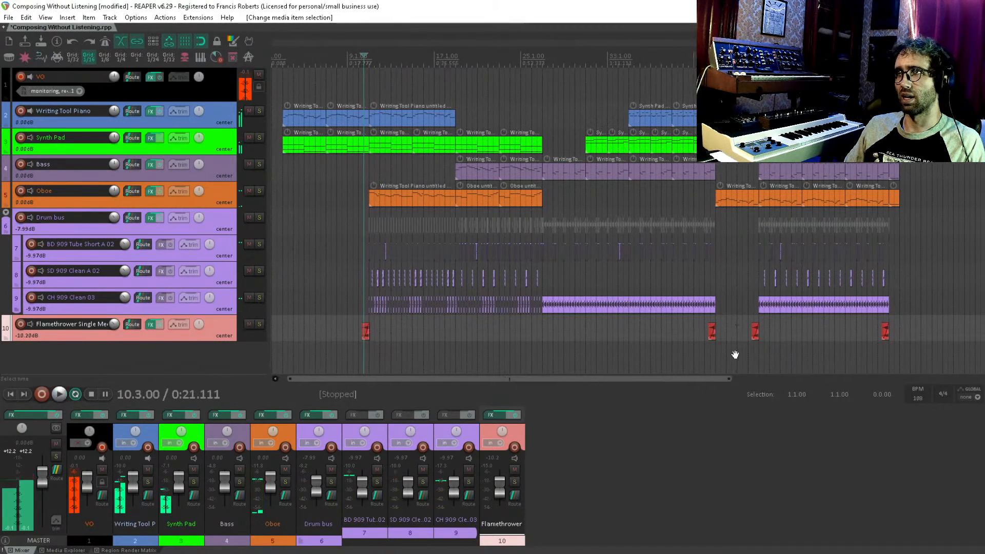
Step: Play the arrangement from 17.3 to check the transition into the section at bar 19
{"action": "left_click", "coordinate": [439, 334]}
{"action": "key", "text": "space"}
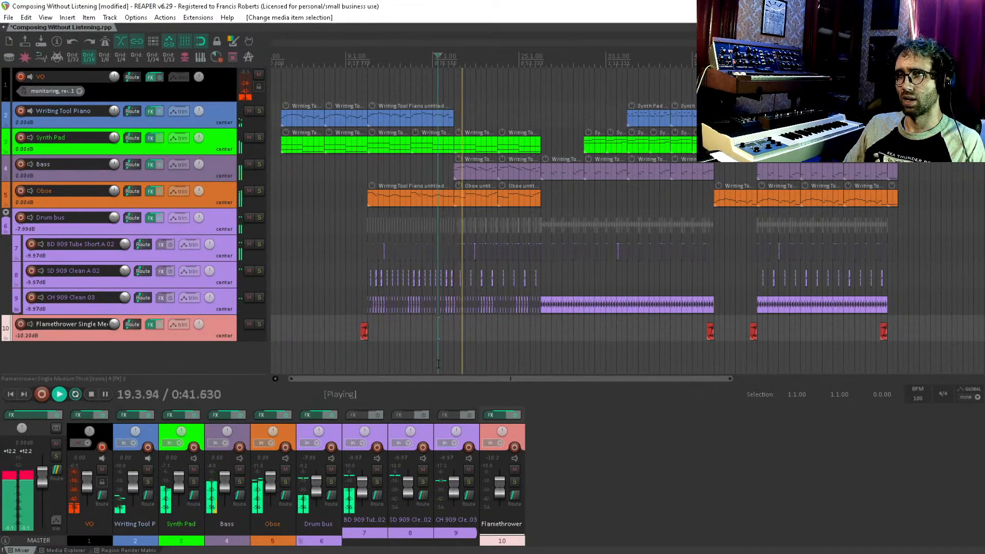
{"action": "key", "text": "space"}
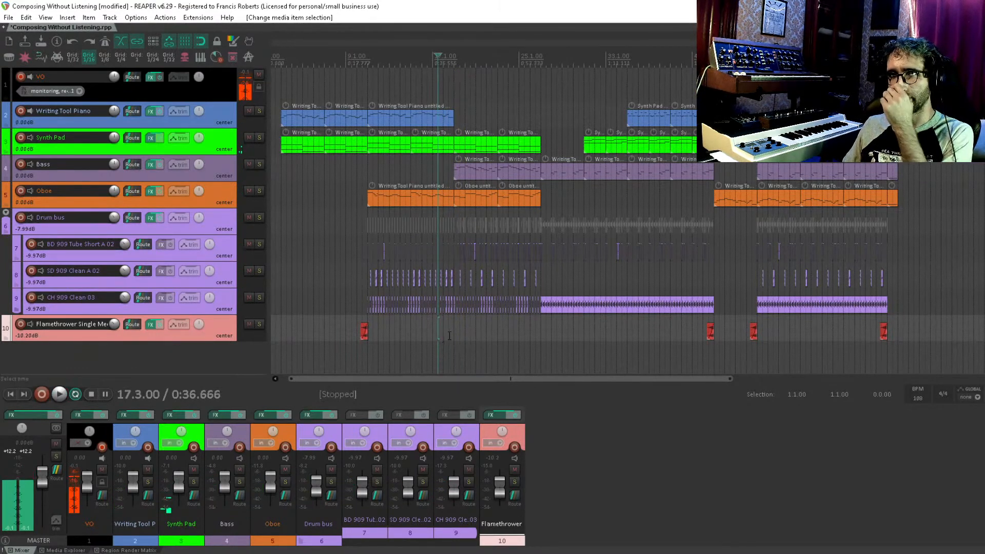
Step: Play the section from 48.3 and add the JS Transient Controller effect to the SD 909 Clean A 02 track
{"action": "key", "text": "space"}
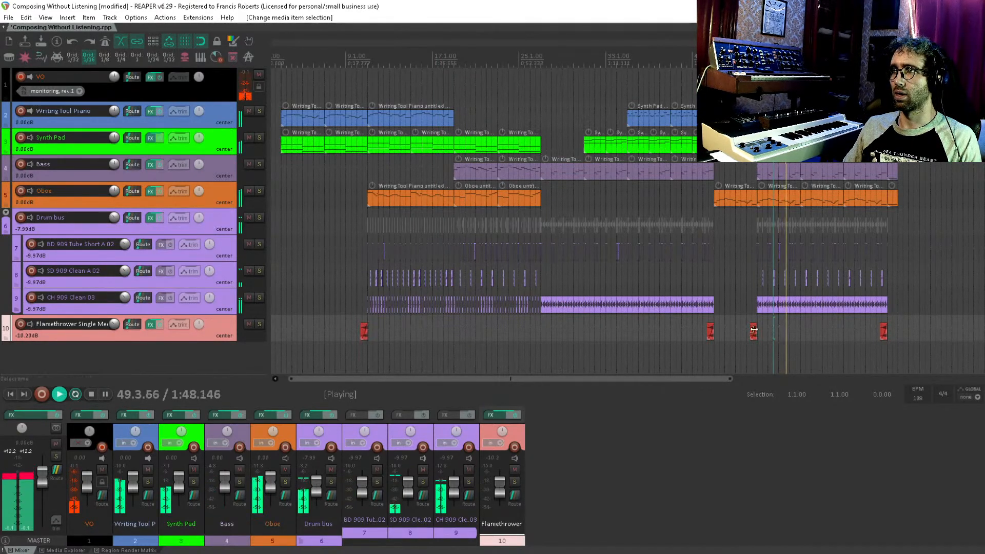
{"action": "key", "text": "space"}
{"action": "left_click", "coordinate": [189, 281]}
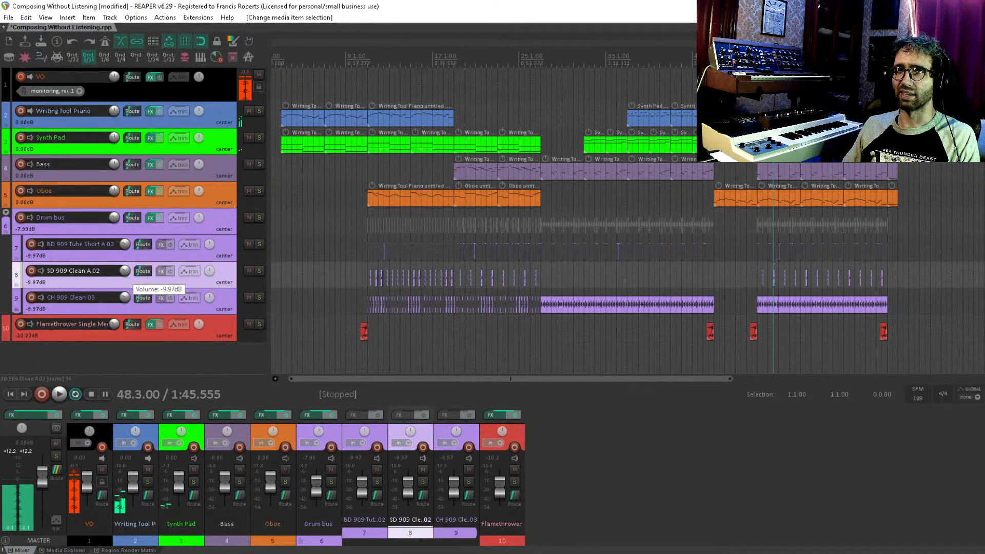
{"action": "left_click", "coordinate": [161, 272]}
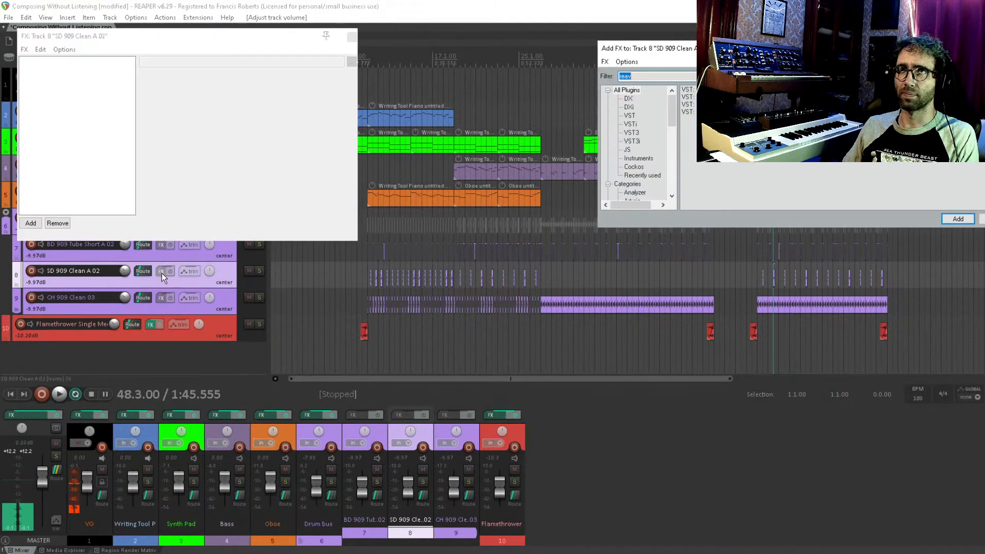
{"action": "type", "text": "transient"}
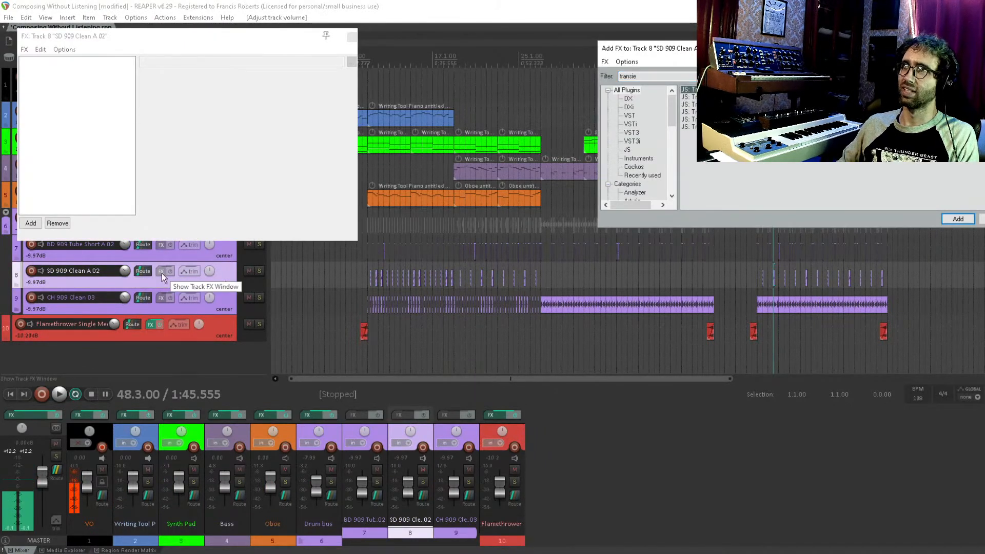
{"action": "key", "text": "Return"}
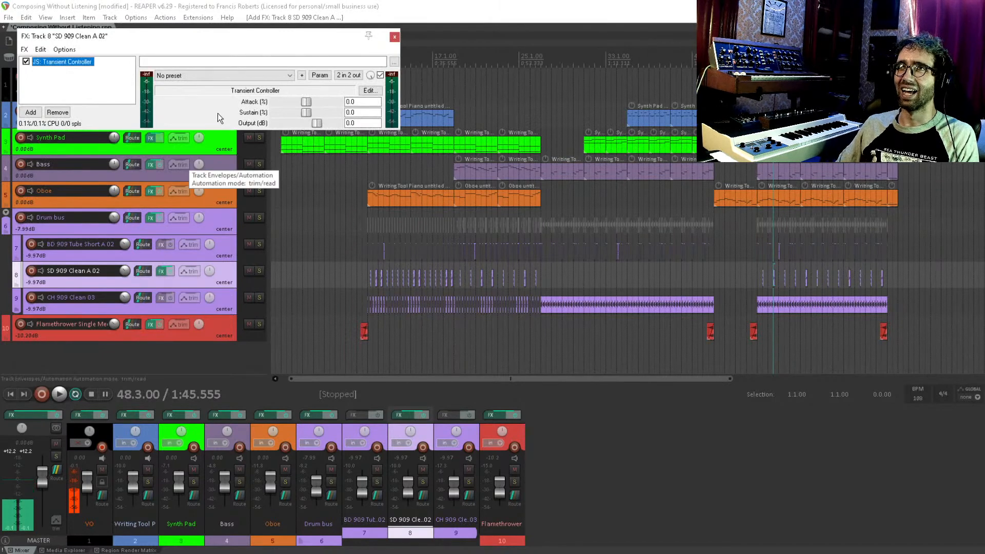
Step: Set the snare's Transient Controller attack to 53%, reduce its sustain, and play the section from 48.3 to check it
{"action": "left_click", "coordinate": [322, 102]}
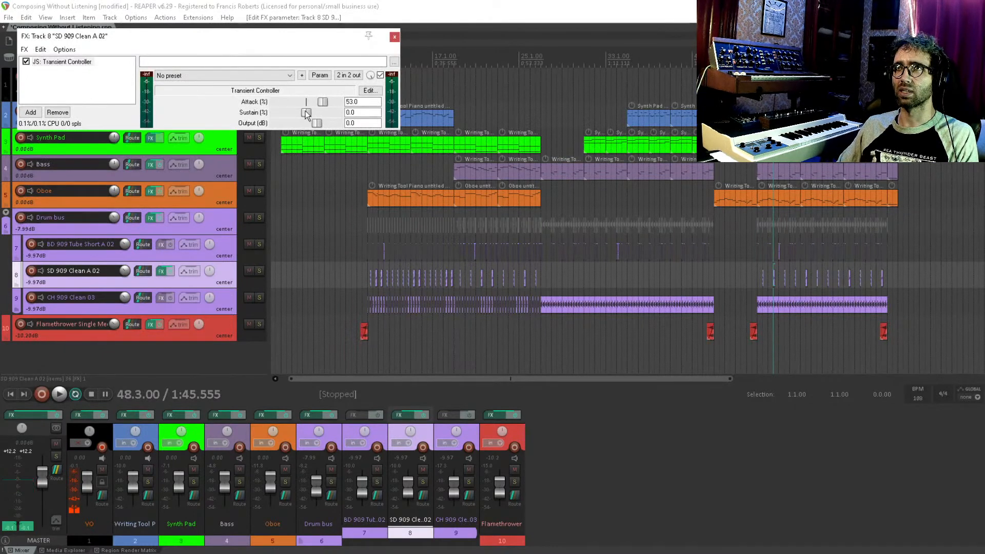
{"action": "left_click", "coordinate": [299, 112]}
{"action": "key", "text": "Escape"}
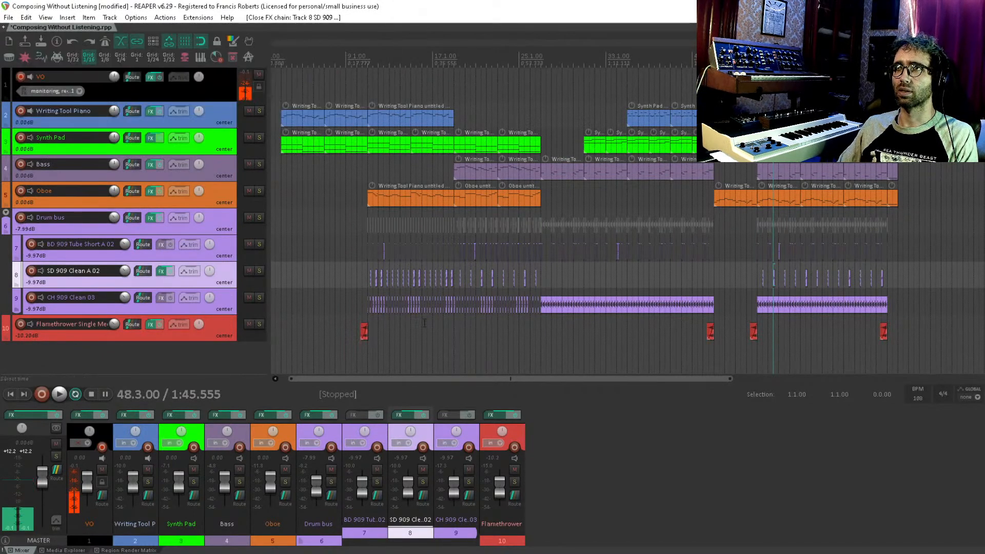
{"action": "key", "text": "space"}
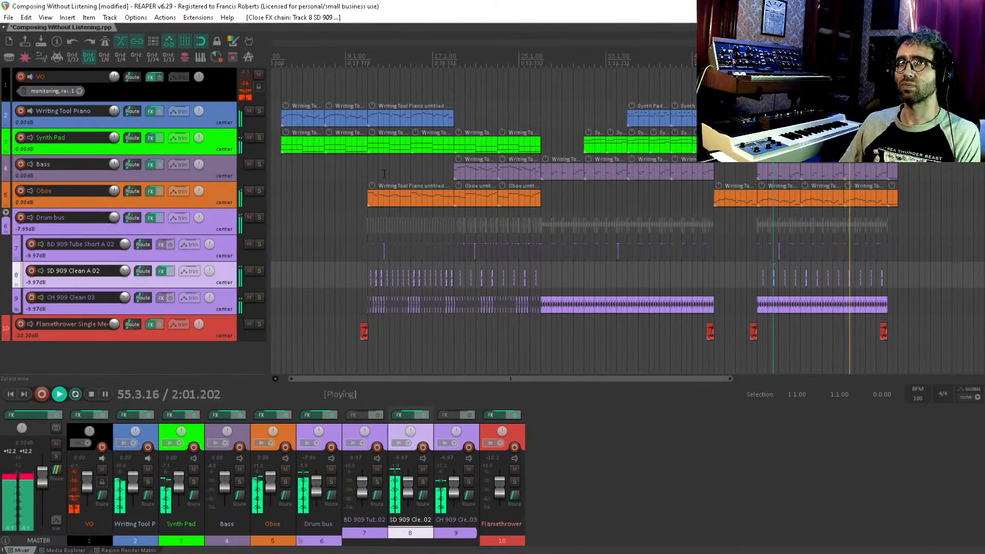
{"action": "key", "text": "space"}
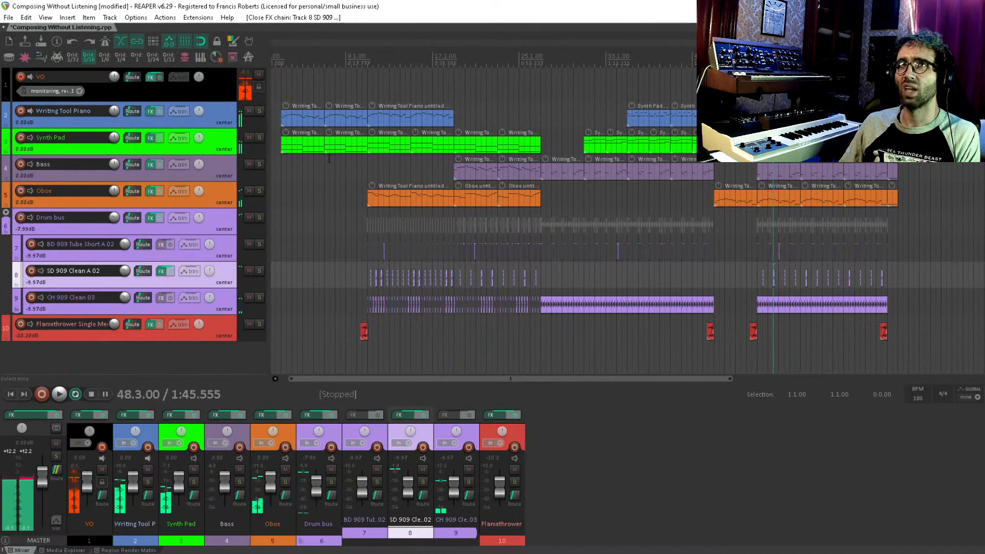
Step: Check the notes of the first Oboe item and add the Waves J37 Stereo tape delay to the Oboe track
{"action": "double_click", "coordinate": [392, 196]}
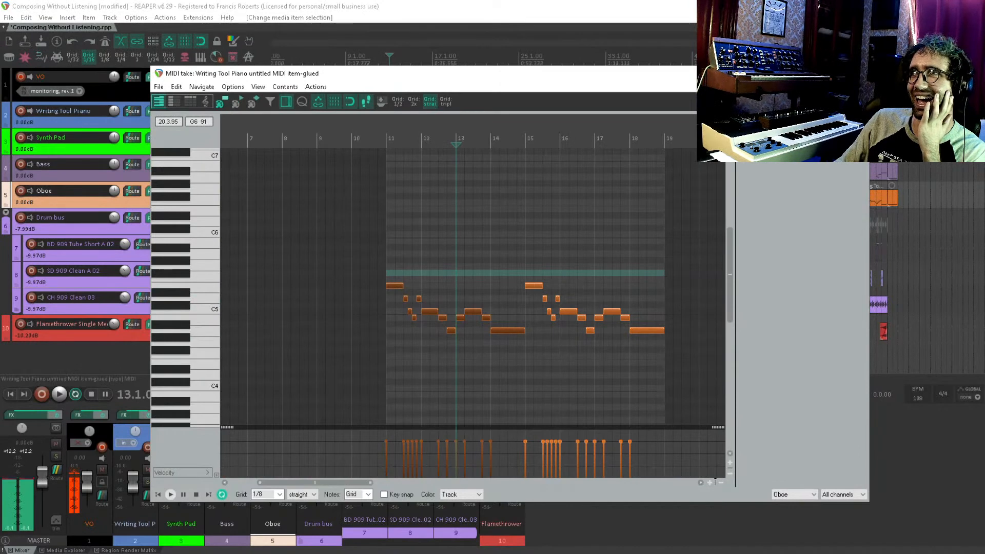
{"action": "left_click", "coordinate": [858, 73]}
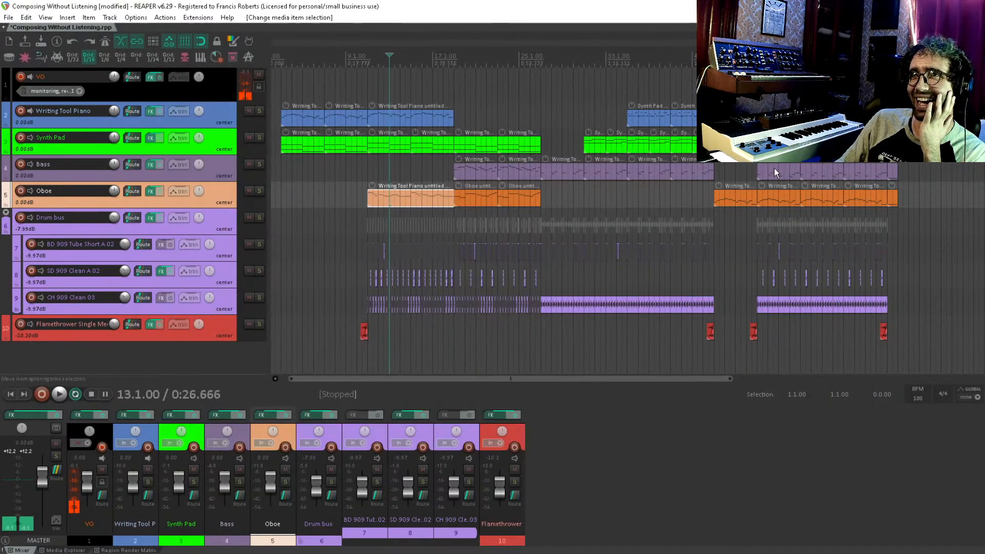
{"action": "left_click", "coordinate": [150, 193]}
{"action": "double_click", "coordinate": [54, 202]}
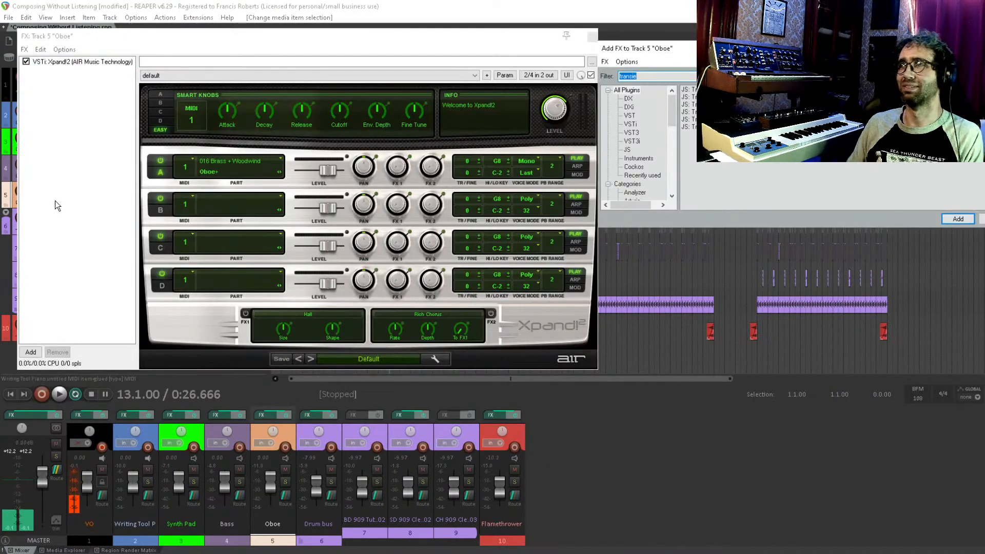
{"action": "type", "text": "j"}
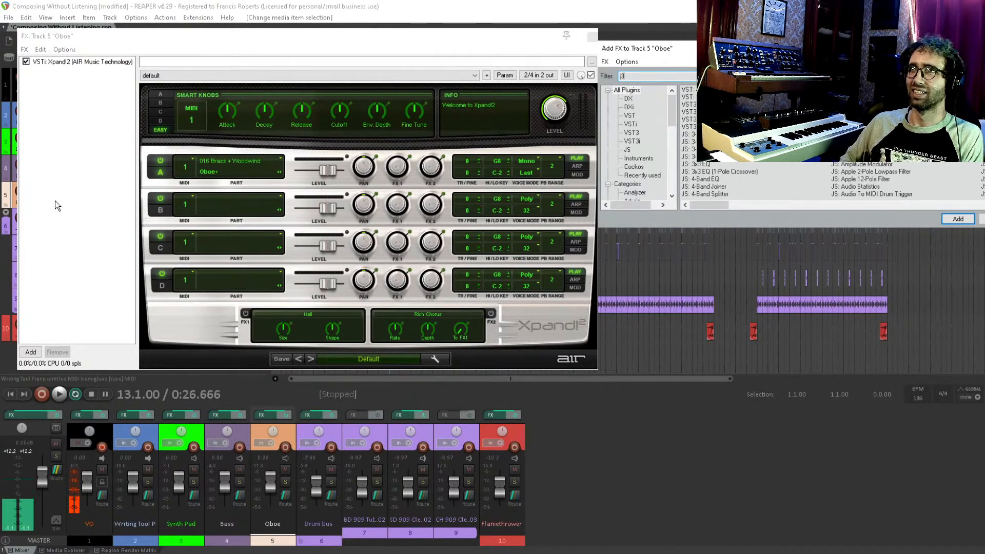
{"action": "type", "text": "3"}
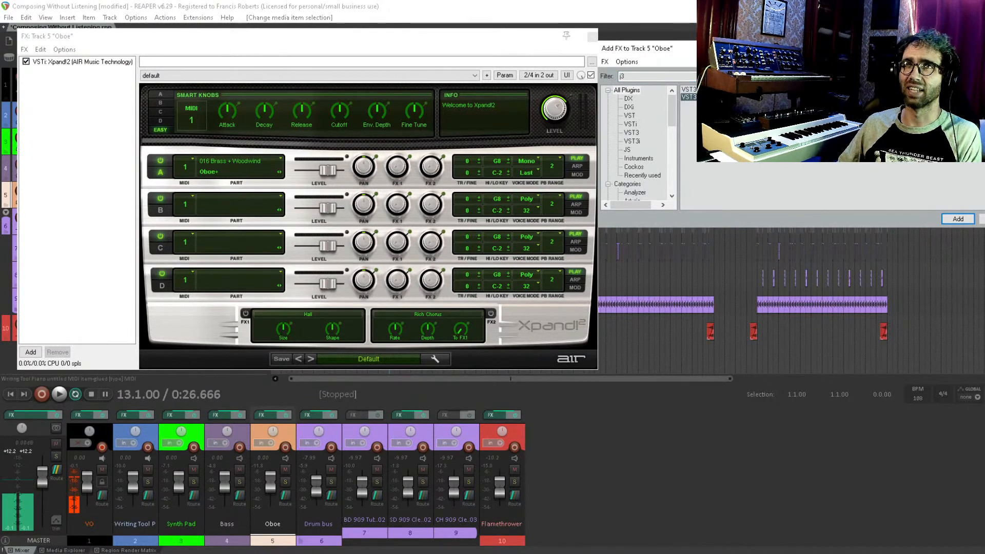
{"action": "key", "text": "Return"}
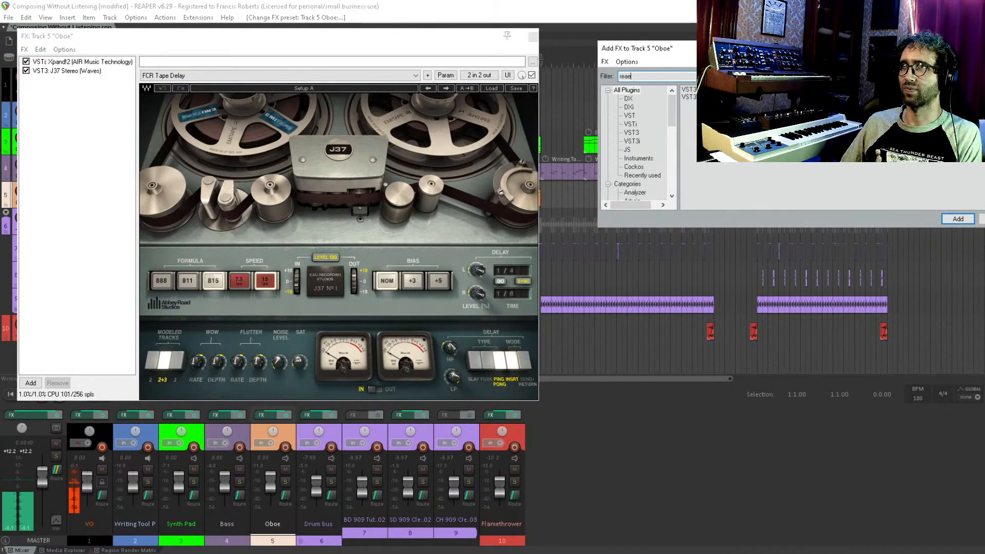
Step: Insert ReaEQ between Xpand!2 and J37 Stereo in the Oboe track's effects chain
{"action": "left_click_drag", "start_coordinate": [98, 70], "coordinate": [98, 69]}
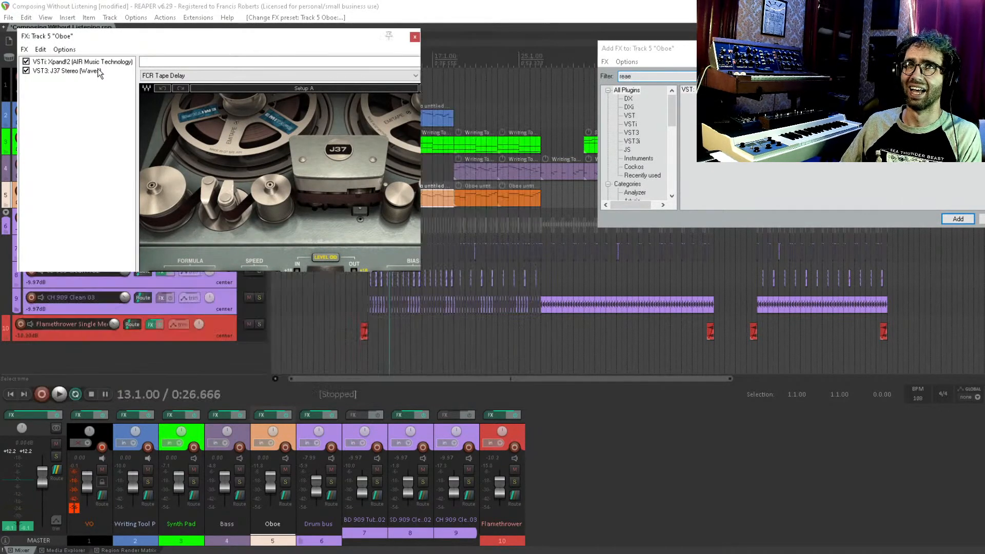
{"action": "left_click_drag", "start_coordinate": [322, 140], "coordinate": [339, 143]}
{"action": "left_click", "coordinate": [69, 139]}
{"action": "key", "text": "Escape"}
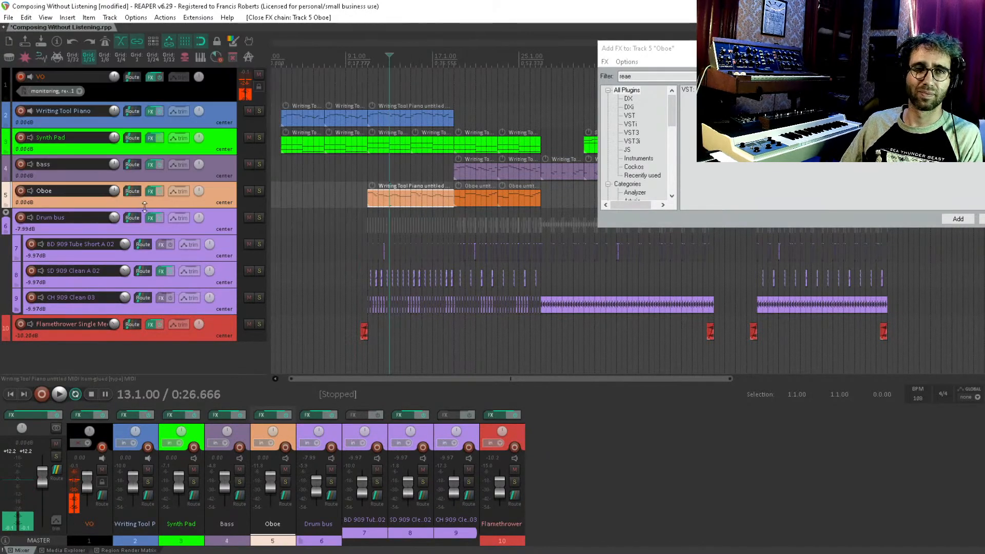
Step: Play the arrangement from about bar 8 to hear the oboe's entry at bar 11, and dismiss the plug-in browser
{"action": "key", "text": "space"}
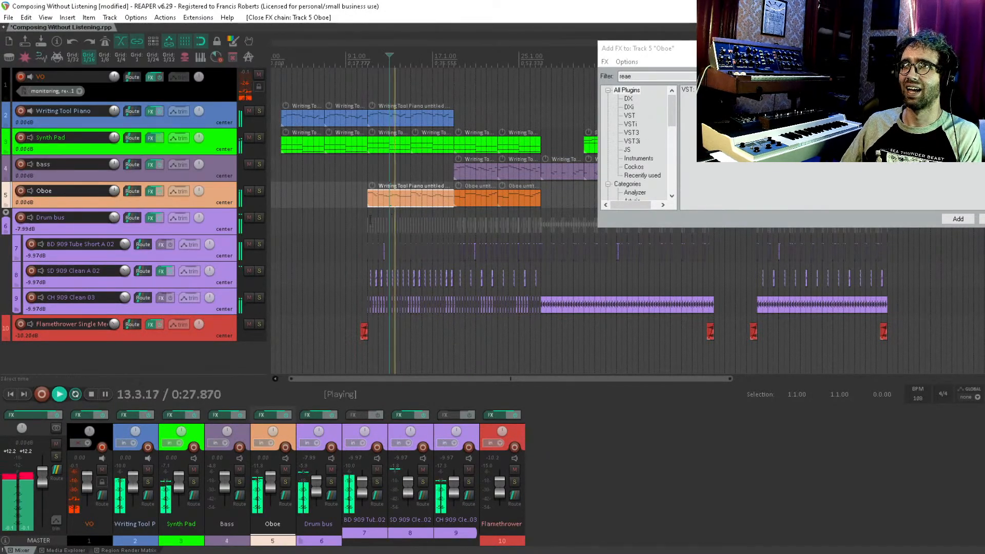
{"action": "left_click", "coordinate": [366, 221]}
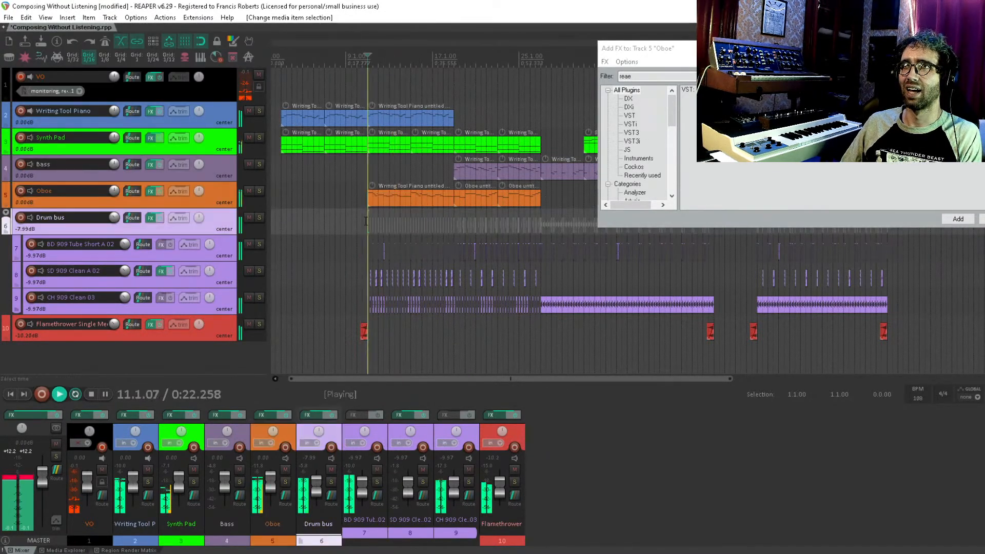
{"action": "left_click", "coordinate": [334, 197]}
{"action": "scroll", "coordinate": [357, 197], "scroll_direction": "down", "scroll_amount": 2}
{"action": "left_click_drag", "start_coordinate": [388, 103], "coordinate": [527, 101]}
{"action": "left_click", "coordinate": [982, 48]}
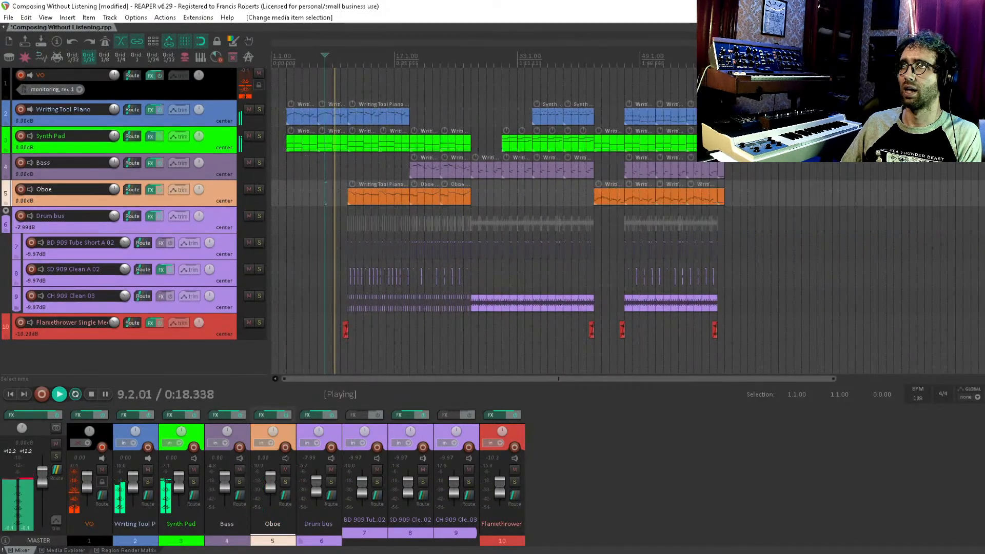
Step: Set the Oboe ReaEQ low pass to about 1714 Hz and its high pass to 313.5 Hz
{"action": "left_click", "coordinate": [151, 190]}
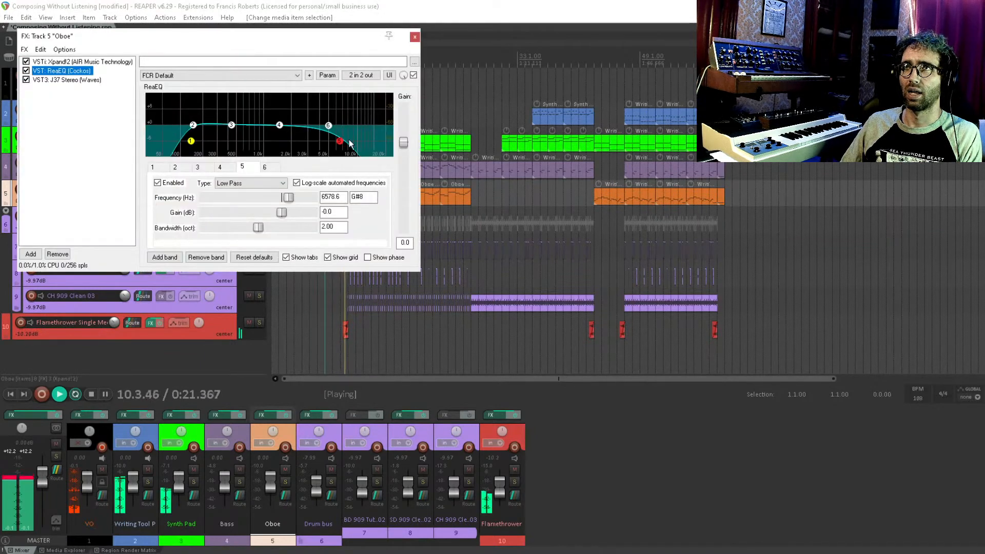
{"action": "left_click_drag", "start_coordinate": [340, 141], "coordinate": [286, 146]}
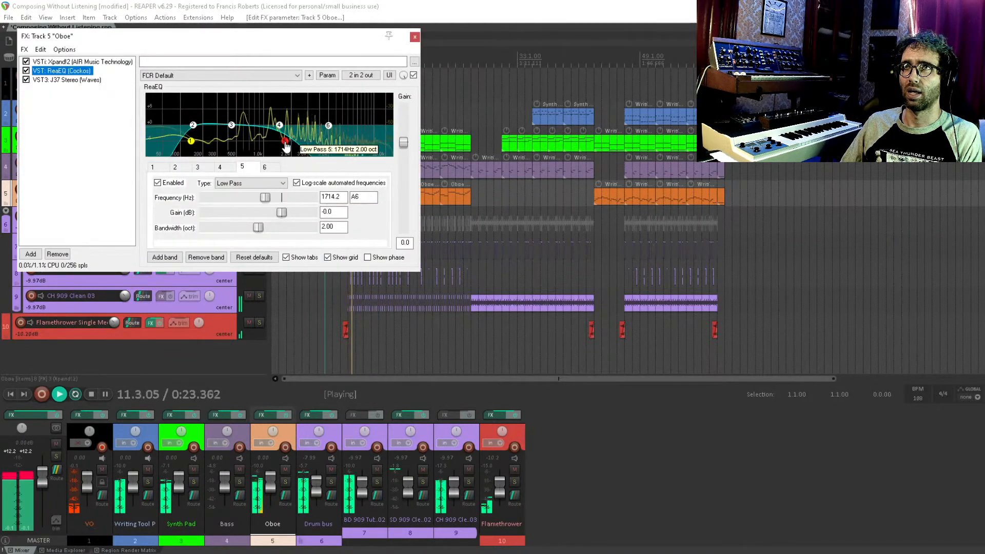
{"action": "left_click_drag", "start_coordinate": [191, 141], "coordinate": [224, 152]}
Step: Compare the oboe with and without ReaEQ and J37 by toggling their bypass during playback
{"action": "left_click", "coordinate": [35, 87]}
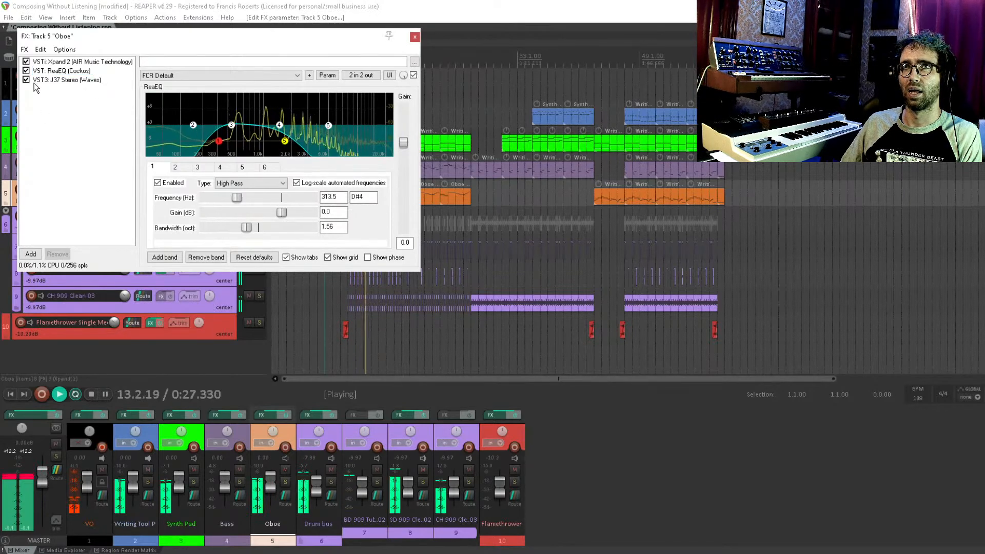
{"action": "left_click", "coordinate": [25, 70]}
{"action": "left_click", "coordinate": [28, 86]}
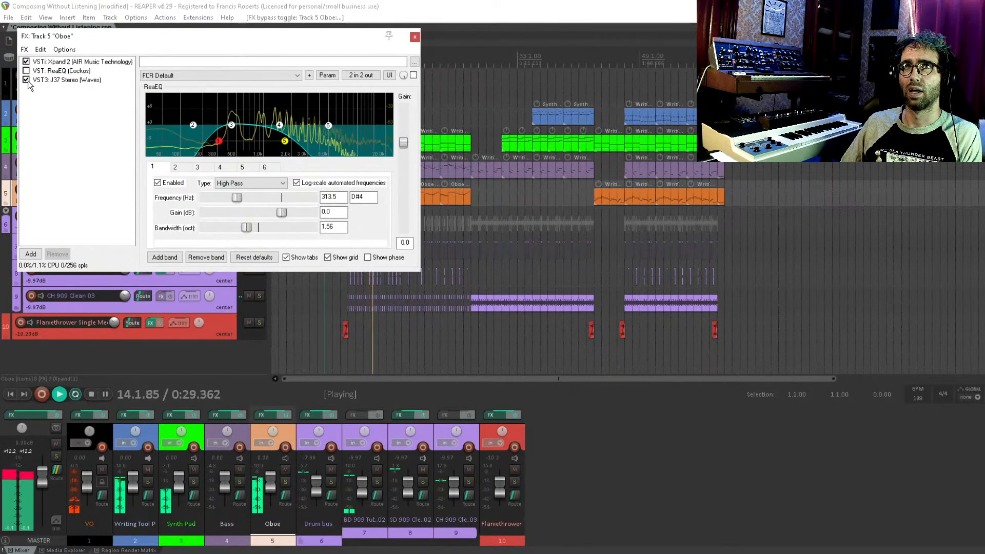
{"action": "left_click", "coordinate": [26, 80]}
{"action": "key", "text": "Escape"}
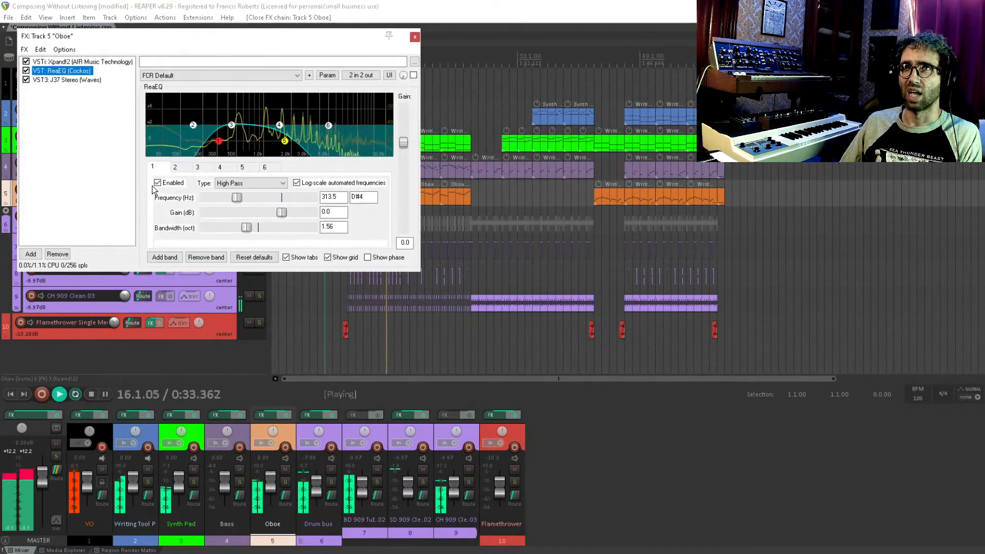
Step: Lower the Oboe ReaEQ low pass to 1387.8 Hz and adjust the left delay level in J37 Stereo
{"action": "left_click", "coordinate": [150, 189]}
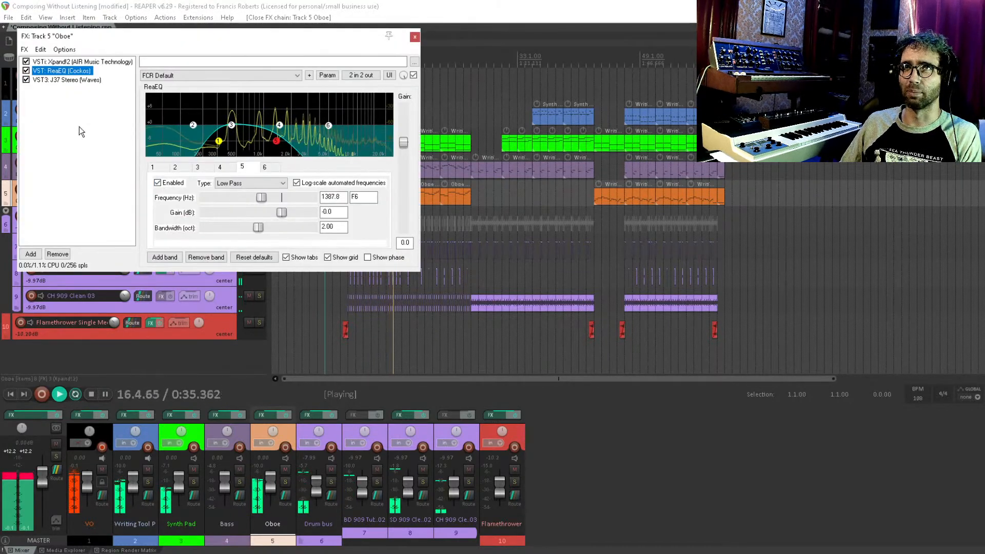
{"action": "left_click", "coordinate": [77, 80]}
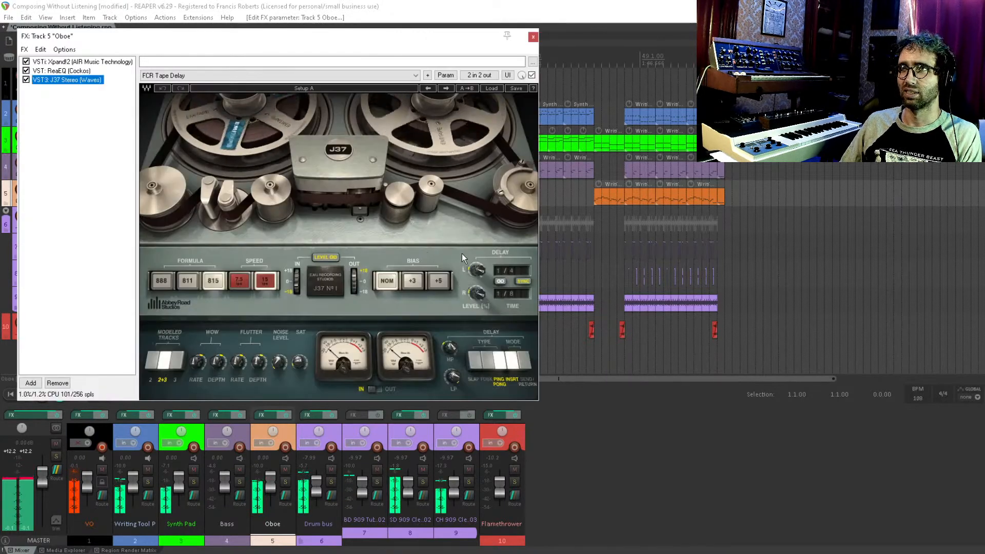
{"action": "left_click_drag", "start_coordinate": [477, 270], "coordinate": [432, 274]}
{"action": "left_click", "coordinate": [105, 227]}
{"action": "key", "text": "Escape"}
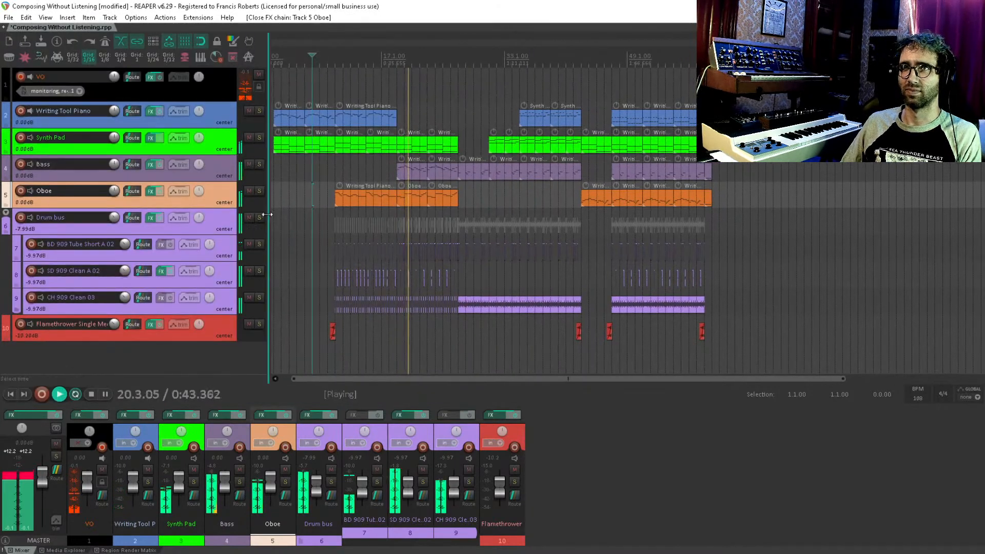
Step: Add the Waves PuigTec EQP1A Stereo equalizer to the master track, ahead of the Master Limiter
{"action": "left_click", "coordinate": [226, 160]}
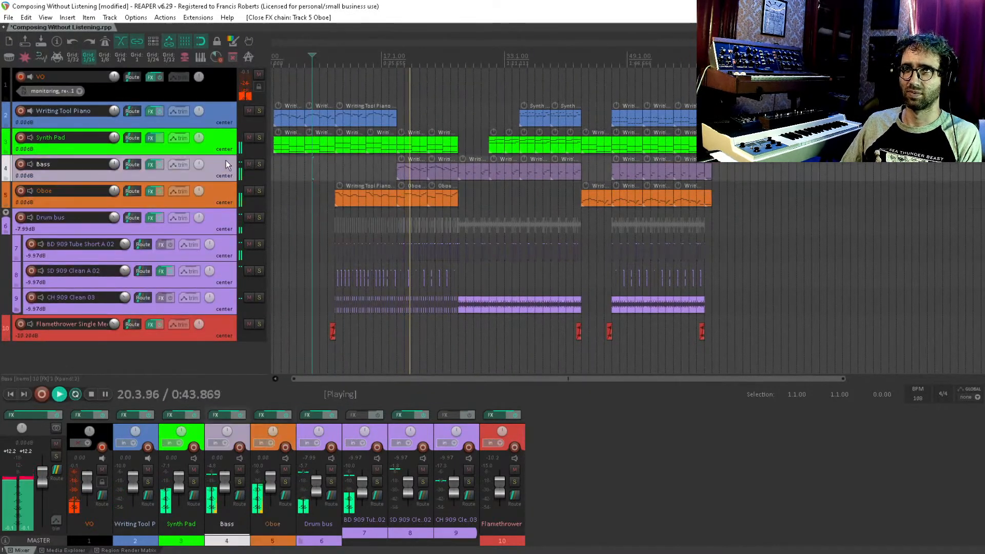
{"action": "left_click", "coordinate": [22, 416]}
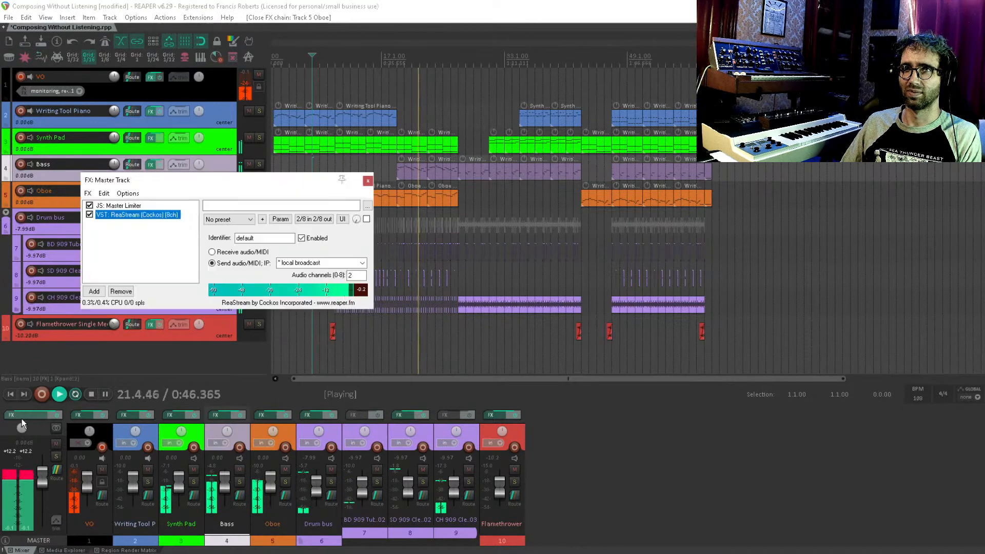
{"action": "double_click", "coordinate": [157, 266]}
{"action": "type", "text": "puig"}
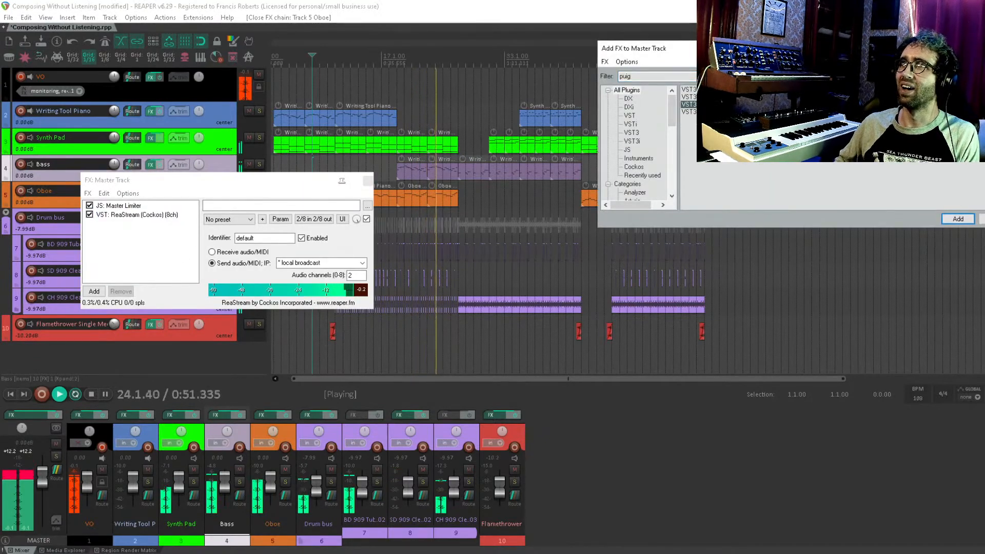
{"action": "left_click_drag", "start_coordinate": [729, 97], "coordinate": [132, 204]}
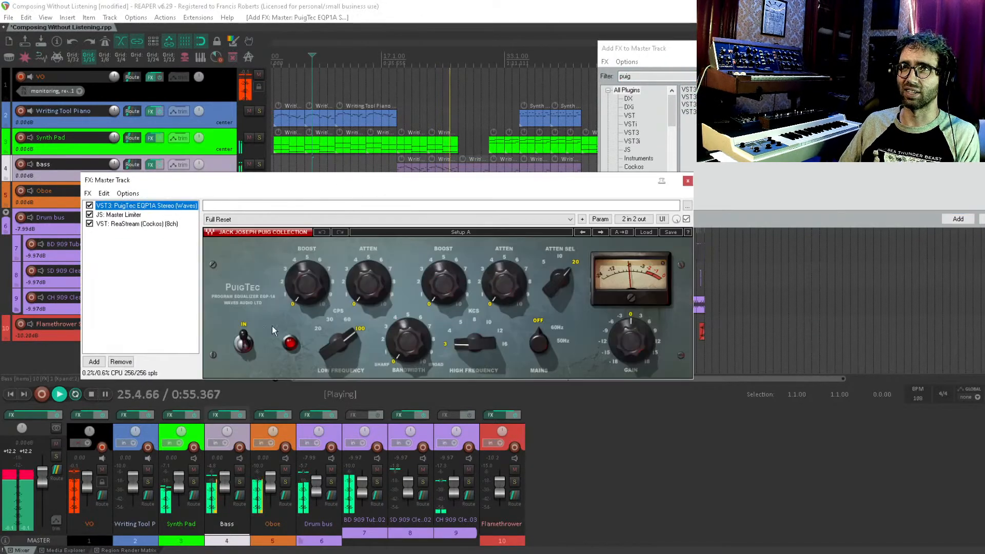
Step: Set the PuigTec's low frequency to 30 Hz with low boost and attenuation both at 5.1, and close the master effects
{"action": "scroll", "coordinate": [339, 343], "scroll_direction": "down", "scroll_amount": 1}
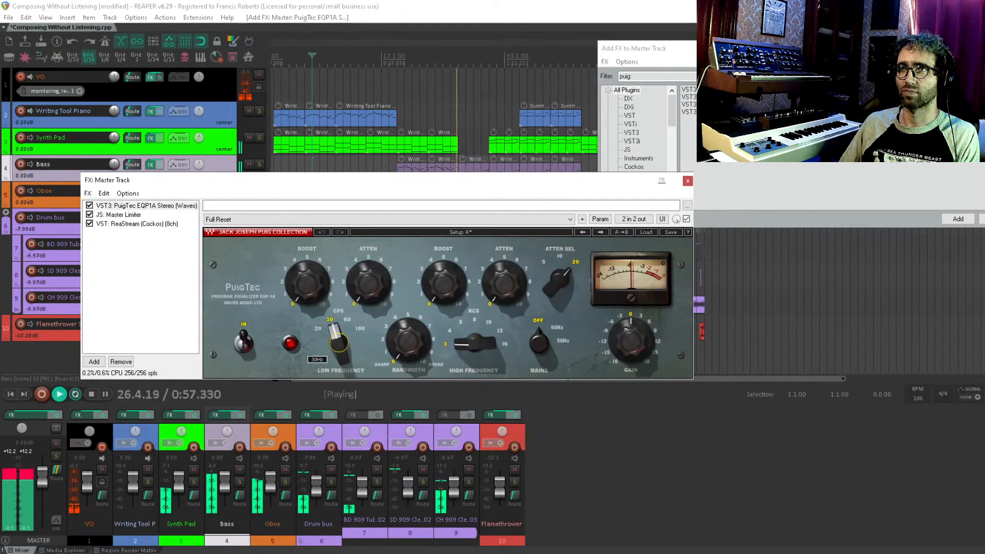
{"action": "left_click_drag", "start_coordinate": [289, 278], "coordinate": [288, 259]}
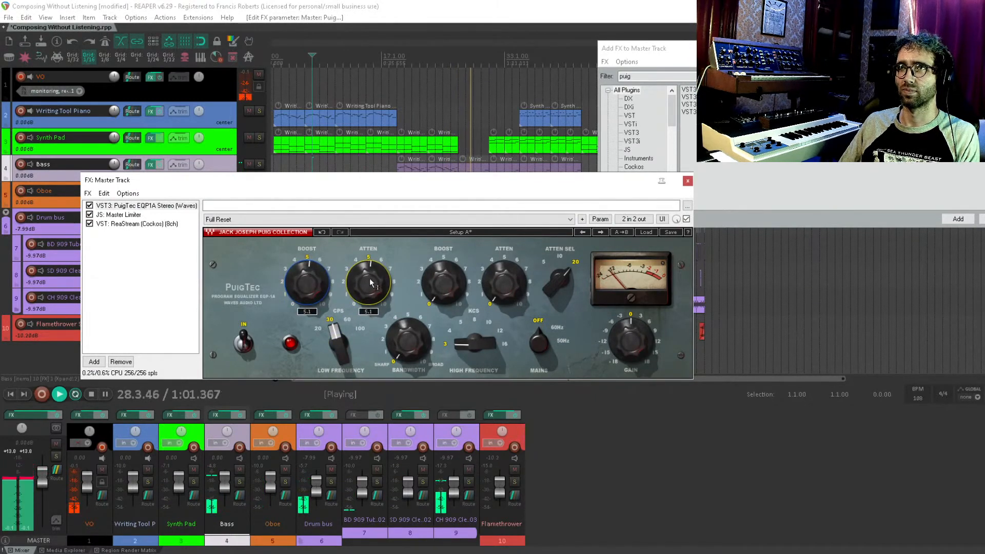
{"action": "left_click", "coordinate": [137, 265]}
{"action": "key", "text": "Escape"}
{"action": "left_click", "coordinate": [787, 184]}
{"action": "key", "text": "Escape"}
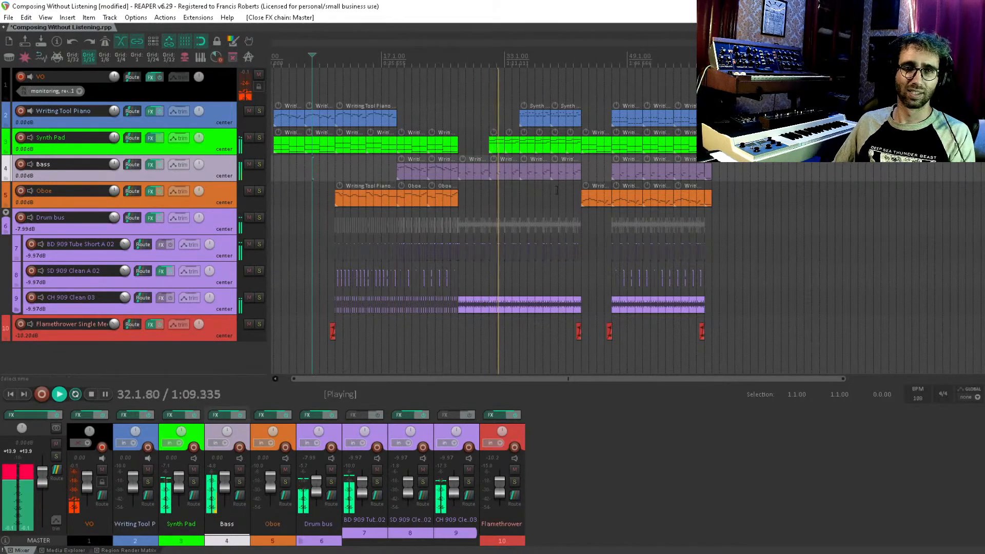
Step: Move J37 Stereo ahead of ReaVerb in the Synth Pad's effects chain and close the chain
{"action": "left_click", "coordinate": [213, 148]}
{"action": "left_click", "coordinate": [153, 141]}
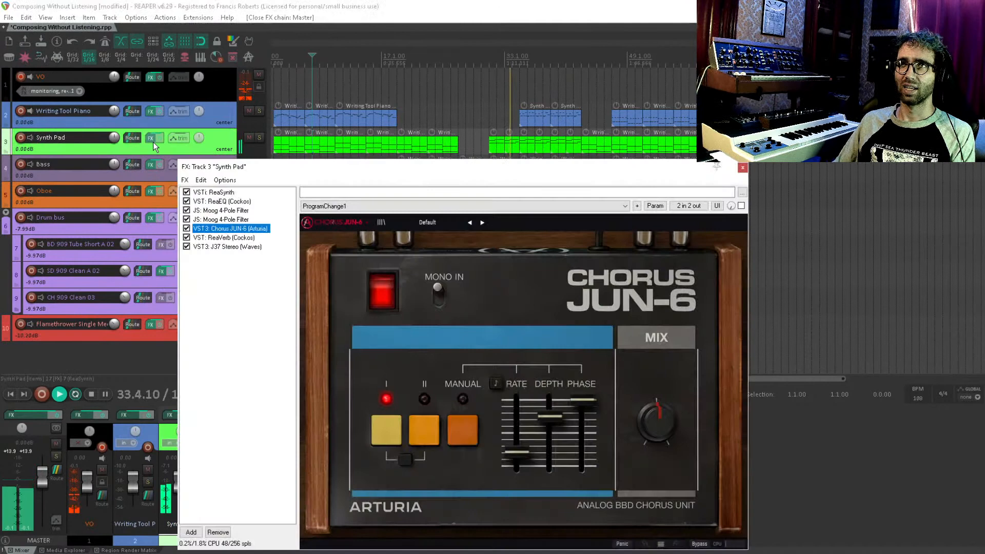
{"action": "left_click", "coordinate": [226, 247]}
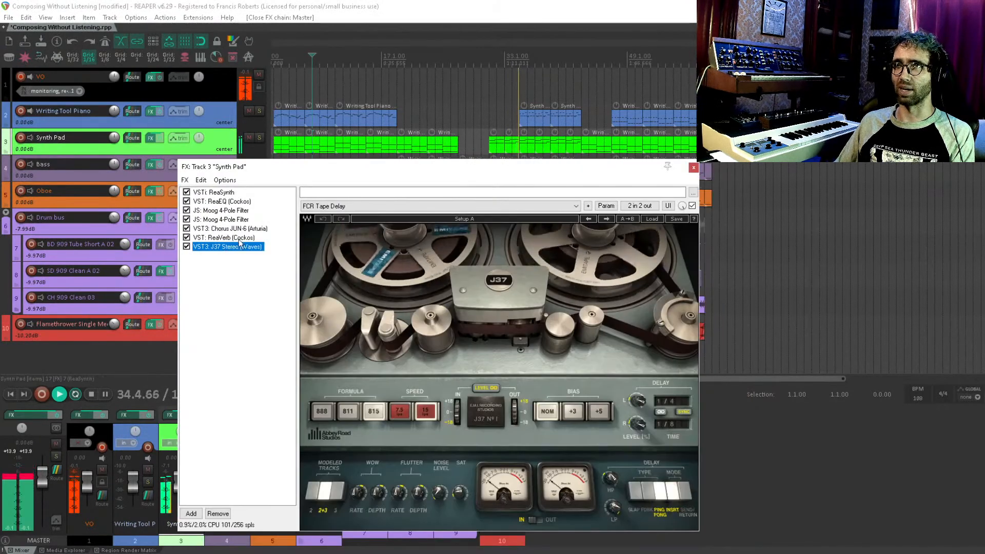
{"action": "mouse_move", "coordinate": [234, 238]}
{"action": "left_mouse_down"}
{"action": "mouse_move", "coordinate": [237, 252]}
{"action": "mouse_move", "coordinate": [232, 241]}
{"action": "left_mouse_up"}
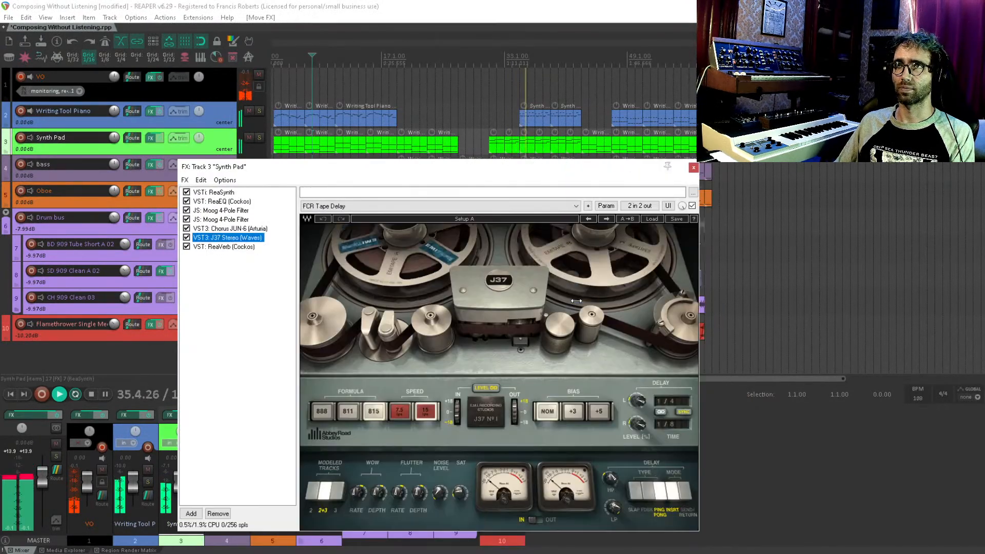
{"action": "mouse_move", "coordinate": [618, 384]}
{"action": "left_mouse_down"}
{"action": "mouse_move", "coordinate": [647, 433]}
{"action": "mouse_move", "coordinate": [625, 400]}
{"action": "left_mouse_up"}
{"action": "left_click", "coordinate": [260, 346]}
{"action": "key", "text": "Escape"}
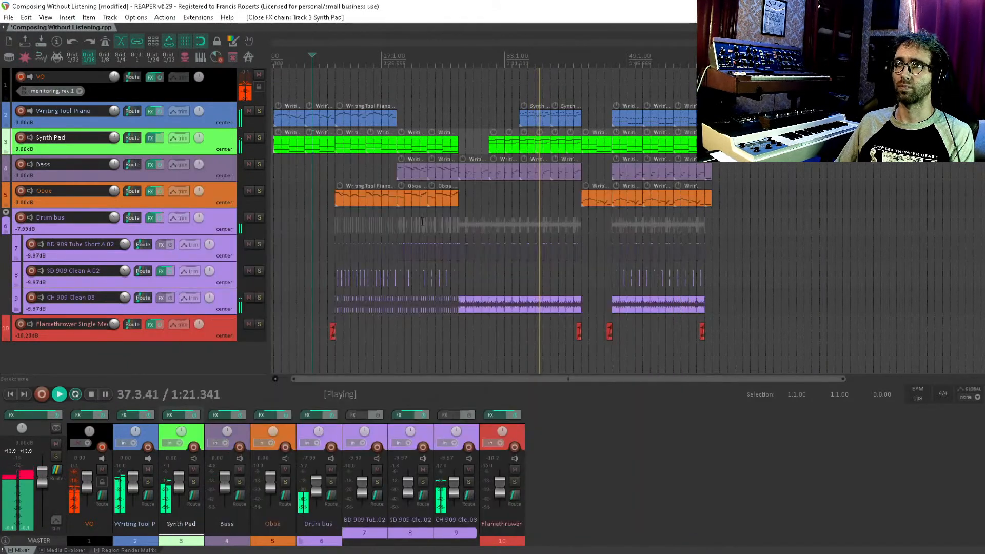
Step: Add the JS: Ping Pong Pan effect to the CH 909 Clean 03 track and set its frequency to 14.7 Hz
{"action": "scroll", "coordinate": [462, 234], "scroll_direction": "right", "scroll_amount": 5}
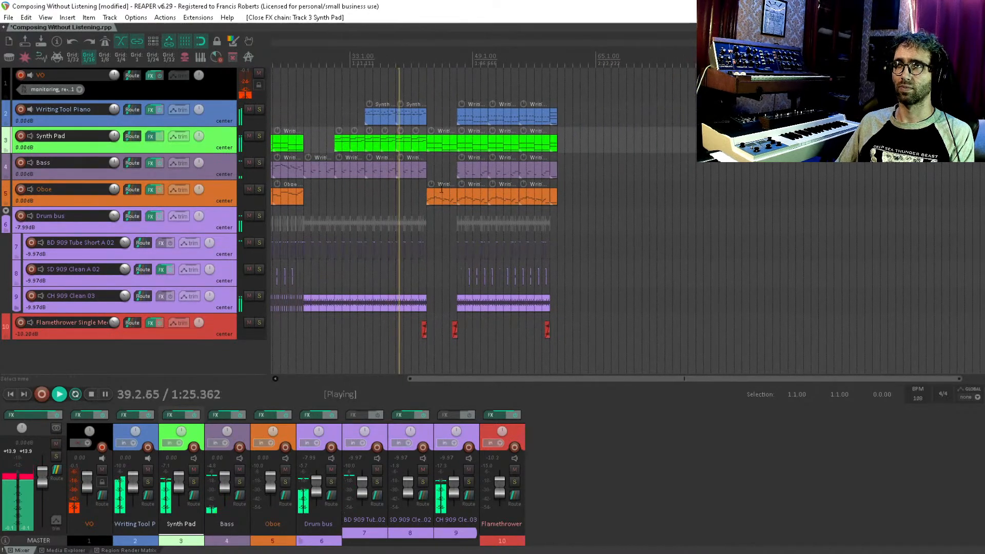
{"action": "left_click", "coordinate": [173, 309]}
{"action": "left_click", "coordinate": [159, 295]}
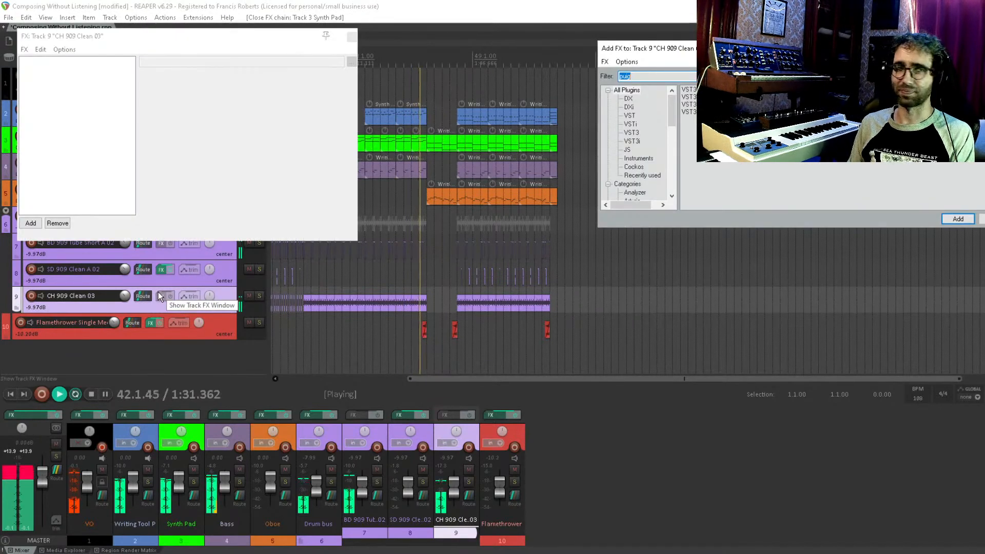
{"action": "type", "text": "ping pong"}
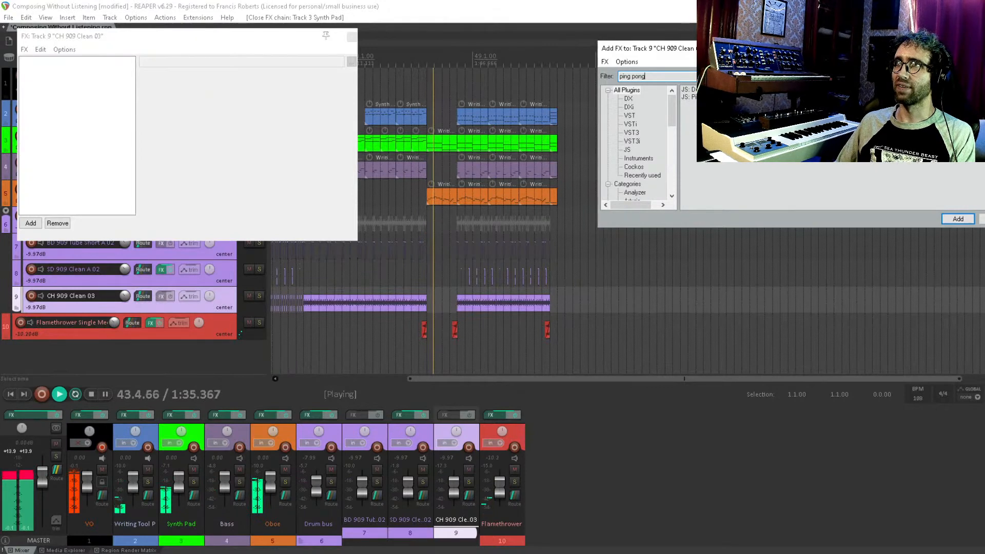
{"action": "key", "text": "Return"}
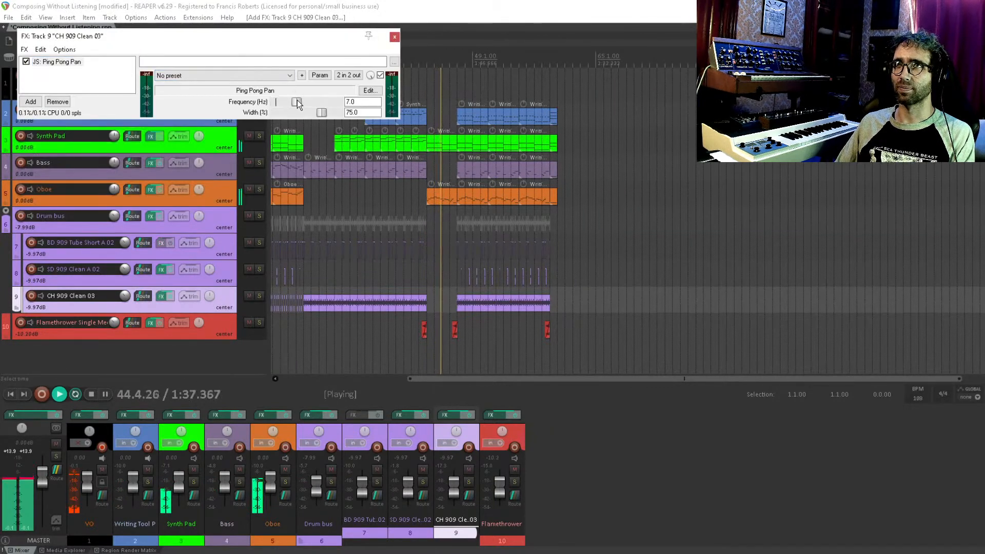
{"action": "left_click_drag", "start_coordinate": [297, 100], "coordinate": [321, 103]}
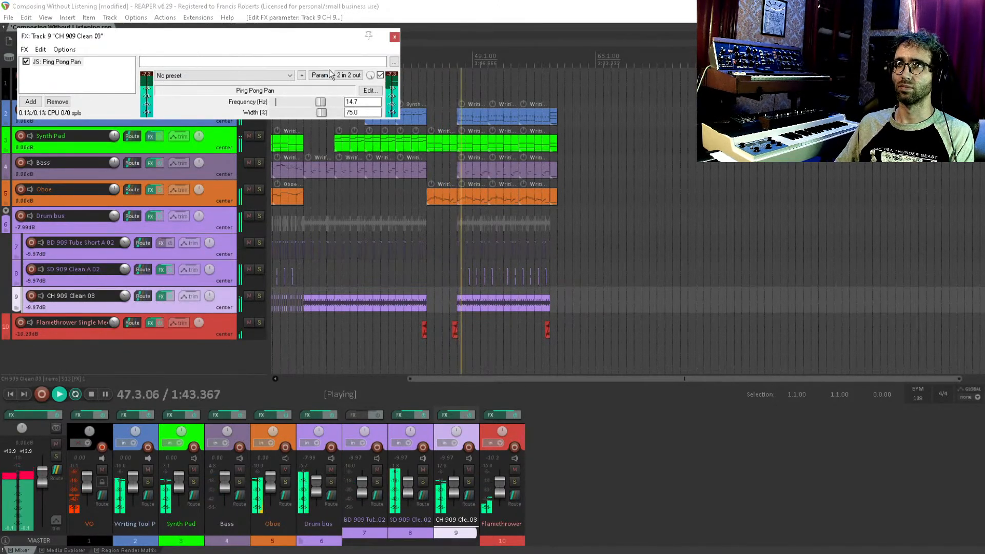
{"action": "double_click", "coordinate": [87, 81]}
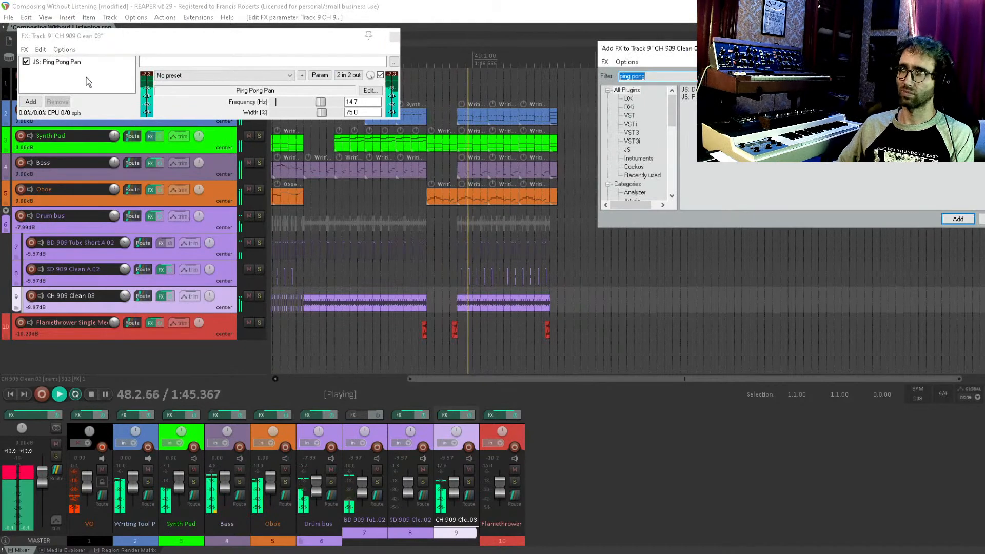
{"action": "key", "text": "BackSpace"}
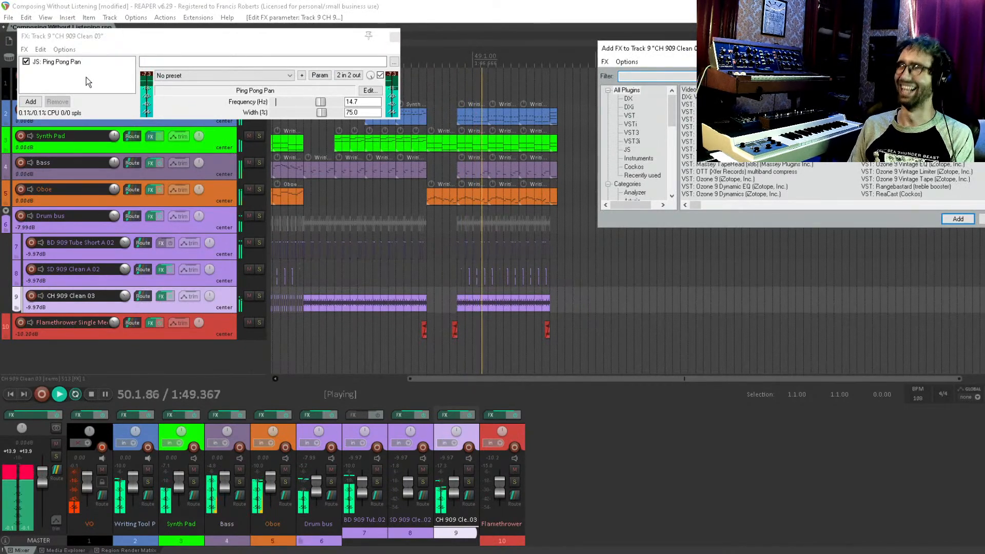
{"action": "key", "text": "Escape"}
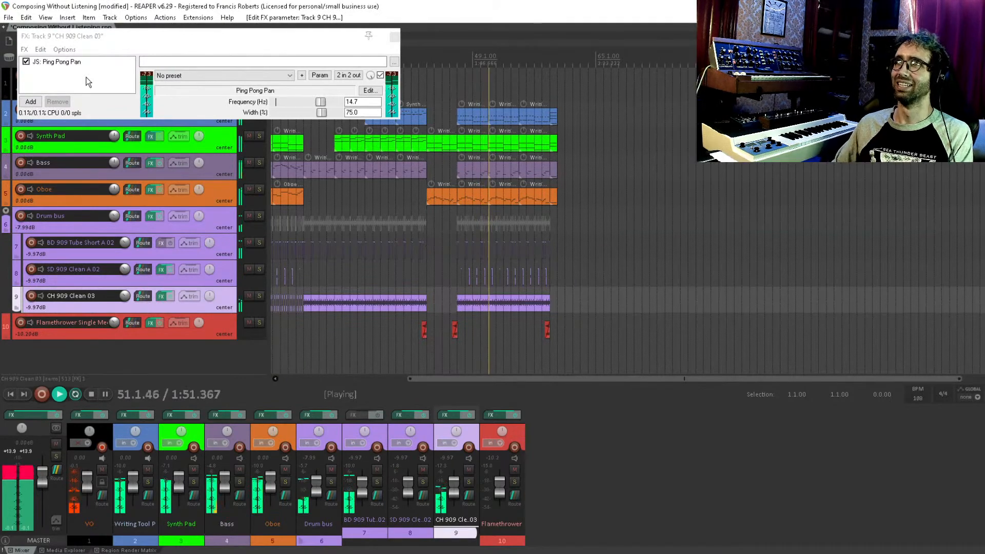
{"action": "key", "text": "Escape"}
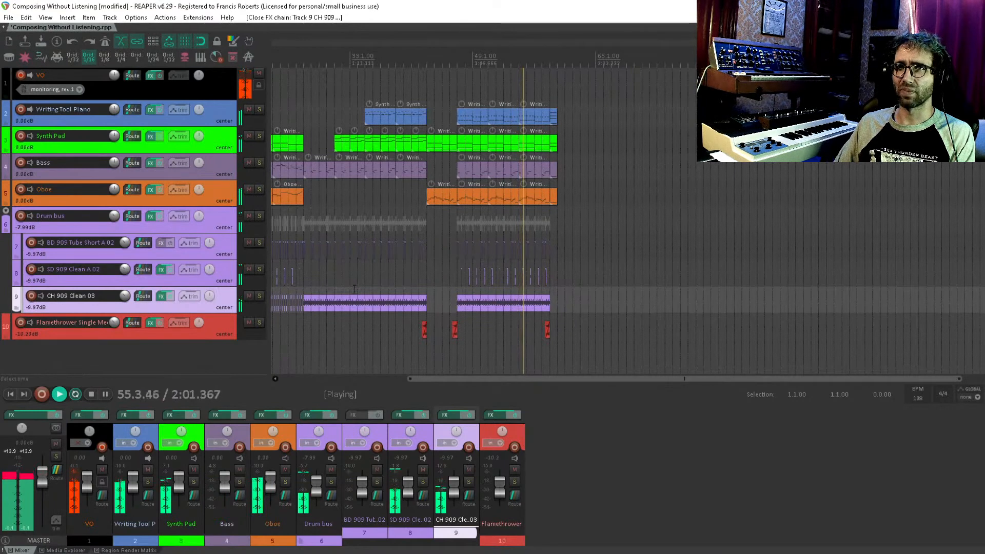
Step: Stop playback and save the project
{"action": "left_click_drag", "start_coordinate": [532, 190], "coordinate": [540, 193]}
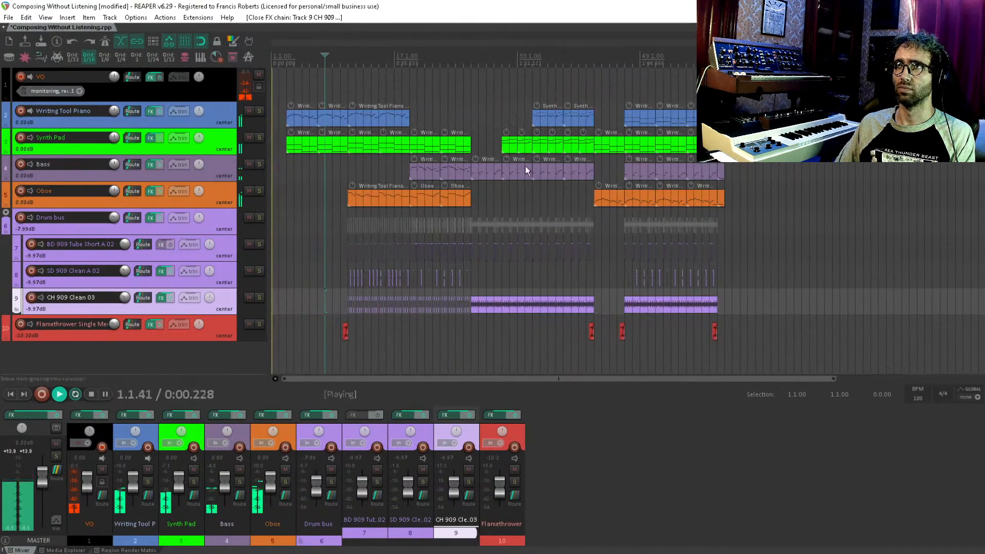
{"action": "key", "text": "space"}
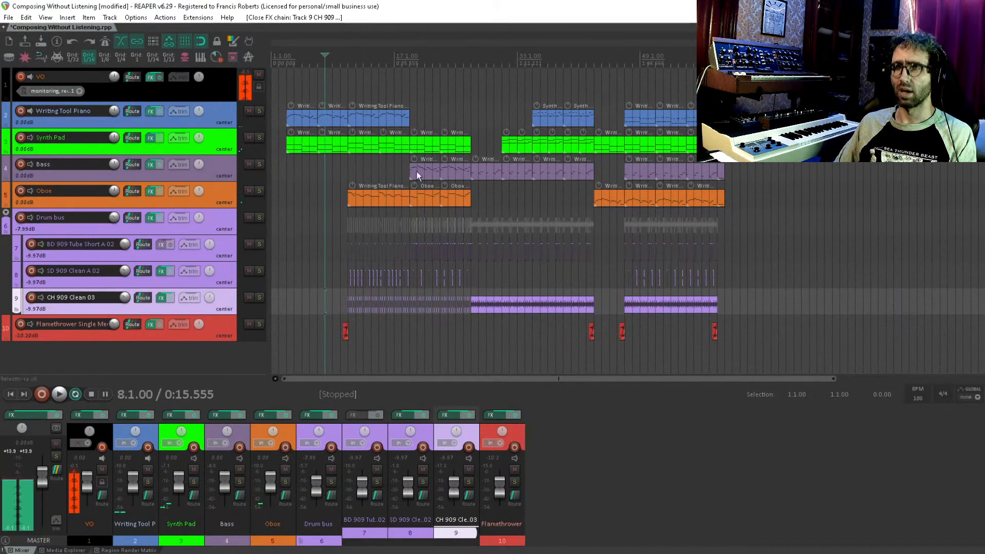
{"action": "key", "text": "ctrl+s"}
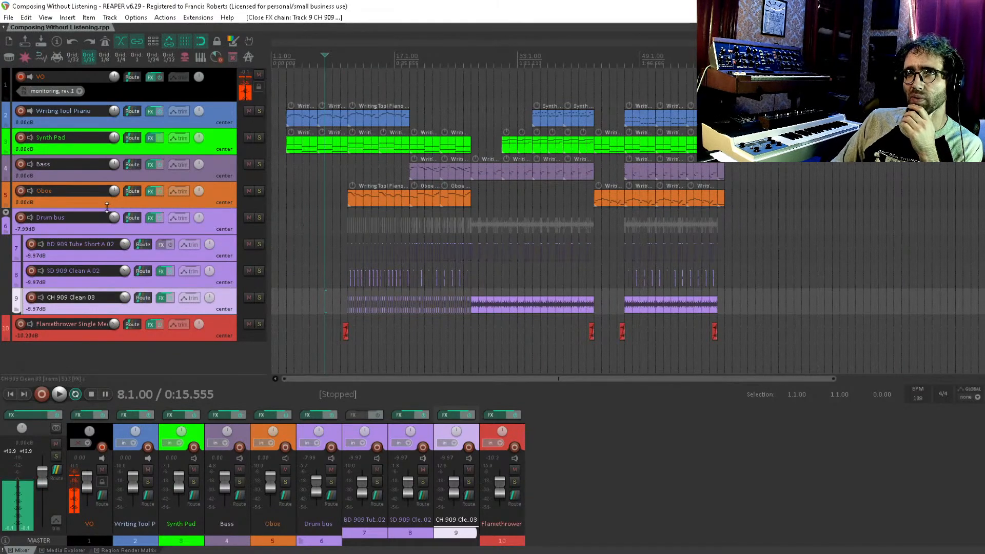
Step: Open the first Oboe item and shorten the long C5 notes in bars 12 and 13 slightly and the A4 in bar 14 to half a bar
{"action": "left_click", "coordinate": [228, 204]}
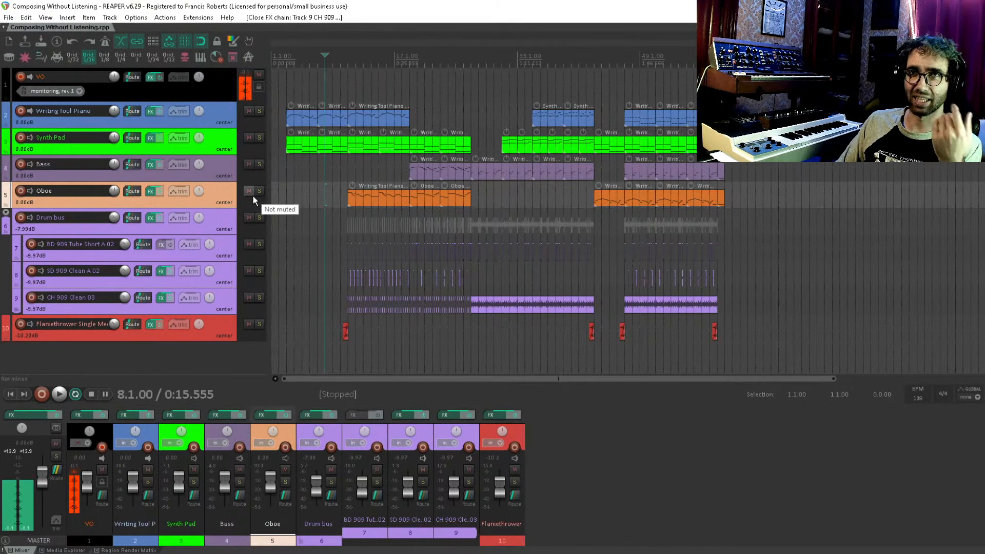
{"action": "left_click", "coordinate": [369, 201]}
{"action": "double_click", "coordinate": [367, 200]}
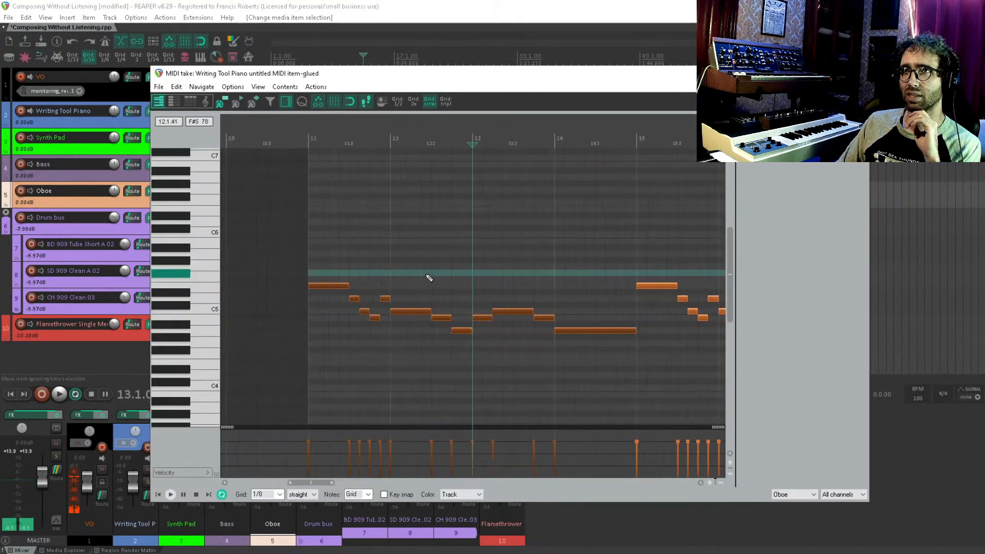
{"action": "scroll", "coordinate": [539, 334], "scroll_direction": "down", "scroll_amount": 3}
{"action": "scroll", "coordinate": [537, 327], "scroll_direction": "up", "scroll_amount": 2}
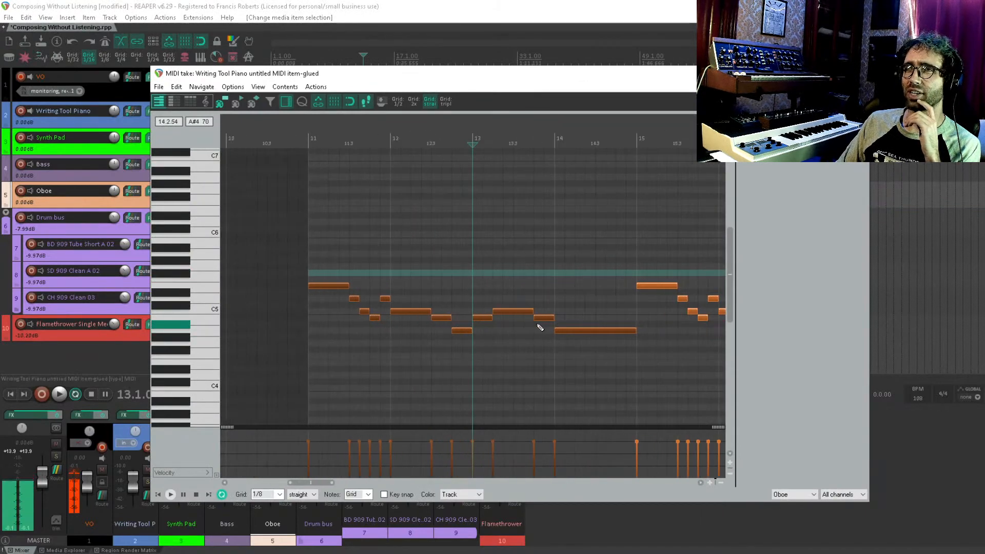
{"action": "left_click", "coordinate": [626, 330]}
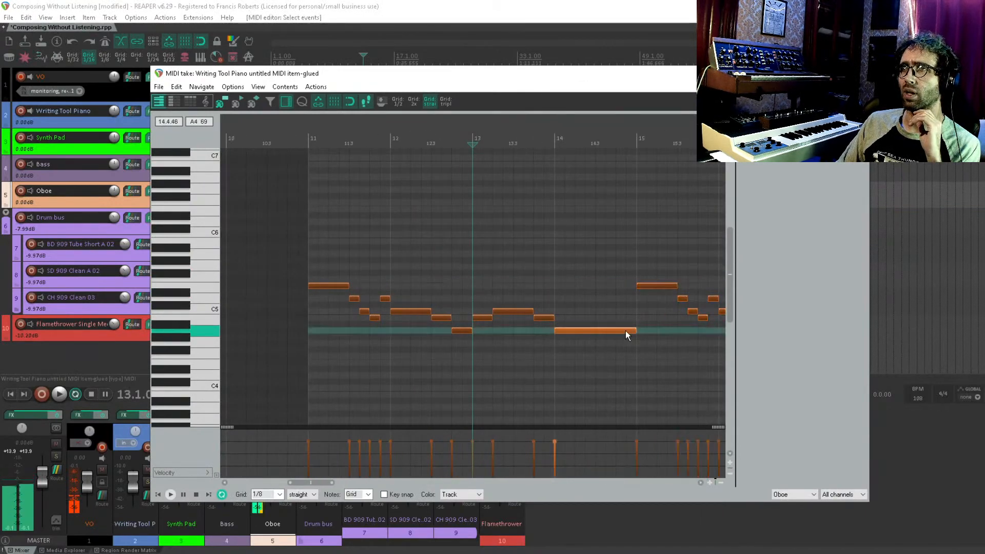
{"action": "left_click_drag", "start_coordinate": [635, 330], "coordinate": [596, 330]}
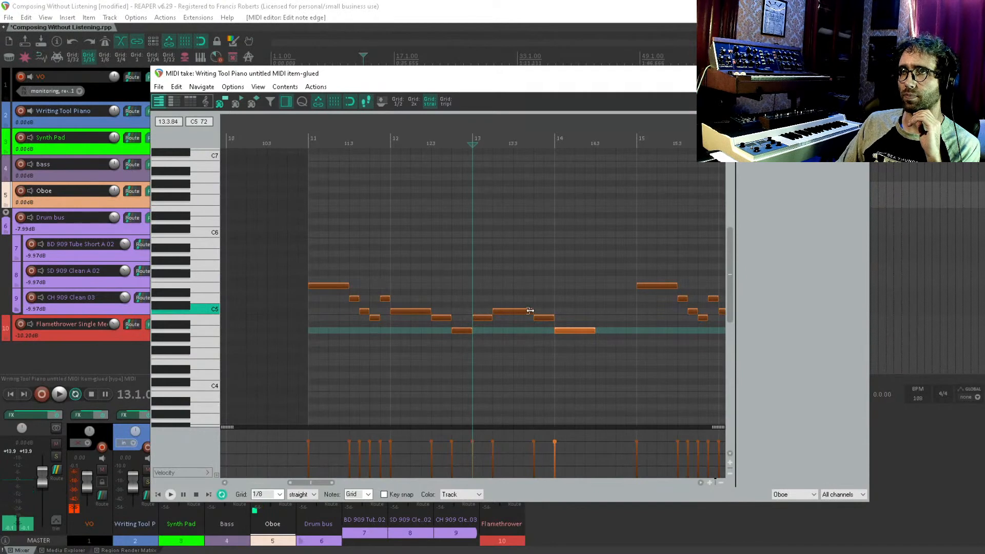
{"action": "left_click_drag", "start_coordinate": [530, 311], "coordinate": [510, 313]}
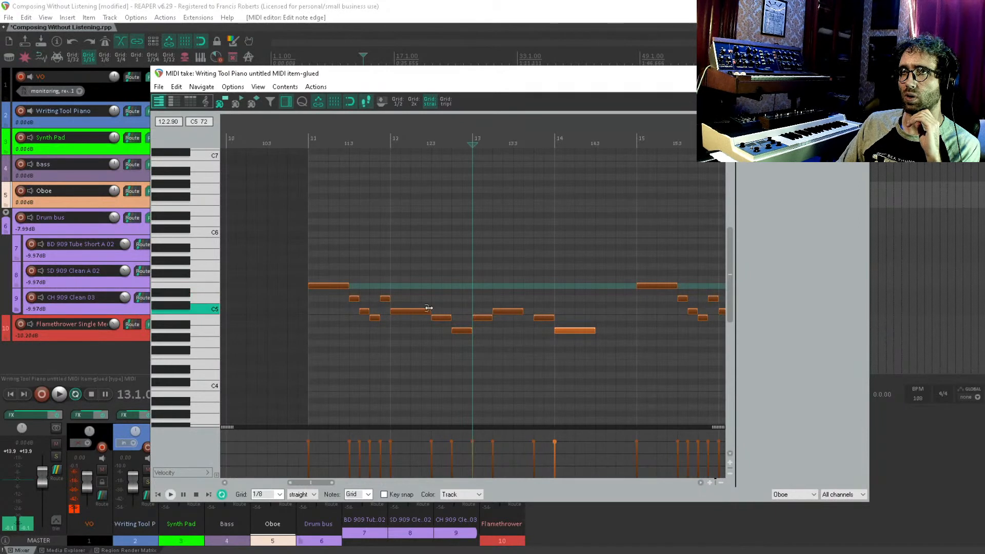
{"action": "left_click_drag", "start_coordinate": [429, 310], "coordinate": [422, 310]}
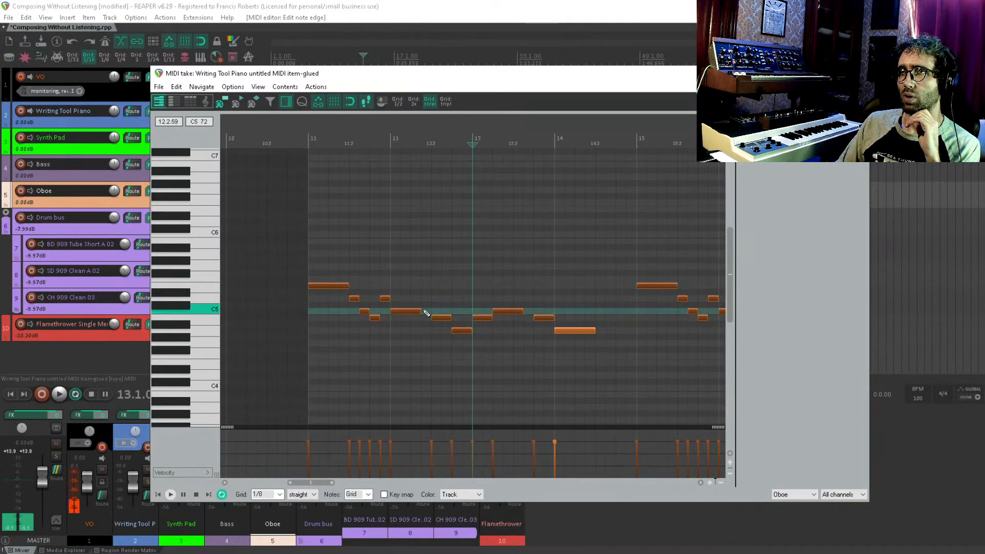
Step: Shorten the repeated phrase's long C5 notes in bars 16 and 17 slightly and its final A4 in bar 18 to half a bar
{"action": "left_click_drag", "start_coordinate": [612, 259], "coordinate": [408, 272]}
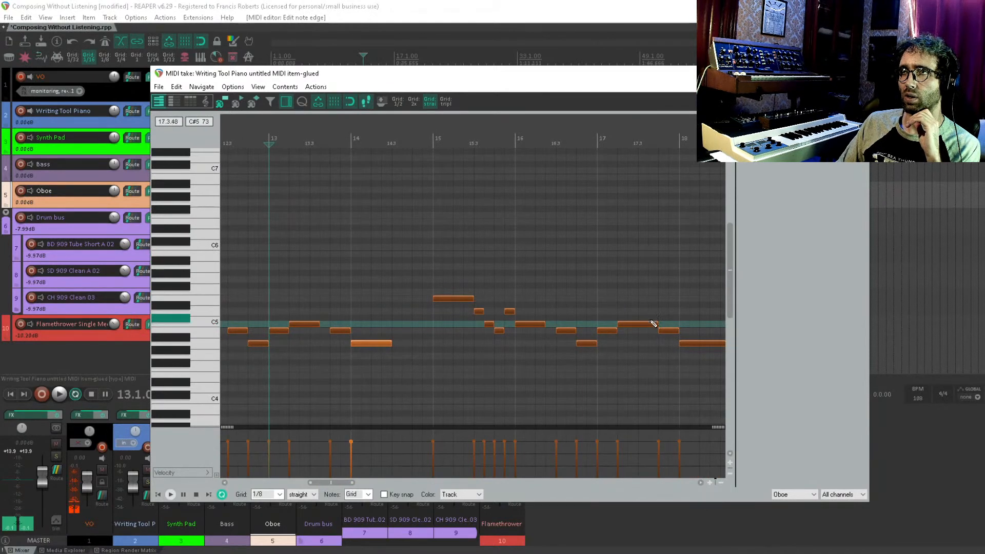
{"action": "left_click_drag", "start_coordinate": [657, 324], "coordinate": [562, 289]}
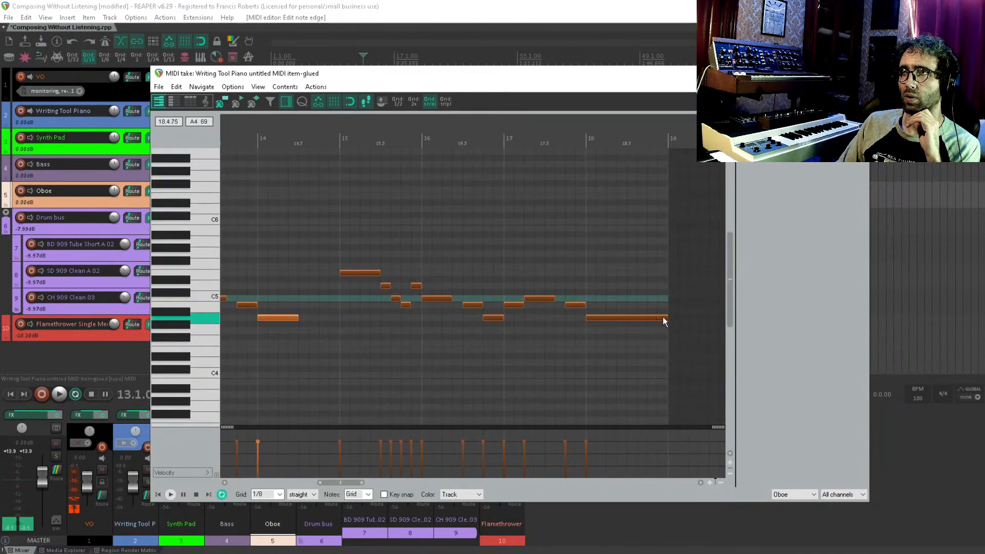
{"action": "left_click_drag", "start_coordinate": [664, 317], "coordinate": [624, 319]}
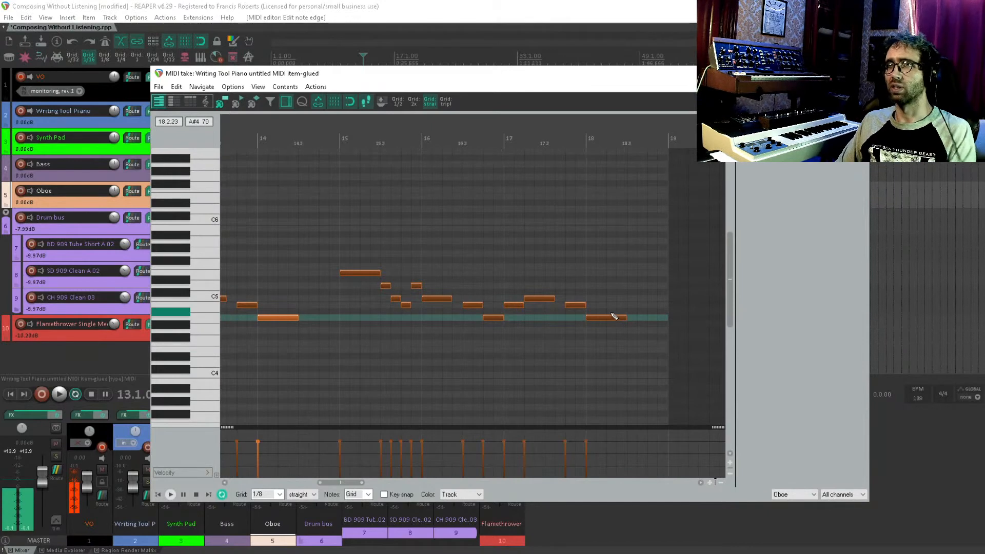
Step: Close the MIDI editor and listen to the edited oboe phrase from bar 11
{"action": "key", "text": "Escape"}
{"action": "left_click", "coordinate": [349, 218]}
{"action": "key", "text": "space"}
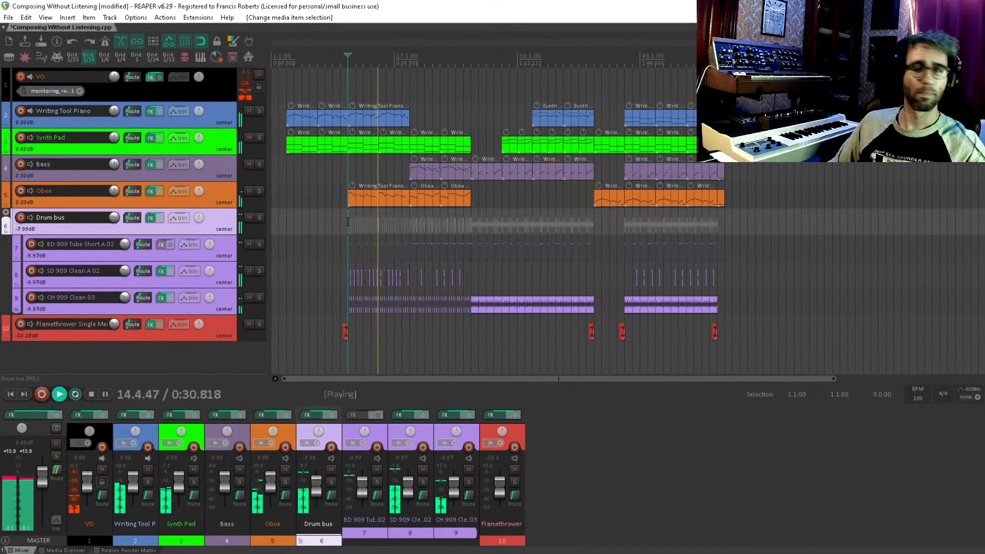
{"action": "key", "text": "space"}
Step: Open the Oboe item at bar 19 and replace the long D5 at bar 20 with one lasting half a bar
{"action": "left_click", "coordinate": [421, 198]}
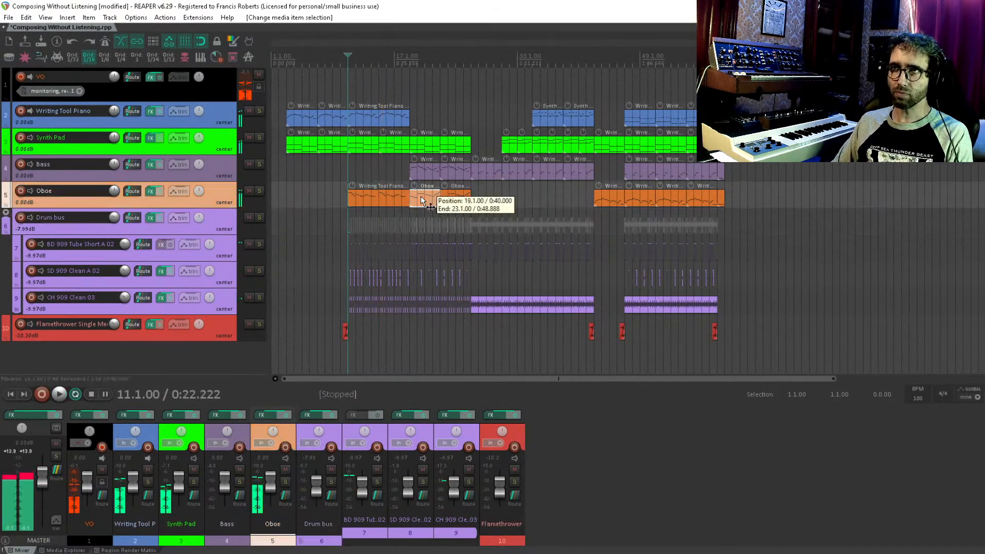
{"action": "double_click", "coordinate": [420, 201]}
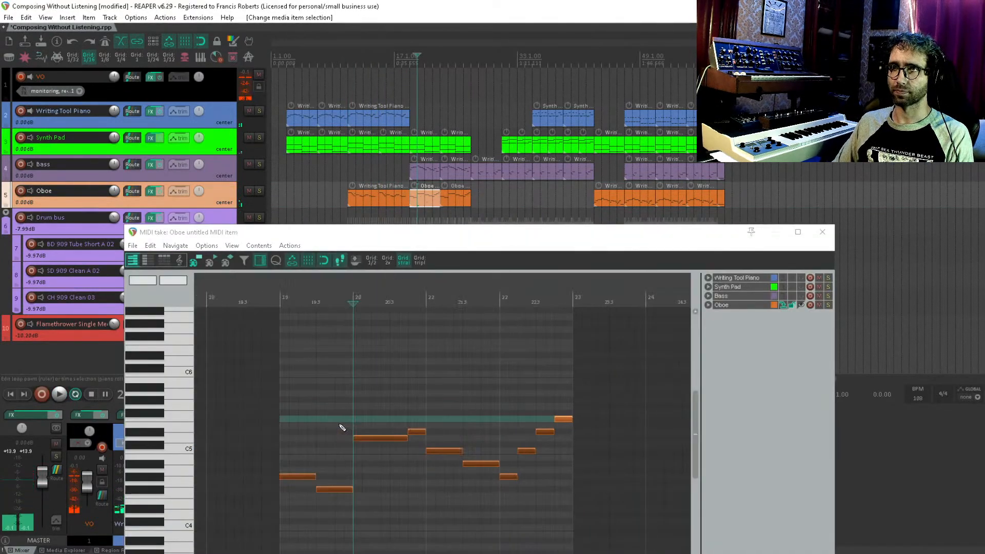
{"action": "left_click_drag", "start_coordinate": [349, 432], "coordinate": [359, 394]}
{"action": "scroll", "coordinate": [441, 412], "scroll_direction": "up", "scroll_amount": 3}
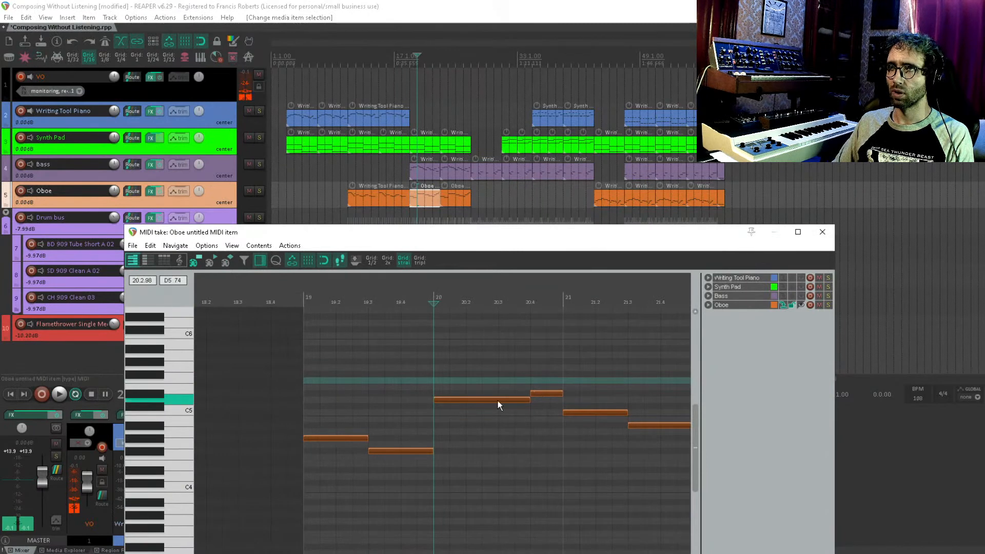
{"action": "left_click", "coordinate": [519, 400]}
{"action": "left_click_drag", "start_coordinate": [523, 399], "coordinate": [516, 400]}
{"action": "key", "text": "Delete"}
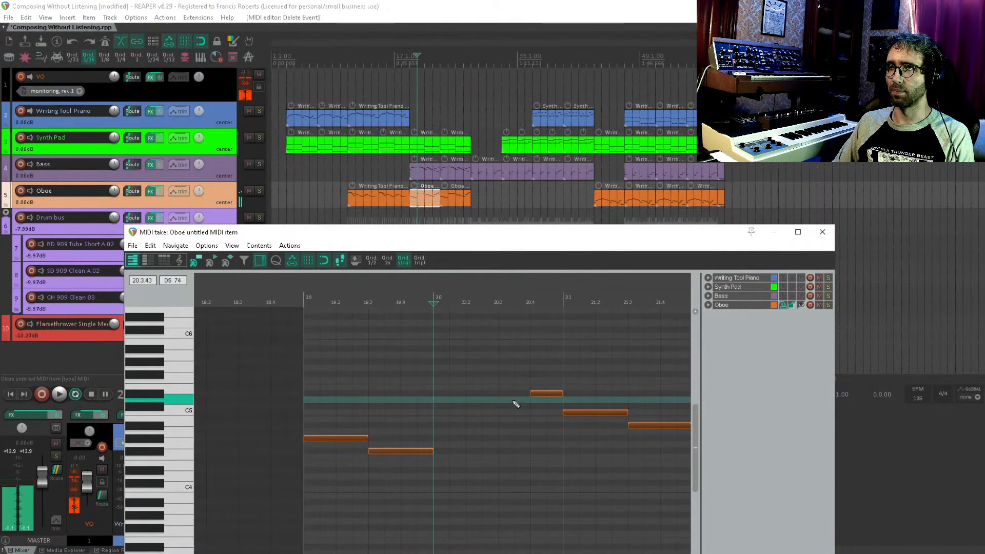
{"action": "left_click_drag", "start_coordinate": [436, 399], "coordinate": [493, 403]}
Step: Shorten the last note of this Oboe item, before bar 23, to an eighth note
{"action": "left_click_drag", "start_coordinate": [537, 362], "coordinate": [319, 366]}
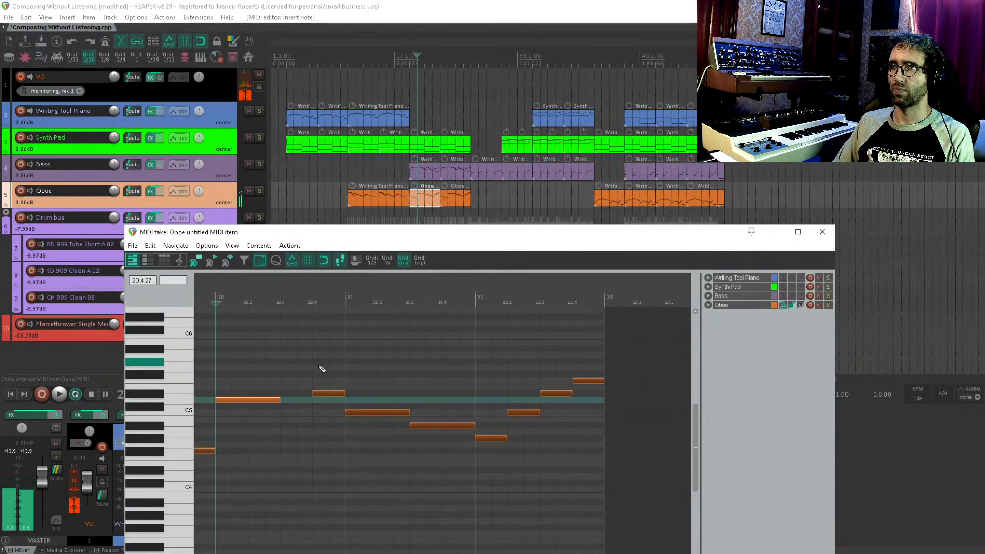
{"action": "scroll", "coordinate": [611, 363], "scroll_direction": "down", "scroll_amount": 3}
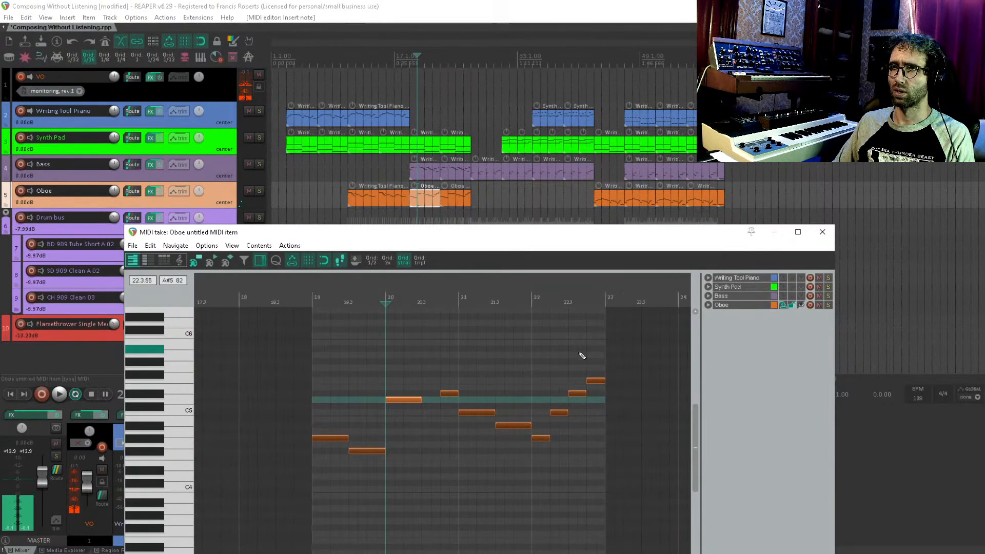
{"action": "scroll", "coordinate": [477, 429], "scroll_direction": "up", "scroll_amount": 3}
{"action": "left_click_drag", "start_coordinate": [583, 395], "coordinate": [358, 420]}
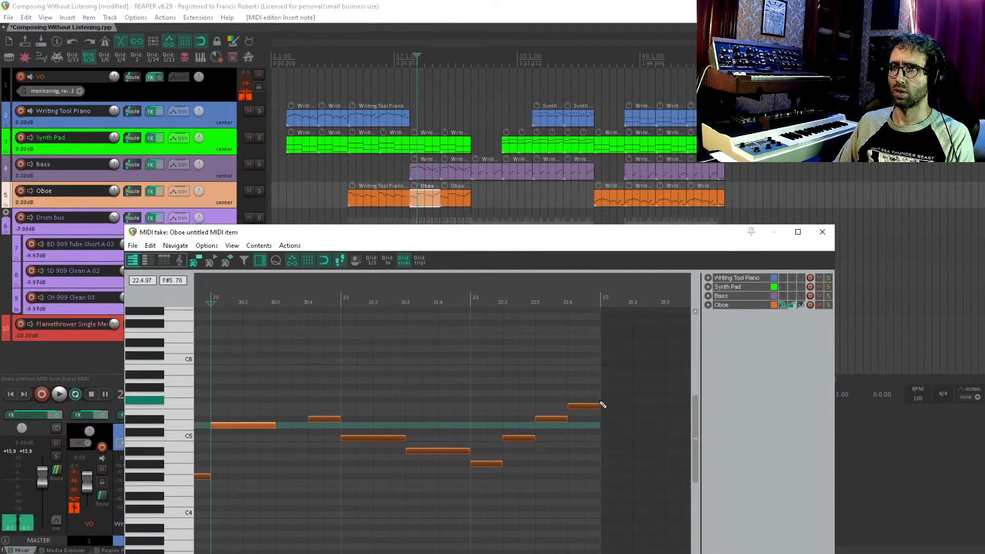
{"action": "left_click_drag", "start_coordinate": [596, 407], "coordinate": [582, 407]}
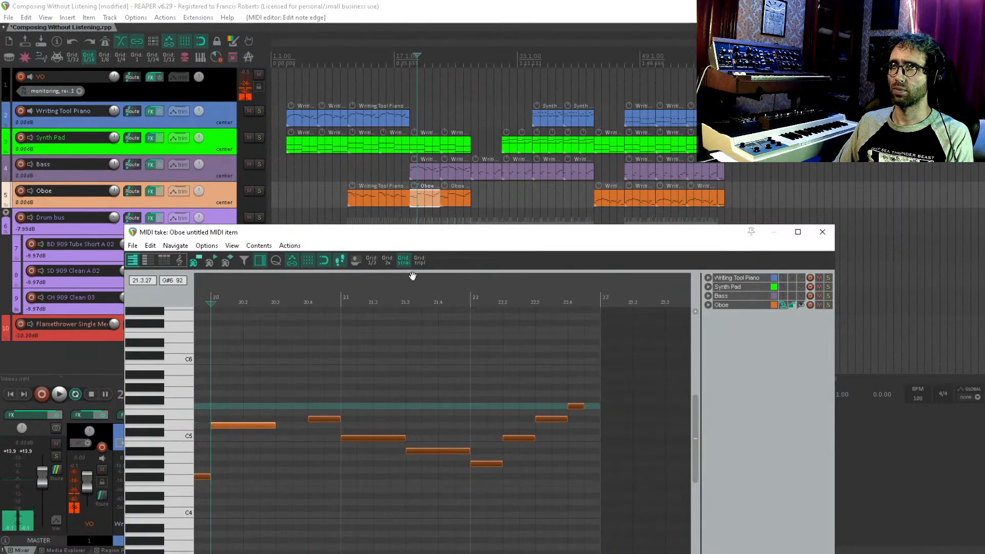
Step: Open the Oboe item at bar 23 and shorten its final F5 at the end of bar 26 to an eighth note
{"action": "key", "text": "Escape"}
{"action": "double_click", "coordinate": [460, 197]}
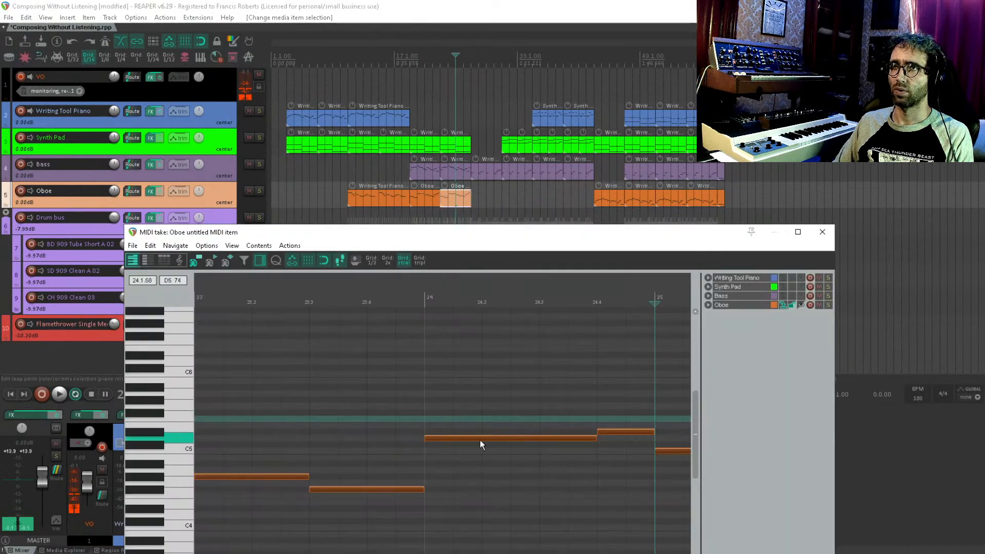
{"action": "scroll", "coordinate": [552, 439], "scroll_direction": "down", "scroll_amount": 3}
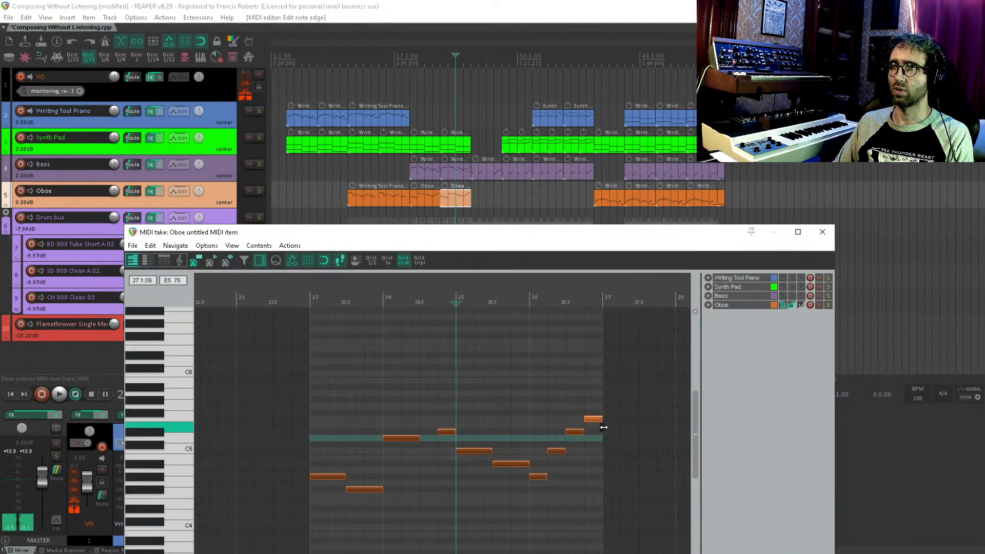
{"action": "double_click", "coordinate": [601, 419]}
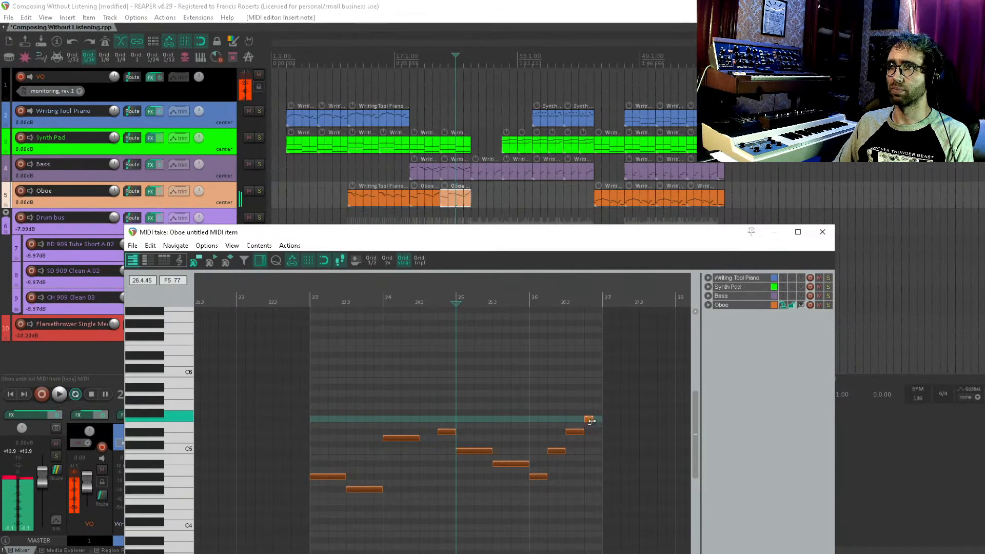
{"action": "key", "text": "Escape"}
Step: Open the Oboe item at bar 43 and shorten the long A#3 in bar 45 and the final F3 to quarter notes
{"action": "double_click", "coordinate": [612, 202]}
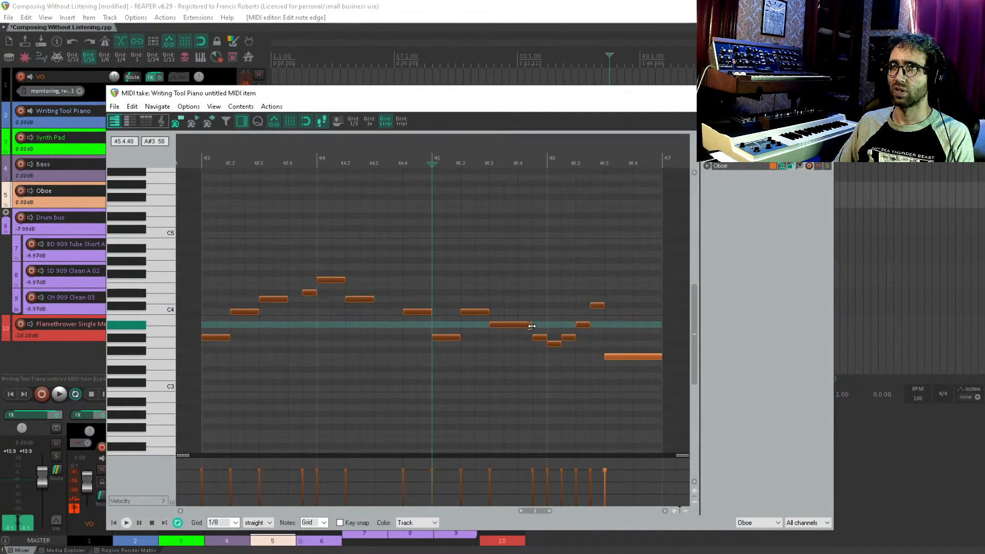
{"action": "left_click_drag", "start_coordinate": [528, 325], "coordinate": [369, 331]}
{"action": "left_click_drag", "start_coordinate": [502, 363], "coordinate": [474, 362]}
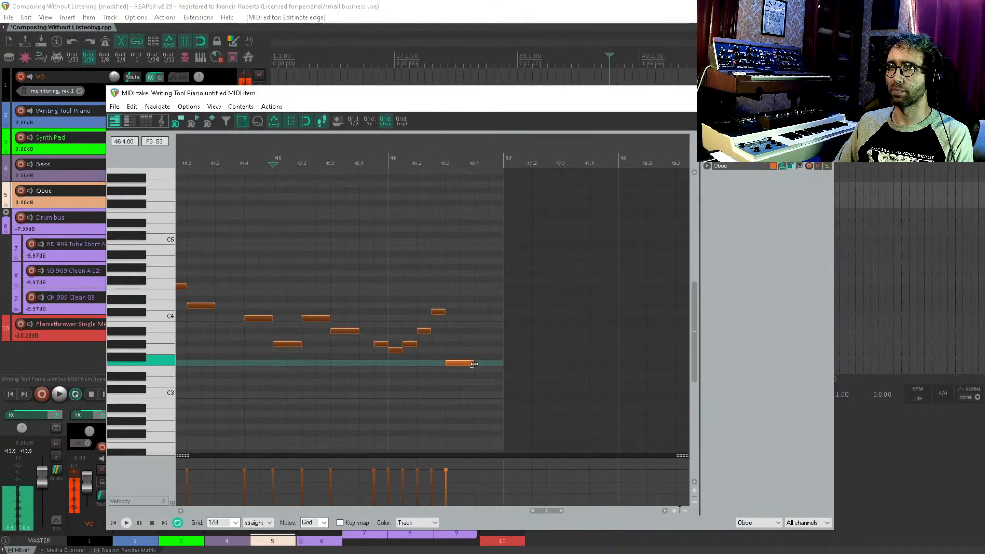
{"action": "key", "text": "Escape"}
Step: Replace the Oboe items from bar 47 to bar 59 with three duplicates of the edited bar 43 item
{"action": "left_click_drag", "start_coordinate": [657, 207], "coordinate": [676, 210]}
{"action": "scroll", "coordinate": [676, 208], "scroll_direction": "up", "scroll_amount": 2}
{"action": "left_click_drag", "start_coordinate": [791, 210], "coordinate": [787, 210]}
{"action": "key", "text": "Delete"}
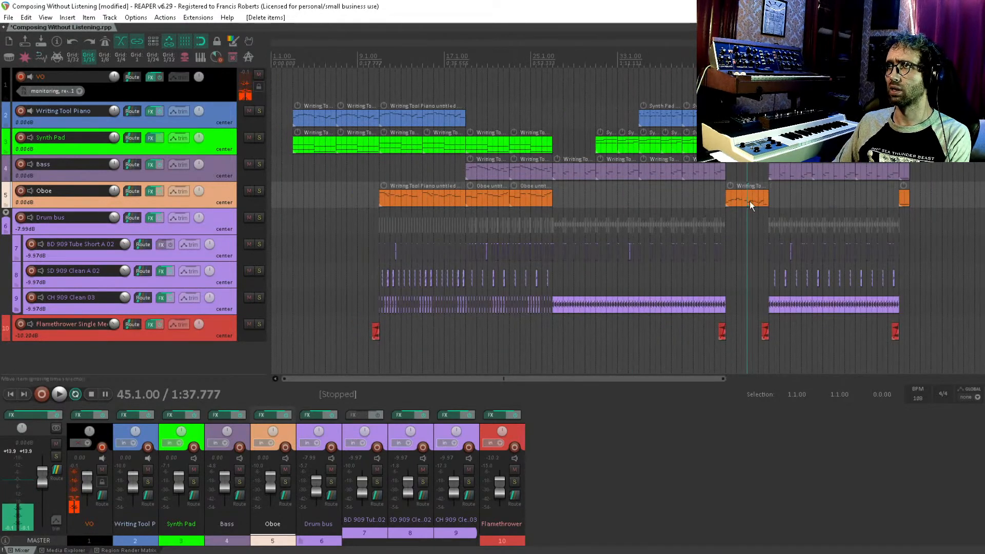
{"action": "left_click", "coordinate": [748, 201]}
{"action": "key", "text": "ctrl+d"}
{"action": "key", "text": "ctrl+d"}
{"action": "key", "text": "ctrl+d"}
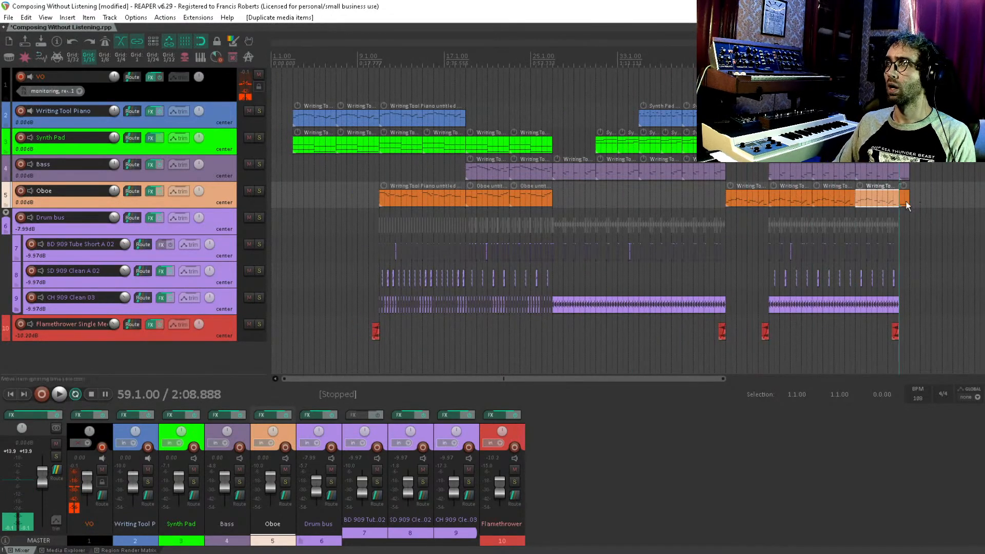
Step: Place the edit cursor at bar 11 and save the project
{"action": "left_click", "coordinate": [381, 225]}
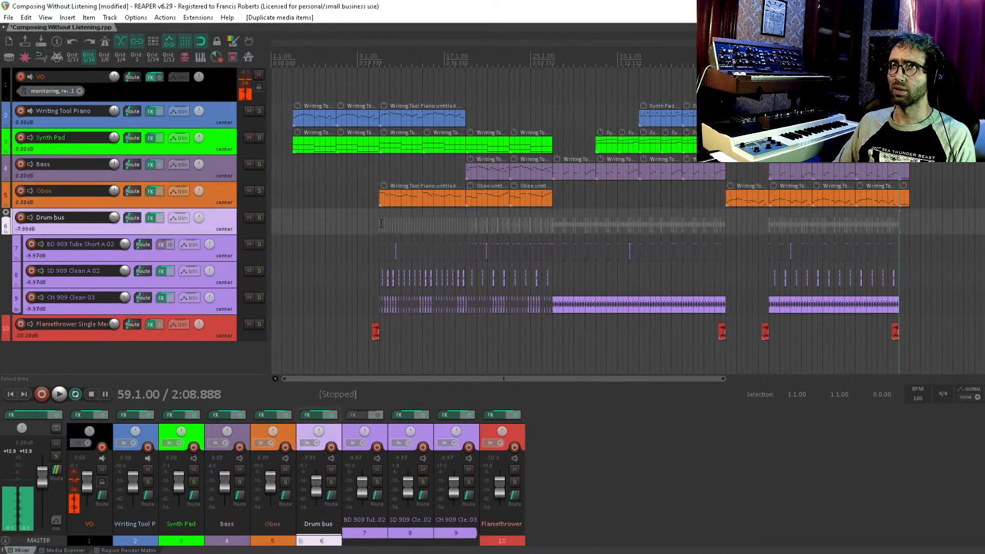
{"action": "scroll", "coordinate": [409, 249], "scroll_direction": "up", "scroll_amount": 2}
{"action": "key", "text": "ctrl+s"}
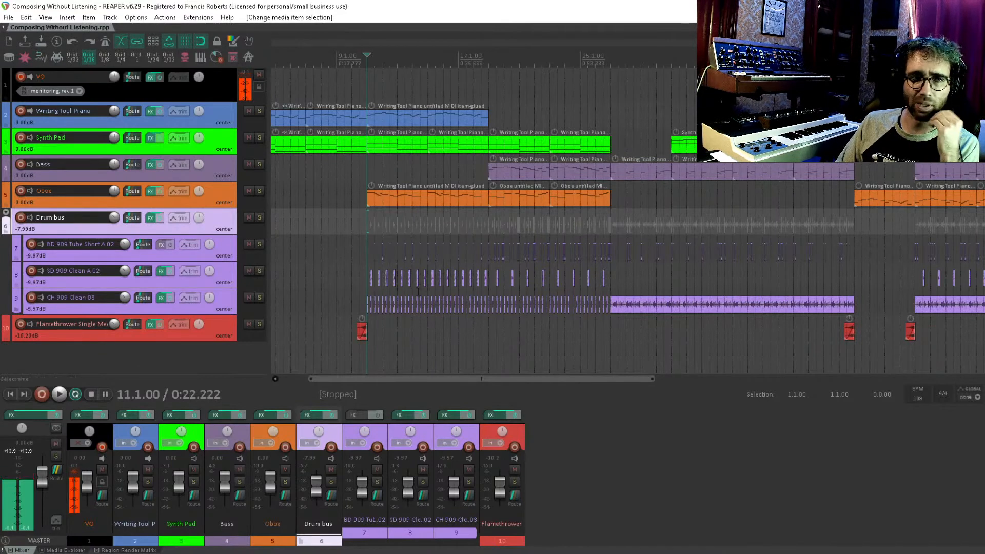
{"action": "scroll", "coordinate": [495, 318], "scroll_direction": "right", "scroll_amount": 4}
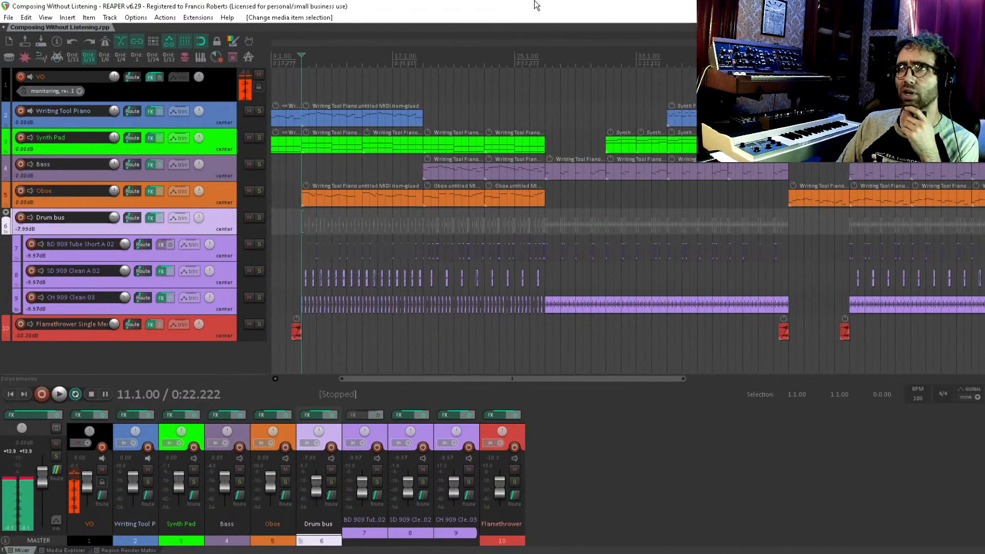
{"action": "scroll", "coordinate": [637, 215], "scroll_direction": "left", "scroll_amount": 1}
{"action": "scroll", "coordinate": [637, 214], "scroll_direction": "right", "scroll_amount": 5}
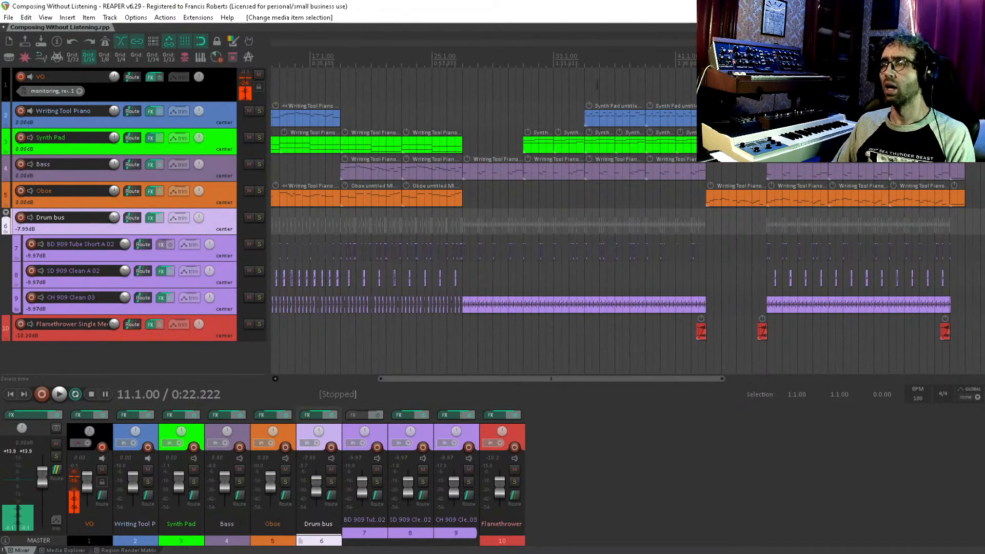
{"action": "scroll", "coordinate": [660, 143], "scroll_direction": "right", "scroll_amount": 8}
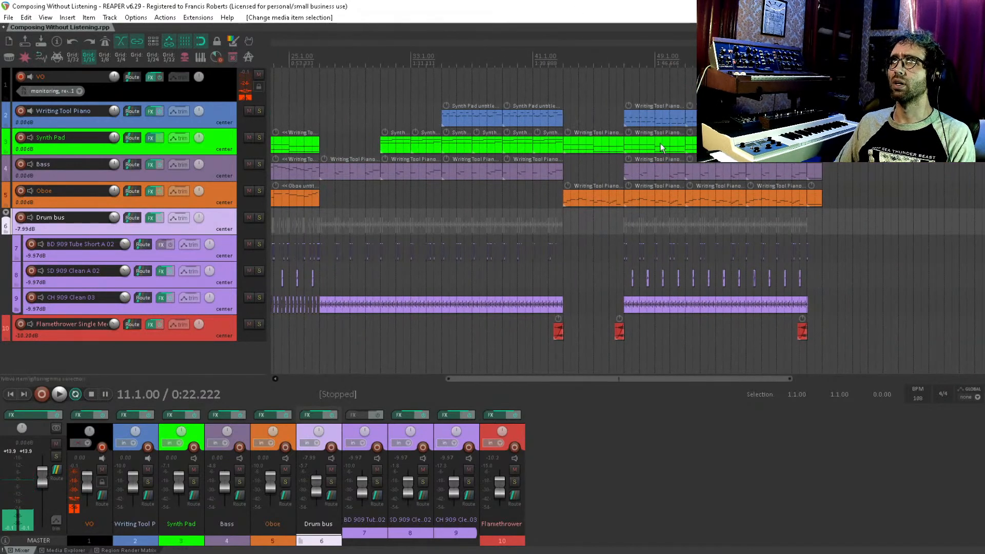
{"action": "scroll", "coordinate": [701, 175], "scroll_direction": "left", "scroll_amount": 5}
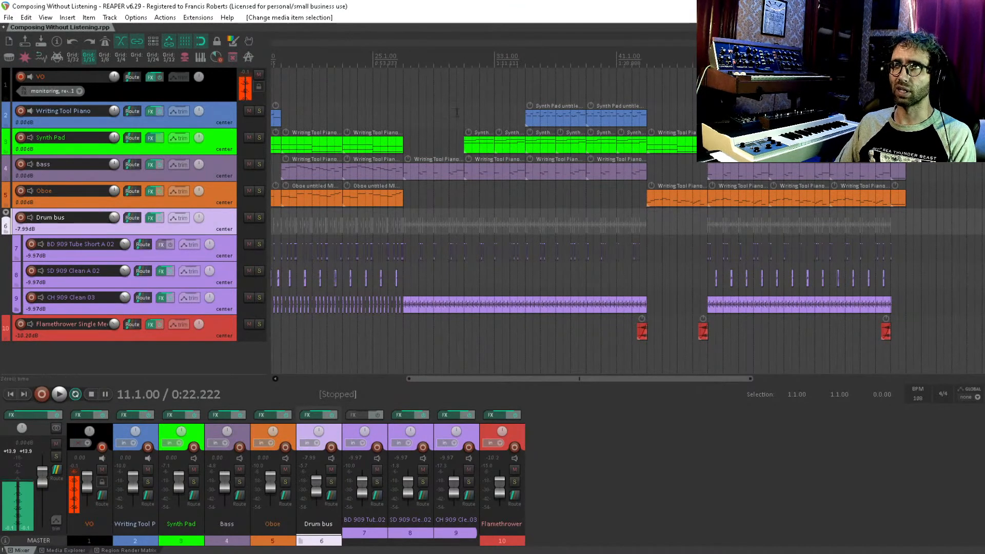
{"action": "scroll", "coordinate": [457, 114], "scroll_direction": "down", "scroll_amount": 4}
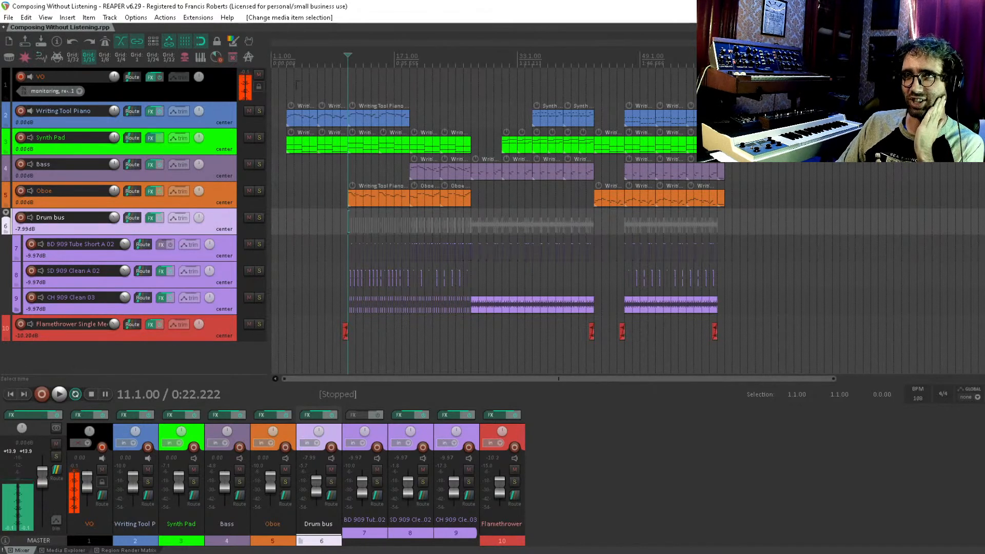
Step: Select all items in the arrangement and move them two bars earlier so the piece starts at bar 1
{"action": "left_click", "coordinate": [292, 83]}
{"action": "scroll", "coordinate": [403, 121], "scroll_direction": "up", "scroll_amount": 3}
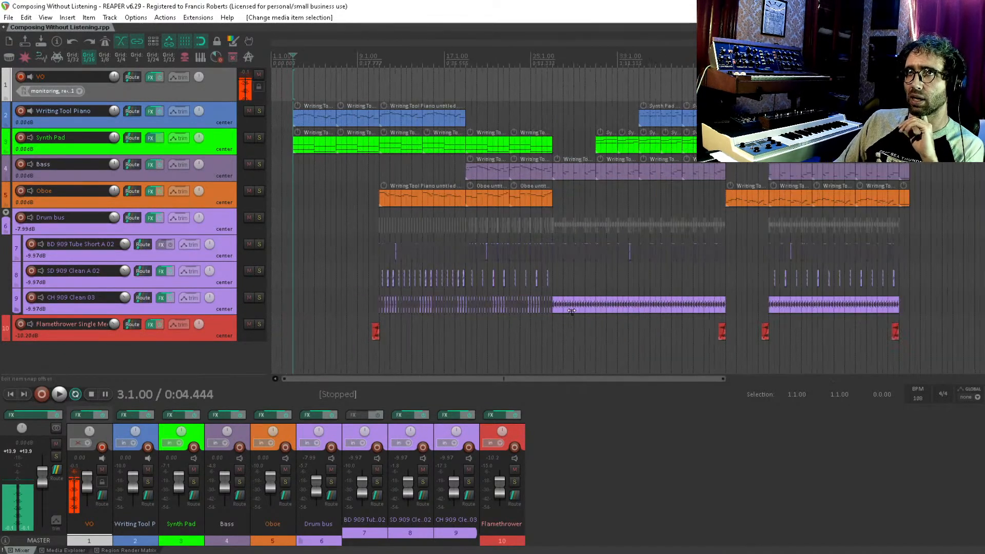
{"action": "left_click_drag", "start_coordinate": [976, 342], "coordinate": [280, 121]}
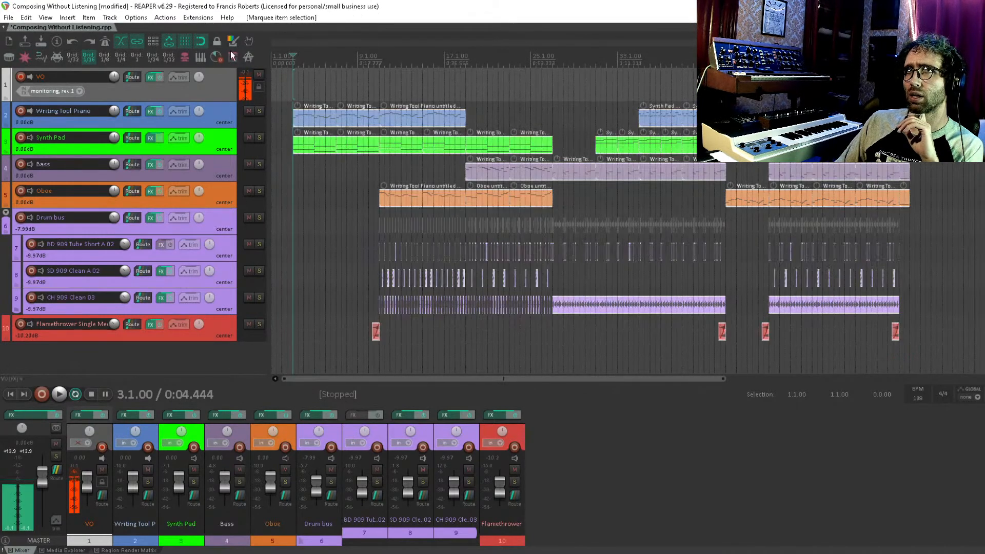
{"action": "scroll", "coordinate": [360, 143], "scroll_direction": "up", "scroll_amount": 5}
{"action": "scroll", "coordinate": [363, 144], "scroll_direction": "up", "scroll_amount": 2}
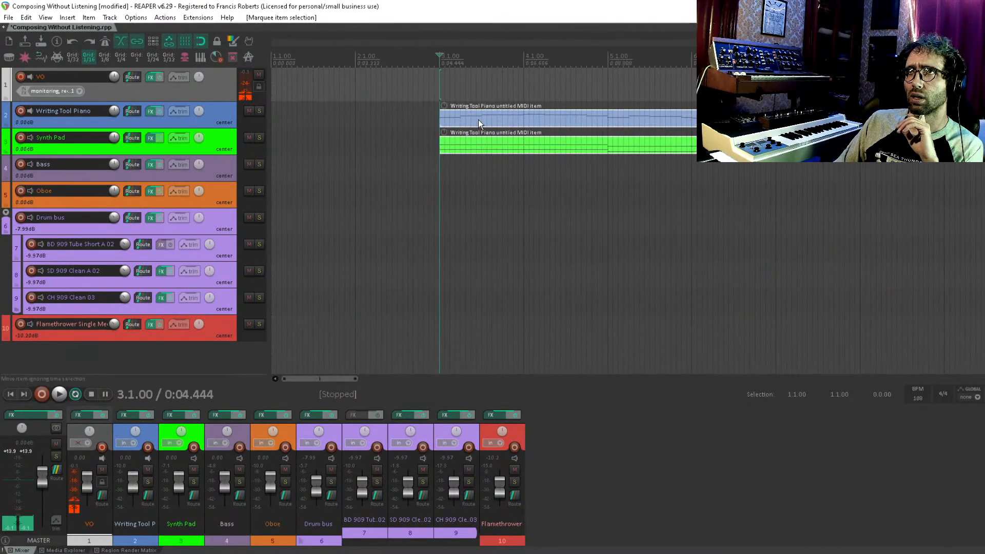
{"action": "scroll", "coordinate": [478, 119], "scroll_direction": "up", "scroll_amount": 2}
{"action": "left_click_drag", "start_coordinate": [560, 122], "coordinate": [306, 118]}
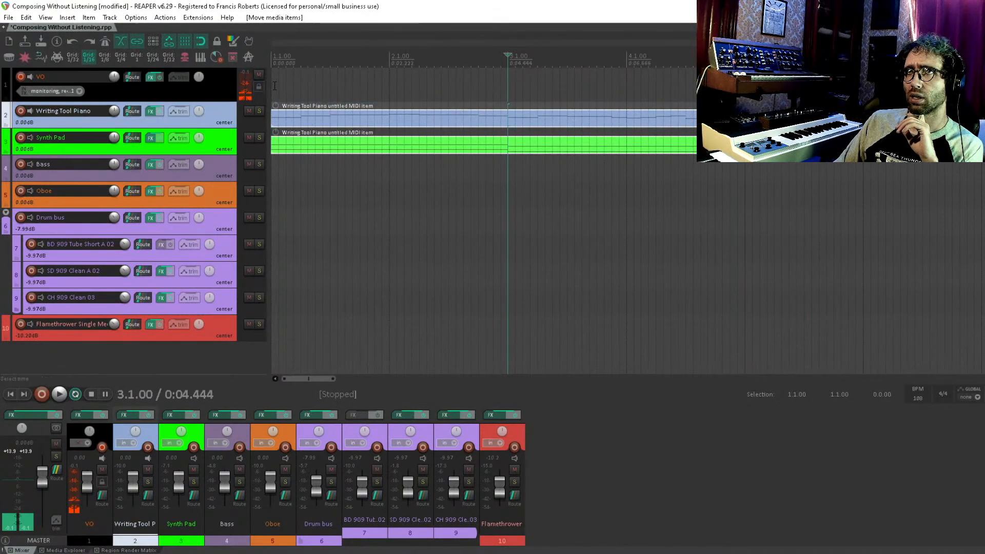
Step: Draw an empty one-bar MIDI item on the CH 909 Clean 03 track from bar 58 to bar 59
{"action": "left_click", "coordinate": [271, 86]}
{"action": "scroll", "coordinate": [383, 147], "scroll_direction": "down", "scroll_amount": 15}
{"action": "left_click", "coordinate": [588, 82]}
{"action": "scroll", "coordinate": [588, 85], "scroll_direction": "up", "scroll_amount": 8}
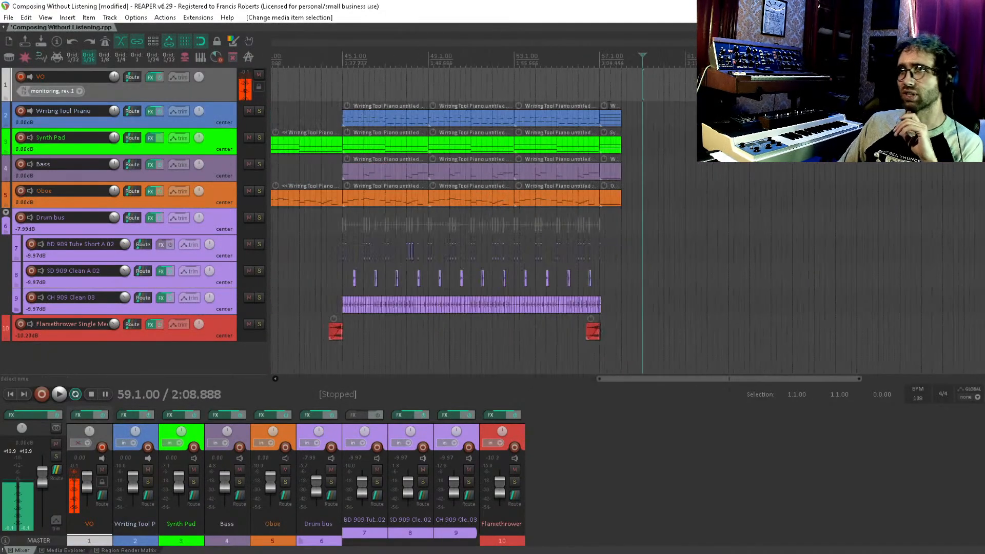
{"action": "left_click", "coordinate": [584, 289]}
{"action": "scroll", "coordinate": [630, 209], "scroll_direction": "up", "scroll_amount": 3}
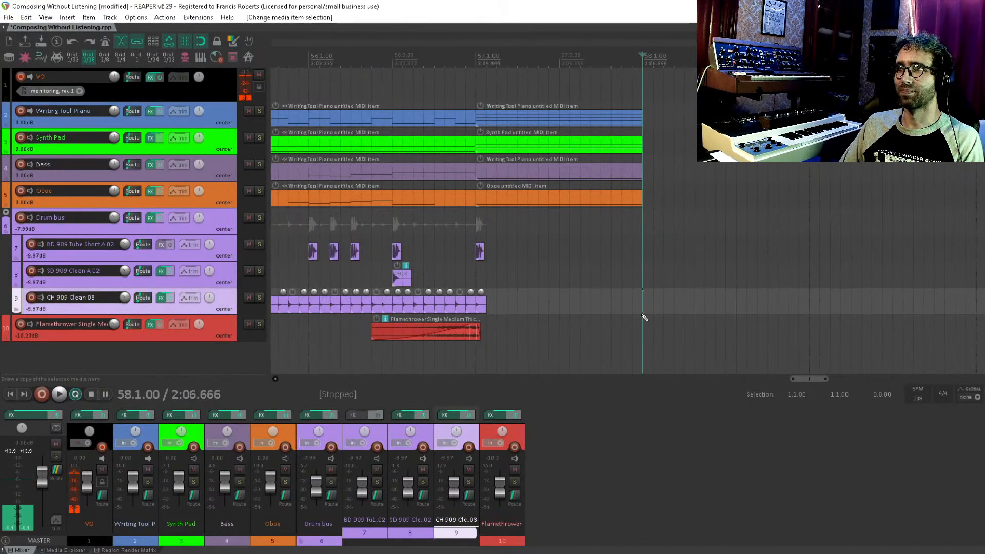
{"action": "mouse_move", "coordinate": [644, 318]}
{"action": "left_mouse_down"}
{"action": "mouse_move", "coordinate": [817, 307]}
{"action": "mouse_move", "coordinate": [809, 306]}
{"action": "left_mouse_up"}
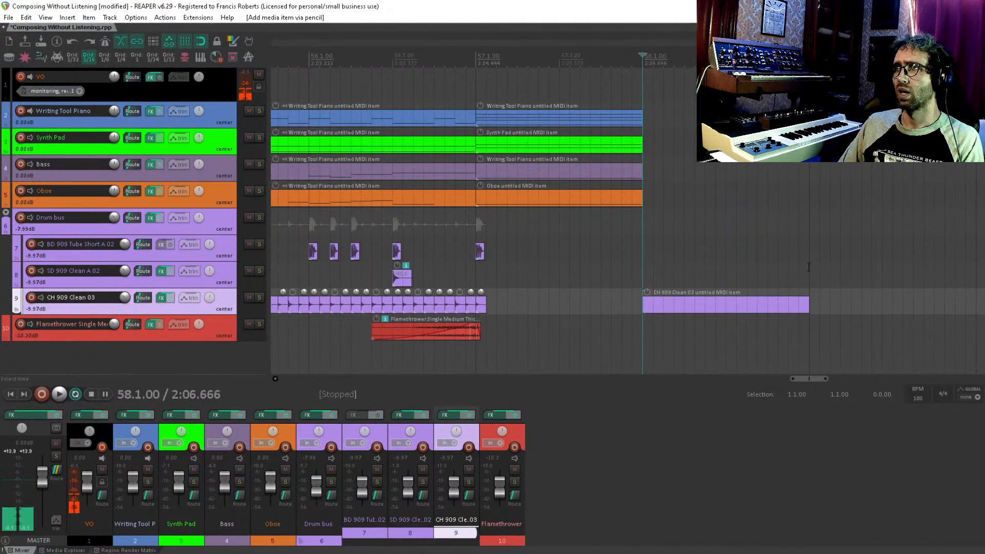
{"action": "left_click", "coordinate": [809, 268]}
{"action": "scroll", "coordinate": [809, 267], "scroll_direction": "down", "scroll_amount": 5}
{"action": "scroll", "coordinate": [345, 356], "scroll_direction": "left", "scroll_amount": 4}
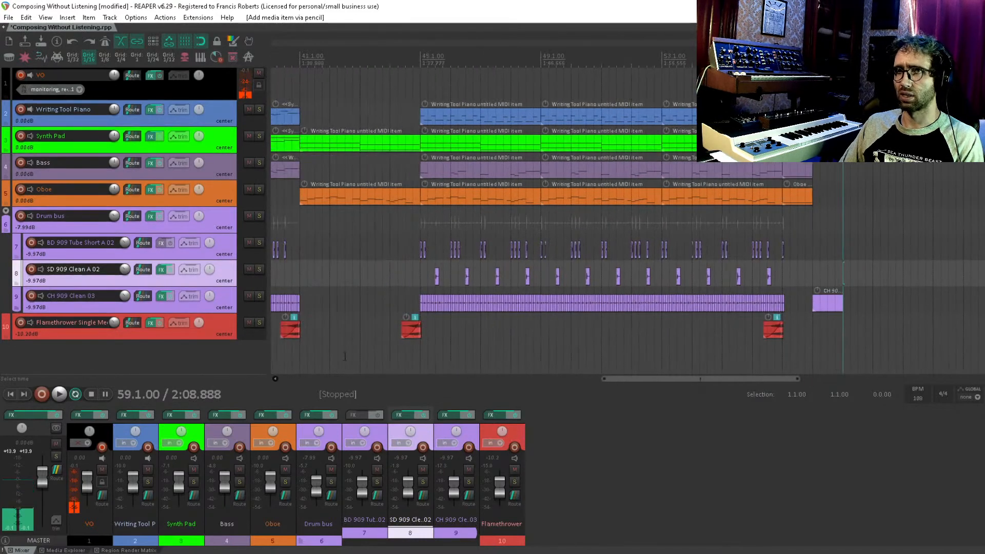
Step: Add Ozone 9 to the master effects chain between the PuigTec EQP1A and the Master Limiter
{"action": "left_click", "coordinate": [32, 416]}
{"action": "left_click", "coordinate": [119, 293]}
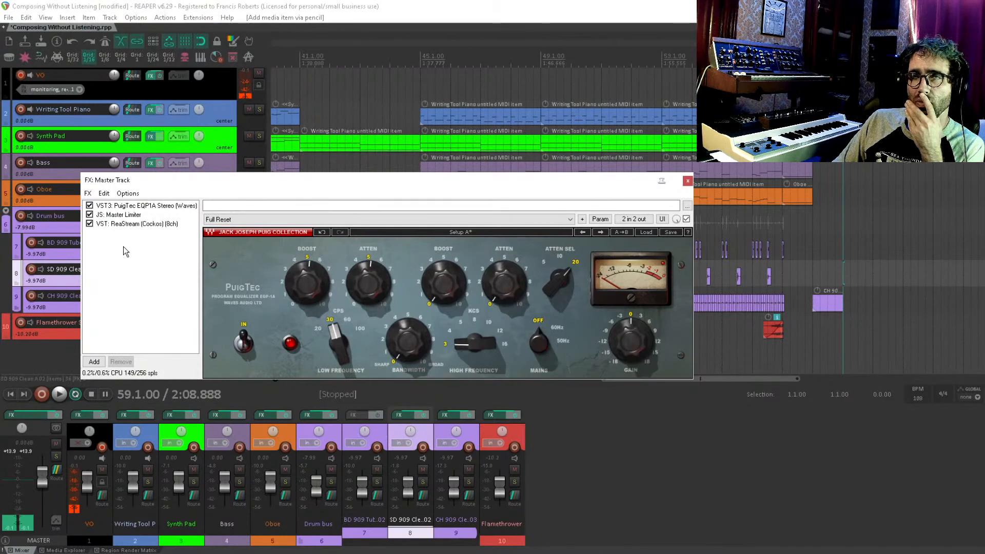
{"action": "double_click", "coordinate": [118, 275]}
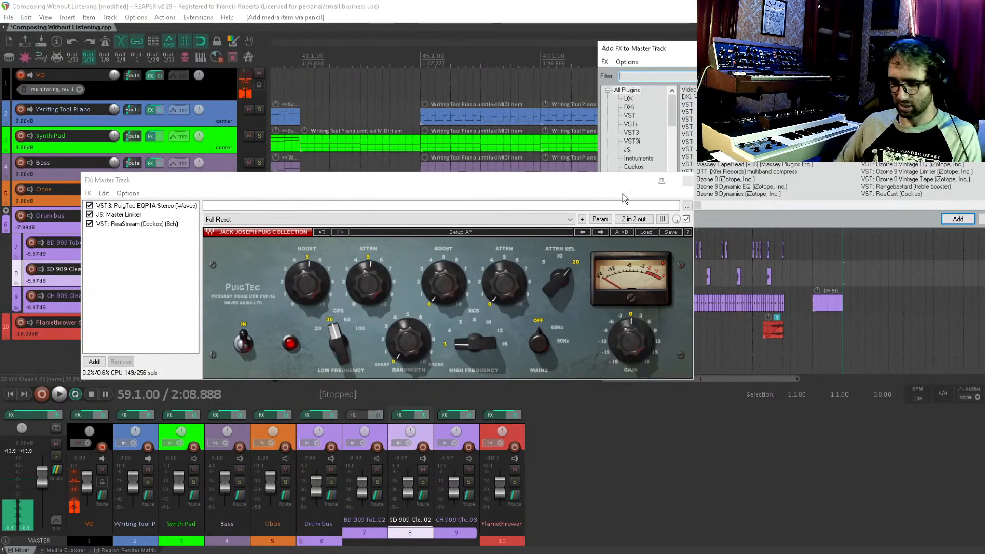
{"action": "type", "text": "ozo"}
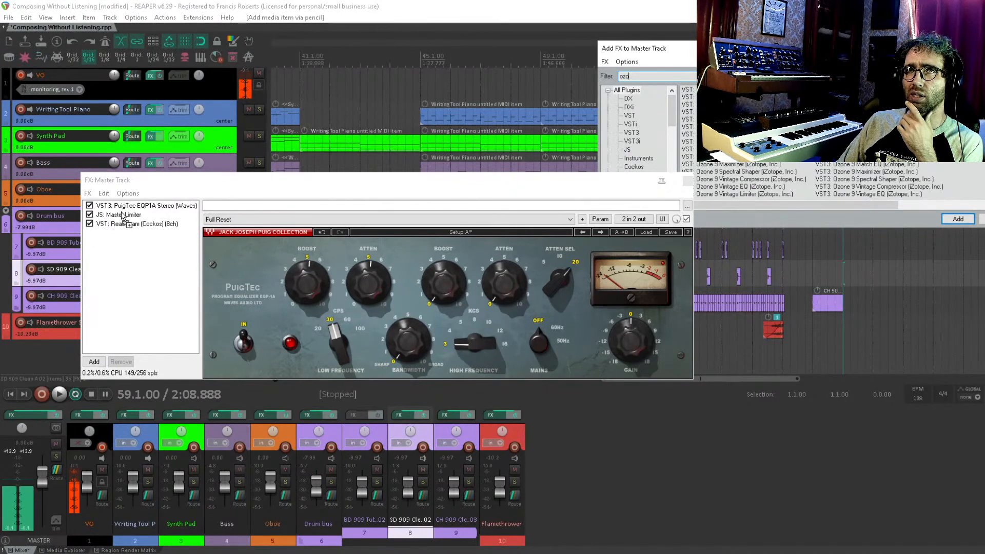
{"action": "left_click_drag", "start_coordinate": [122, 213], "coordinate": [124, 215]}
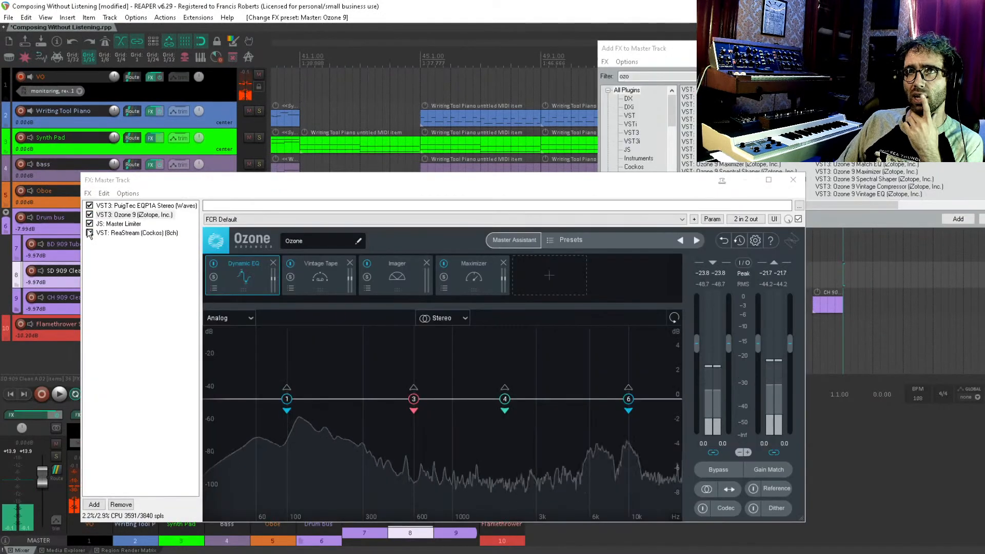
Step: Switch ReaStream off and back on in the master effects chain, and bypass the Master Limiter
{"action": "left_click", "coordinate": [89, 231]}
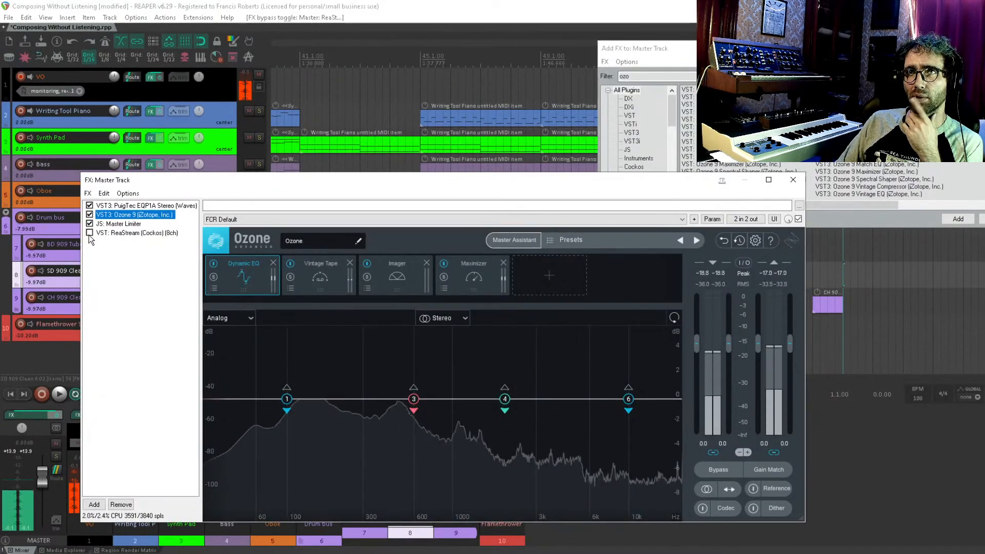
{"action": "left_click", "coordinate": [90, 233]}
{"action": "left_click", "coordinate": [89, 223]}
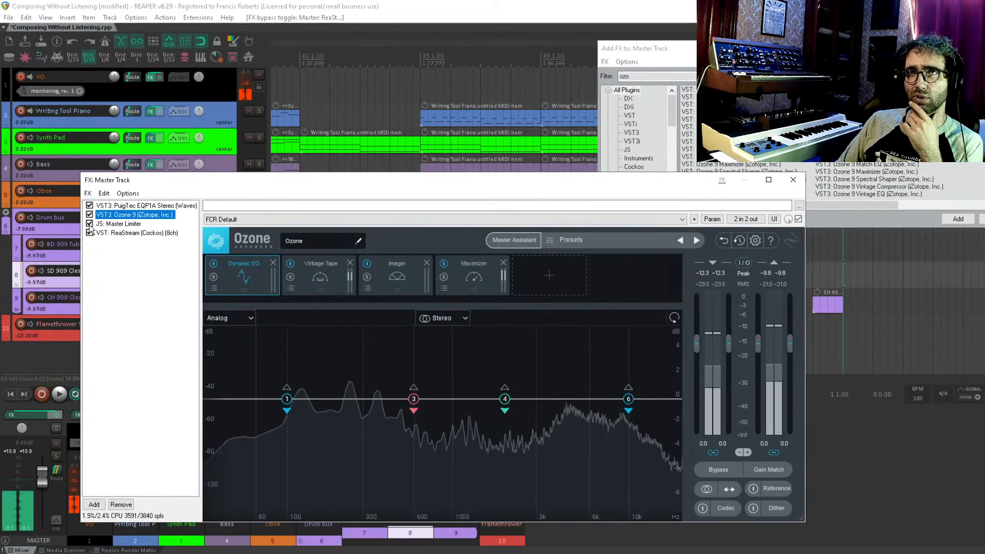
{"action": "left_click", "coordinate": [123, 329]}
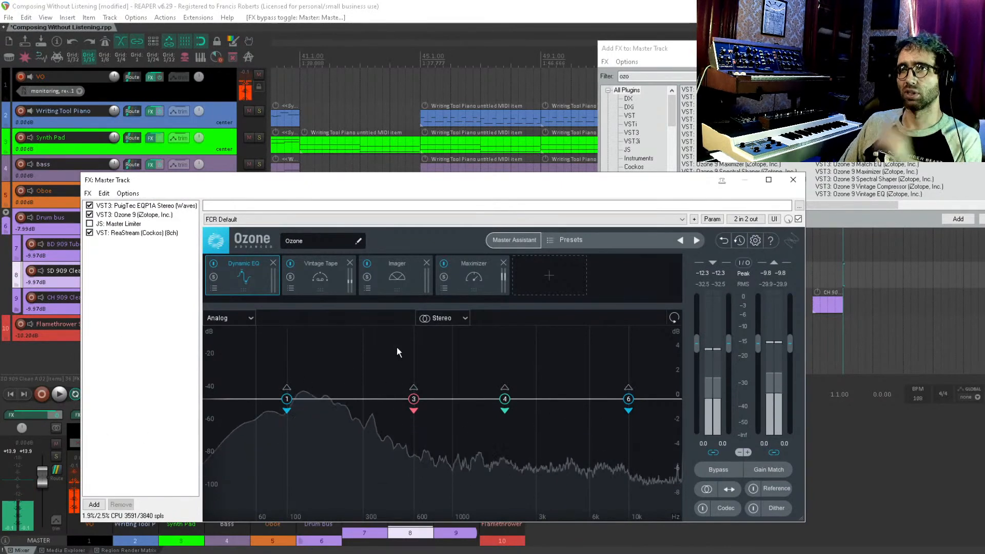
Step: Change band 1 of Ozone's Dynamic EQ to a Band Shelf at 58 Hz with -1.4 dB gain and a Q of 0.3
{"action": "left_click", "coordinate": [481, 286]}
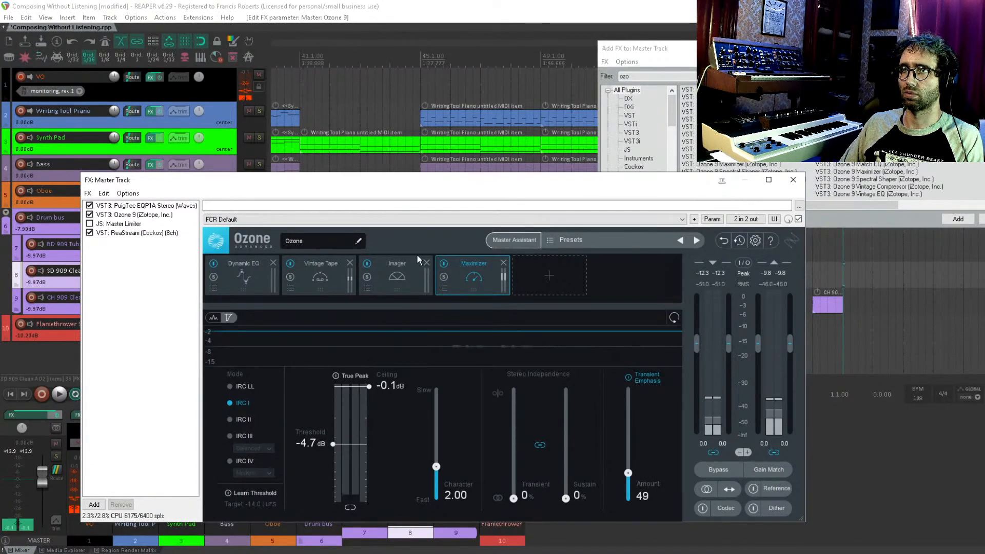
{"action": "left_click", "coordinate": [402, 281]}
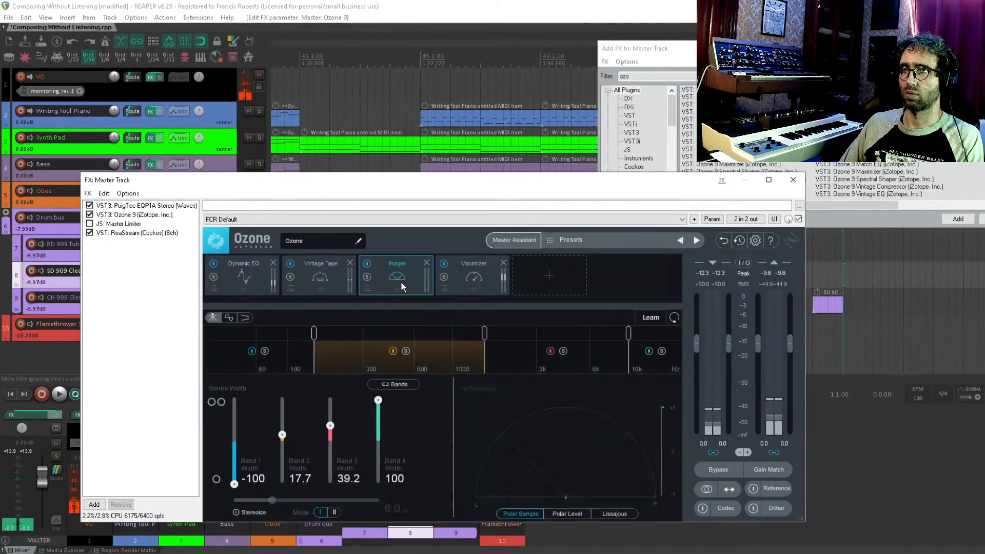
{"action": "left_click", "coordinate": [238, 285]}
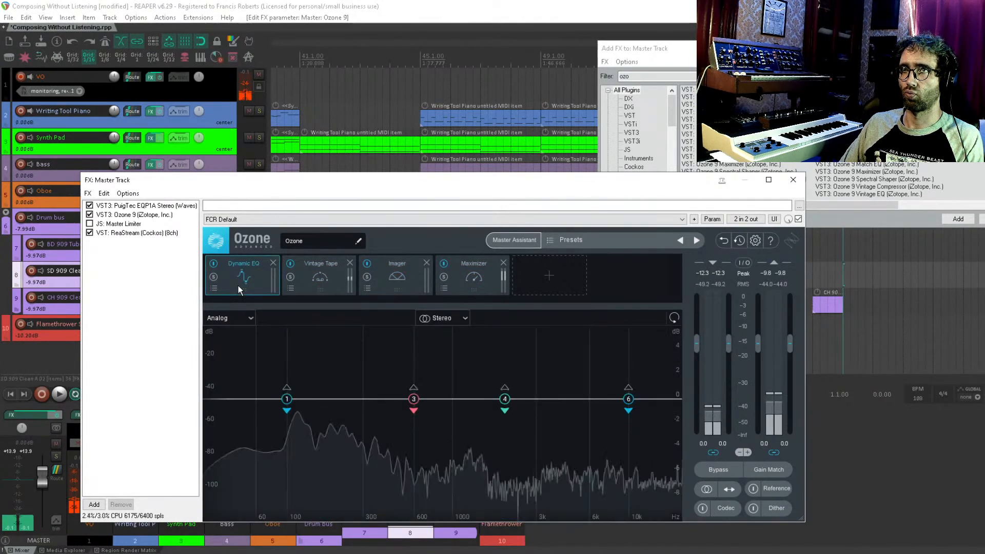
{"action": "left_click", "coordinate": [286, 400]}
{"action": "left_click", "coordinate": [264, 346]}
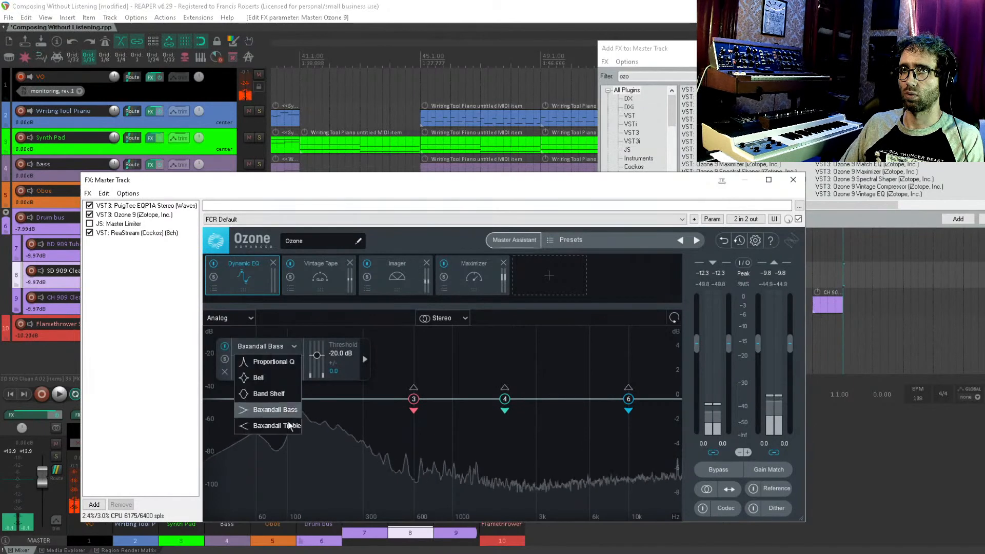
{"action": "left_click", "coordinate": [279, 409]}
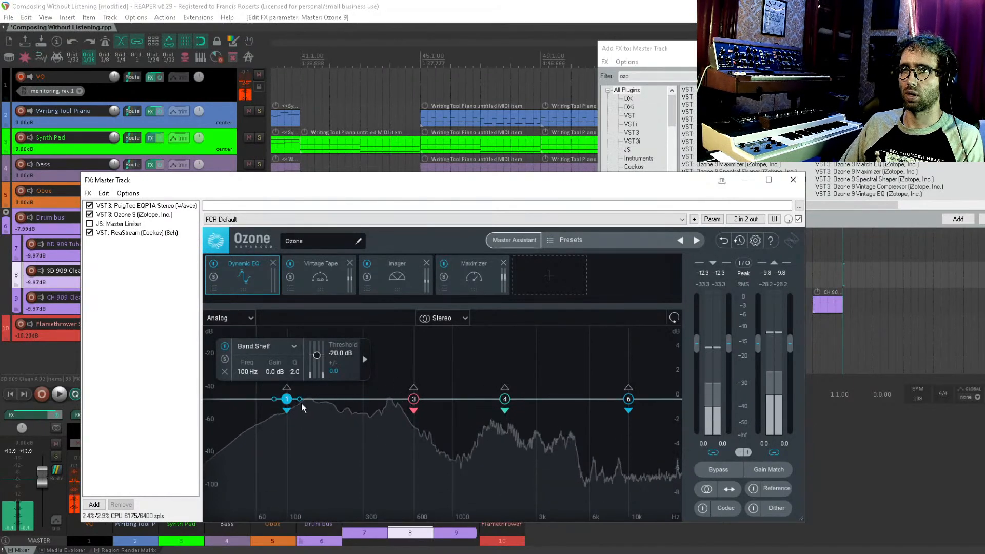
{"action": "scroll", "coordinate": [286, 400], "scroll_direction": "down", "scroll_amount": 5}
{"action": "left_click_drag", "start_coordinate": [280, 400], "coordinate": [254, 422]}
{"action": "scroll", "coordinate": [438, 118], "scroll_direction": "down", "scroll_amount": 3}
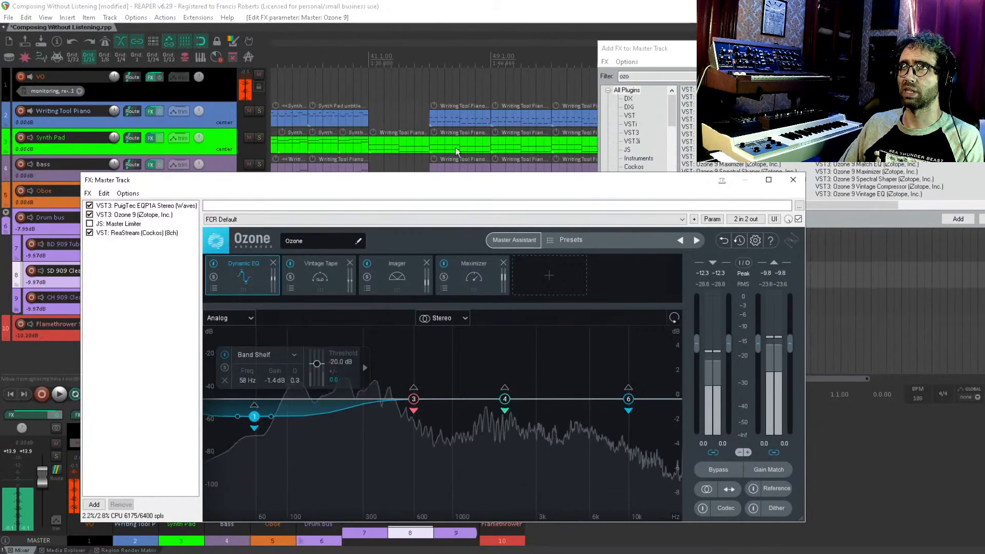
Step: Play from bar 45 and set Ozone's Dynamic EQ band 6 to 16006 Hz at 2.3 dB and band 3 to 600 Hz at 1.5 dB
{"action": "left_click", "coordinate": [430, 71]}
{"action": "key", "text": "space"}
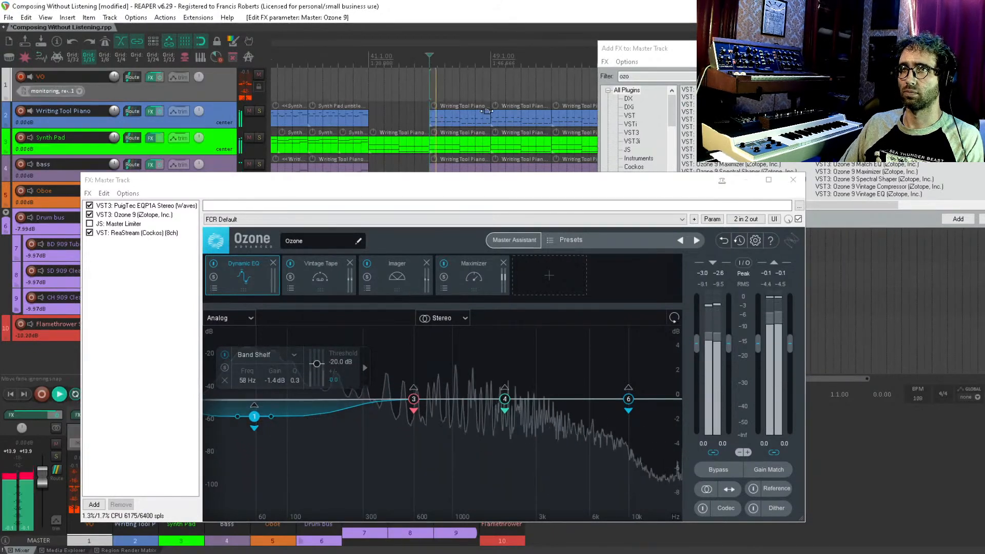
{"action": "left_click_drag", "start_coordinate": [482, 92], "coordinate": [439, 91]}
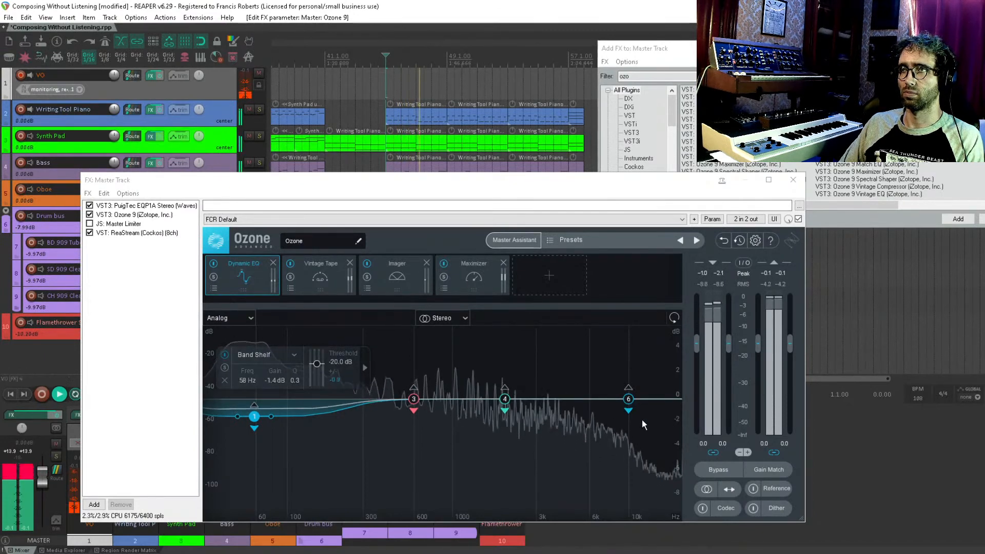
{"action": "left_click_drag", "start_coordinate": [629, 399], "coordinate": [667, 375]}
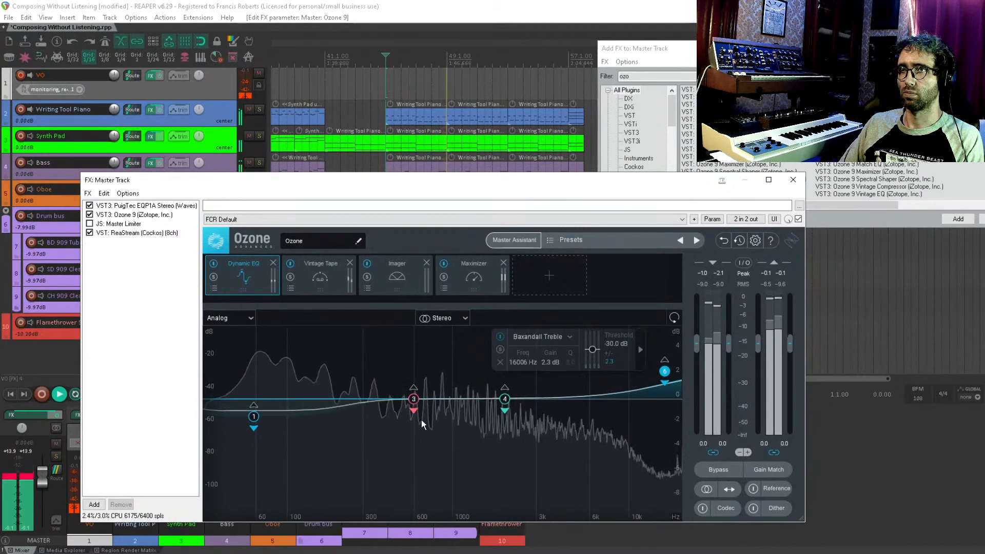
{"action": "left_click_drag", "start_coordinate": [415, 402], "coordinate": [417, 386]}
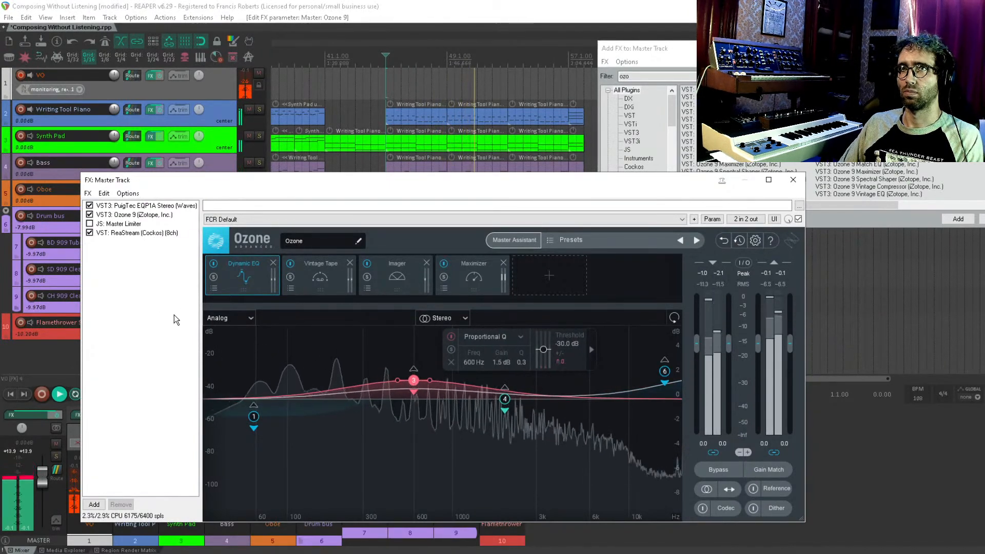
{"action": "key", "text": "Escape"}
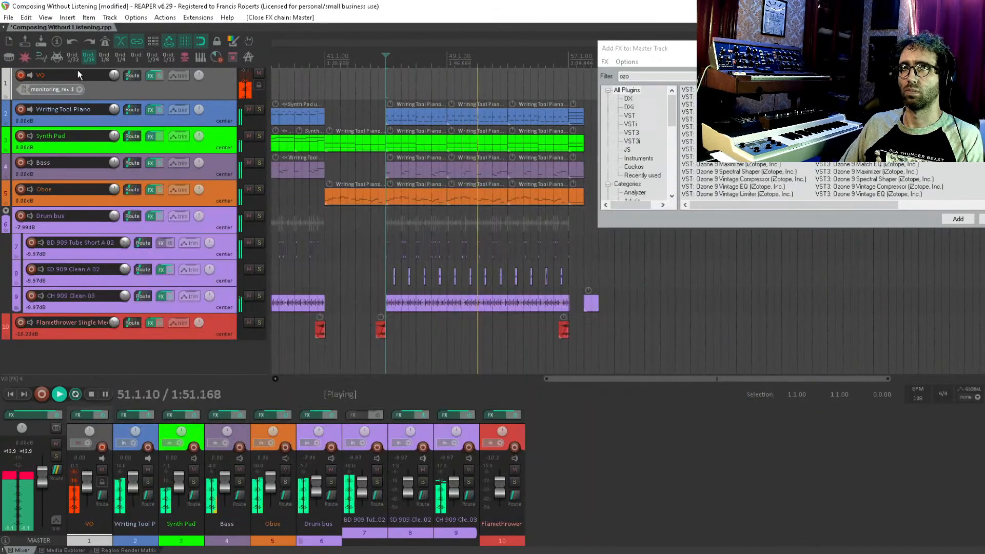
Step: Boost band 3 slightly in the Synth Pad track's ReaEQ and adjust its bandwidth
{"action": "left_click", "coordinate": [150, 136]}
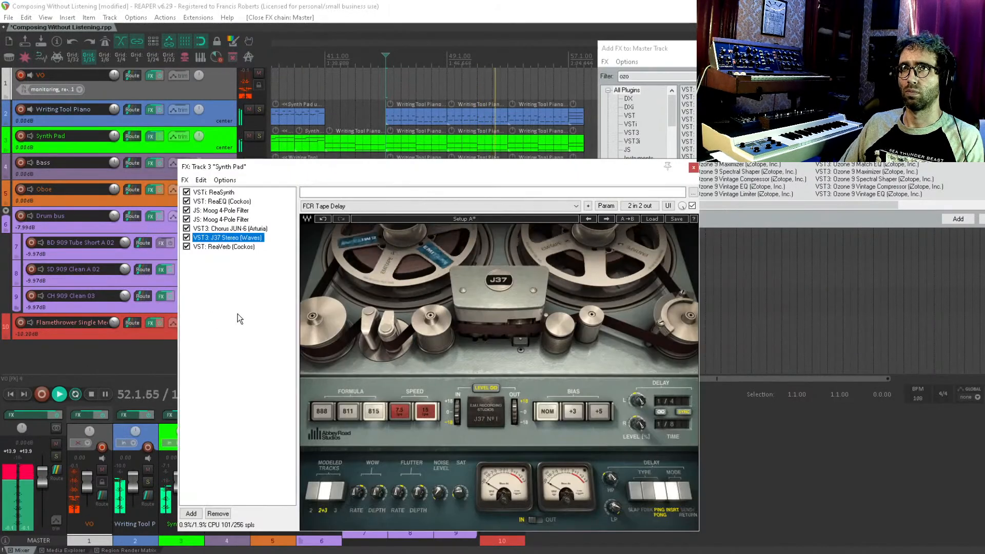
{"action": "left_click", "coordinate": [221, 201]}
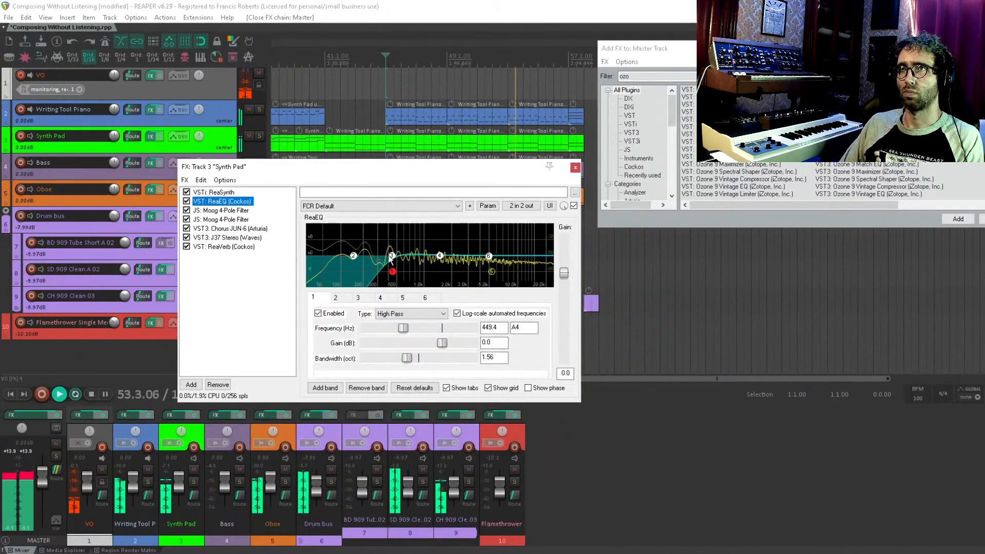
{"action": "mouse_move", "coordinate": [391, 255]}
{"action": "left_mouse_down"}
{"action": "mouse_move", "coordinate": [397, 236]}
{"action": "mouse_move", "coordinate": [398, 245]}
{"action": "left_mouse_up"}
{"action": "scroll", "coordinate": [397, 237], "scroll_direction": "up", "scroll_amount": 10}
{"action": "key", "text": "Escape"}
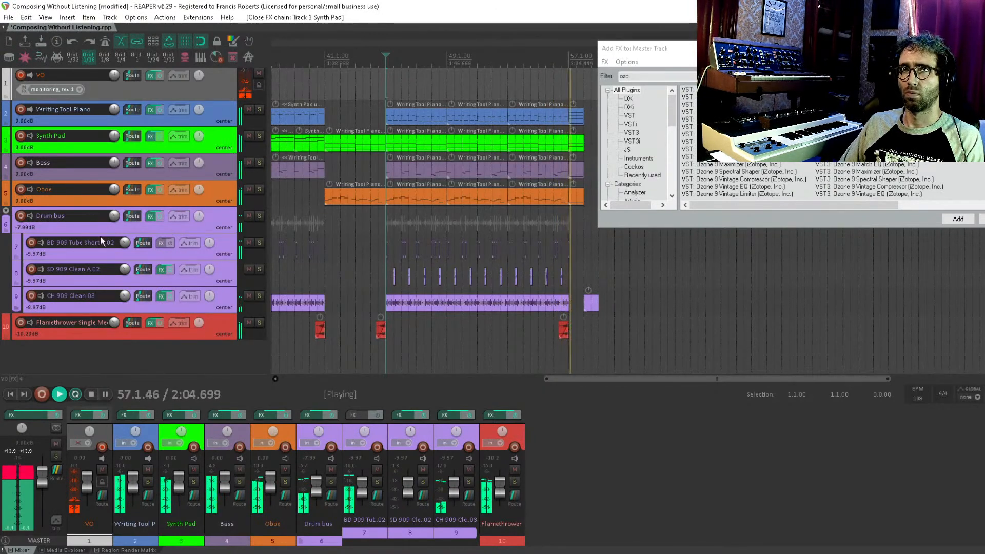
Step: Set the Drum bus ReaEQ low pass to 8306.9 Hz, band 3 to 1026.9 Hz at 0.6 dB, and the 5000 Hz high shelf to 1.2 dB
{"action": "left_click", "coordinate": [394, 354]}
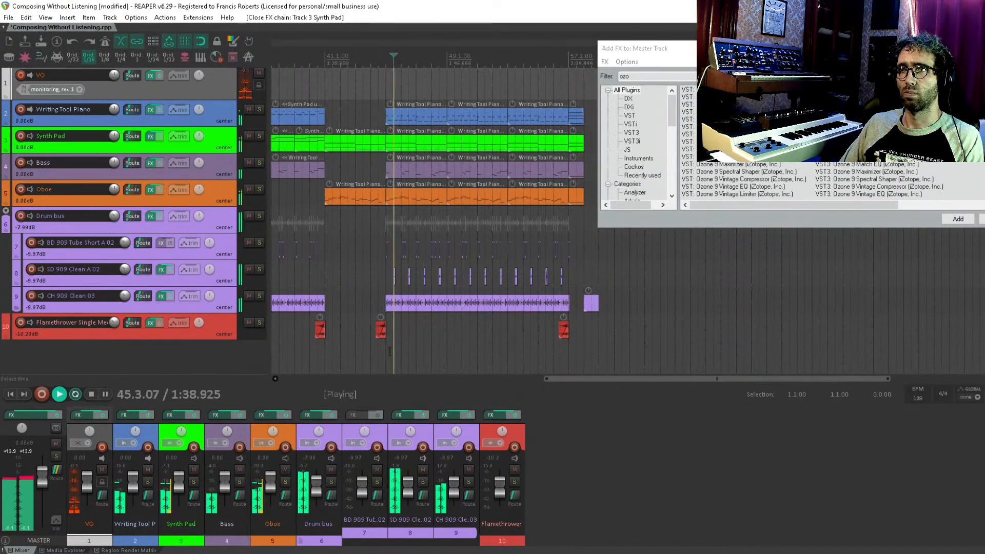
{"action": "left_click", "coordinate": [150, 216]}
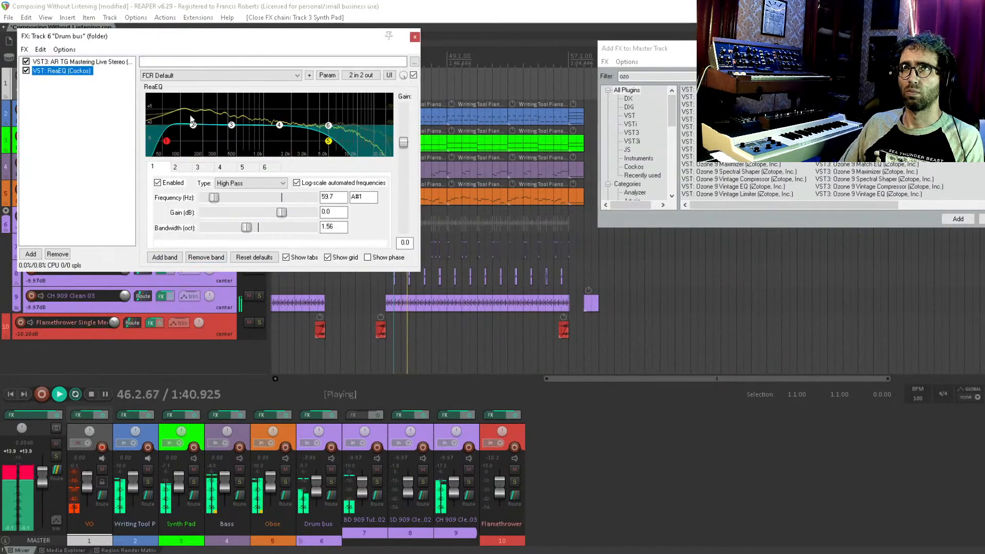
{"action": "left_click_drag", "start_coordinate": [328, 141], "coordinate": [350, 150]}
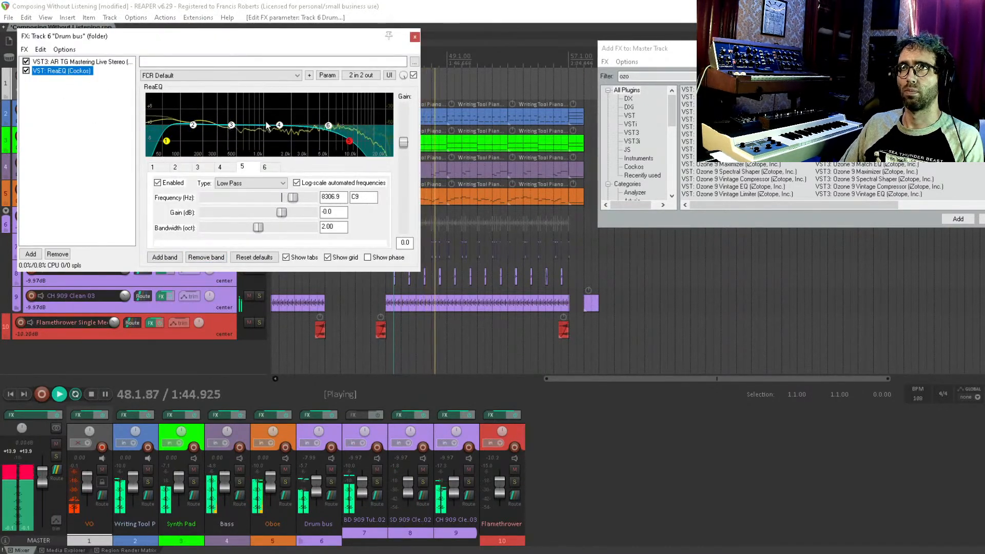
{"action": "left_click_drag", "start_coordinate": [231, 125], "coordinate": [264, 124]}
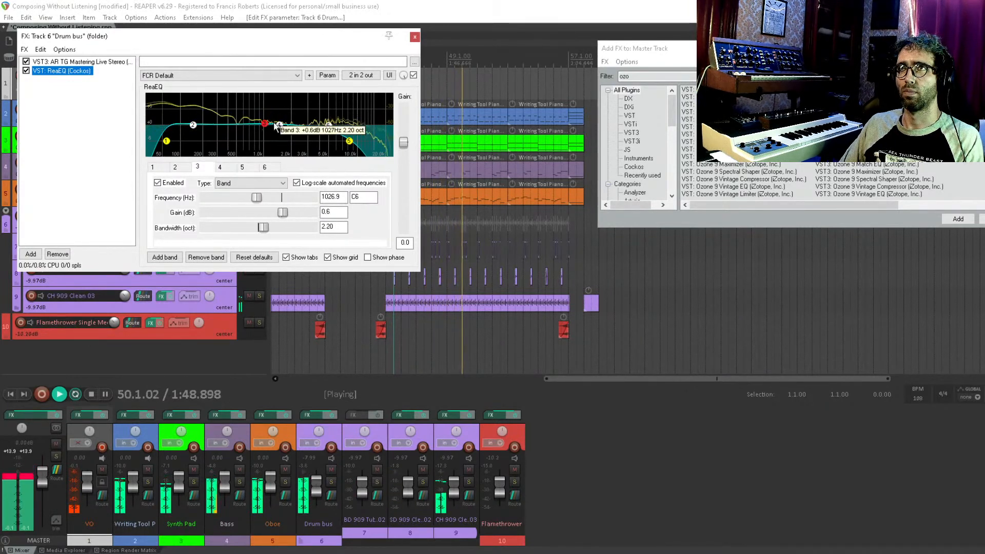
{"action": "mouse_move", "coordinate": [328, 126]}
{"action": "left_mouse_down"}
{"action": "mouse_move", "coordinate": [340, 97]}
{"action": "mouse_move", "coordinate": [329, 122]}
{"action": "left_mouse_up"}
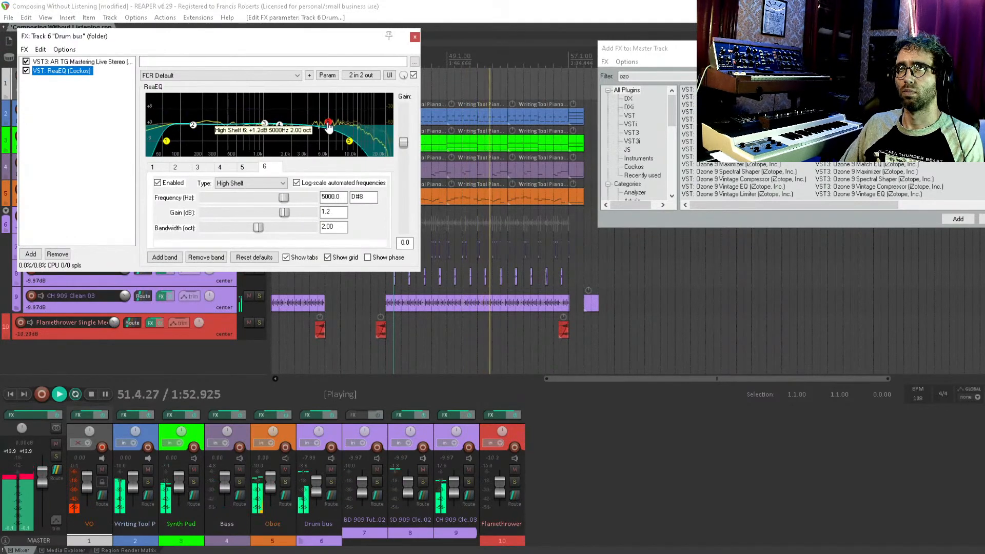
{"action": "left_click", "coordinate": [94, 156]}
{"action": "key", "text": "Escape"}
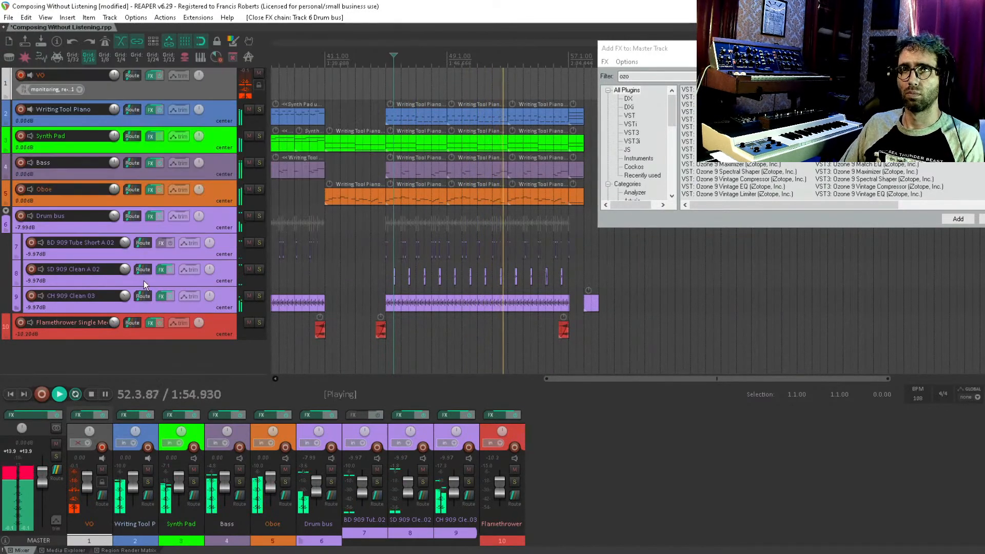
Step: Play from bar 25 and open the effects chain of the CH 909 Clean 03 track
{"action": "scroll", "coordinate": [464, 275], "scroll_direction": "left", "scroll_amount": 8}
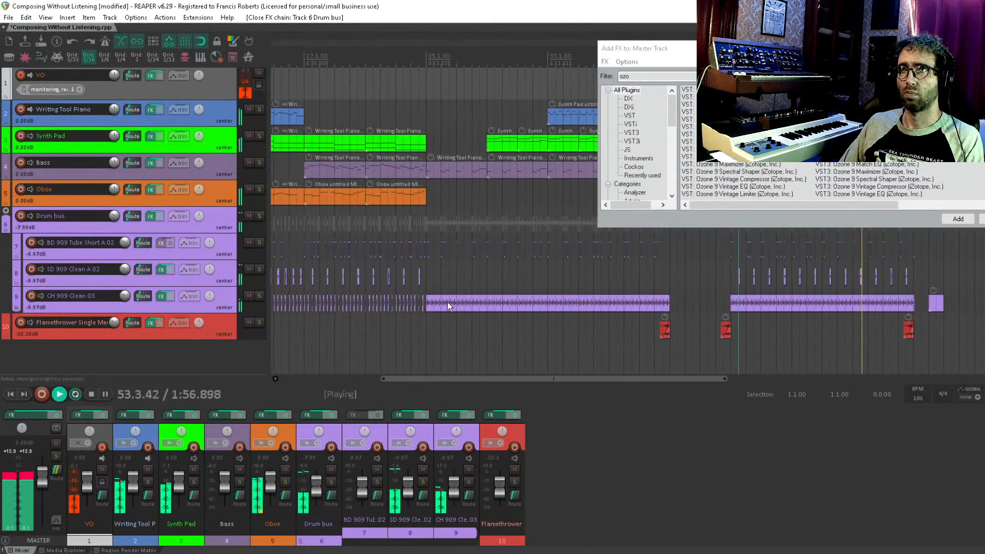
{"action": "left_click", "coordinate": [428, 323]}
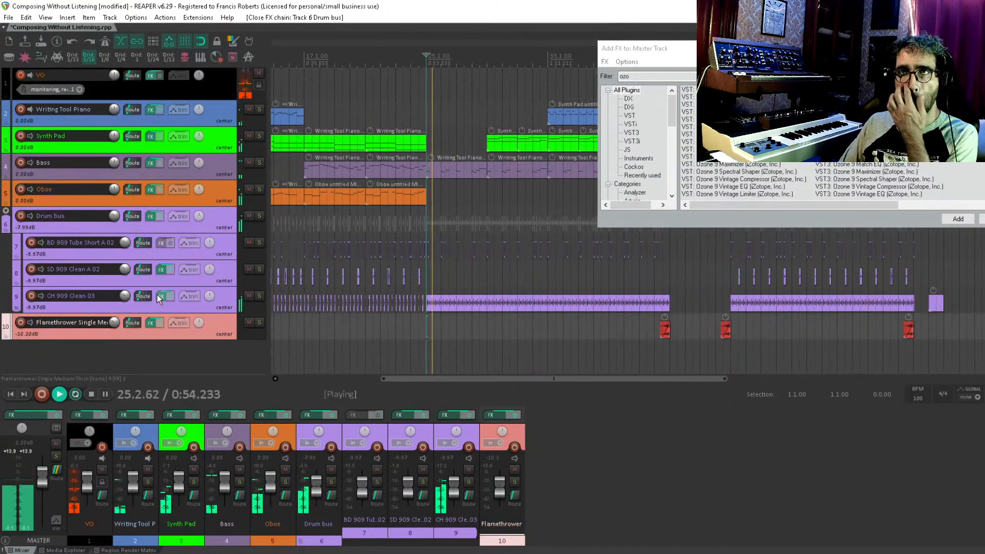
{"action": "left_click", "coordinate": [162, 296]}
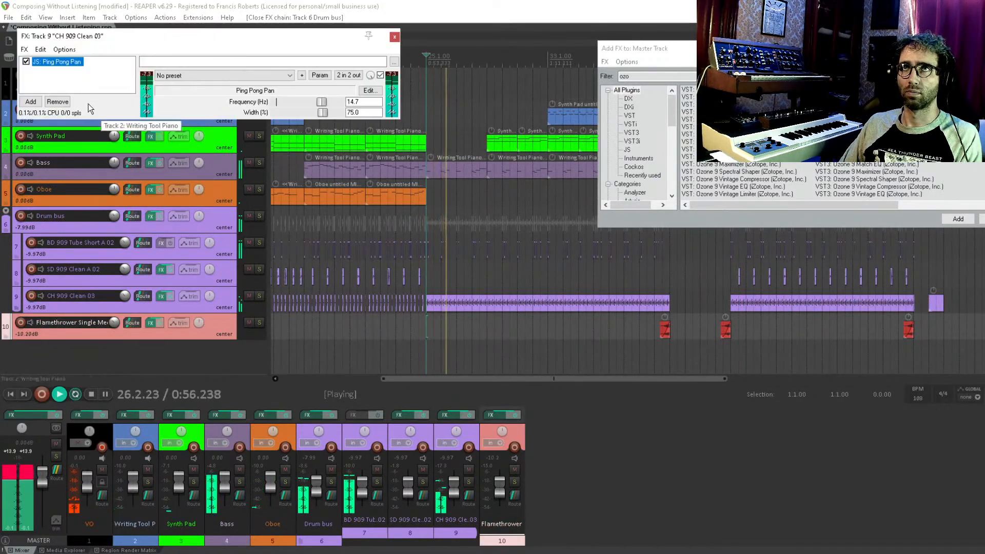
Step: Try ReaVerb after Ping Pong Pan on the CH 909 Clean 03 track with an 8 ms length and -67.3 dB wet level
{"action": "type", "text": "reav"}
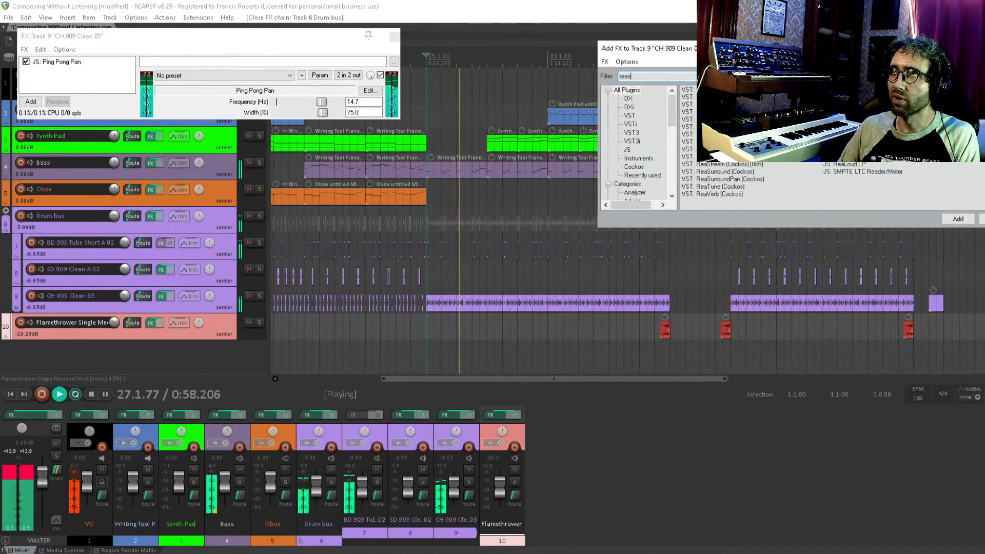
{"action": "key", "text": "Return"}
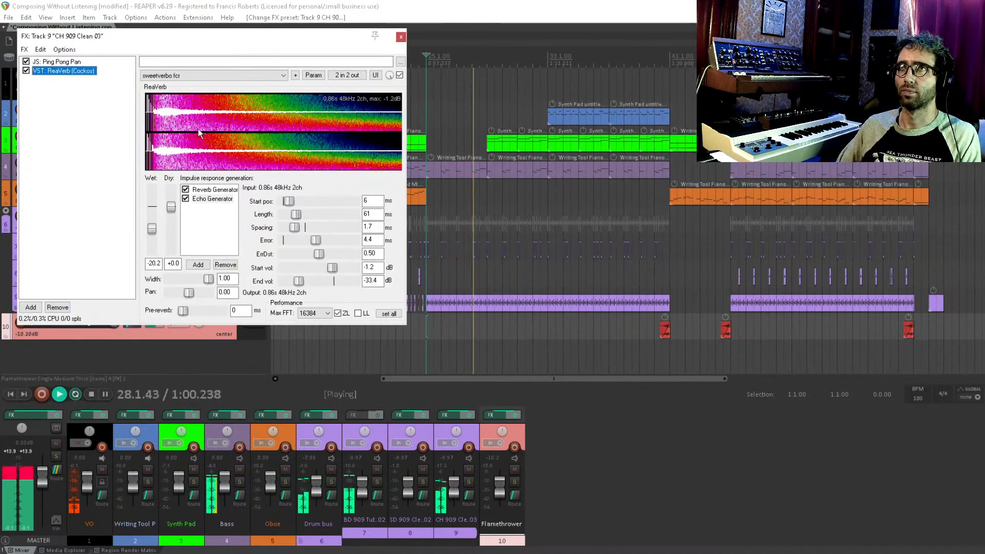
{"action": "left_click_drag", "start_coordinate": [153, 229], "coordinate": [158, 249]}
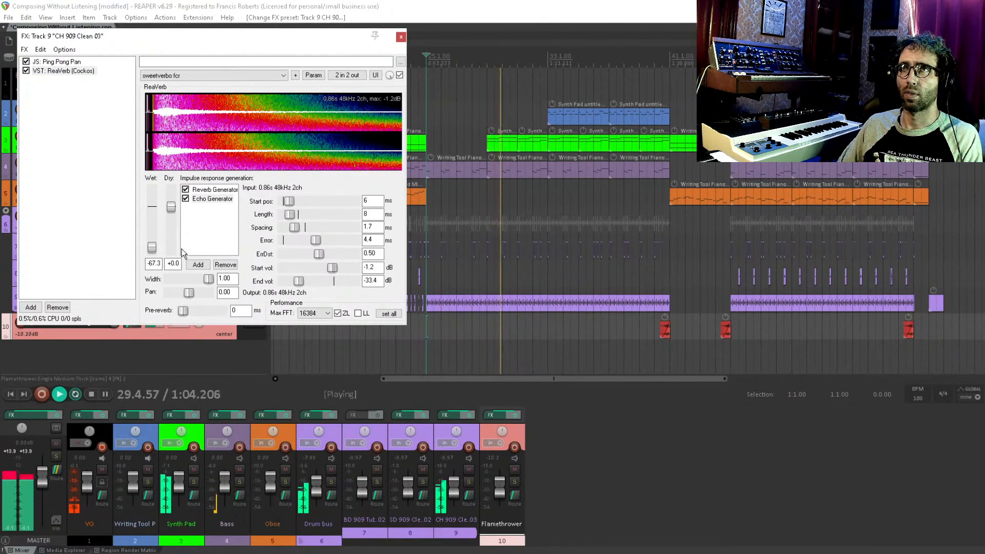
{"action": "left_click", "coordinate": [69, 70]}
{"action": "key", "text": "Delete"}
Step: Add the J37 Stereo tape plugin with the FCR Tape Delay preset after Ping Pong Pan on the CH 909 Clean 03 track
{"action": "double_click", "coordinate": [71, 89]}
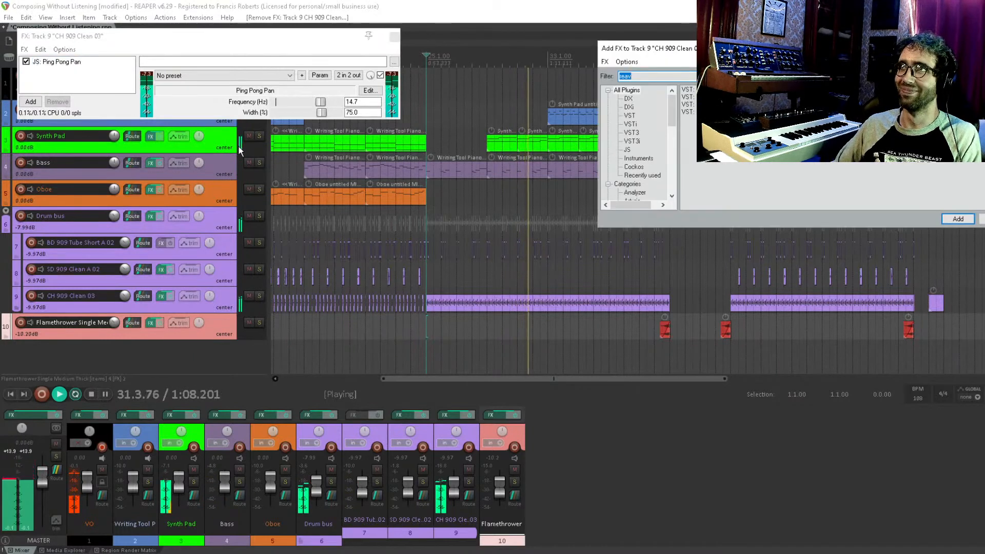
{"action": "key", "text": "Down"}
{"action": "key", "text": "Down"}
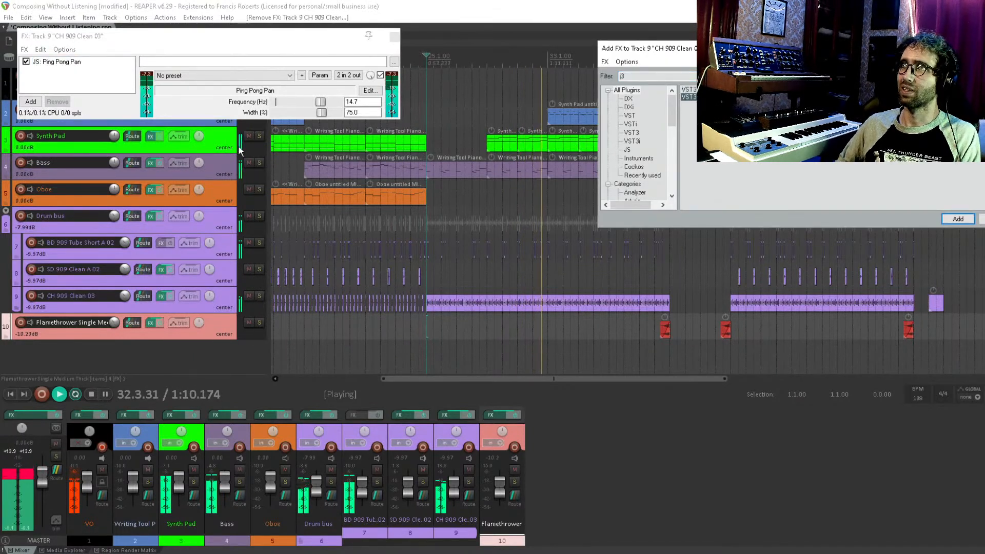
{"action": "key", "text": "Return"}
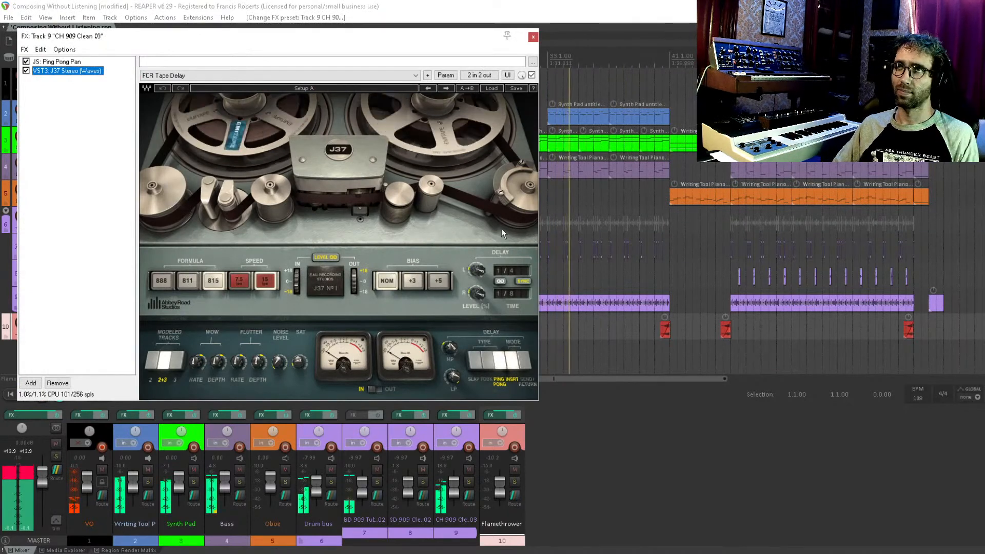
{"action": "left_click", "coordinate": [114, 166]}
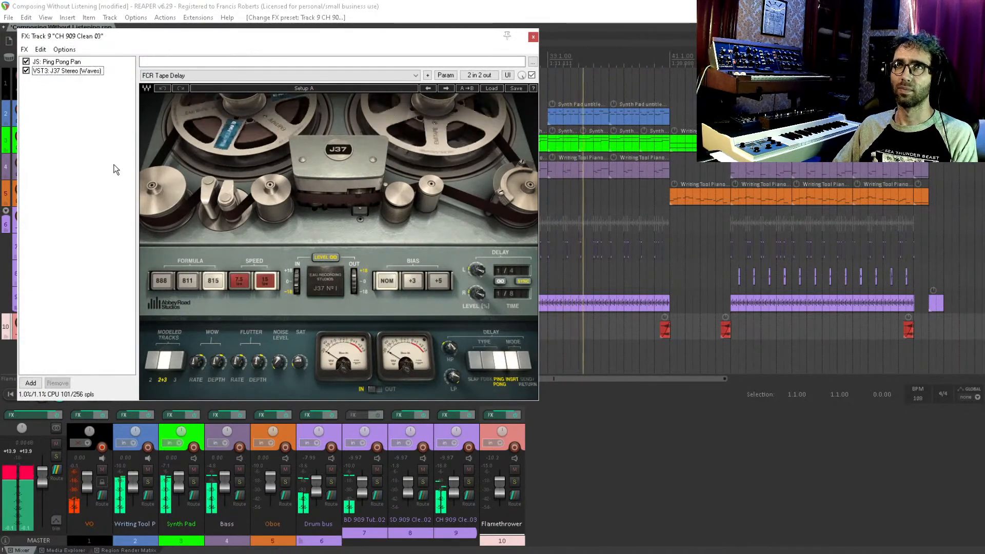
{"action": "key", "text": "Escape"}
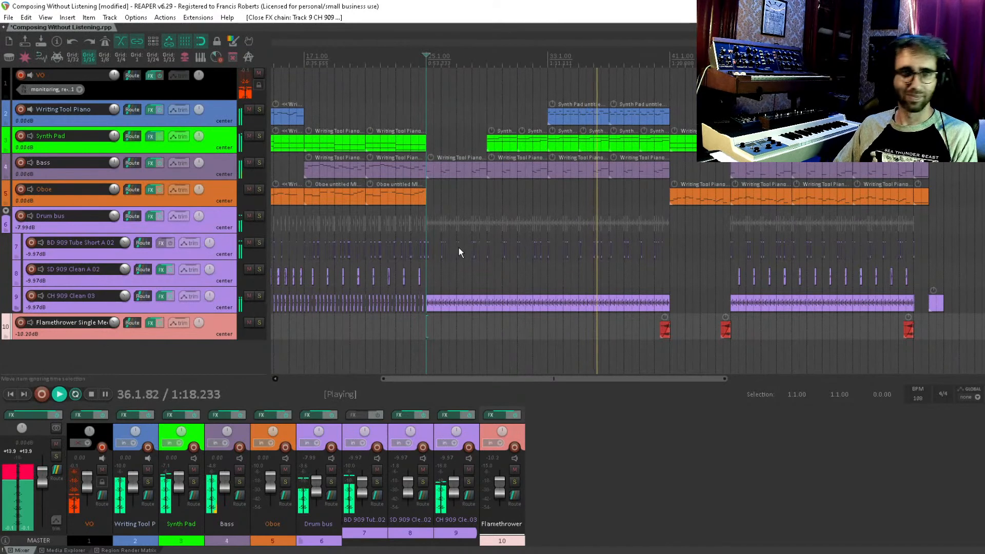
Step: Raise the Flamethrower track's volume to about -6 dB
{"action": "scroll", "coordinate": [460, 248], "scroll_direction": "down", "scroll_amount": 3}
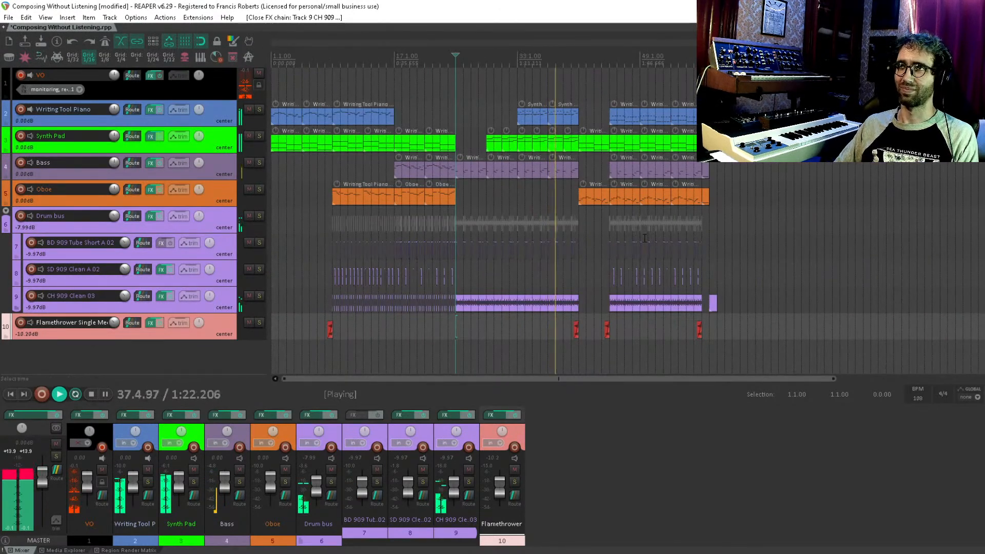
{"action": "left_click_drag", "start_coordinate": [720, 268], "coordinate": [721, 270]}
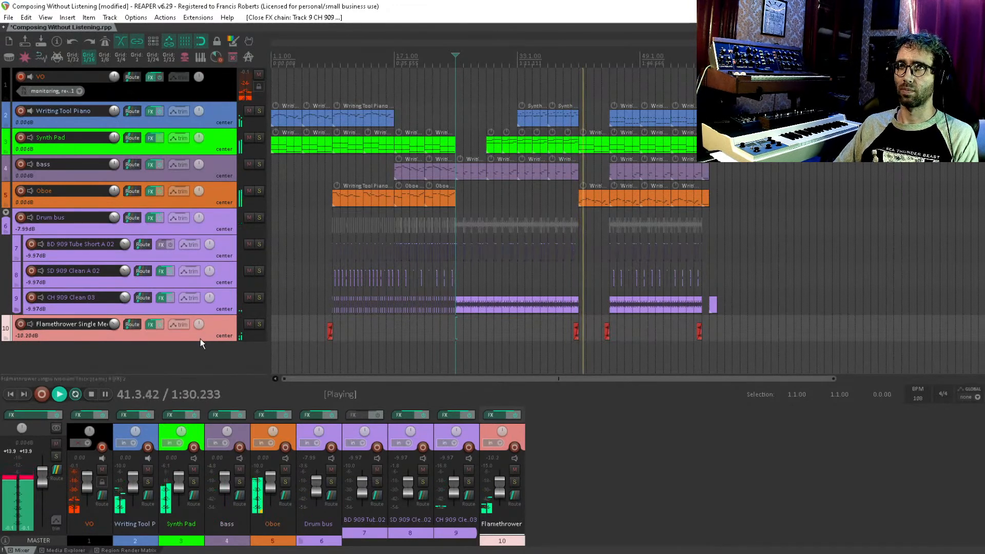
{"action": "left_click_drag", "start_coordinate": [112, 323], "coordinate": [111, 319]}
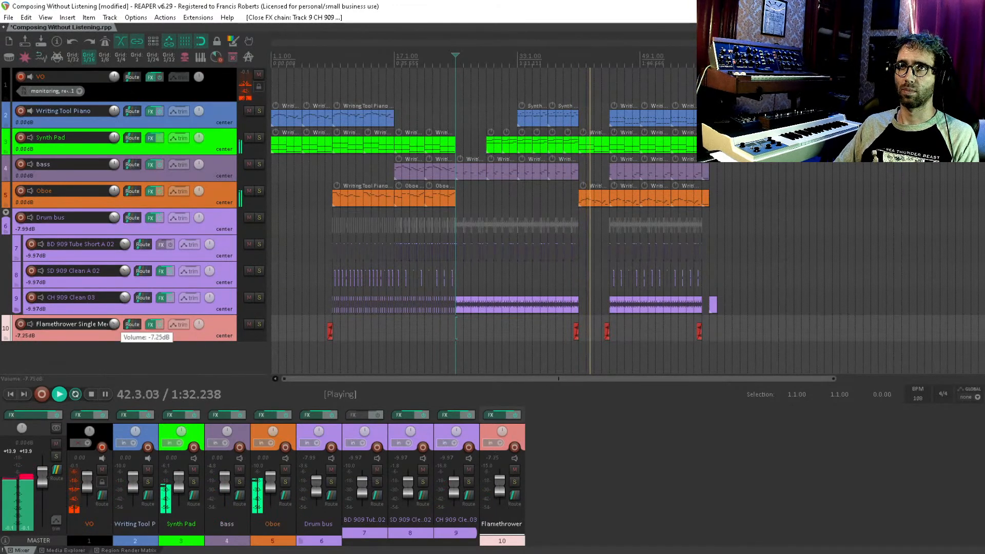
Step: Select all four Flamethrower items and extend their starts slightly earlier, and check the track's effects chain
{"action": "left_click_drag", "start_coordinate": [726, 354], "coordinate": [310, 331]}
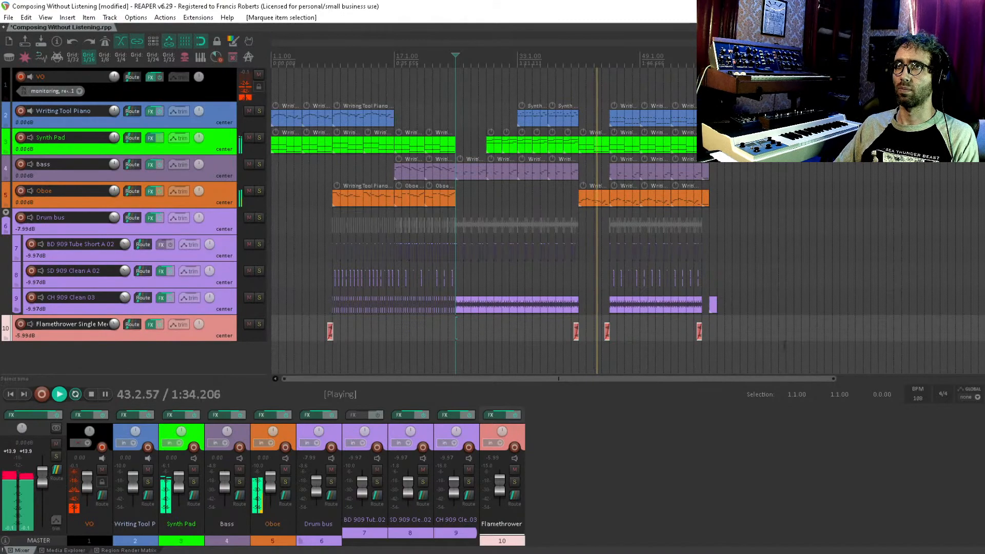
{"action": "scroll", "coordinate": [791, 345], "scroll_direction": "up", "scroll_amount": 7}
{"action": "scroll", "coordinate": [763, 310], "scroll_direction": "left", "scroll_amount": 8}
{"action": "scroll", "coordinate": [429, 331], "scroll_direction": "left", "scroll_amount": 1}
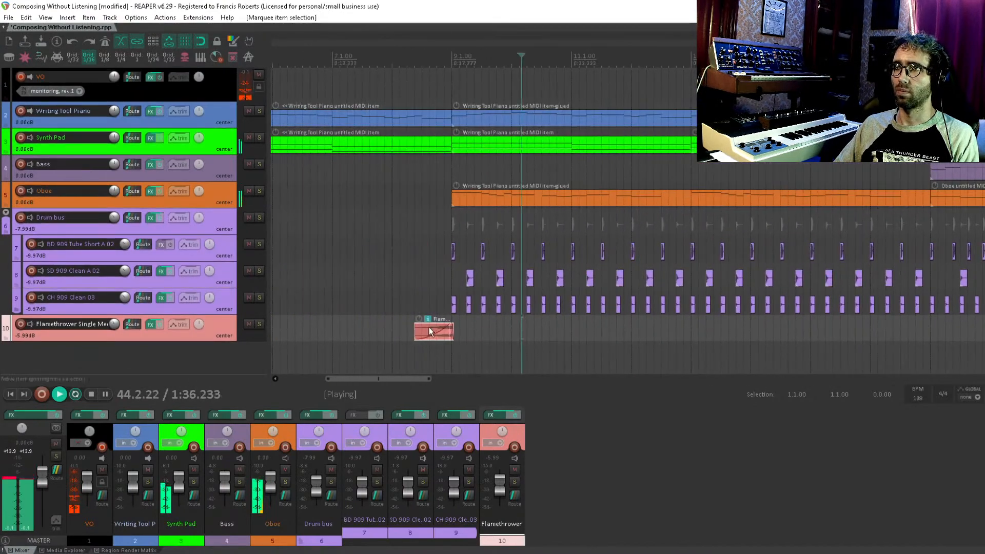
{"action": "left_click_drag", "start_coordinate": [411, 333], "coordinate": [394, 332]}
{"action": "scroll", "coordinate": [393, 331], "scroll_direction": "down", "scroll_amount": 7}
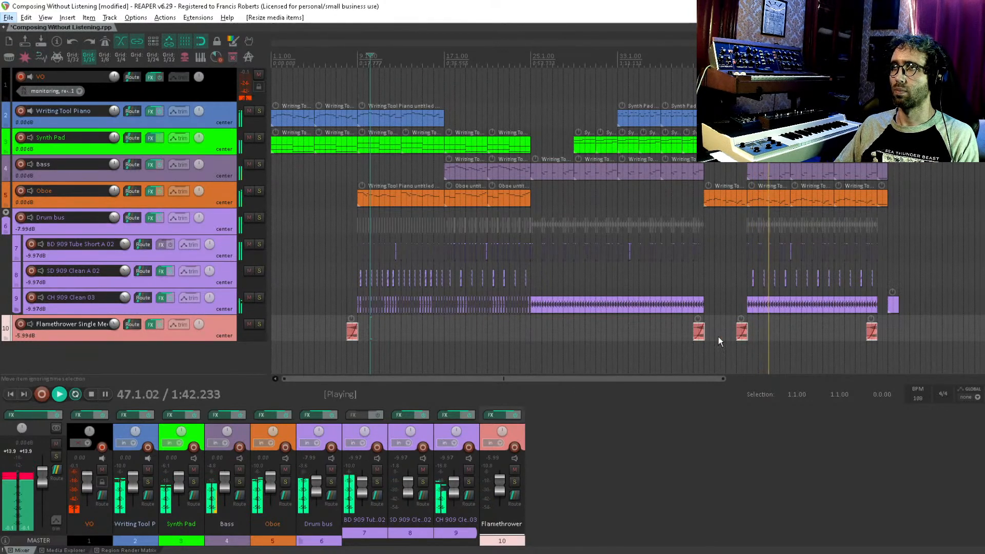
{"action": "left_click", "coordinate": [150, 324]}
{"action": "key", "text": "Escape"}
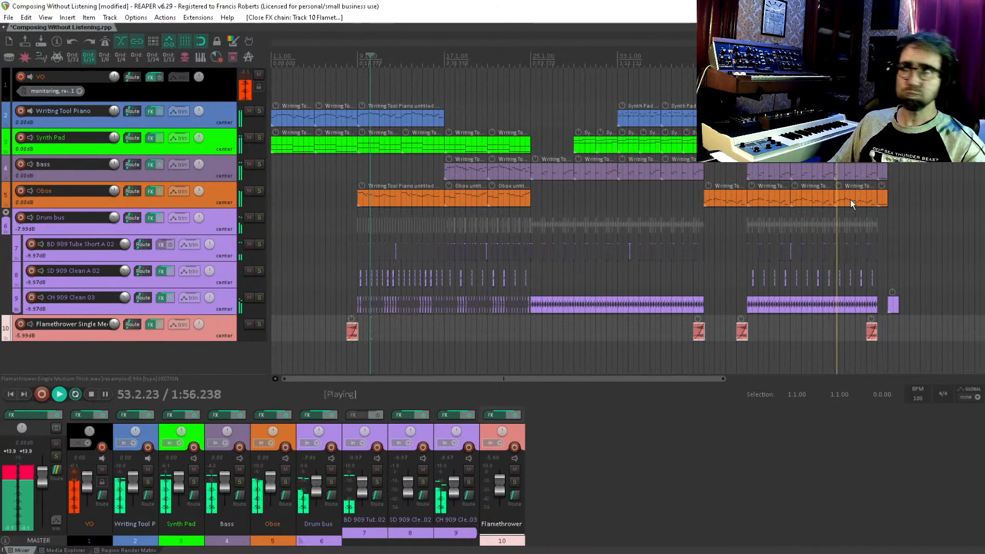
Step: Extend the empty MIDI item at bar 58 on the CH 909 Clean 03 track to end at bar 61
{"action": "left_click_drag", "start_coordinate": [795, 186], "coordinate": [655, 190]}
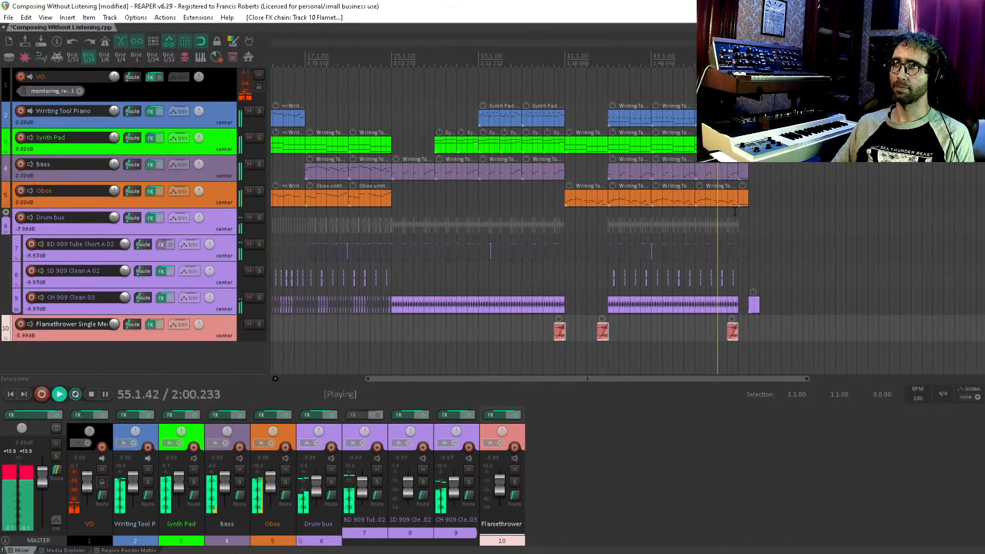
{"action": "left_click_drag", "start_coordinate": [737, 218], "coordinate": [711, 207]}
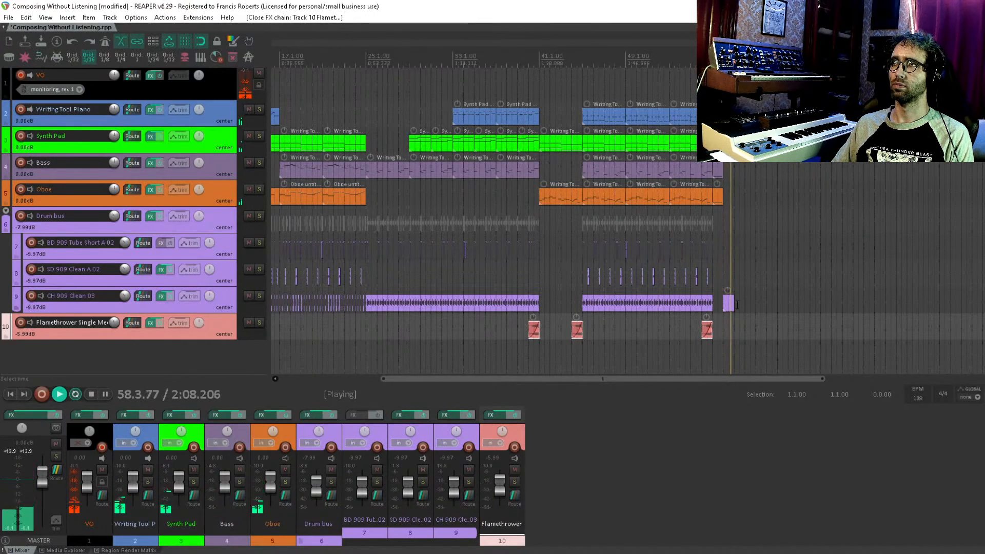
{"action": "left_click_drag", "start_coordinate": [736, 304], "coordinate": [749, 308]}
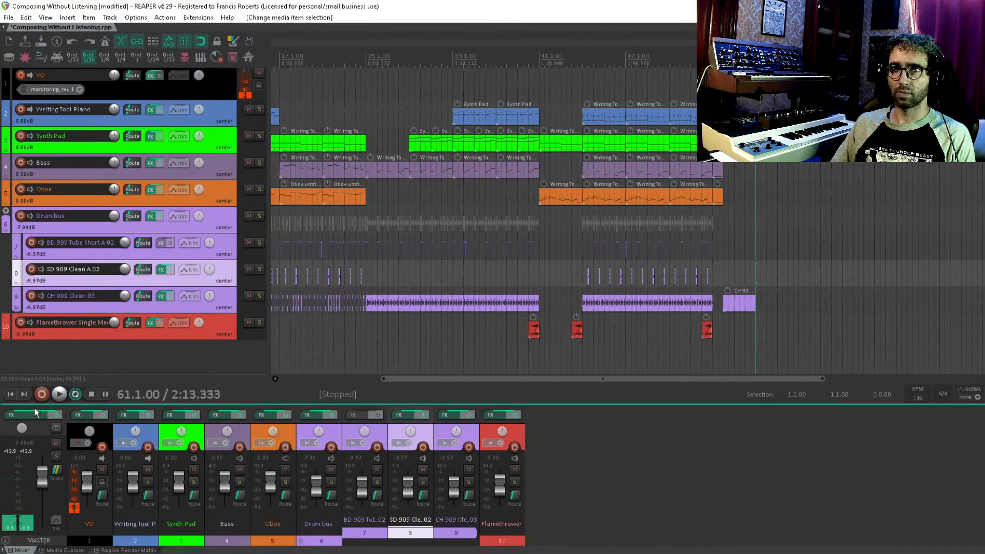
Step: Bypass Ozone 9 and re-enable the Master Limiter in the master effects chain
{"action": "key", "text": "b"}
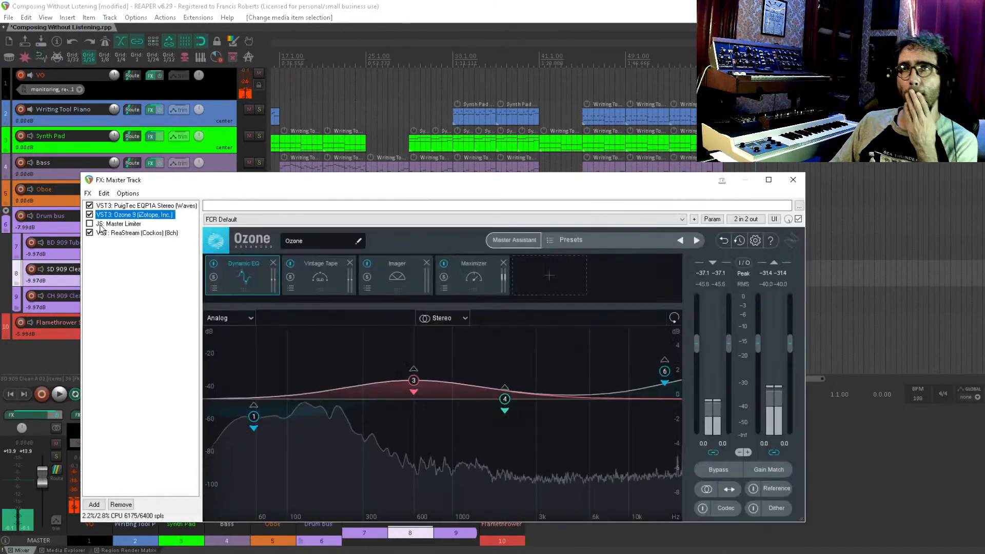
{"action": "left_click", "coordinate": [89, 215]}
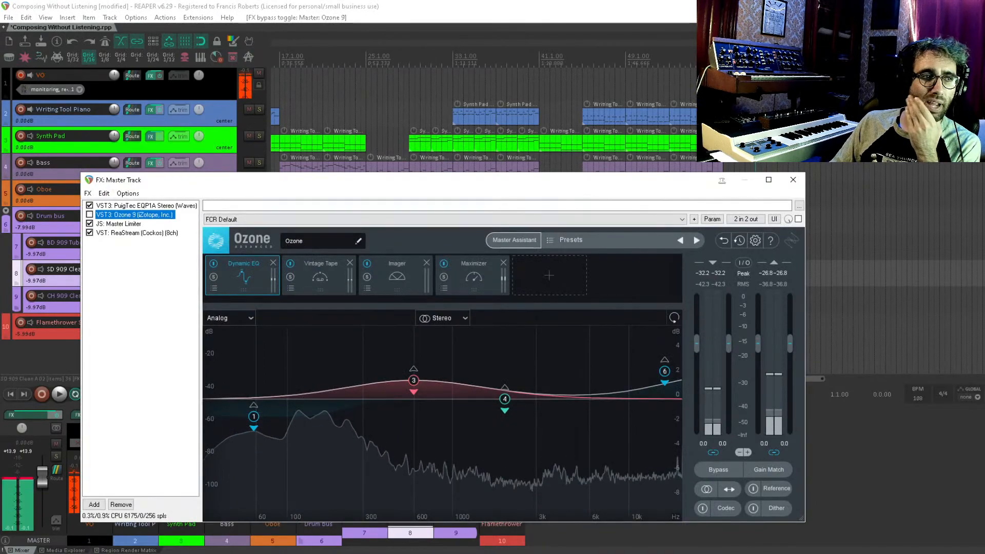